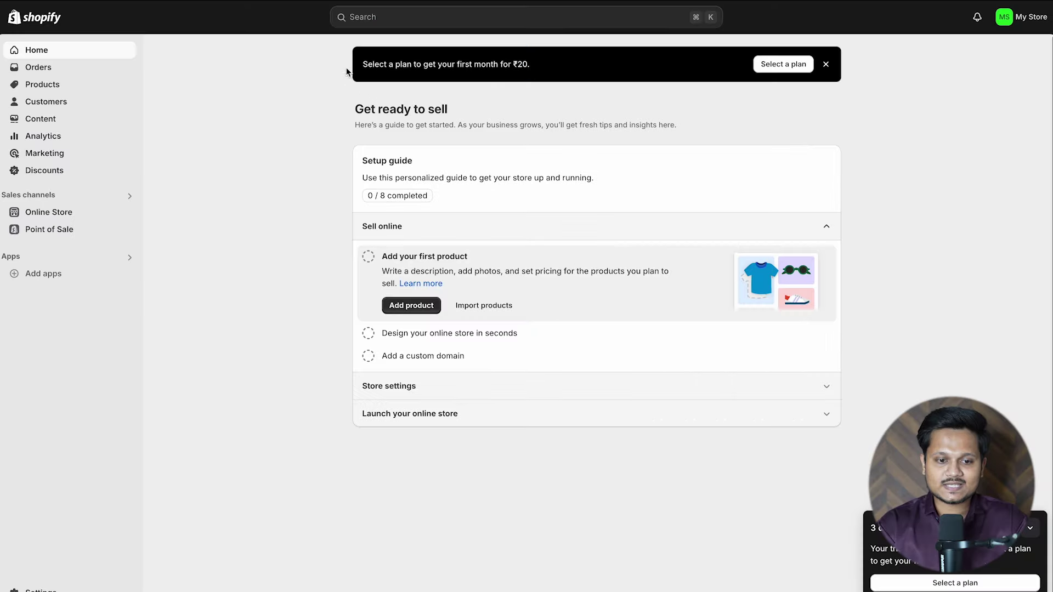
Point out the first month for ₹20 offer on the trial banner.
drag(347, 68, 546, 79)
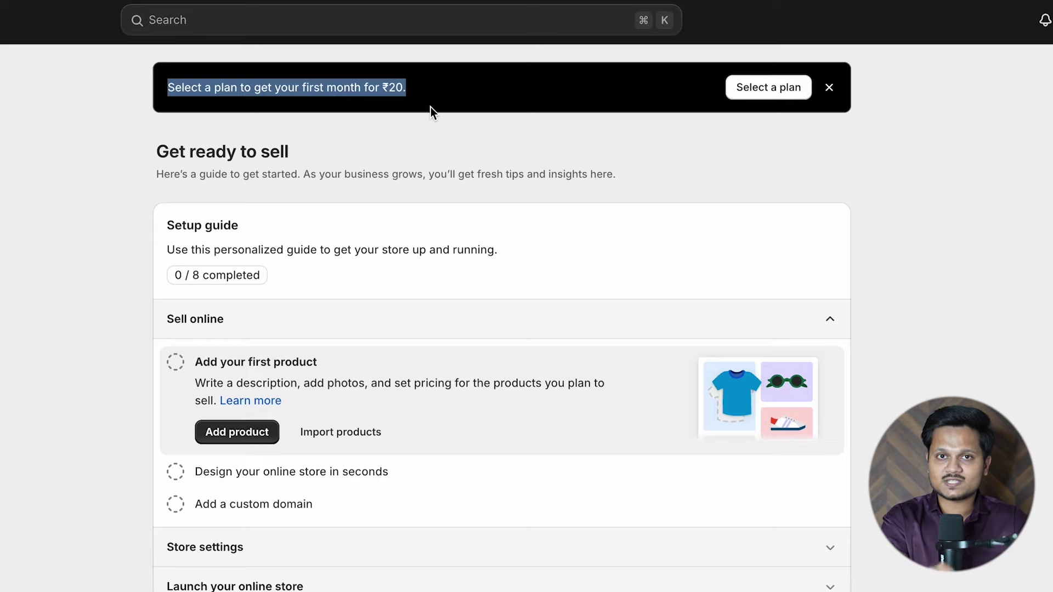
click(305, 114)
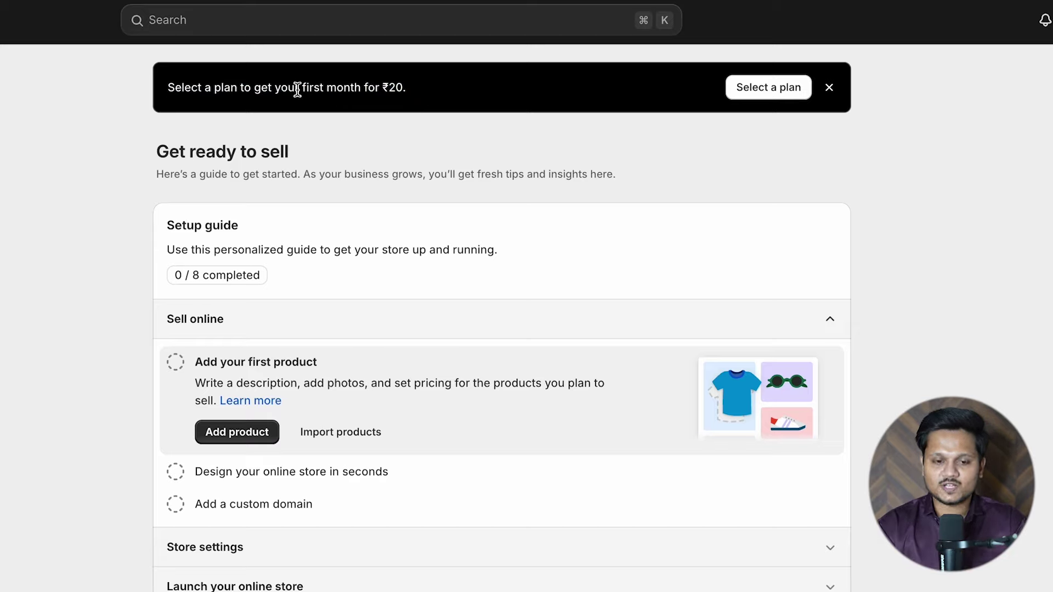
drag(298, 88, 395, 94)
click(438, 129)
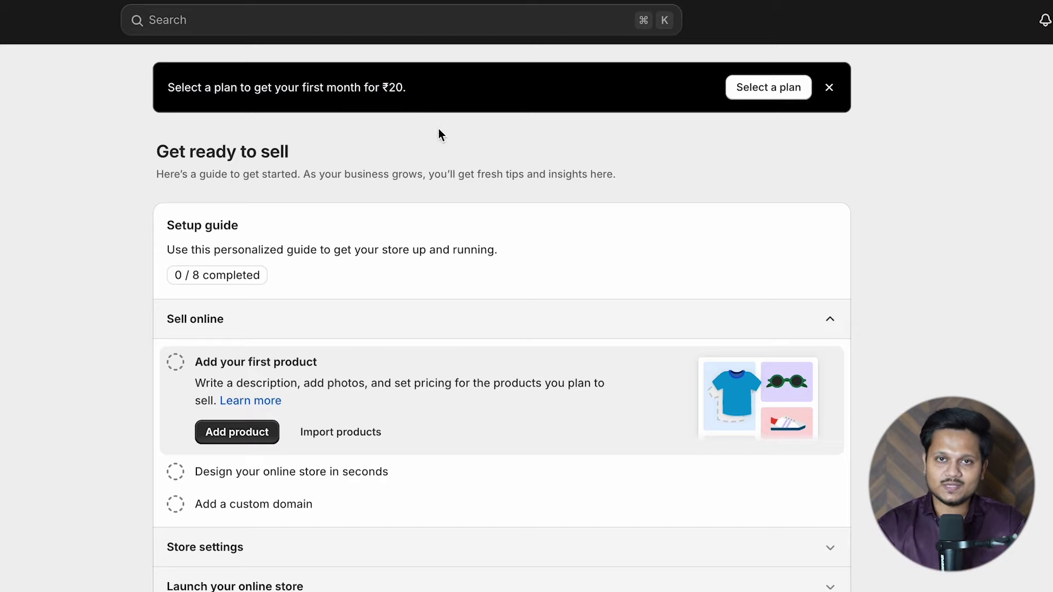
Open the Pick your plan page and compare the Basic and Shopify plans.
click(766, 94)
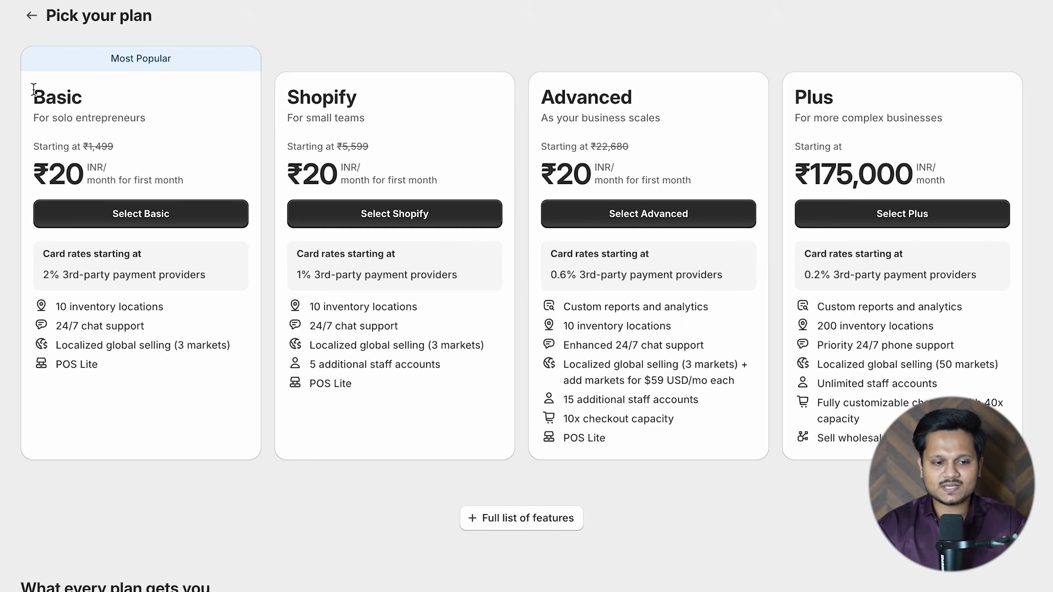
drag(33, 89, 104, 108)
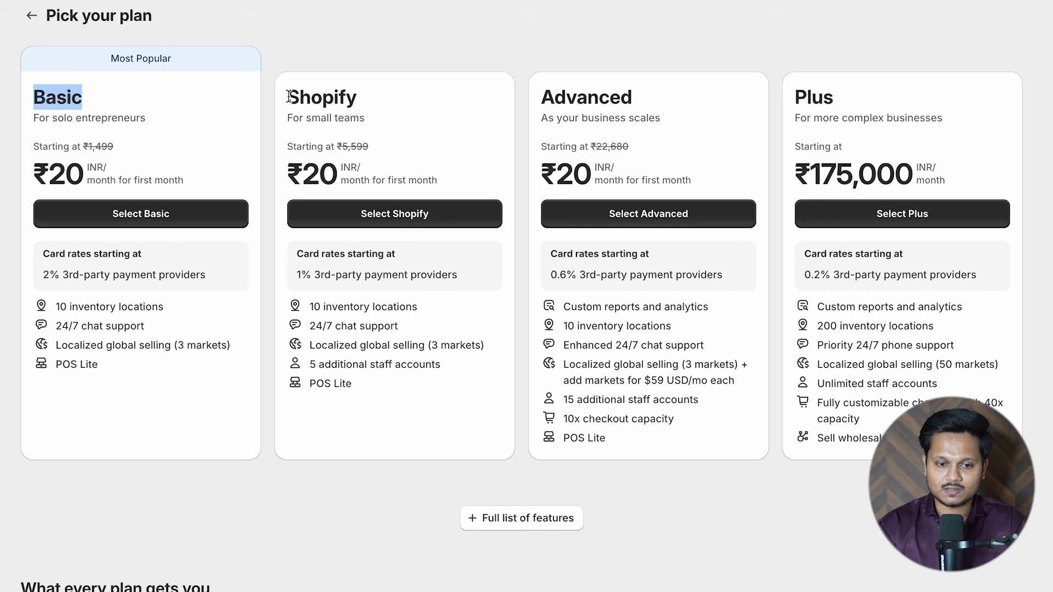
drag(289, 96, 362, 101)
click(145, 225)
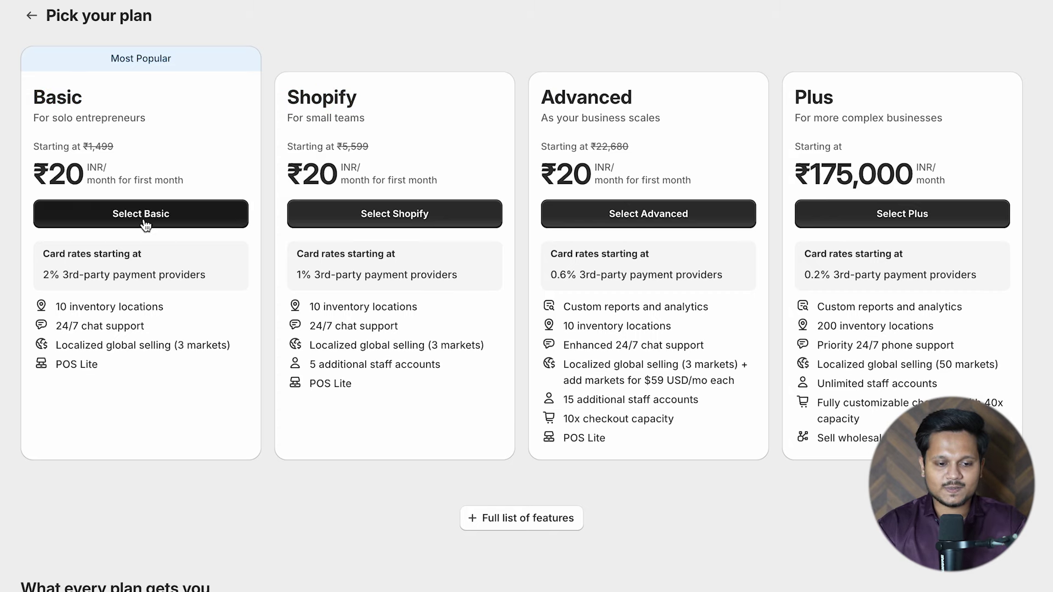
scroll(270, 371, down, 5)
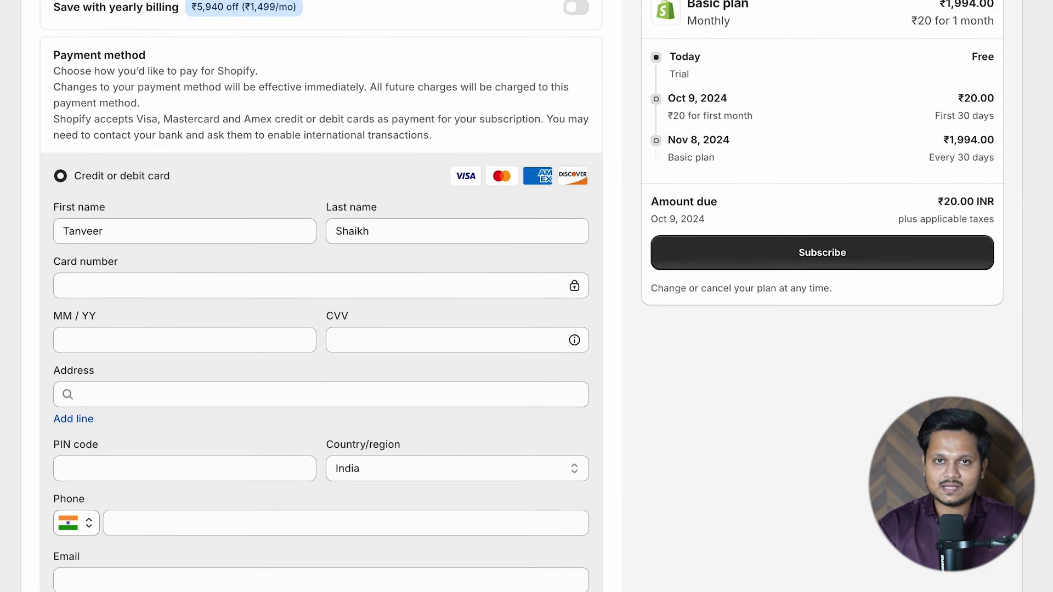
Choose UPI as the payment method and approve the verification on the phone.
scroll(113, 296, down, 2)
click(112, 323)
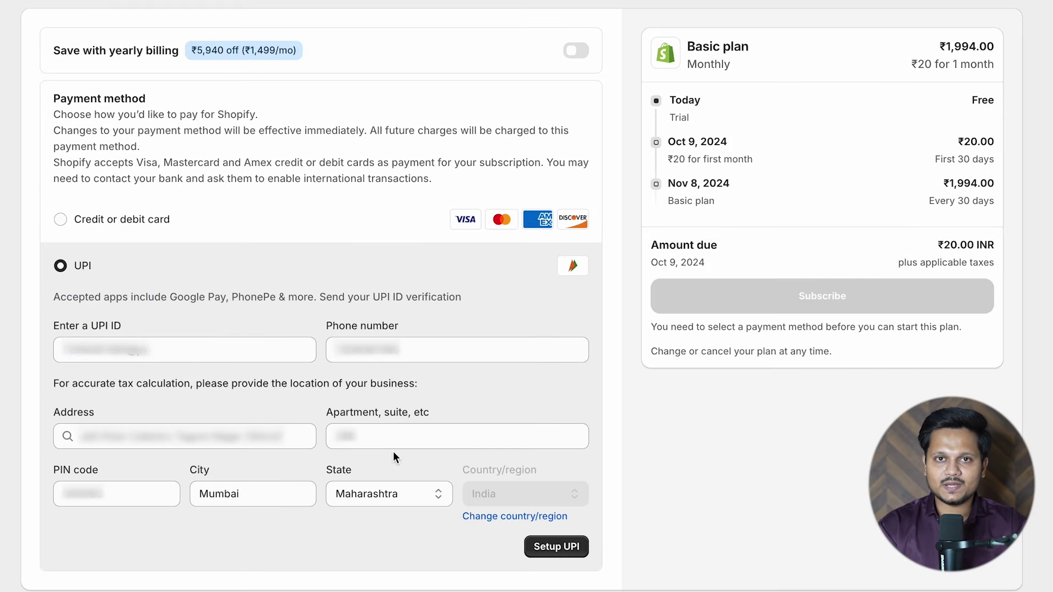
click(568, 550)
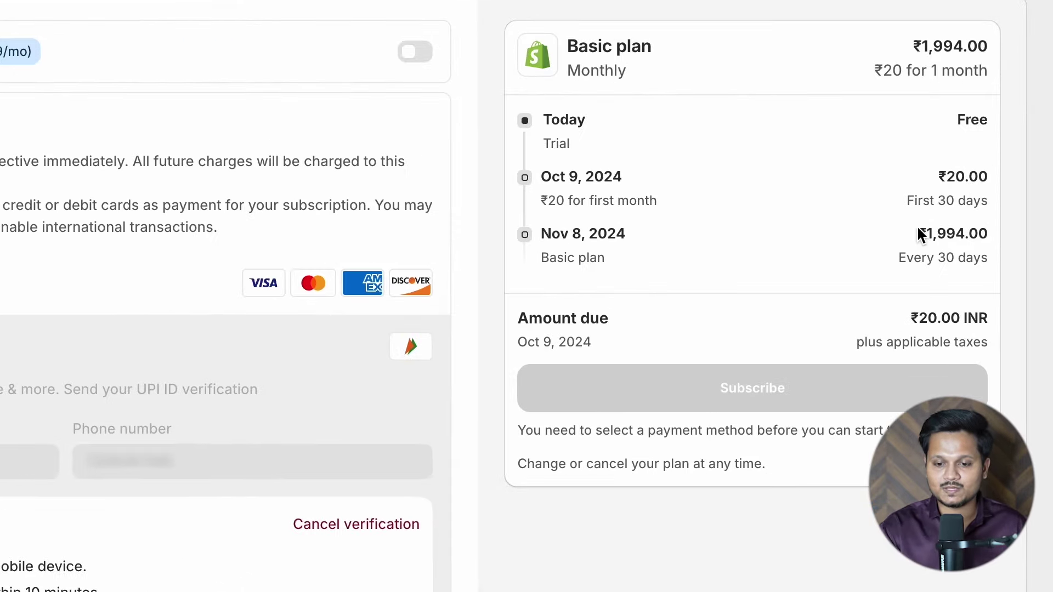
Subscribe to the ₹1,994.00 Basic plan and confirm the business address.
drag(944, 224, 1010, 226)
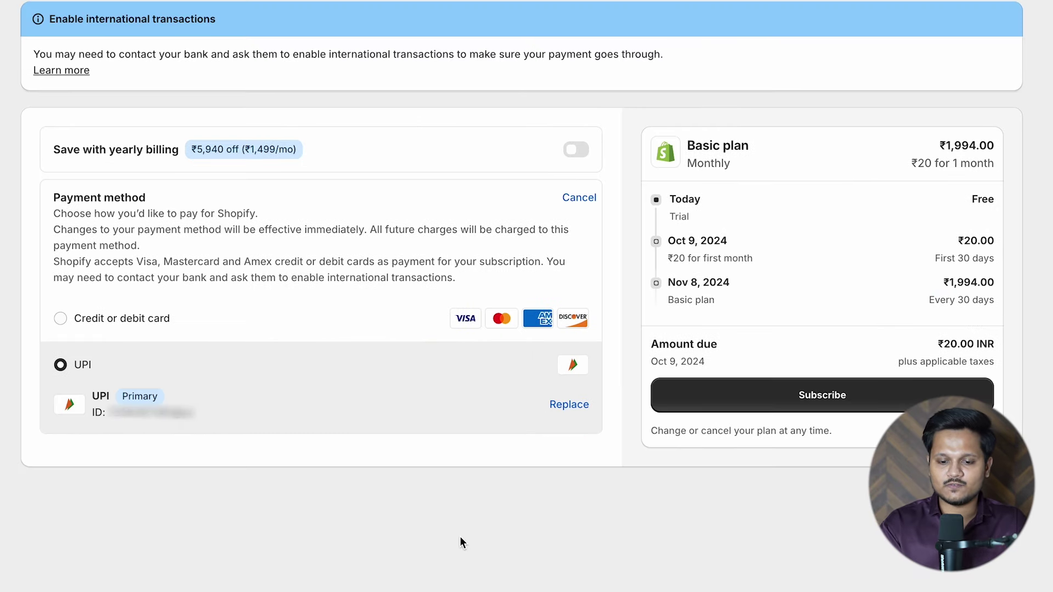
click(815, 396)
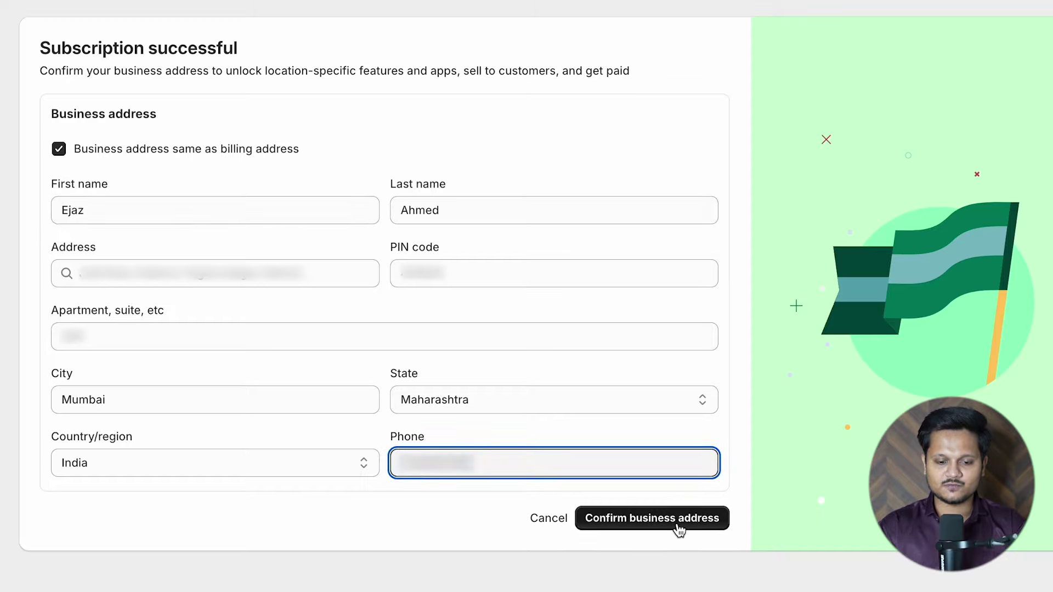
click(676, 520)
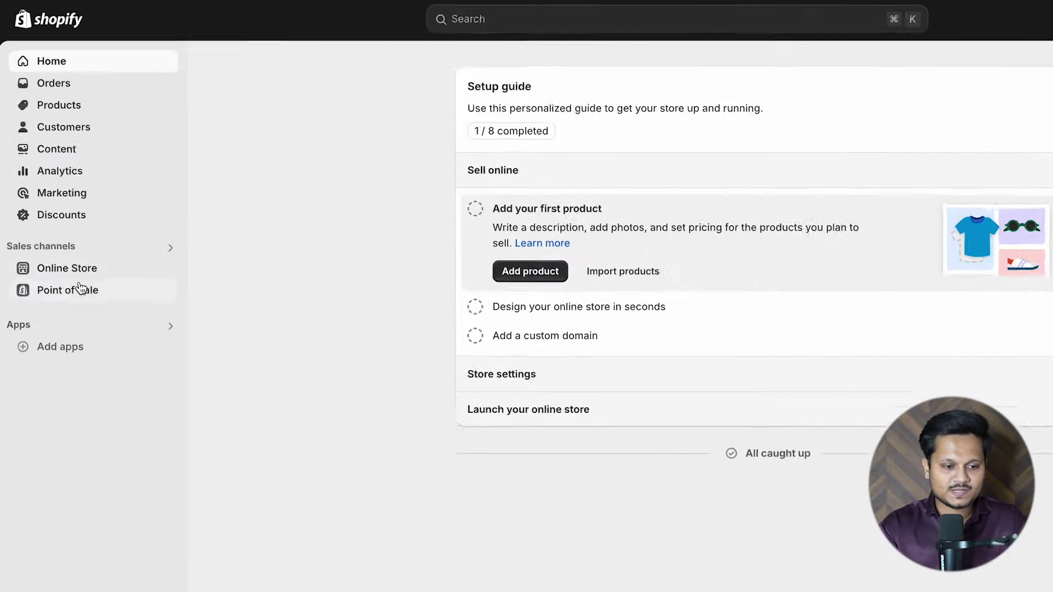
View the My Store storefront in a new tab, then go to the admin's General settings.
click(189, 299)
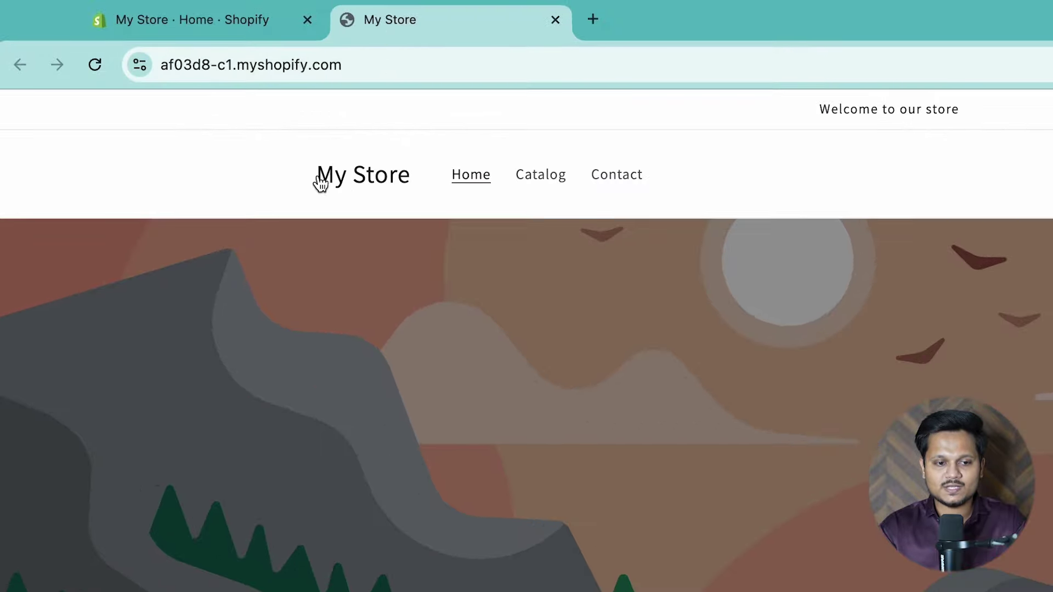
drag(318, 181, 423, 220)
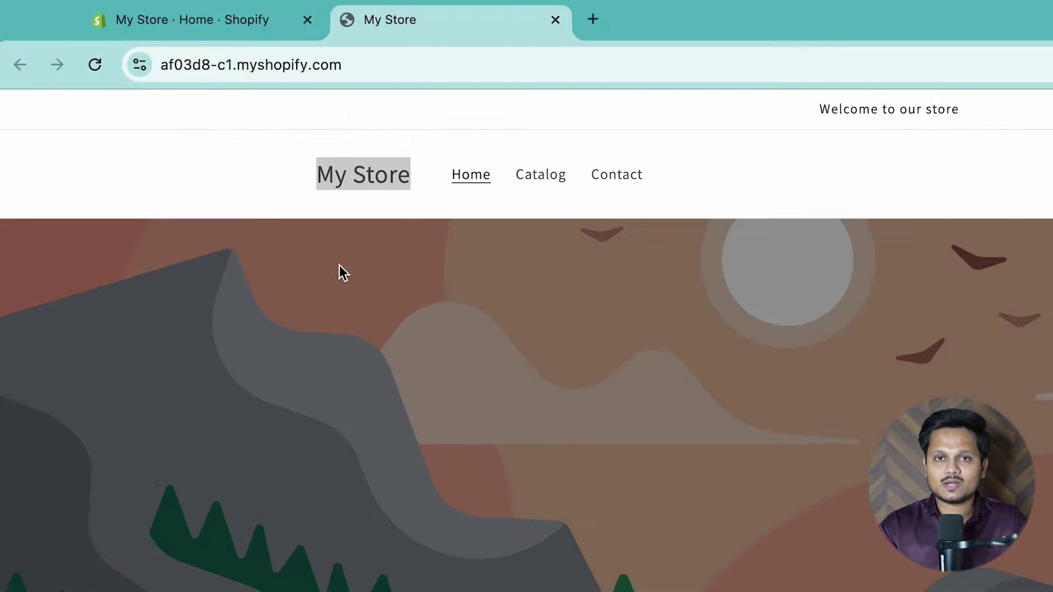
click(259, 18)
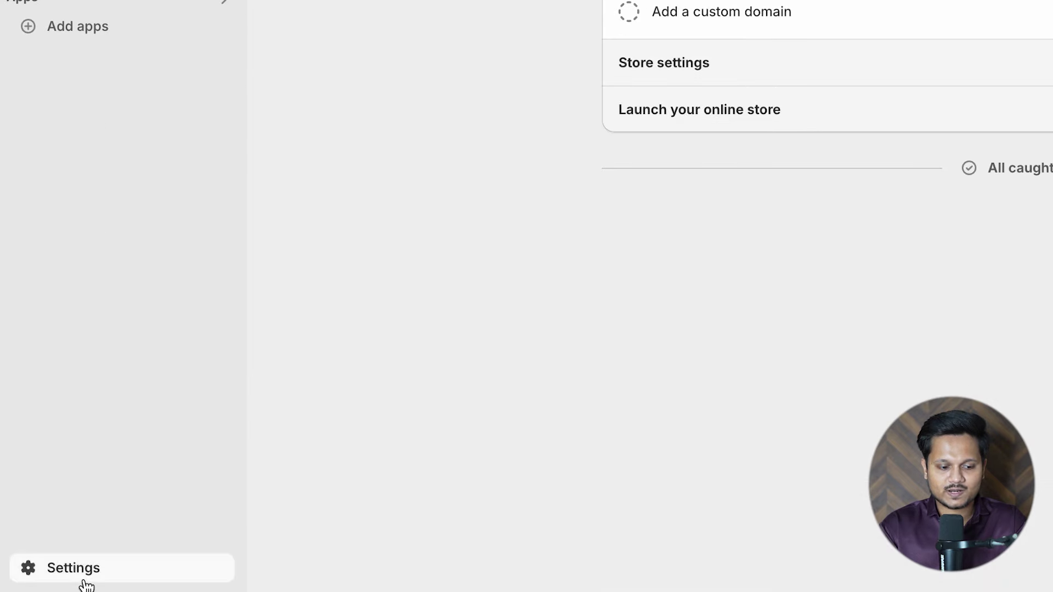
click(83, 580)
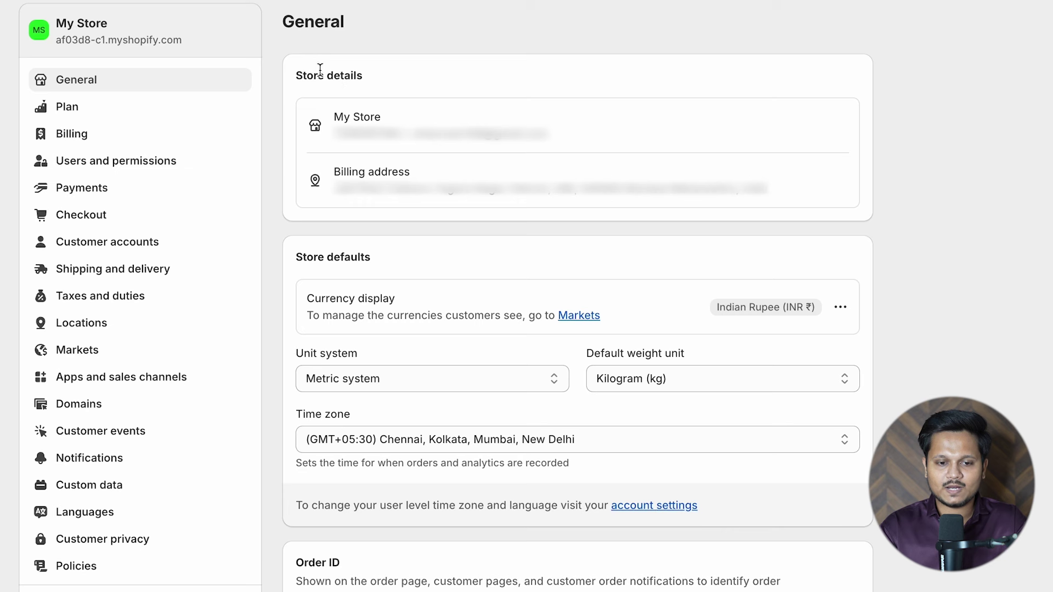
Rename the store to 'Print On Demand' in Store details and save.
mouse_move(811, 136)
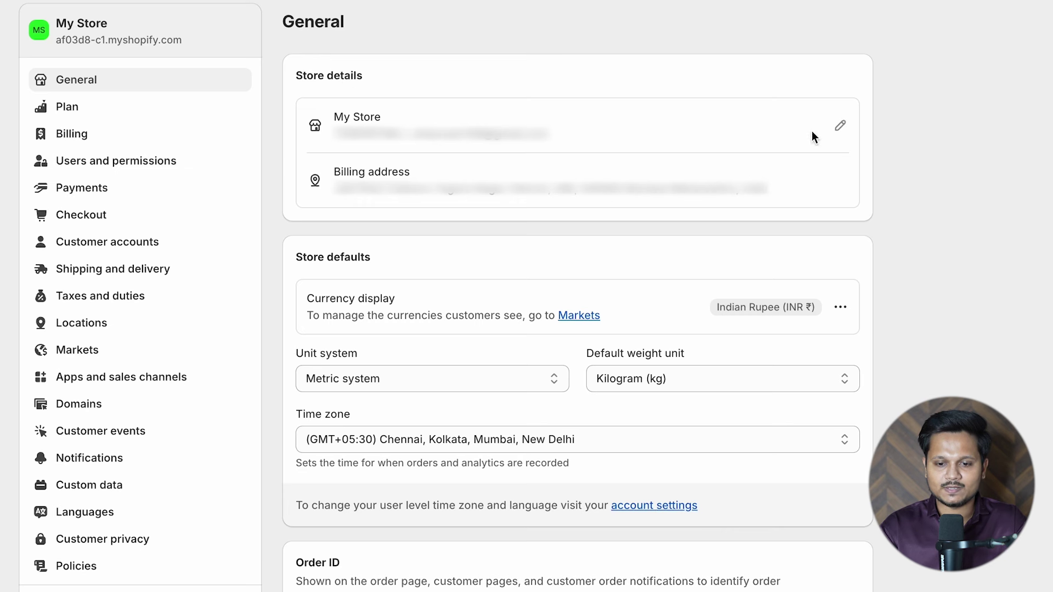
click(840, 125)
drag(213, 290, 280, 288)
triple_click(277, 306)
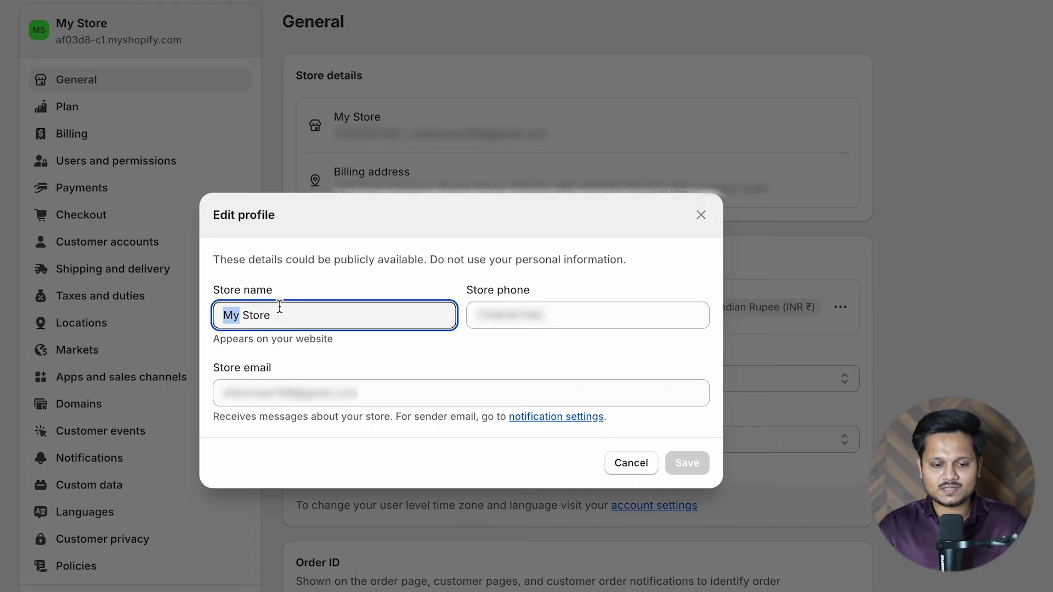
text(Print)
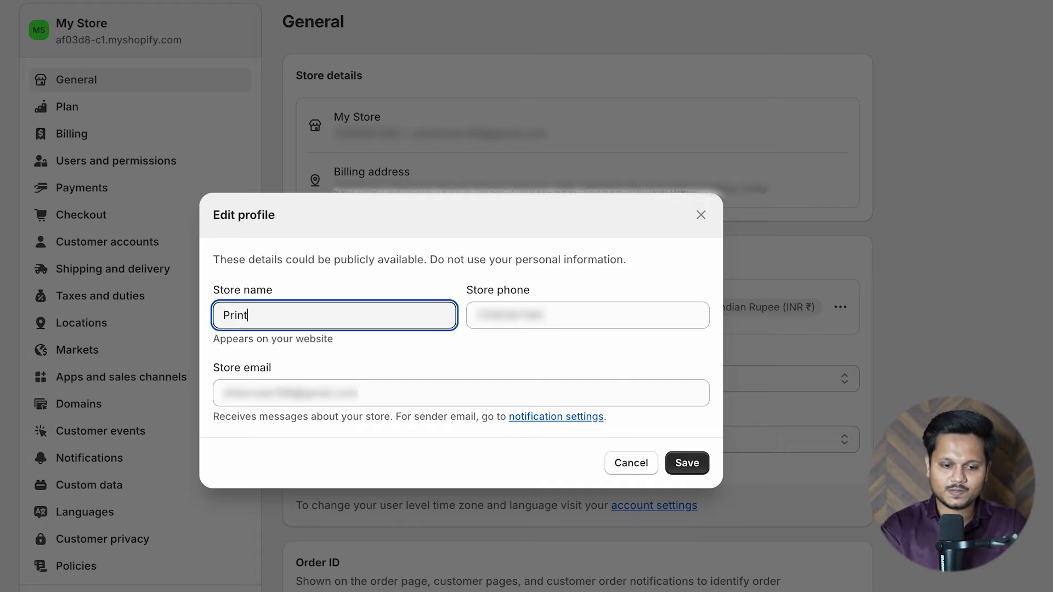
text( On Demand)
click(692, 464)
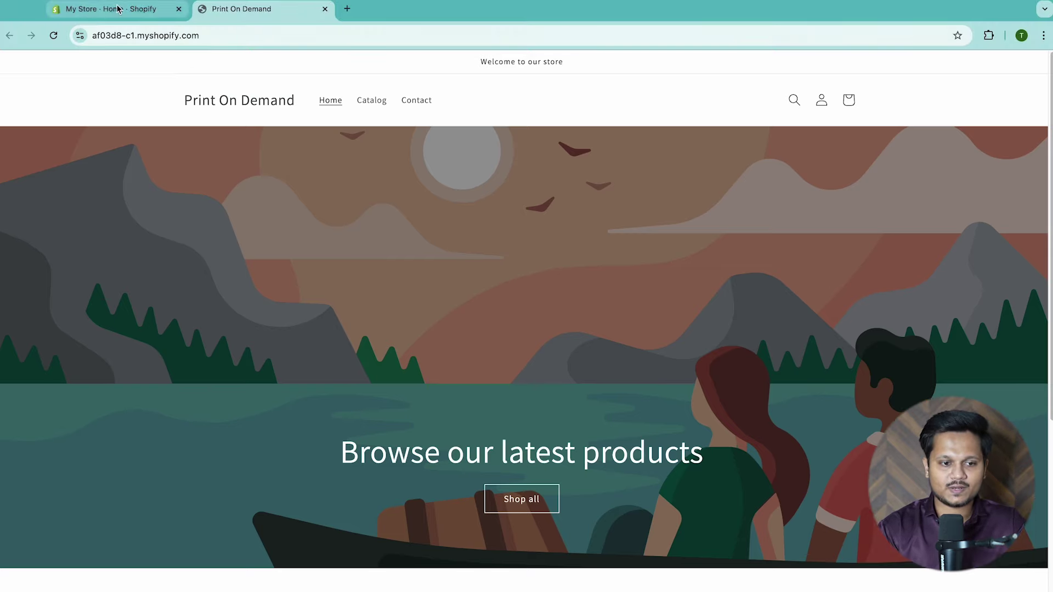
Add the free Refresh theme from Popular free themes as a draft and try it.
click(109, 9)
click(92, 323)
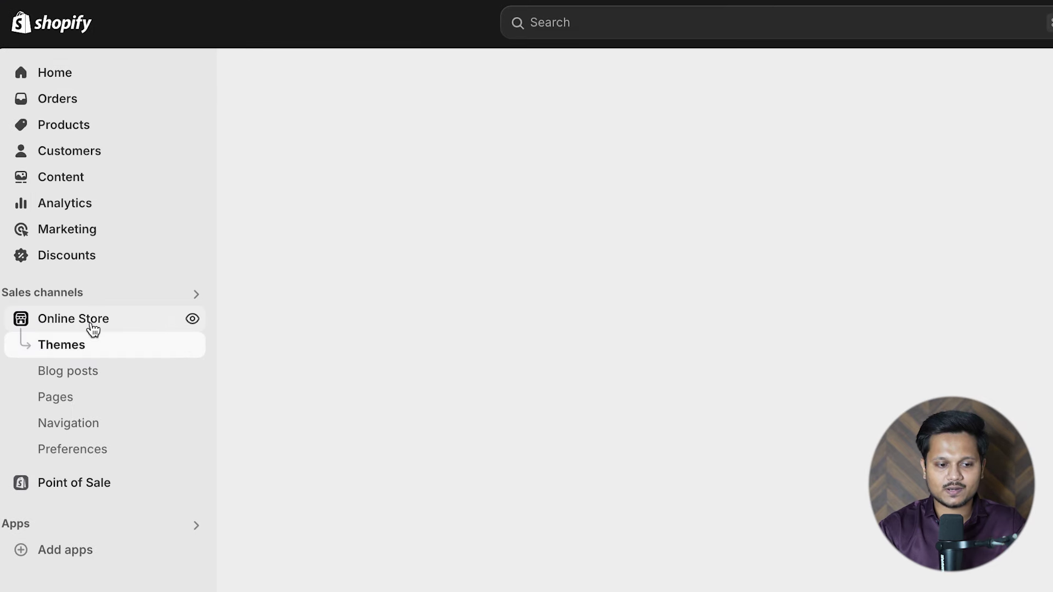
drag(311, 83, 381, 87)
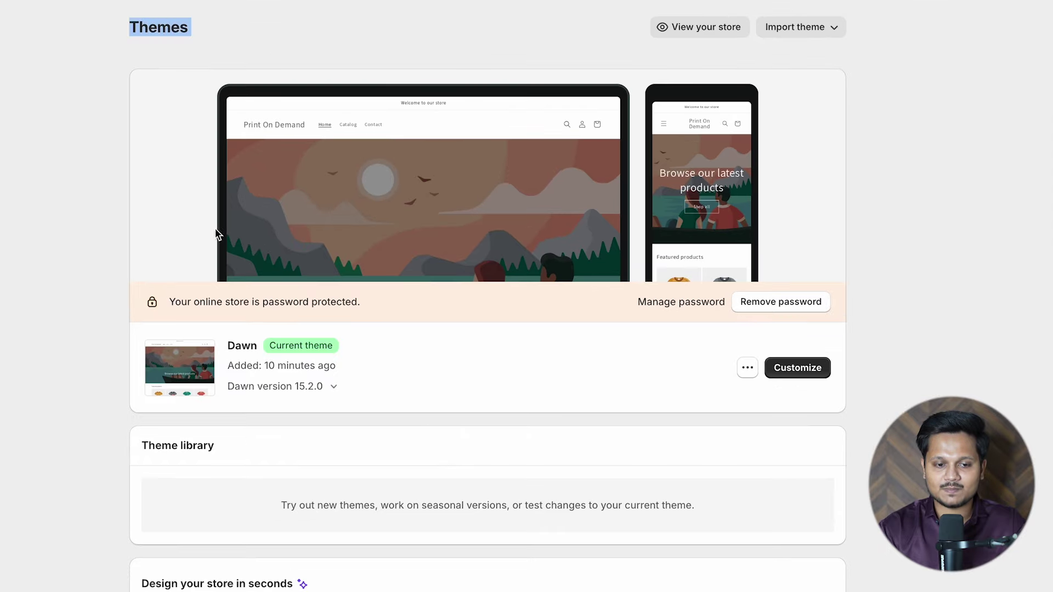
click(353, 373)
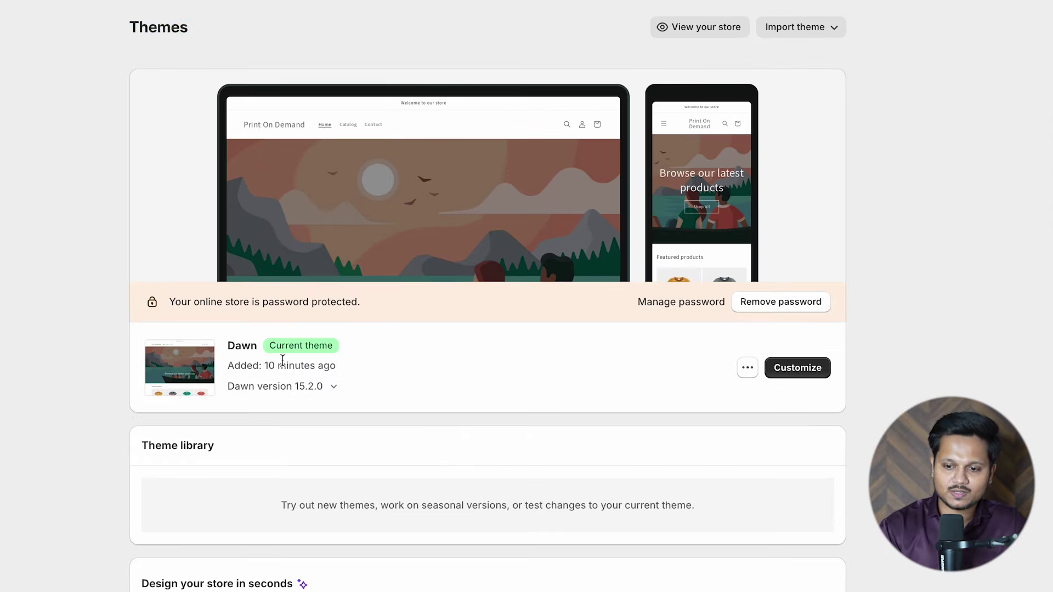
scroll(667, 272, down, 10)
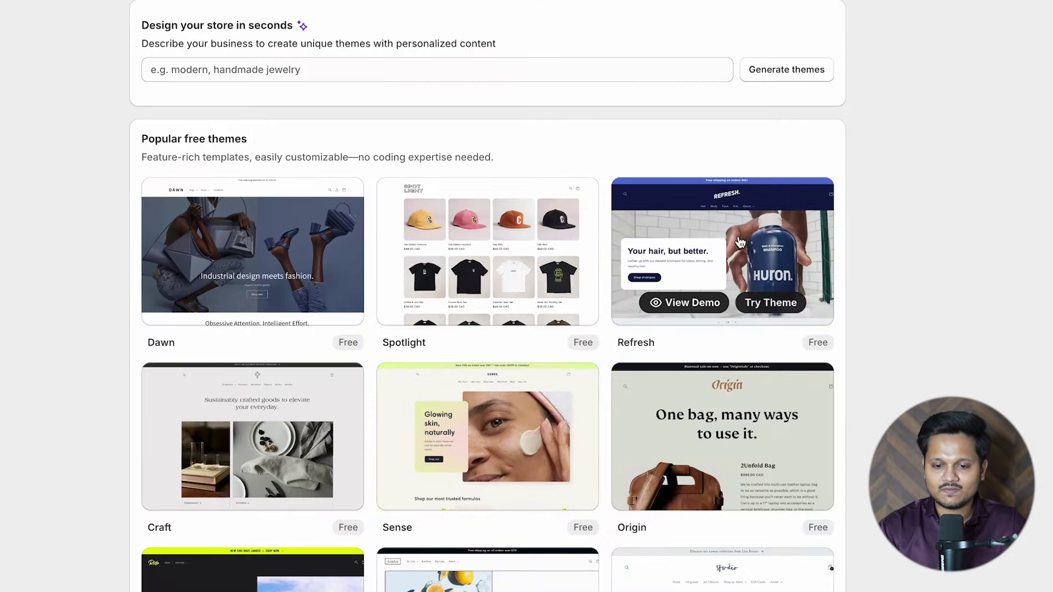
click(697, 245)
click(905, 552)
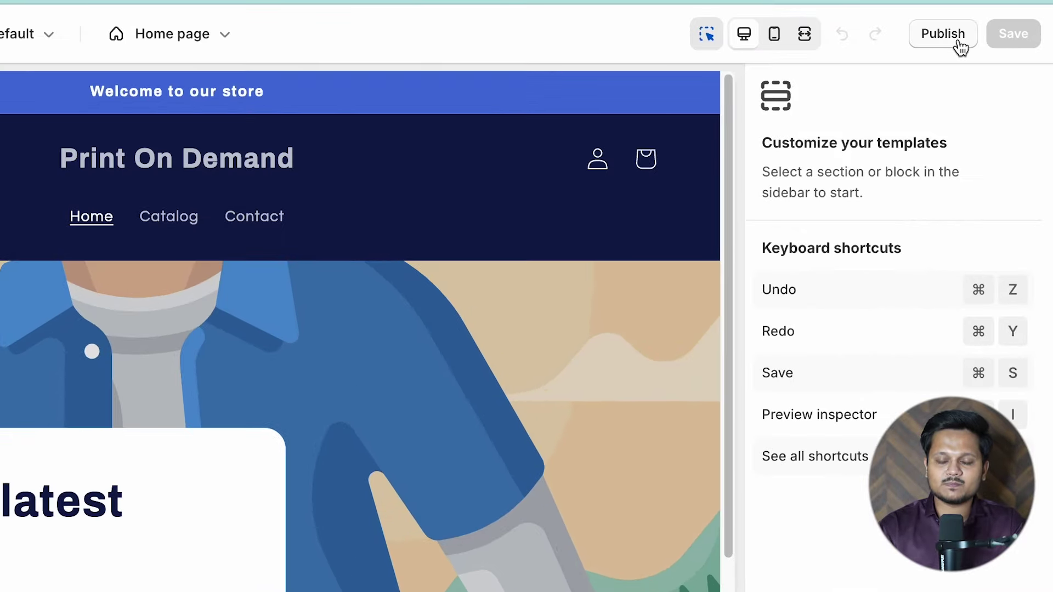
Publish the Refresh theme in place of Dawn and reload the storefront to see it.
click(960, 44)
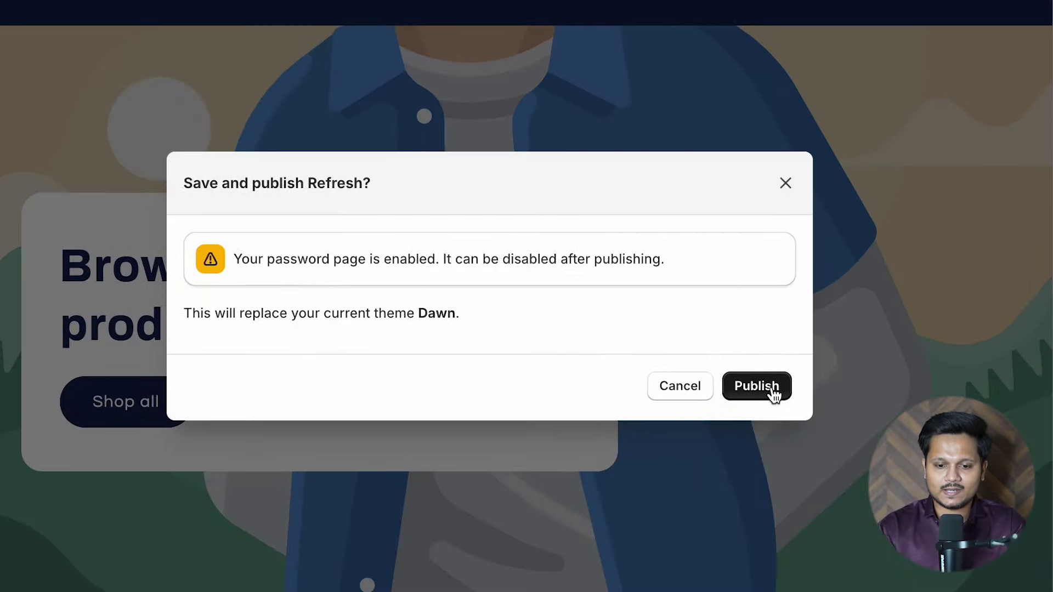
click(773, 390)
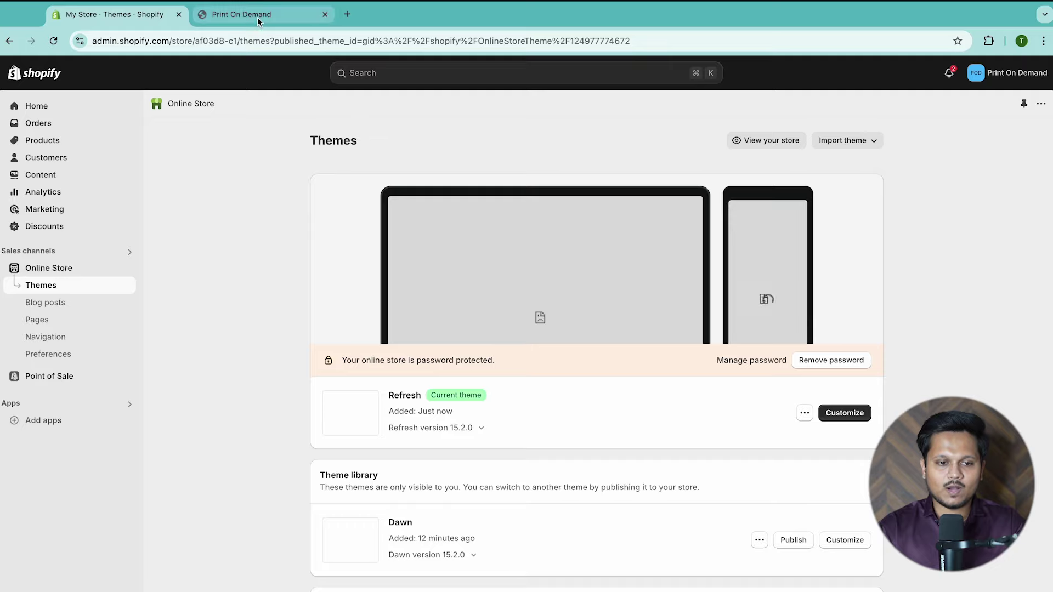
click(250, 16)
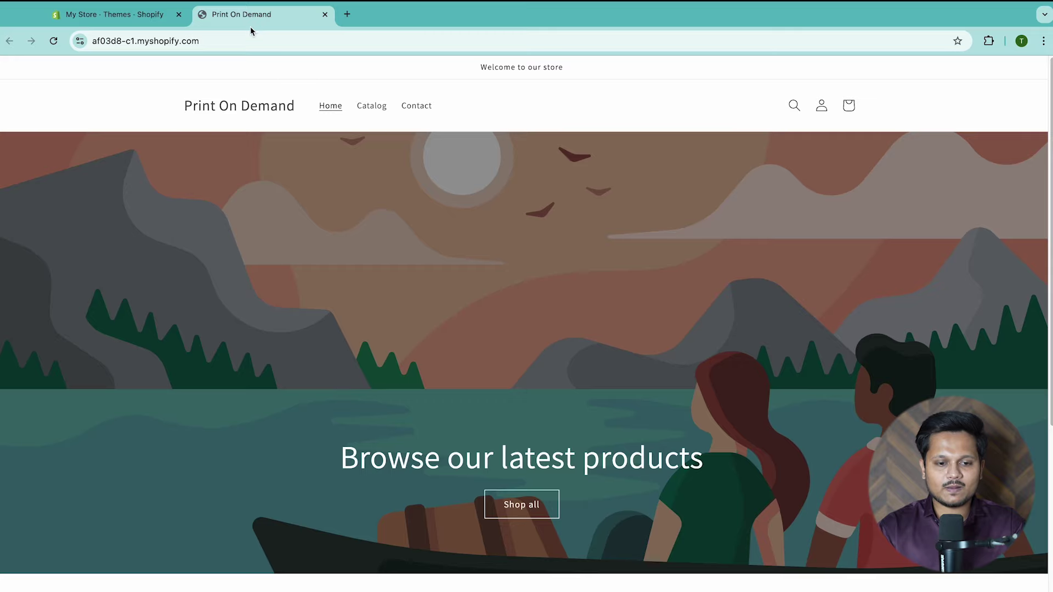
click(54, 41)
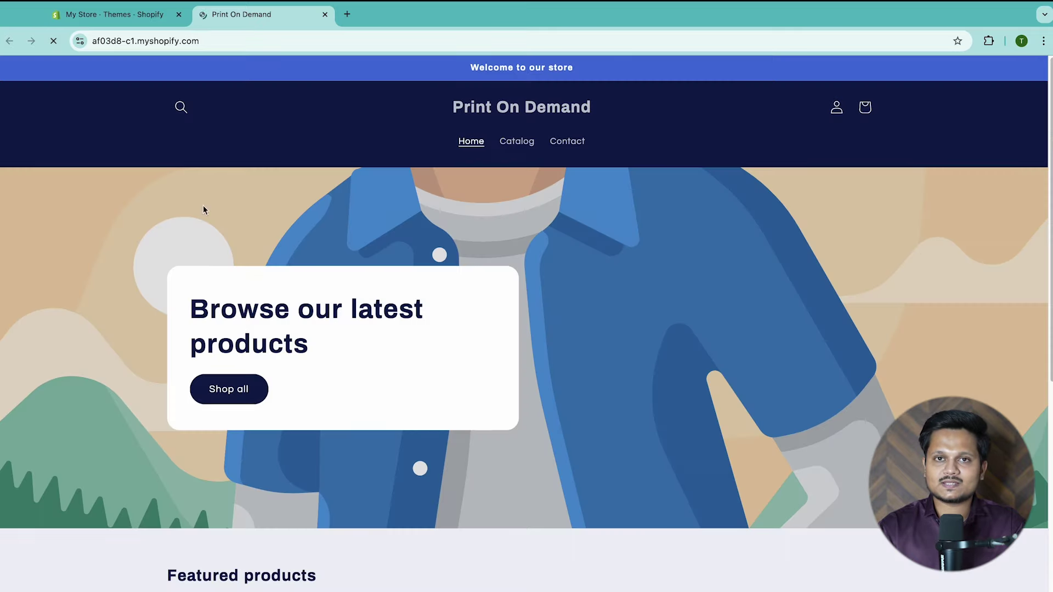
scroll(706, 357, down, 5)
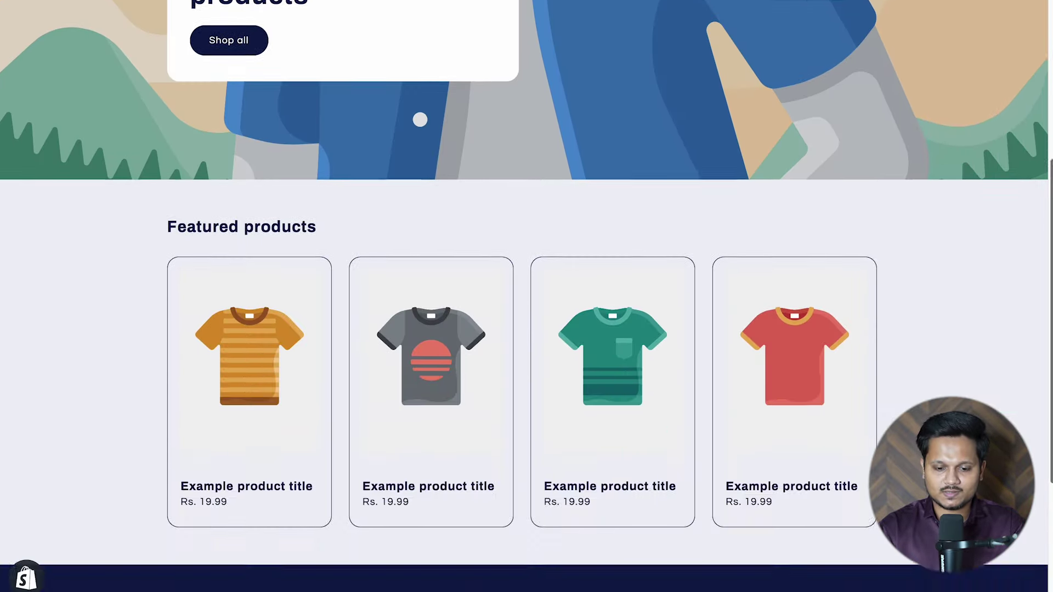
scroll(706, 357, up, 5)
Copy the store's web address from the address bar.
click(203, 43)
key(super+c)
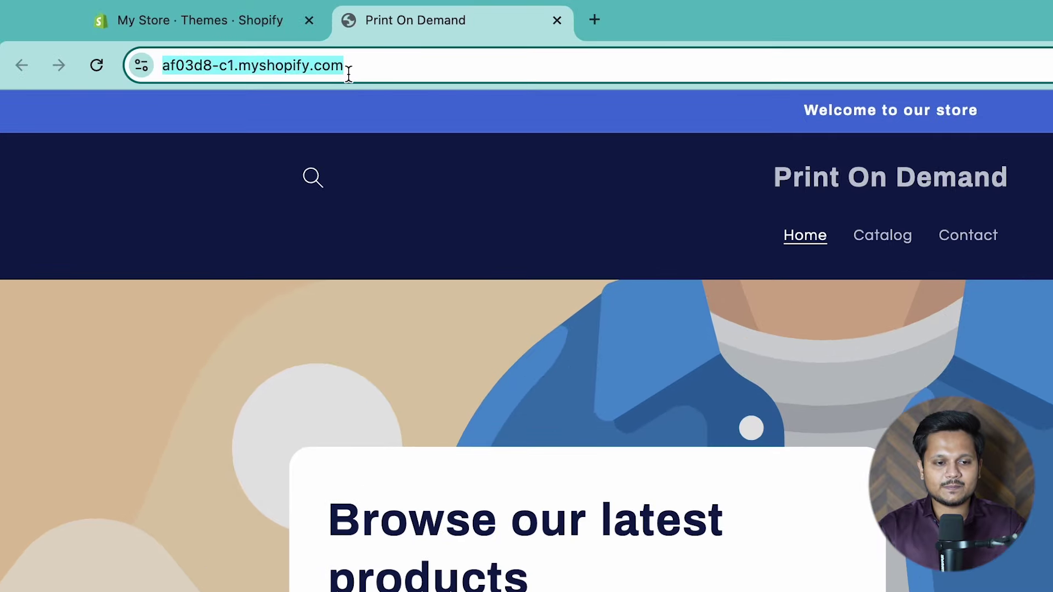
right_click(323, 69)
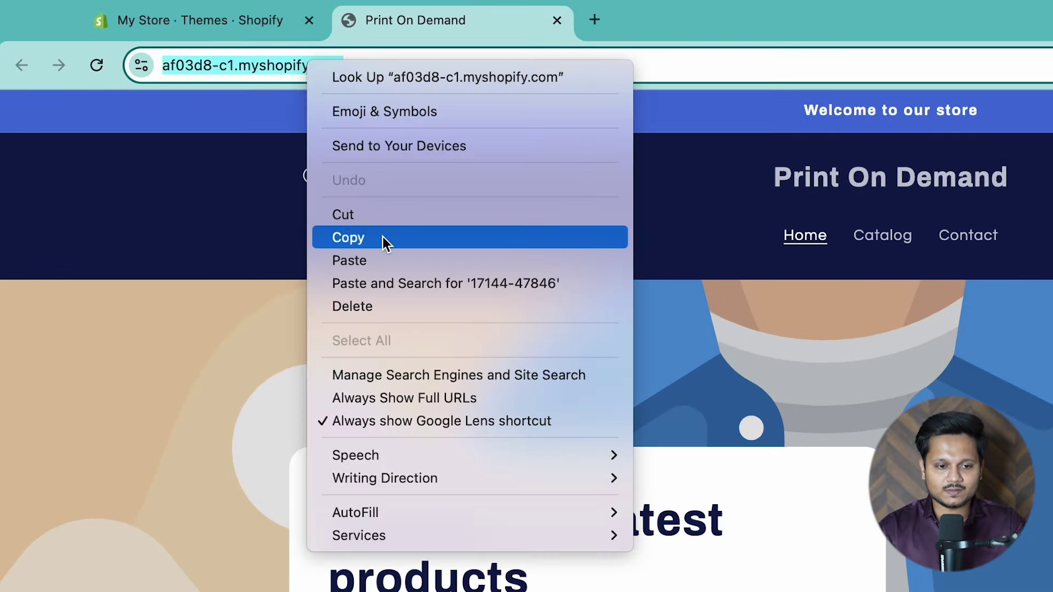
click(382, 237)
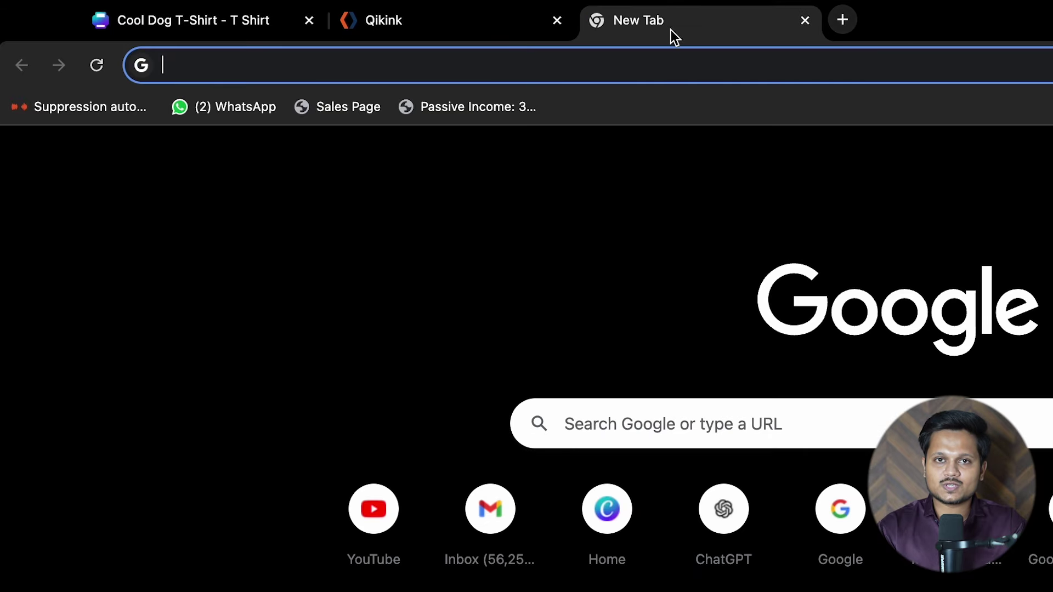
Open the copied store URL in a new tab, showing the Opening soon page.
key(super+v)
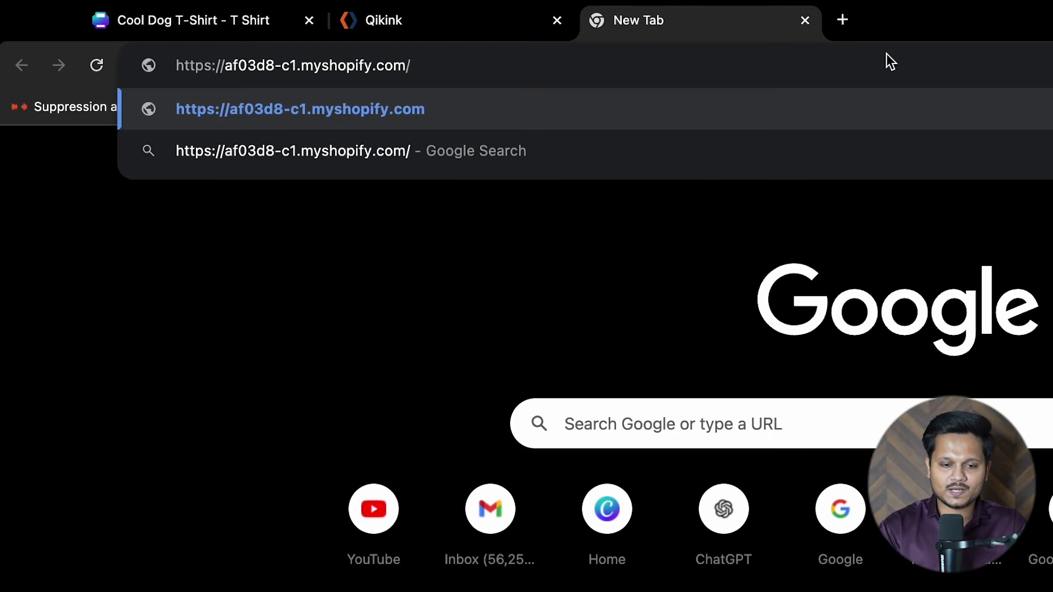
key(Return)
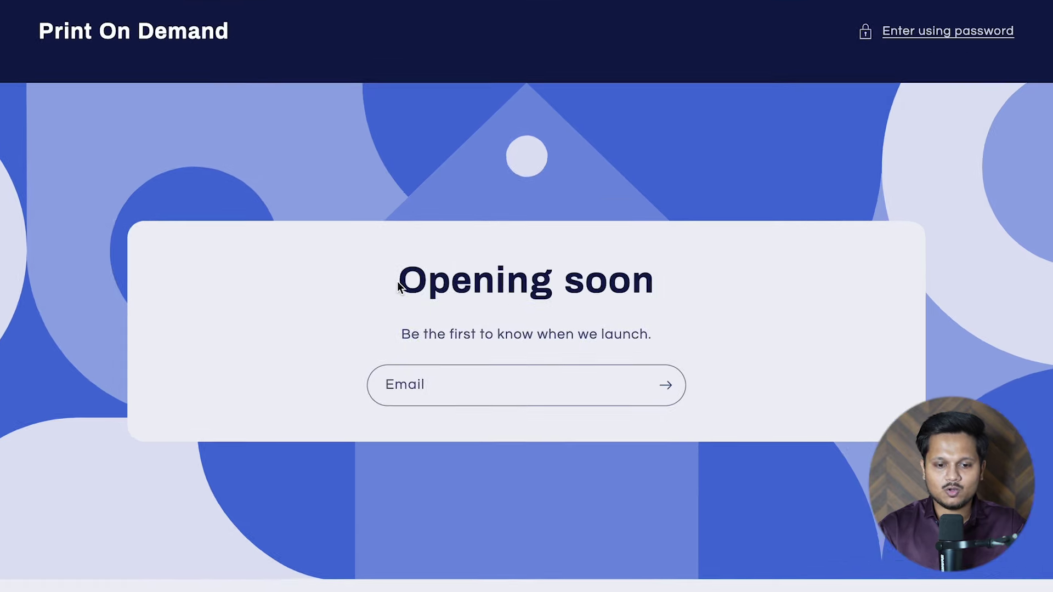
drag(434, 289, 659, 292)
click(658, 291)
Remove the store password and reload the storefront to confirm it loads publicly.
click(959, 36)
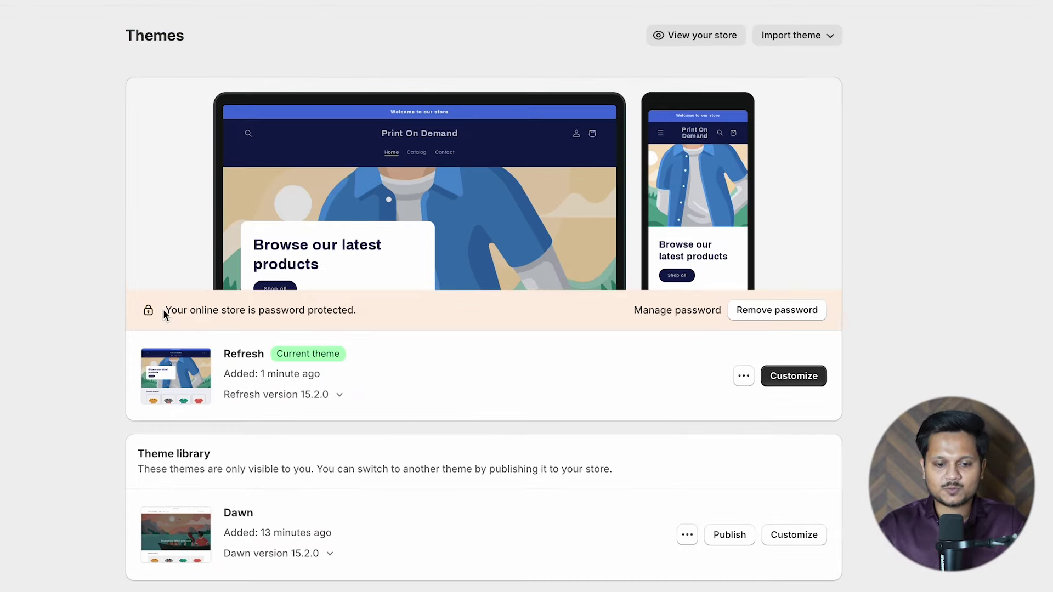
drag(162, 310, 475, 319)
click(775, 311)
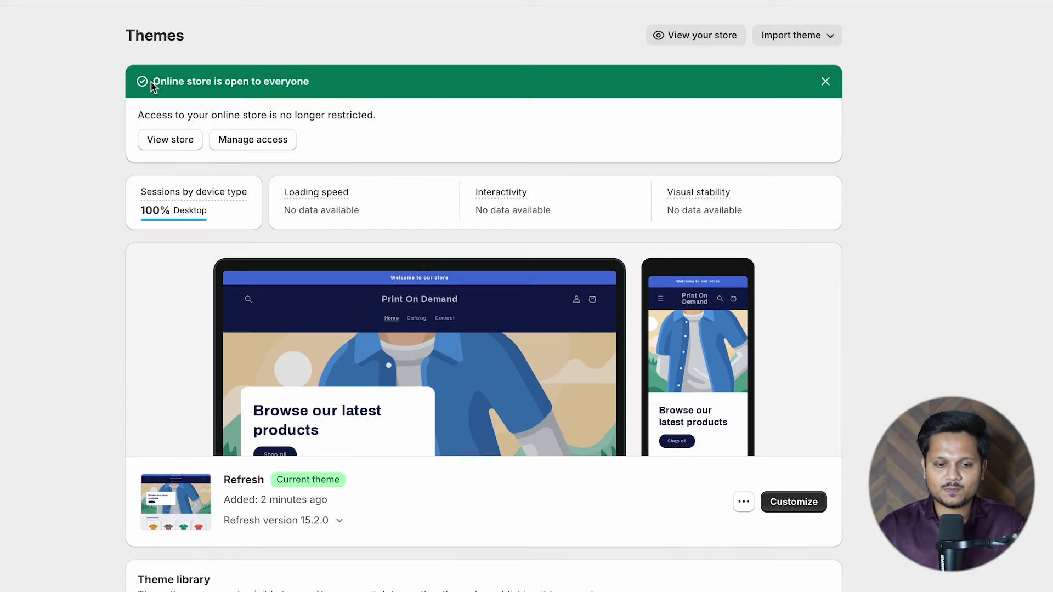
drag(151, 84, 317, 87)
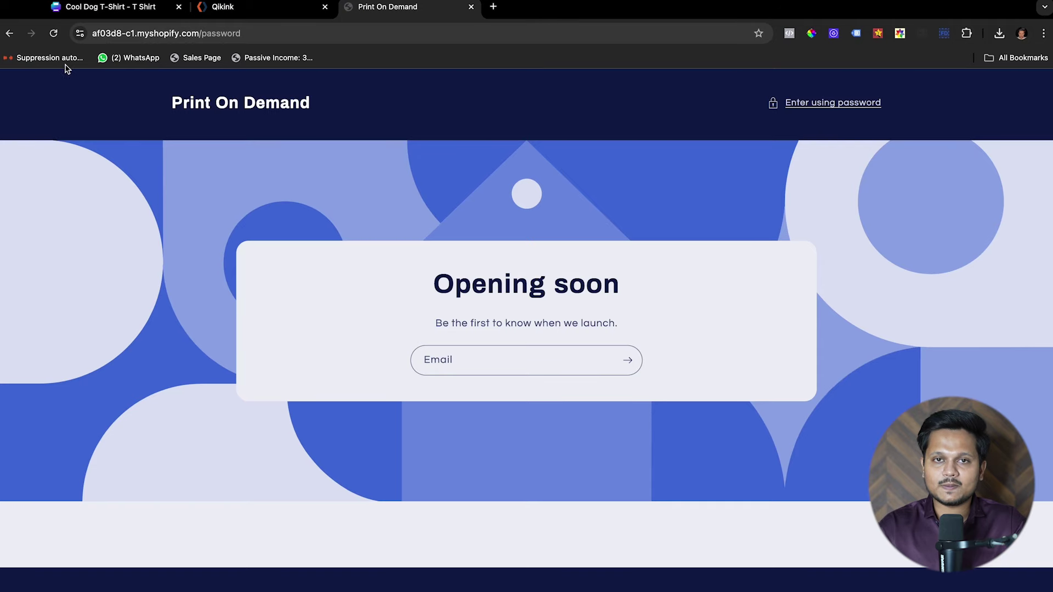
click(53, 33)
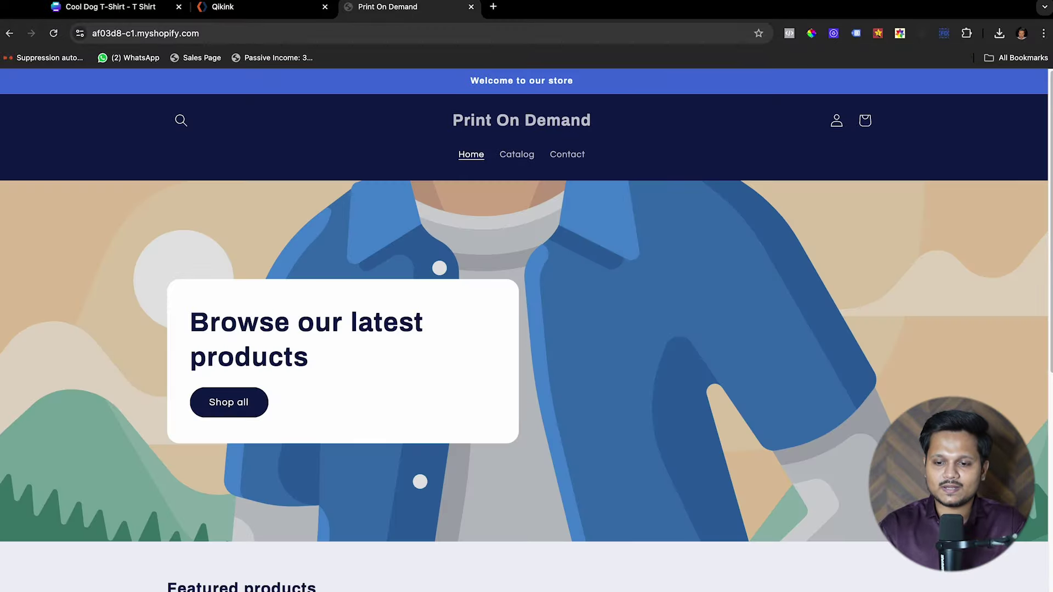
scroll(526, 329, down, 6)
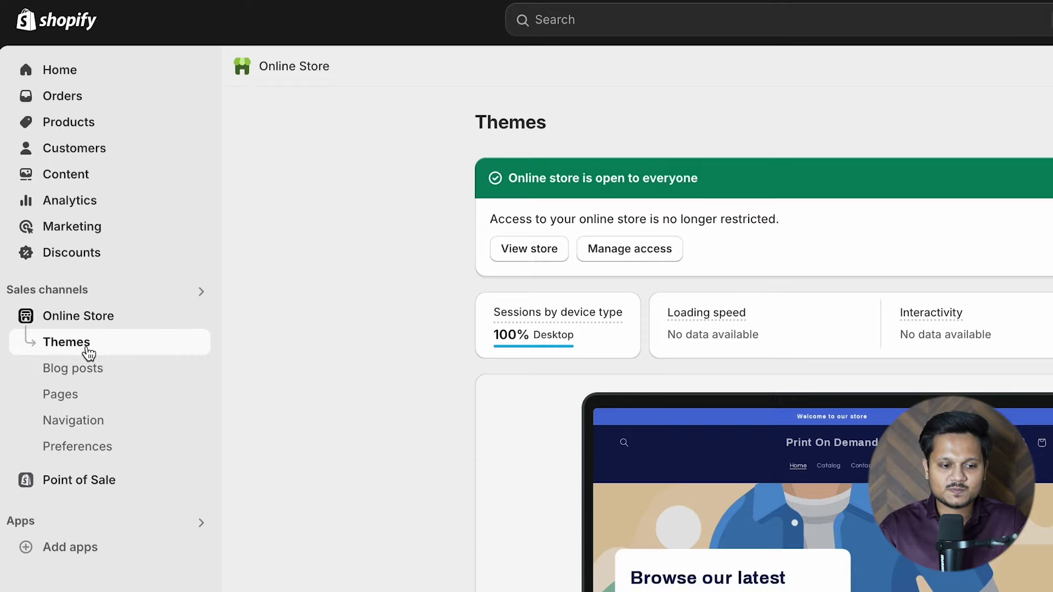
In the Refresh theme editor, set the announcement bar's Scheme 4 background to black (#000000).
scroll(432, 388, down, 2)
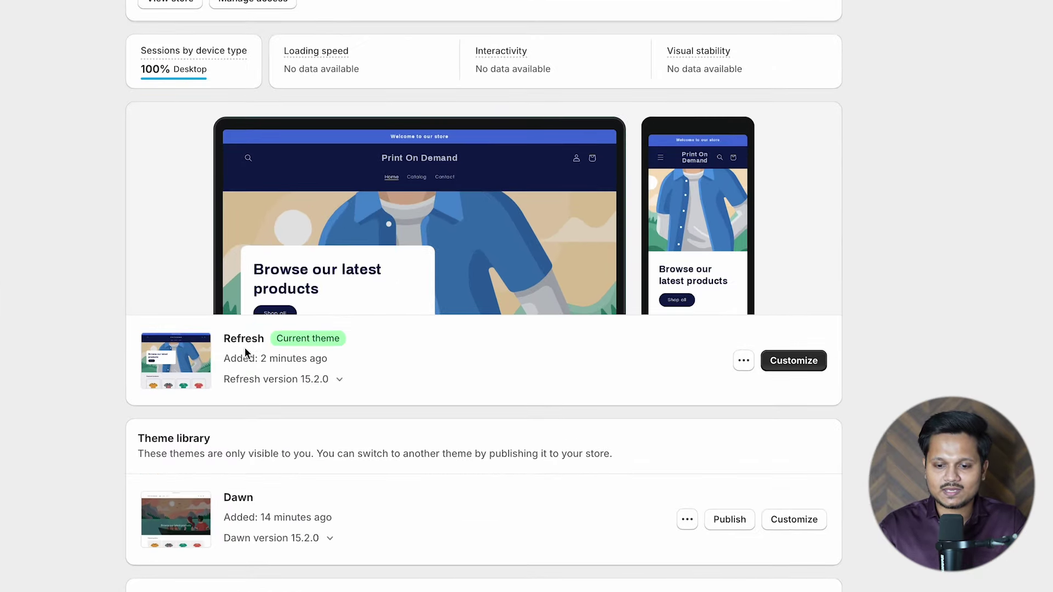
click(794, 362)
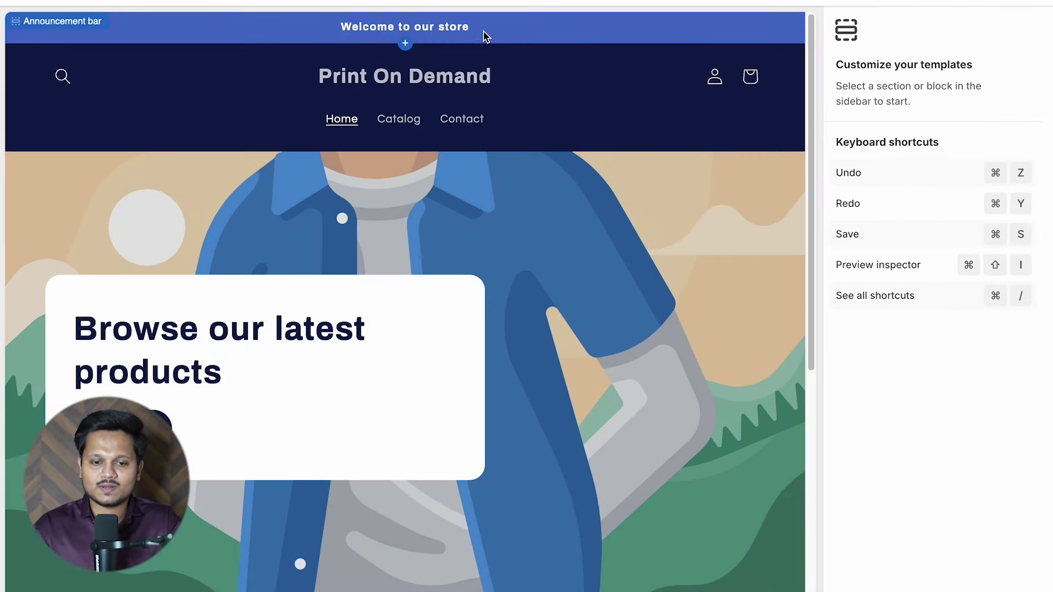
click(435, 34)
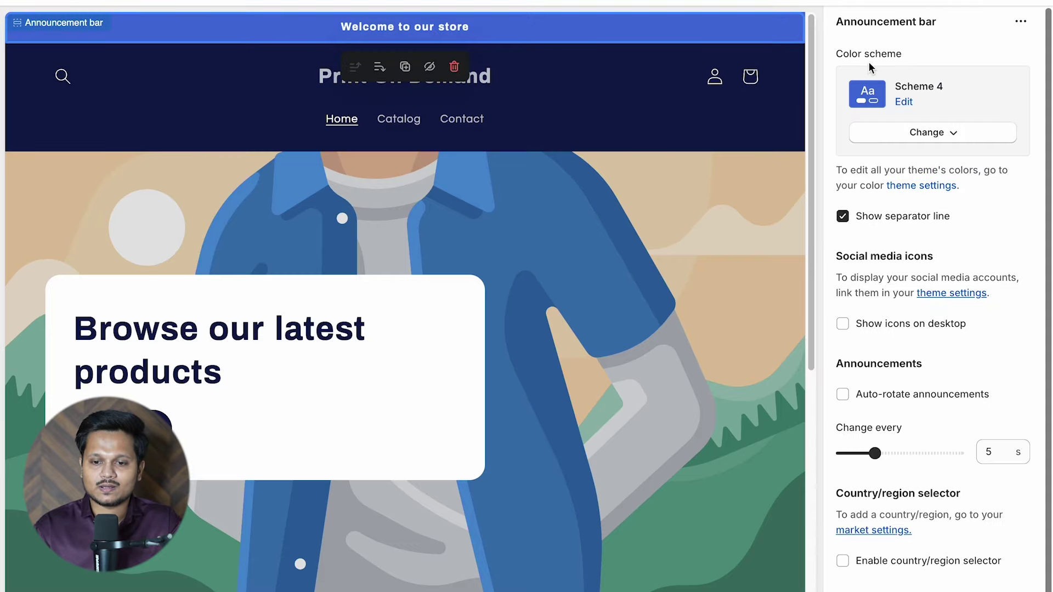
drag(832, 54, 902, 52)
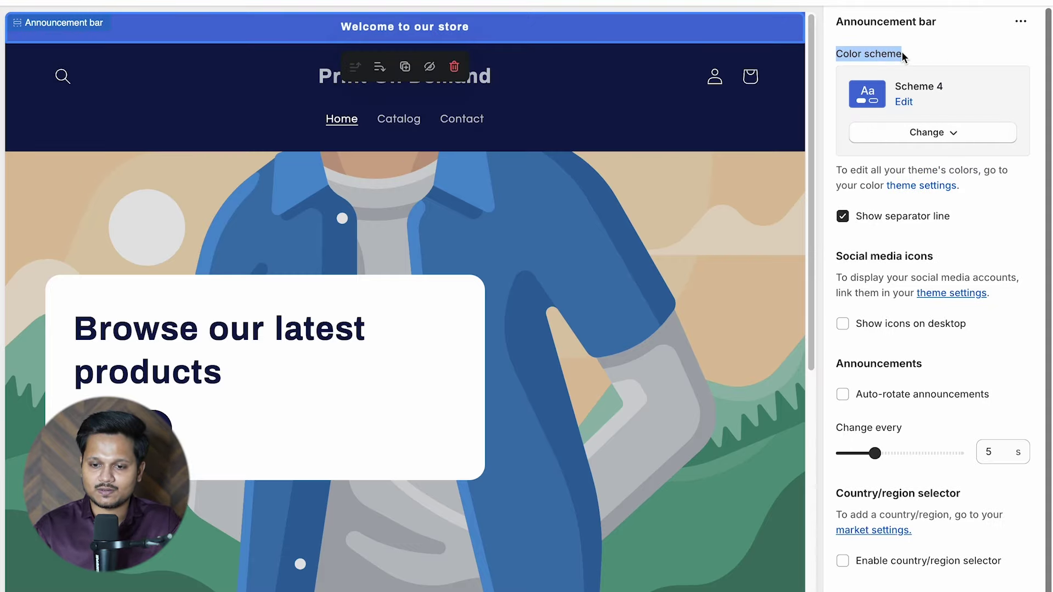
click(904, 102)
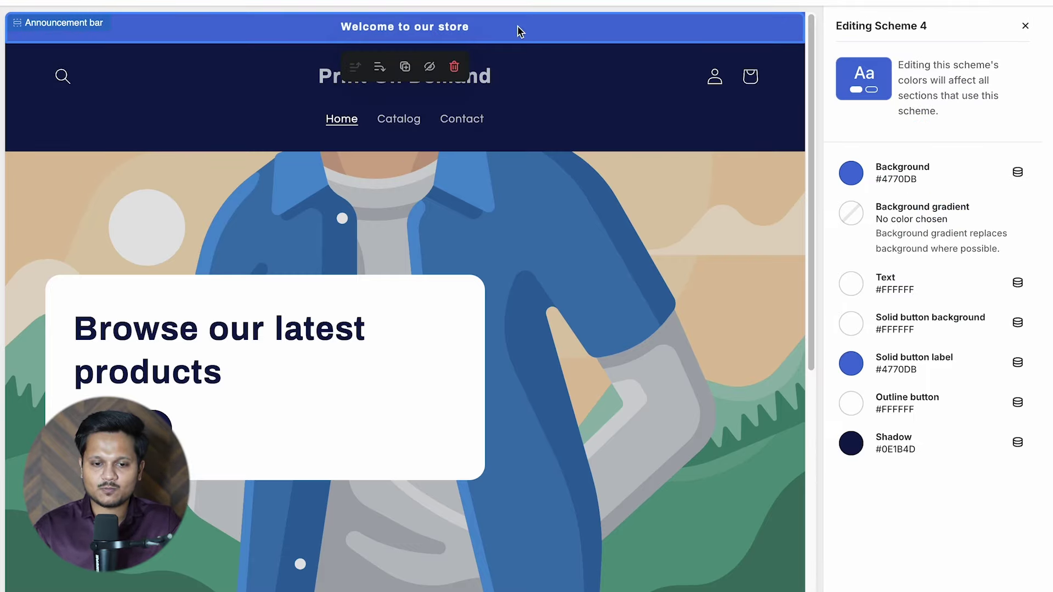
click(850, 174)
drag(875, 225, 848, 316)
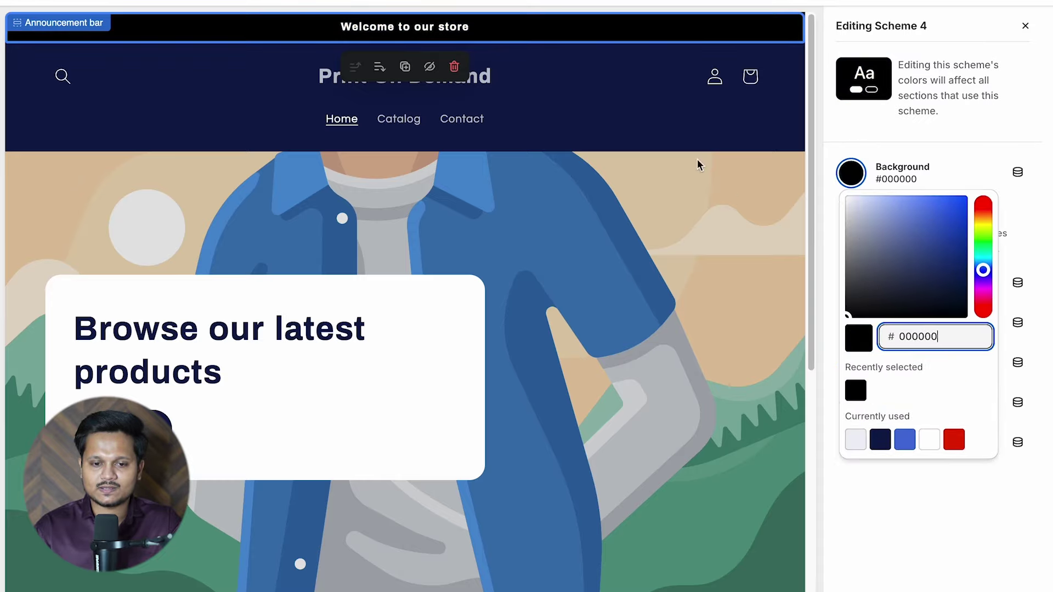
click(444, 32)
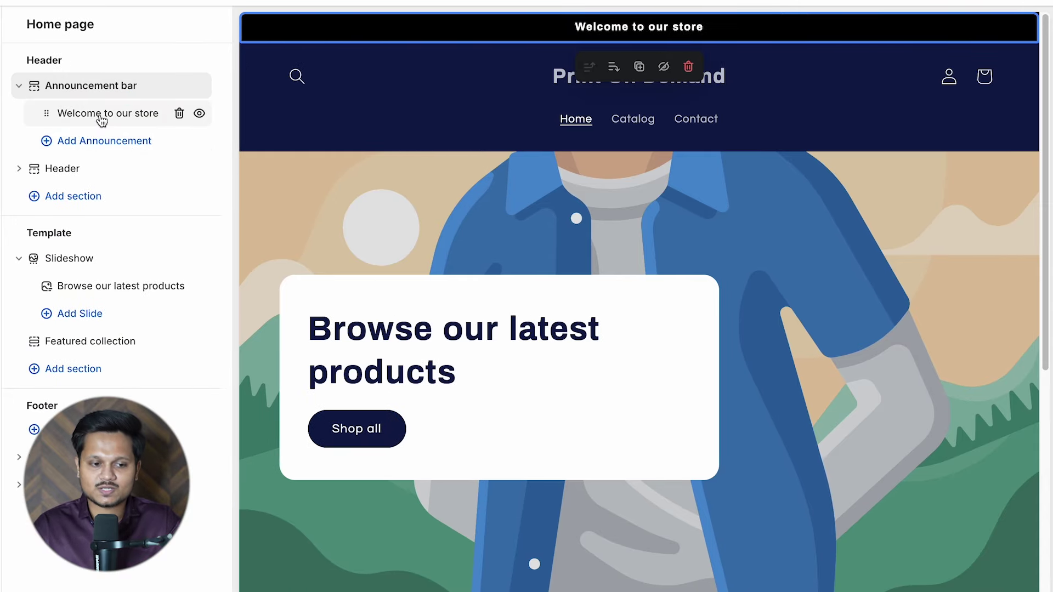
Change the announcement text to 'Welcome To Our Print On Demand Store'.
click(101, 116)
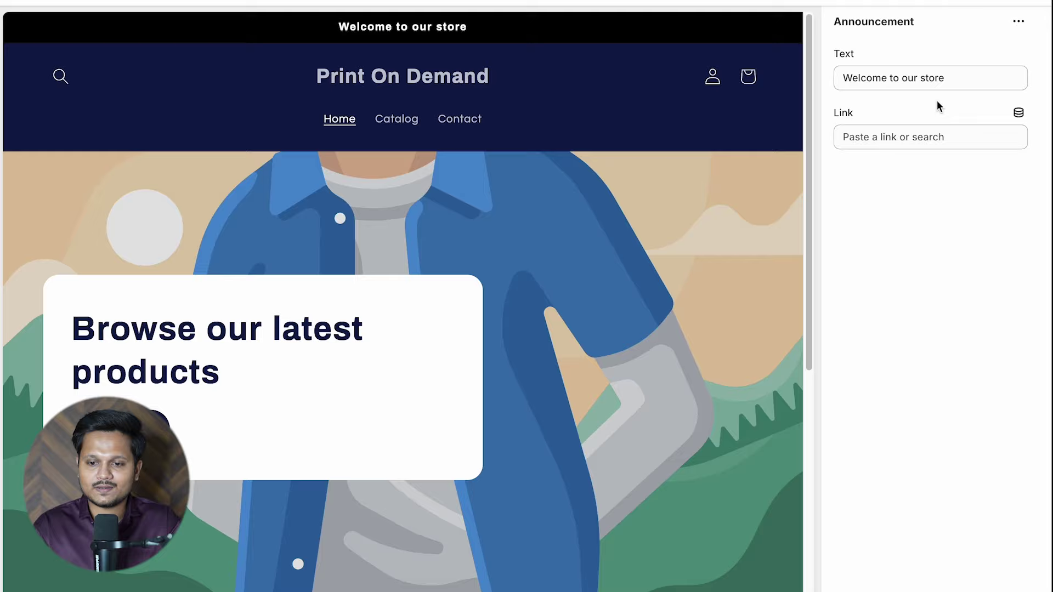
triple_click(908, 71)
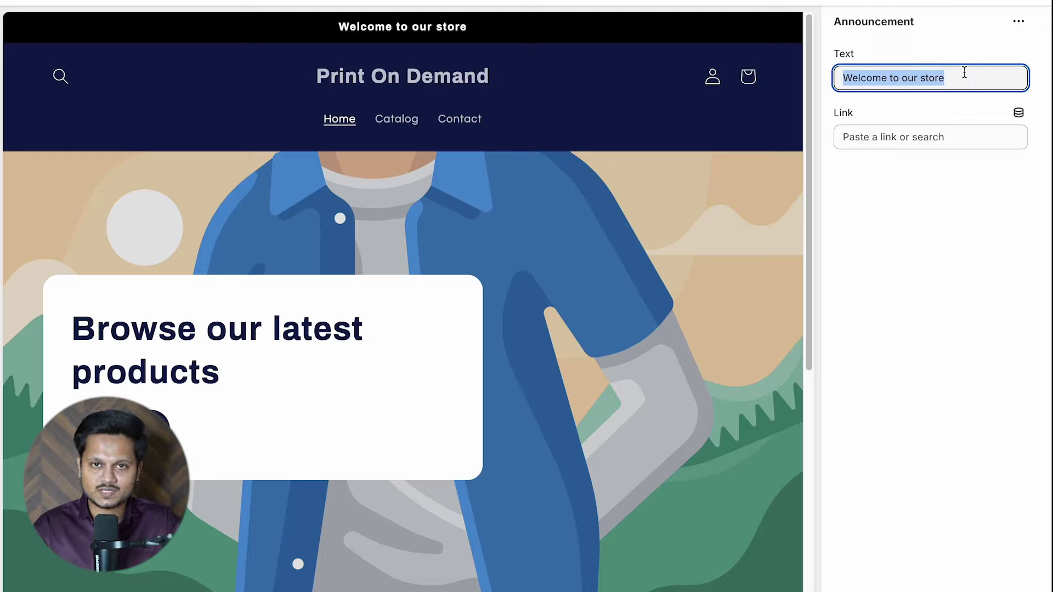
text(Welcome To Our Print On Demand Store)
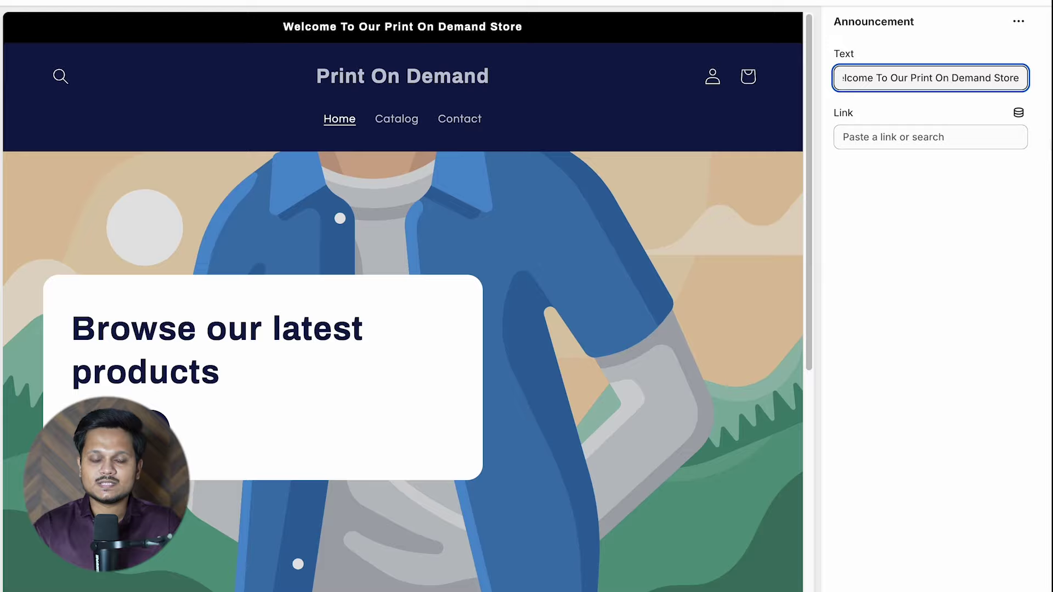
click(254, 87)
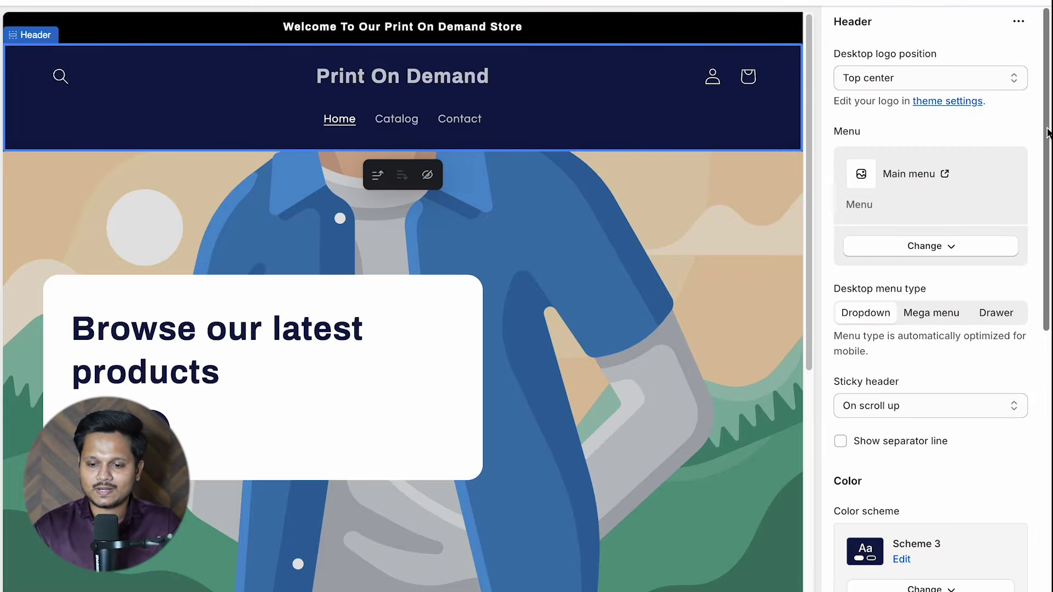
Set the header's Scheme 3 background colour to black (#000000).
scroll(977, 158, down, 8)
click(902, 127)
click(849, 172)
drag(902, 251, 866, 321)
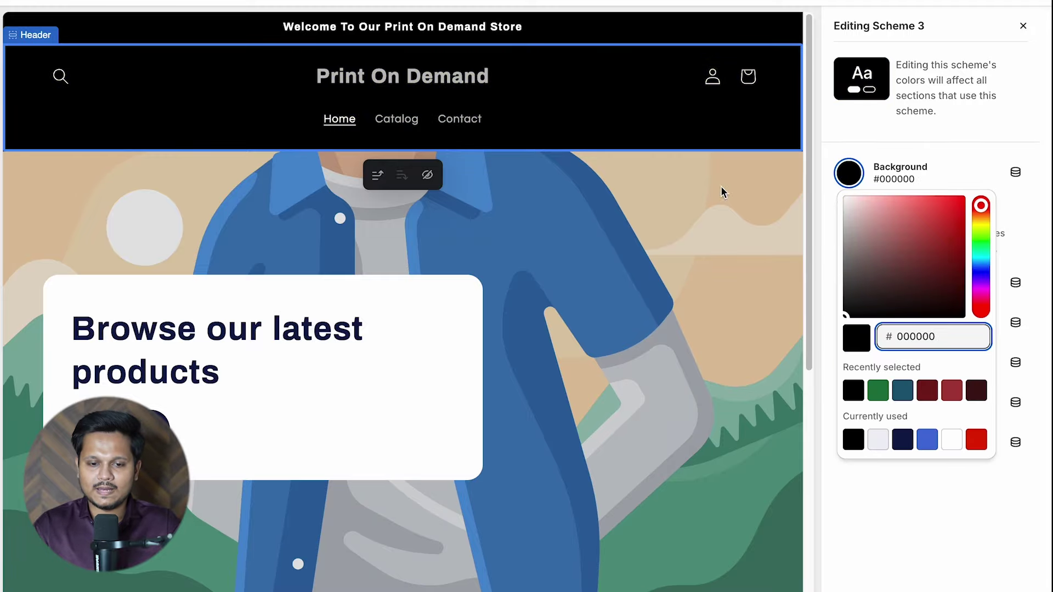
click(470, 110)
Increase the header's top and bottom padding from 20 to 36 px.
scroll(1047, 409, down, 10)
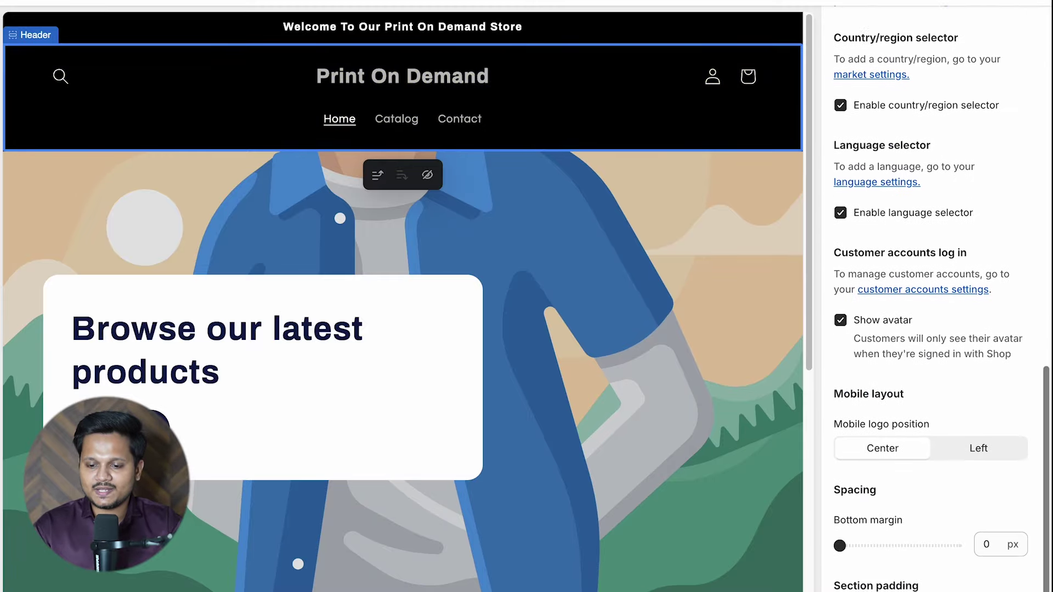
scroll(966, 442, down, 3)
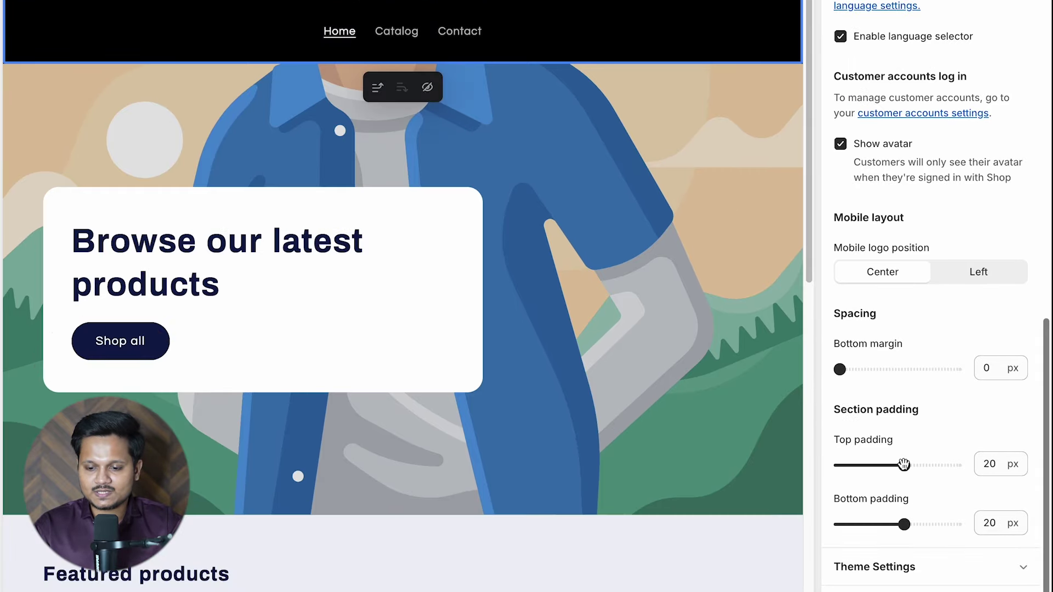
drag(903, 464, 956, 465)
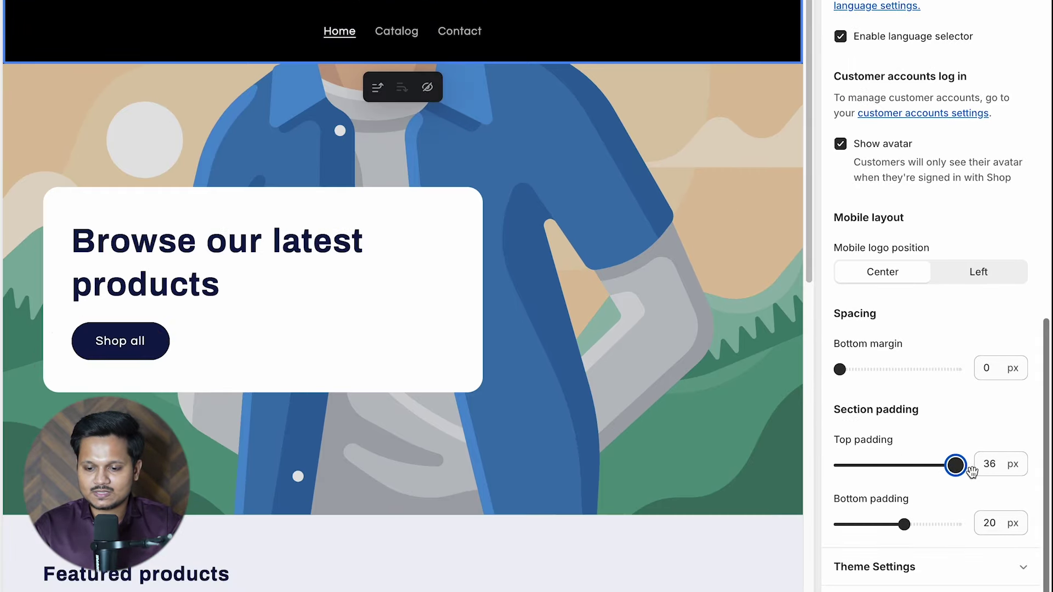
drag(904, 524, 954, 523)
click(465, 76)
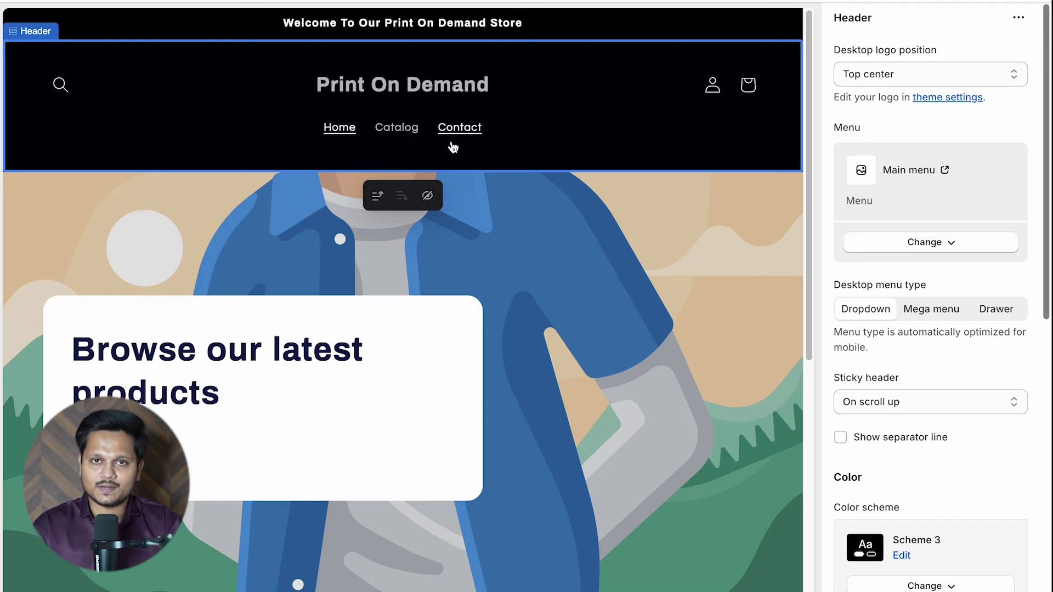
Preview the Contact page, return Home, and open the header's Main menu with Home, Catalog, Contact.
click(462, 128)
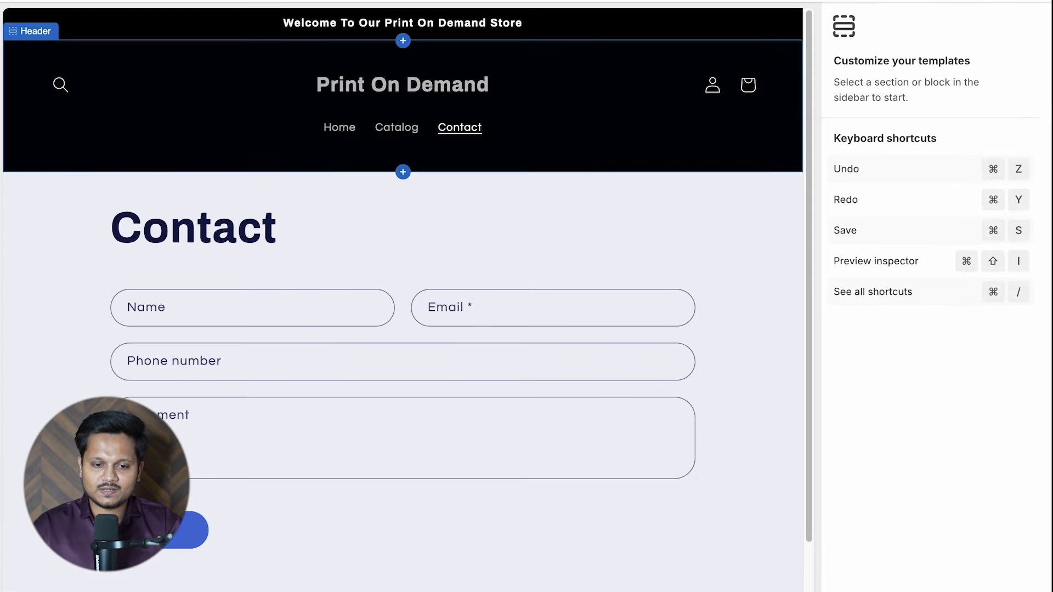
click(340, 127)
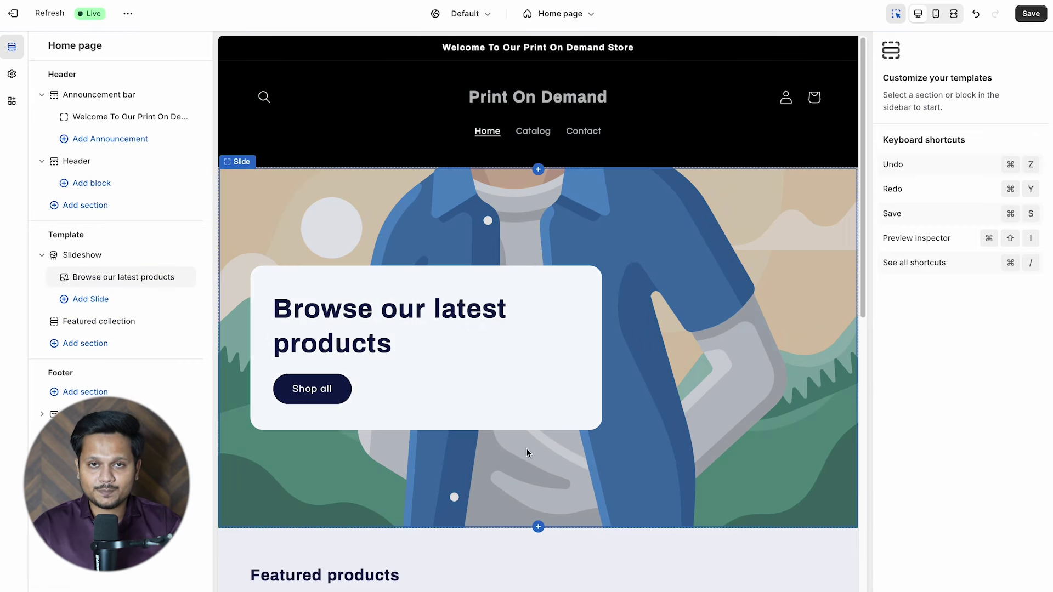
click(570, 131)
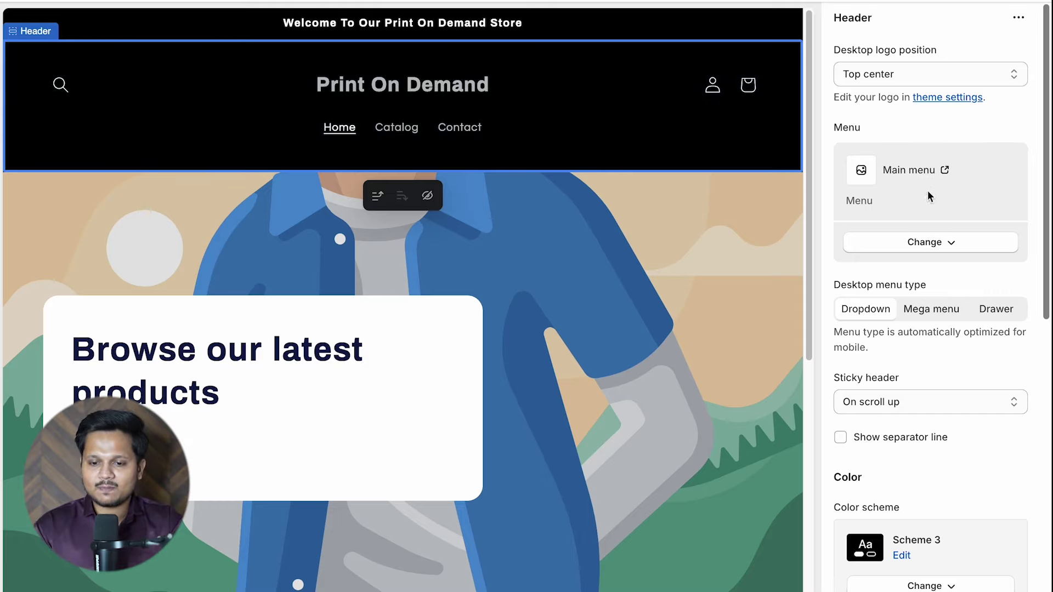
click(918, 173)
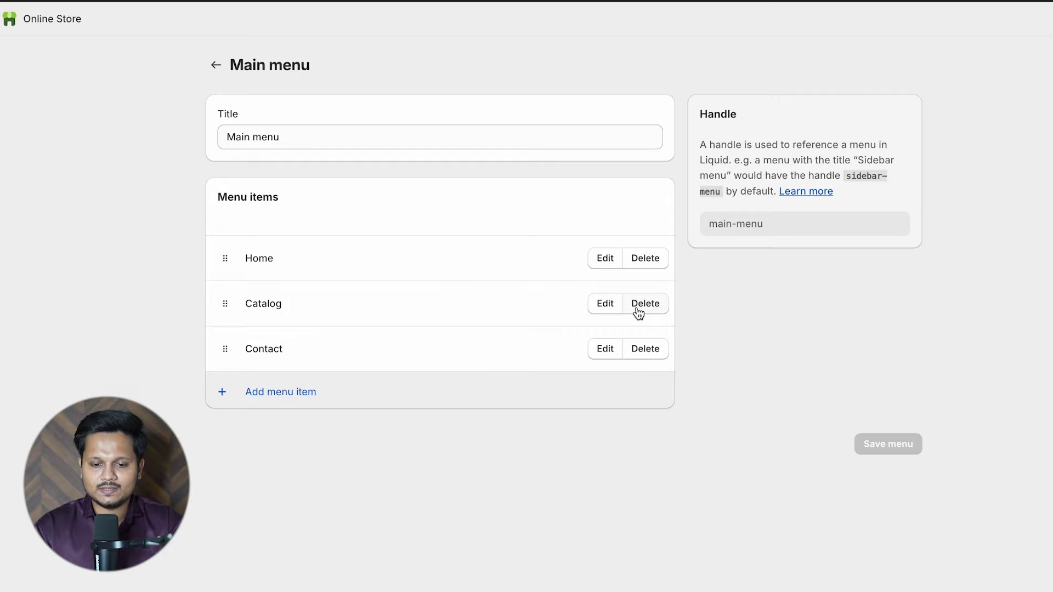
Remove the Catalog item from the main menu and reload the page.
click(638, 312)
click(665, 390)
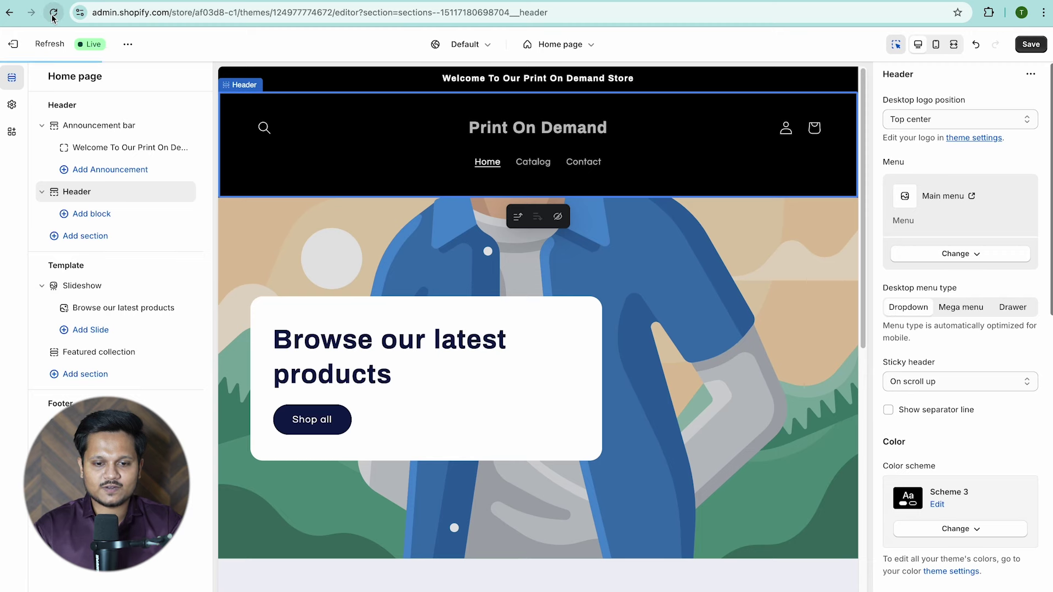
click(53, 18)
click(557, 216)
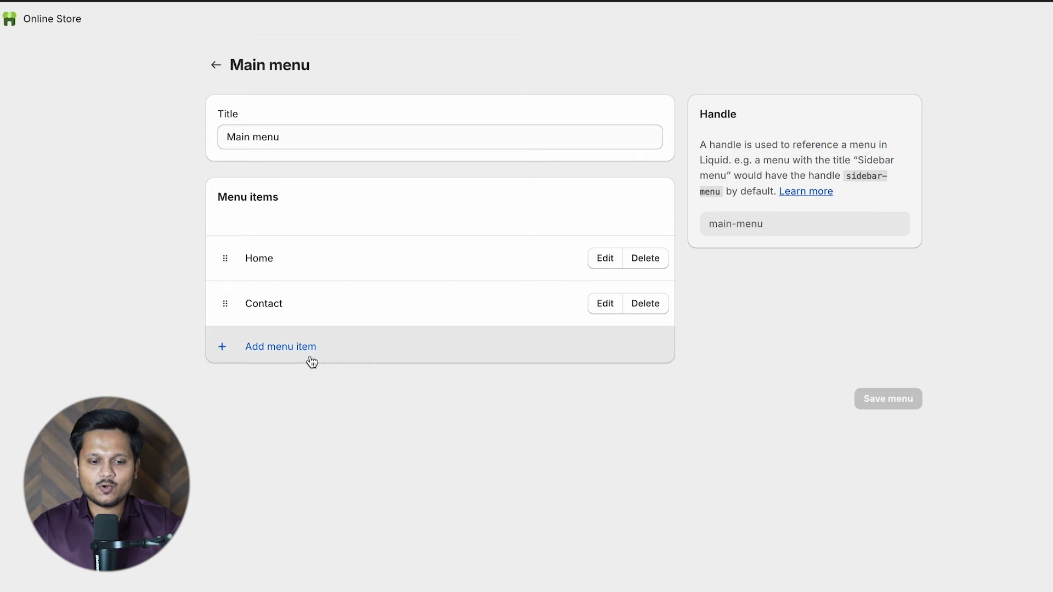
Add a new menu item named 'Products' and choose its link.
click(300, 352)
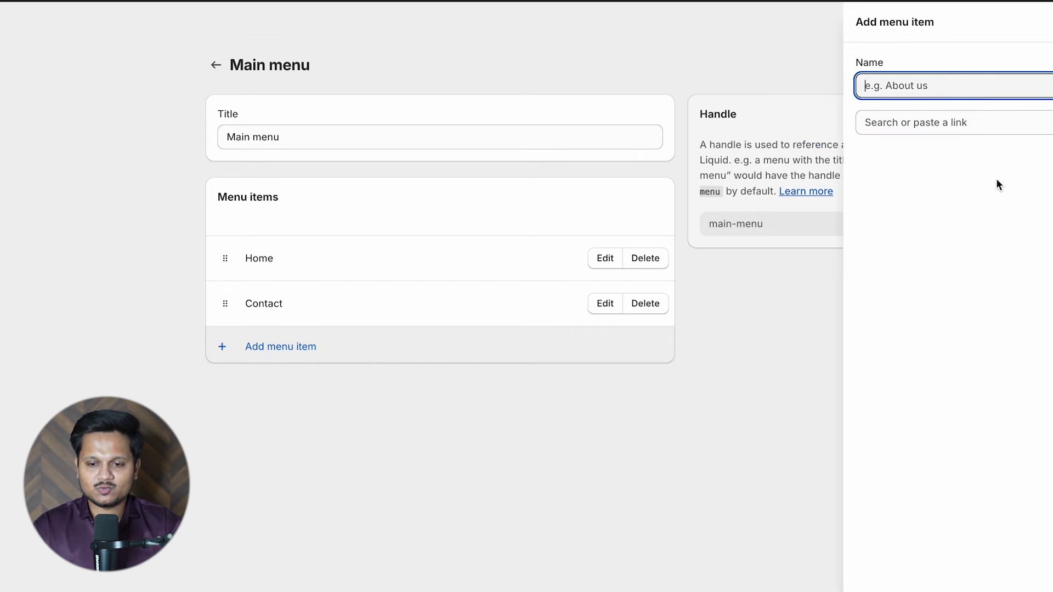
text(Products)
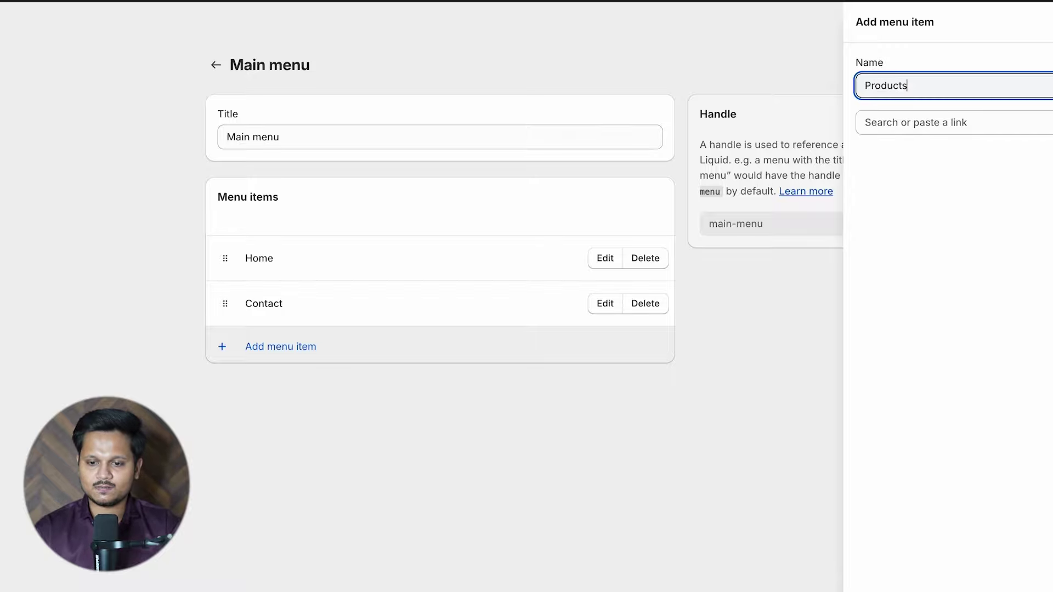
click(937, 146)
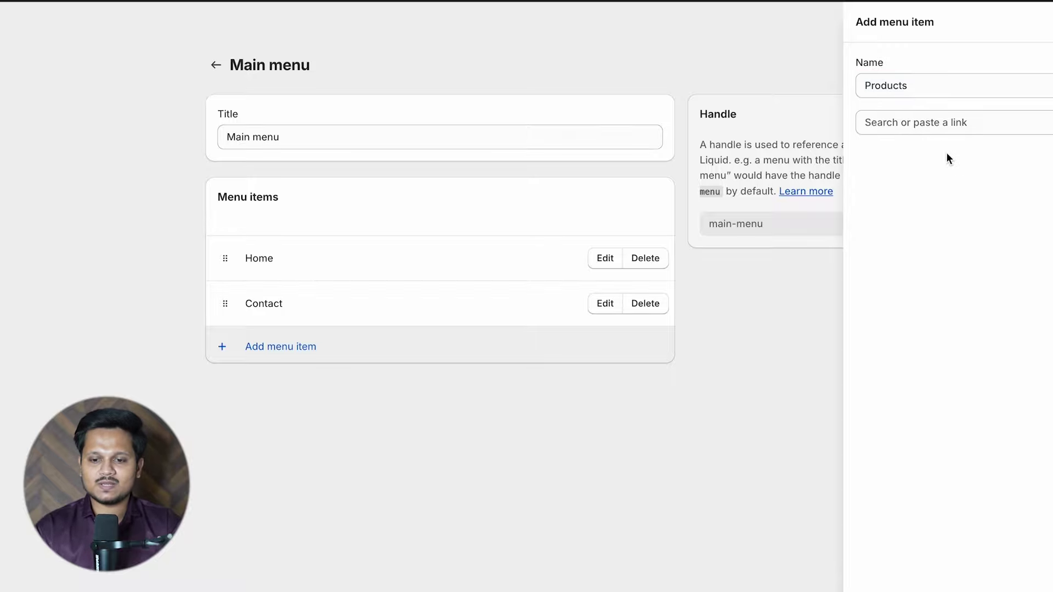
click(965, 125)
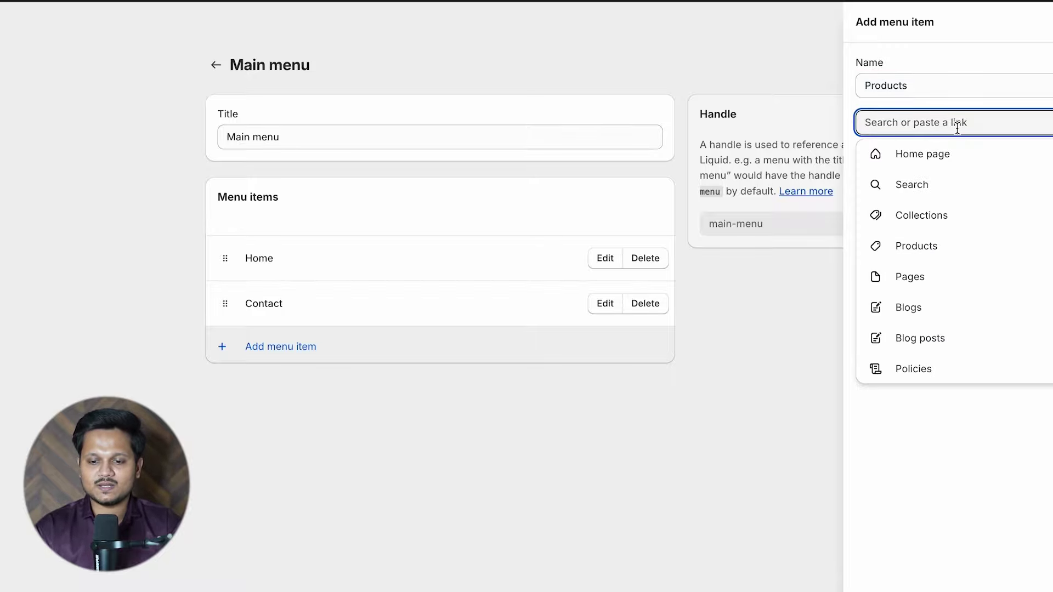
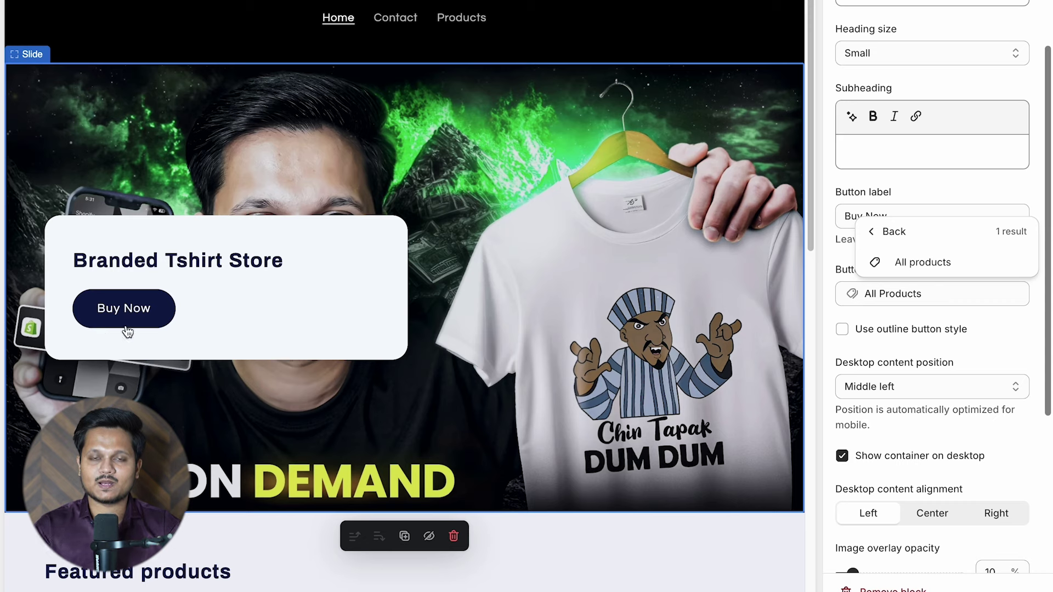
Set the first slide's desktop content position to Bottom right.
click(198, 308)
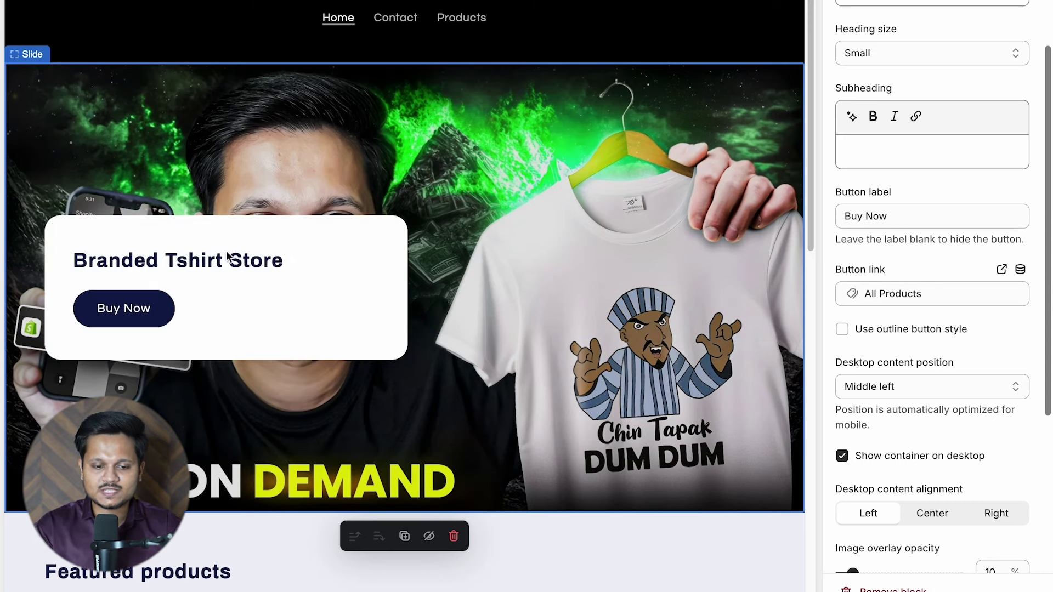
click(879, 392)
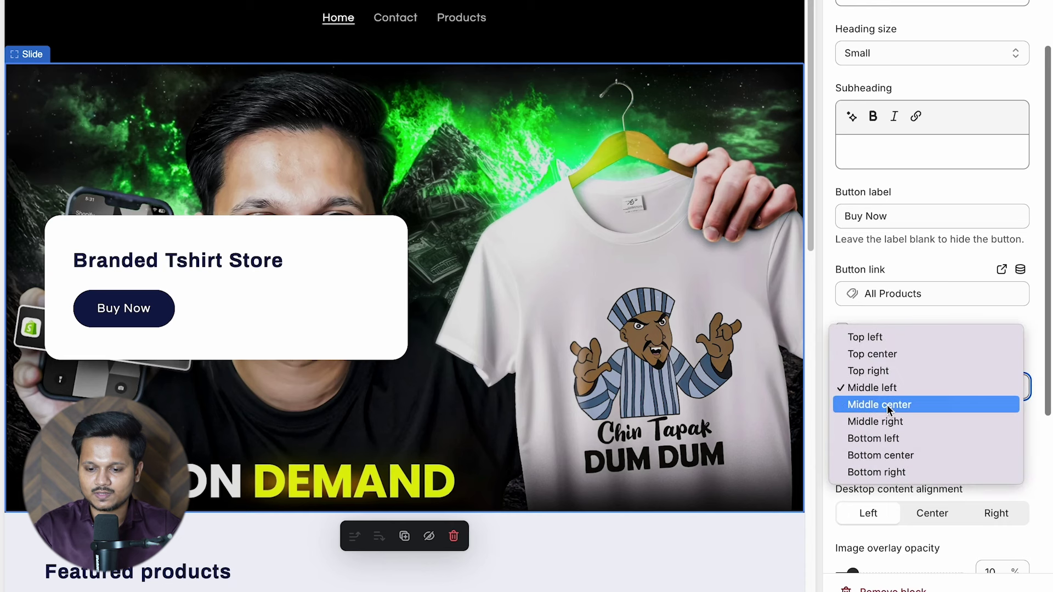
click(888, 419)
key(Down)
key(Down)
key(Down)
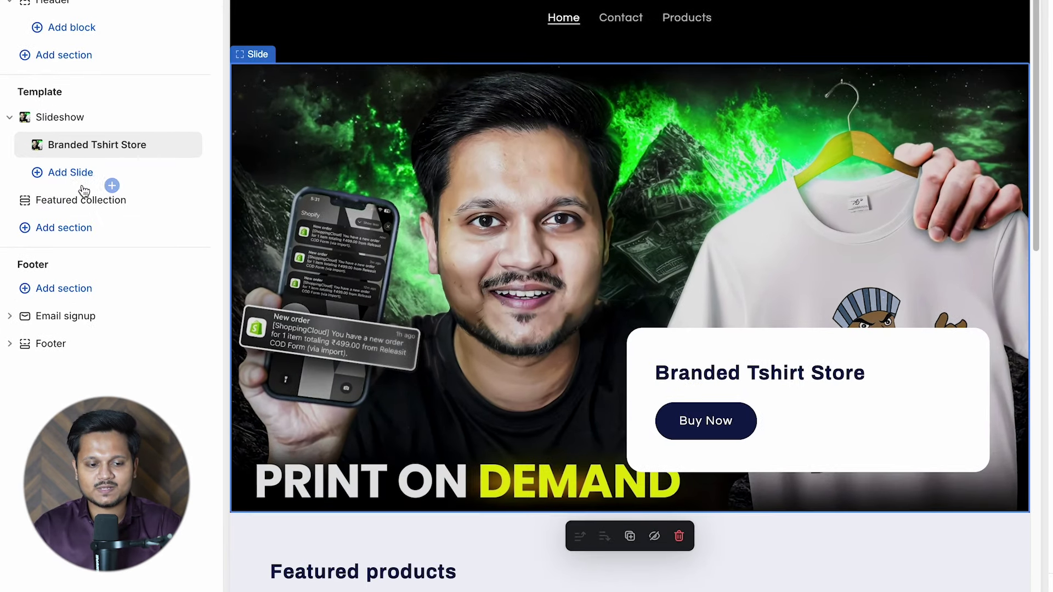
Add a second slide using the uploaded Print On Demand Store thumbnail and save the theme.
click(71, 172)
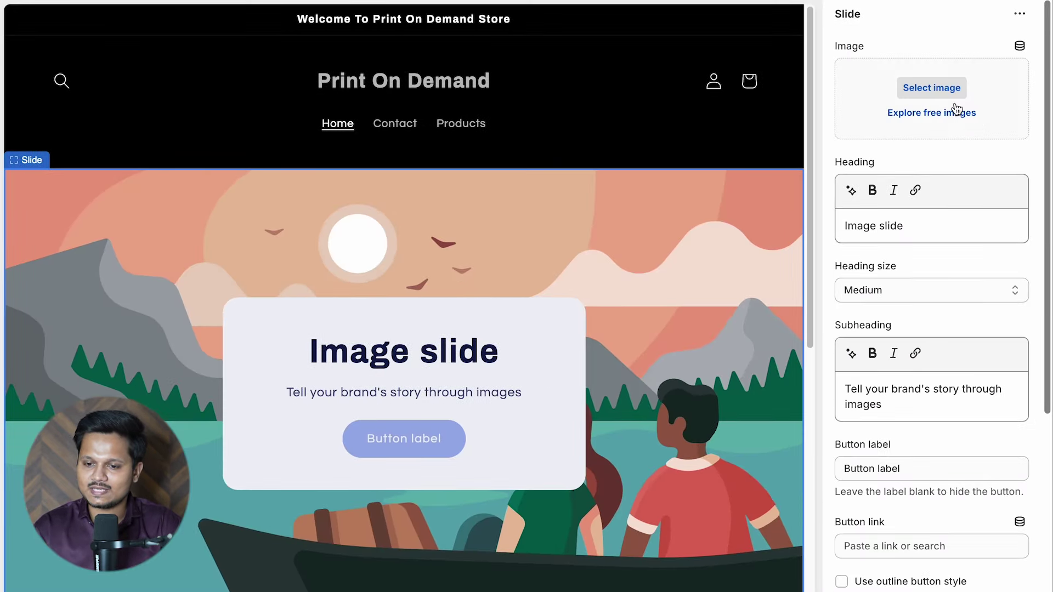
click(934, 89)
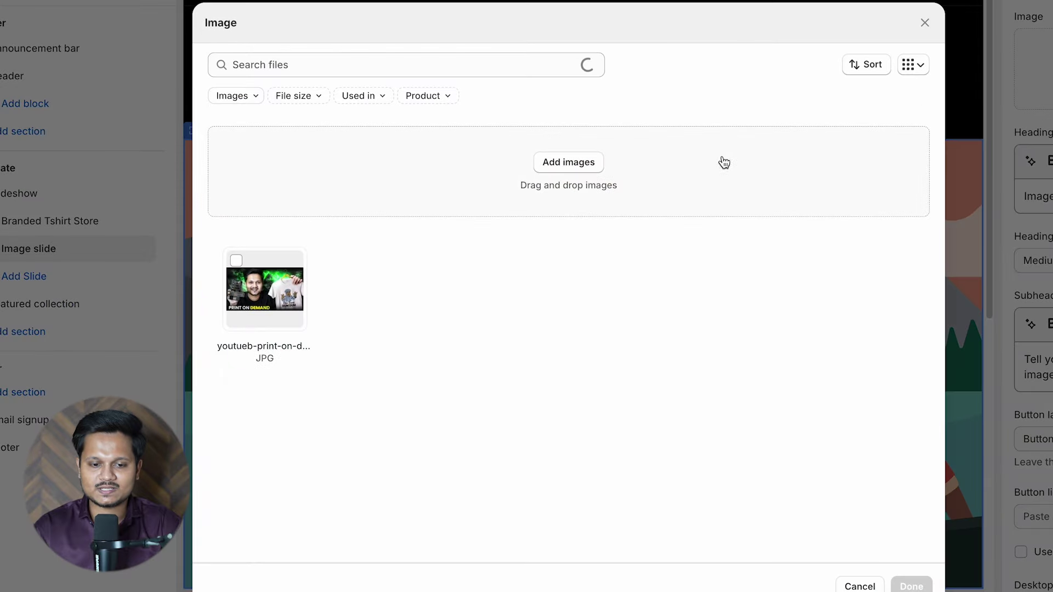
click(569, 162)
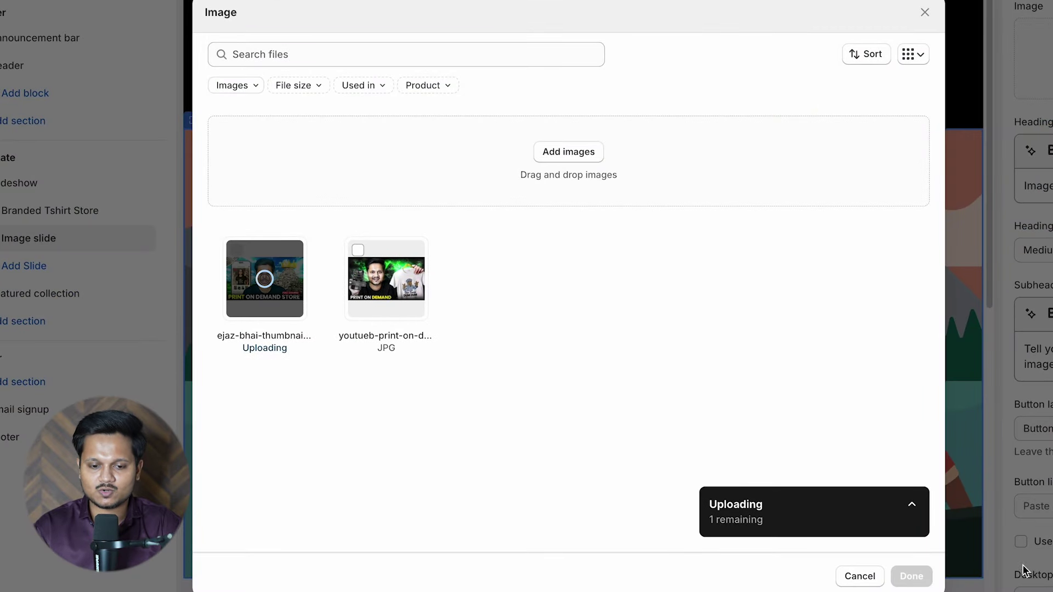
click(911, 576)
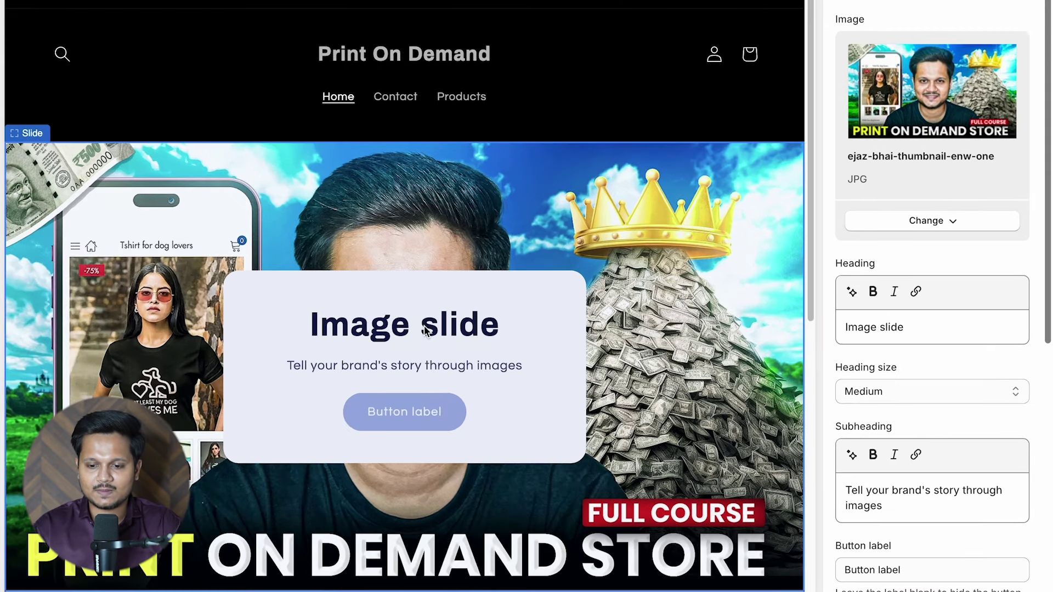
triple_click(970, 316)
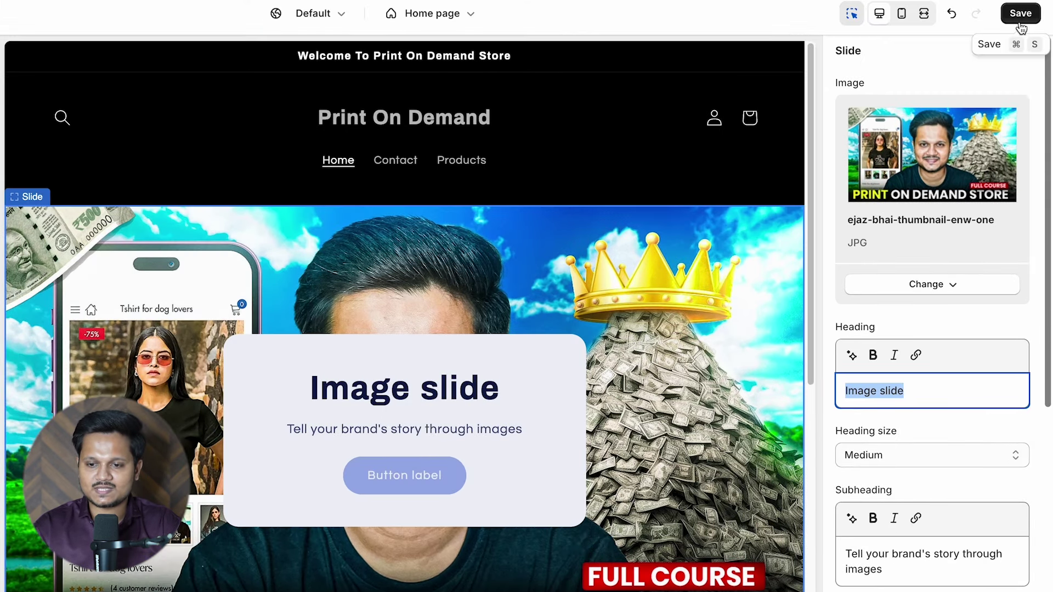
click(1020, 12)
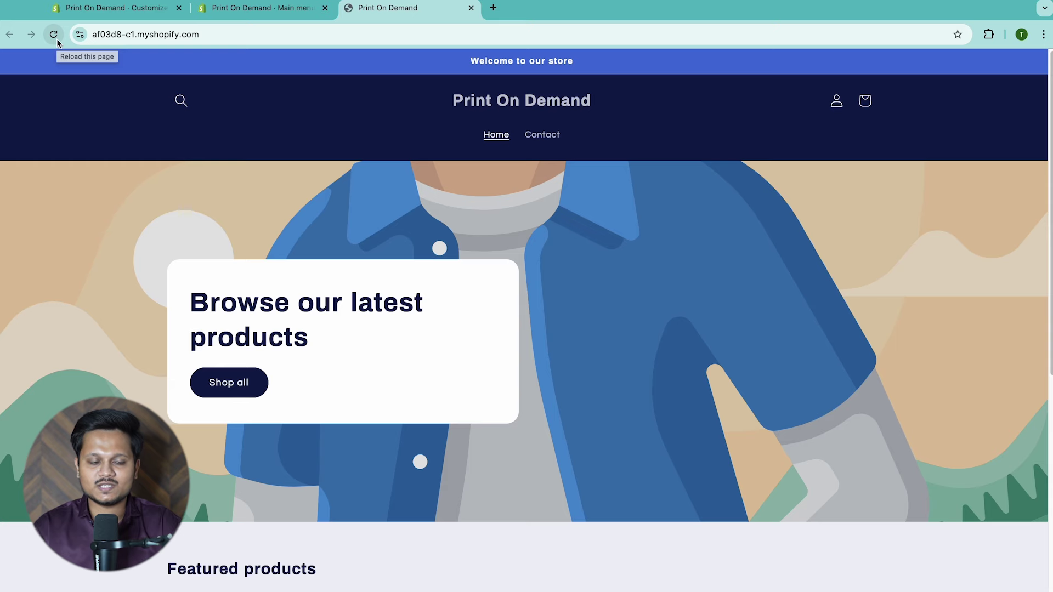
Reload the live storefront and advance the banner to view its second slide.
click(55, 36)
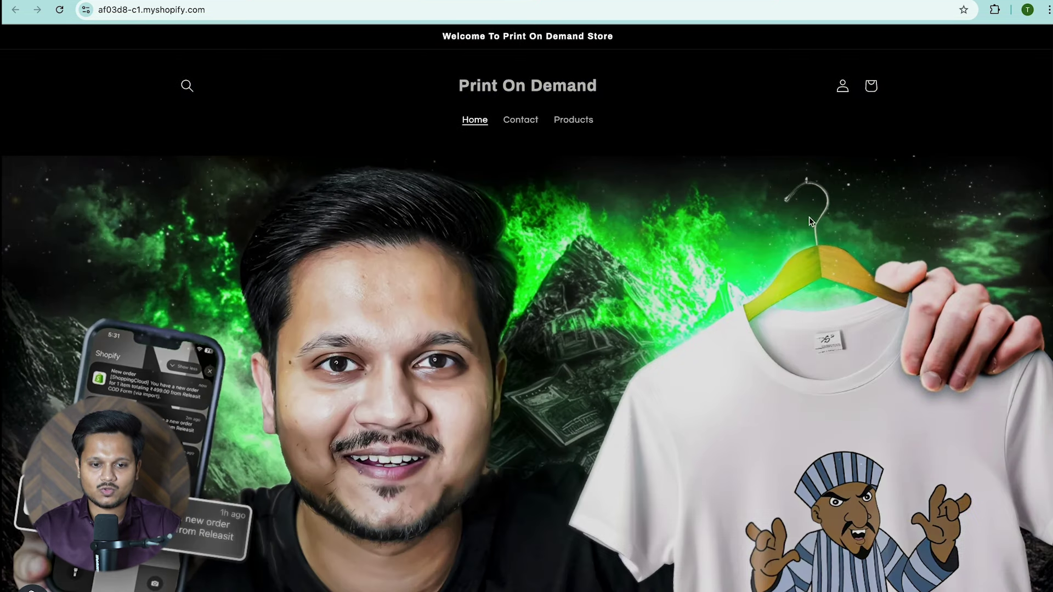
scroll(798, 184, down, 5)
scroll(797, 185, up, 4)
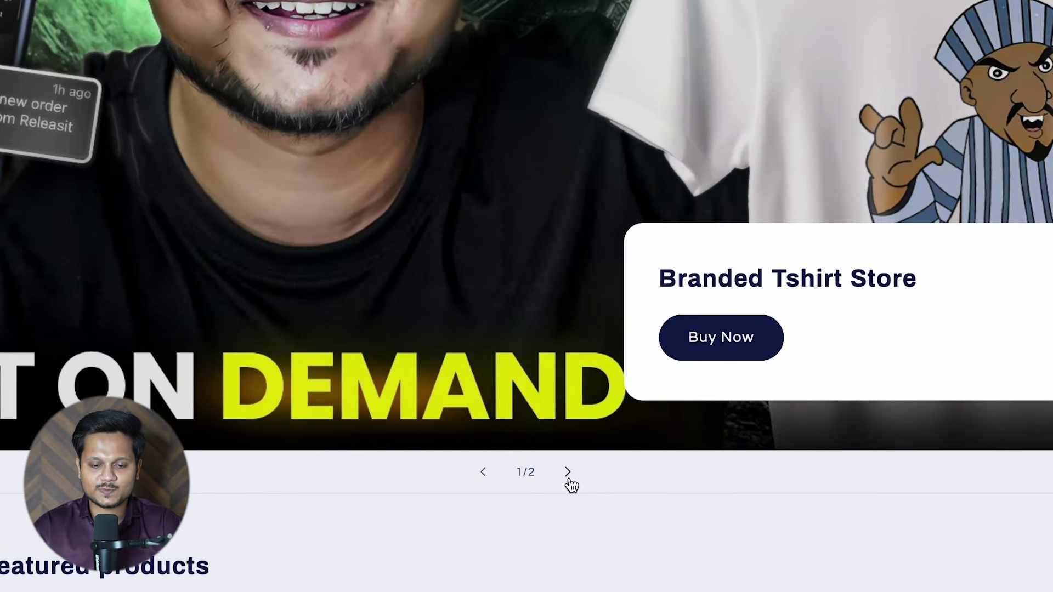
click(556, 448)
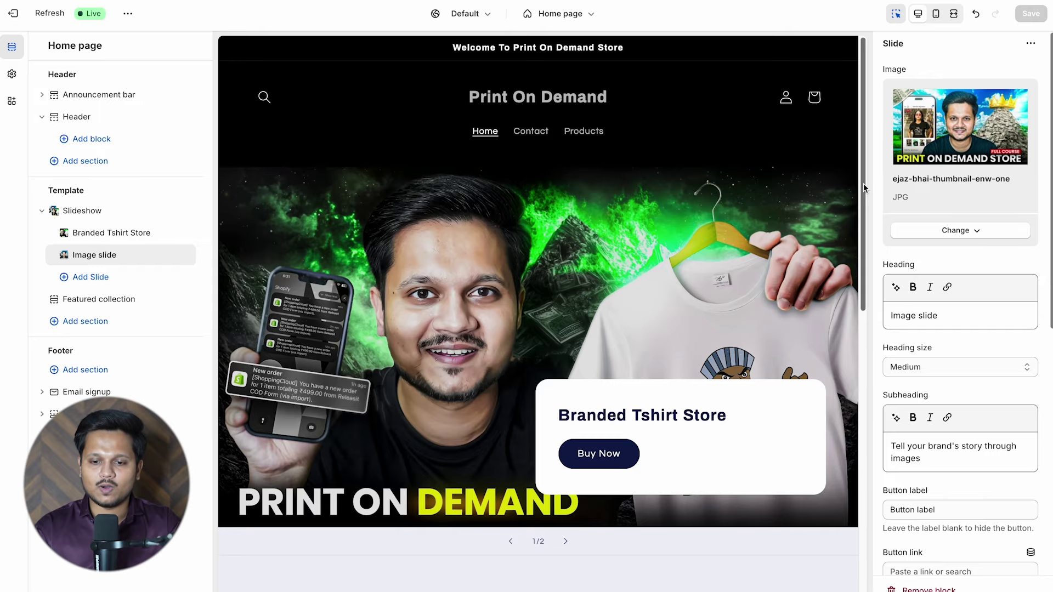
scroll(844, 364, down, 5)
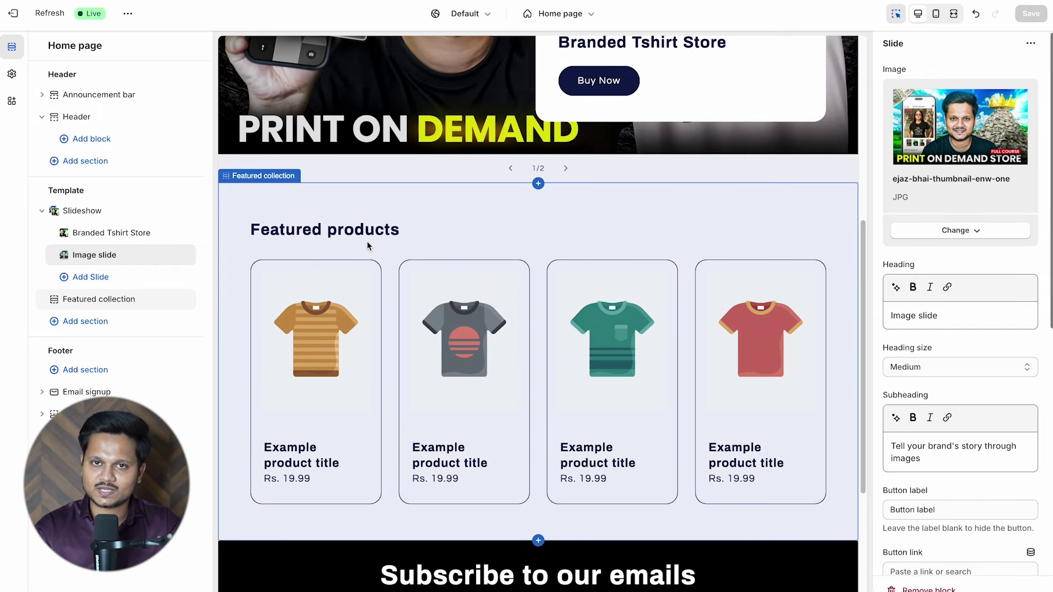
Change the Featured collection heading from 'Featured products' to 'Best Products'.
click(498, 225)
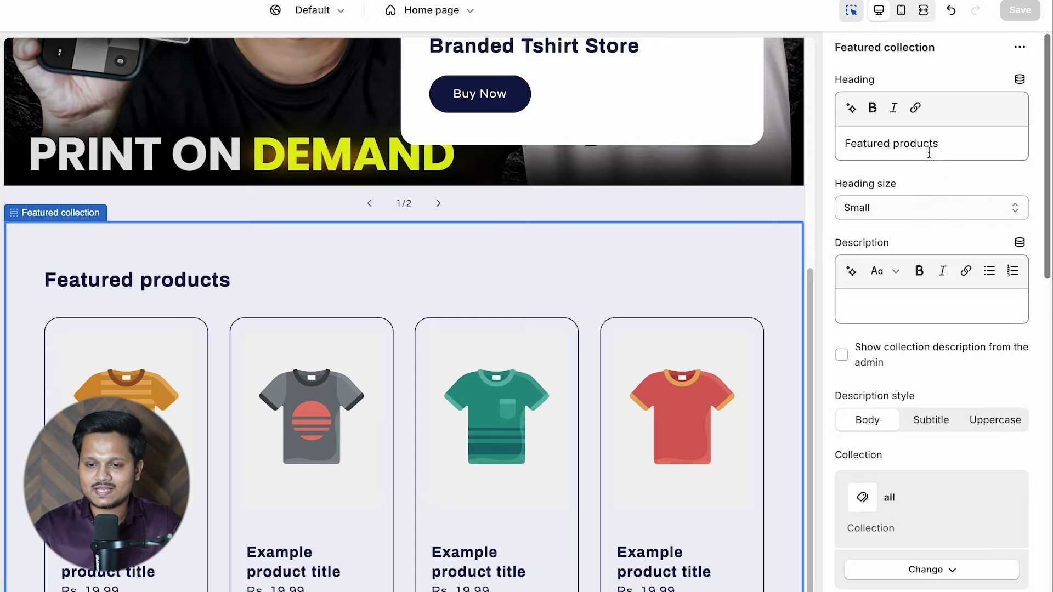
triple_click(957, 127)
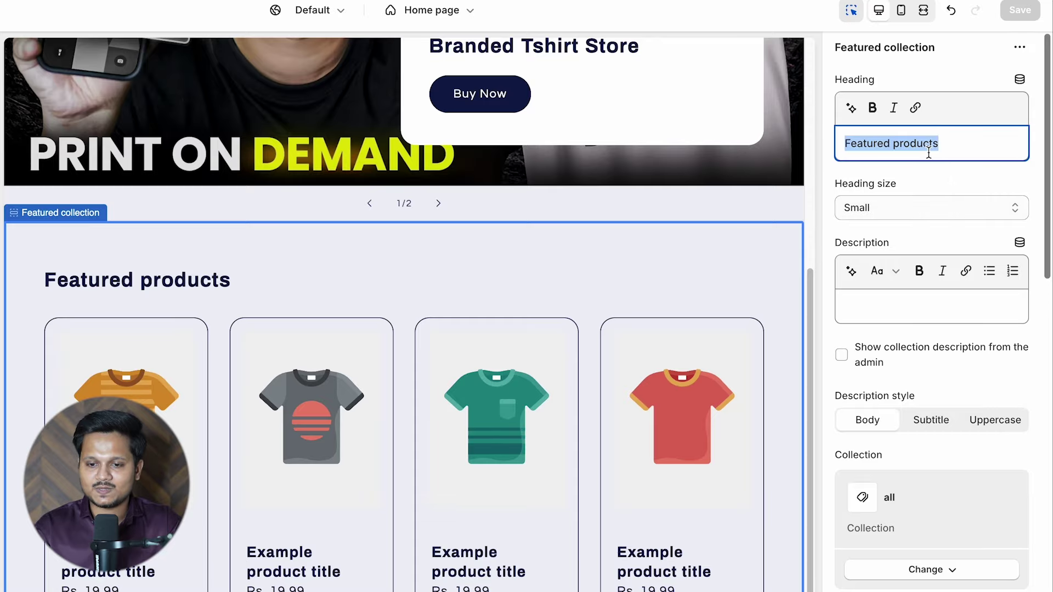
text(Best Products)
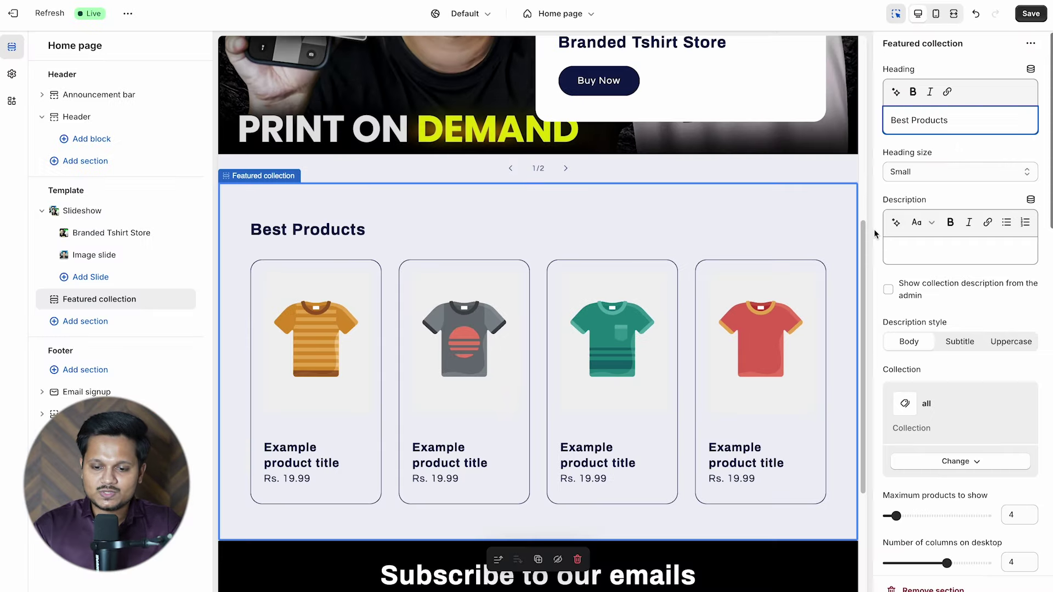
drag(862, 238, 865, 348)
click(790, 361)
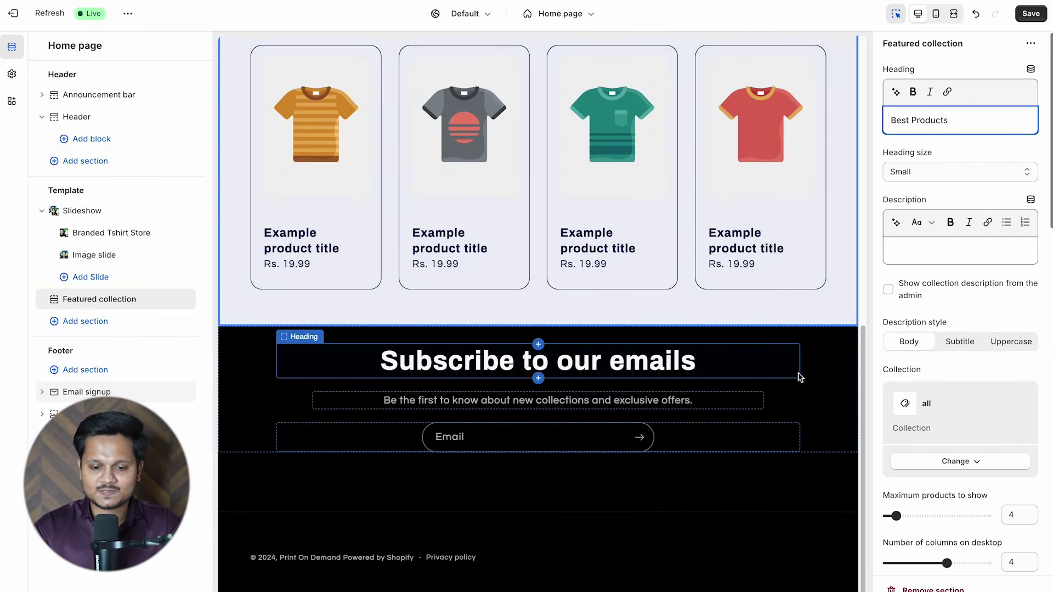
click(157, 396)
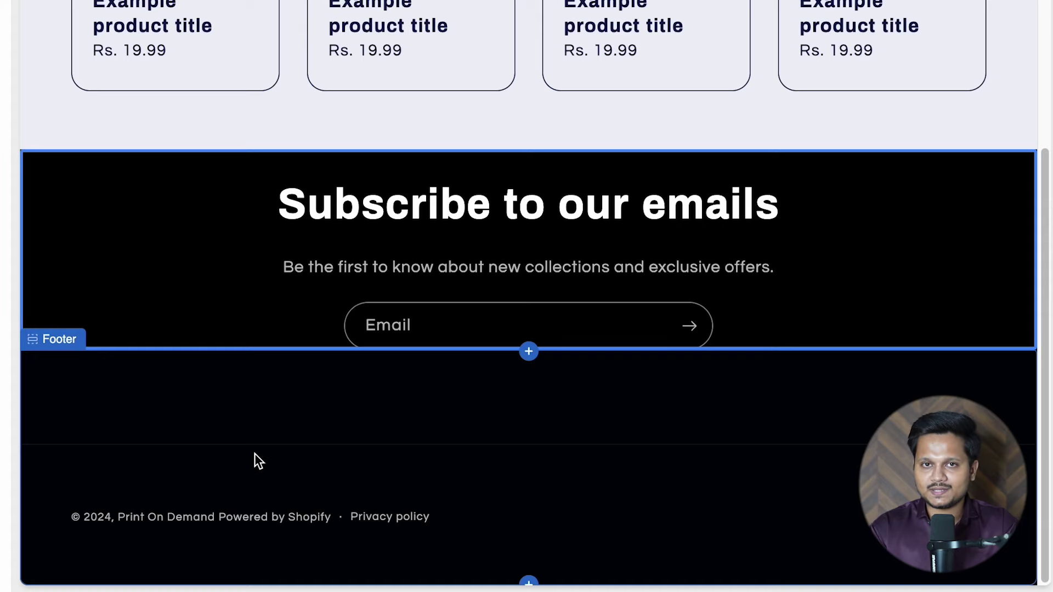
Follow the footer's Policy links setting to the store's policy settings page.
click(78, 368)
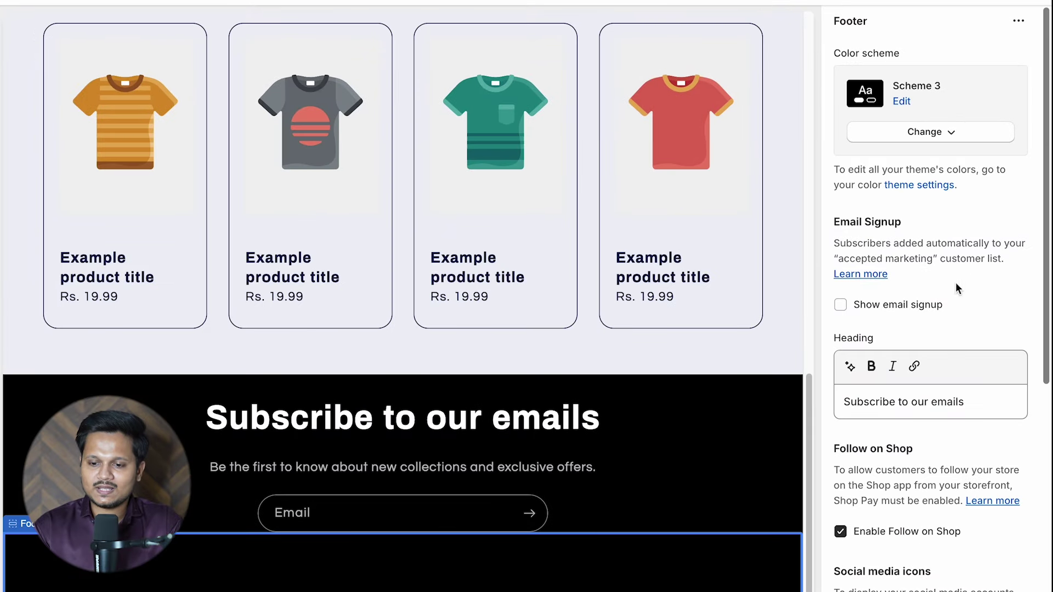
scroll(1043, 260, down, 10)
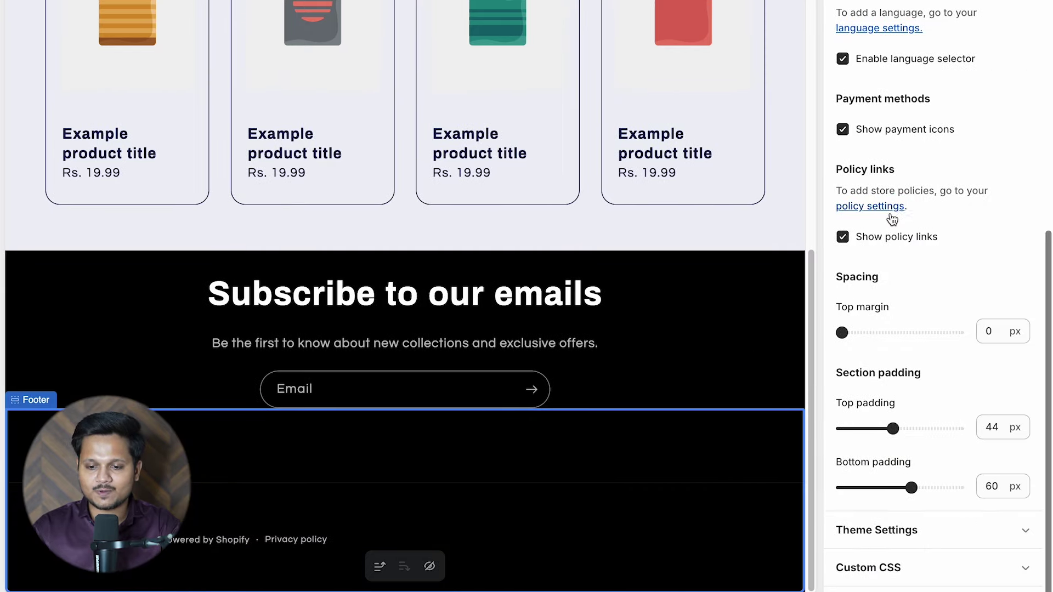
click(885, 209)
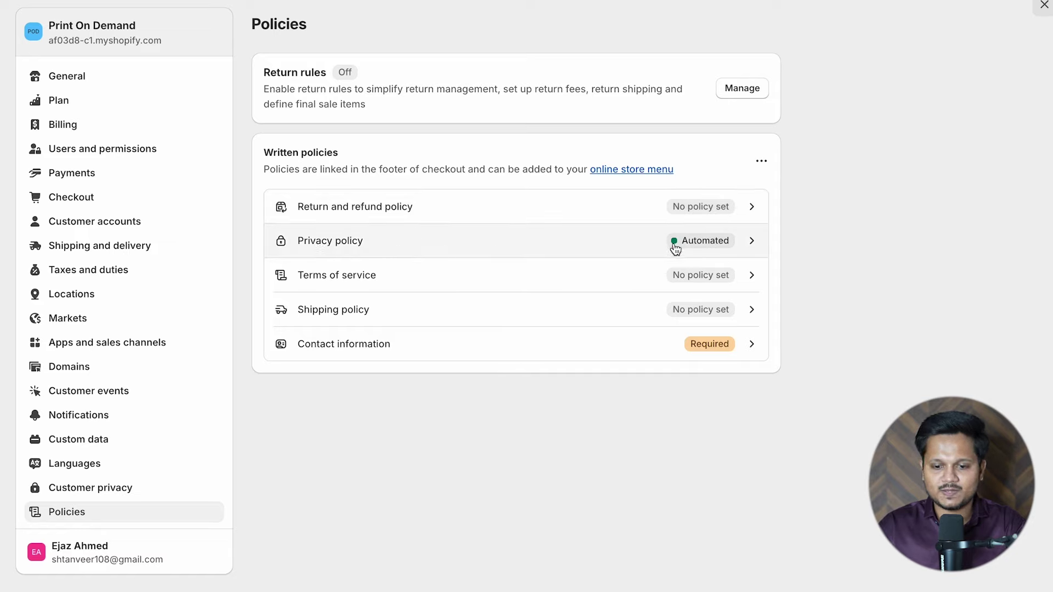
Fill the Return and refund policy from the template and publish it.
click(398, 210)
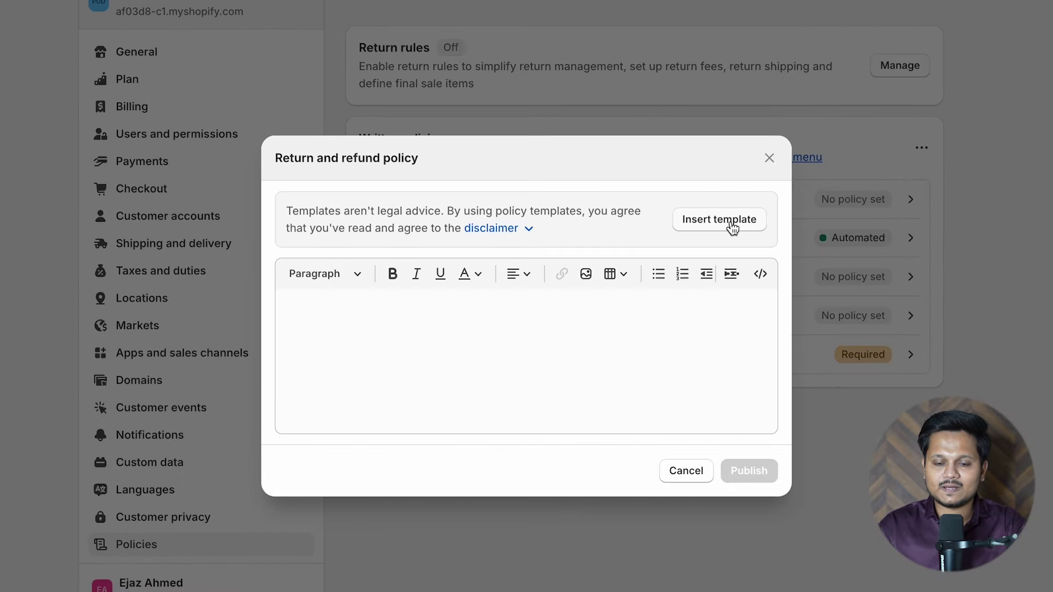
click(732, 226)
scroll(740, 368, up, 2)
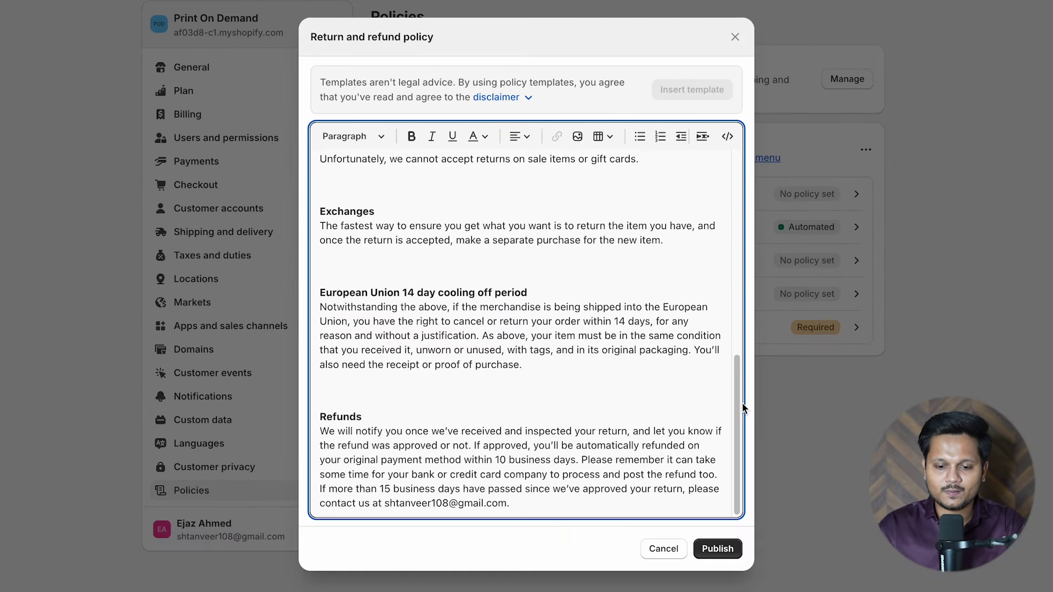
scroll(741, 368, up, 10)
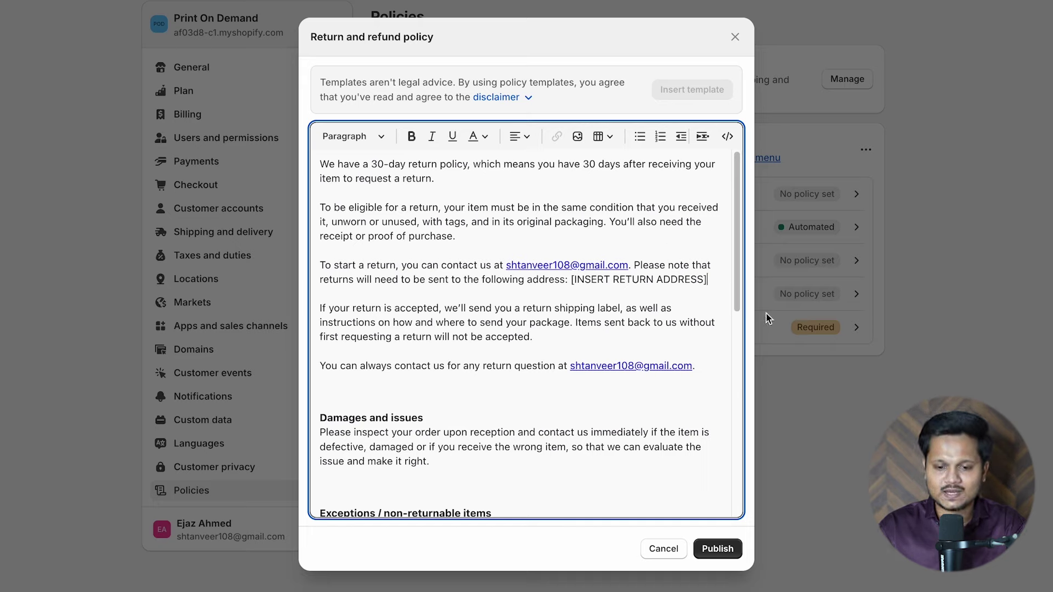
key(BackSpace)
key(BackSpace)
key(BackSpace)
key(BackSpace)
key(BackSpace)
key(BackSpace)
key(BackSpace)
key(BackSpace)
key(BackSpace)
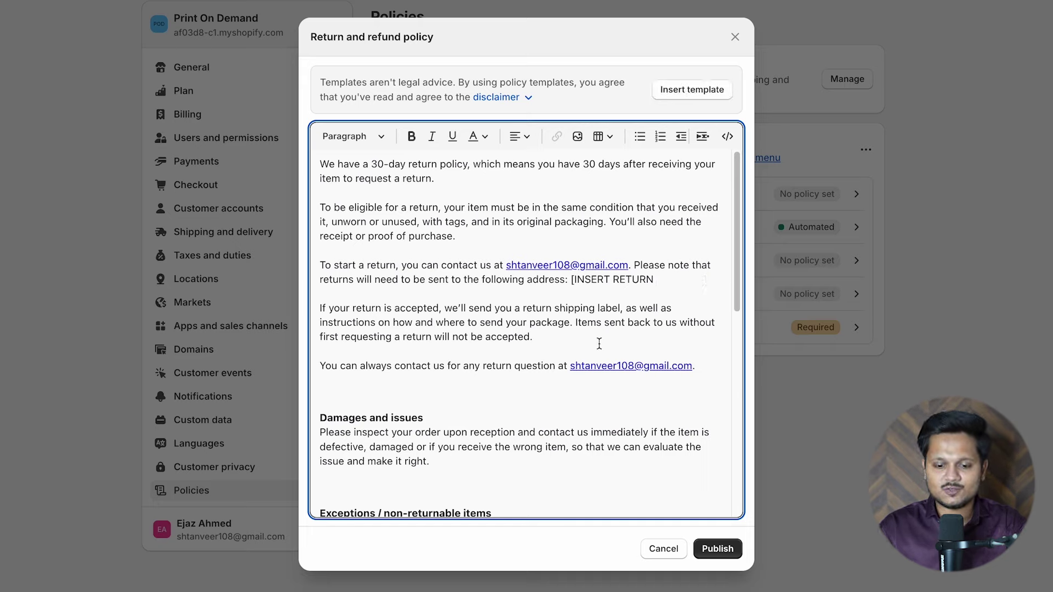
click(724, 550)
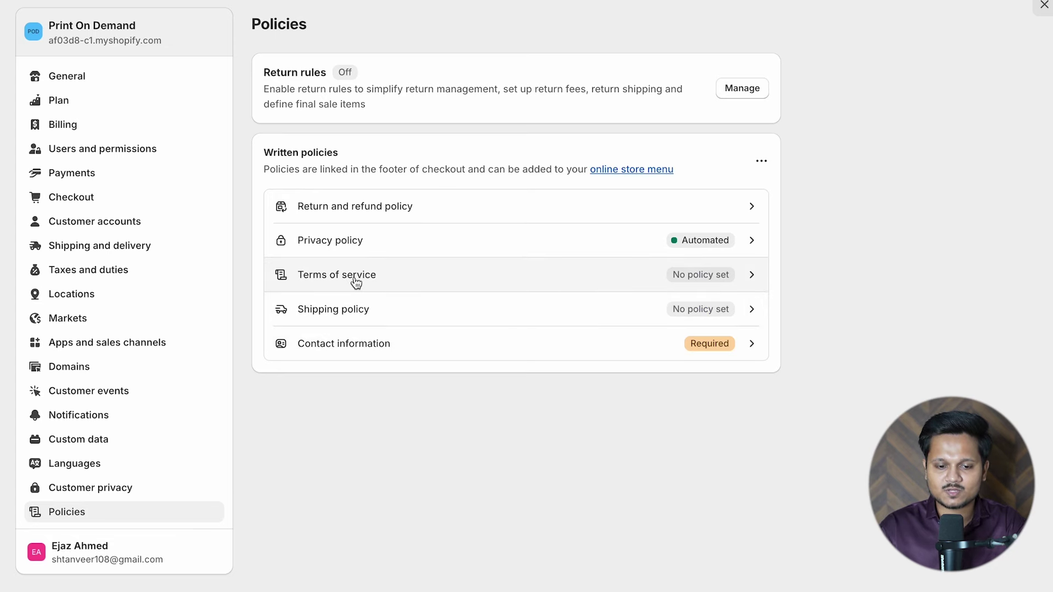
Fill the Terms of service from the template and publish it.
click(355, 281)
click(692, 212)
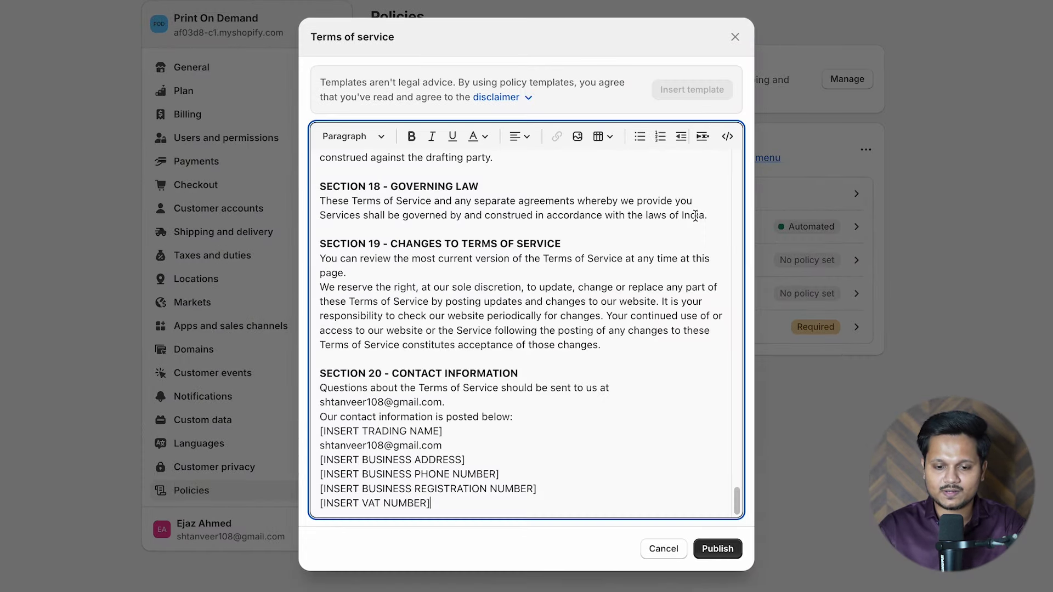
drag(449, 507, 462, 371)
scroll(466, 374, up, 10)
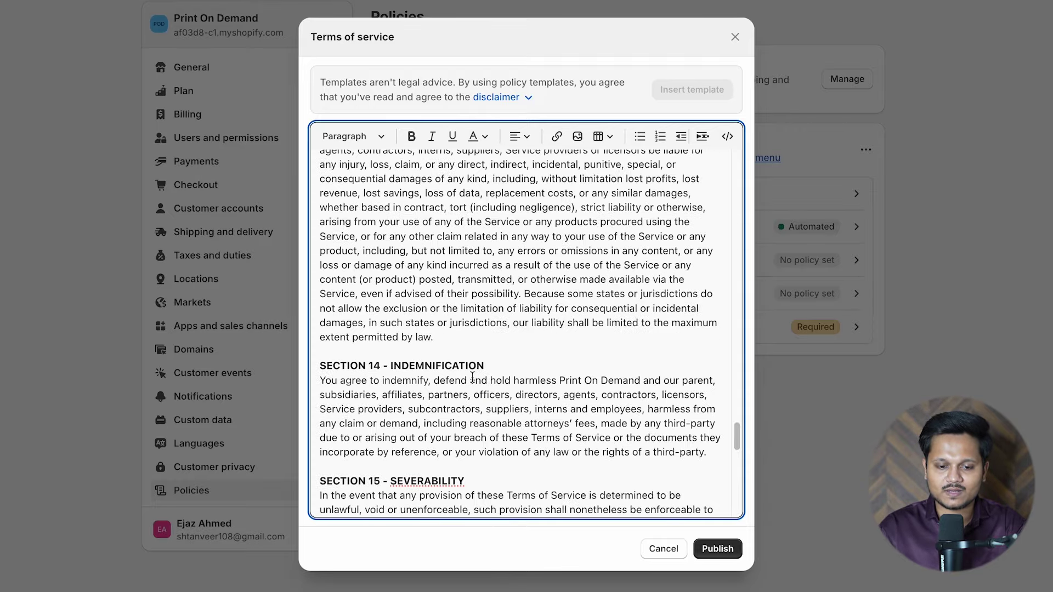
scroll(519, 363, up, 15)
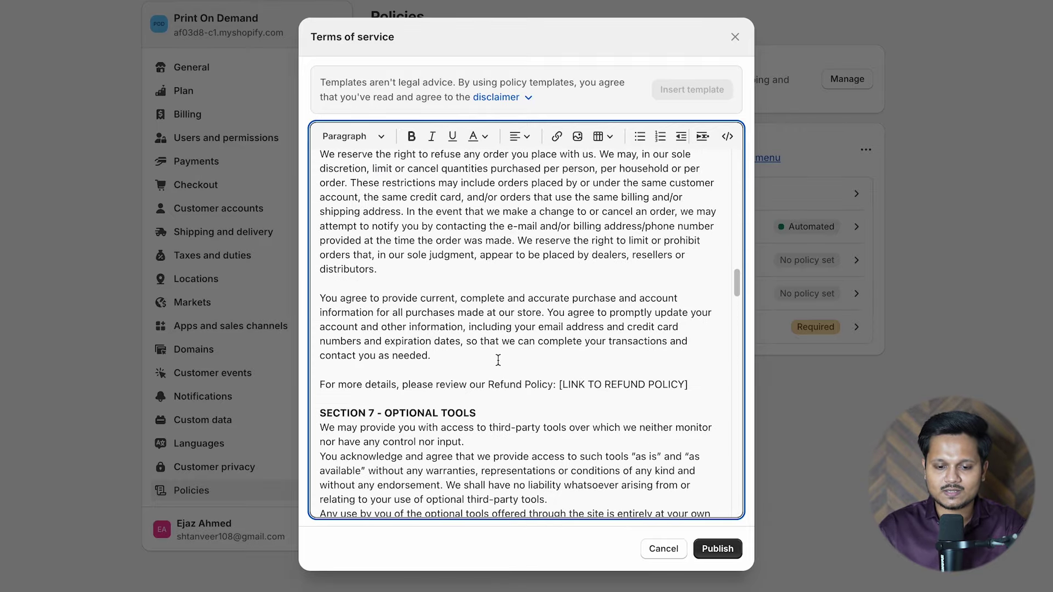
click(718, 548)
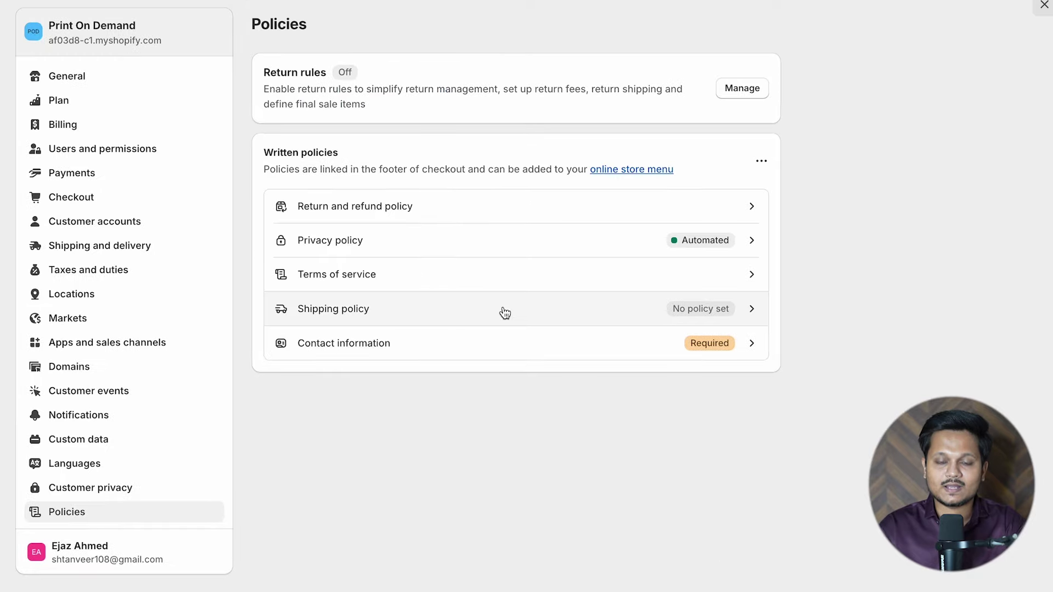
Publish a Shipping policy reading 'Shipping Within 5-10 Days'.
click(504, 313)
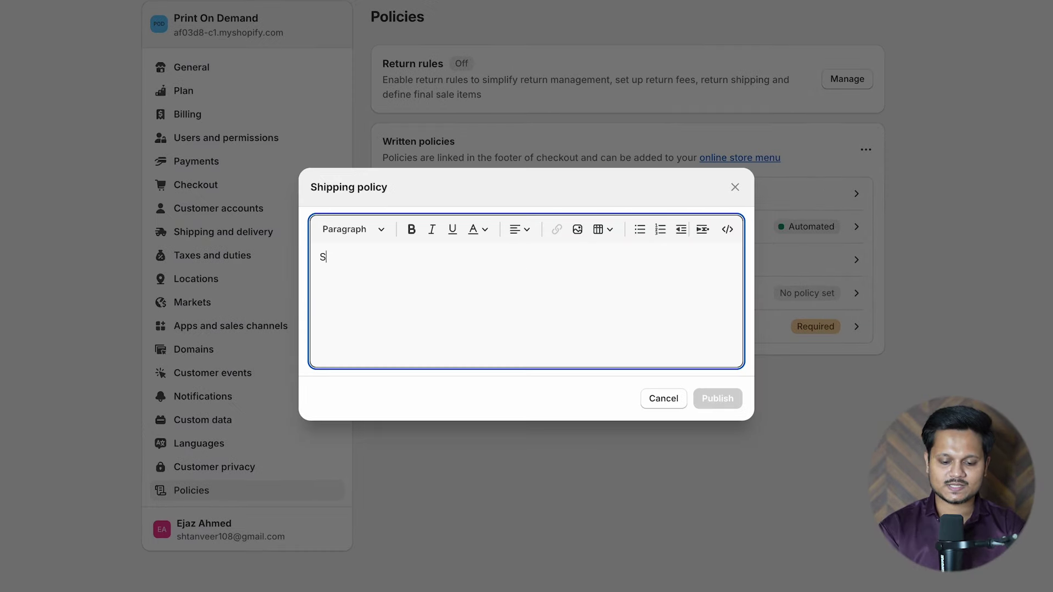
text(Shipping Withi)
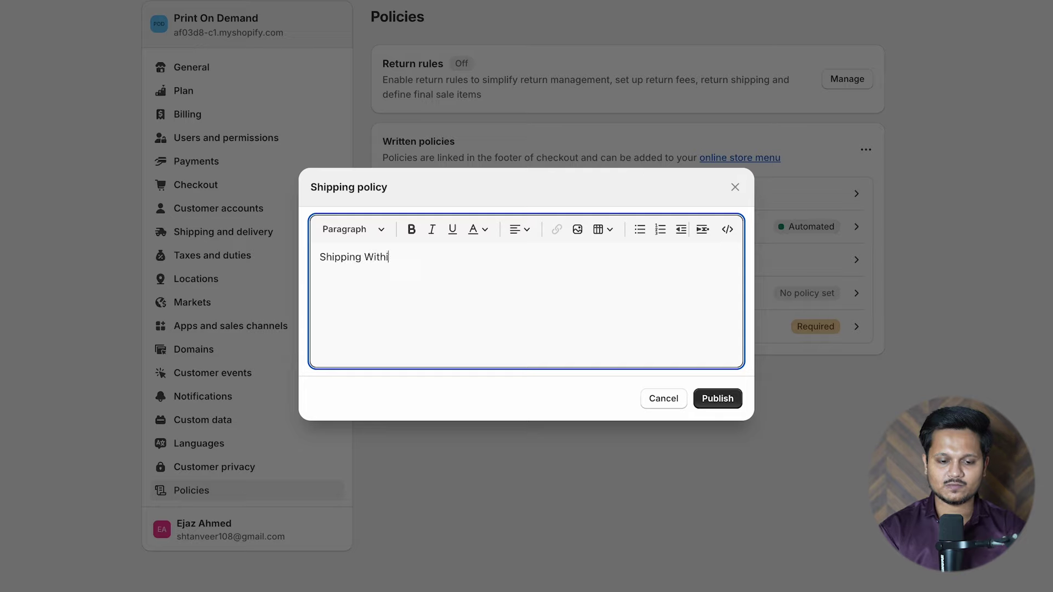
text(n 5-10 Days)
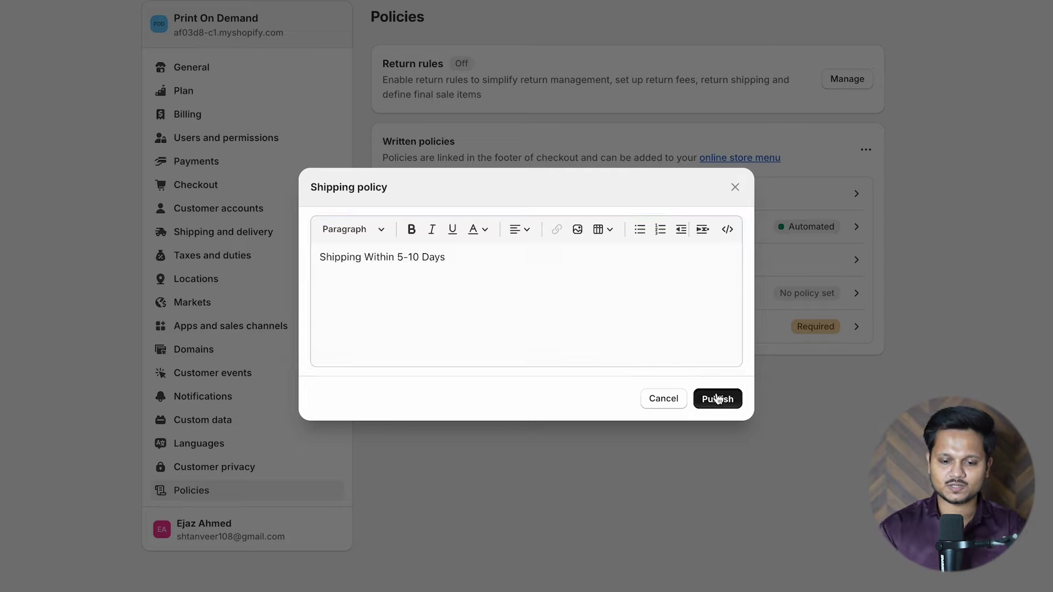
click(708, 399)
Fill the Contact information policy from the template and publish it.
click(389, 348)
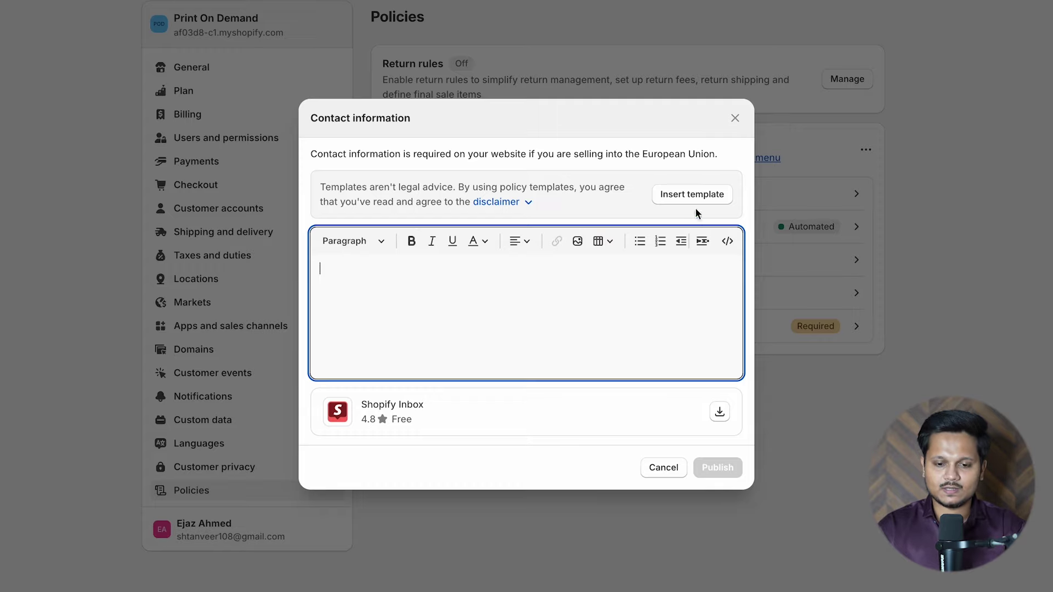
click(692, 194)
drag(407, 394, 317, 242)
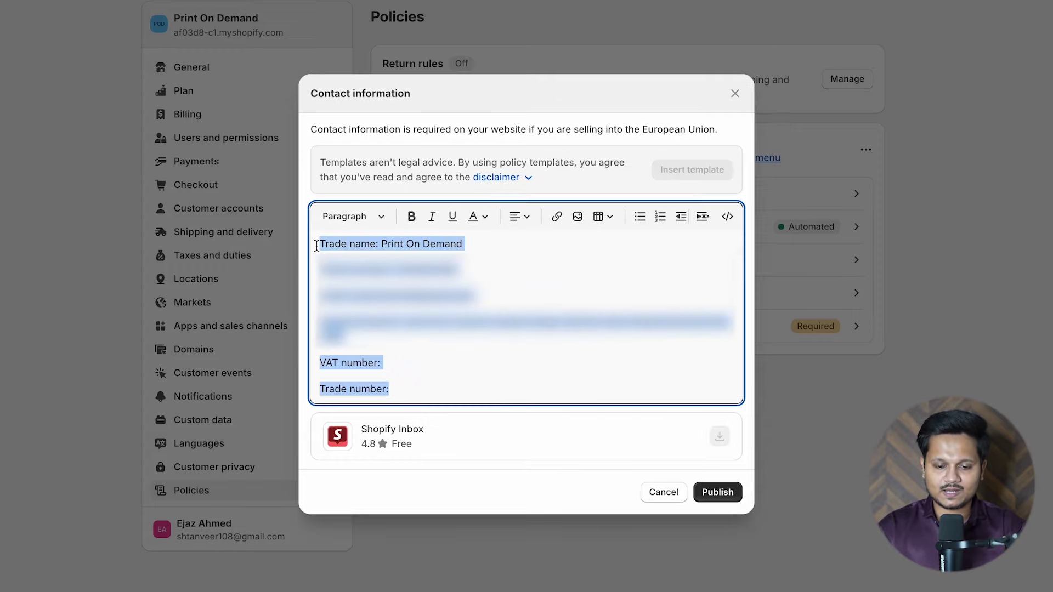
click(703, 494)
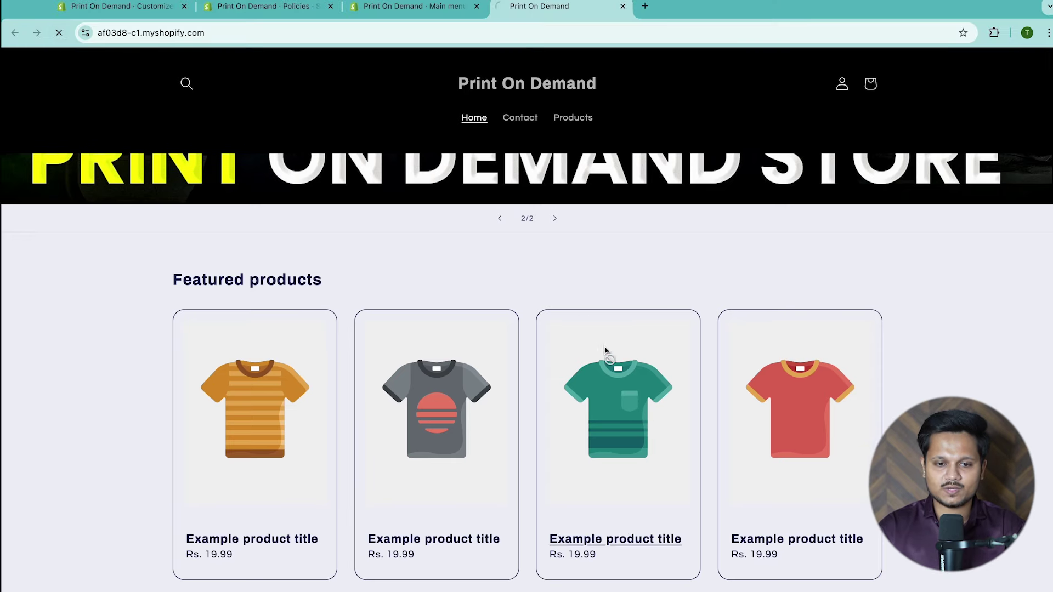
Open the Refund policy page from the storefront footer's policy links.
scroll(600, 329, down, 5)
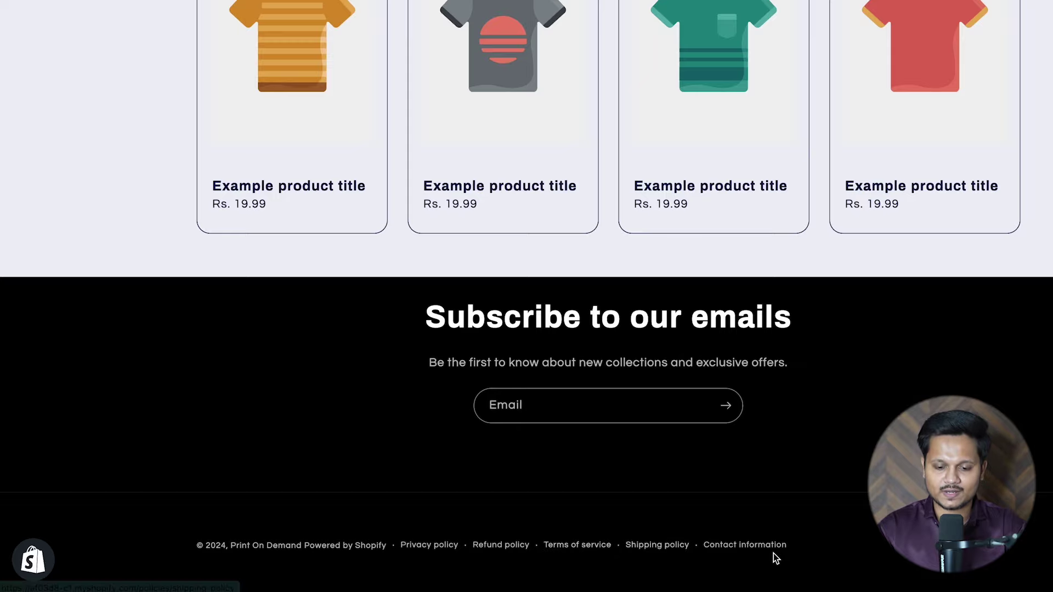
click(497, 549)
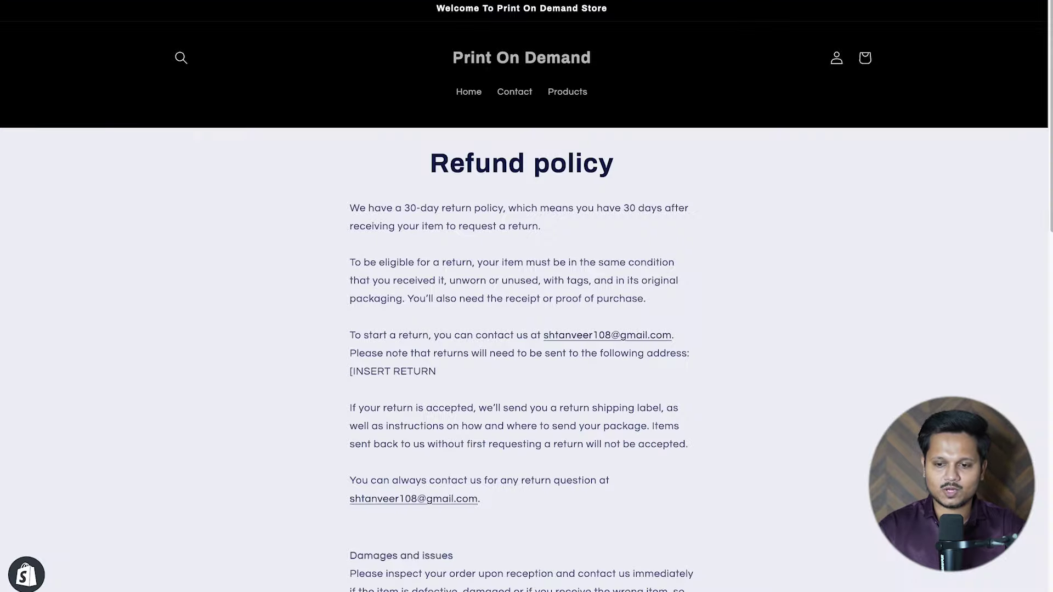
scroll(521, 329, down, 10)
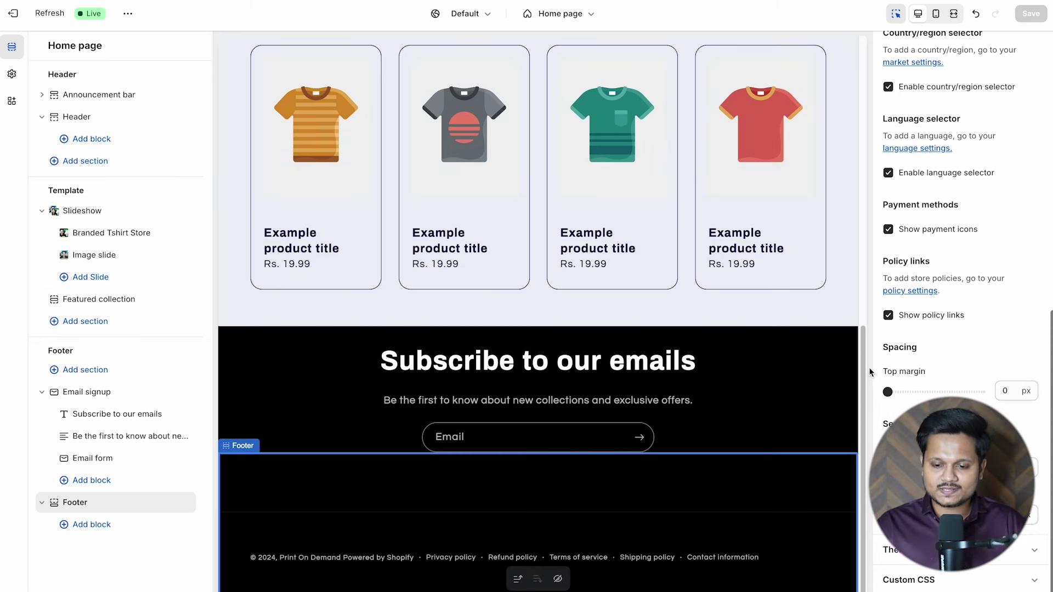
Insert a Video section between the slideshow and the Best Products section.
drag(859, 367, 858, 172)
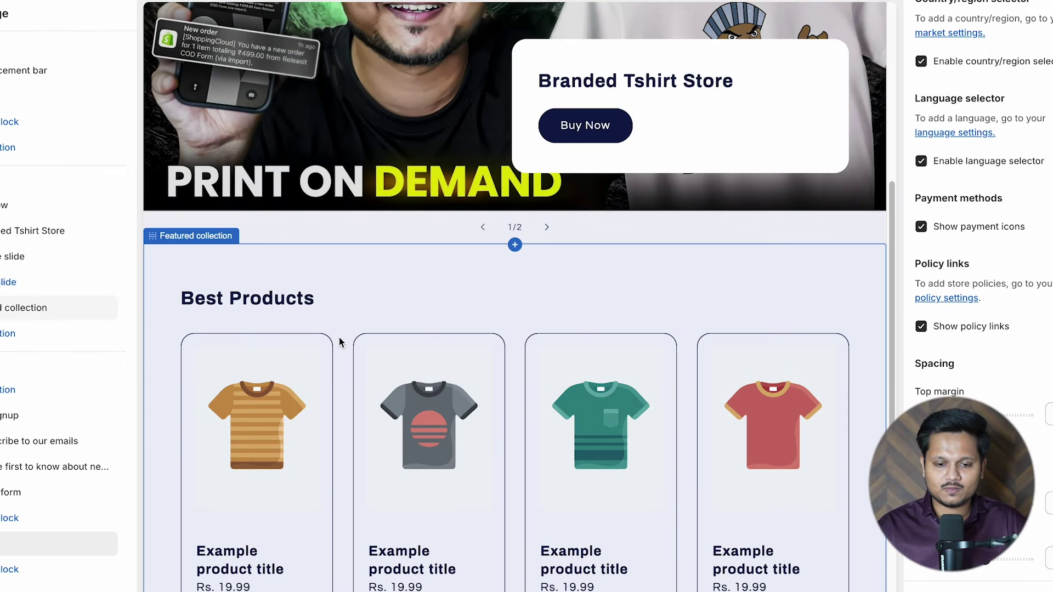
scroll(374, 142, up, 1)
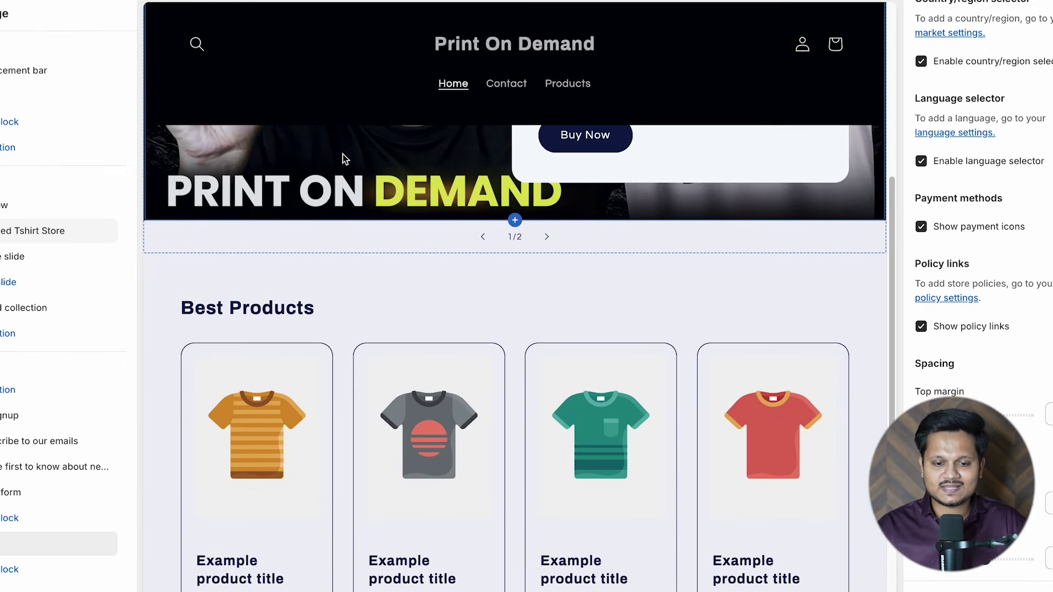
scroll(460, 215, up, 3)
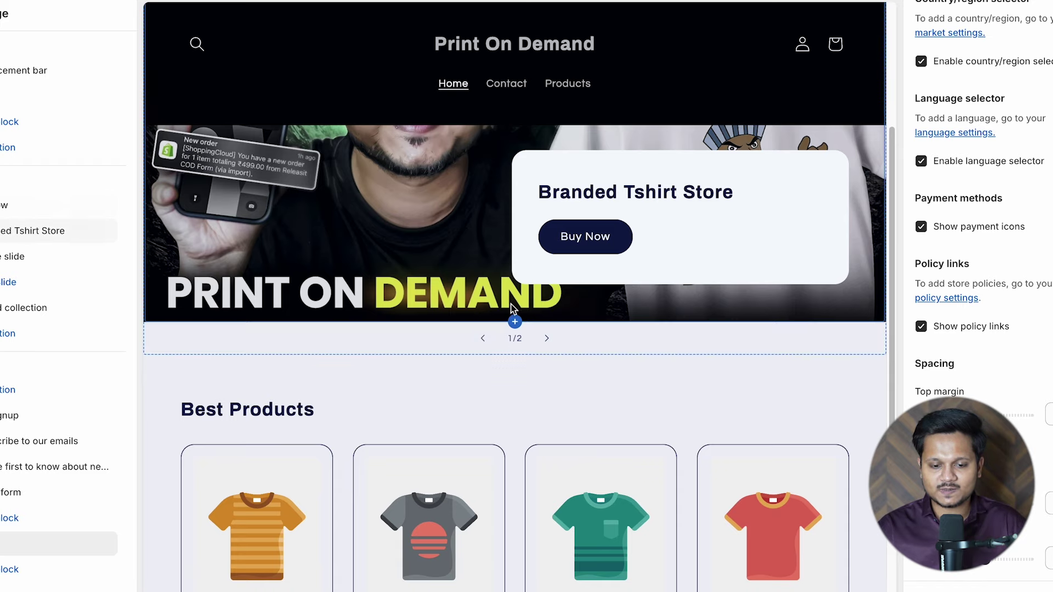
mouse_move(518, 357)
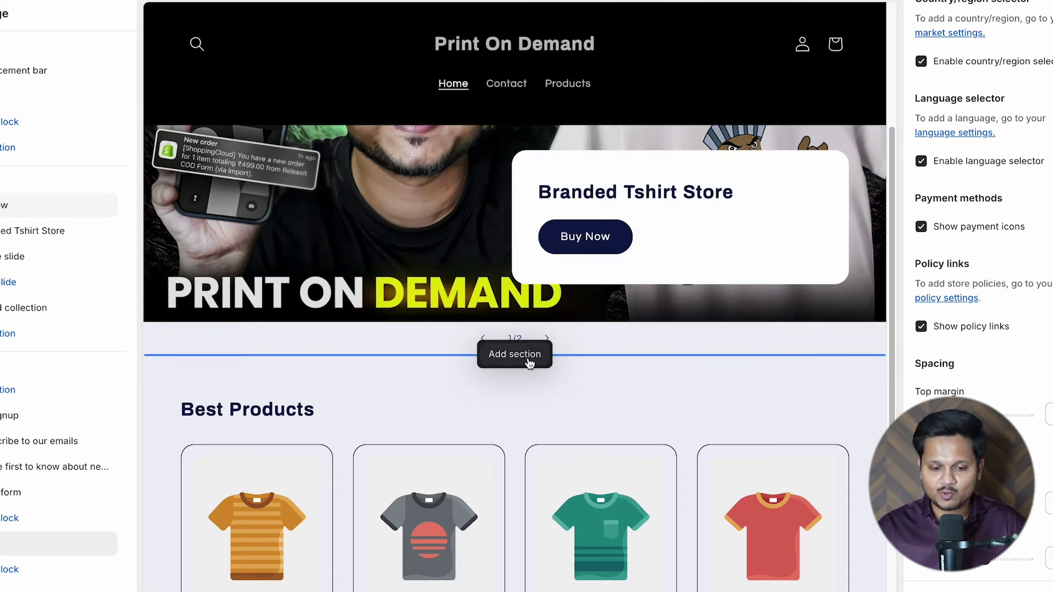
click(529, 364)
mouse_move(609, 340)
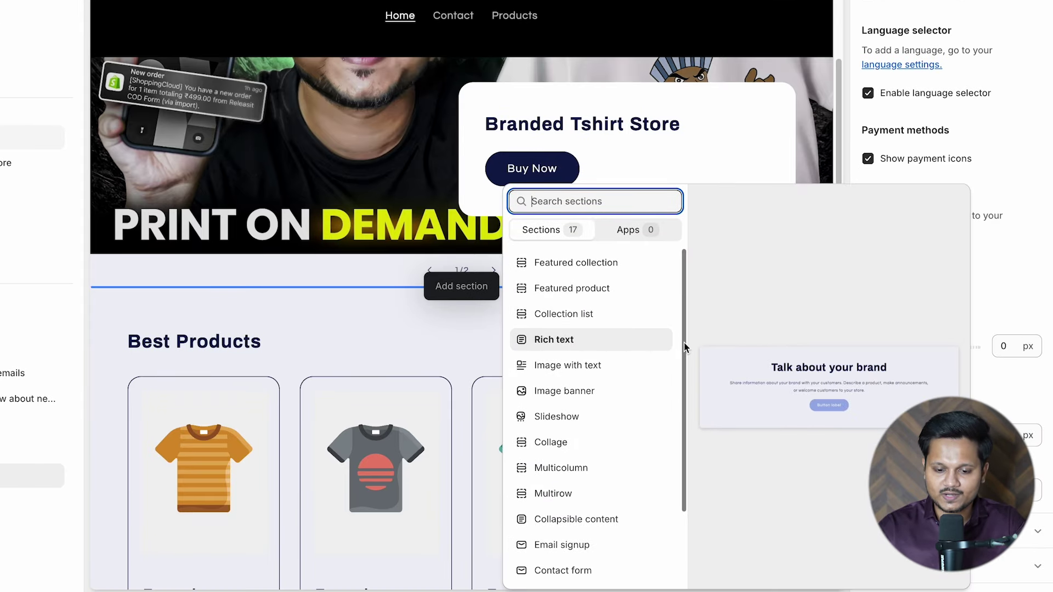
drag(683, 343, 690, 425)
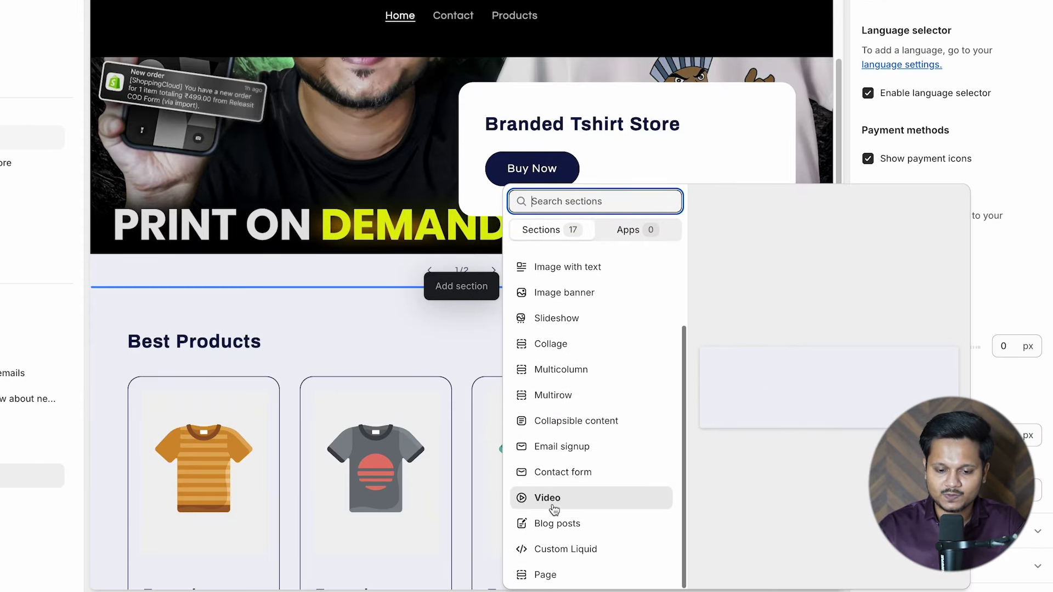
mouse_move(572, 501)
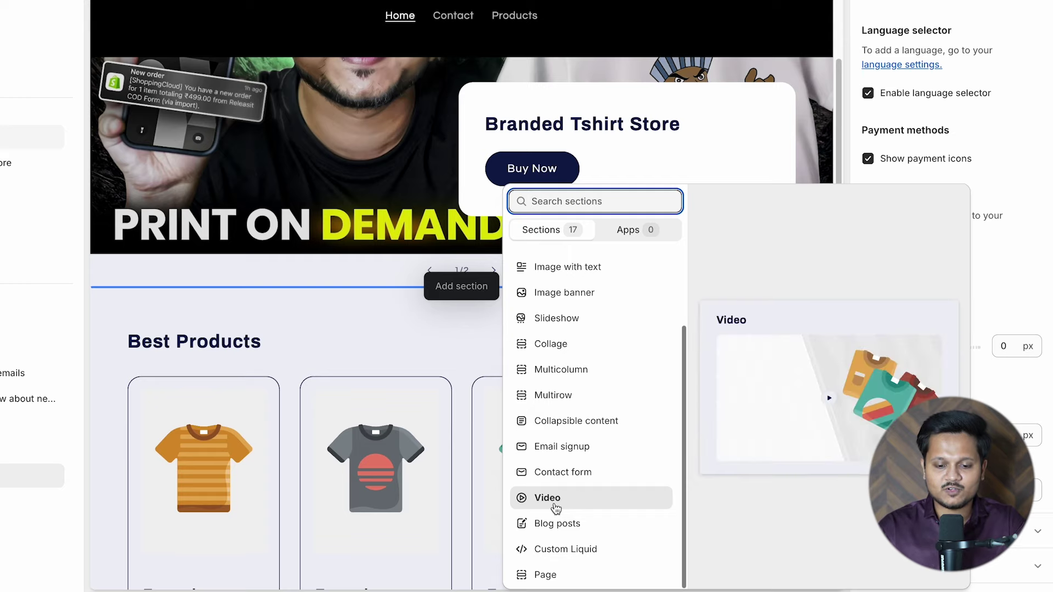
click(555, 505)
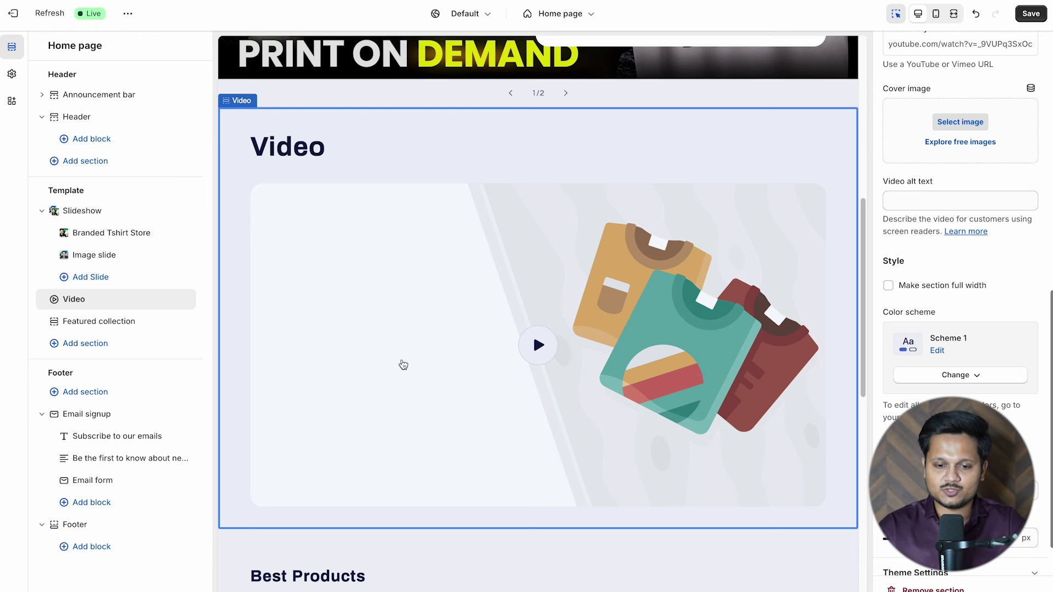
Replace the Video section's URL with the print-on-demand YouTube video link.
scroll(896, 346, up, 8)
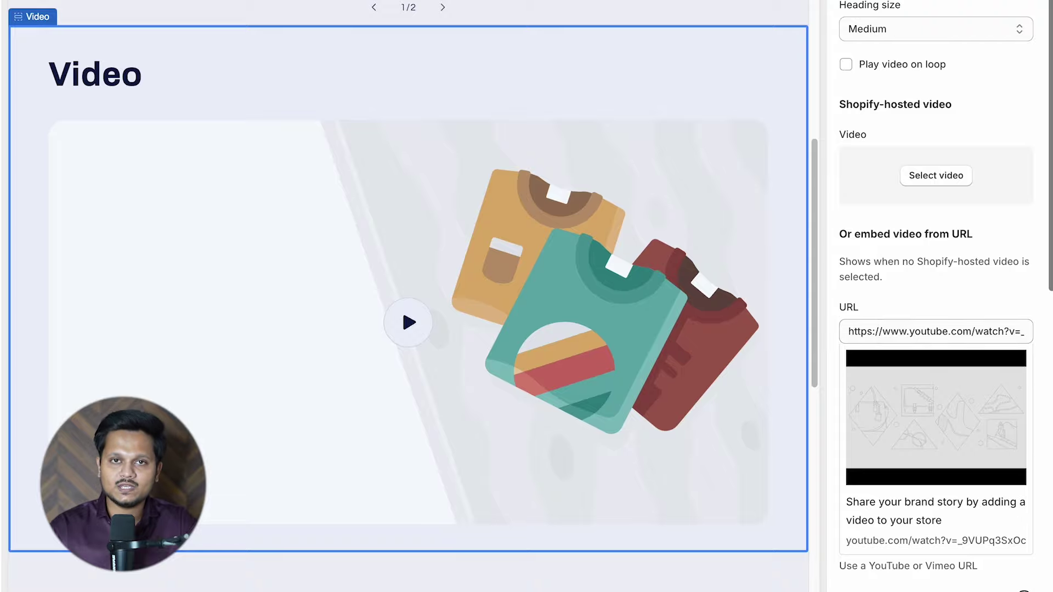
triple_click(940, 331)
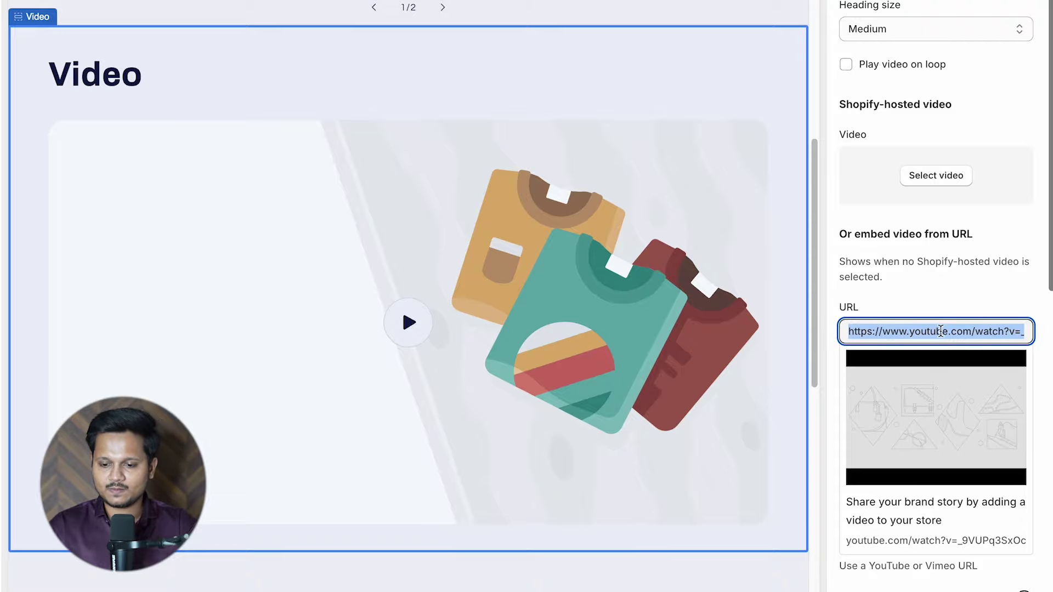
right_click(880, 331)
click(795, 369)
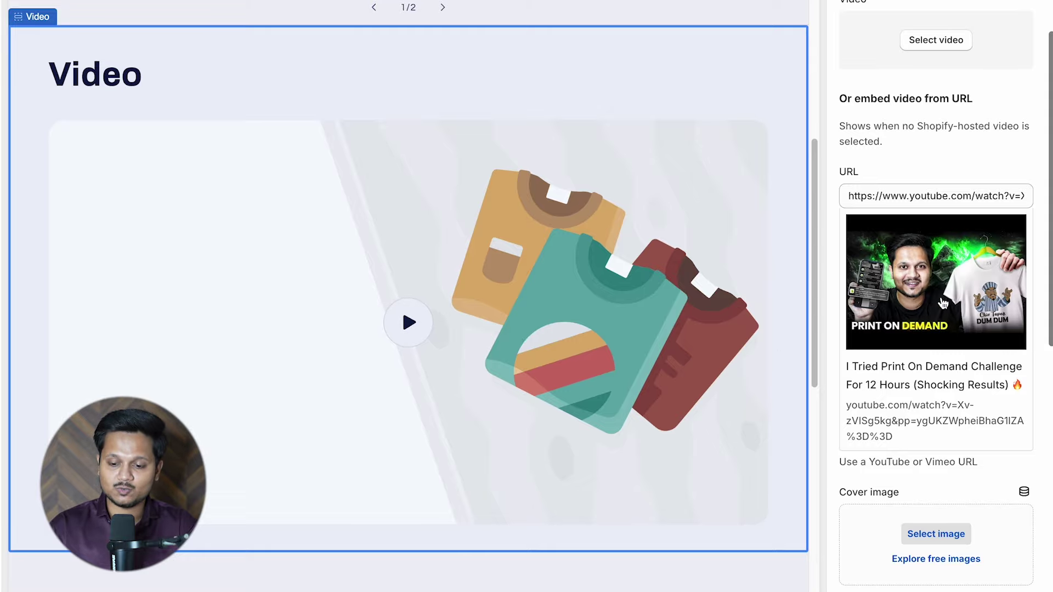
Upload 4k-dropshipping-thumbnail and set it as the video's cover image.
scroll(943, 303, down, 2)
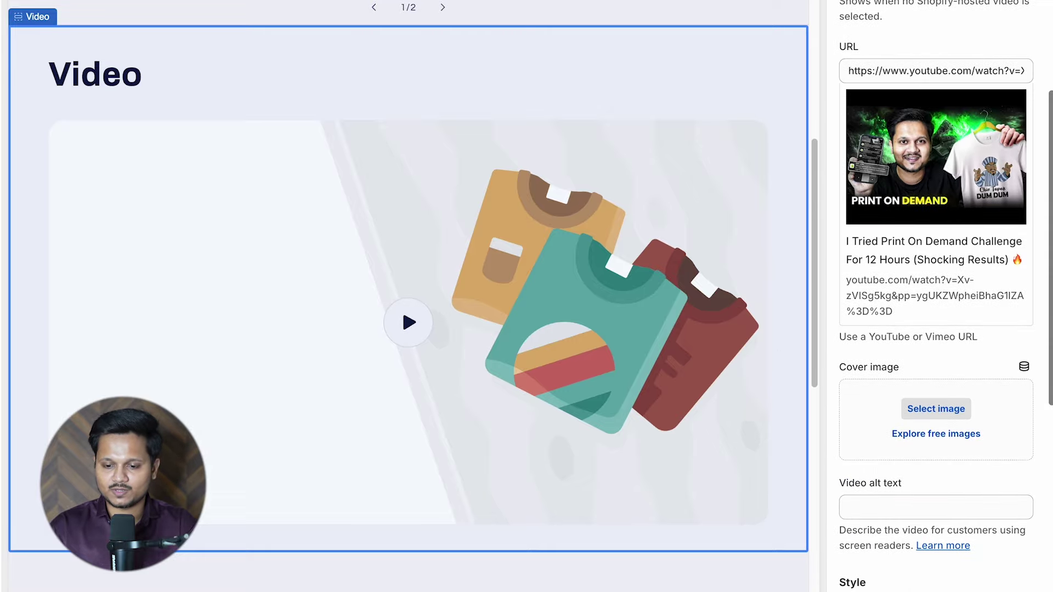
click(950, 412)
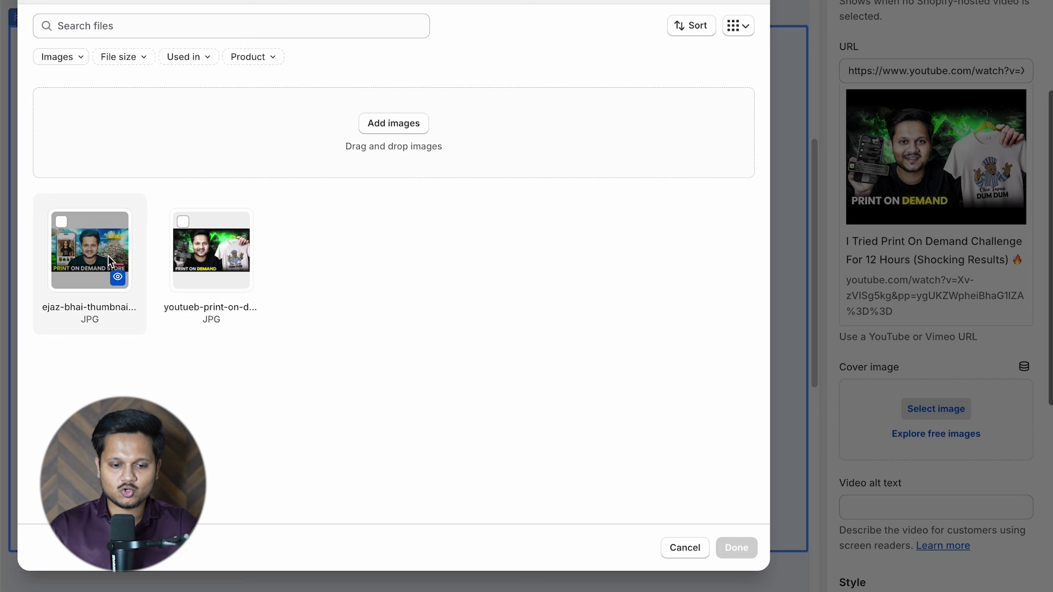
click(383, 147)
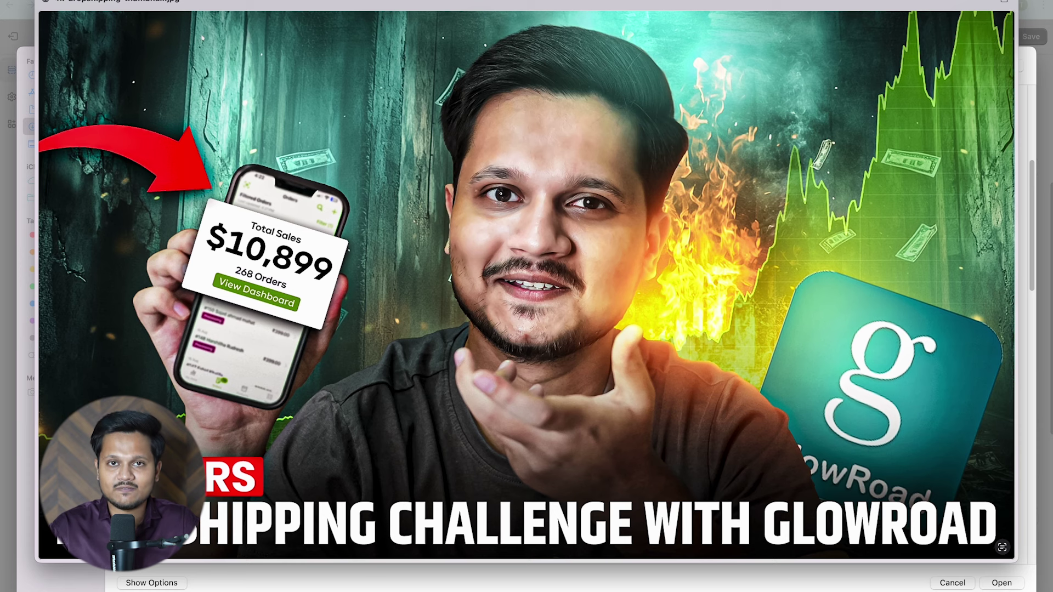
key(Return)
click(739, 547)
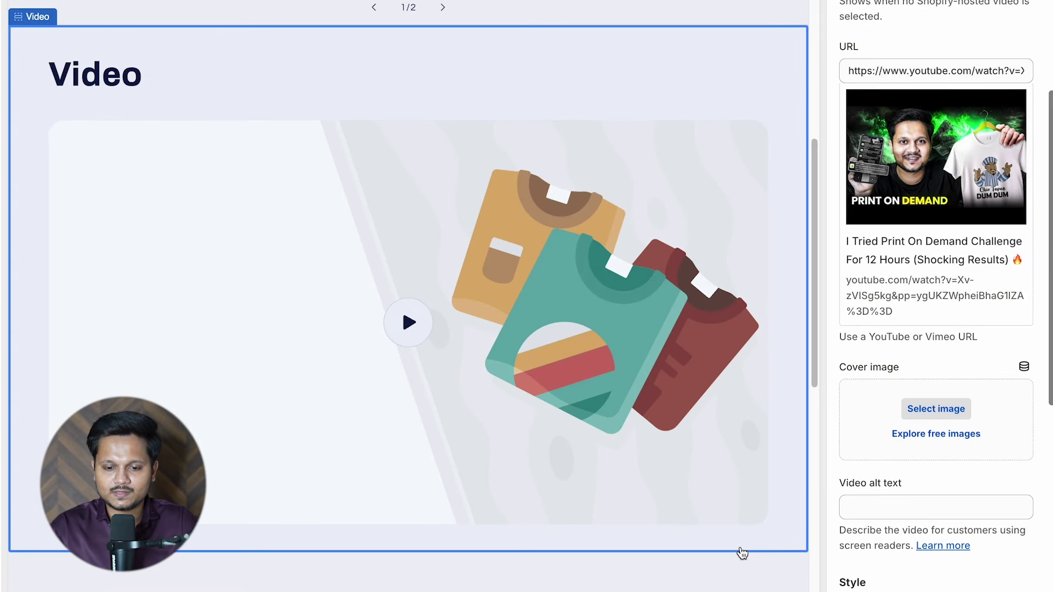
scroll(655, 377, up, 5)
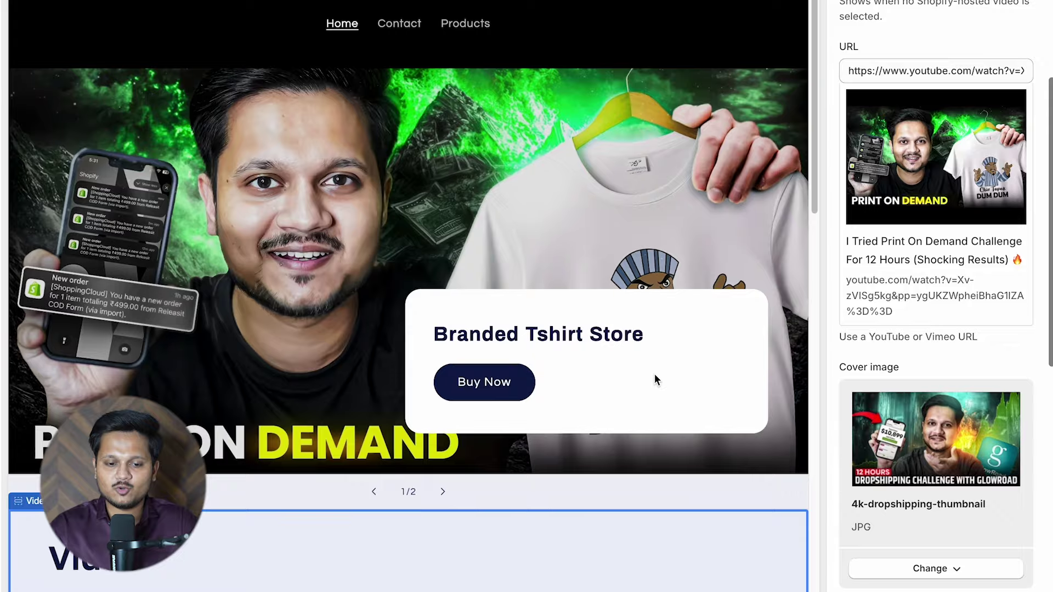
scroll(656, 377, down, 5)
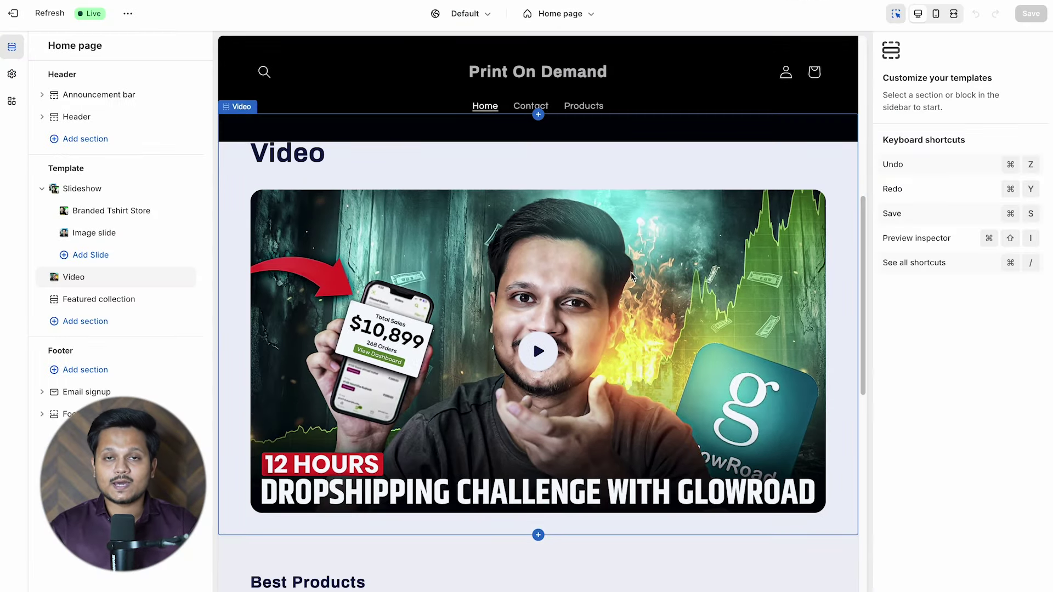
Add an Image with text section below the video with an uploaded profile photo.
scroll(628, 266, down, 4)
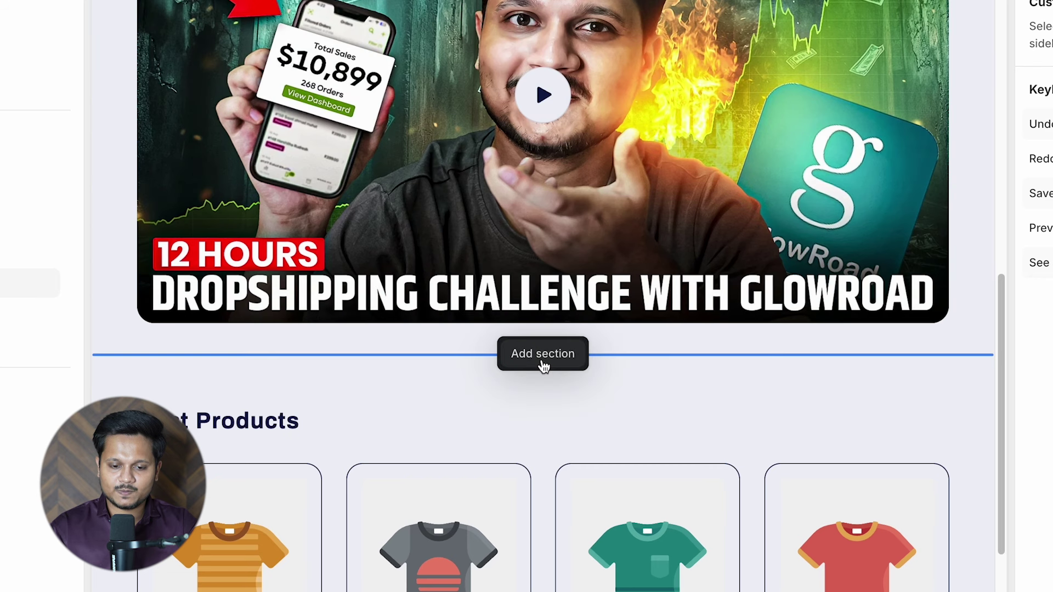
click(538, 339)
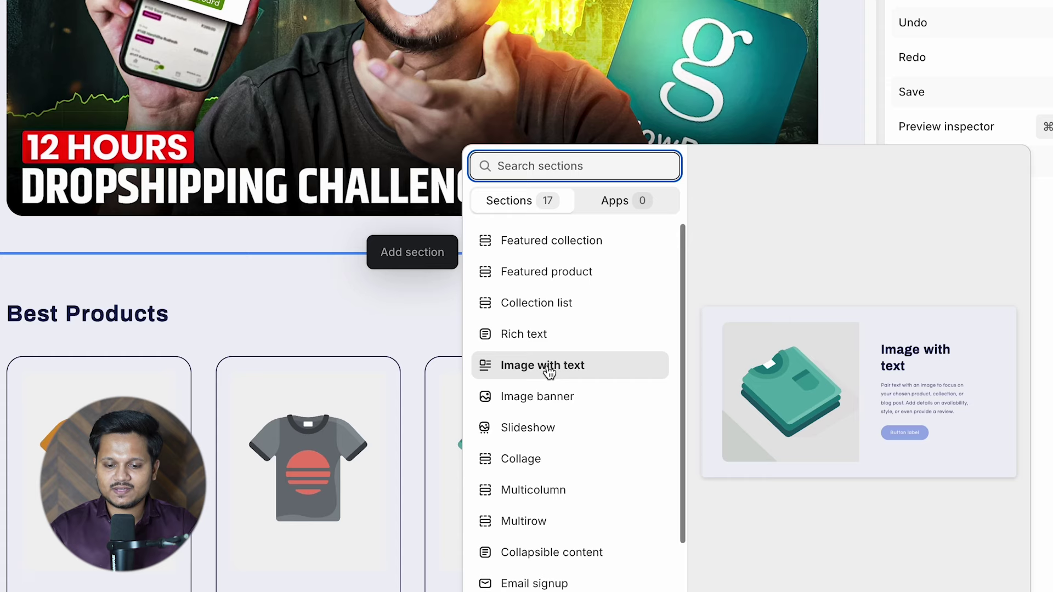
key(Escape)
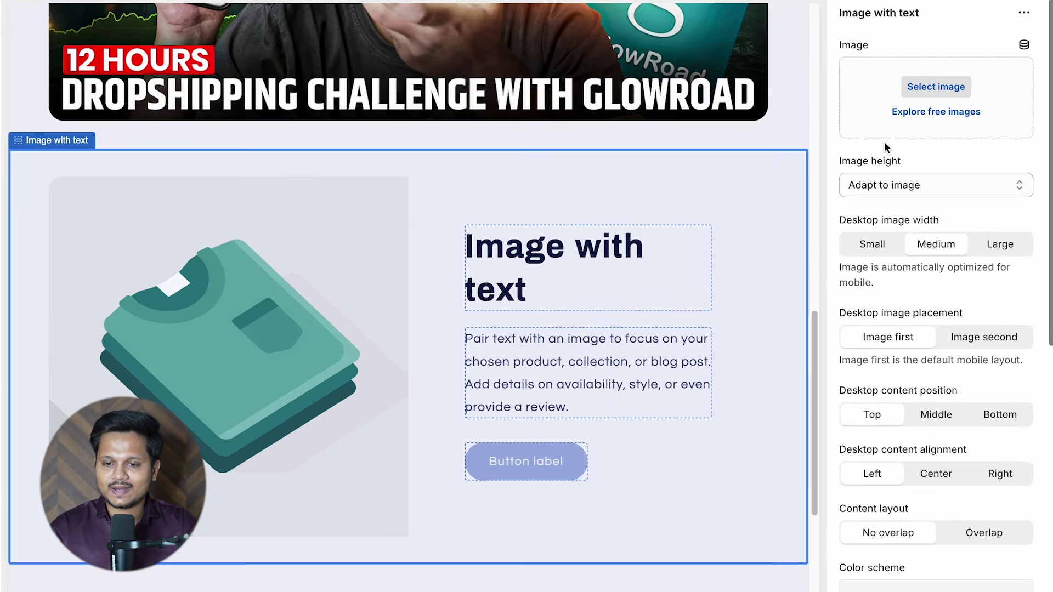
click(920, 93)
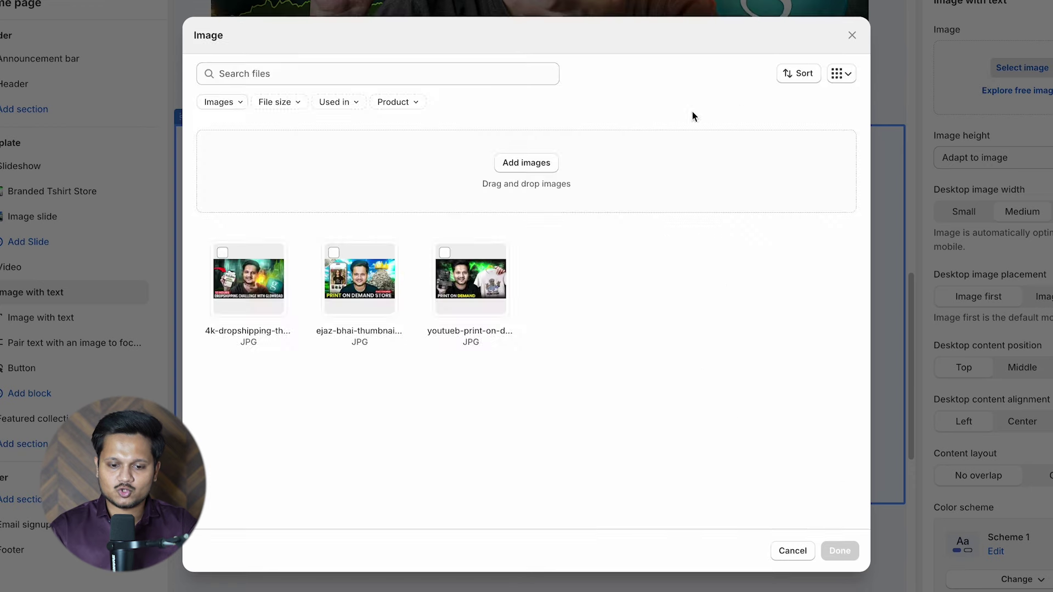
click(529, 168)
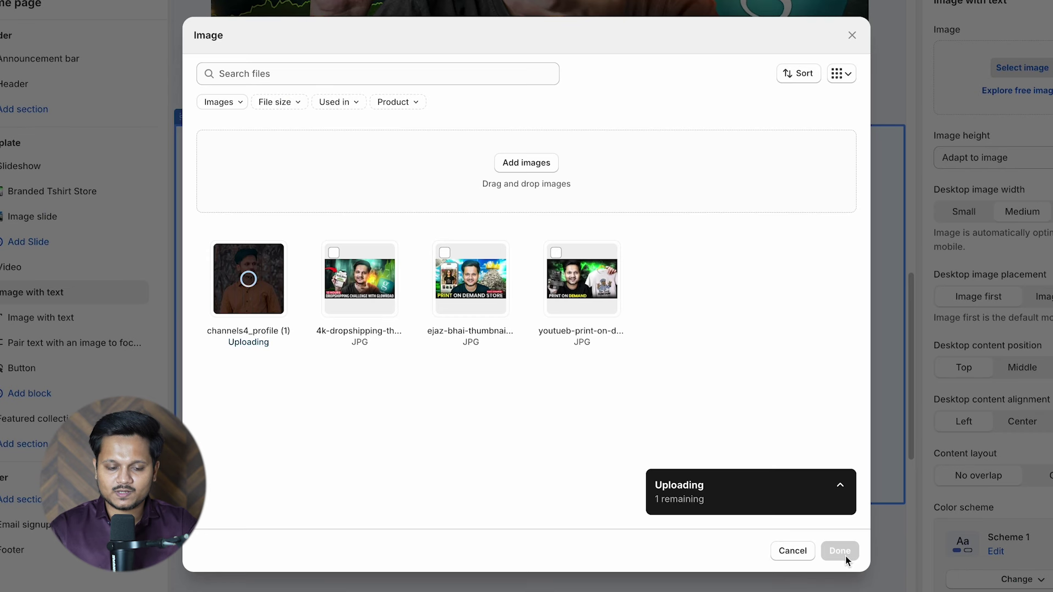
click(844, 555)
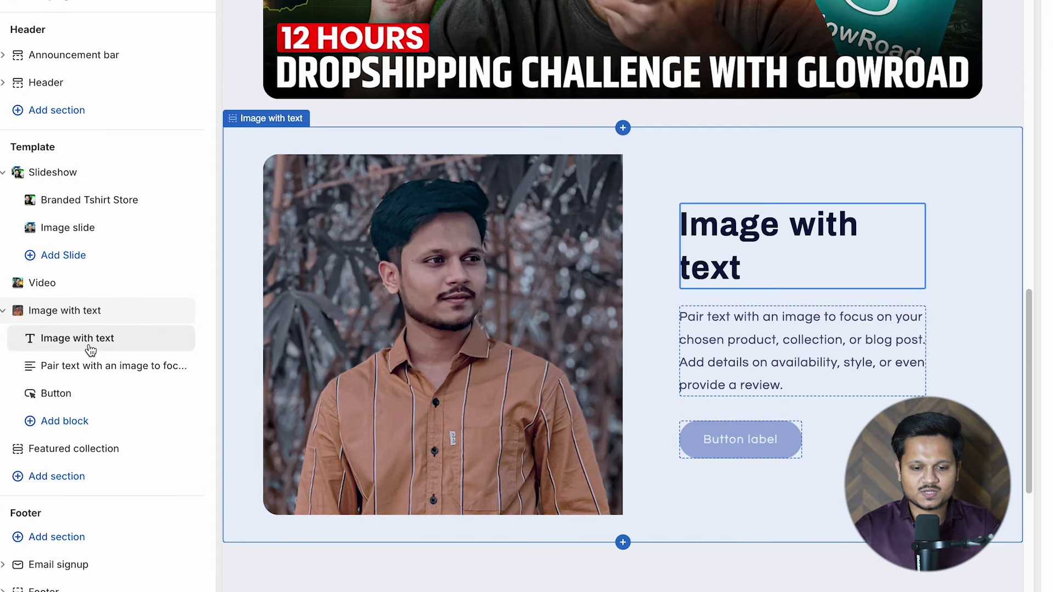
Set the section heading to the owner's name and clear the paragraph text.
click(90, 346)
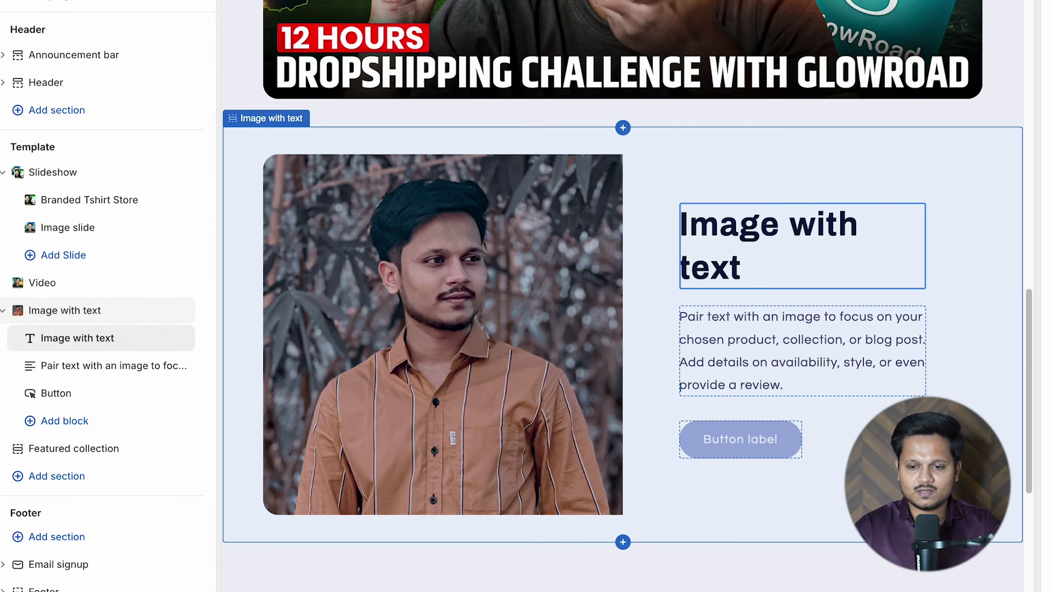
triple_click(961, 97)
text(Ejaz Ahmed)
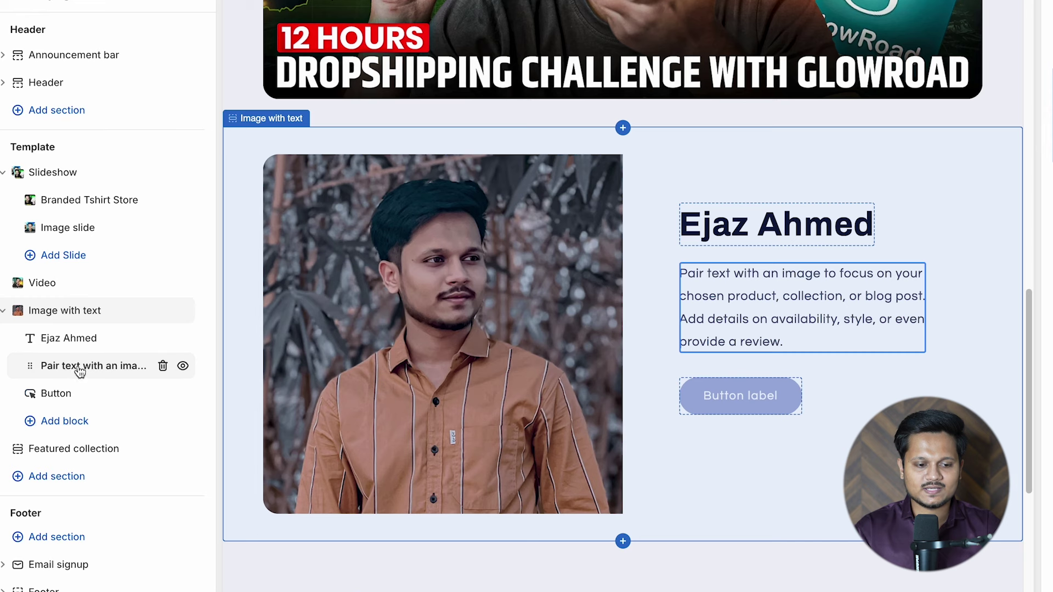
click(125, 365)
triple_click(937, 107)
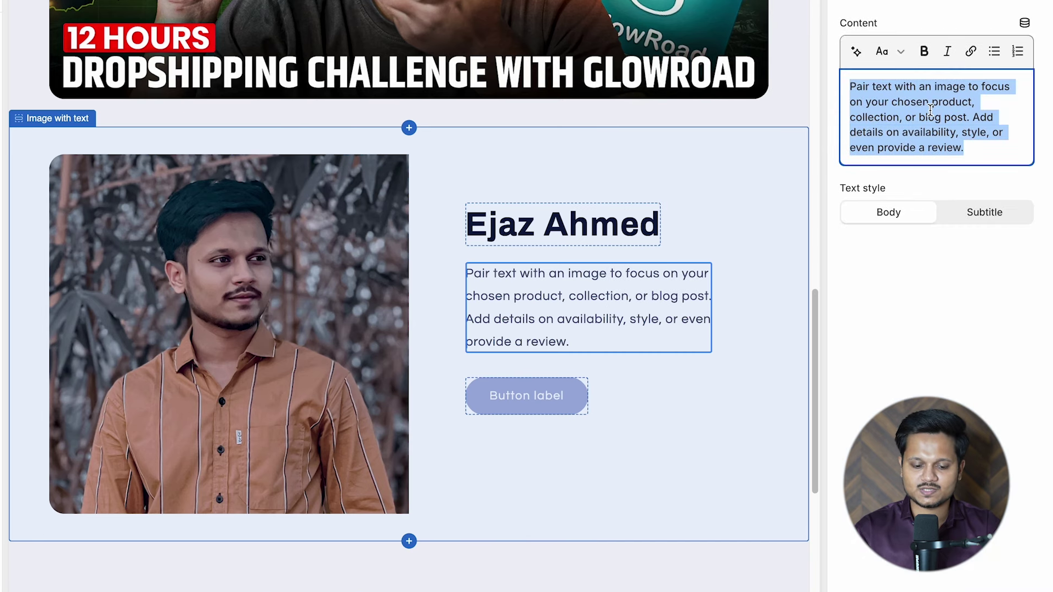
key(BackSpace)
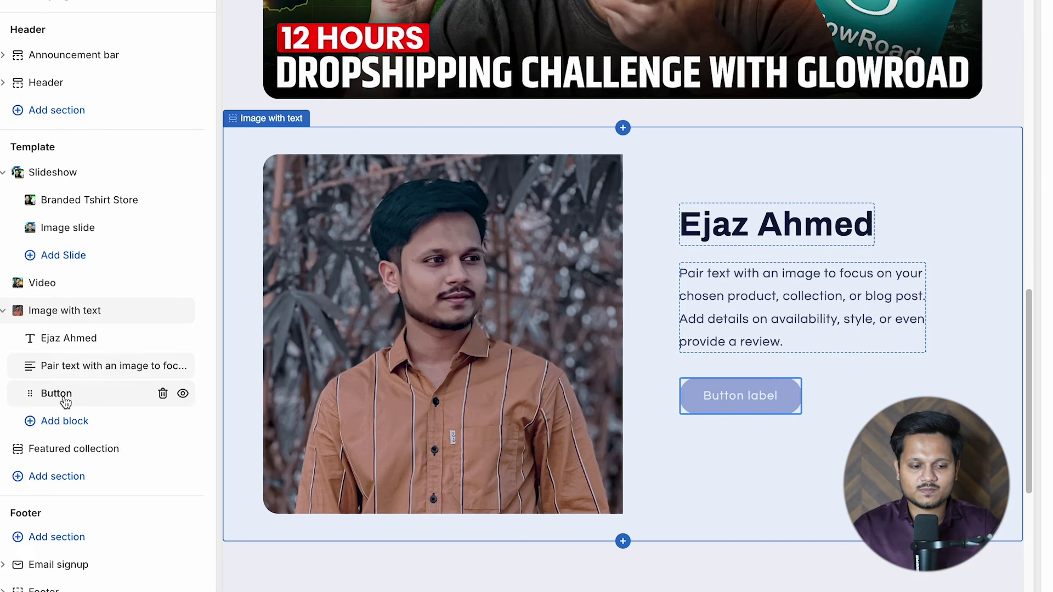
Change the section's button label to 'About Me'.
click(64, 400)
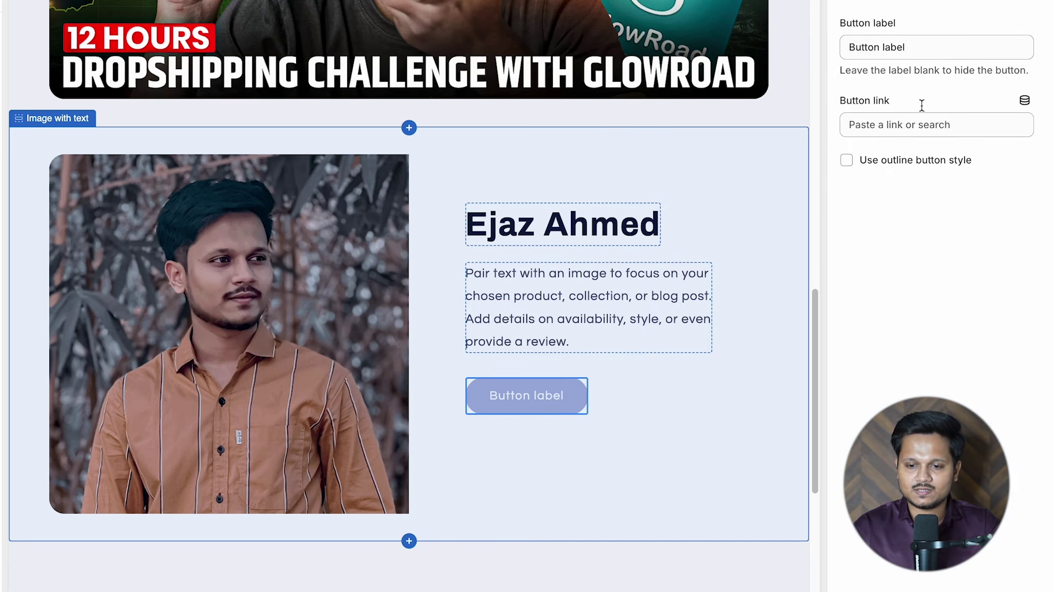
triple_click(912, 44)
text(About Me)
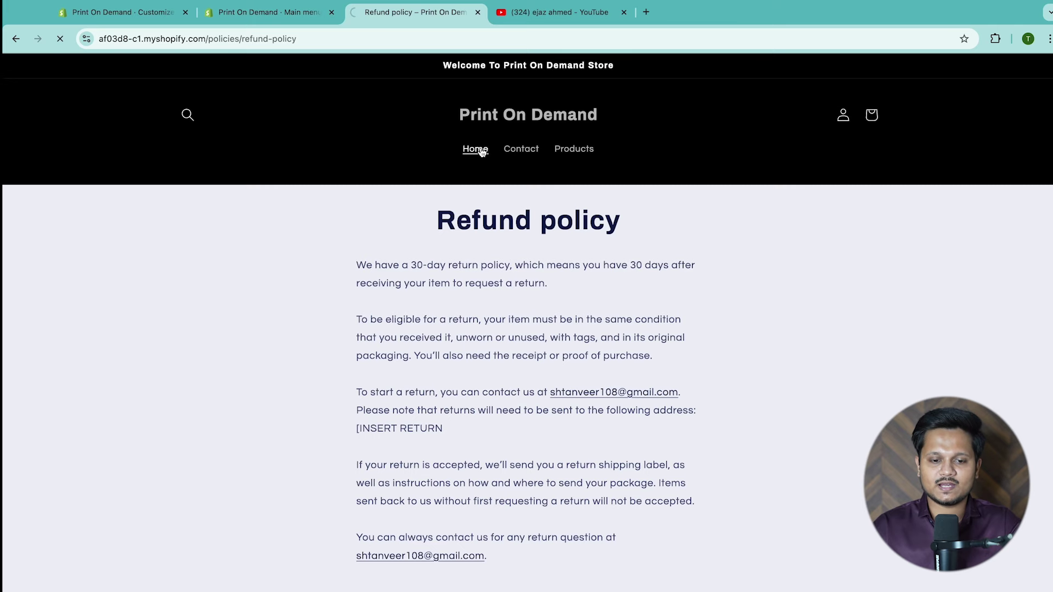
click(478, 149)
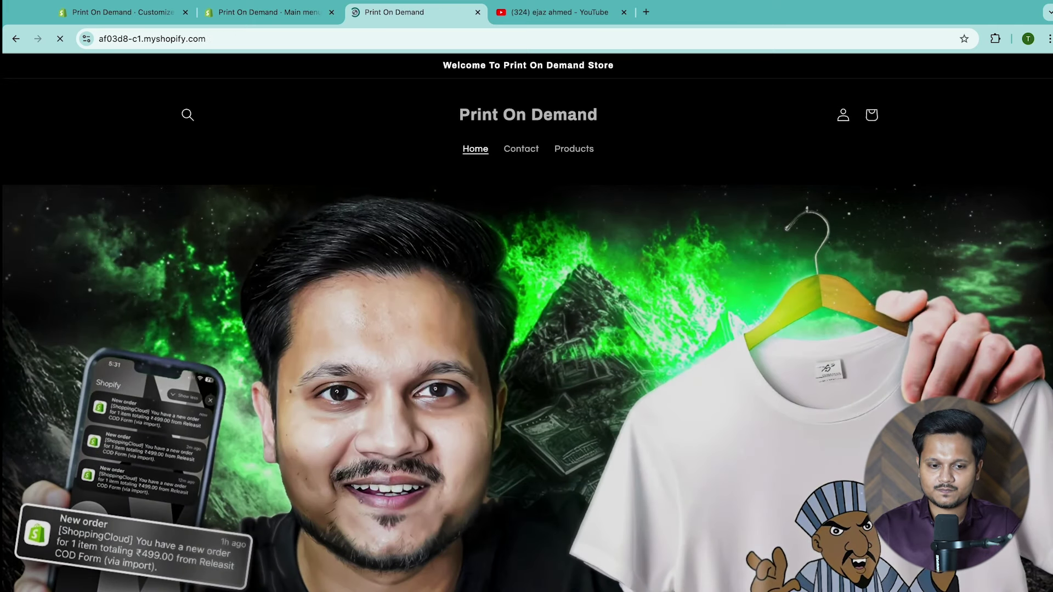
Play and pause the print-on-demand video on the live home page, then view the About Me section.
scroll(526, 322, down, 9)
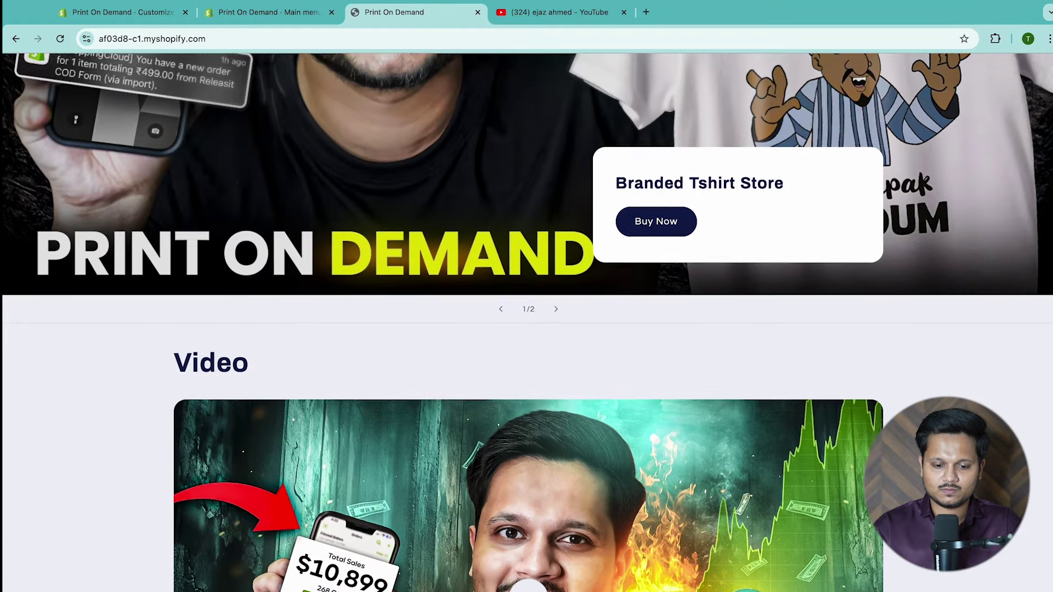
scroll(720, 276, down, 5)
click(527, 329)
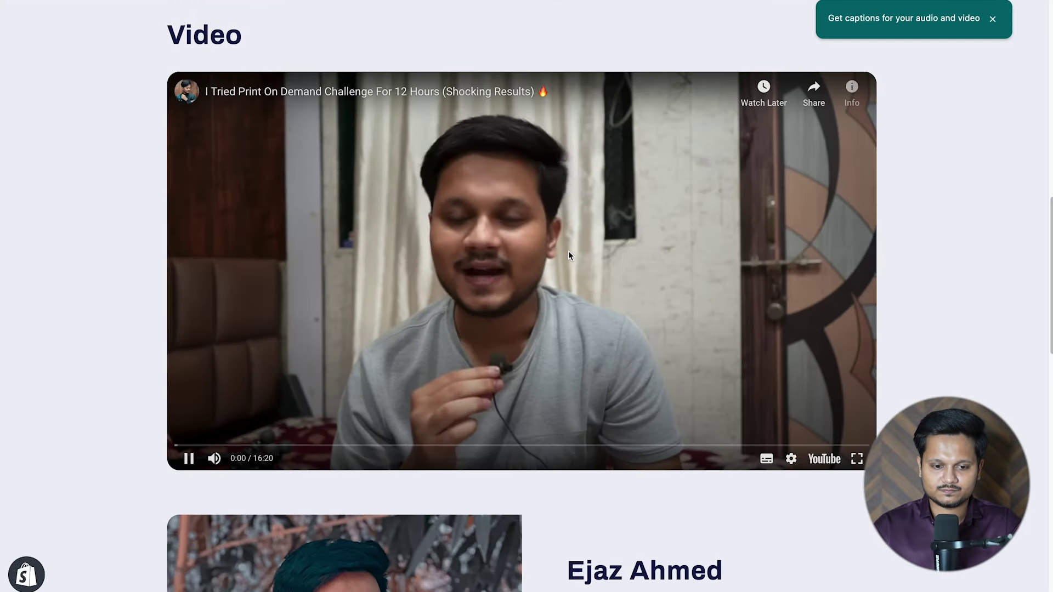
click(532, 287)
scroll(578, 329, down, 8)
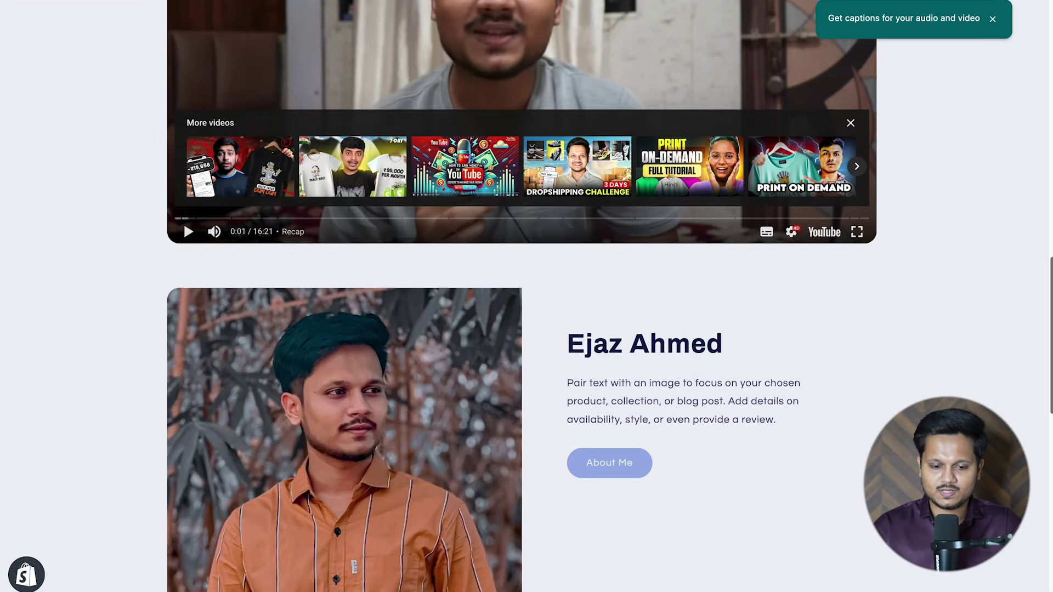
scroll(1050, 359, down, 9)
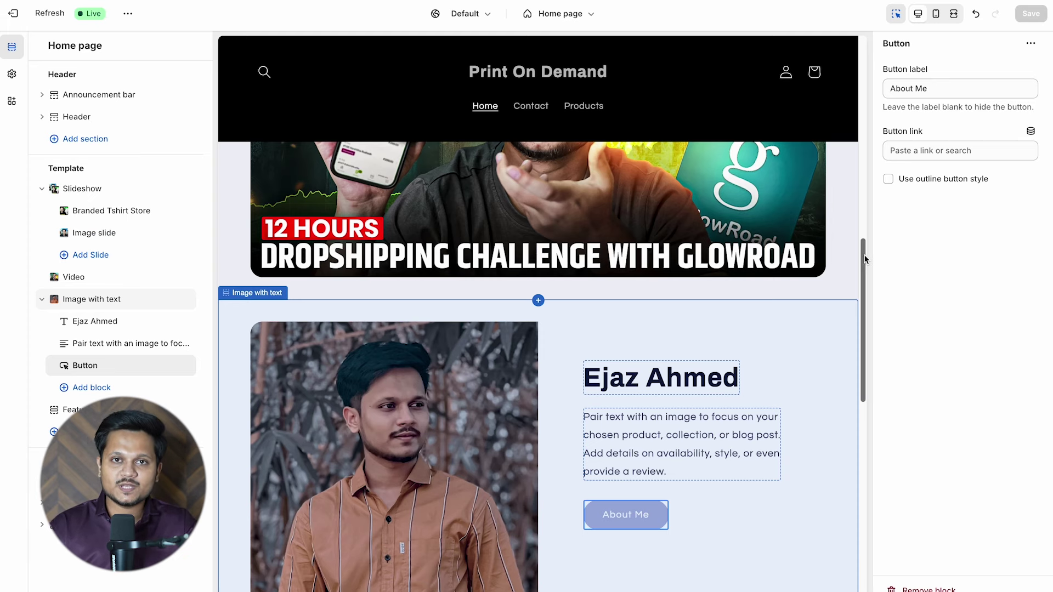
scroll(863, 256, down, 2)
drag(863, 255, 557, 341)
Insert a Collapsible content section between Best Products and the email signup.
scroll(512, 321, down, 3)
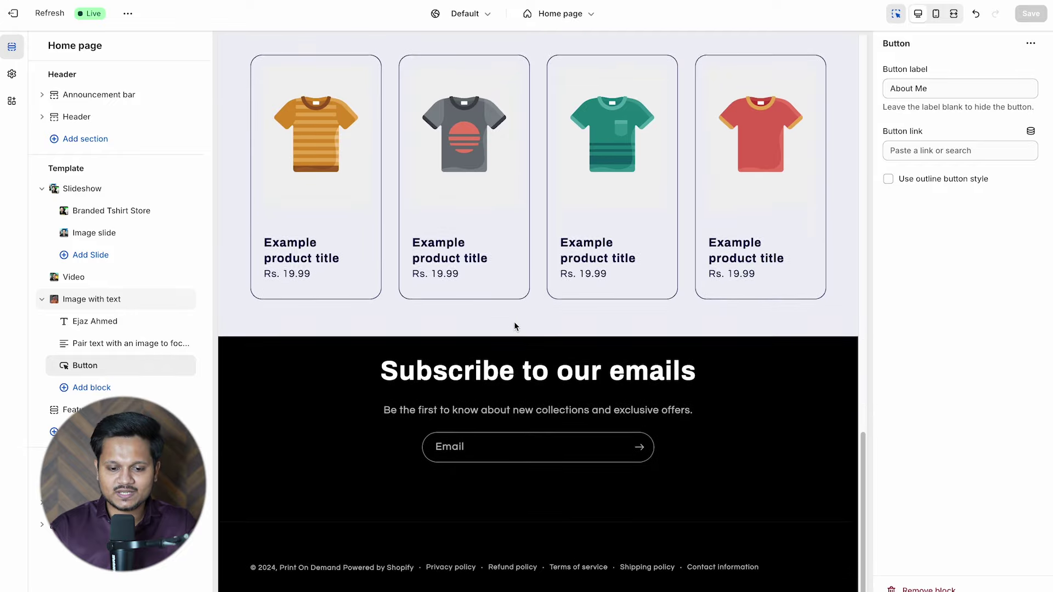
click(555, 332)
scroll(547, 337, up, 2)
click(546, 296)
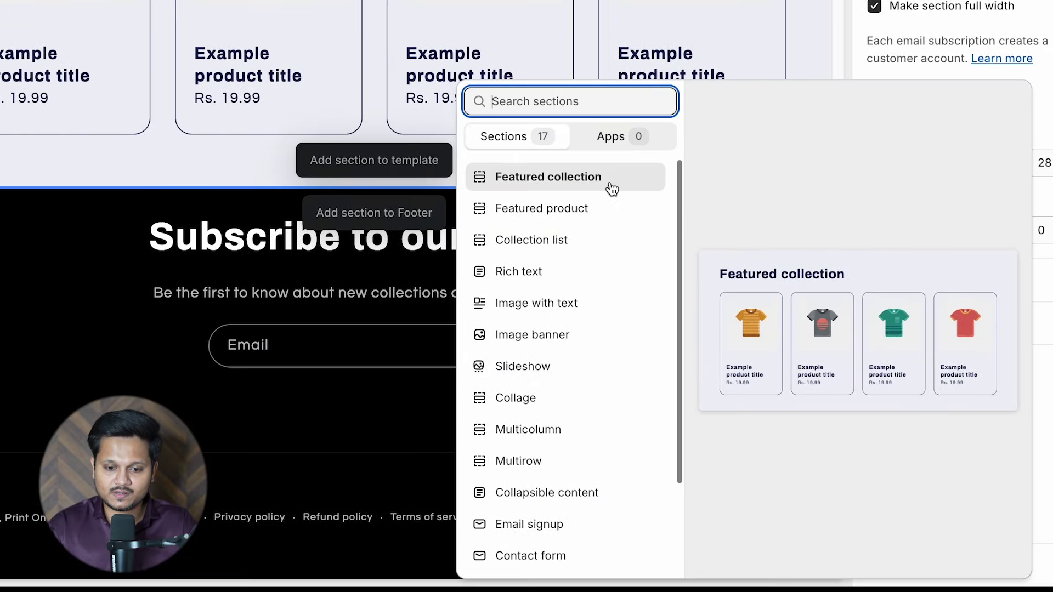
scroll(600, 367, down, 2)
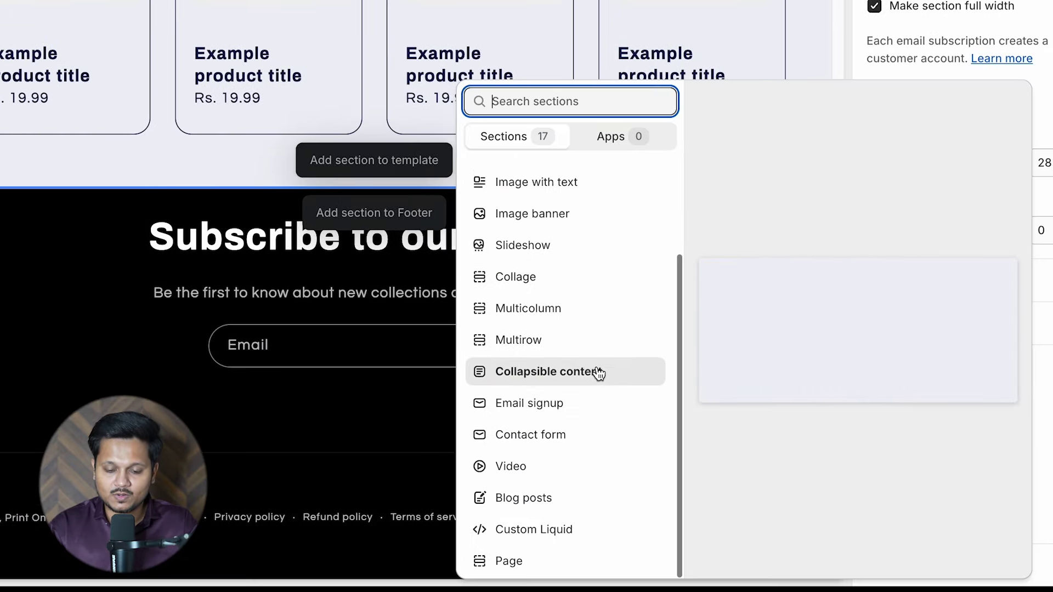
click(566, 378)
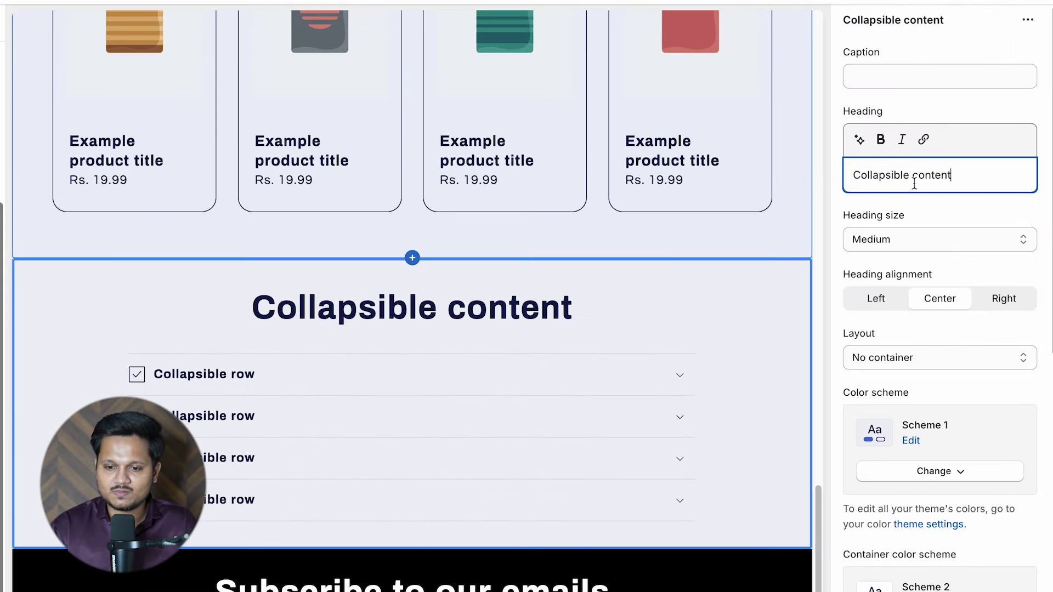
Retitle the section 'FAQ?' and answer the first row with 'Credit Cards, Debit Cards, UPI'.
triple_click(1052, 0)
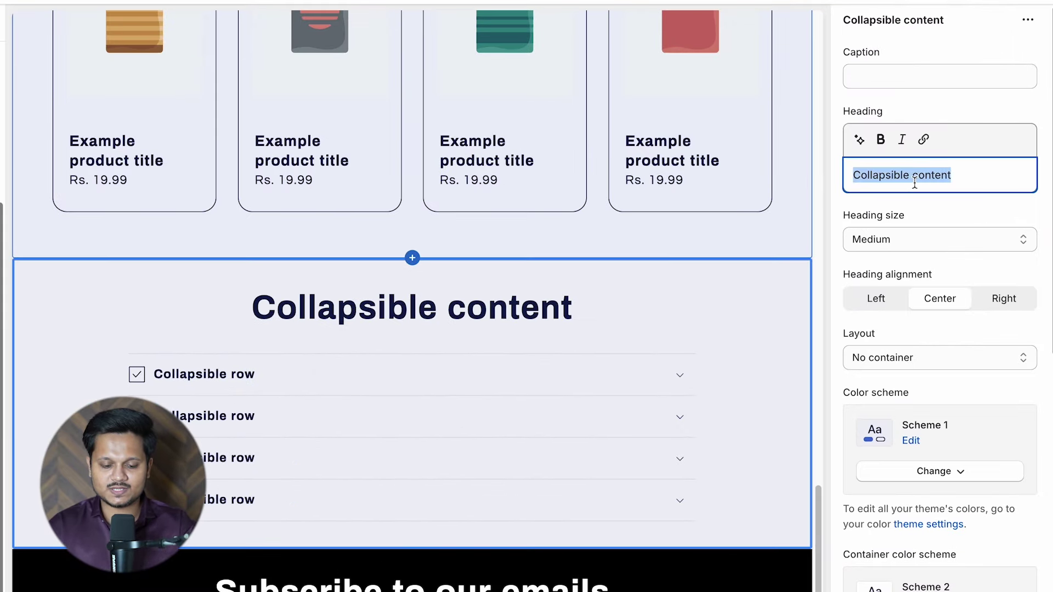
text(FAQ)
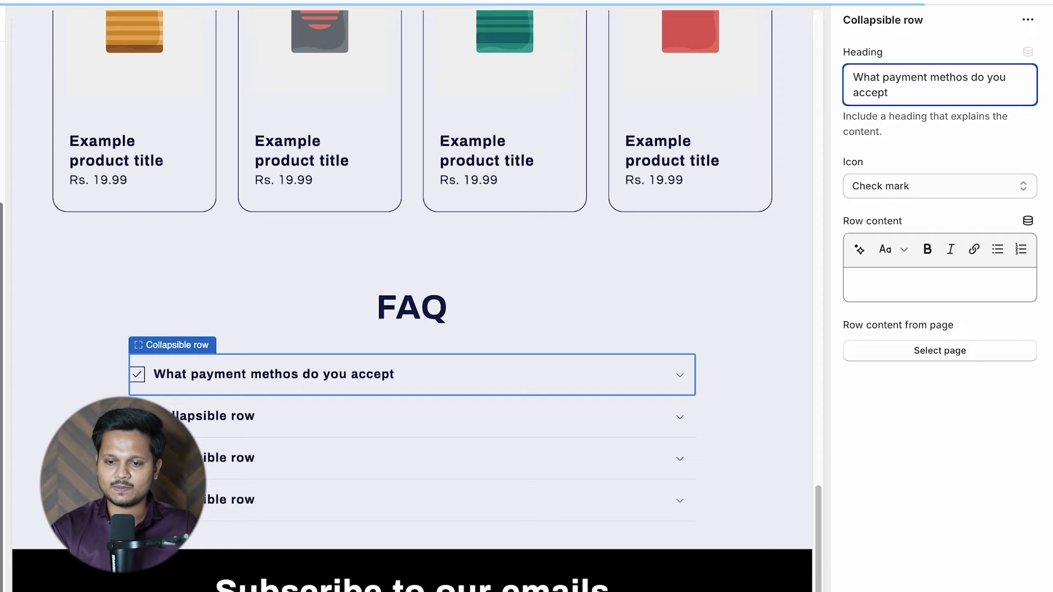
text(?)
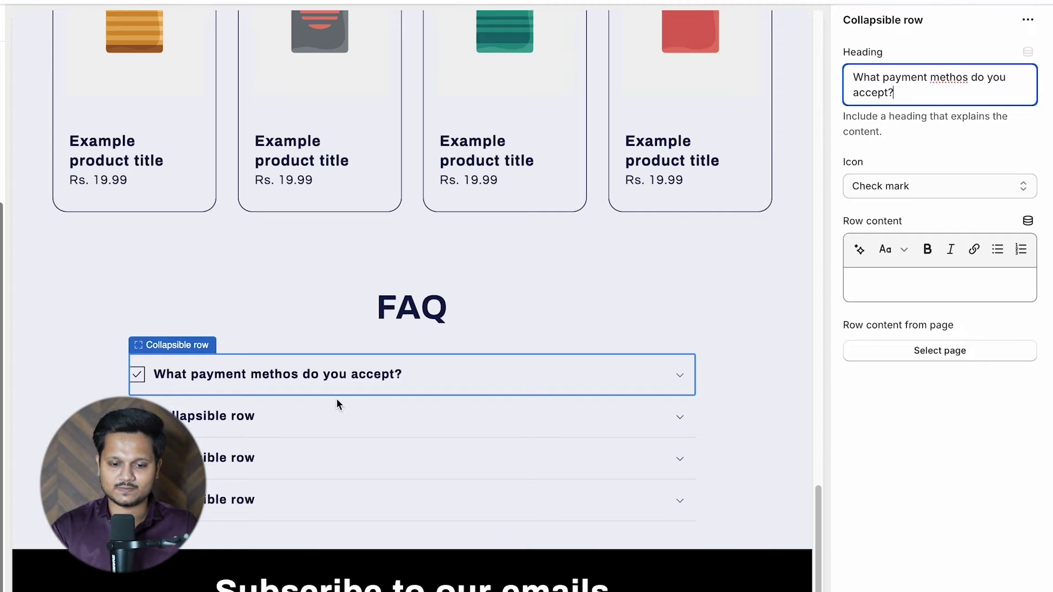
click(899, 289)
text(Credit Cards, Debit Cards, UPI)
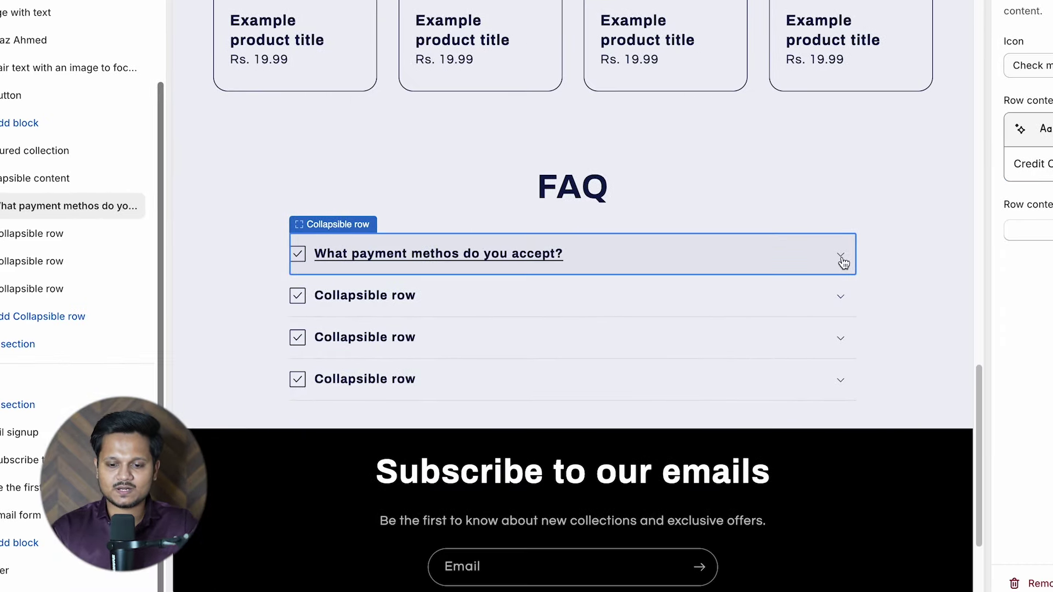
click(841, 257)
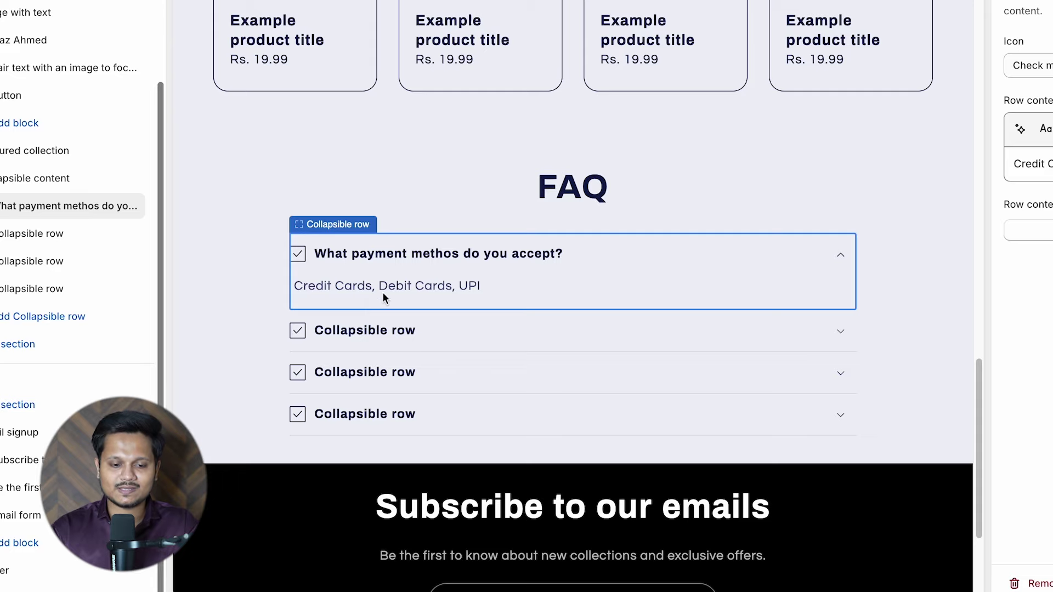
Change the second row's heading to 'Shipping Time' with answer '5-10 Days', then save.
click(397, 342)
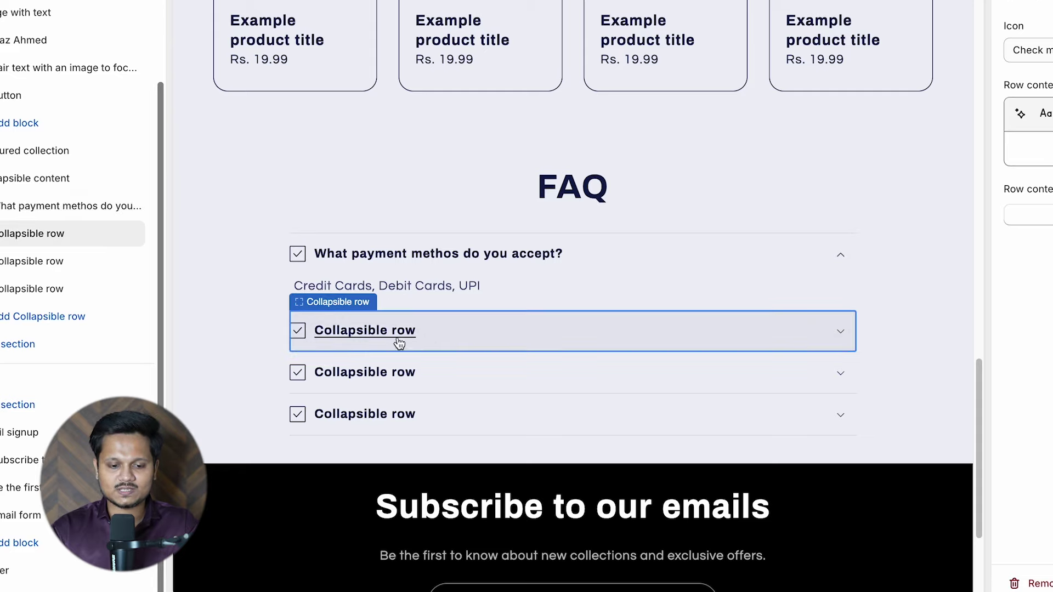
click(851, 337)
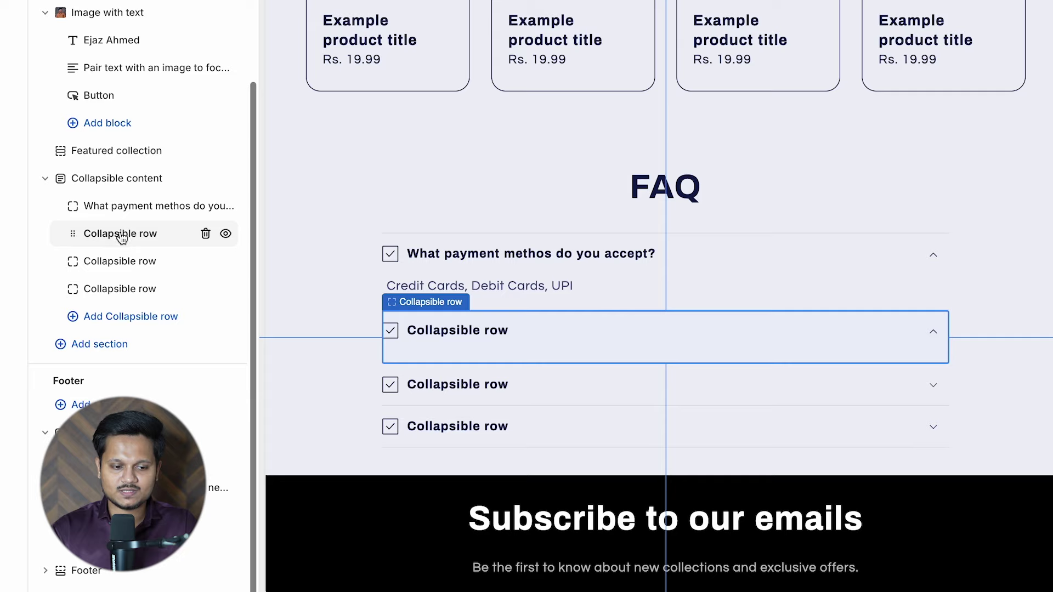
click(956, 51)
key(ctrl+a)
text(Shipping Time)
click(937, 244)
text(5-10 Days)
click(1035, 23)
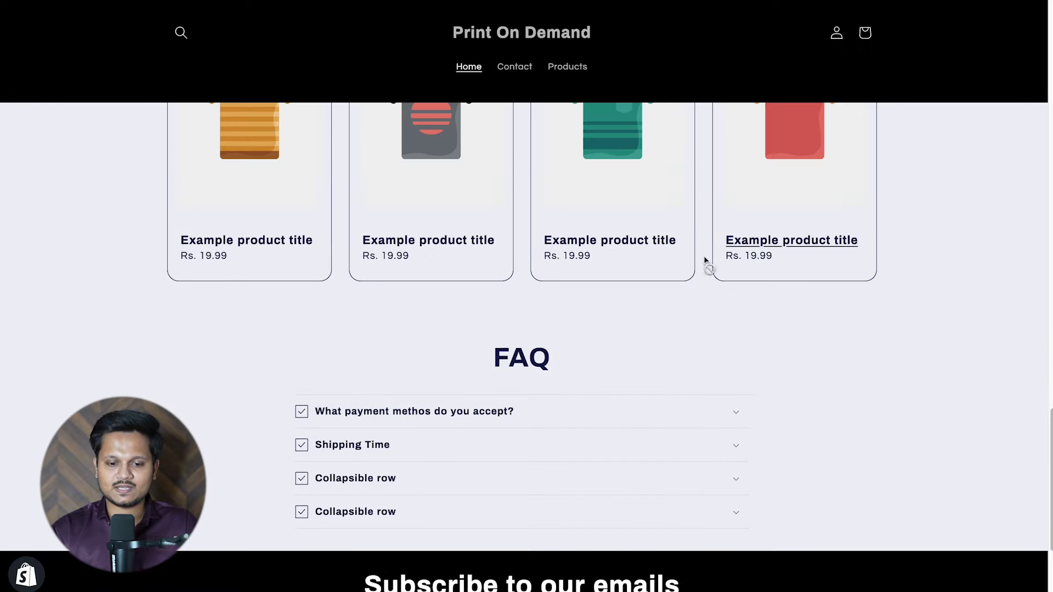
On the live store, expand the payment methods and Shipping Time FAQ rows to confirm their answers.
scroll(828, 381, down, 1)
scroll(827, 380, down, 4)
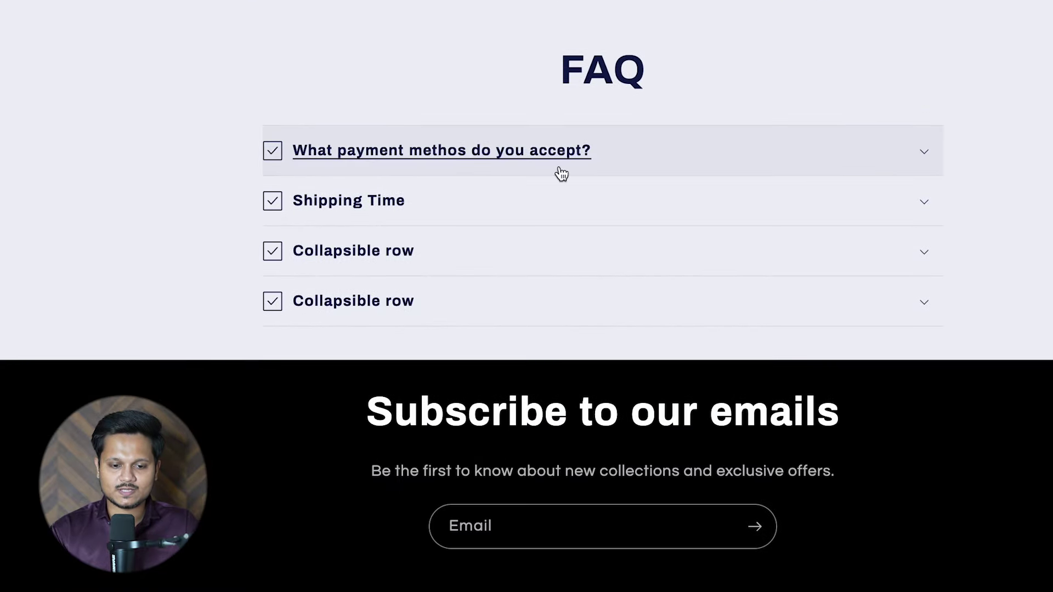
click(561, 174)
drag(258, 190, 504, 192)
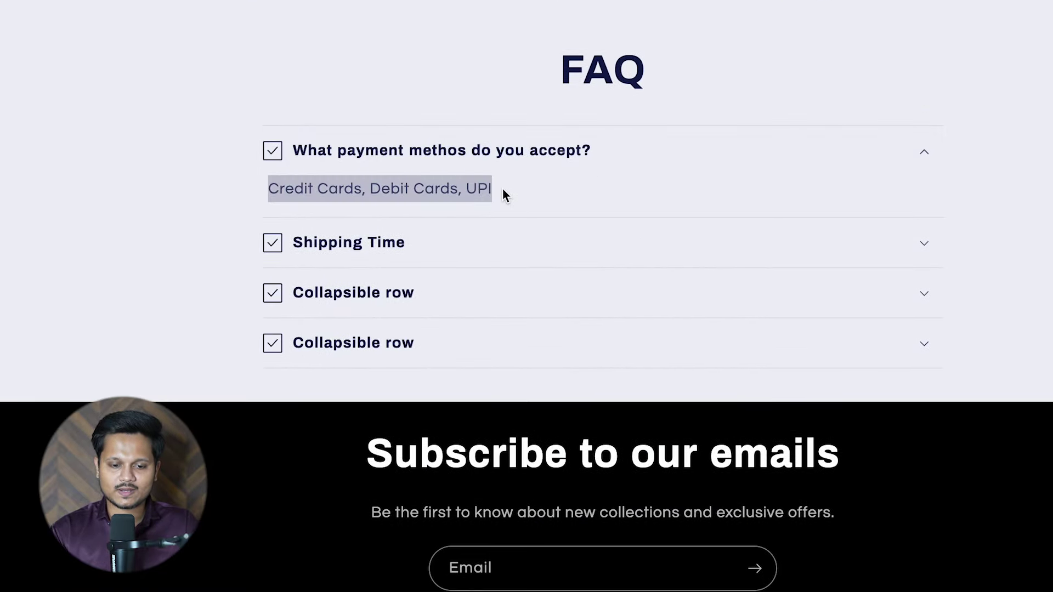
click(439, 242)
drag(258, 284, 362, 290)
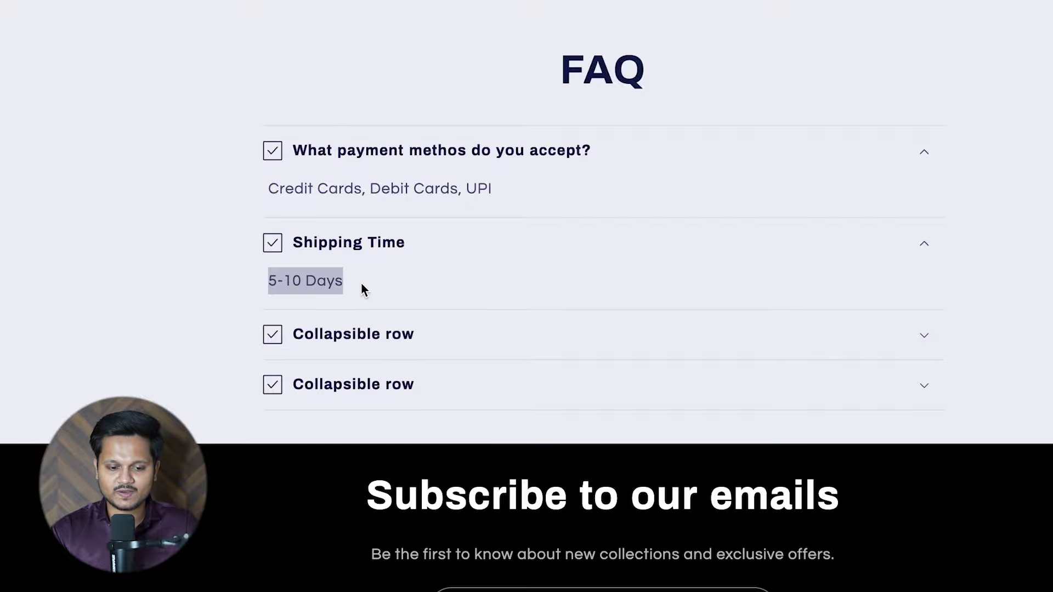
click(923, 334)
scroll(930, 338, down, 2)
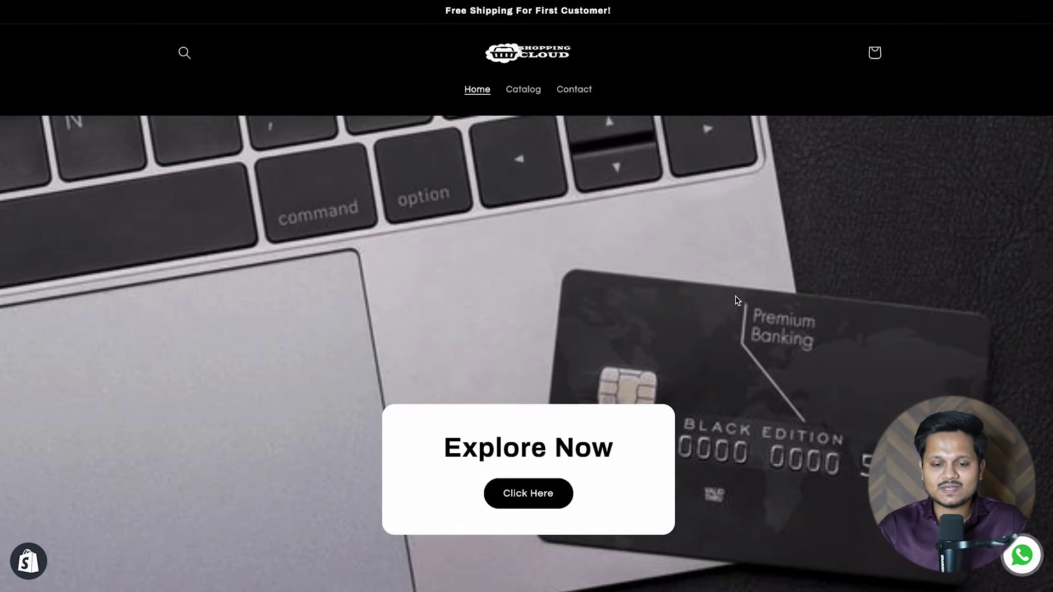
On the Shopping Cloud demo store, expand the payment, tracking, returns, authenticity and damaged-item FAQs.
scroll(792, 298, down, 8)
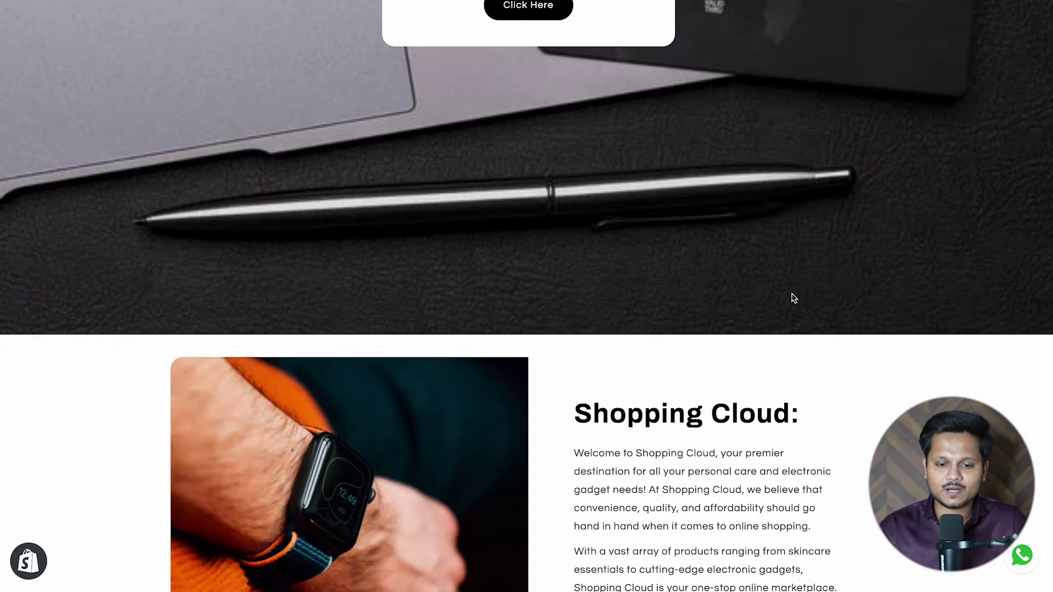
scroll(792, 298, down, 20)
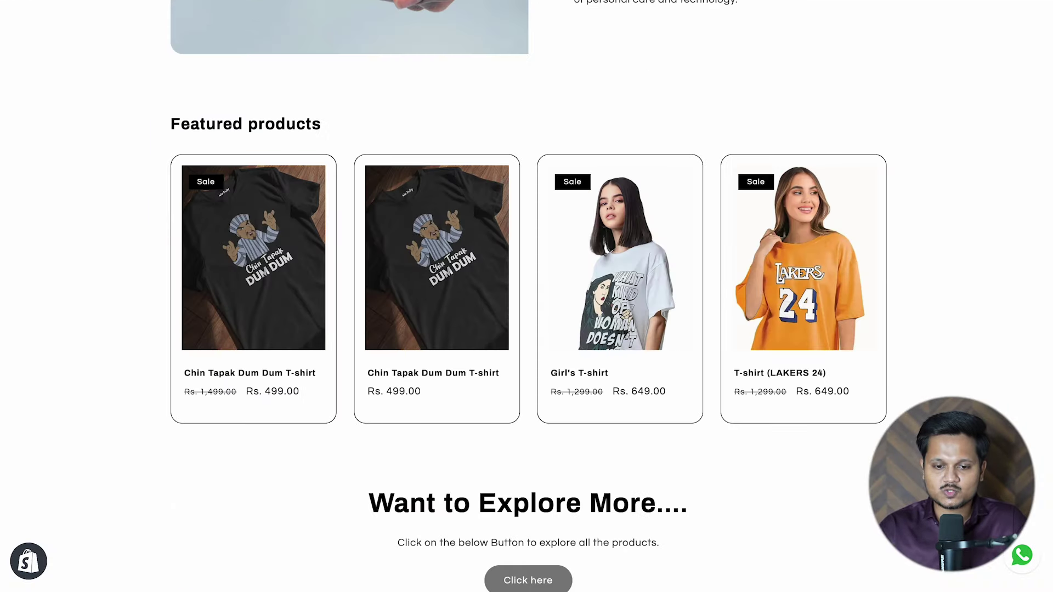
scroll(630, 278, down, 10)
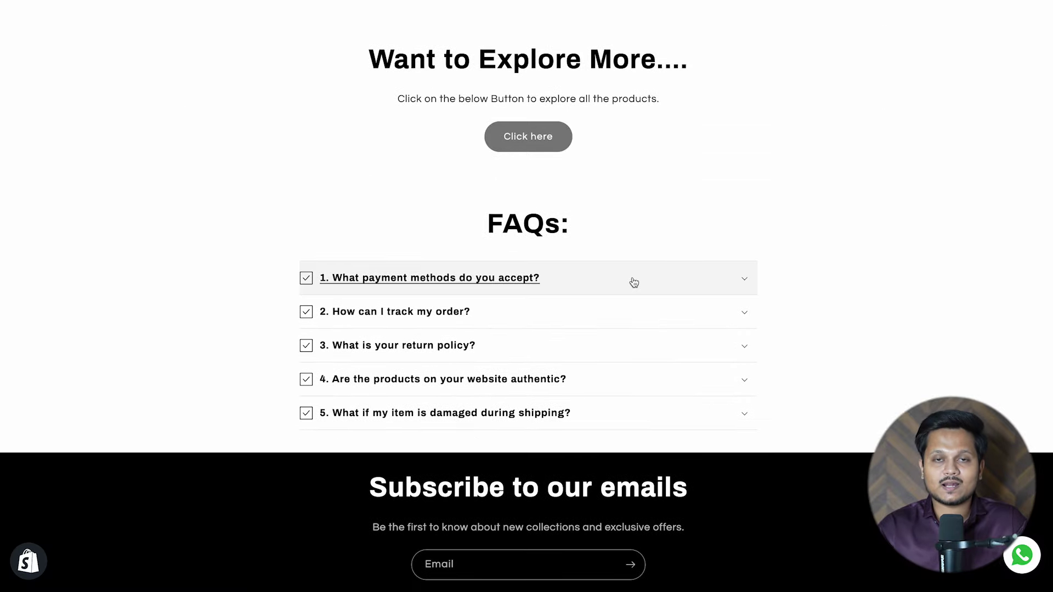
click(744, 197)
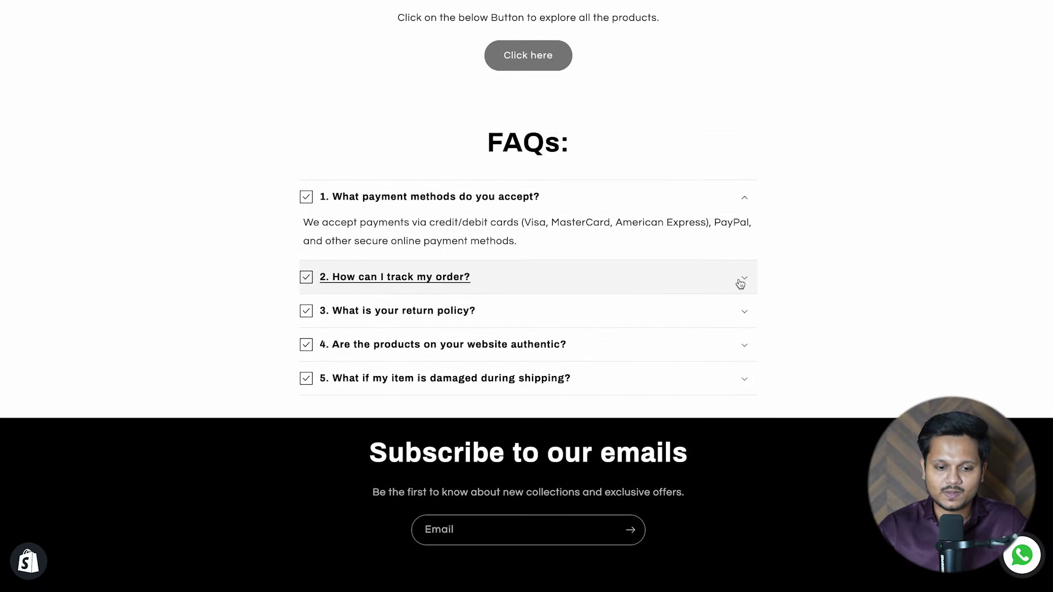
click(743, 278)
click(742, 355)
click(744, 458)
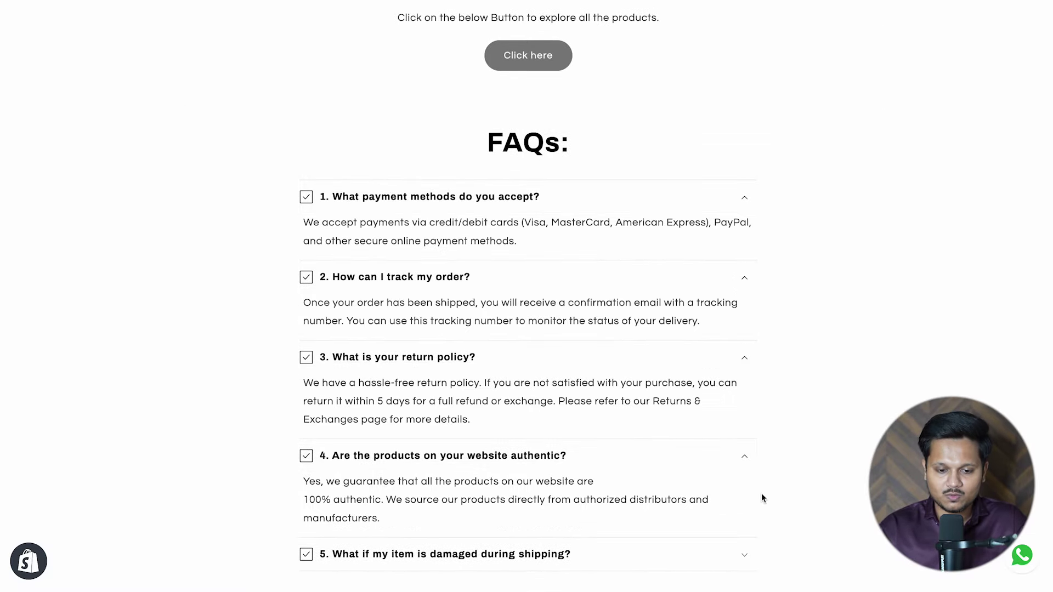
scroll(765, 477, down, 2)
click(744, 429)
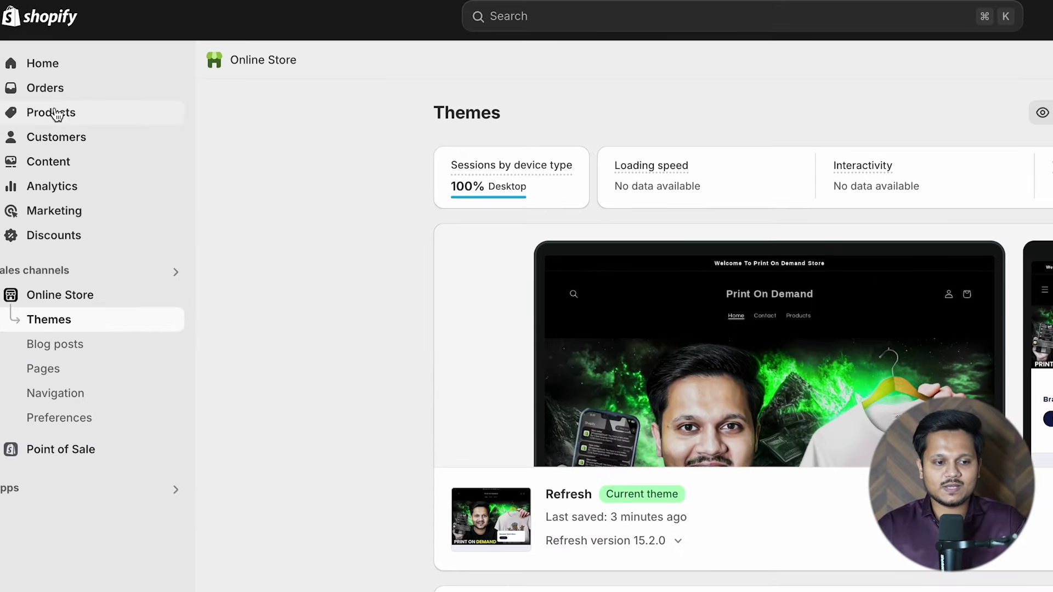
Start a new product from Products and inspect its Title, Description and Price fields.
click(61, 115)
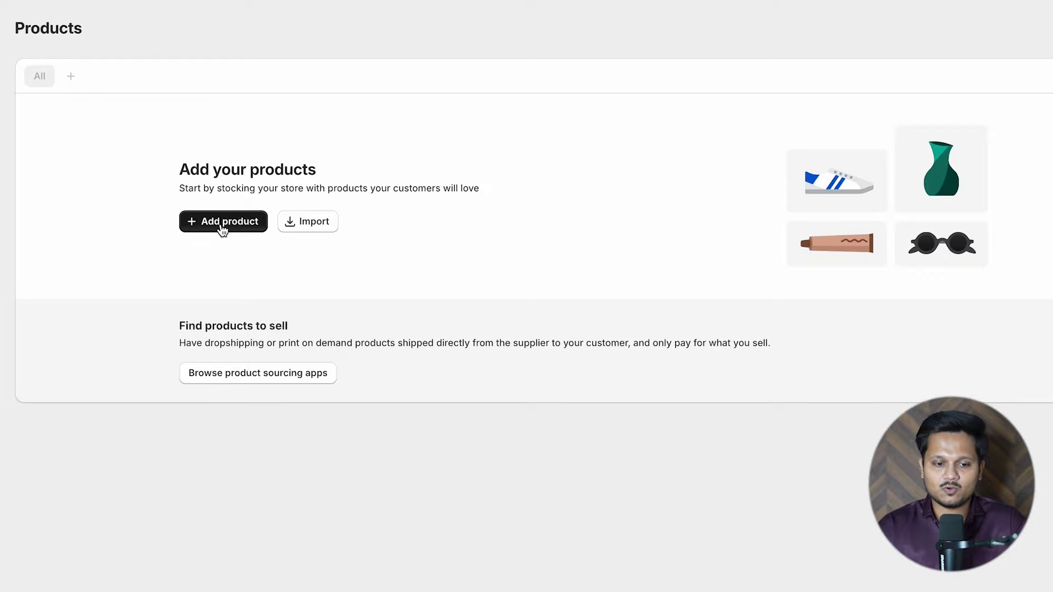
click(222, 222)
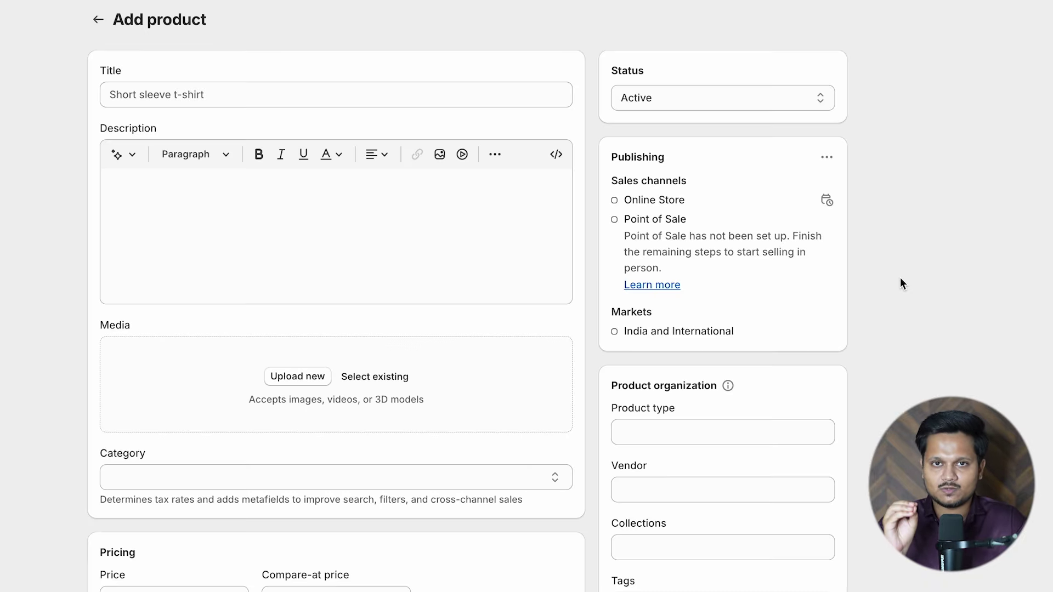
click(242, 82)
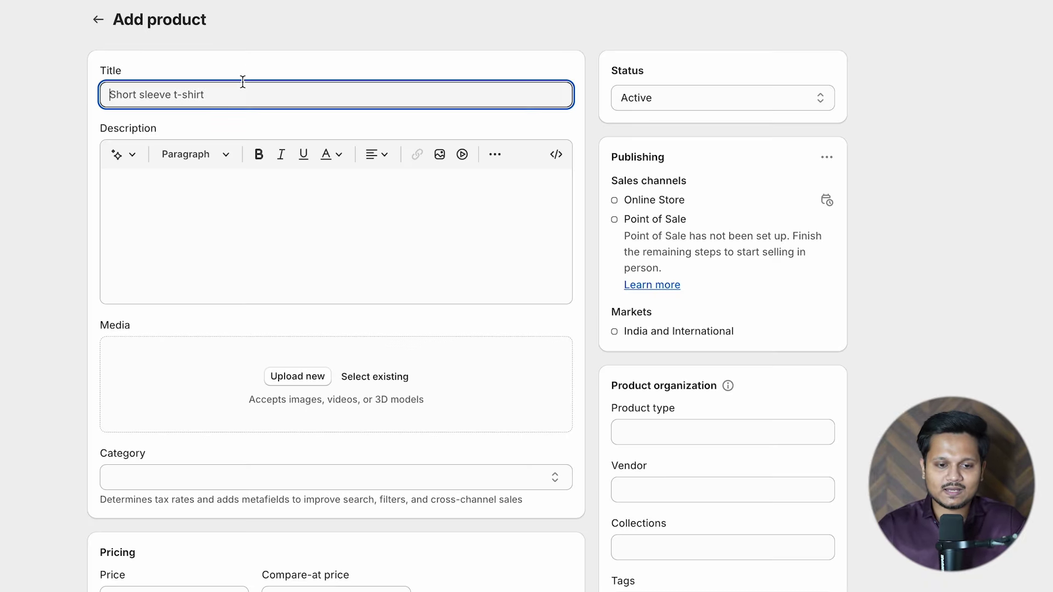
click(215, 207)
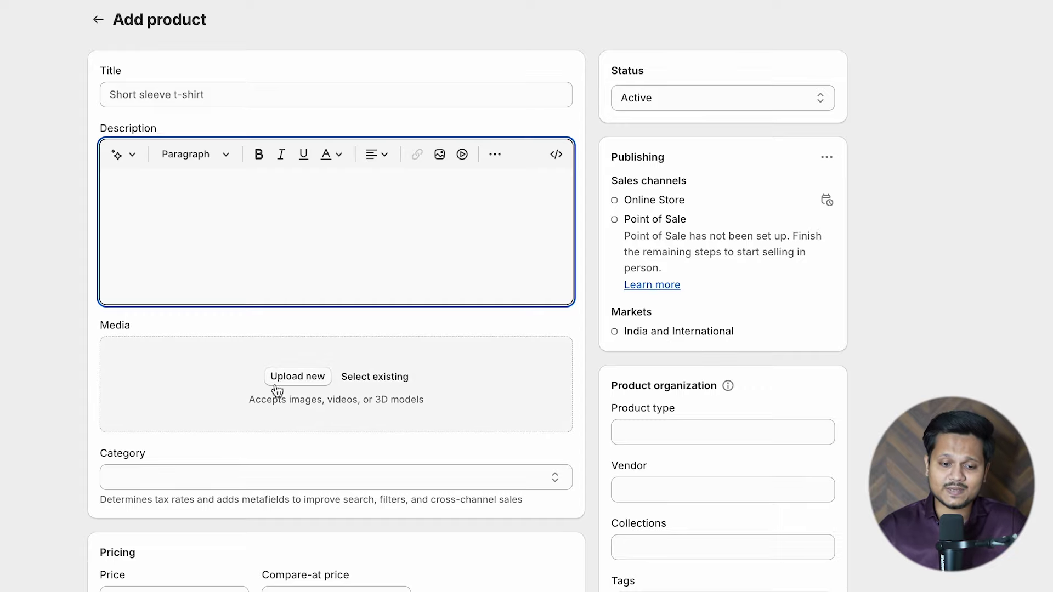
scroll(345, 391, down, 2)
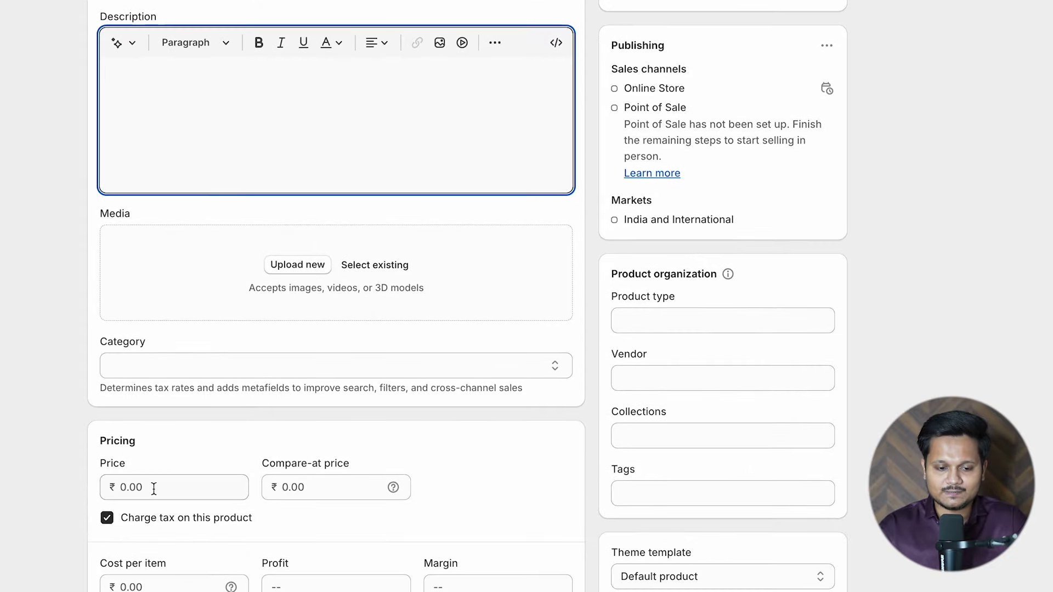
click(153, 487)
scroll(255, 469, up, 2)
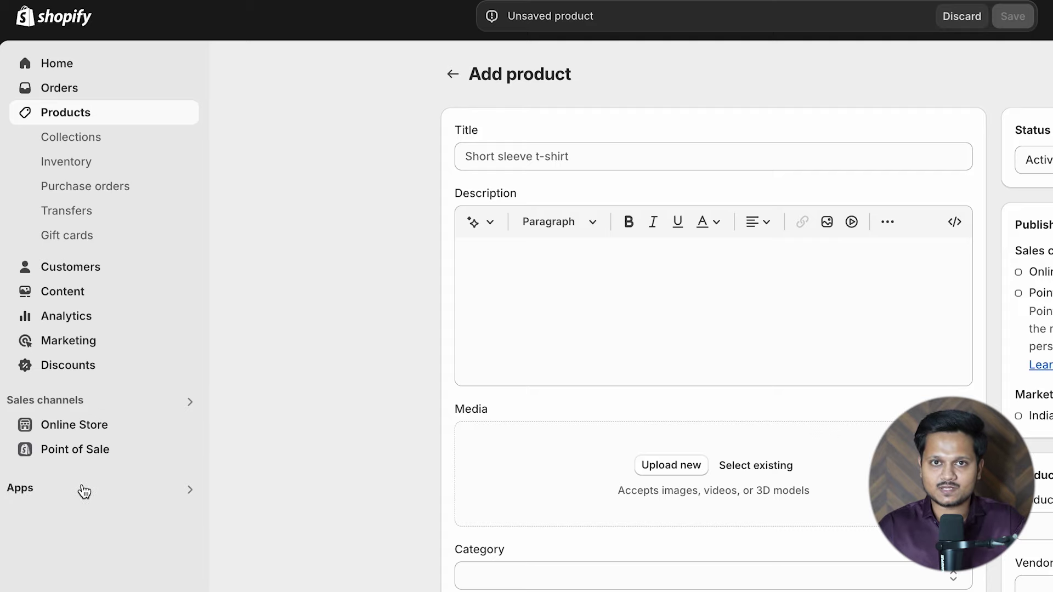
click(91, 490)
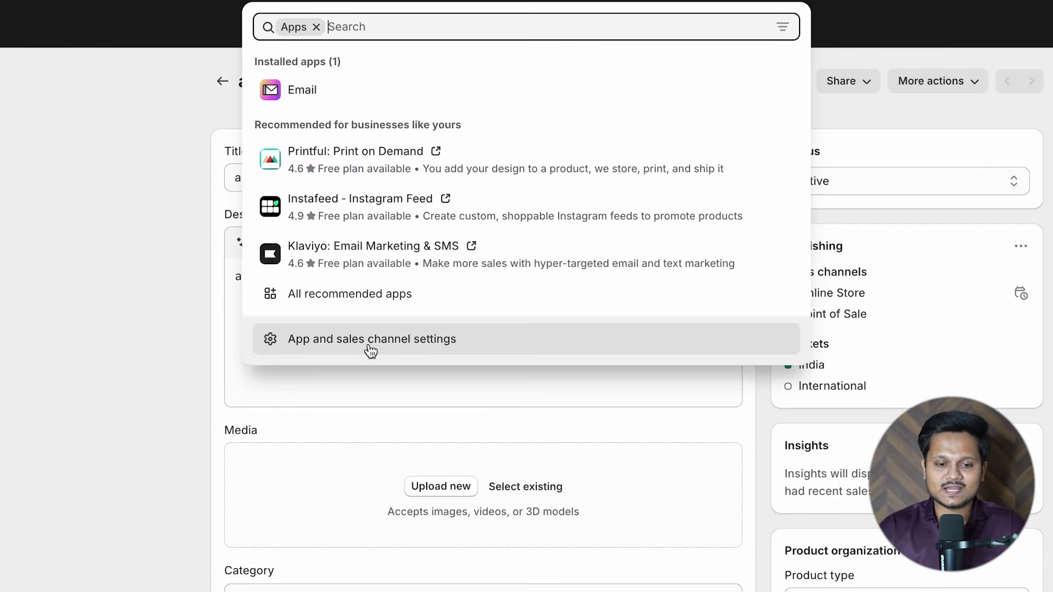
Search the Shopify App Store for 'qikink' and install Qikink Print on Demand.
click(371, 344)
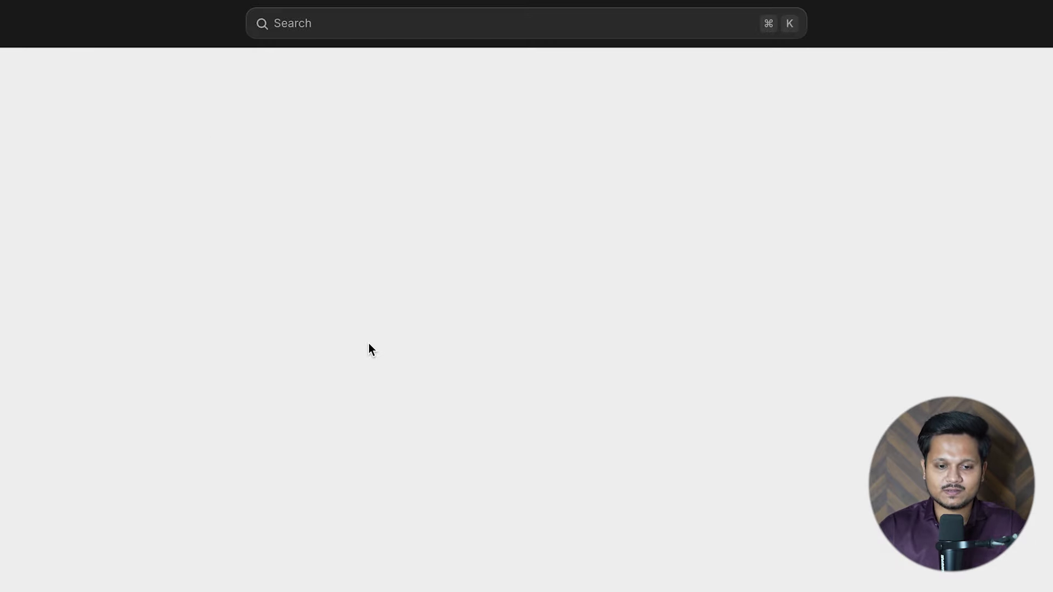
click(834, 36)
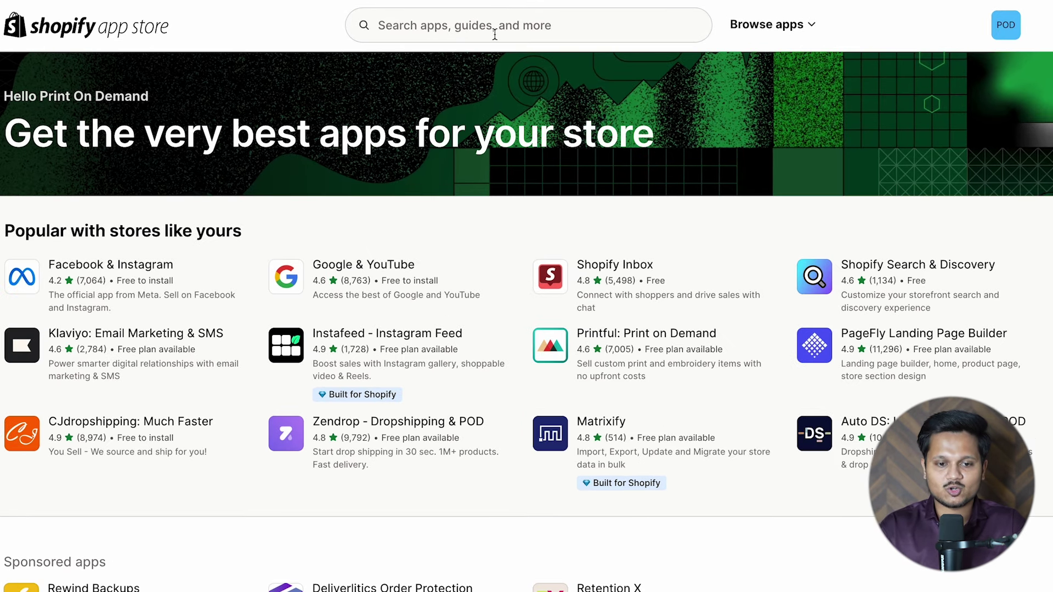
click(548, 22)
text(qikink)
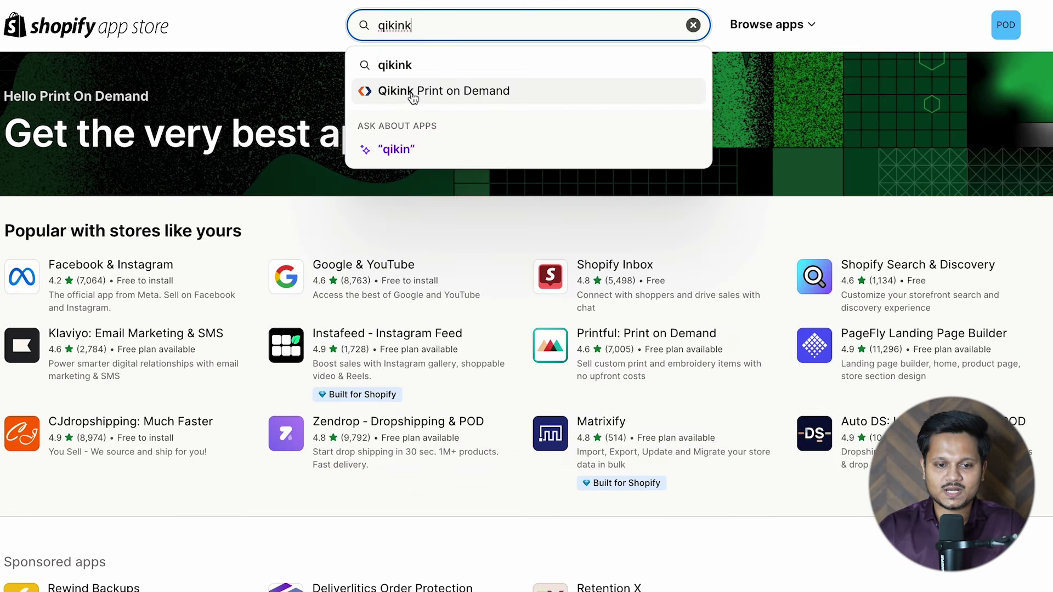
click(414, 94)
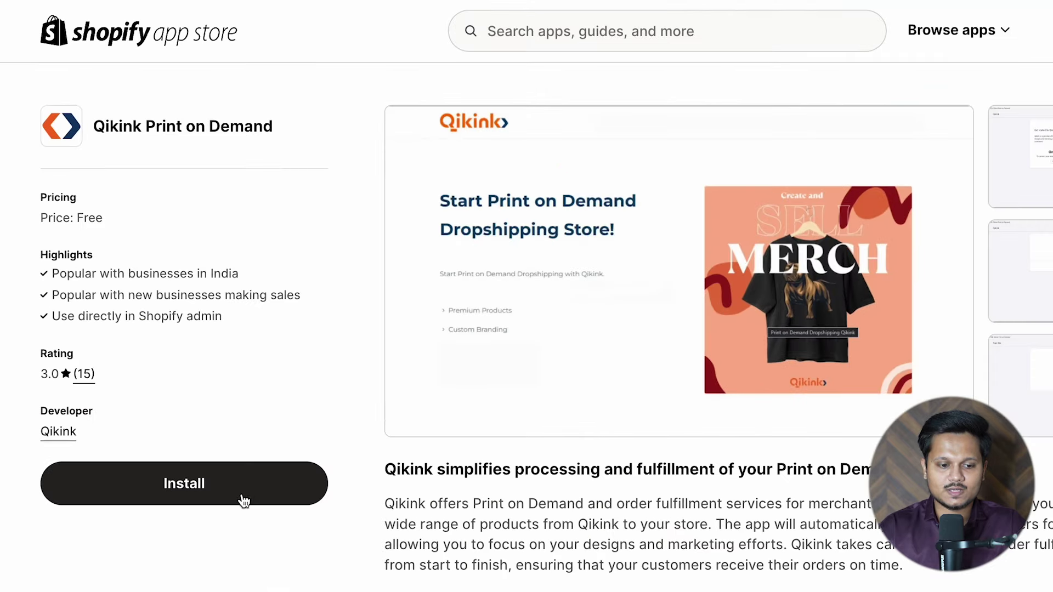
click(241, 498)
click(793, 454)
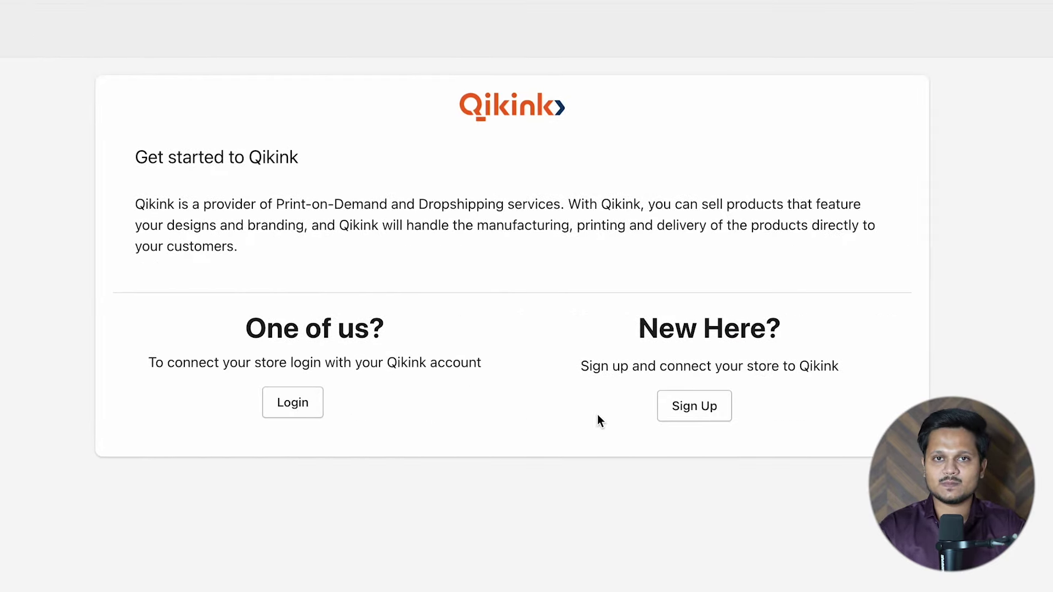
Choose Login and submit the Qikink account e-mail to connect the store.
click(303, 408)
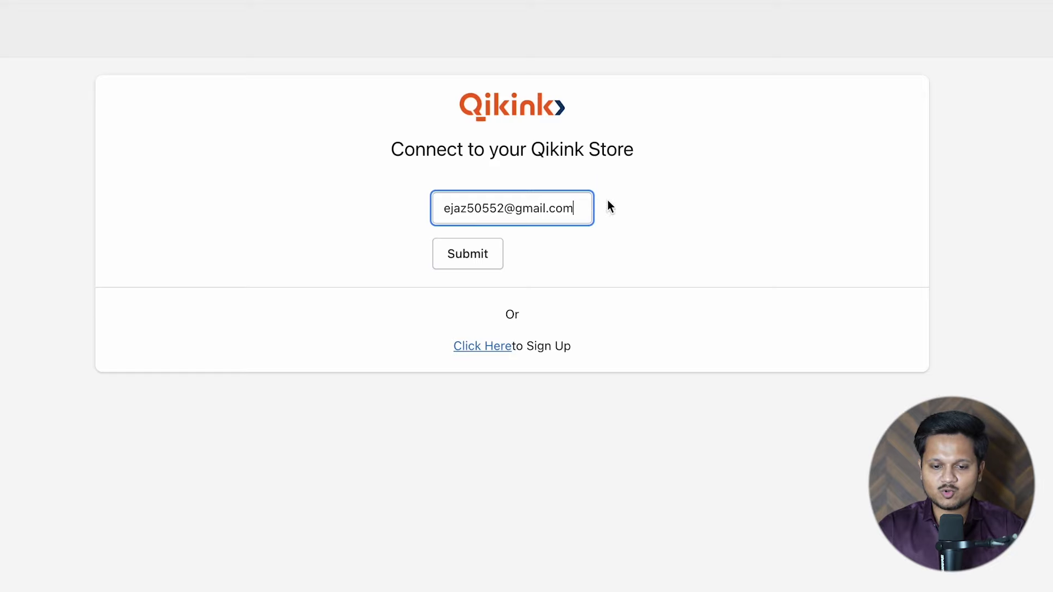
click(455, 256)
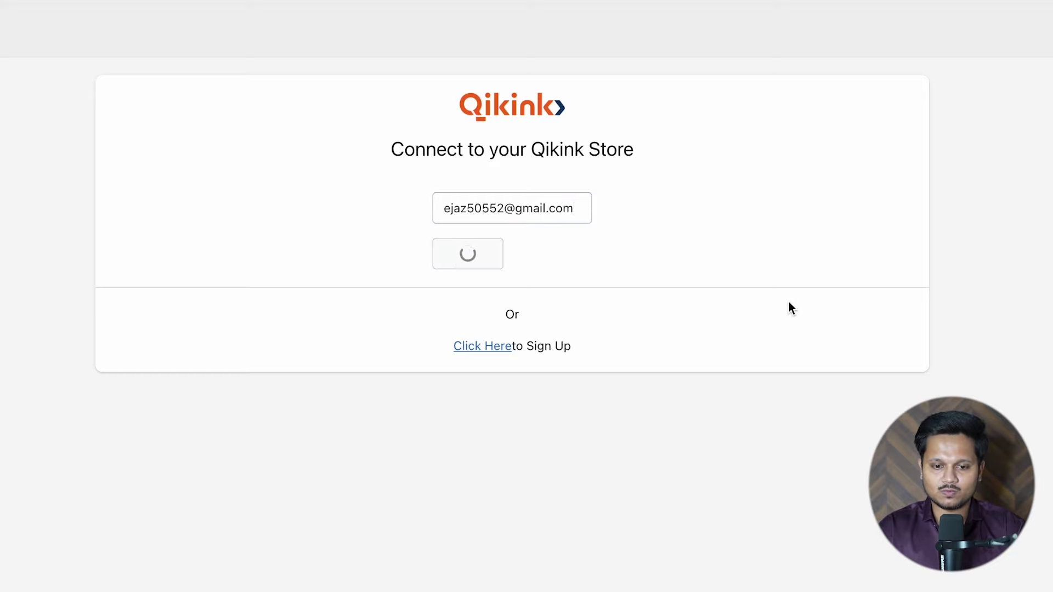
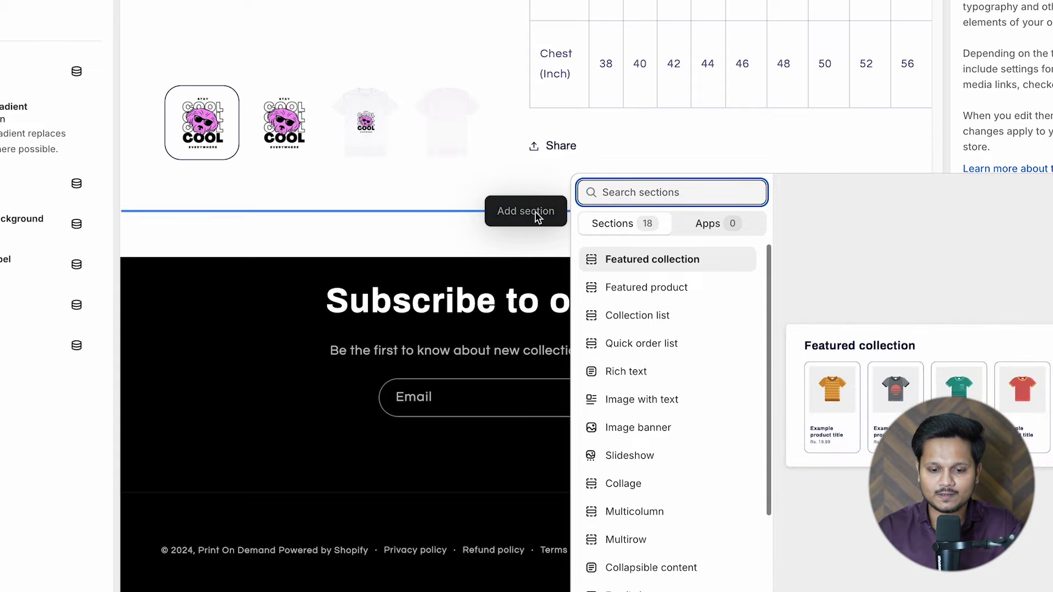
Add a Collapsible content section under the product and rewrite the first row's heading.
scroll(669, 444, down, 3)
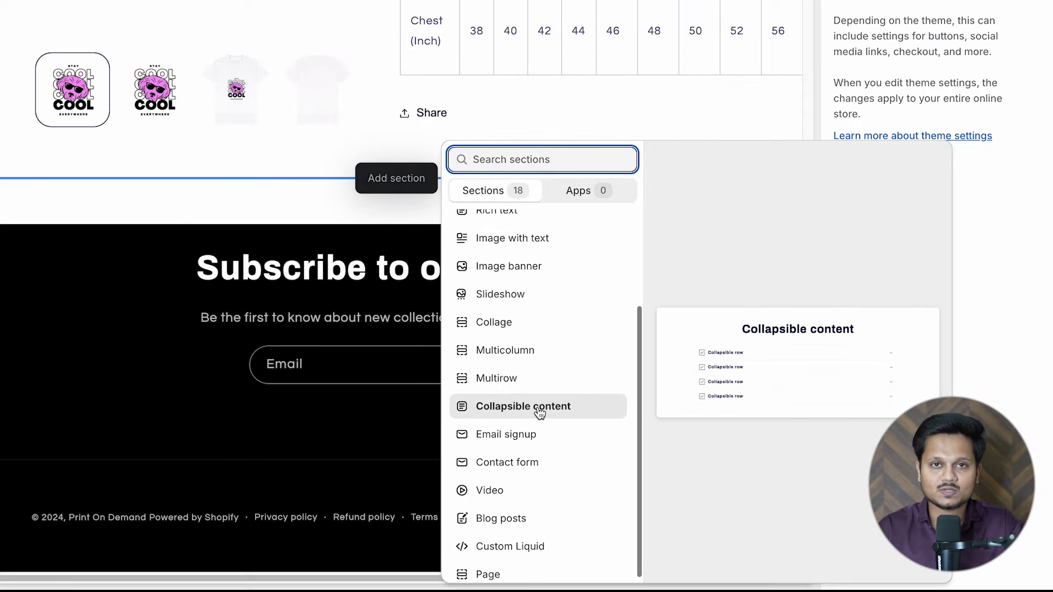
click(537, 408)
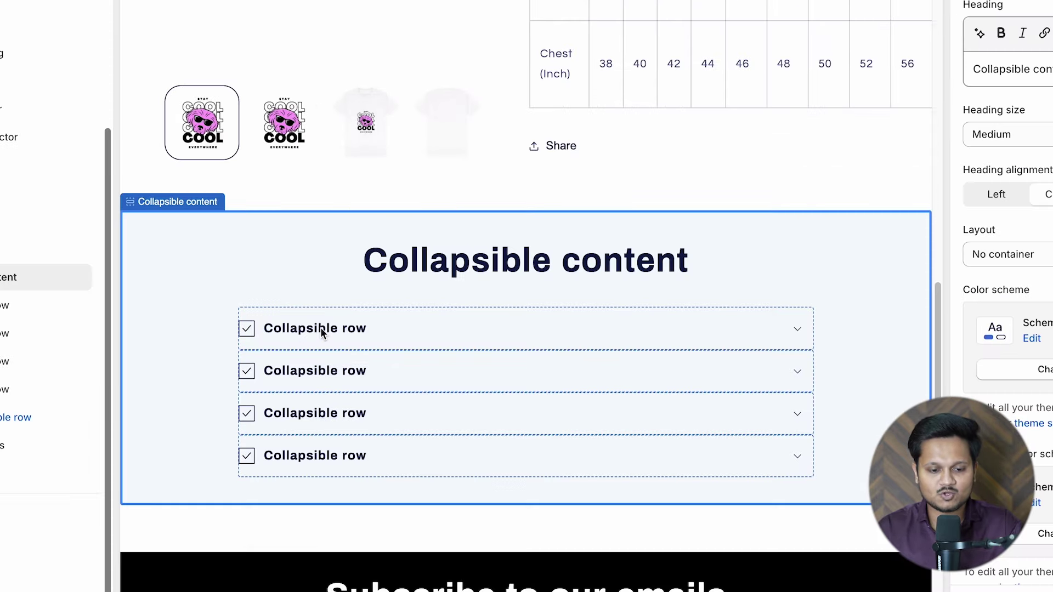
click(322, 332)
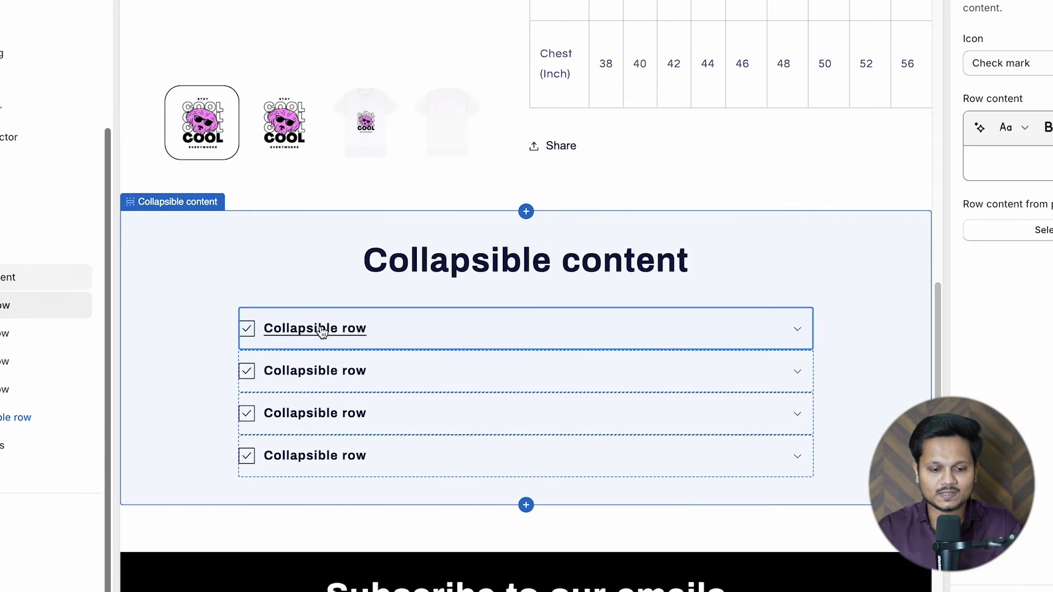
drag(961, 47, 837, 204)
click(888, 237)
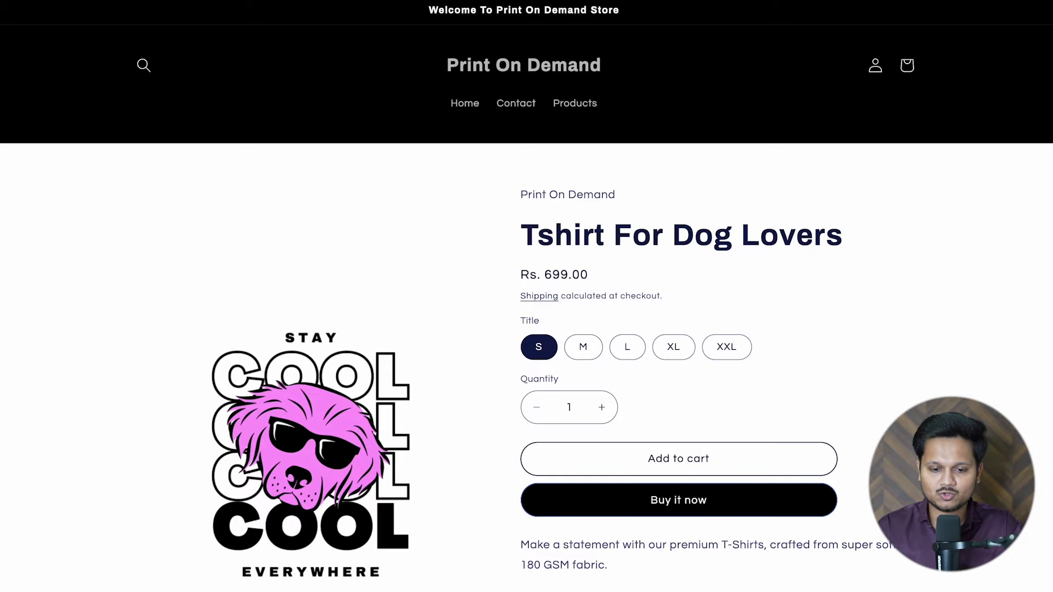
Preview the FAQ rows on the storefront, then exit to the Themes page.
scroll(526, 297, down, 6)
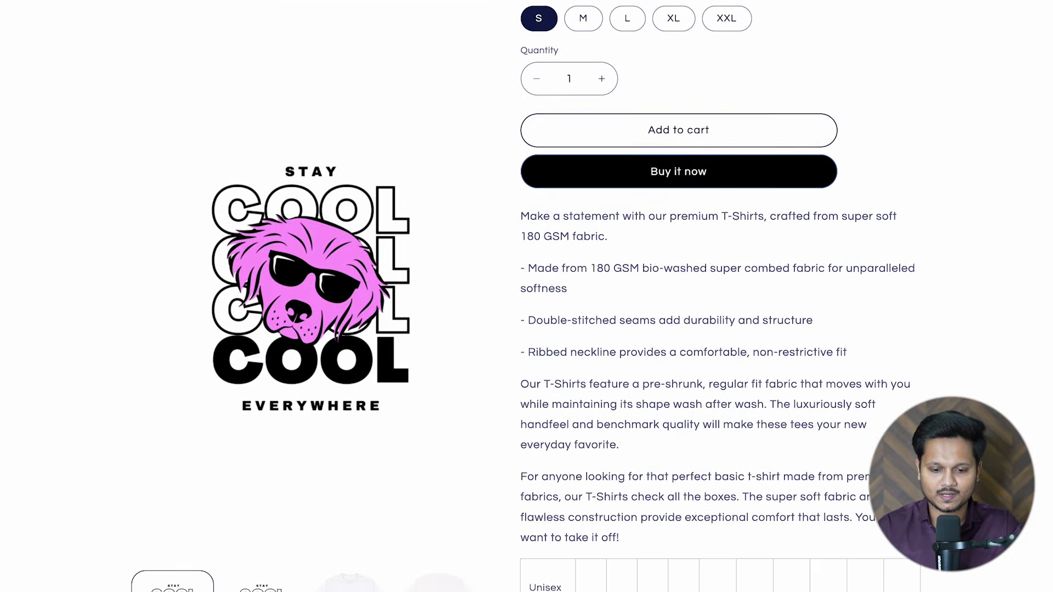
scroll(526, 296, down, 12)
scroll(526, 296, up, 13)
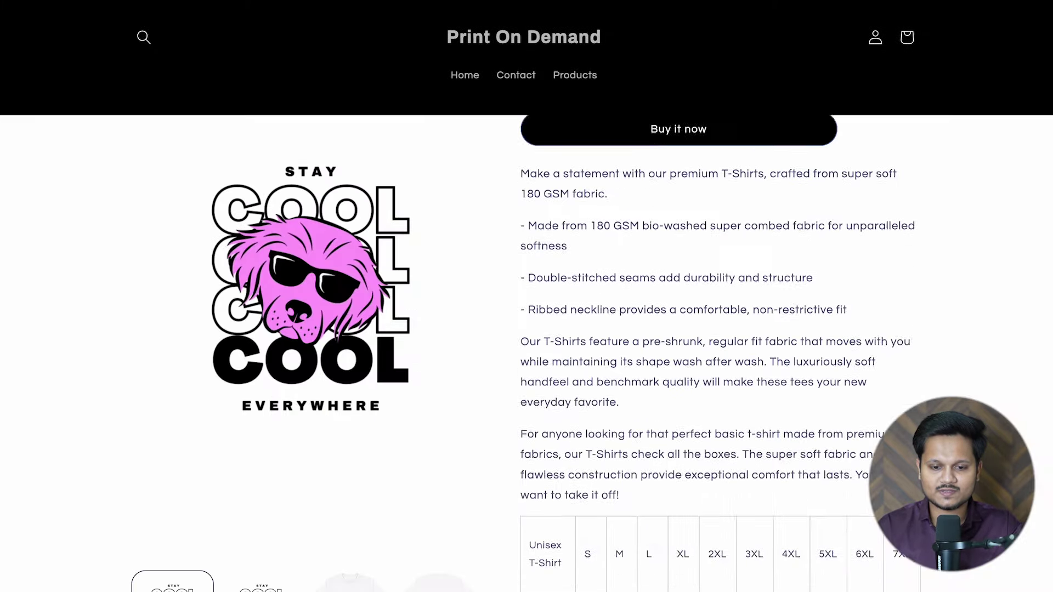
scroll(956, 286, up, 5)
scroll(957, 286, down, 1)
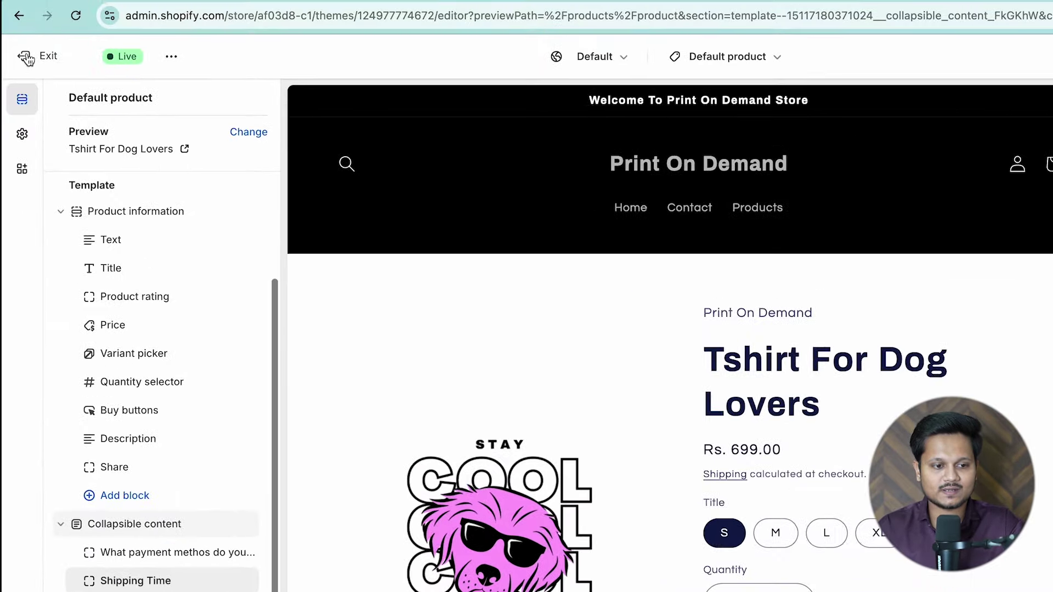
click(13, 14)
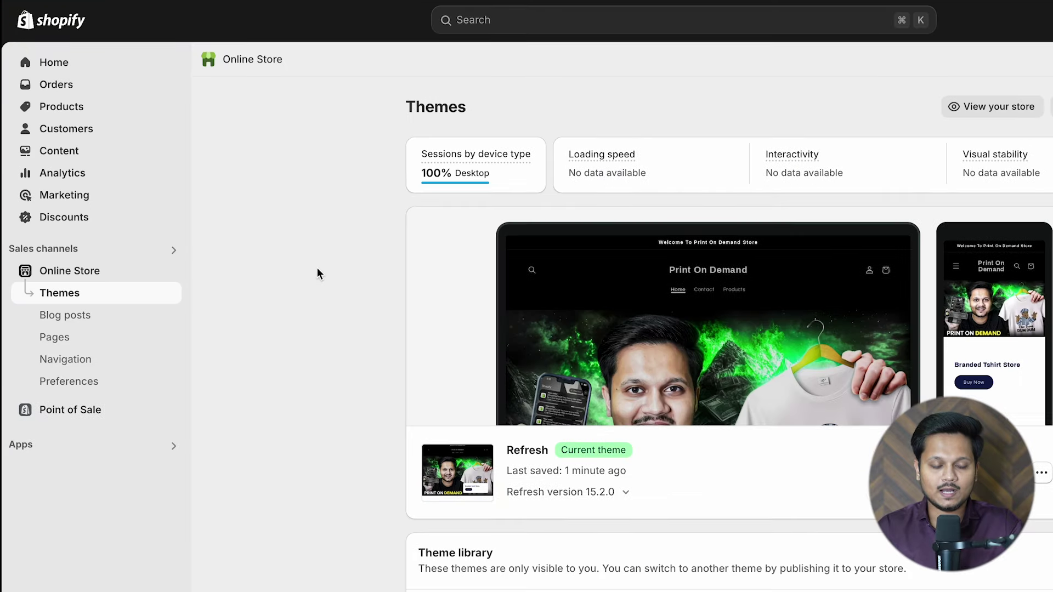
Search apps for 'profy', install Profy Banner & Countdown Timer, and choose Enable App.
click(57, 447)
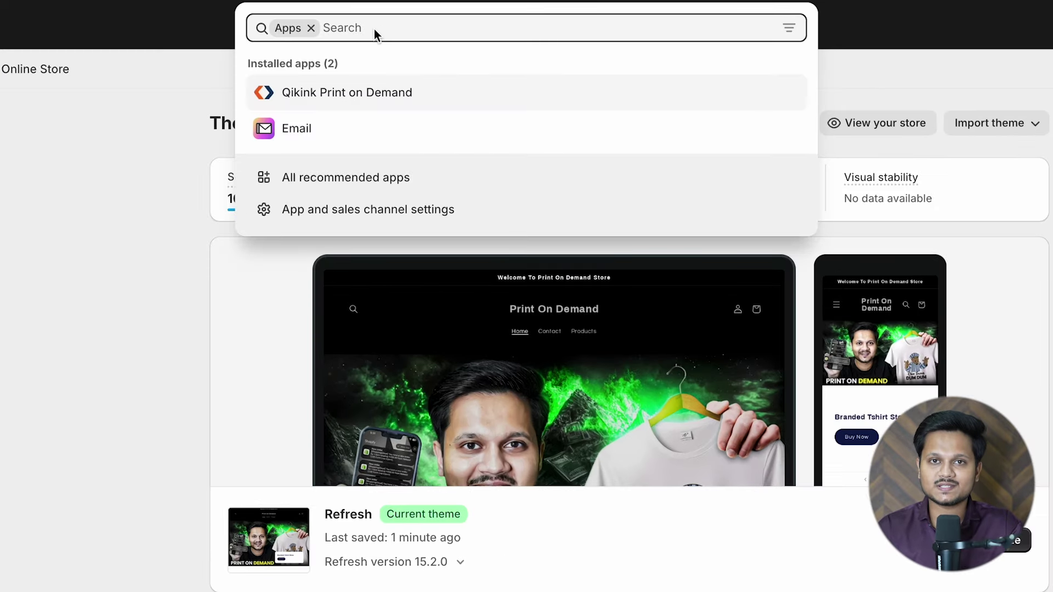
text(profy)
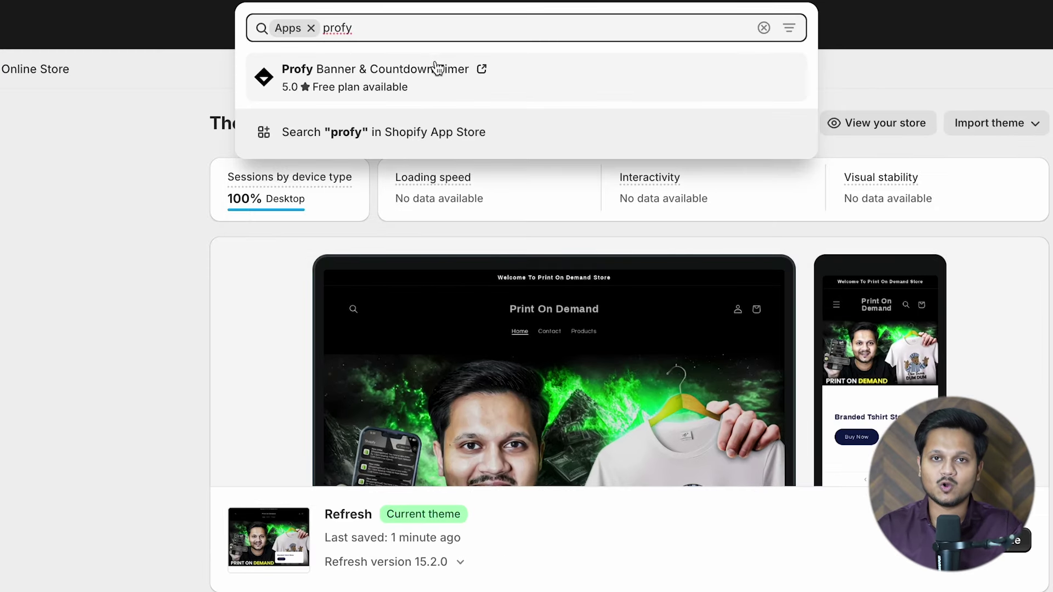
click(388, 84)
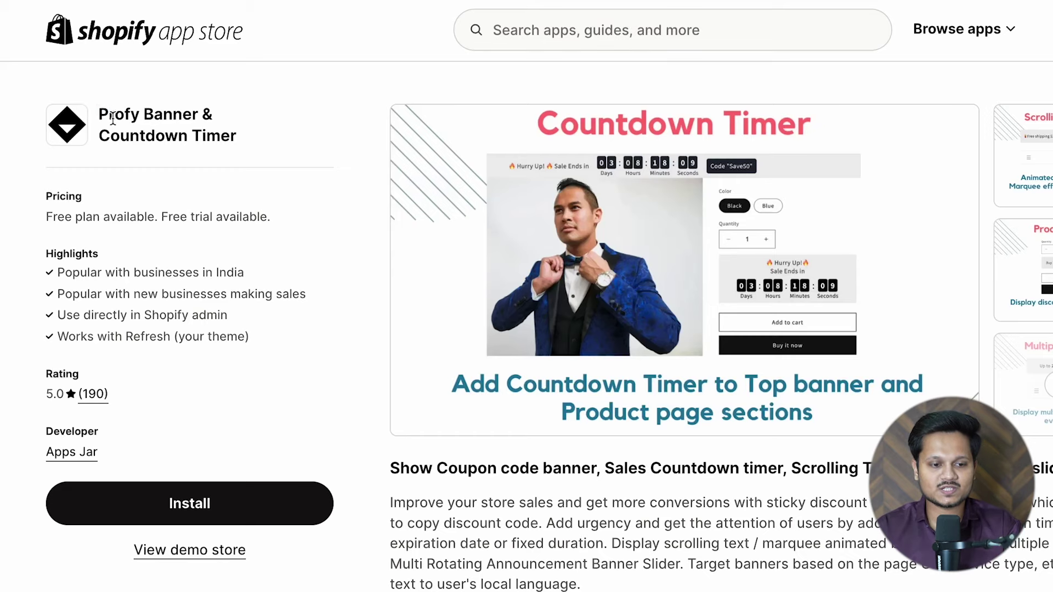
drag(102, 110, 237, 139)
click(188, 501)
click(746, 431)
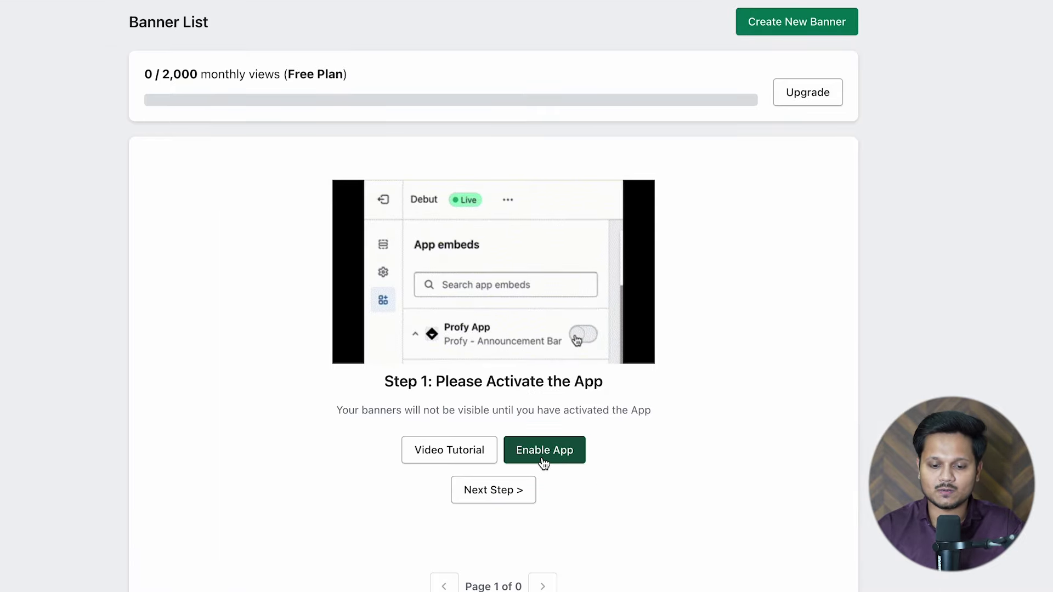
click(541, 456)
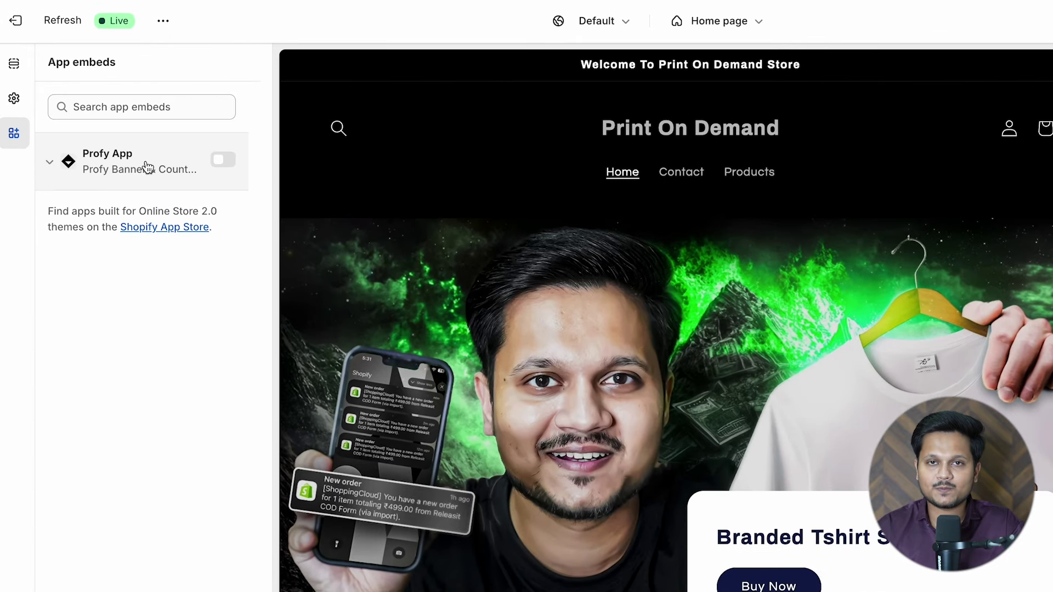
Turn on the Profy App embed and add a Profy Banner Block below Buy it now.
click(223, 162)
scroll(237, 211, down, 10)
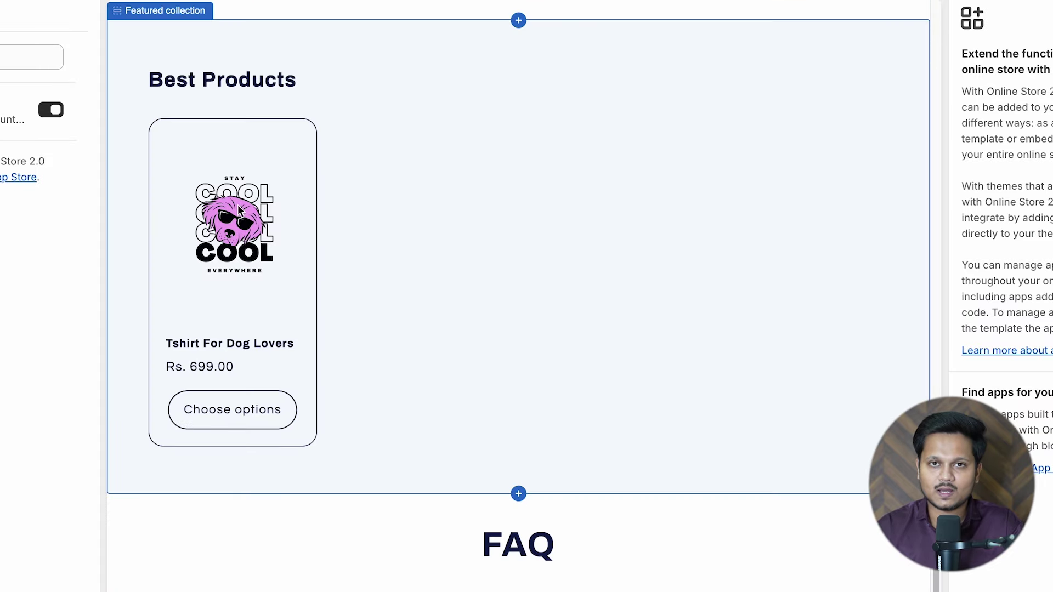
click(251, 247)
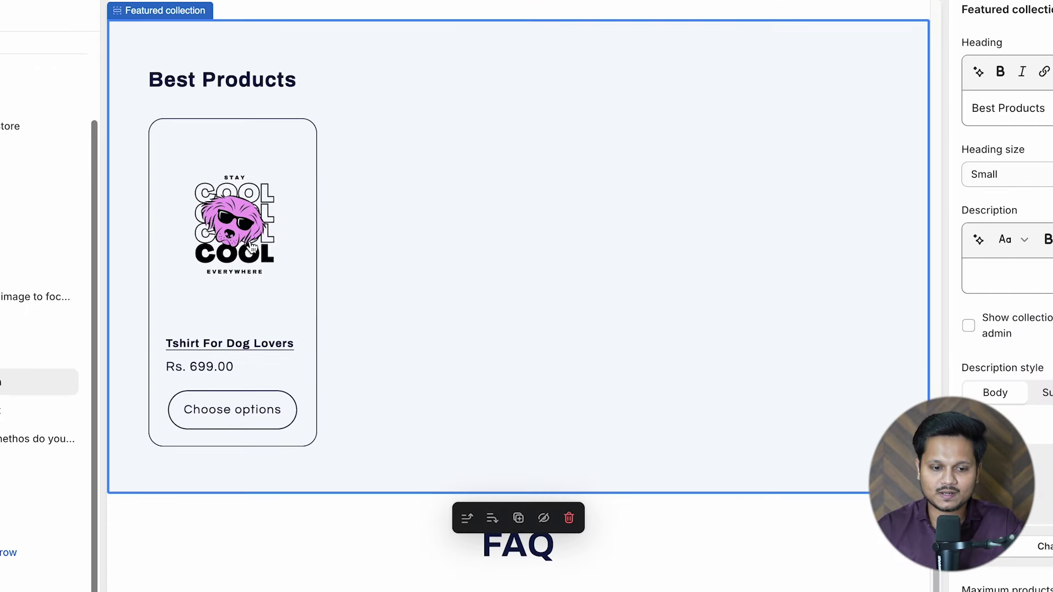
drag(936, 174, 936, 224)
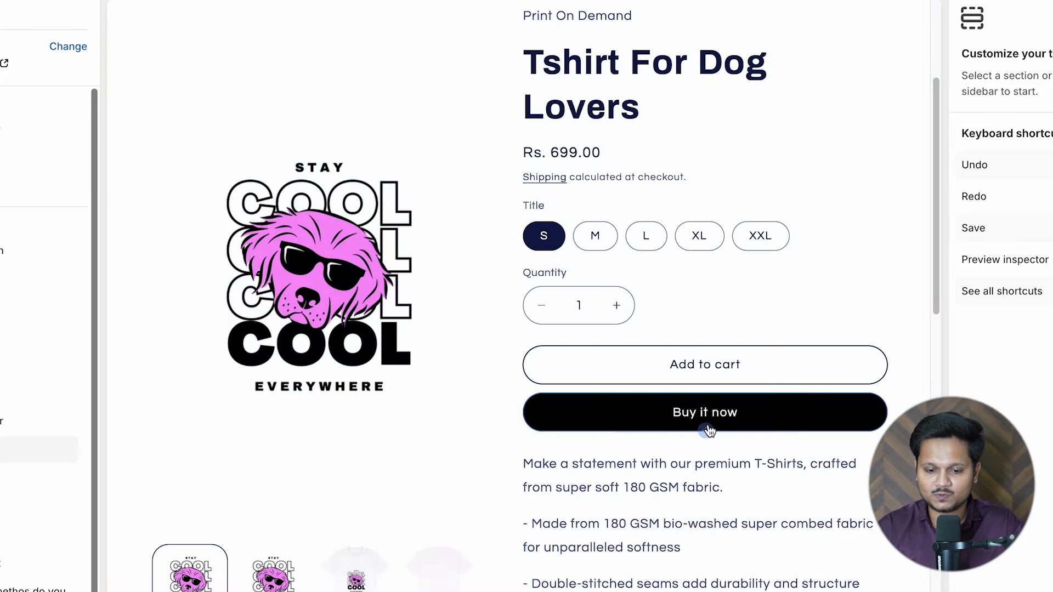
click(615, 309)
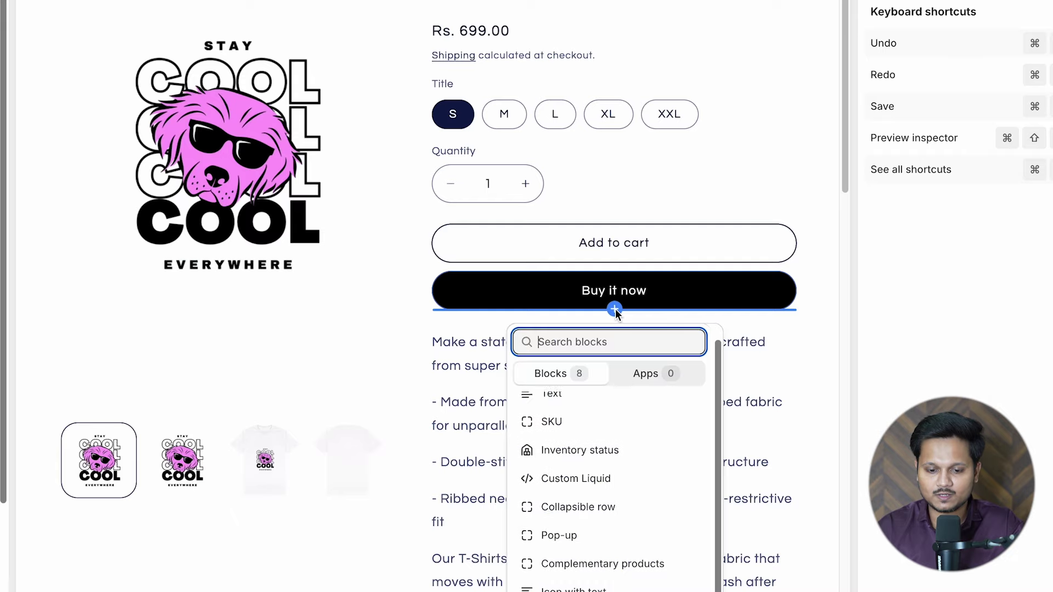
click(655, 373)
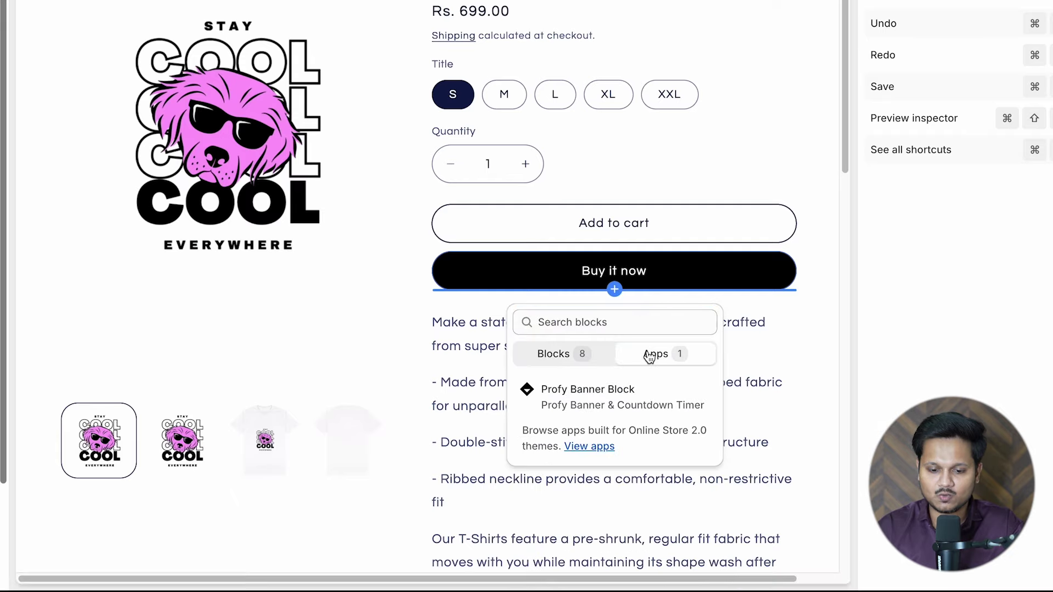
click(598, 403)
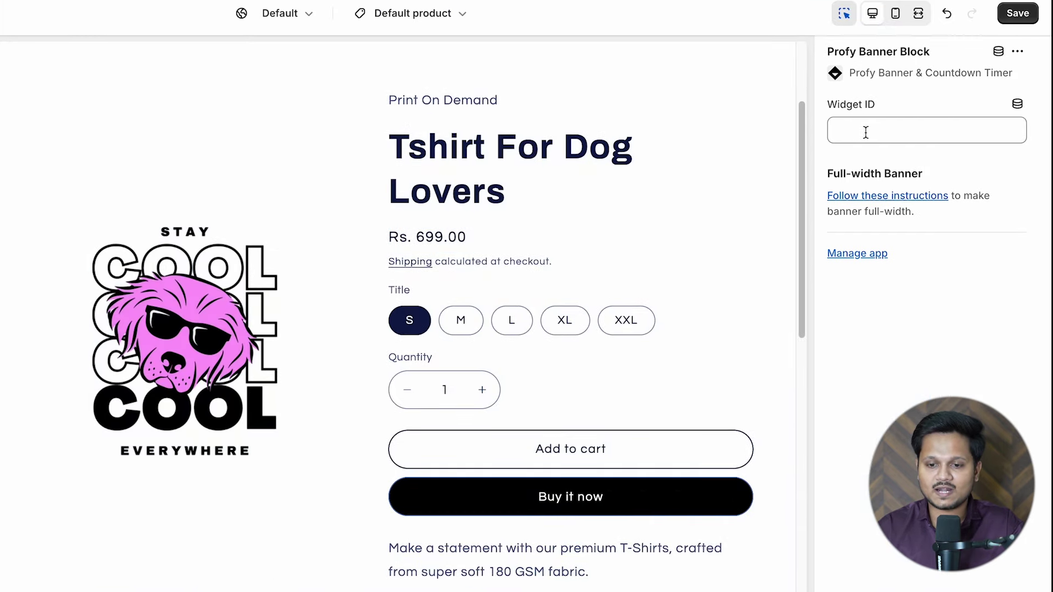
click(873, 105)
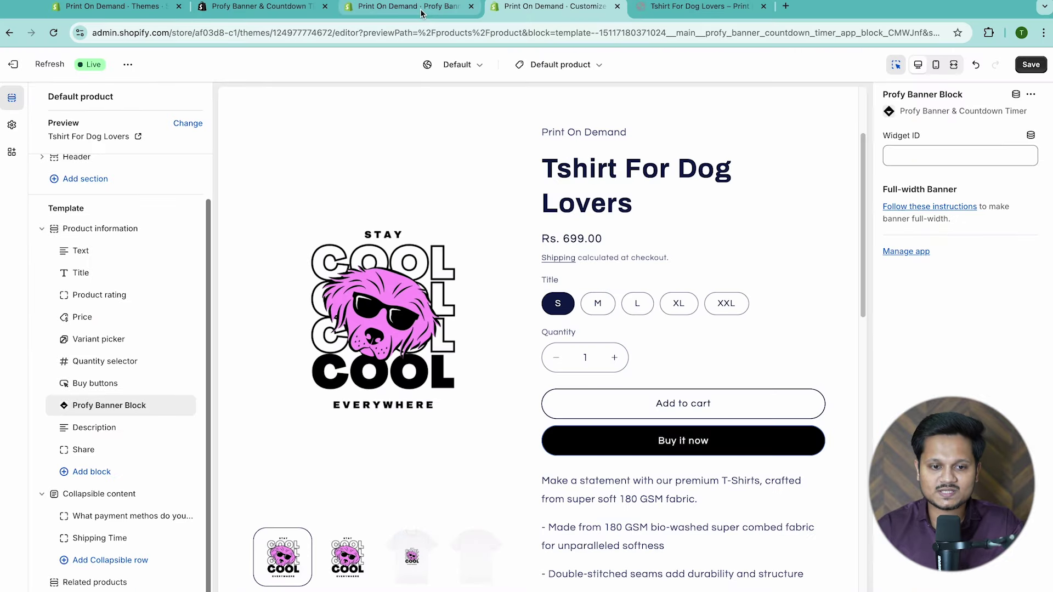
click(421, 12)
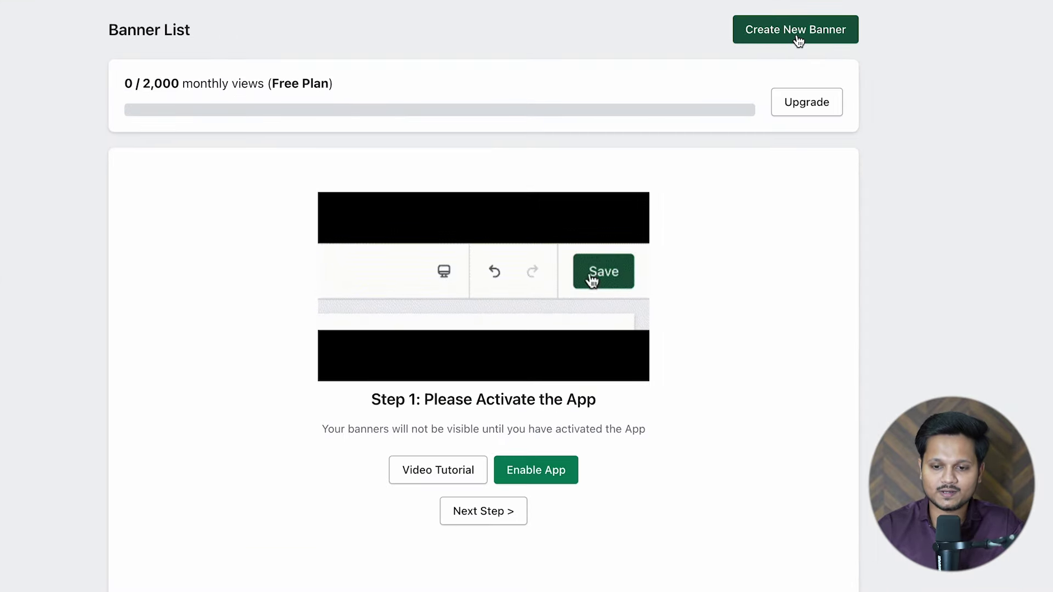
Create a new in-section recurring countdown timer banner named 'CountDown Timer'.
click(794, 30)
drag(682, 220, 894, 236)
click(863, 306)
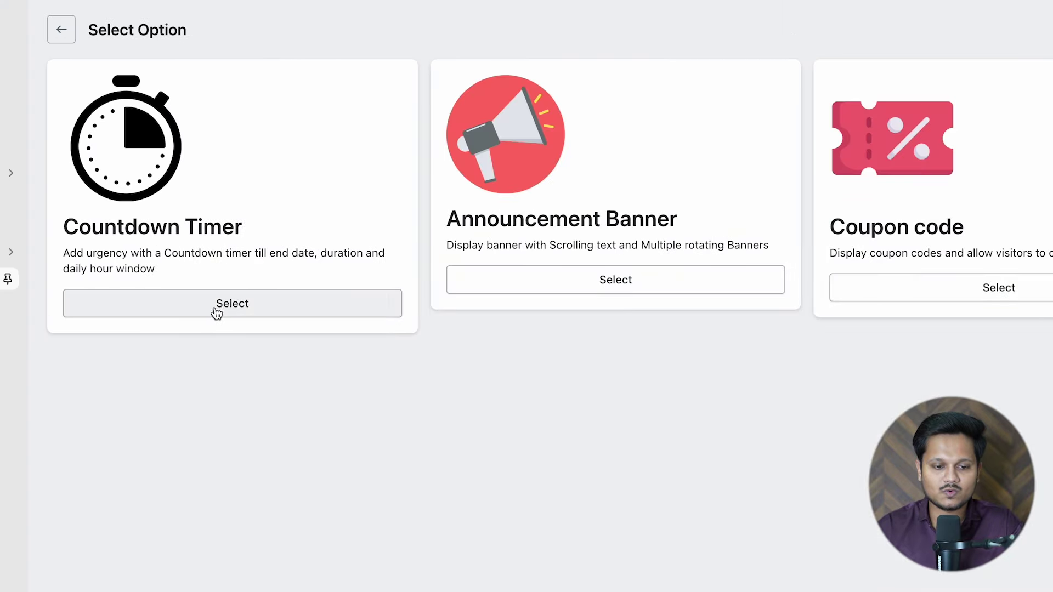
click(64, 303)
click(567, 307)
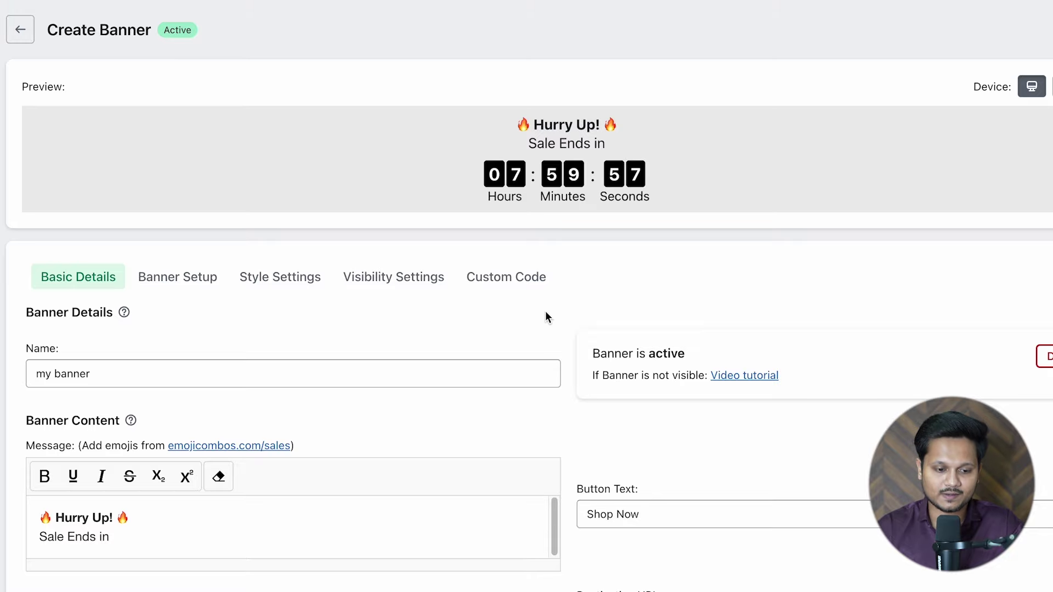
scroll(396, 298, down, 3)
triple_click(106, 246)
text(CountDown )
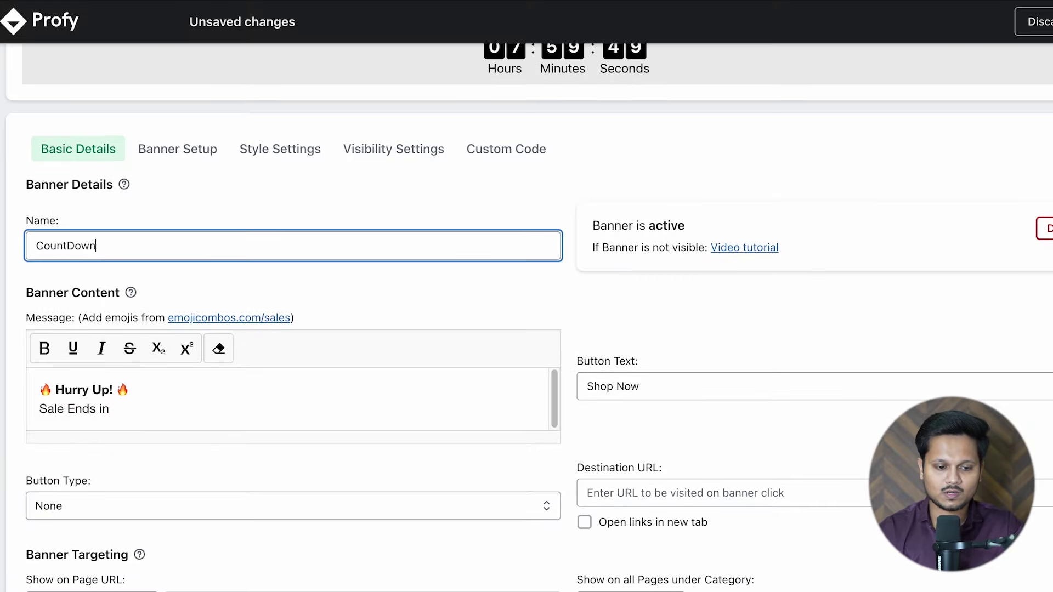
text(Timer)
scroll(515, 141, up, 3)
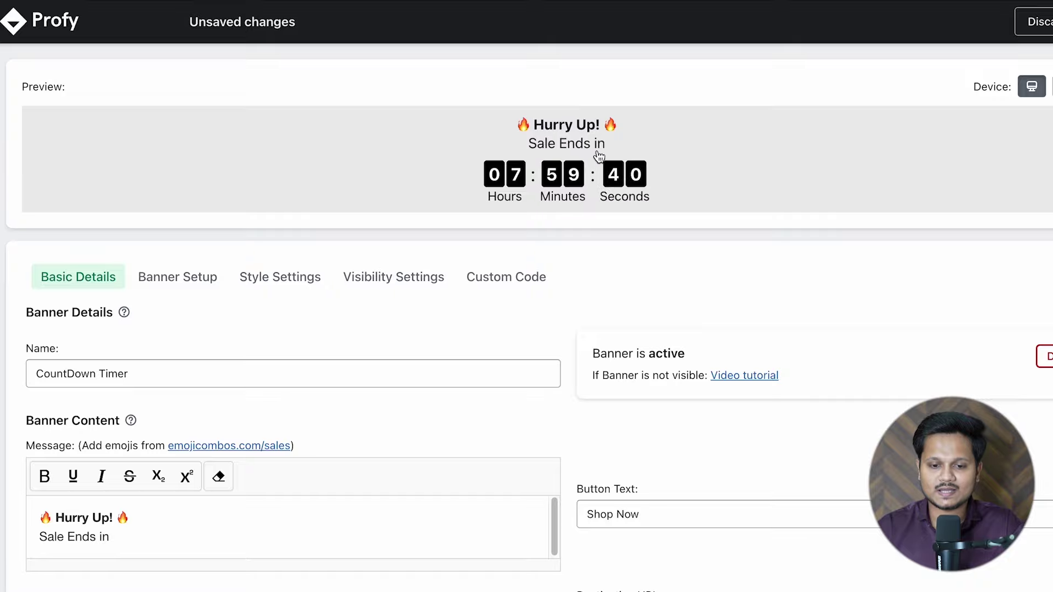
scroll(496, 441, down, 2)
drag(496, 441, 40, 430)
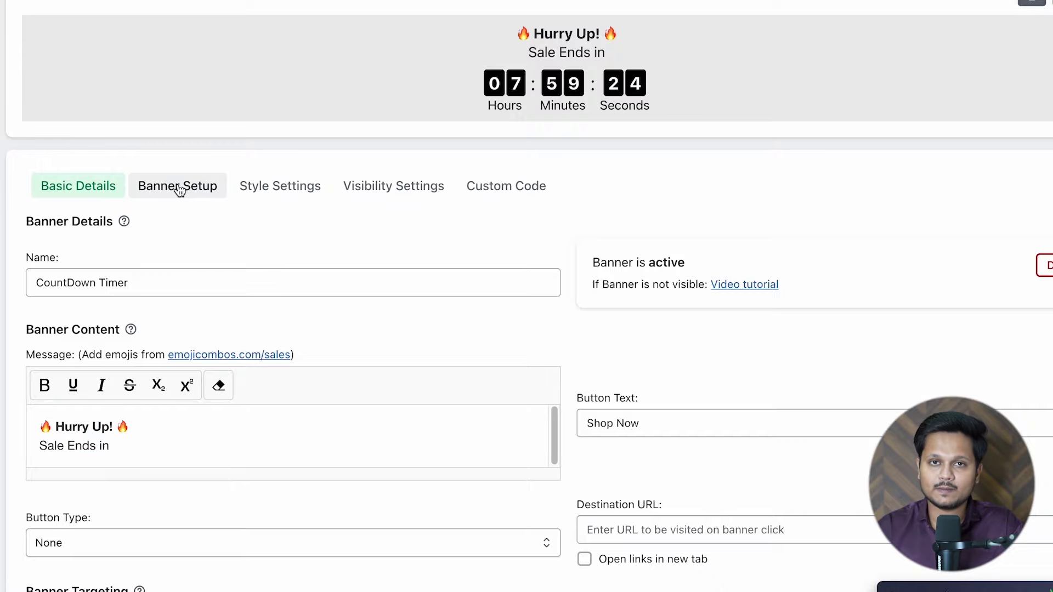
Review the banner's setup and style options, trying a light pink background then discarding it.
click(179, 190)
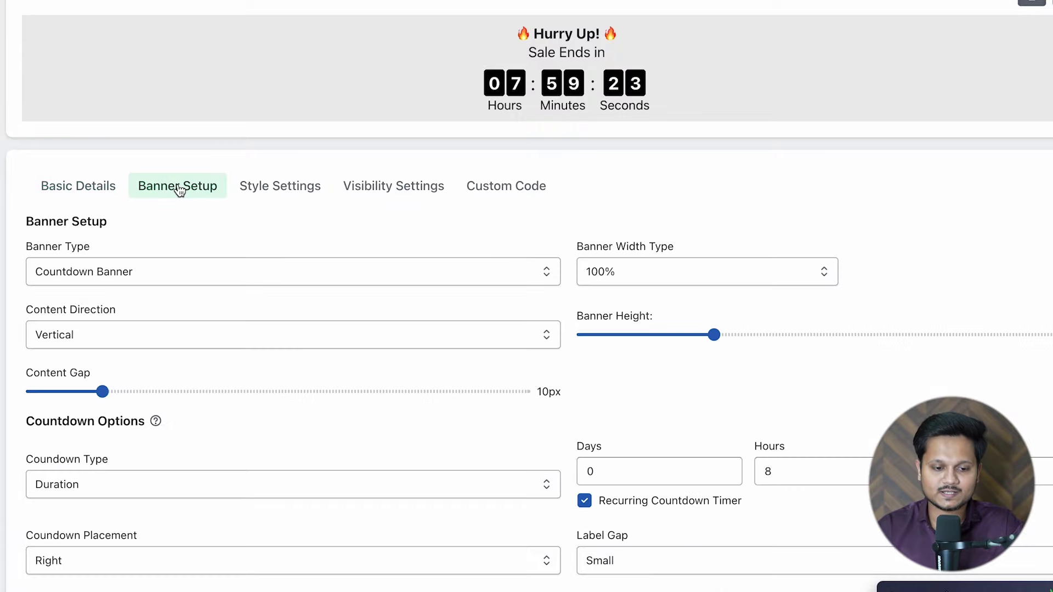
scroll(180, 190, down, 10)
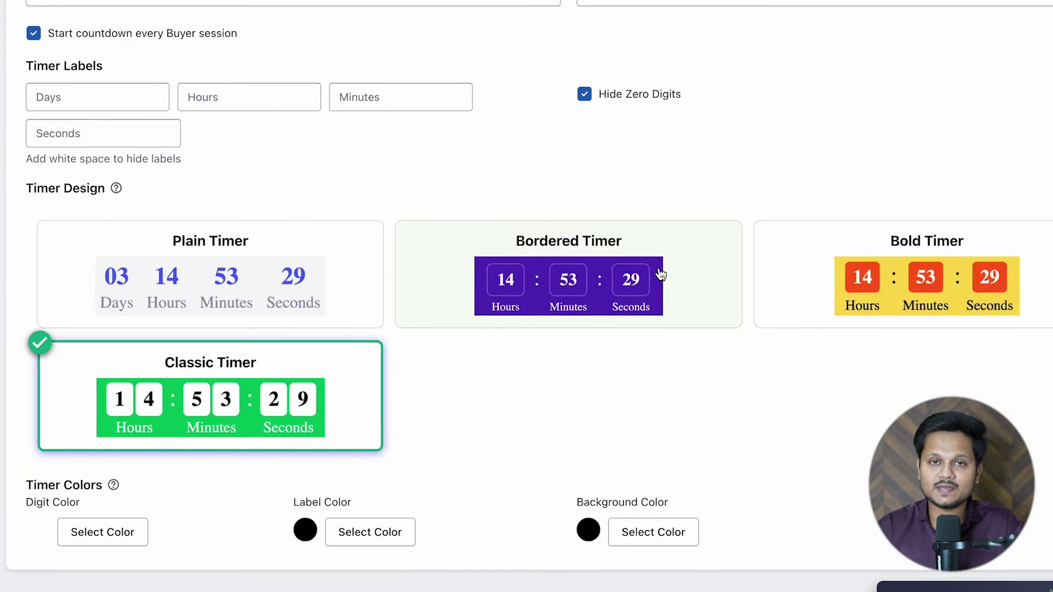
scroll(645, 305, up, 8)
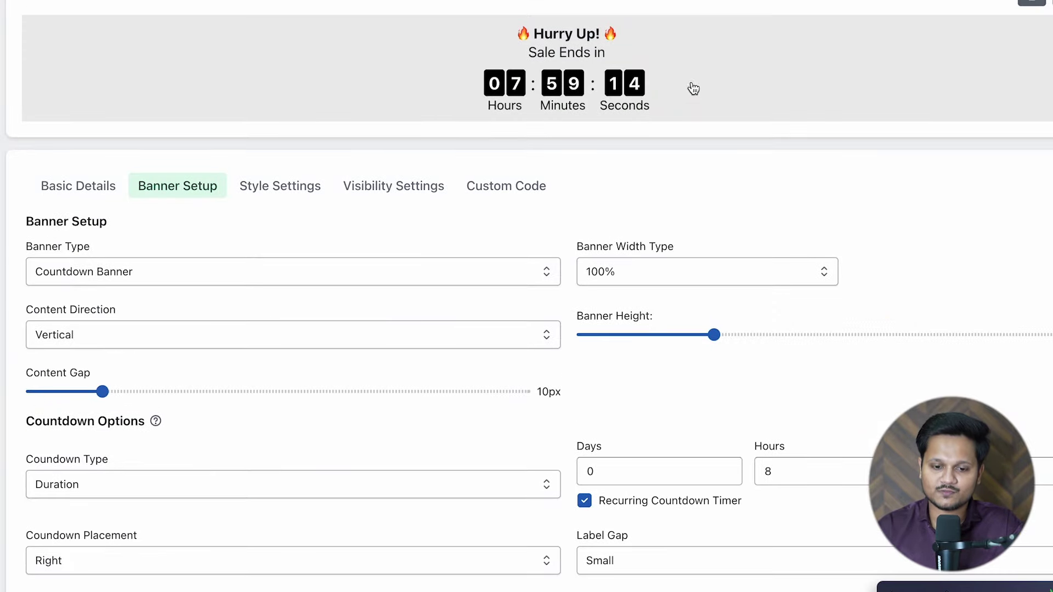
scroll(553, 274, down, 10)
scroll(658, 164, up, 10)
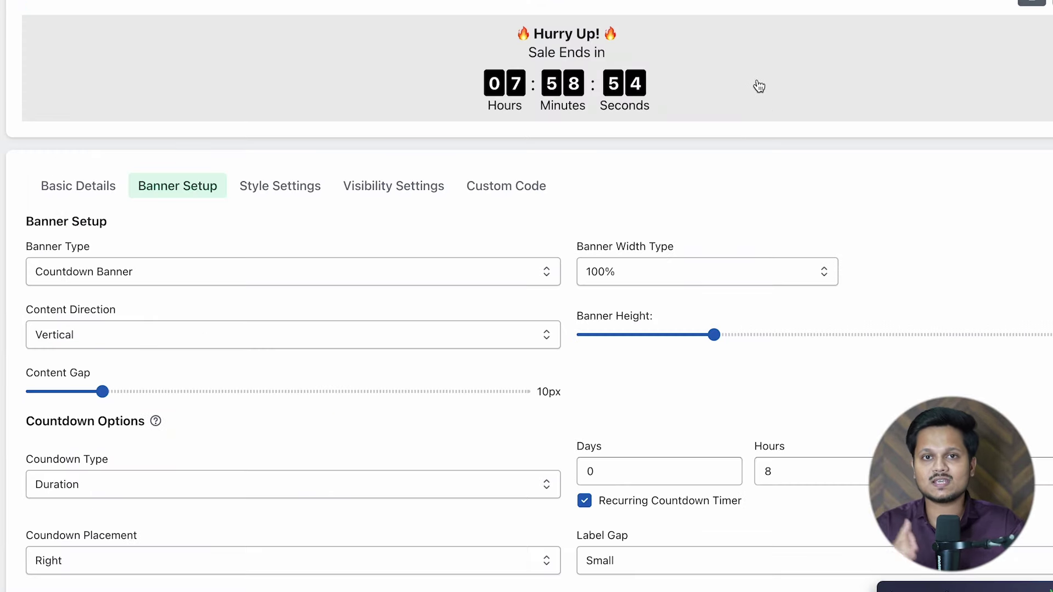
click(301, 189)
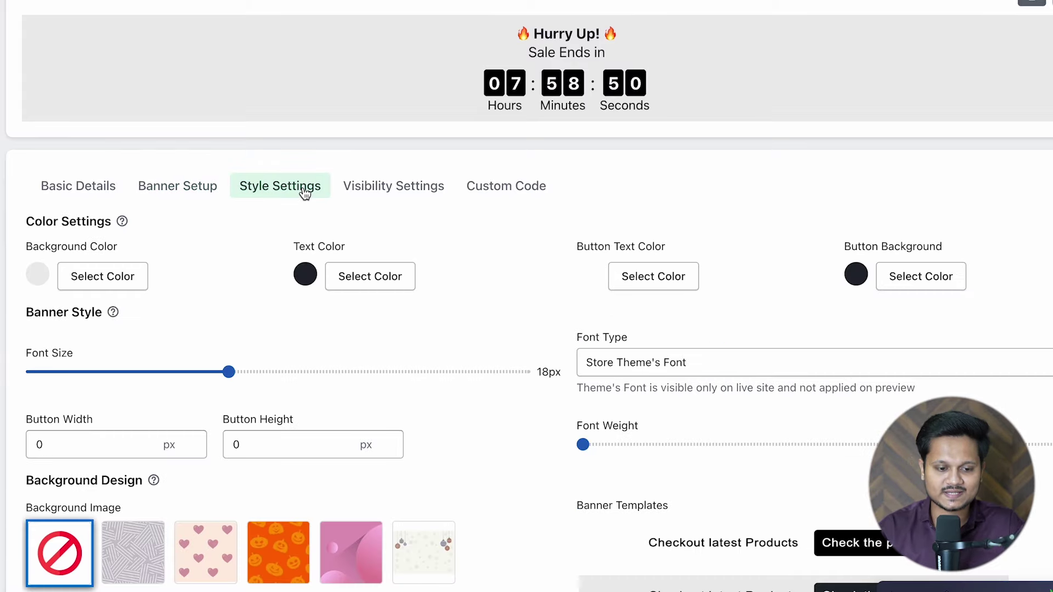
click(35, 274)
drag(65, 378, 26, 367)
key(Escape)
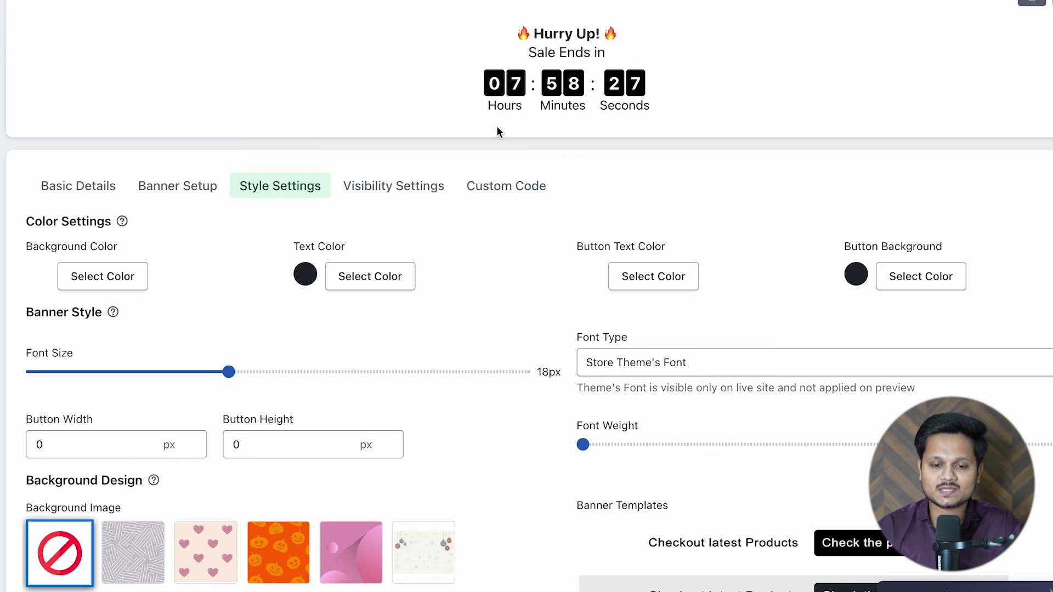
Set the banner's visibility start date hour to 4.
click(407, 196)
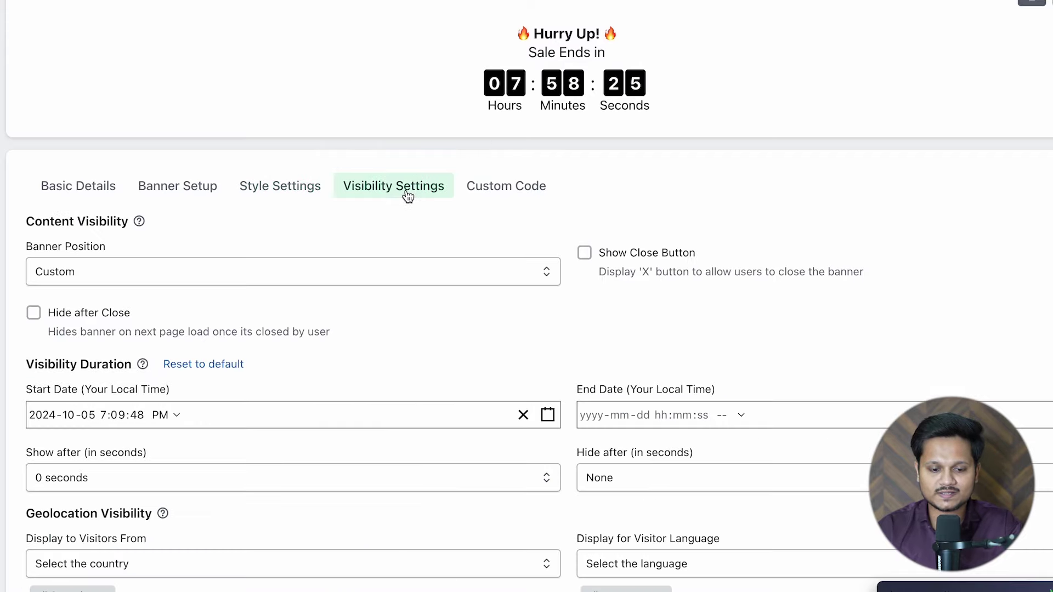
scroll(176, 359, down, 3)
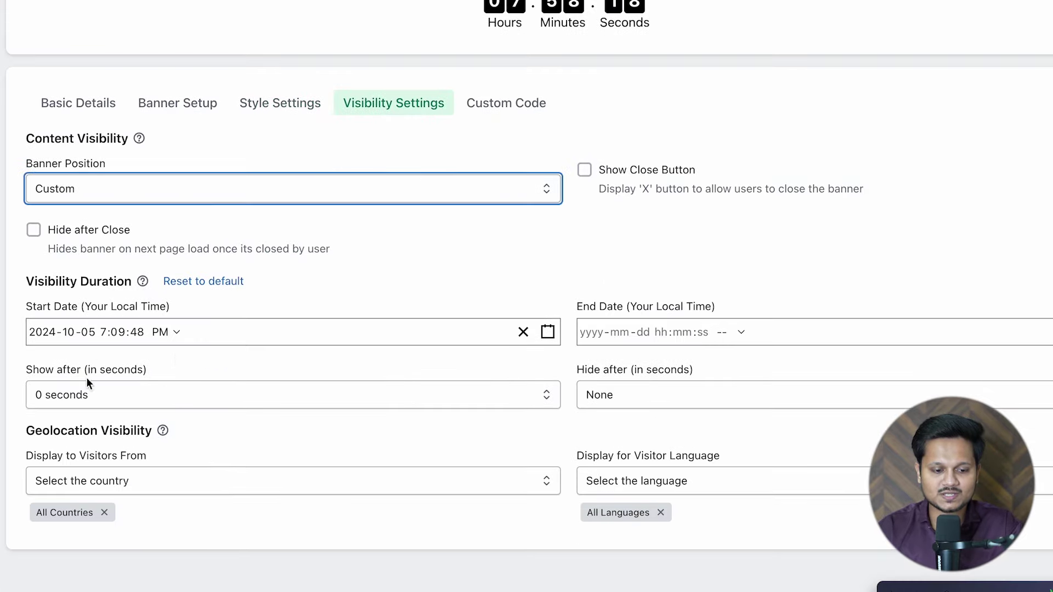
click(87, 332)
key(Escape)
text(4)
click(377, 275)
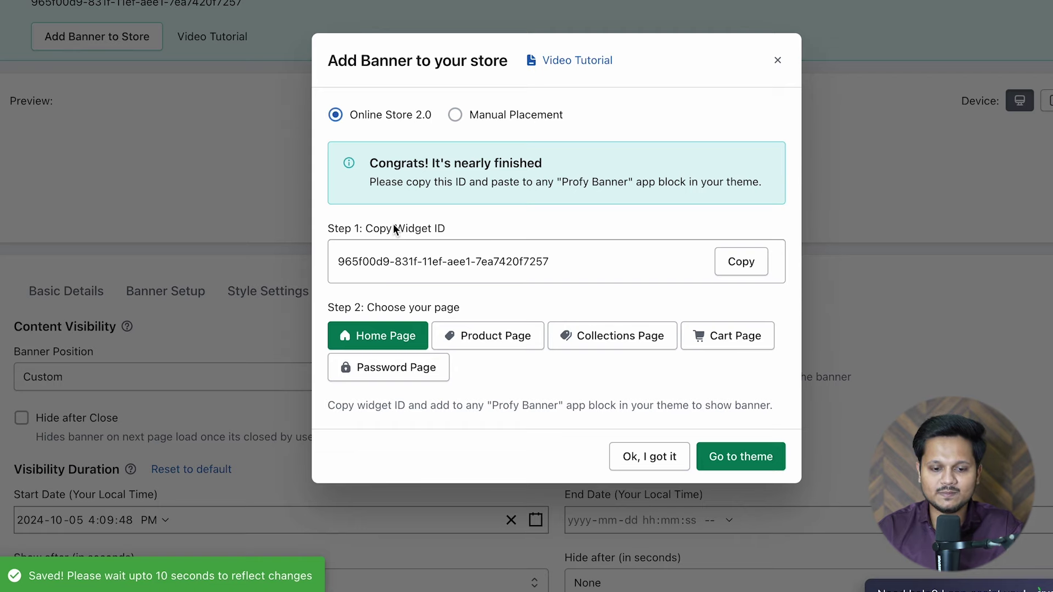
Copy the banner's Widget ID into the Profy Banner Block's Widget ID field and save.
drag(392, 228, 525, 229)
click(741, 262)
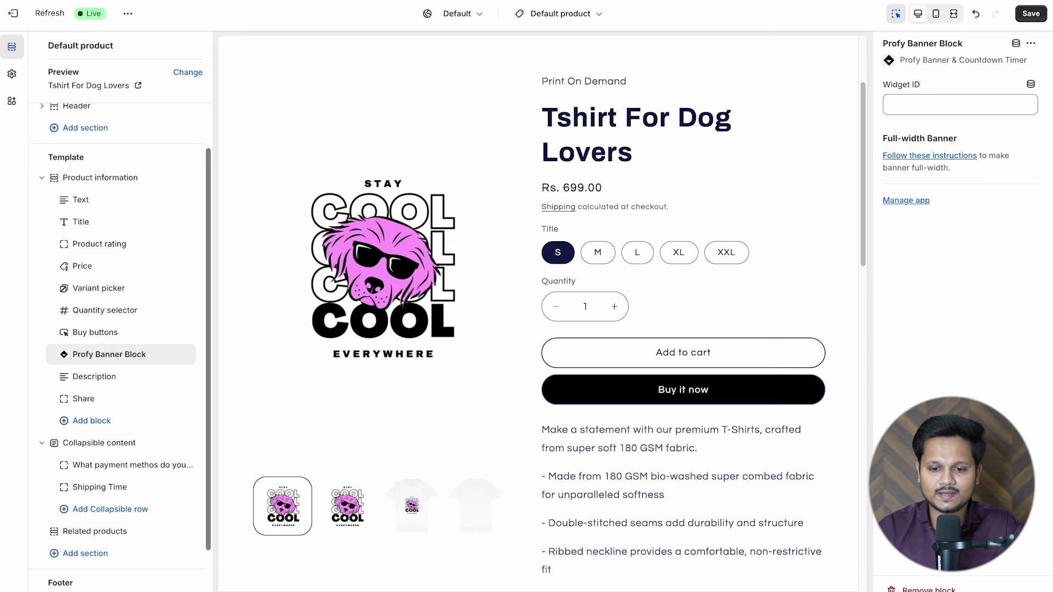
click(920, 103)
right_click(921, 106)
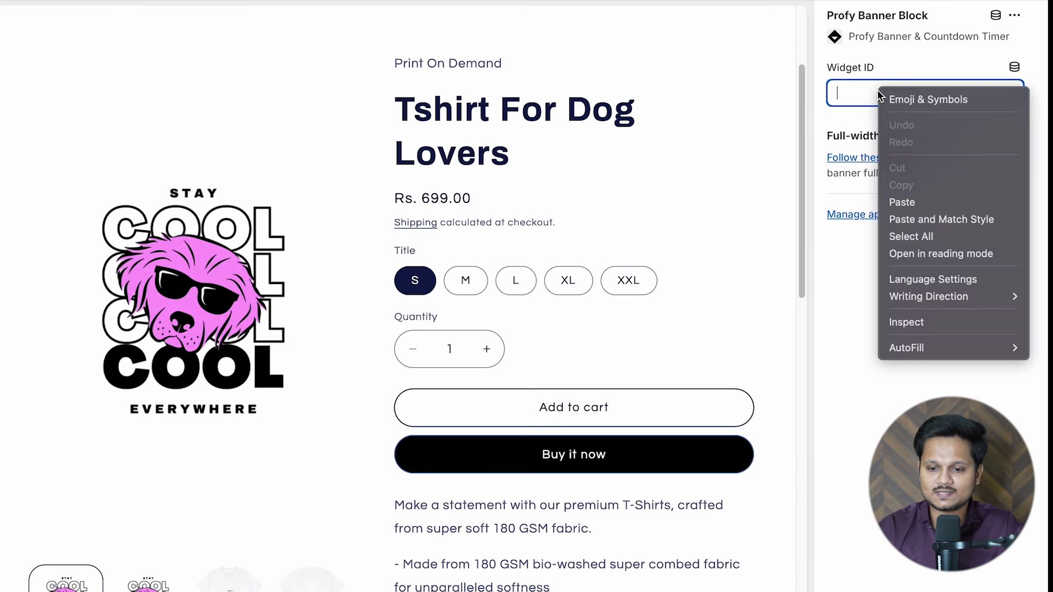
click(902, 201)
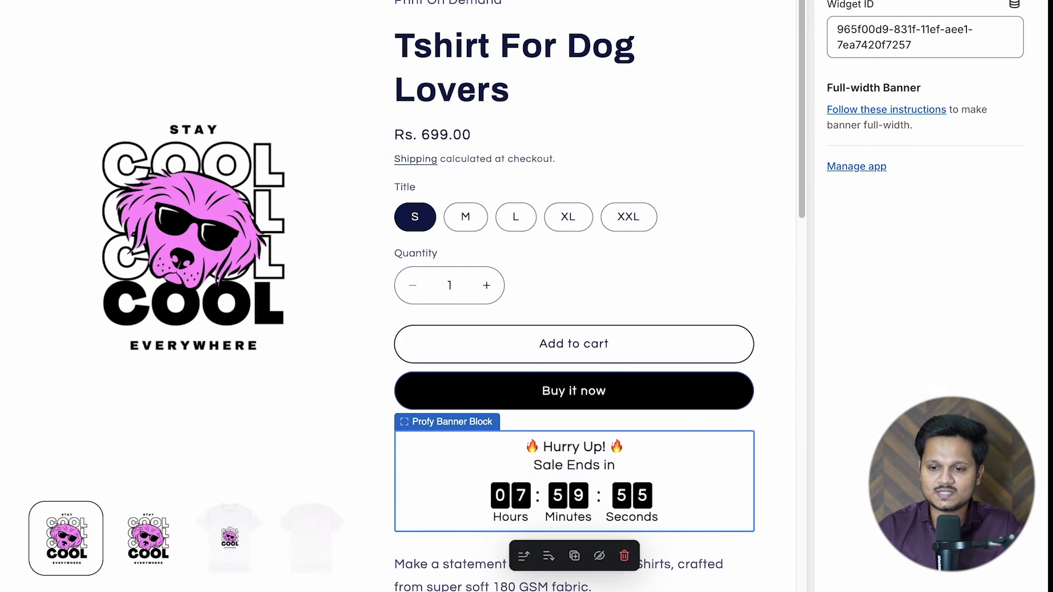
click(1018, 24)
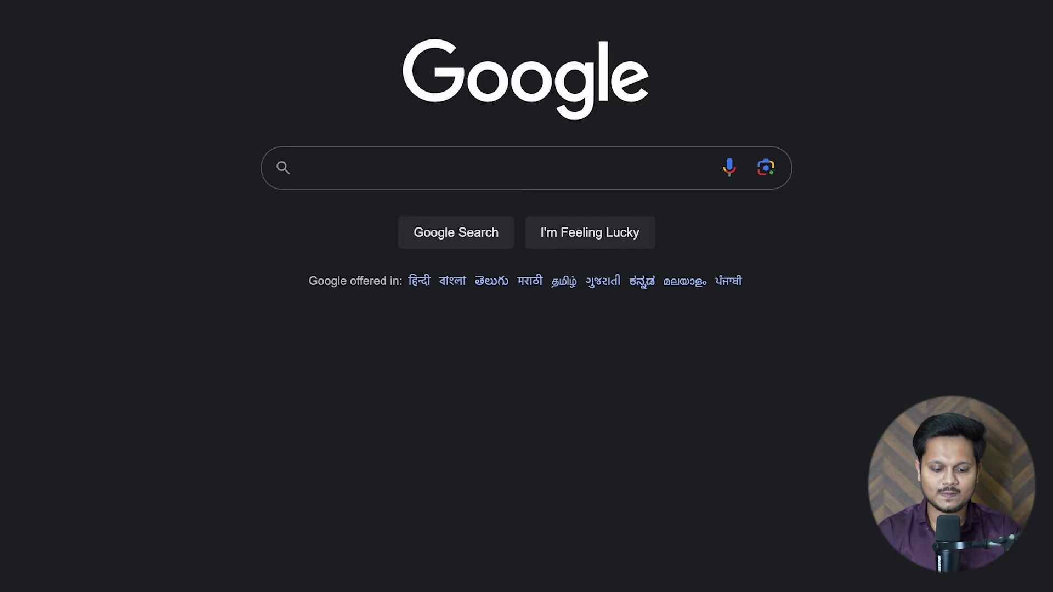
Search Google for 'trust badges' and browse the image results.
text(trsut)
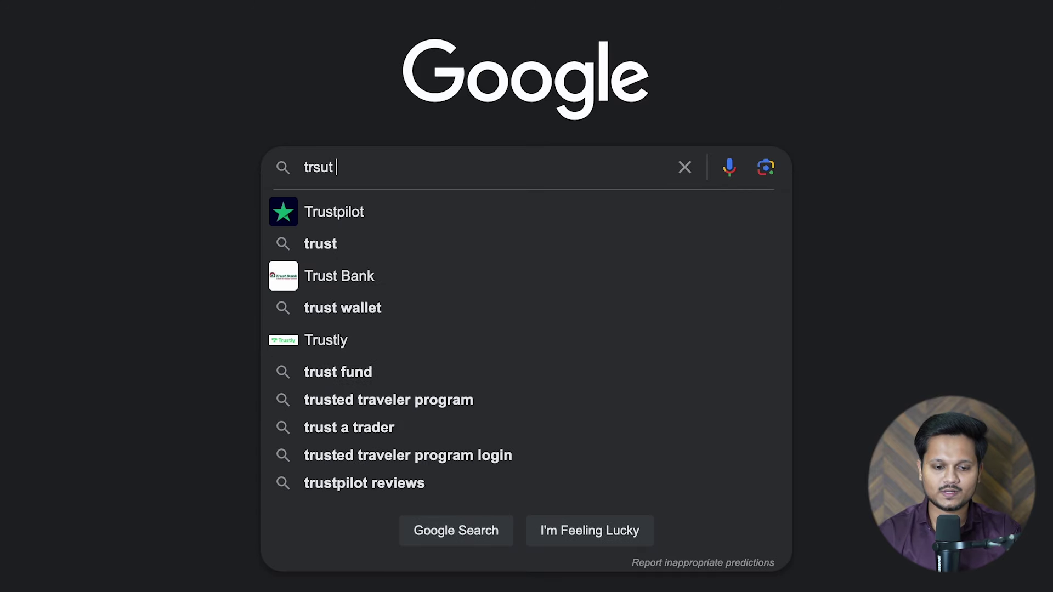
key(BackSpace)
key(BackSpace)
text(ust badges)
key(Return)
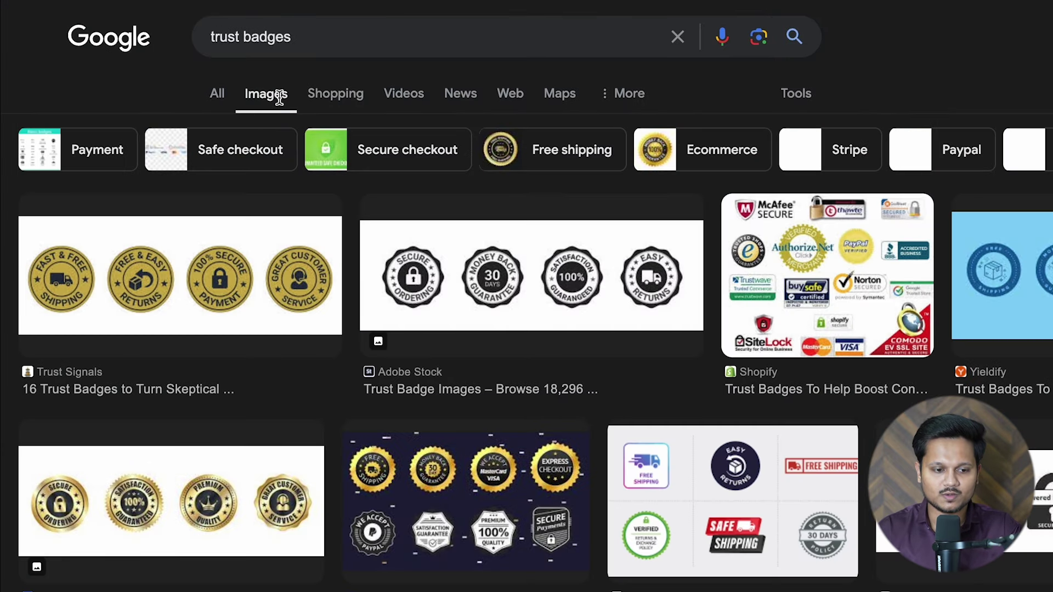
scroll(617, 320, down, 3)
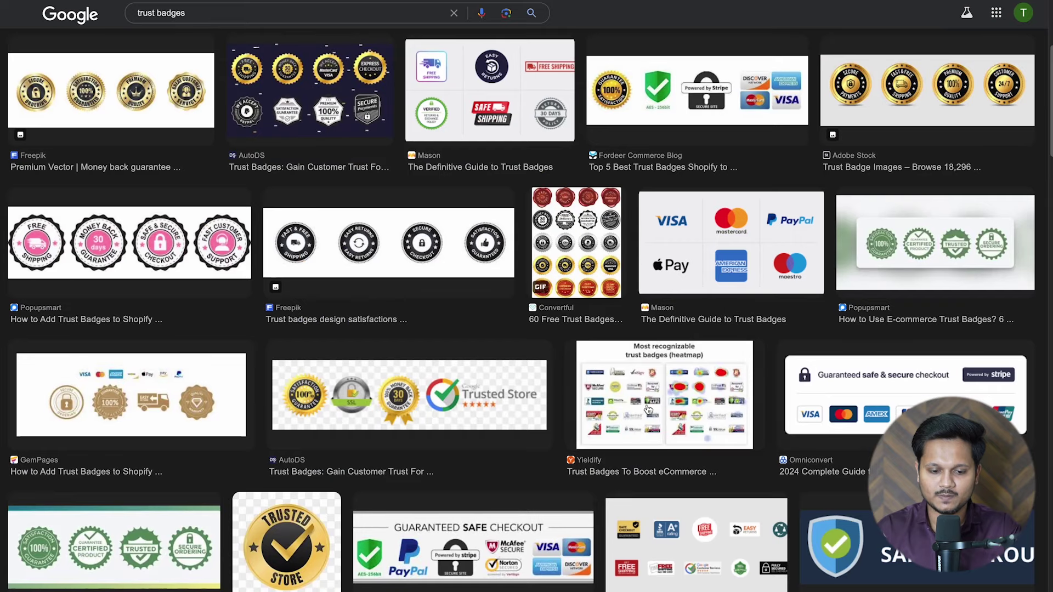
scroll(617, 320, up, 3)
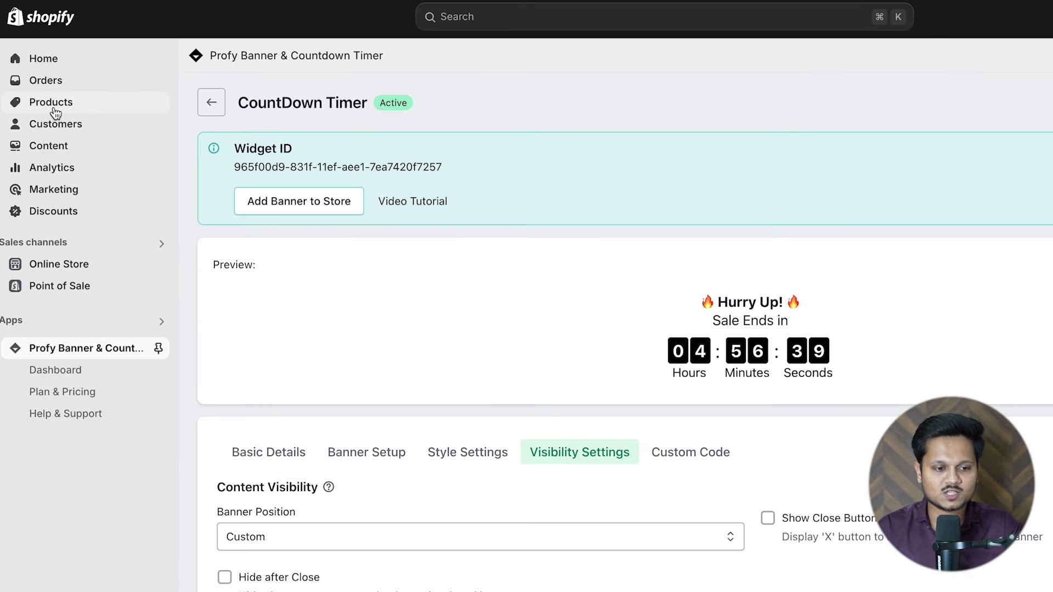
Upload the trust badge banner image to the top of the Tshirt For Dog Lovers description and save.
click(54, 108)
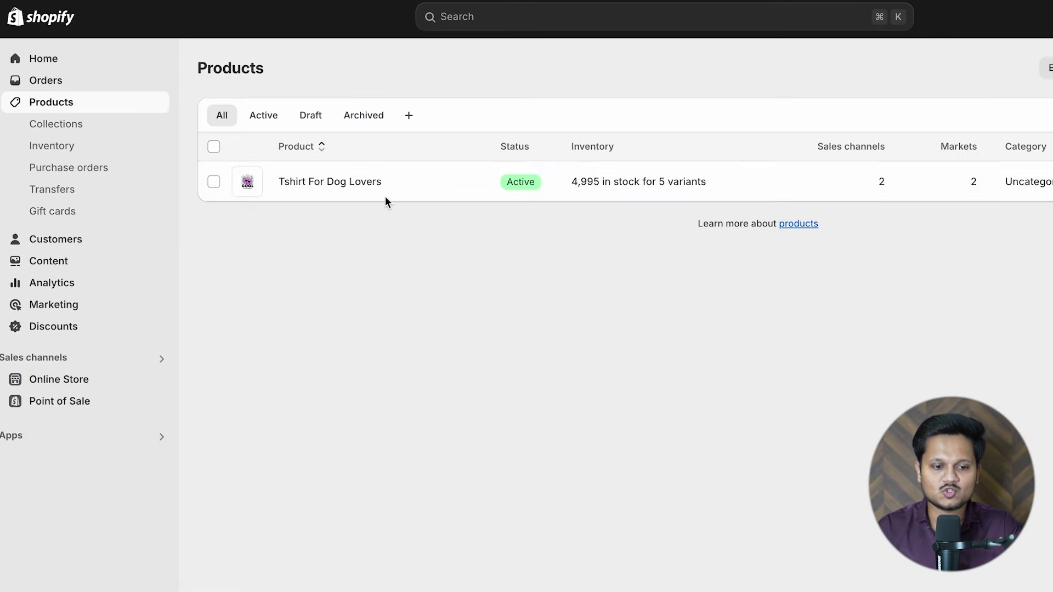
click(338, 196)
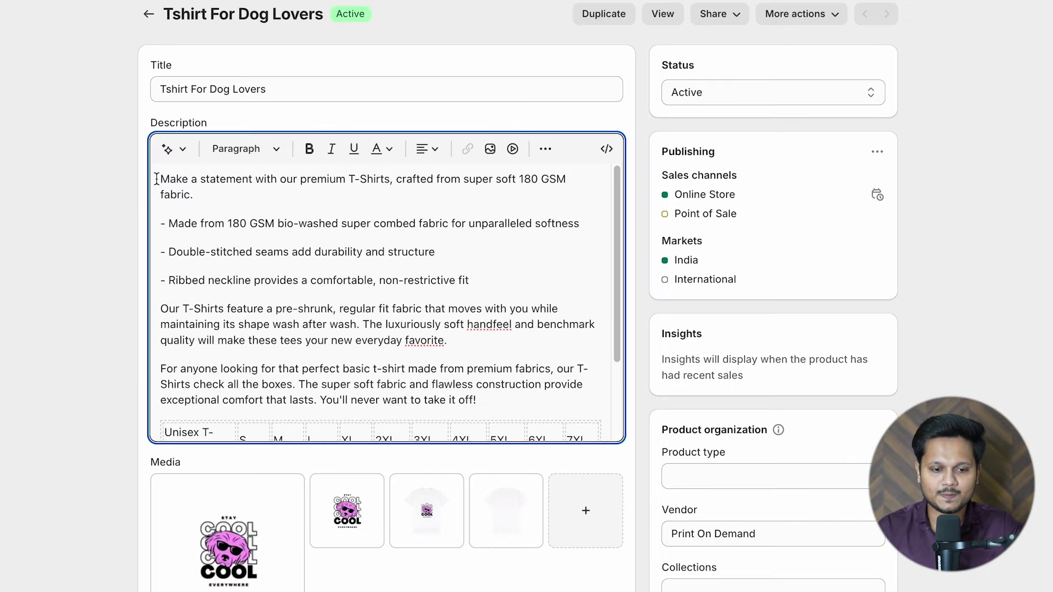
click(159, 179)
key(Return)
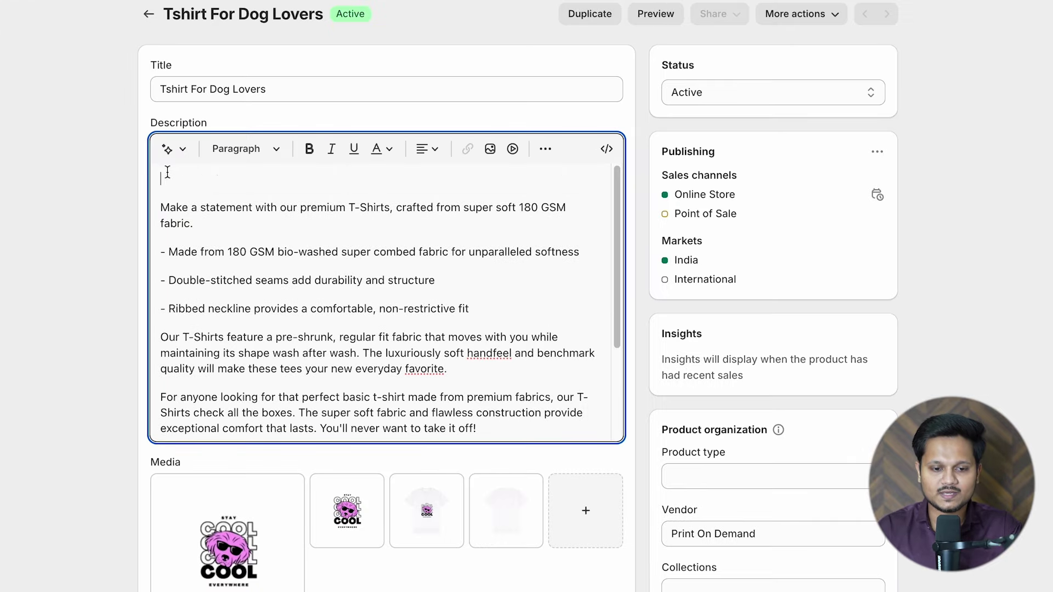
click(490, 151)
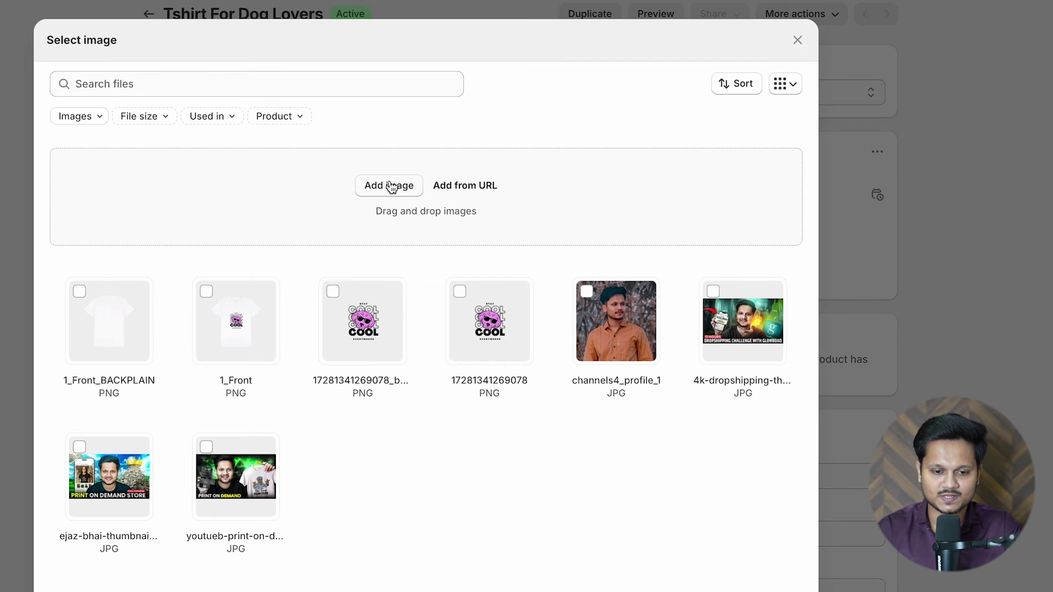
click(379, 186)
click(993, 561)
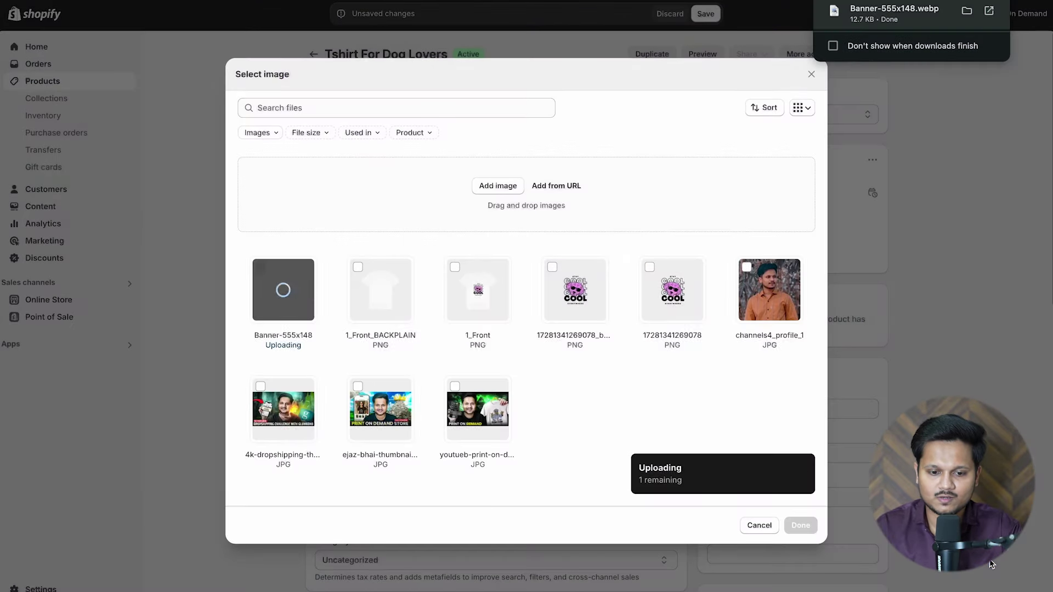
click(799, 524)
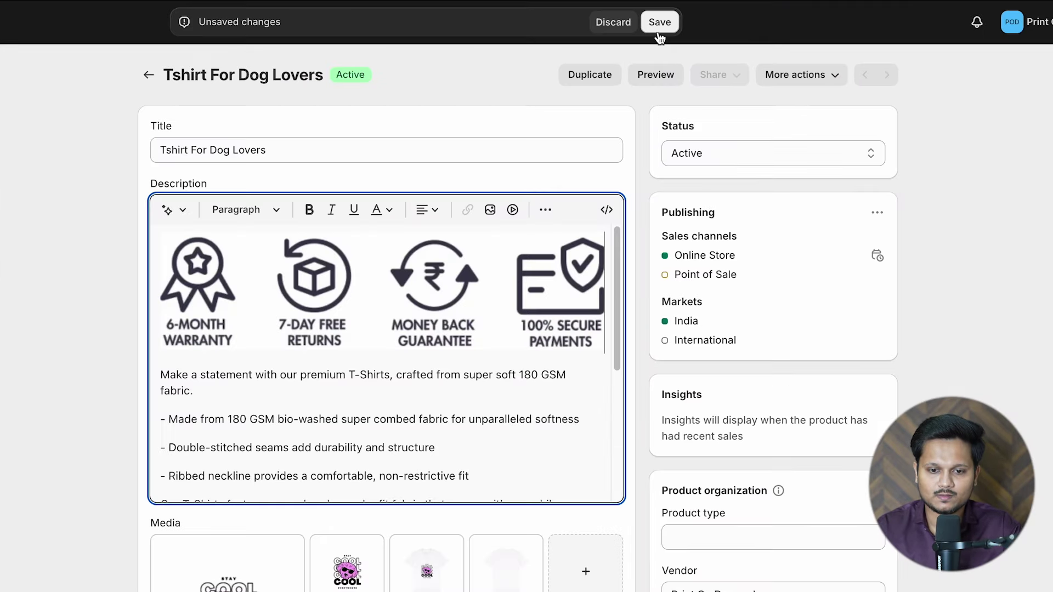
click(658, 22)
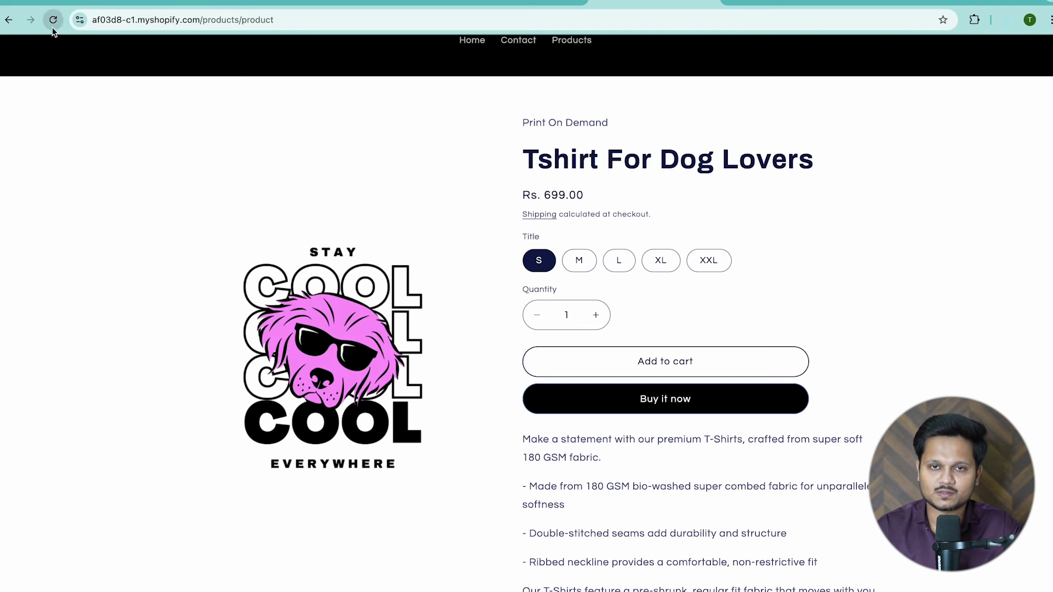
Centre-align the badge image in the description and save.
click(53, 19)
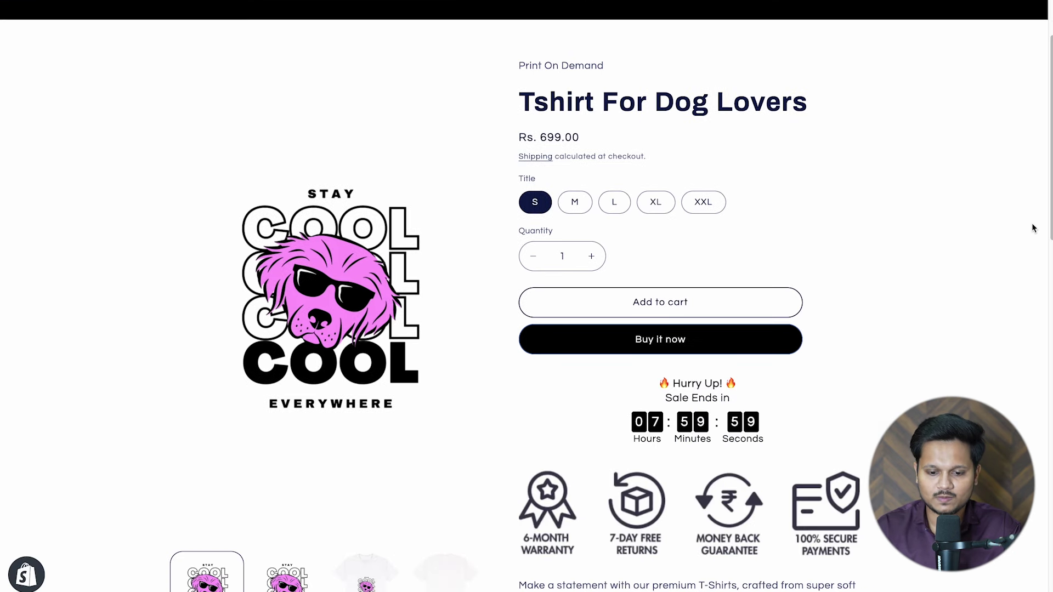
scroll(1035, 287, down, 2)
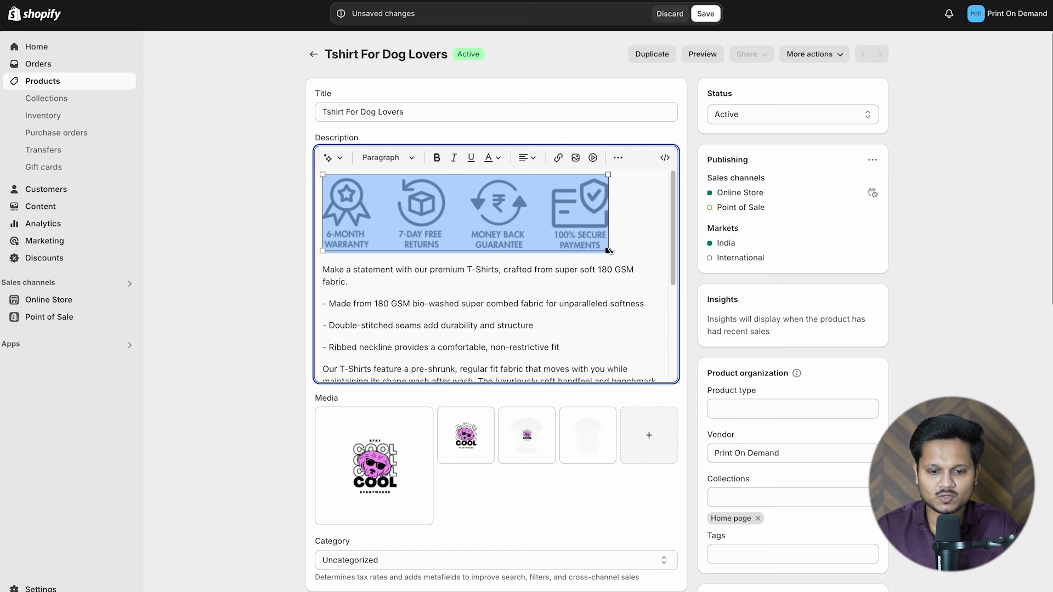
click(444, 205)
click(530, 153)
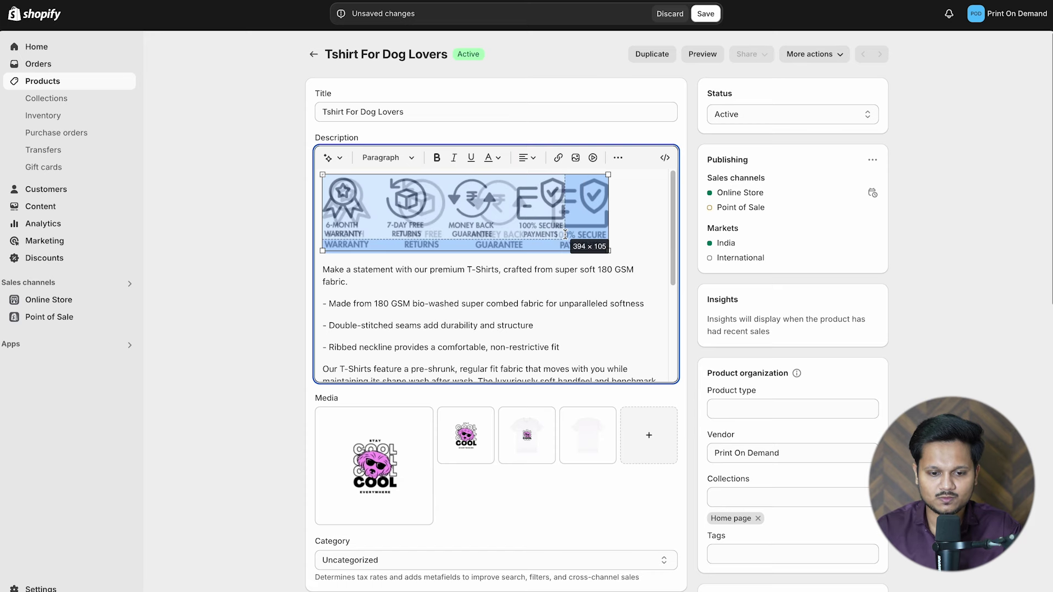
click(437, 249)
click(659, 13)
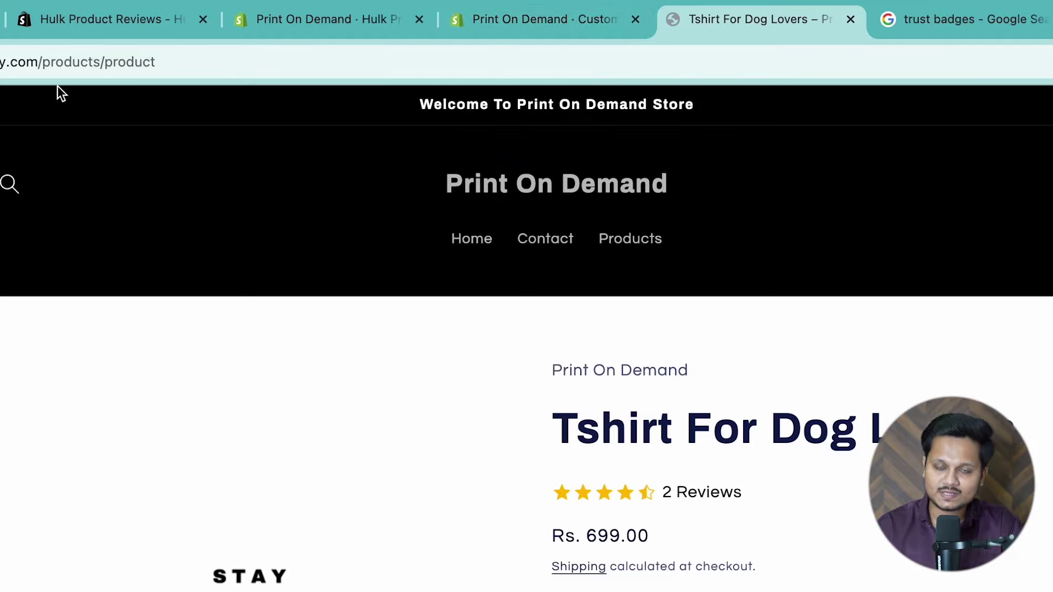
Set channels4_profile (1).jpg as the store favicon in the theme settings.
click(31, 32)
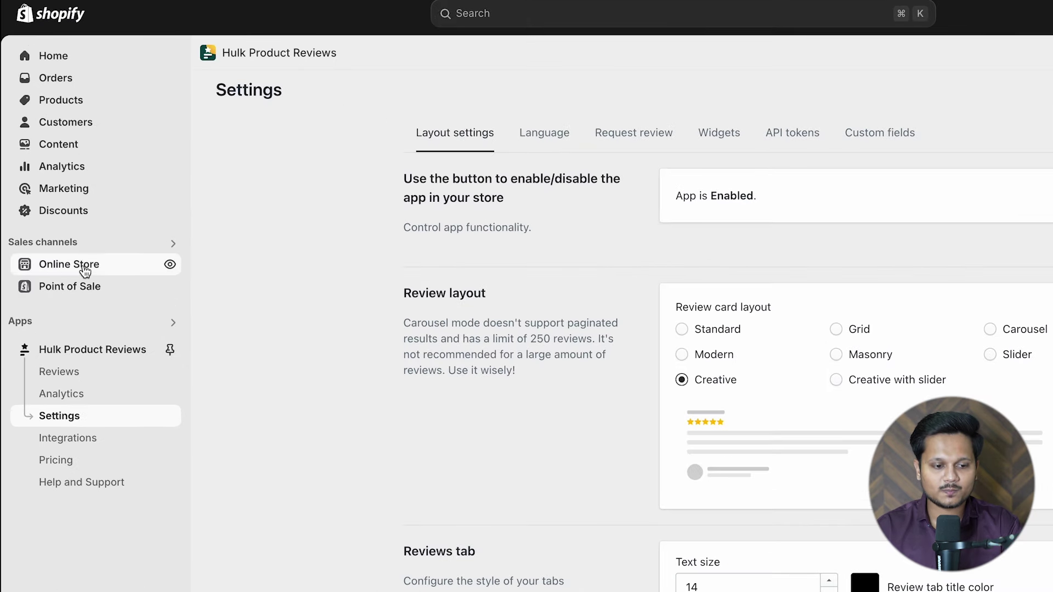
click(82, 265)
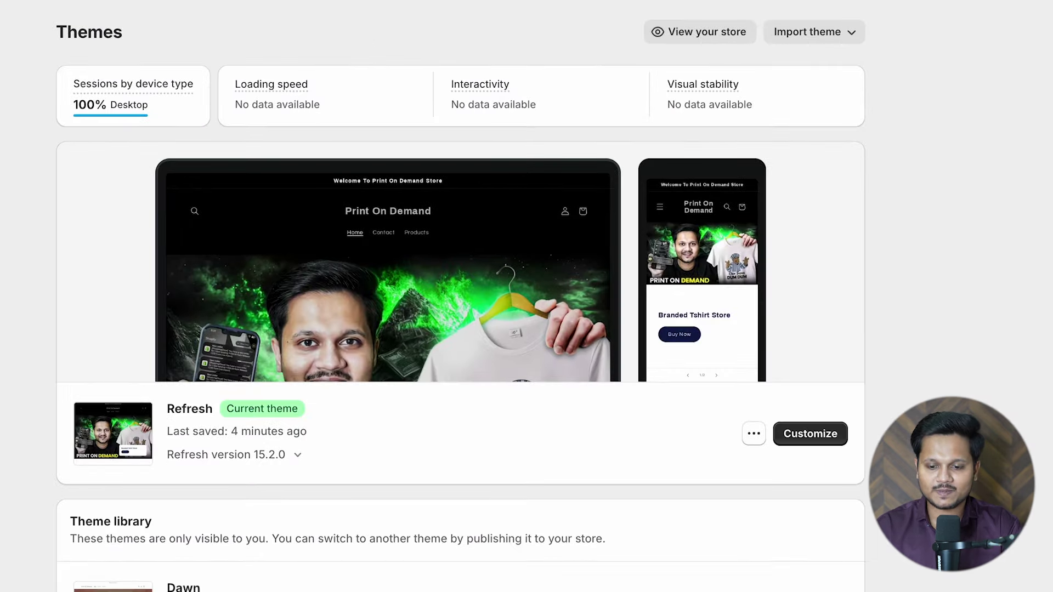
click(810, 434)
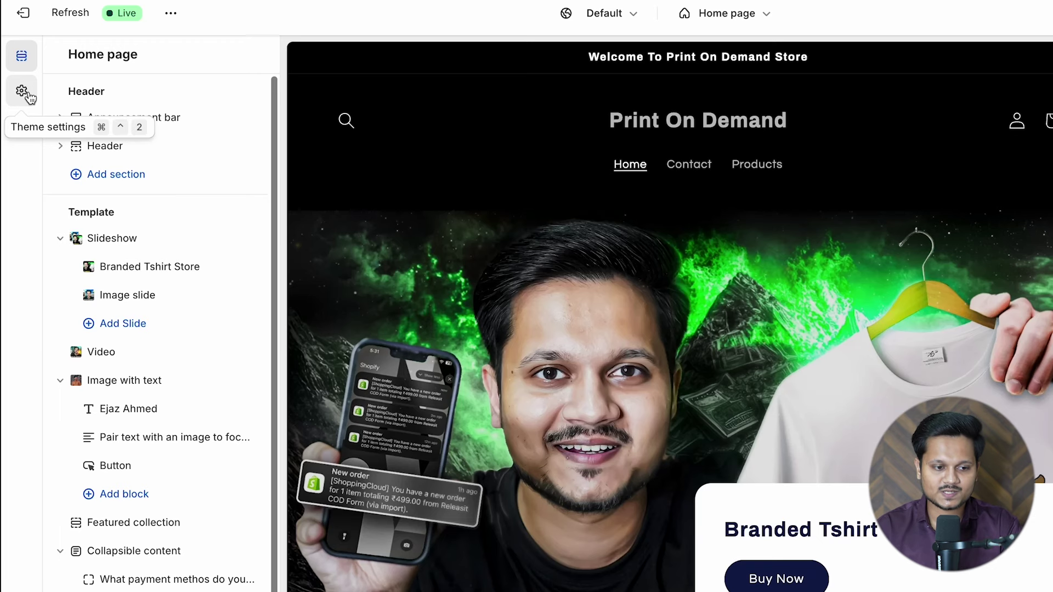
click(30, 98)
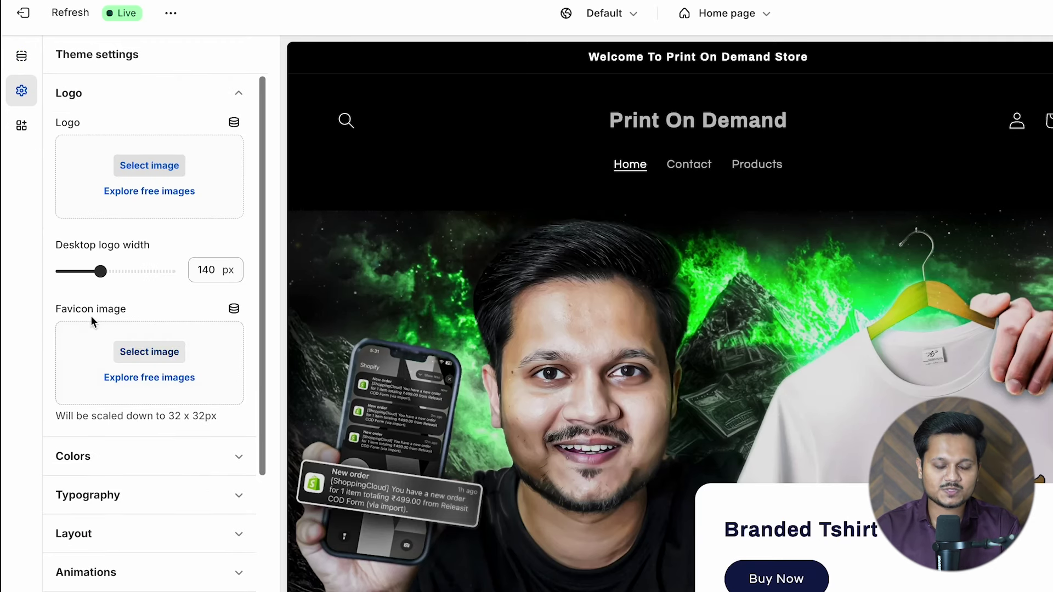
click(147, 352)
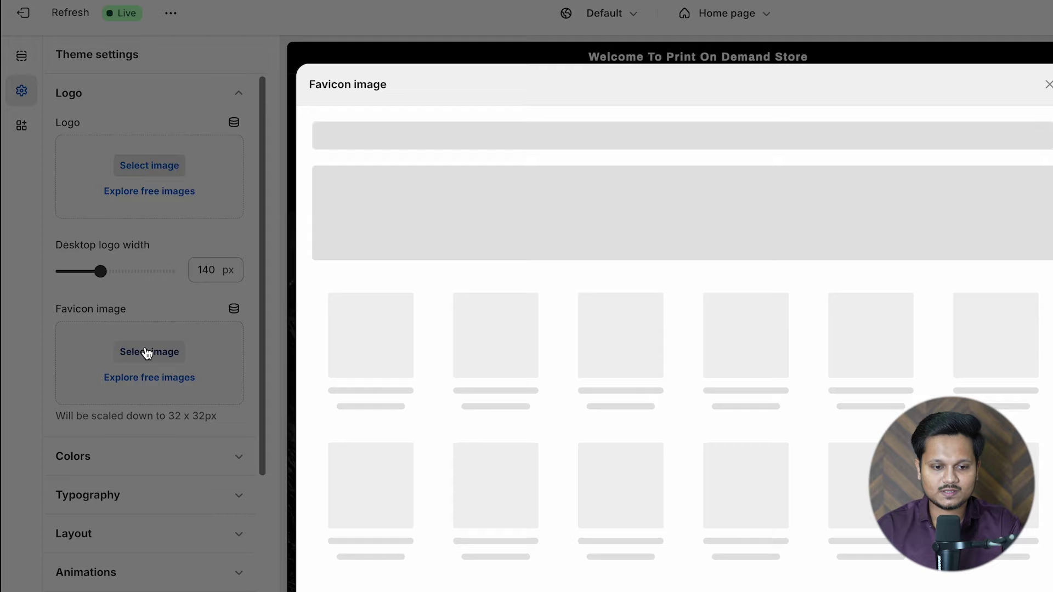
click(533, 187)
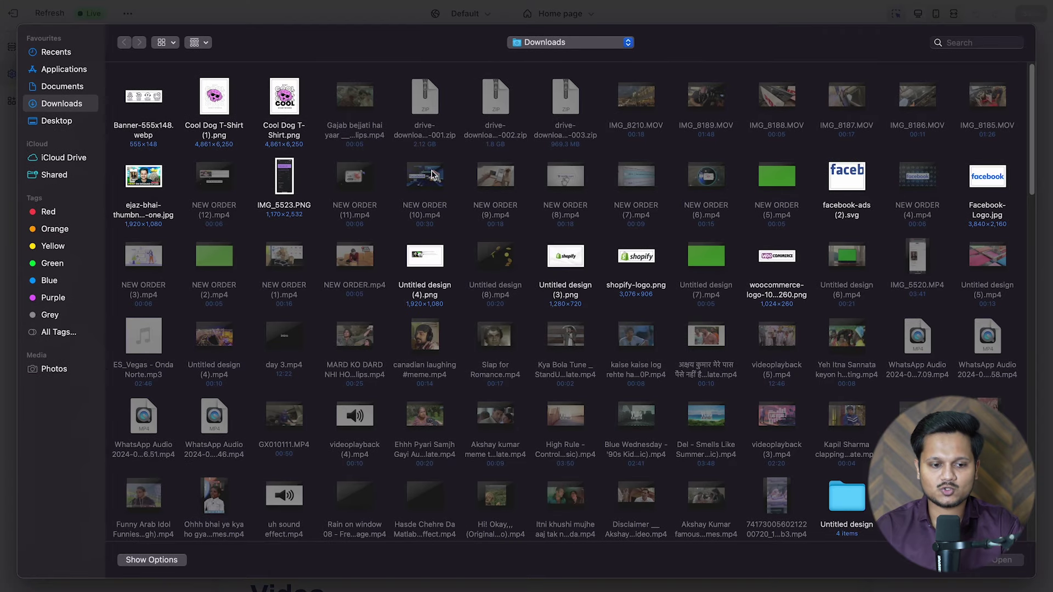
scroll(507, 330, down, 20)
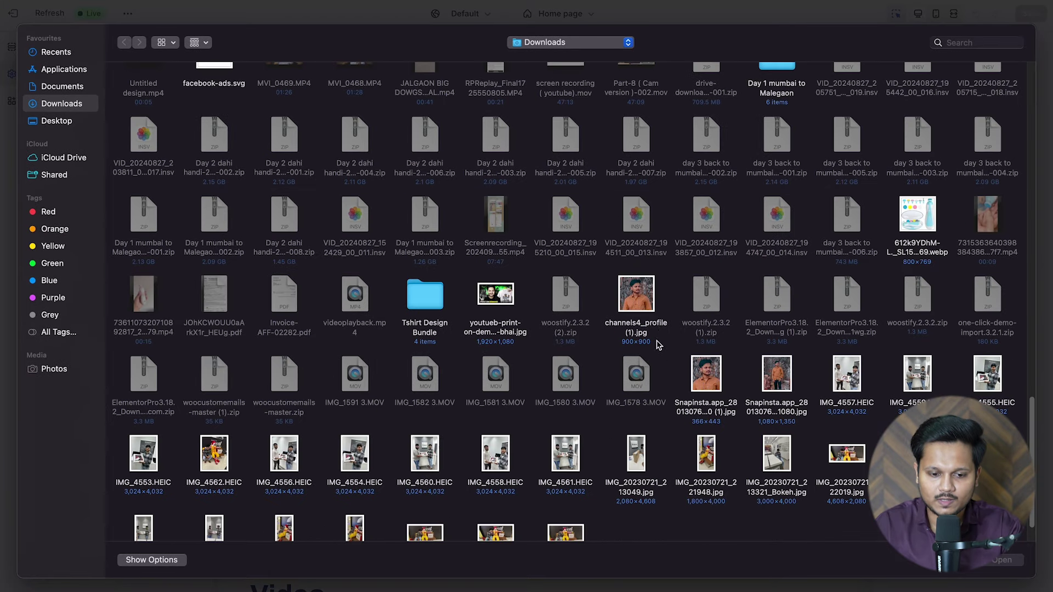
click(636, 296)
click(1001, 559)
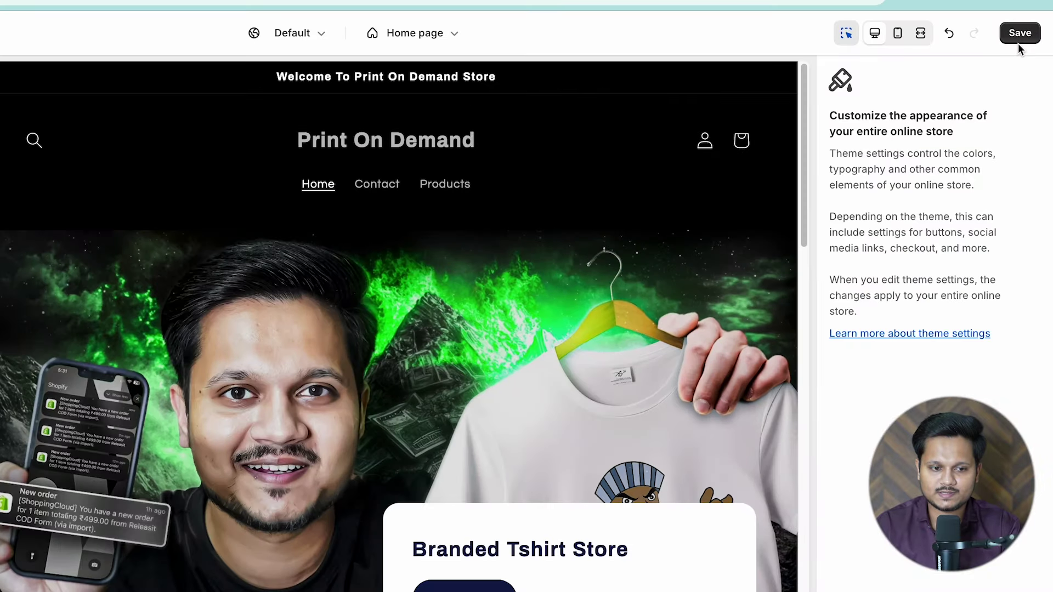
Reload the dog-lover T-shirt page to see the favicon and buy it now.
click(243, 22)
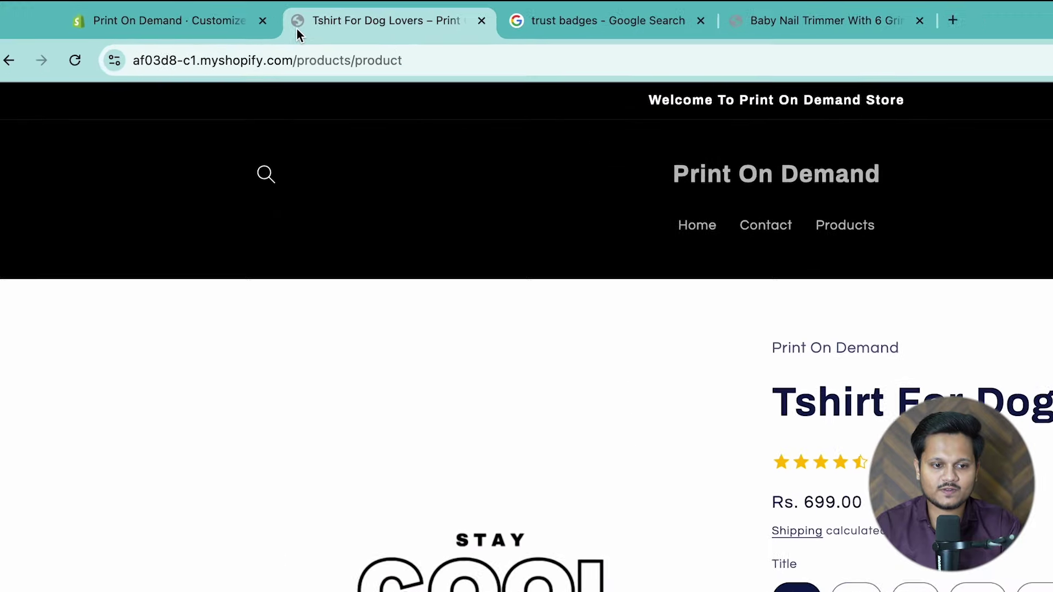
click(91, 64)
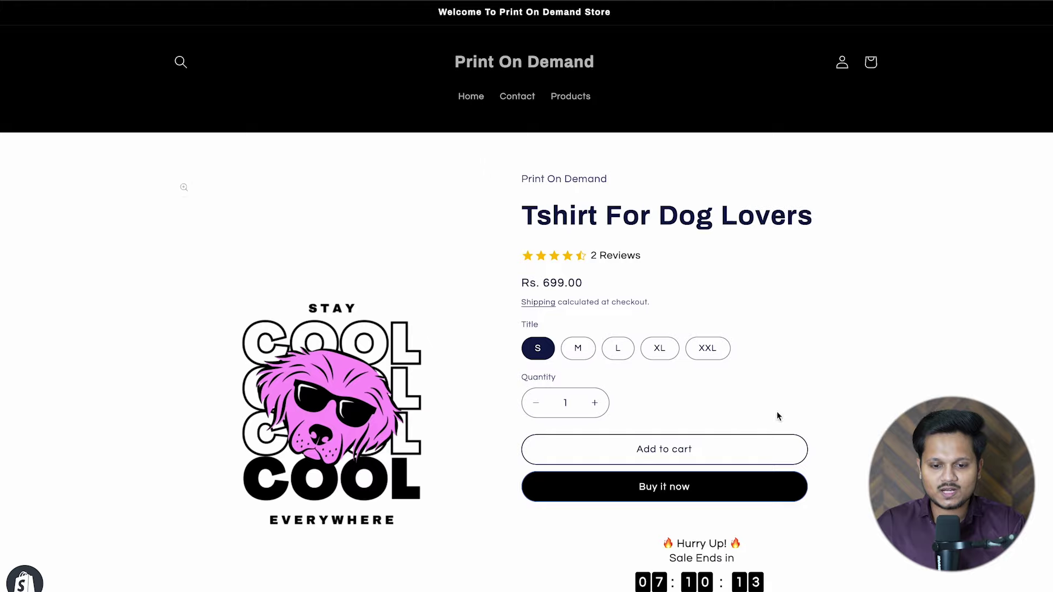
click(665, 493)
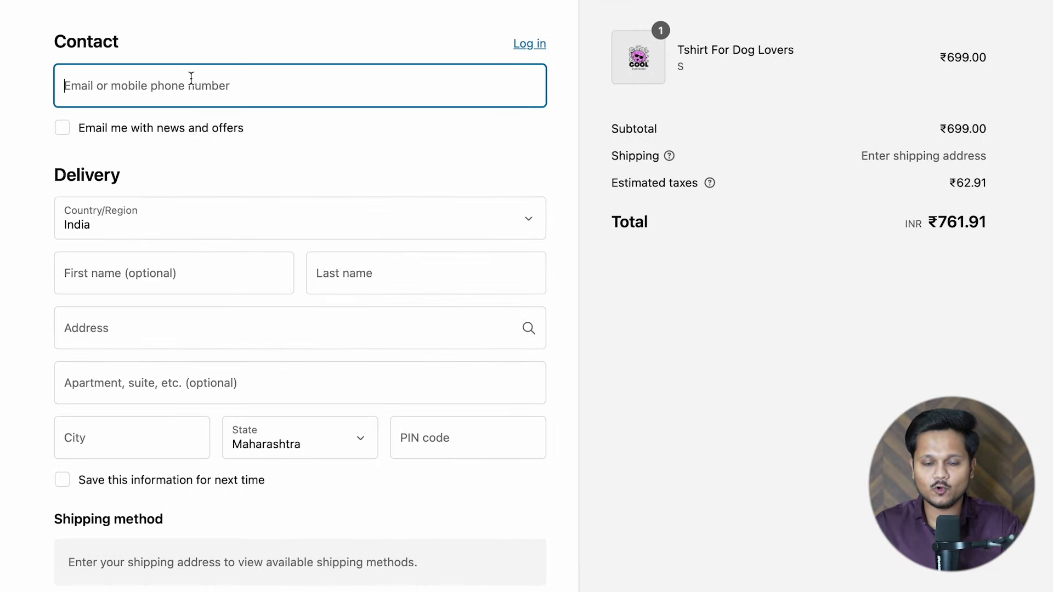
Inspect the checkout form's contact and address fields.
click(137, 80)
click(189, 105)
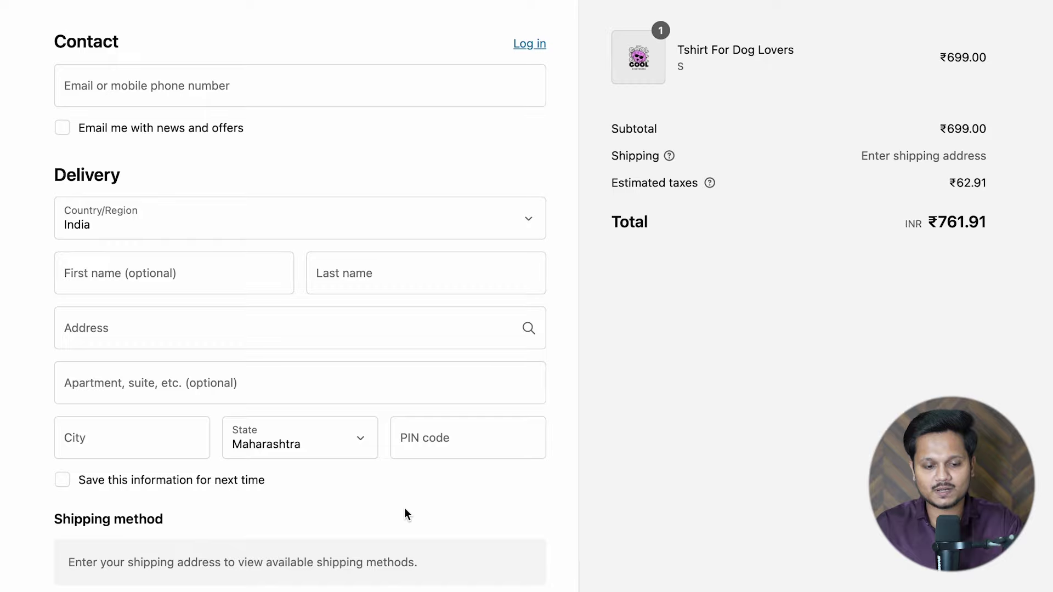
scroll(347, 523, down, 5)
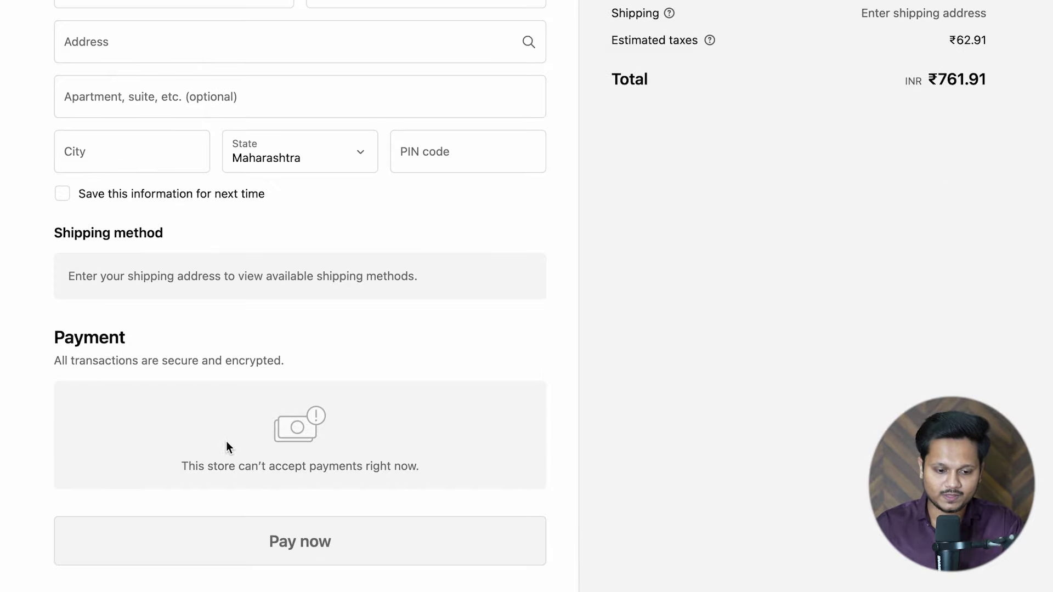
scroll(348, 500, up, 4)
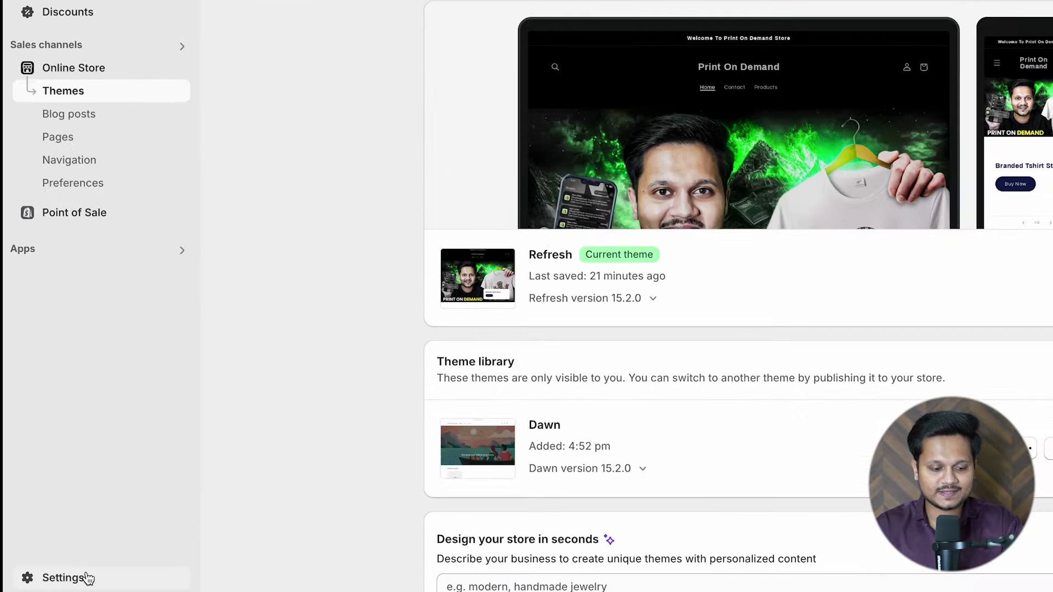
Set the shipping address phone number to Required in Checkout settings and save.
click(88, 578)
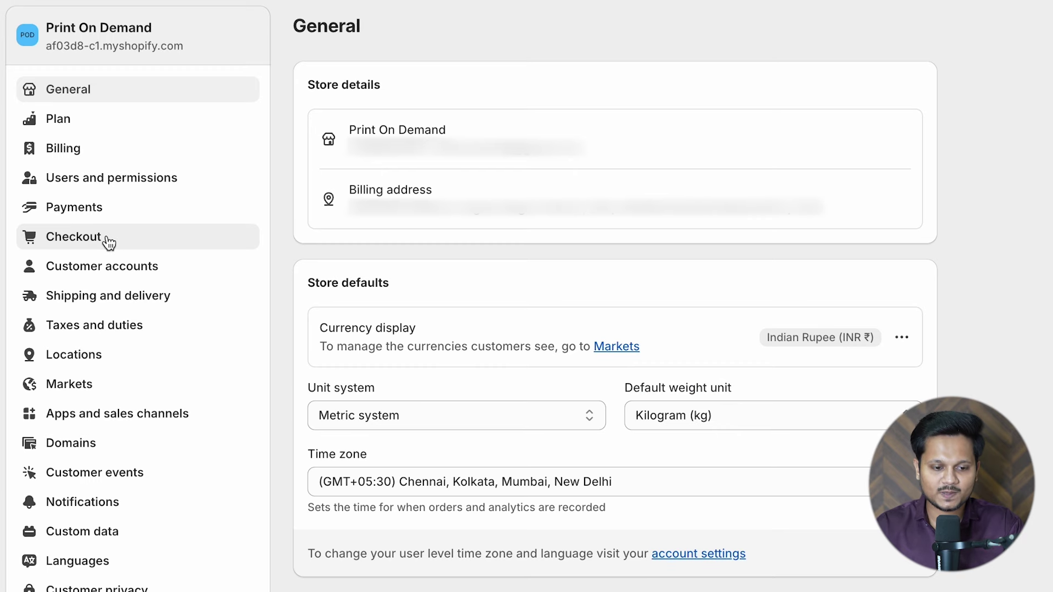
click(108, 247)
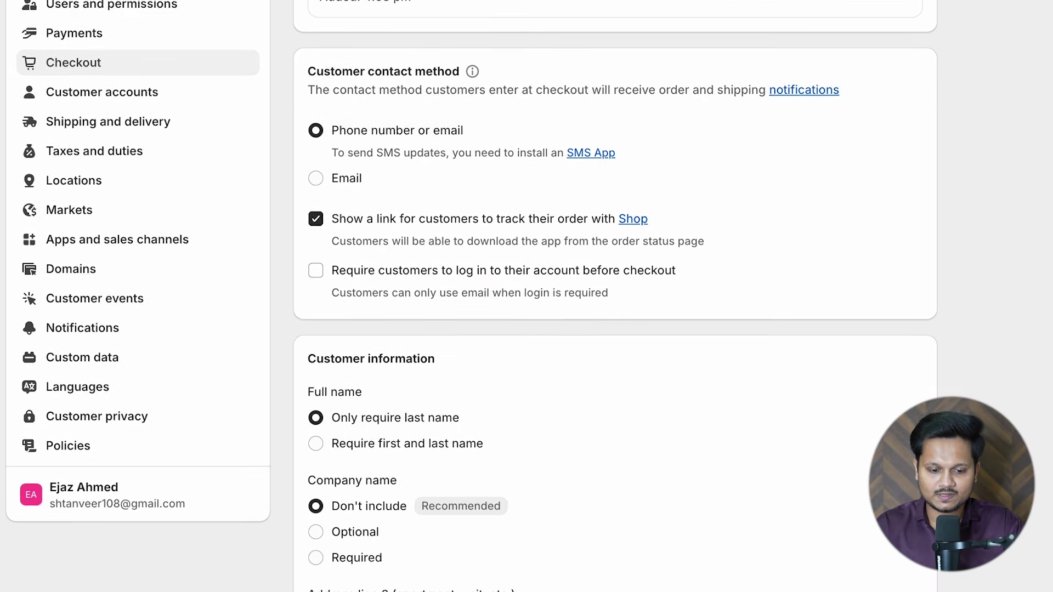
scroll(594, 321, down, 8)
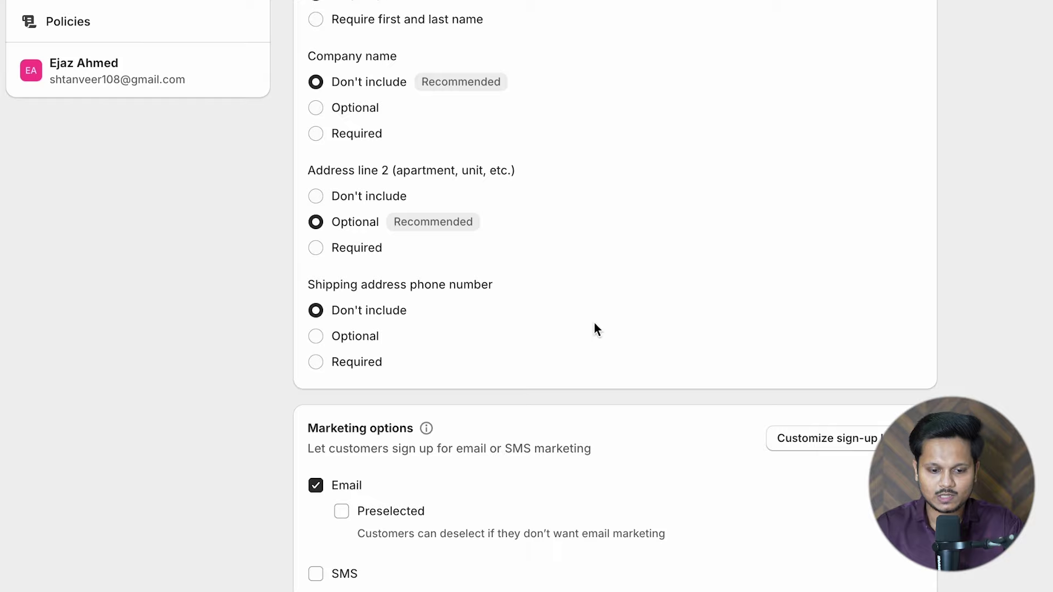
drag(305, 285, 497, 285)
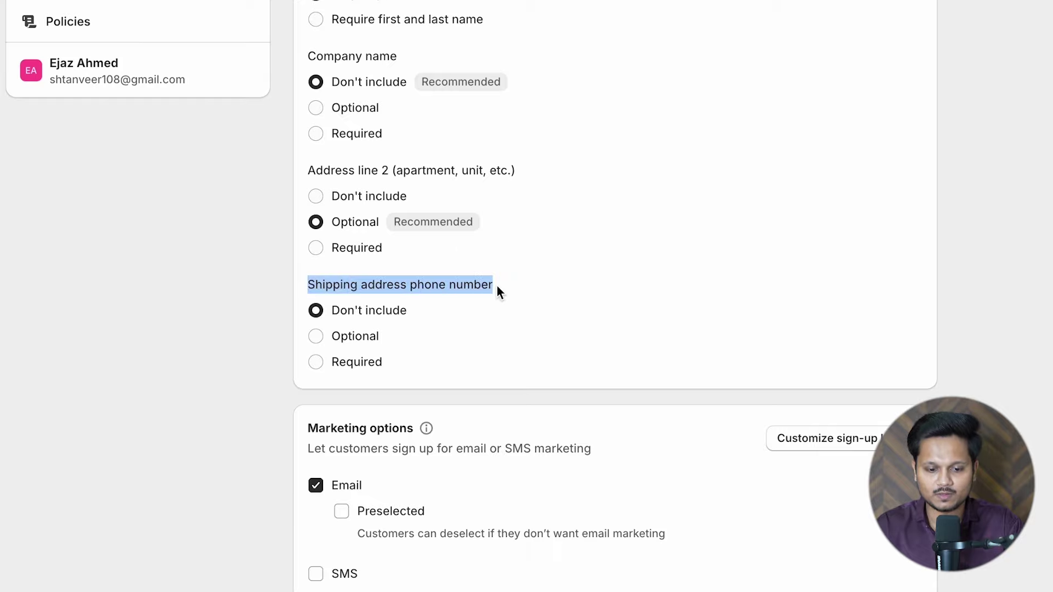
click(315, 362)
click(749, 27)
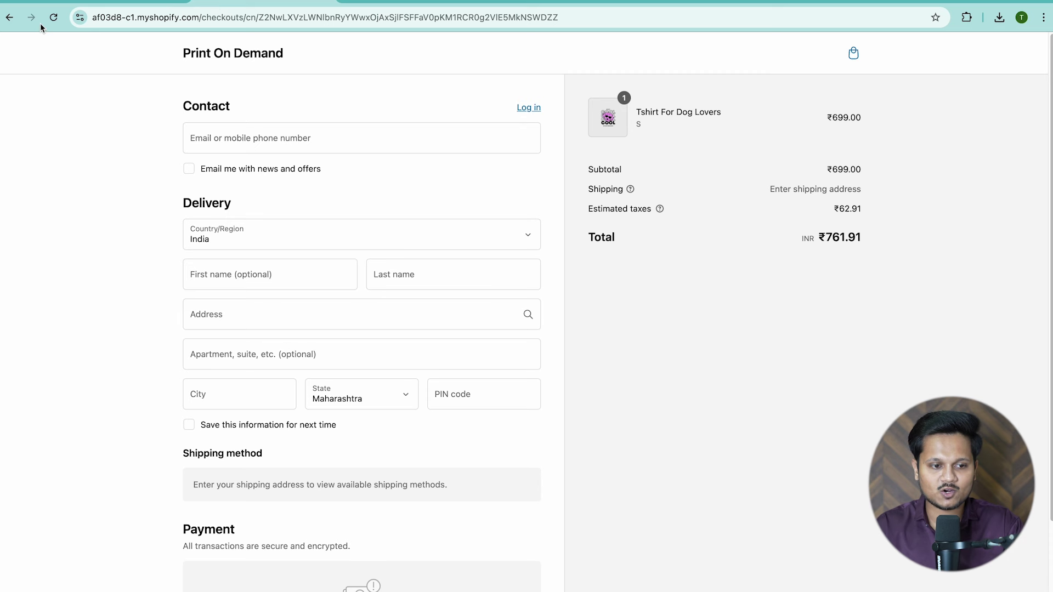
Reload checkout to confirm the new Phone field, then go back to Checkout settings.
click(53, 16)
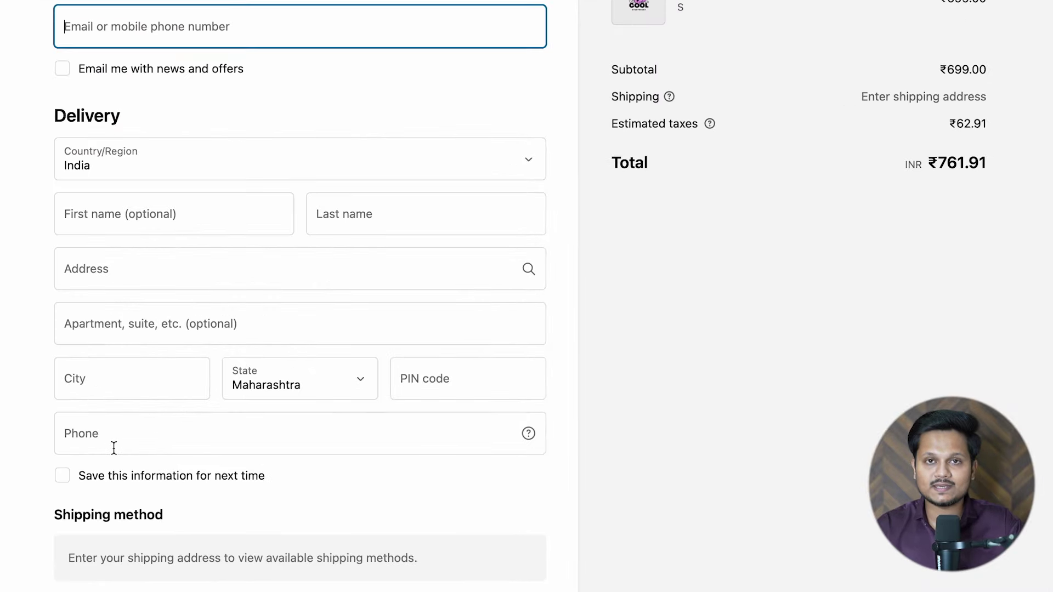
click(114, 448)
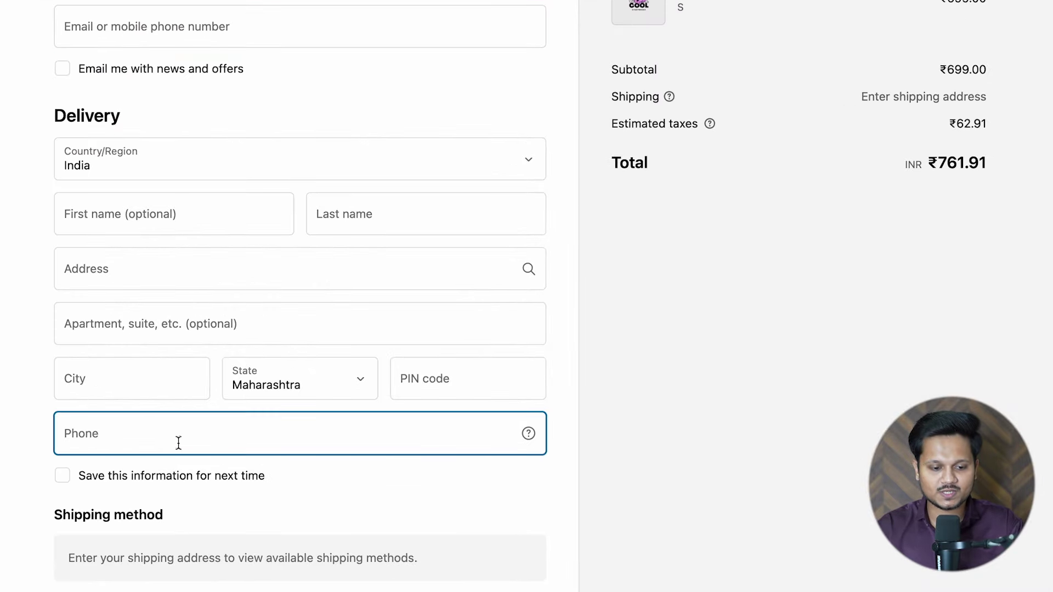
click(735, 193)
scroll(736, 192, down, 5)
scroll(355, 429, down, 2)
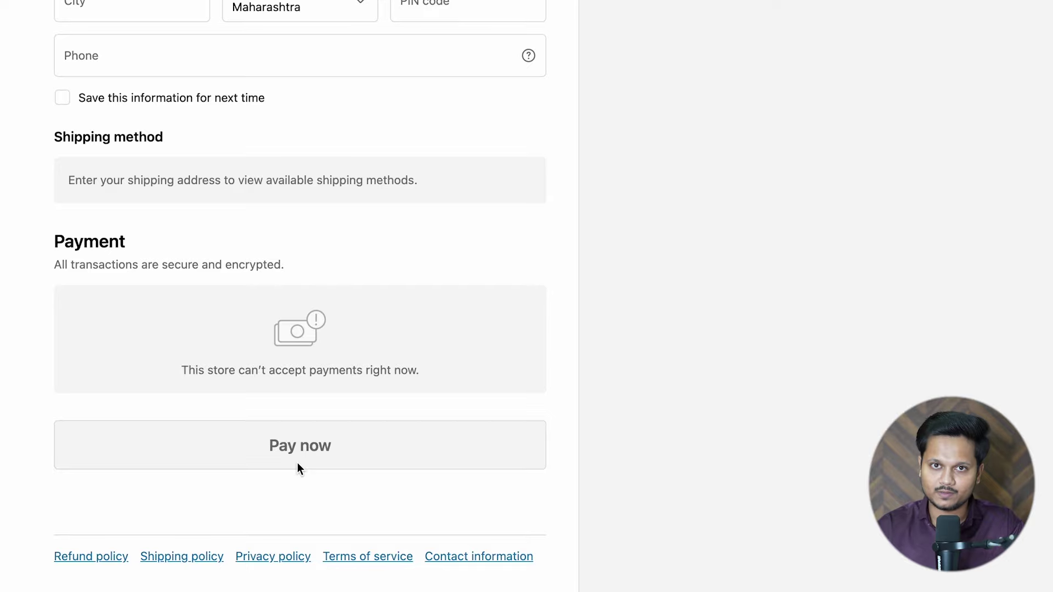
click(121, 13)
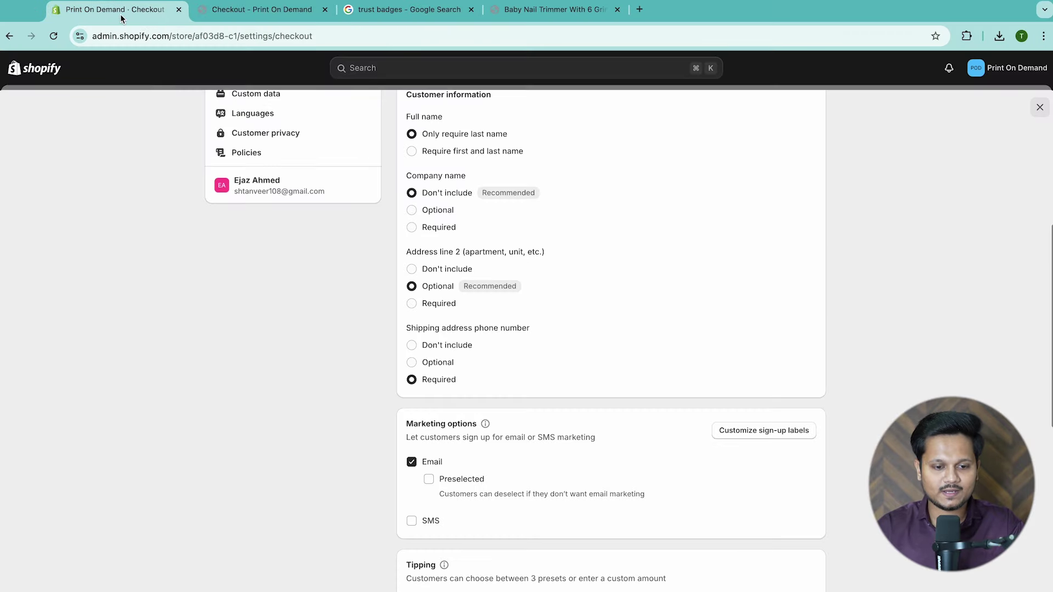
scroll(248, 249, up, 5)
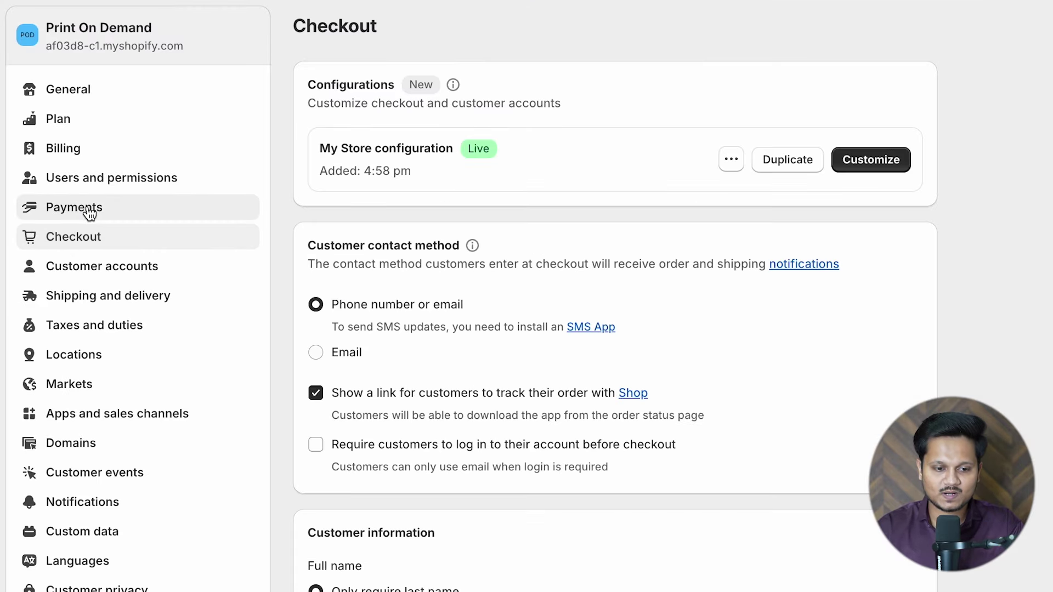
Activate Cash on Delivery (COD) as a manual payment method with details 'Cash On Delivery'.
click(89, 213)
scroll(782, 566, down, 8)
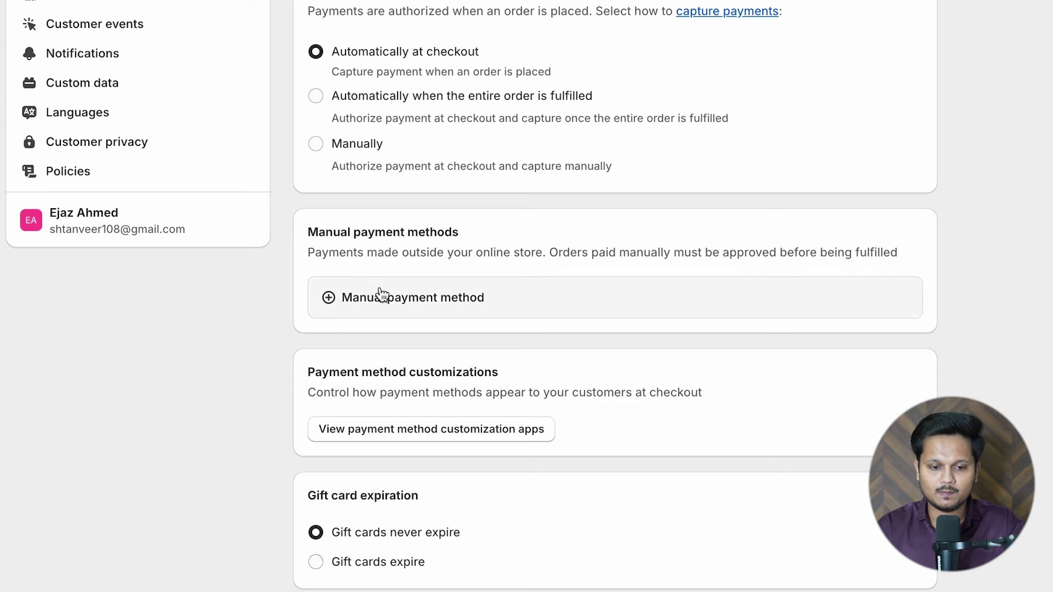
click(397, 308)
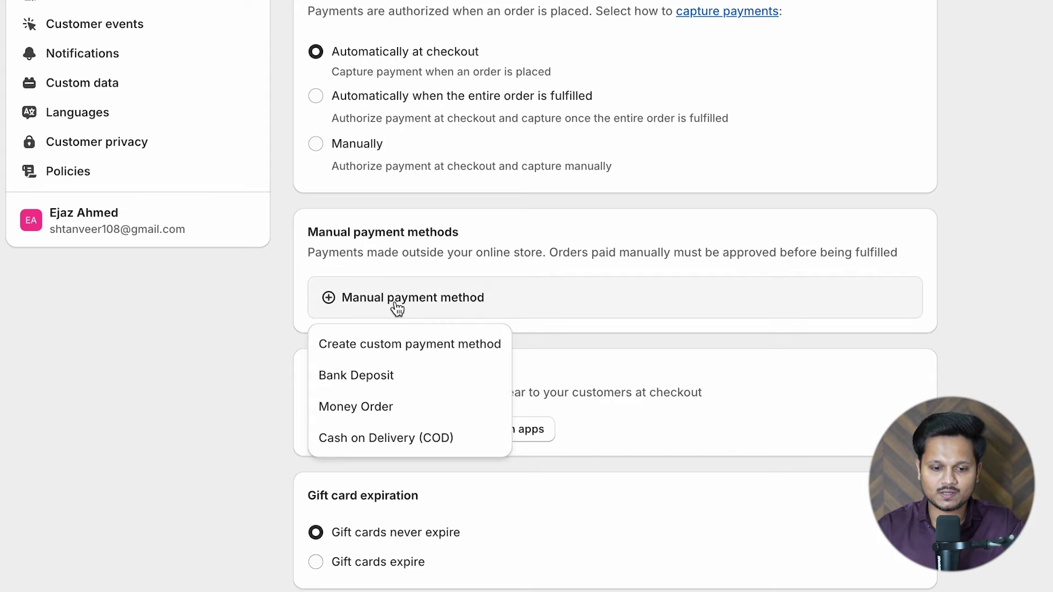
click(407, 446)
text(Cash On D)
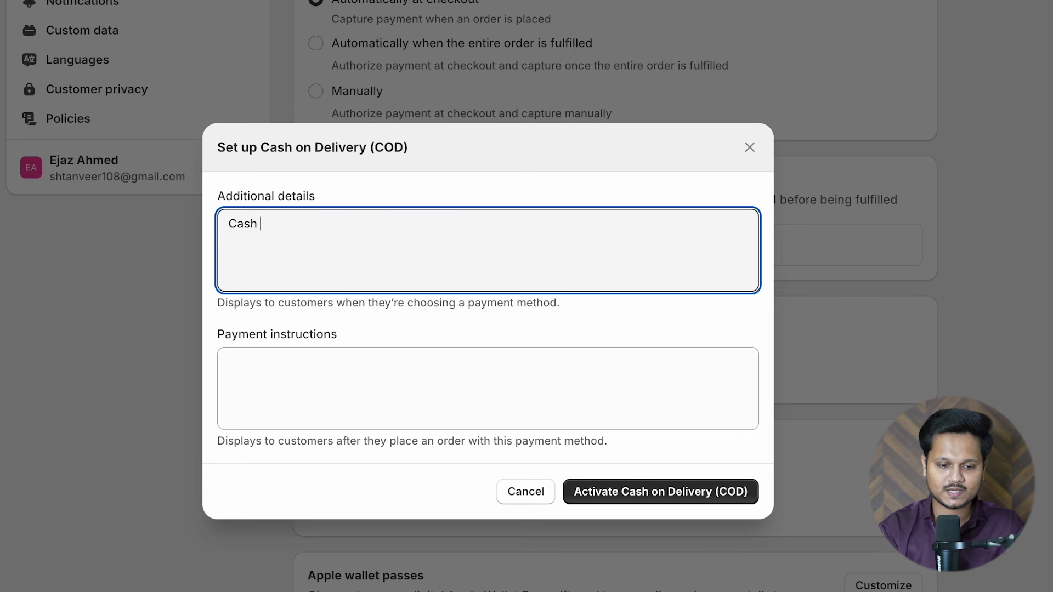
text(elivery)
click(682, 498)
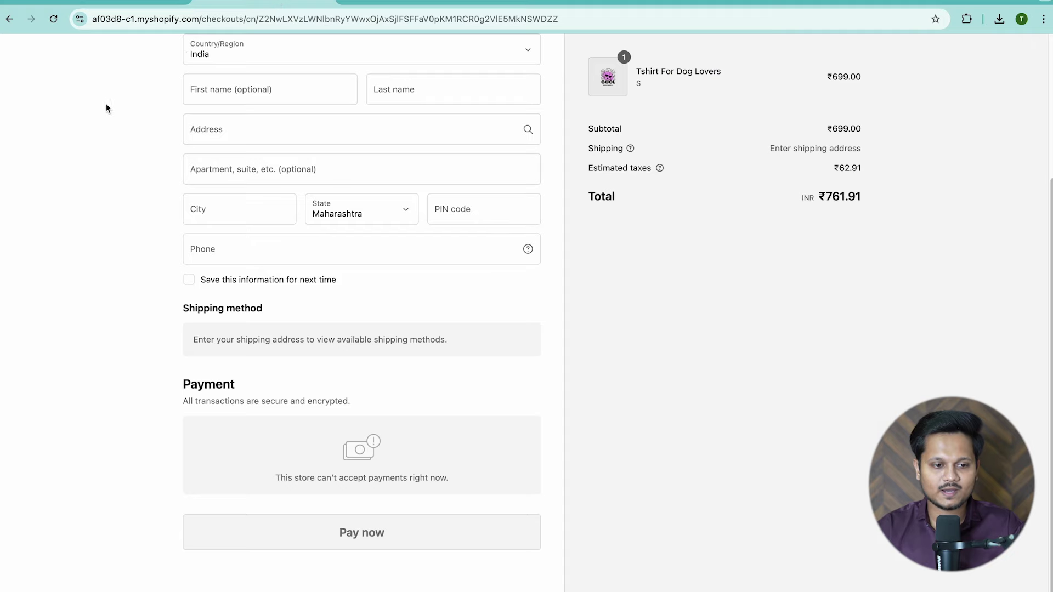
Reload checkout and try completing the order with the COD option.
scroll(106, 108, up, 4)
click(53, 19)
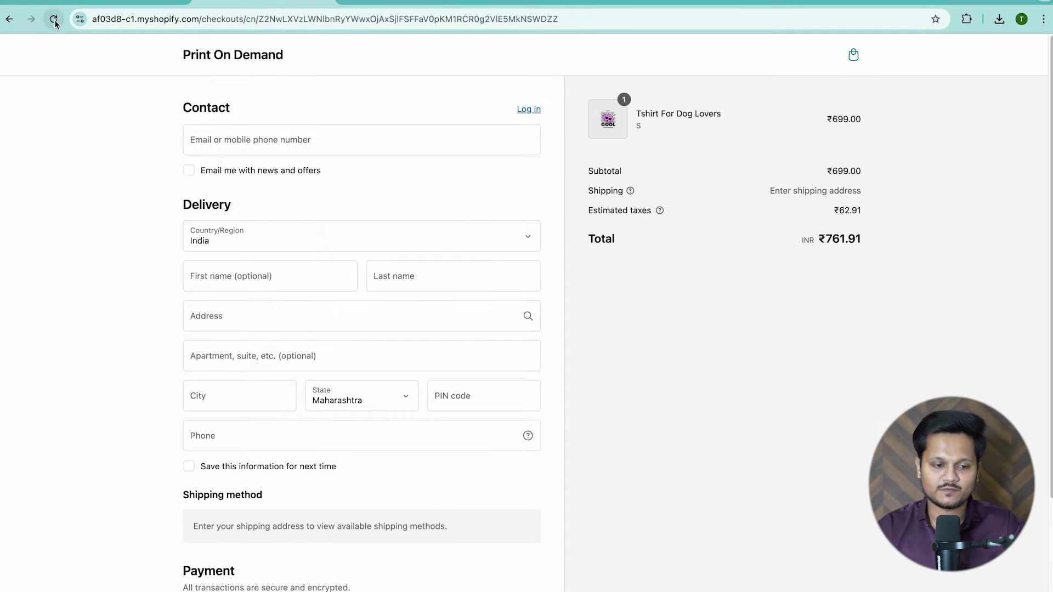
scroll(198, 343, down, 6)
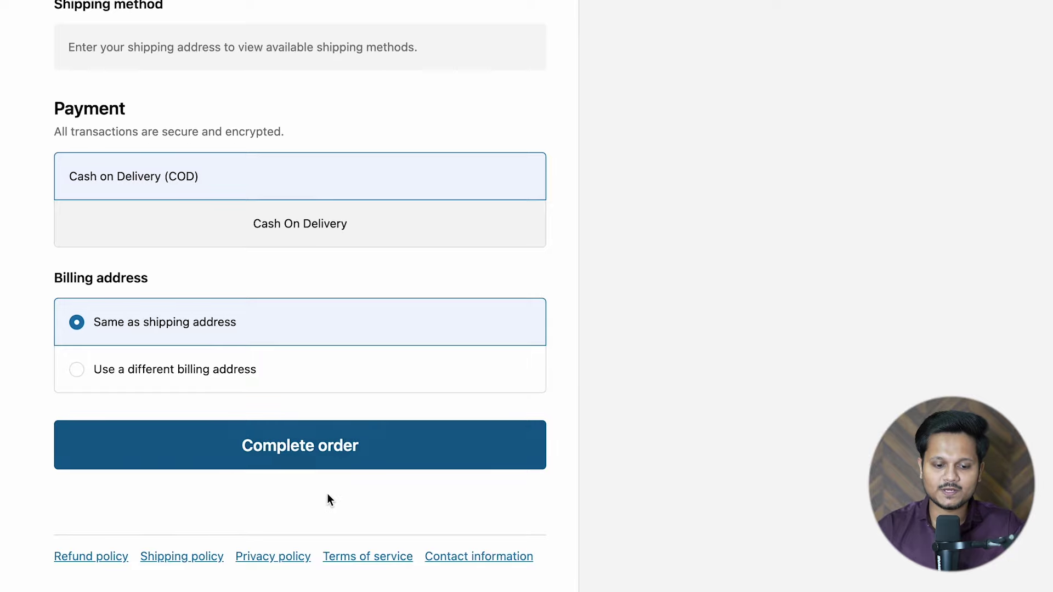
click(379, 465)
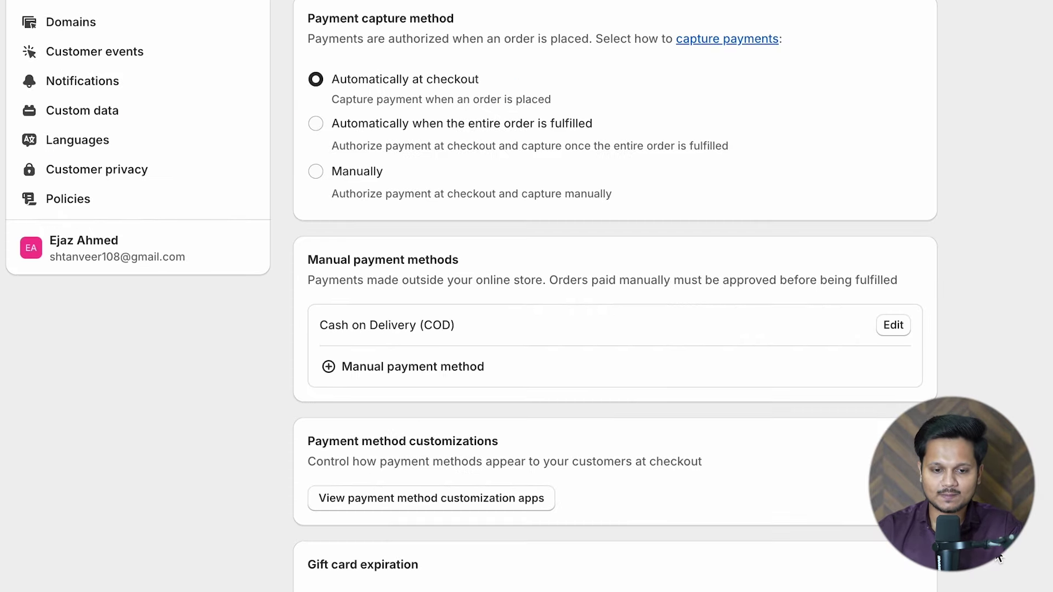
scroll(999, 558, up, 6)
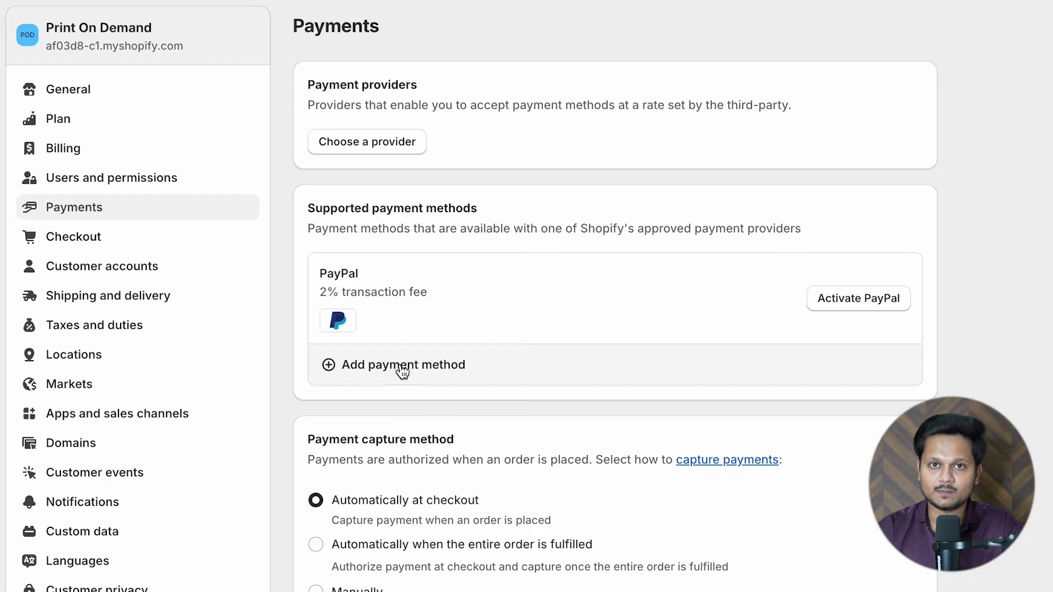
Add a new payment method by searching providers for 'phone' and choosing PhonePe PG.
click(425, 376)
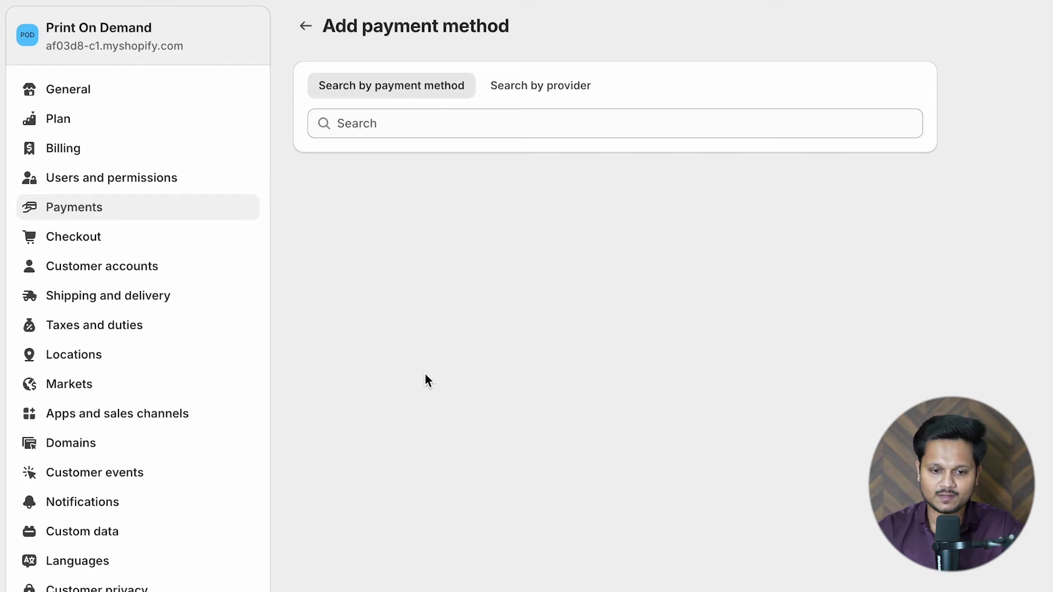
click(546, 91)
click(496, 117)
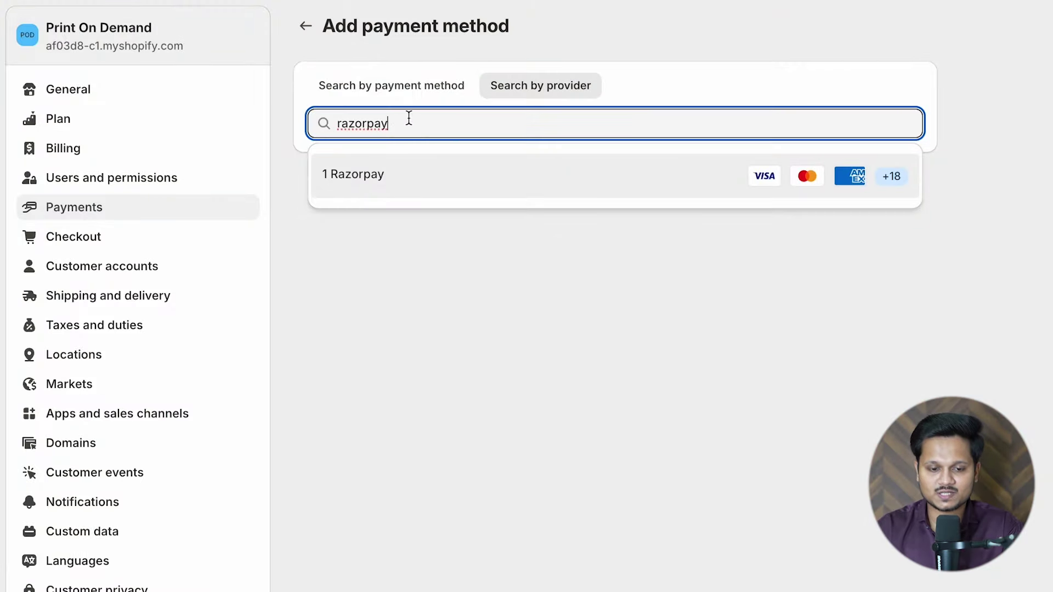
double_click(433, 117)
text(phone)
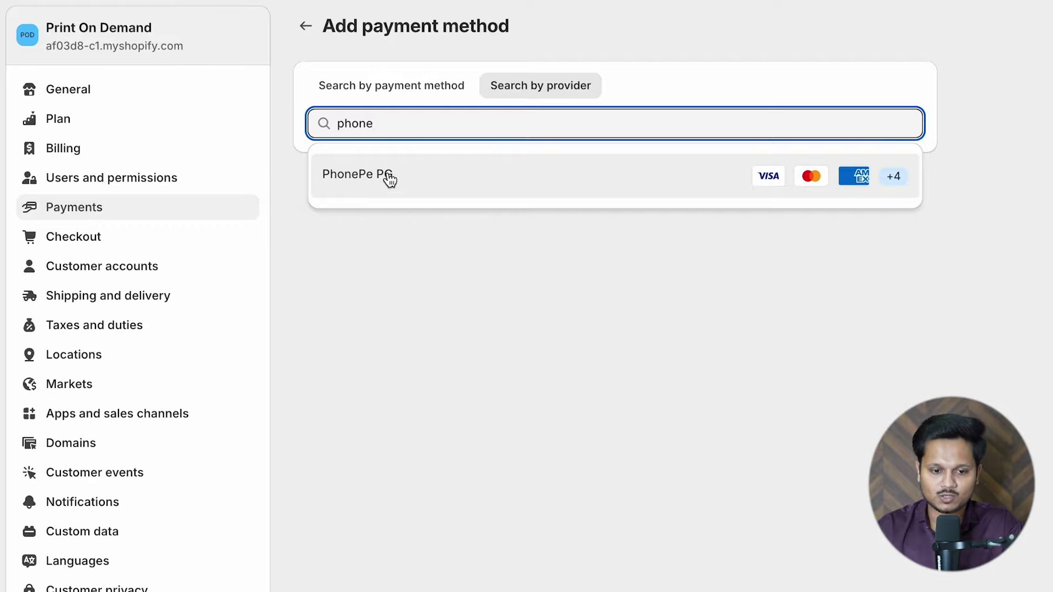
click(390, 185)
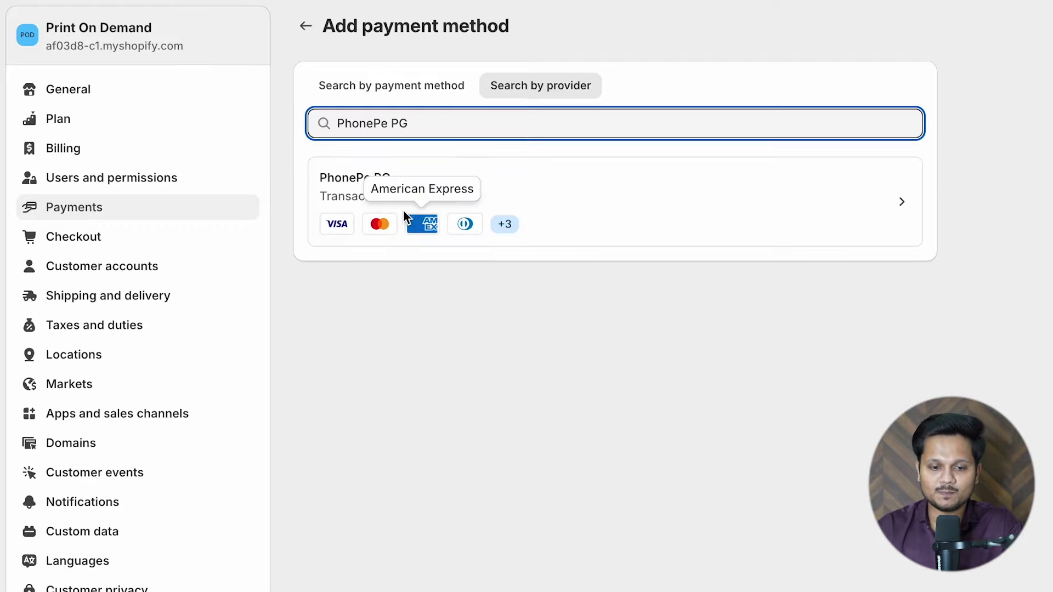
Install the PhonePe PG provider and approve the app's permissions.
click(609, 234)
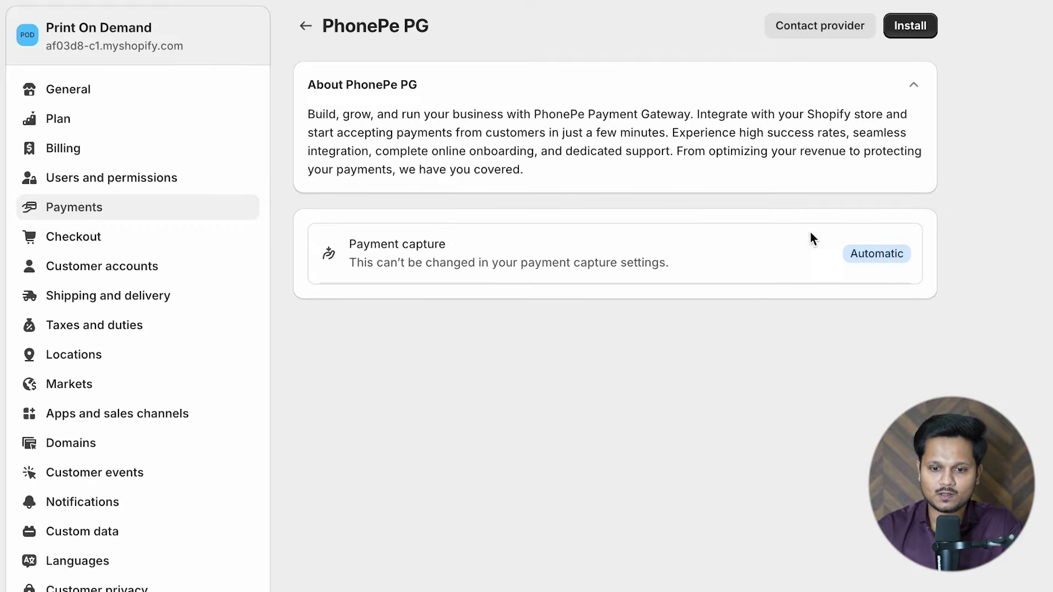
click(905, 28)
click(737, 374)
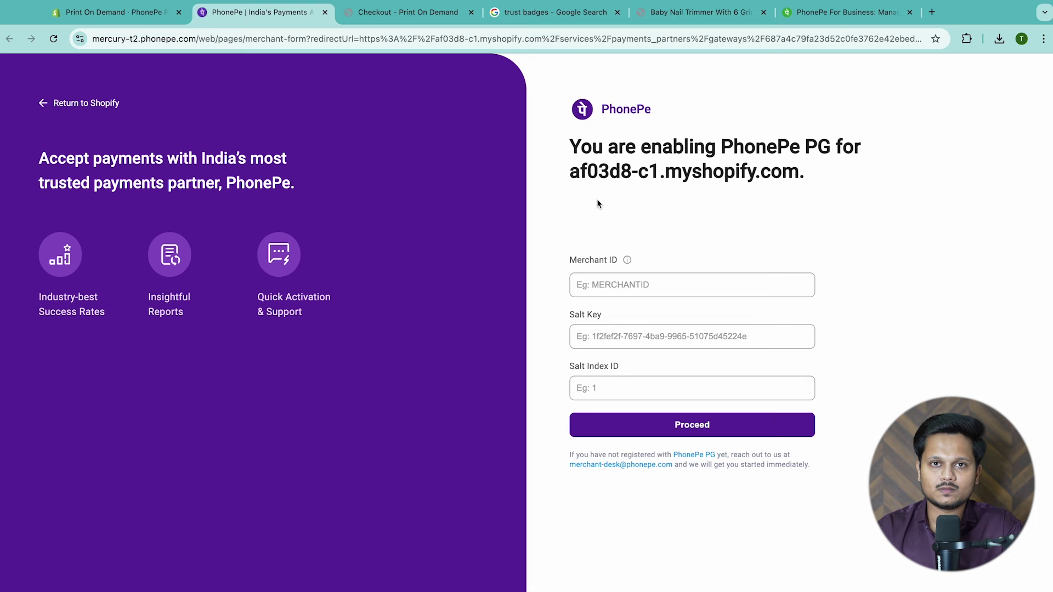
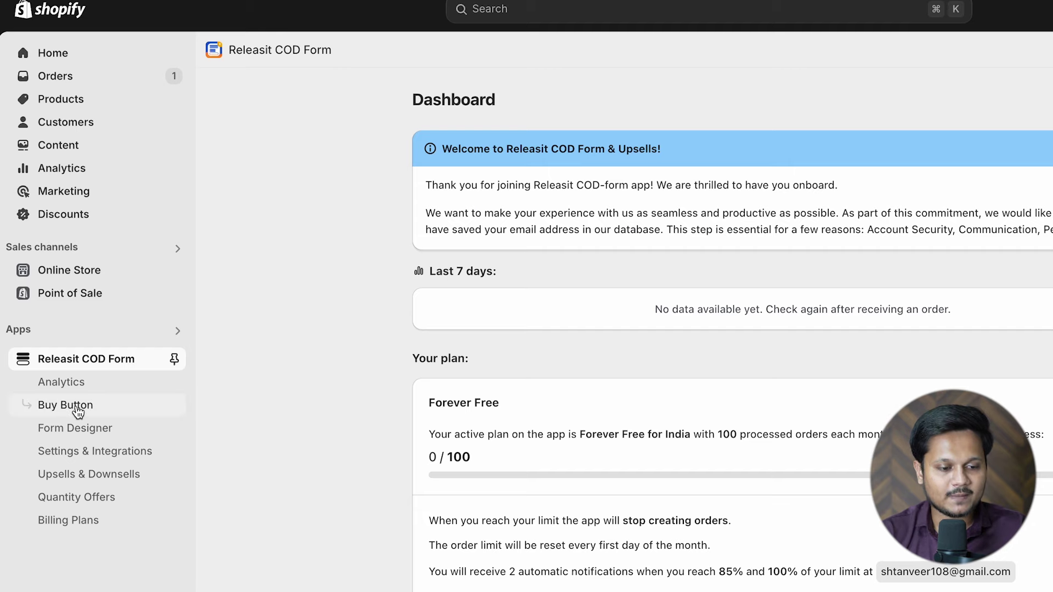
Relabel the buy button 'Order Now - Cash on Delivery' with subtitle 'Free Home Delivery' and a cart icon.
click(75, 407)
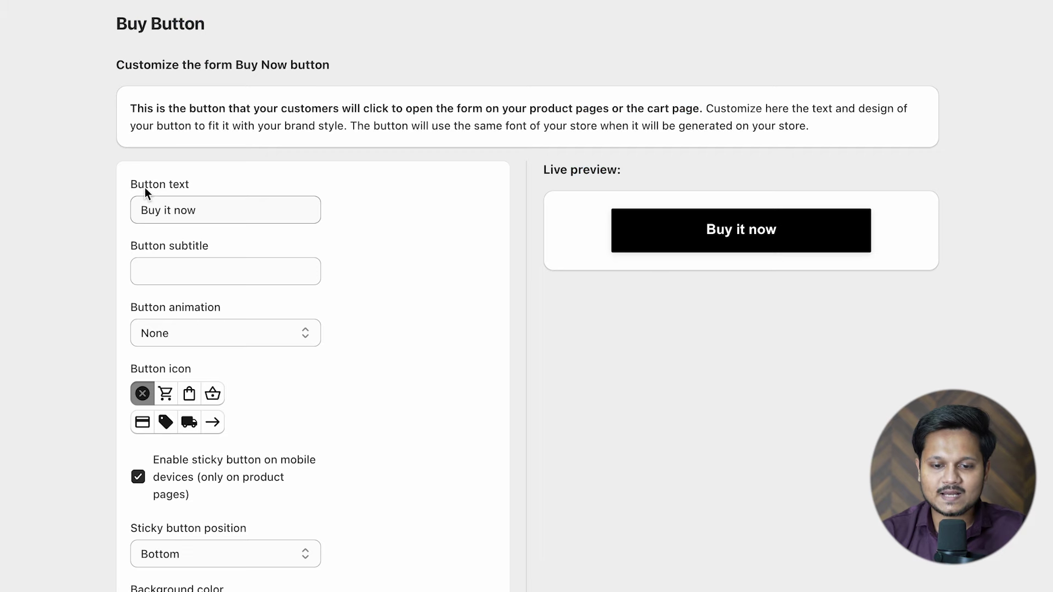
triple_click(176, 208)
right_click(176, 209)
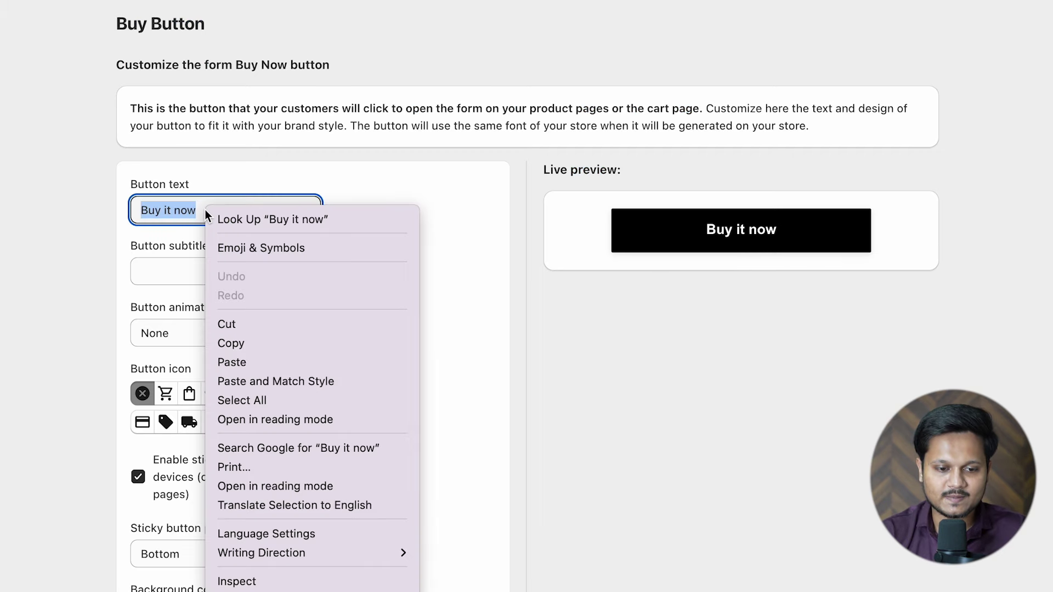
click(230, 362)
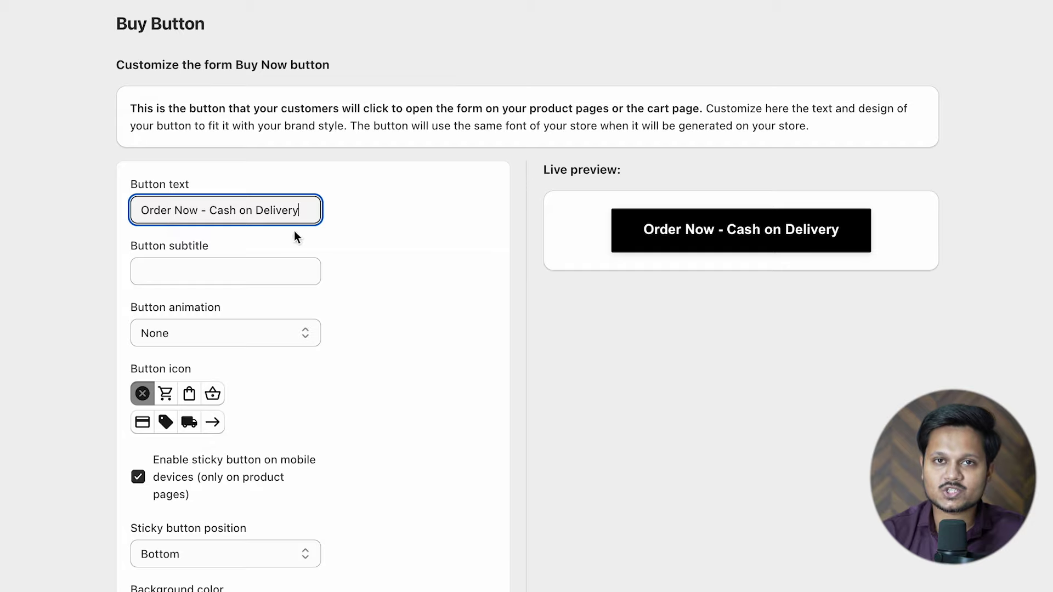
click(194, 272)
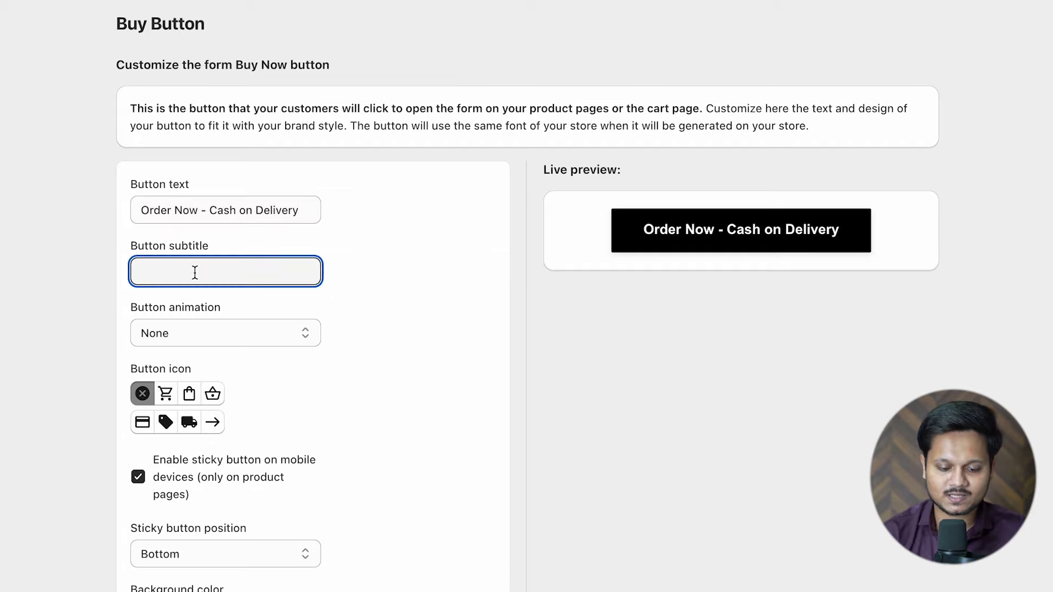
text(Free Home Delivery)
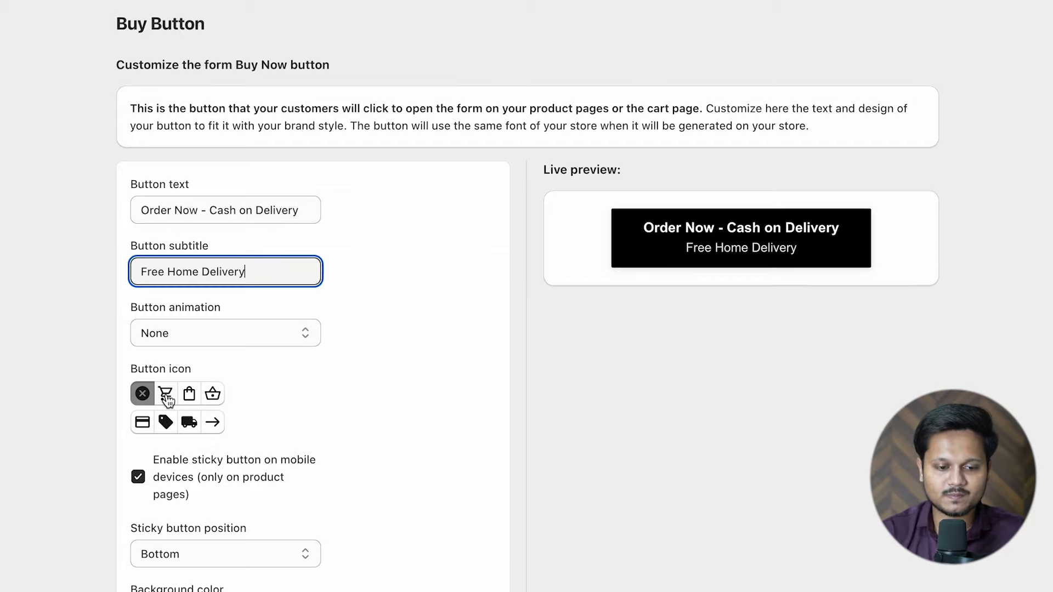
click(166, 393)
Change the button background colour, set font size 0.95 and a near-black border, then save.
scroll(544, 488, down, 4)
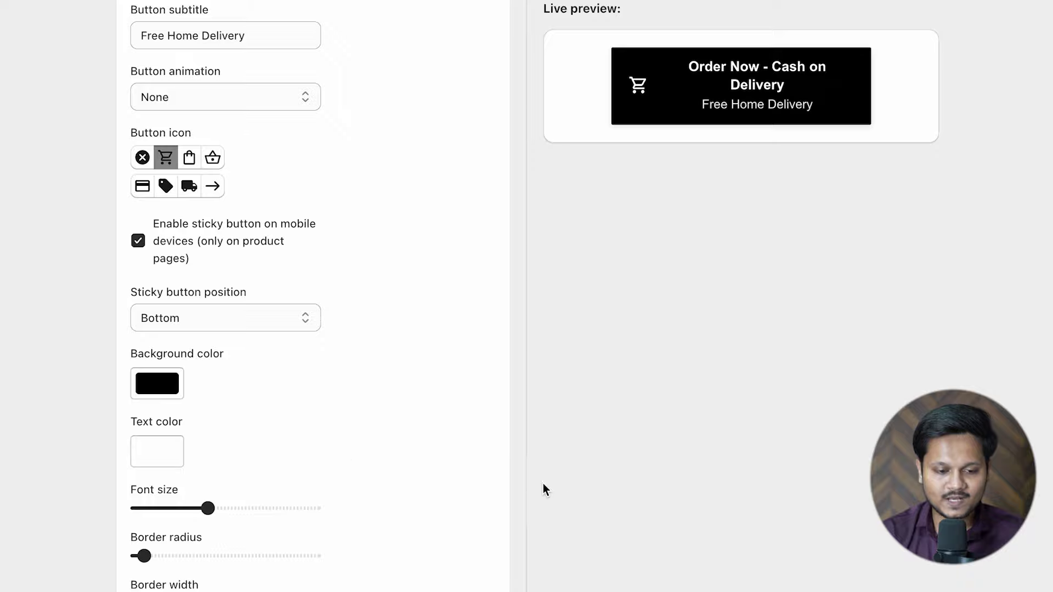
click(164, 394)
drag(282, 475, 296, 510)
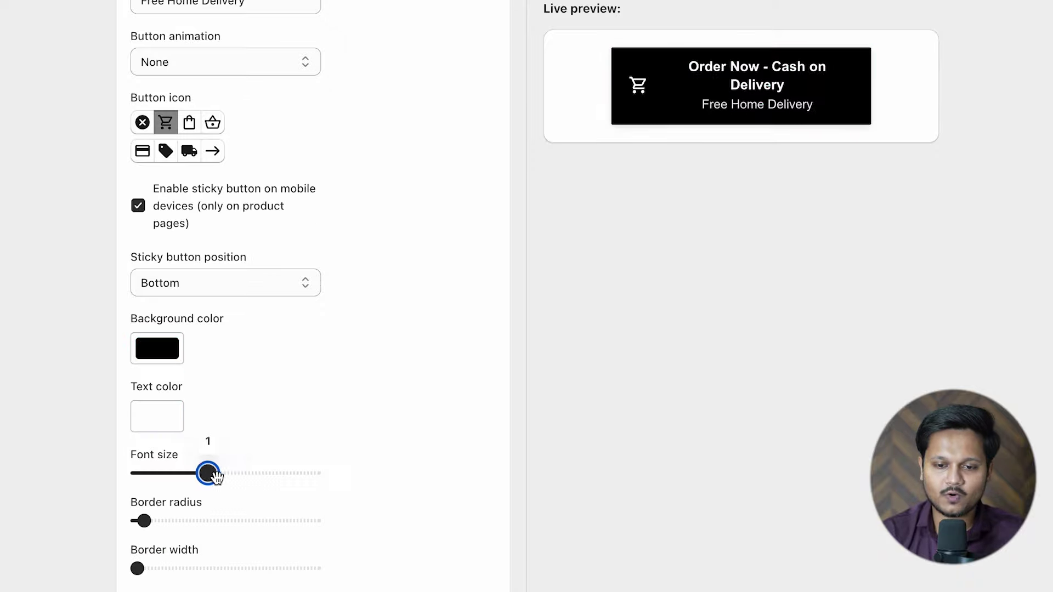
drag(206, 472, 186, 480)
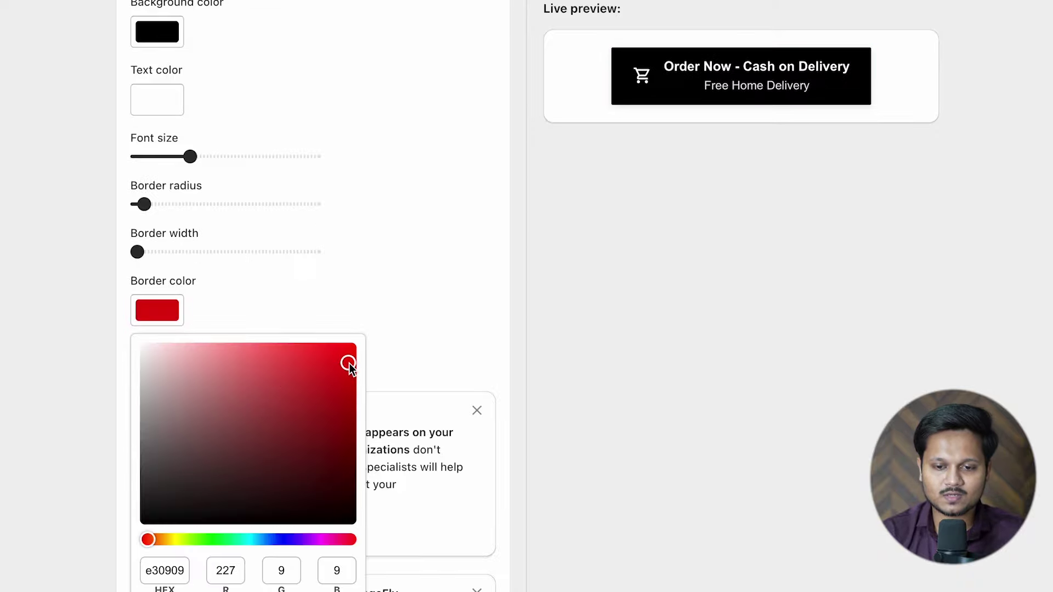
drag(347, 362, 143, 527)
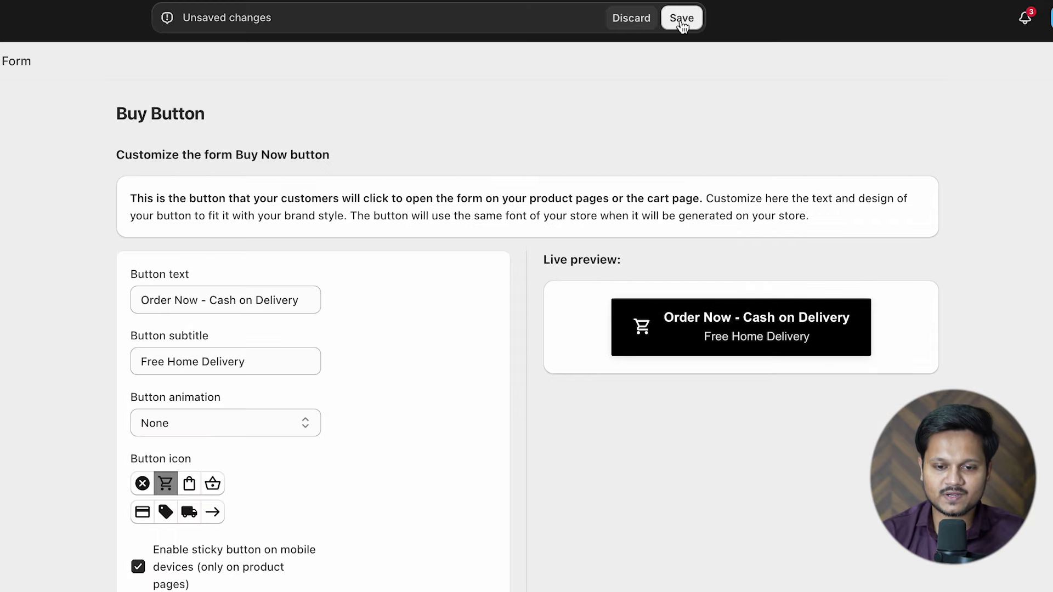
click(680, 20)
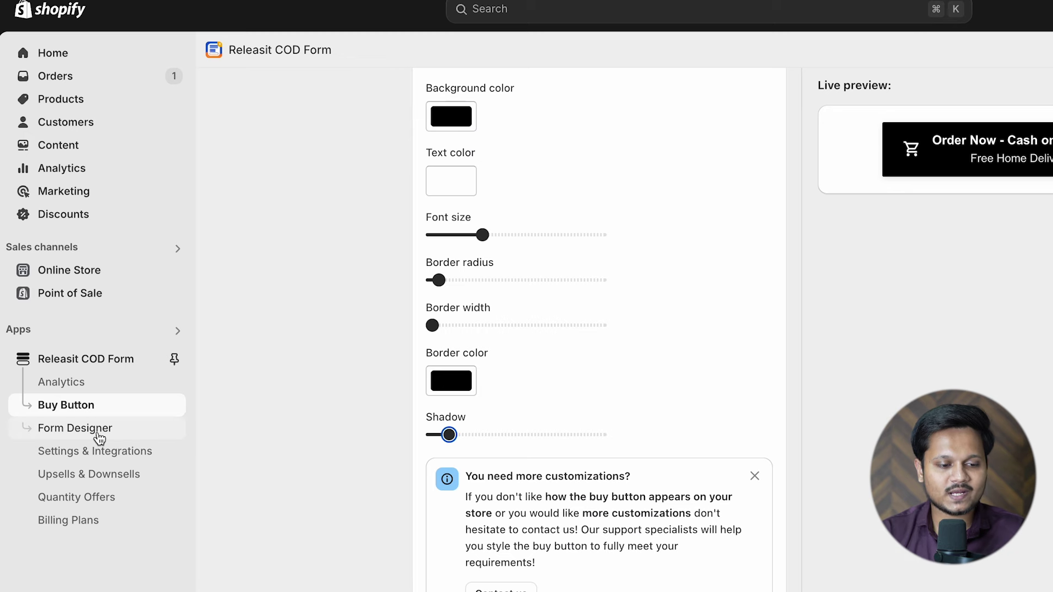
Retitle the order form's title block to 'Cash On Delivery'.
click(96, 431)
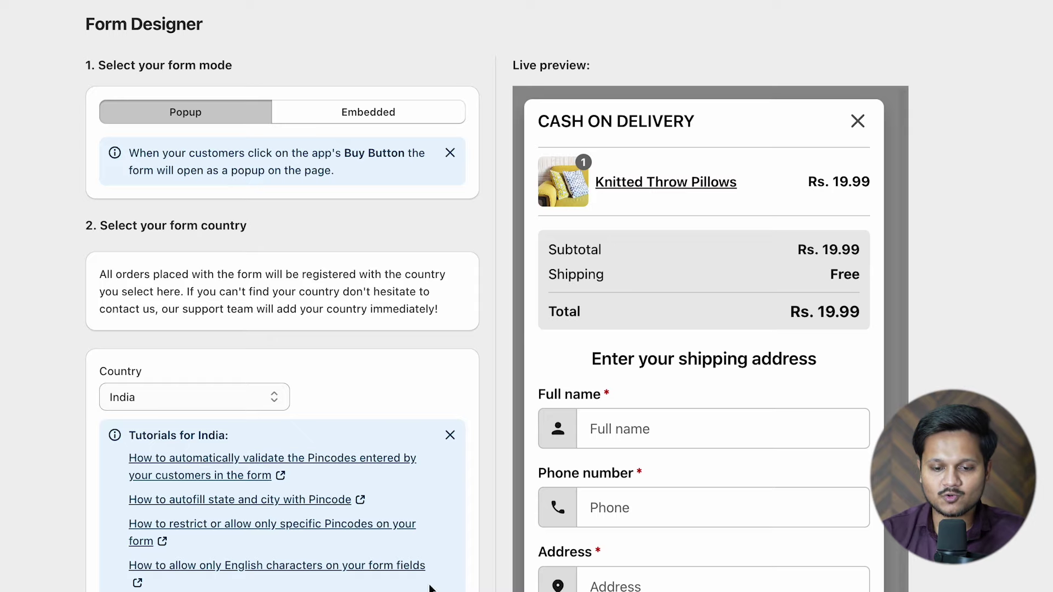
scroll(75, 263, down, 4)
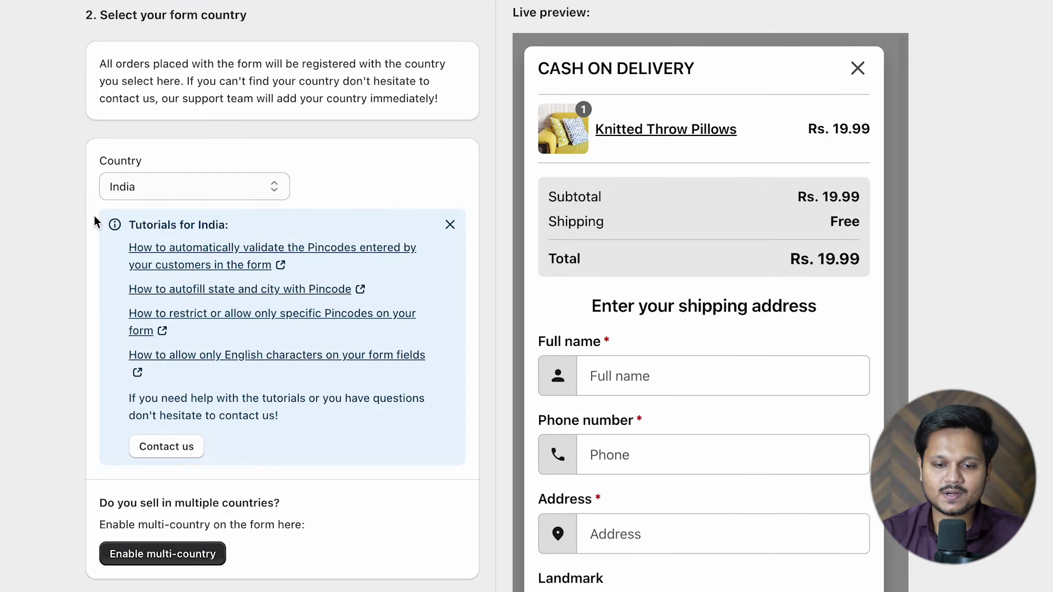
scroll(194, 99, down, 14)
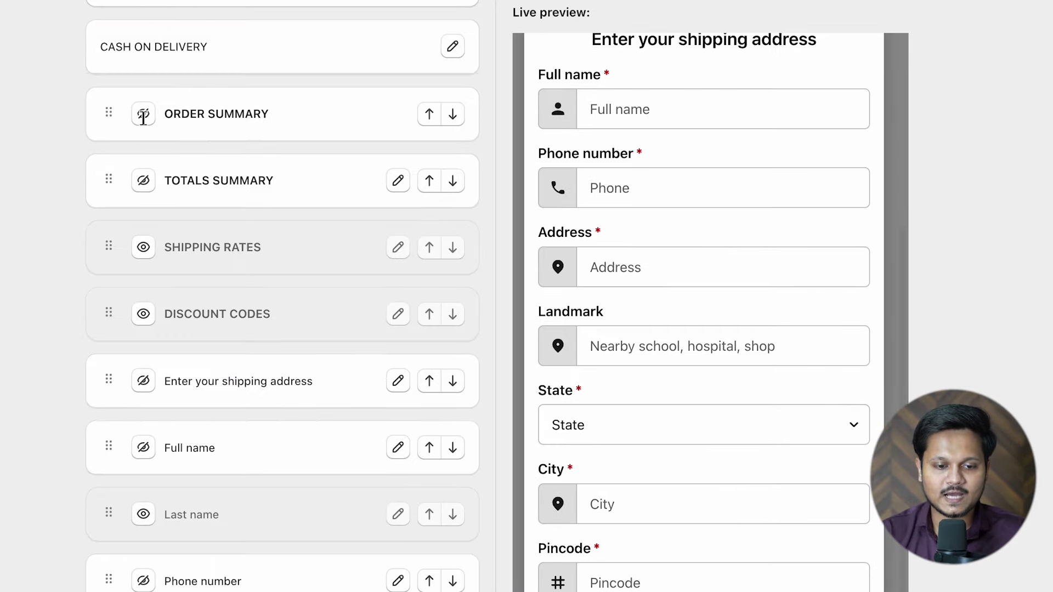
click(233, 66)
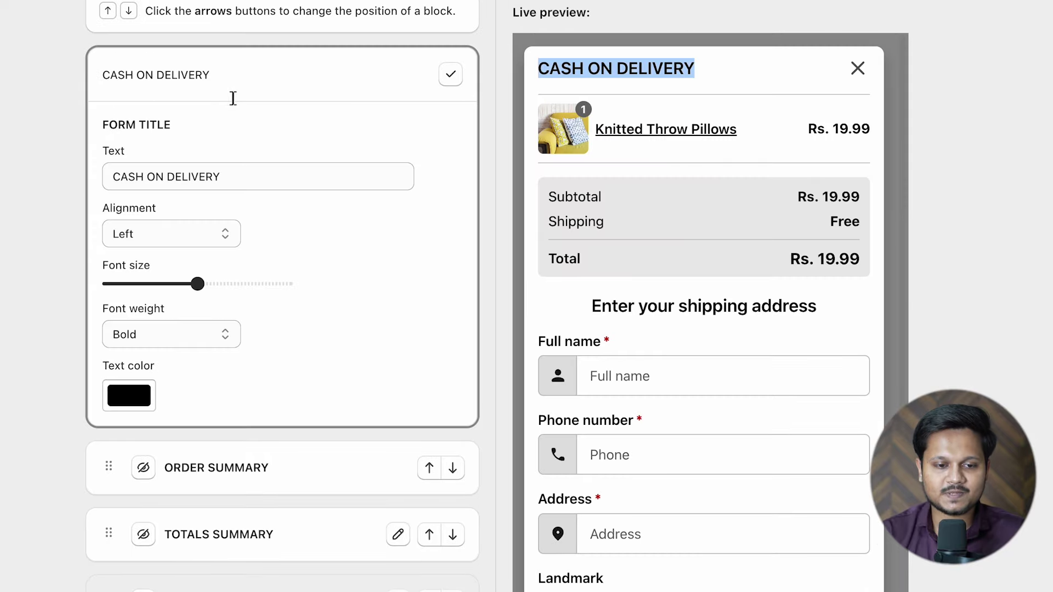
triple_click(233, 177)
text(Cash On Delivery)
Hide the Landmark field from the order form.
scroll(416, 399, down, 1)
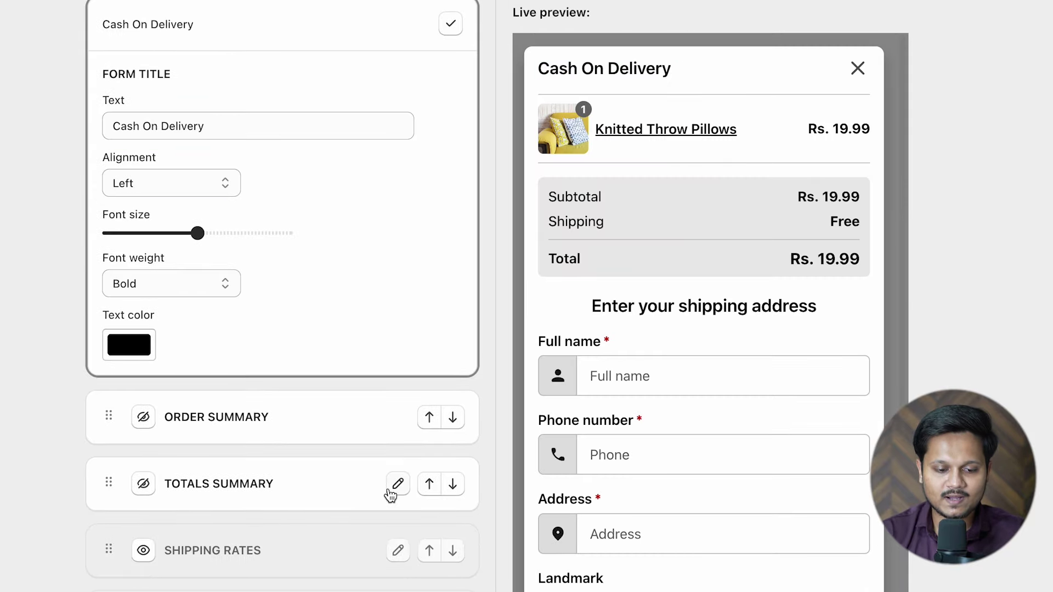
scroll(392, 491, down, 2)
scroll(390, 494, down, 3)
scroll(658, 485, down, 5)
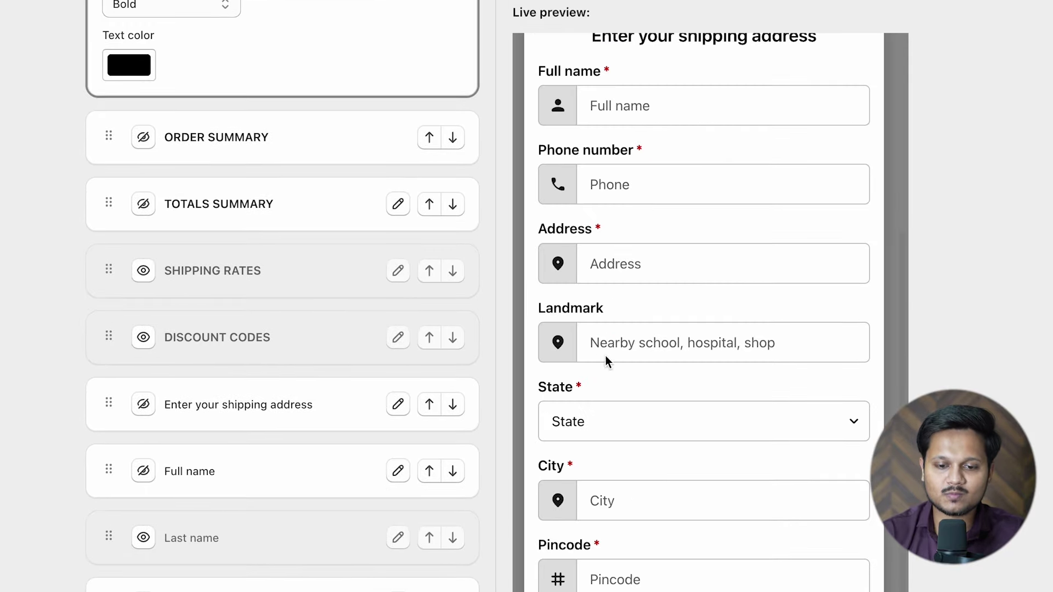
scroll(471, 442, down, 5)
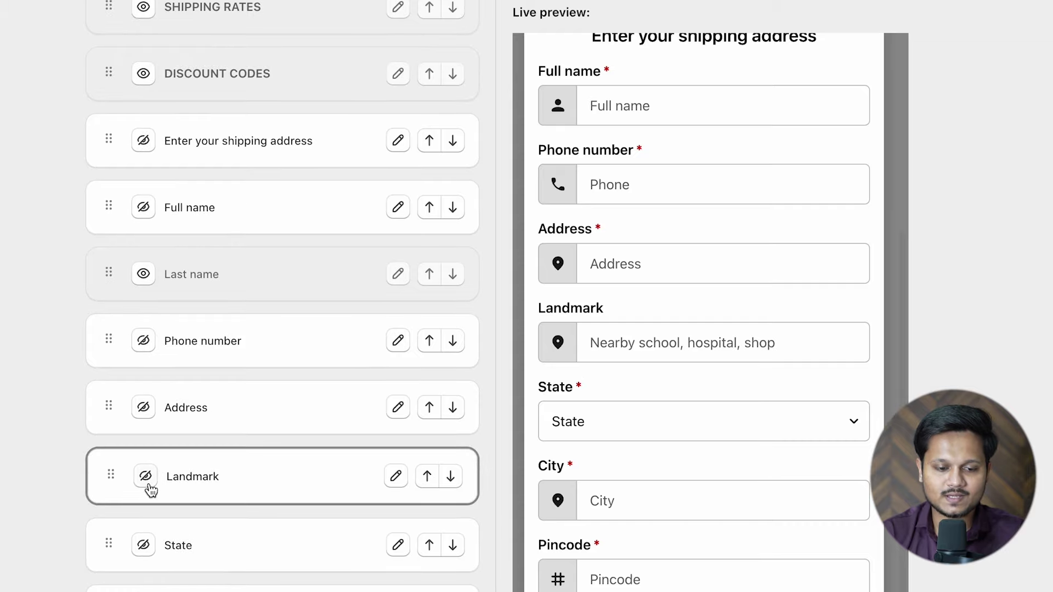
click(146, 477)
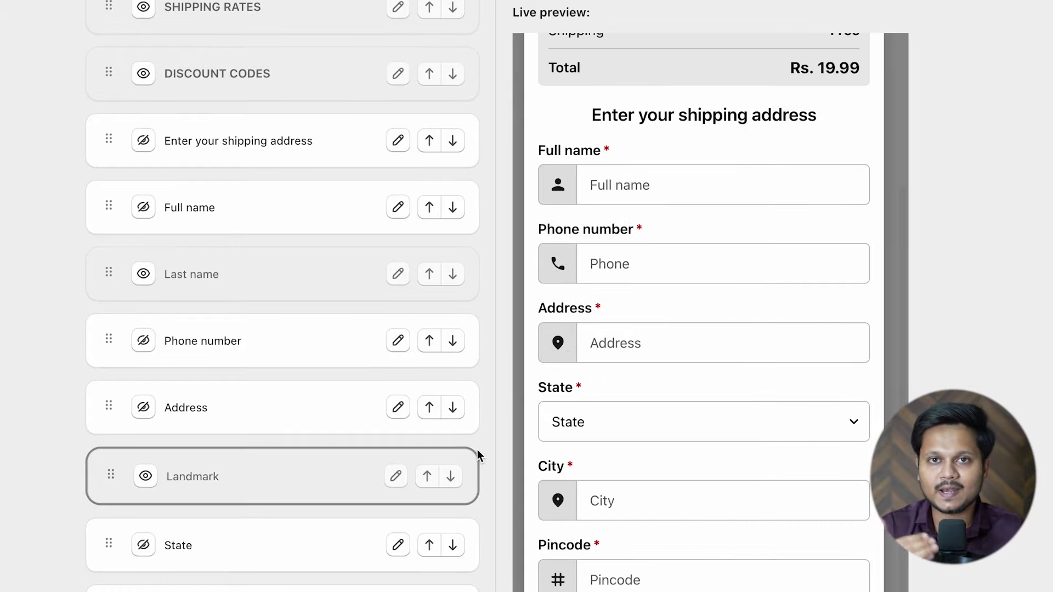
Add a dark-coloured WhatsApp order button block to the form and save the design.
scroll(477, 450, down, 10)
click(266, 431)
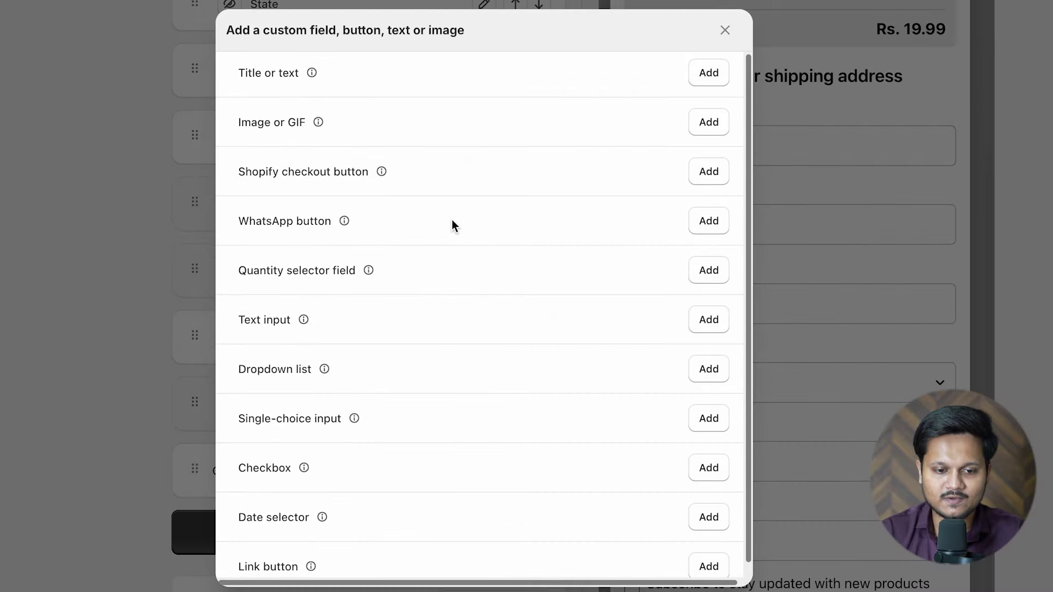
click(708, 220)
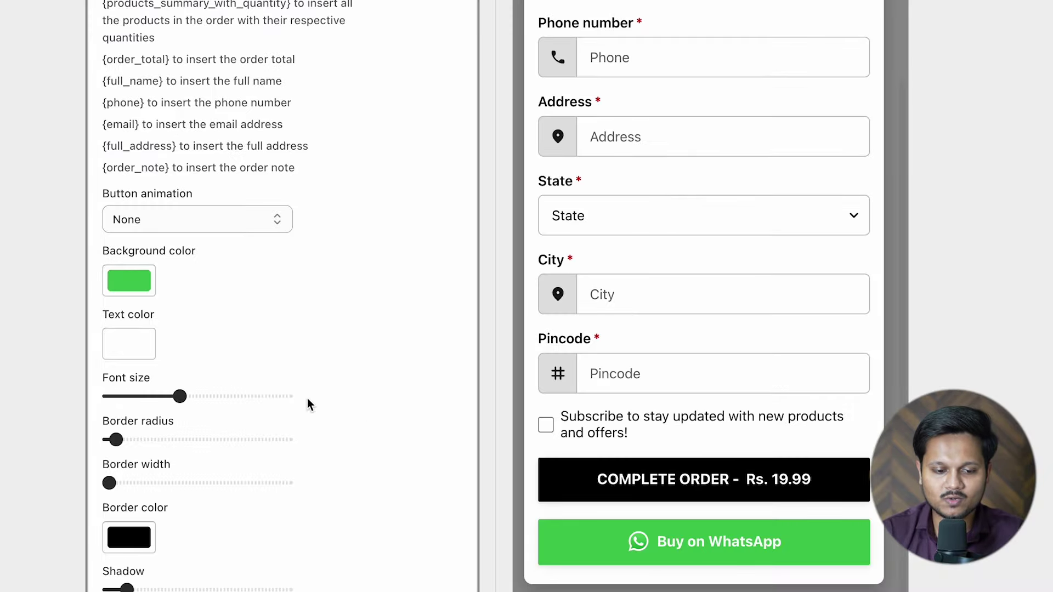
click(151, 299)
drag(198, 381, 107, 409)
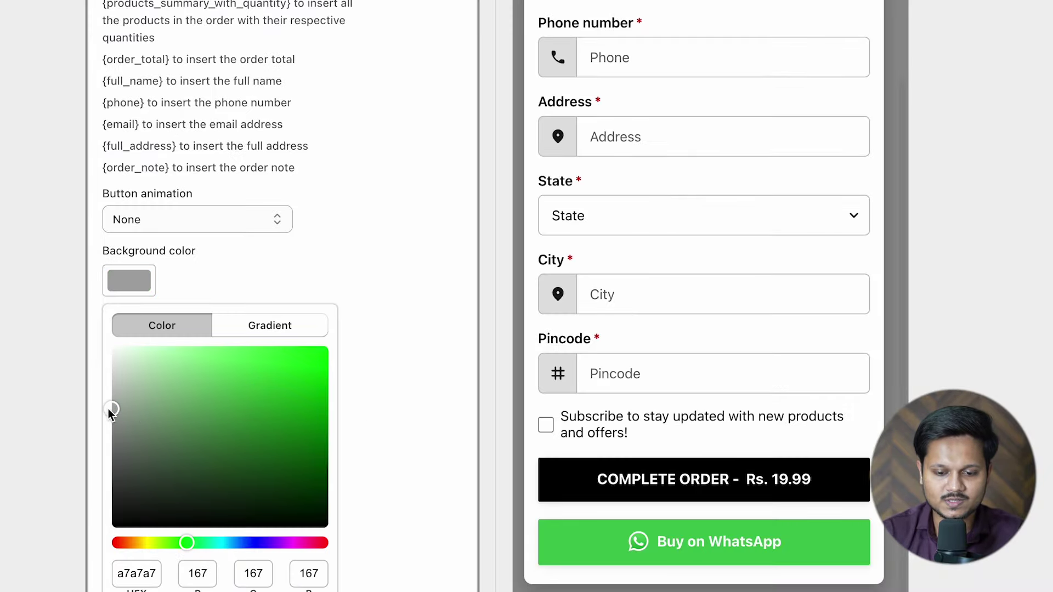
scroll(298, 337, up, 15)
scroll(285, 345, down, 20)
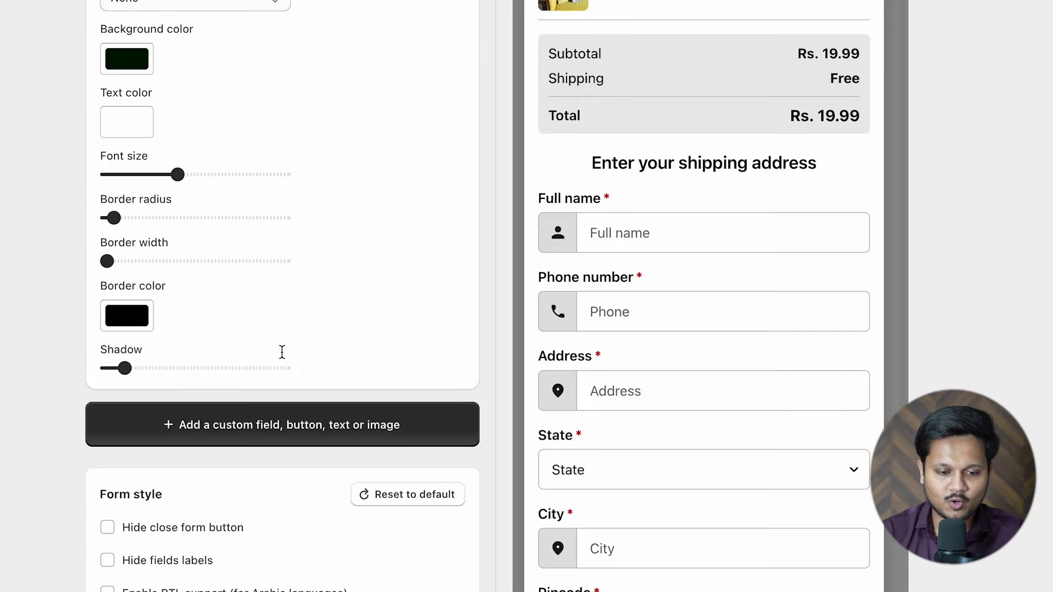
scroll(282, 353, down, 2)
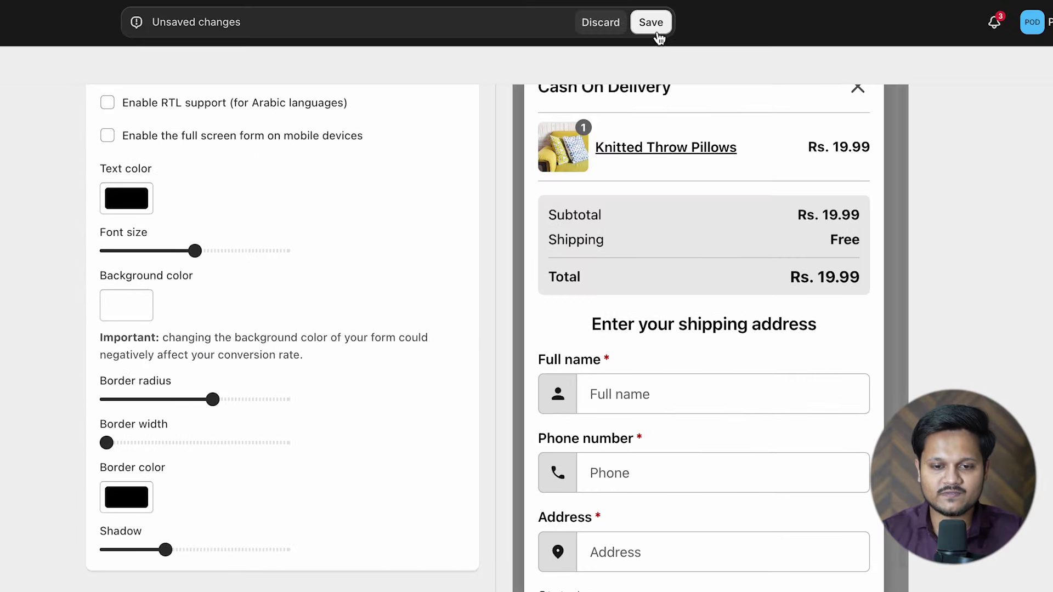
click(652, 22)
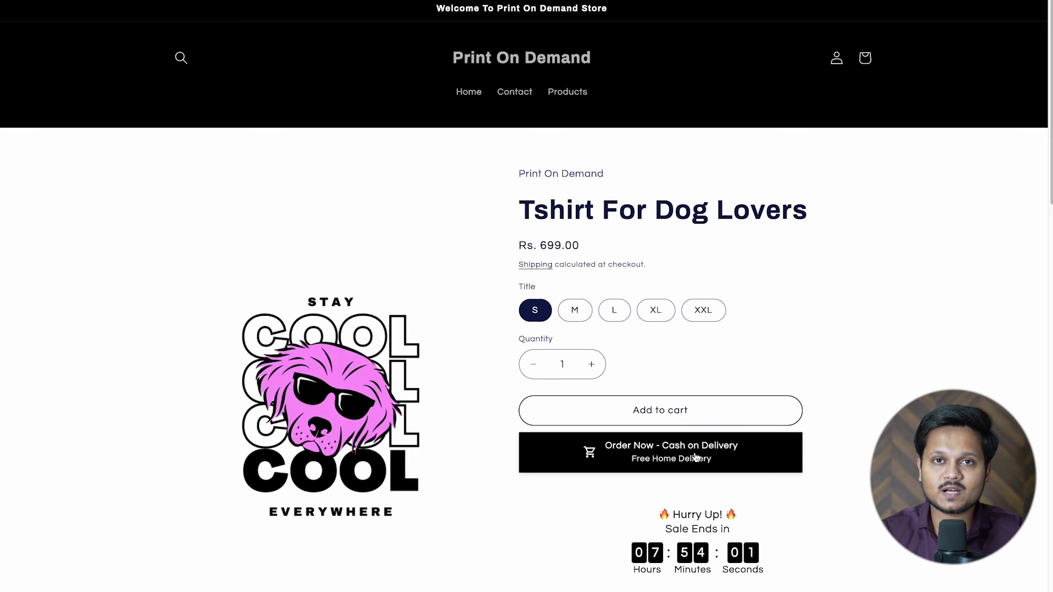
Preview the COD order popup from the product page, then go to the Releasit Settings & Integrations.
click(695, 457)
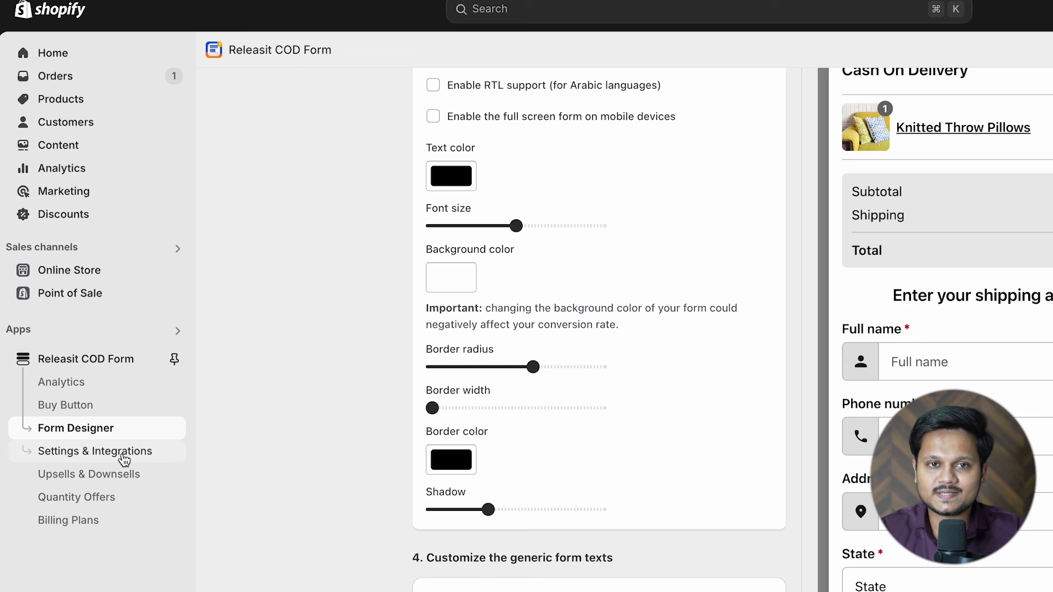
click(105, 449)
scroll(920, 274, down, 5)
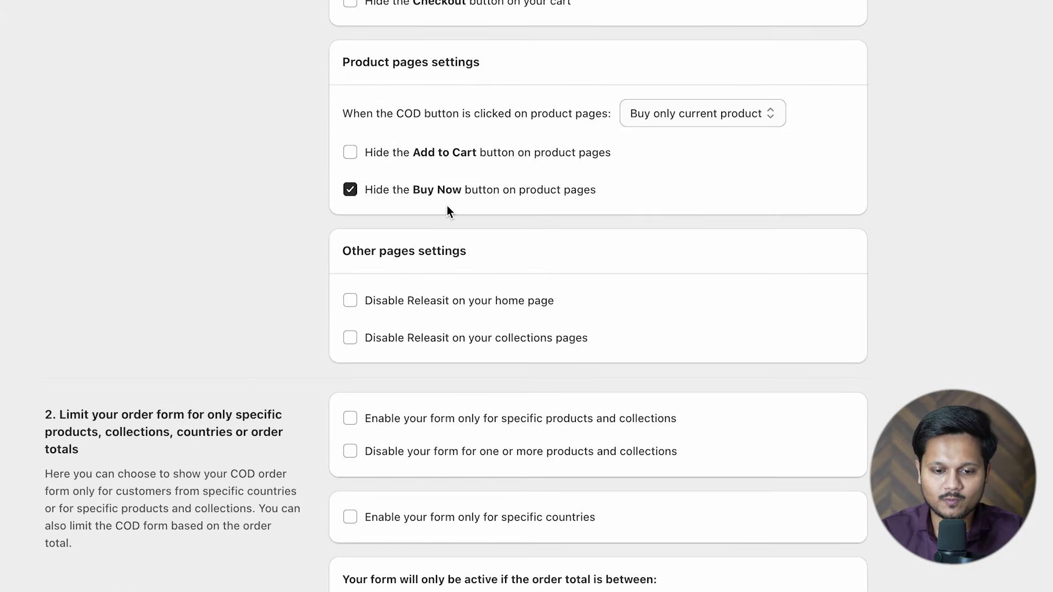
Enable one-click upsells limited to one per order and create an offer named 'Upsell 1'.
scroll(446, 206, up, 5)
click(320, 30)
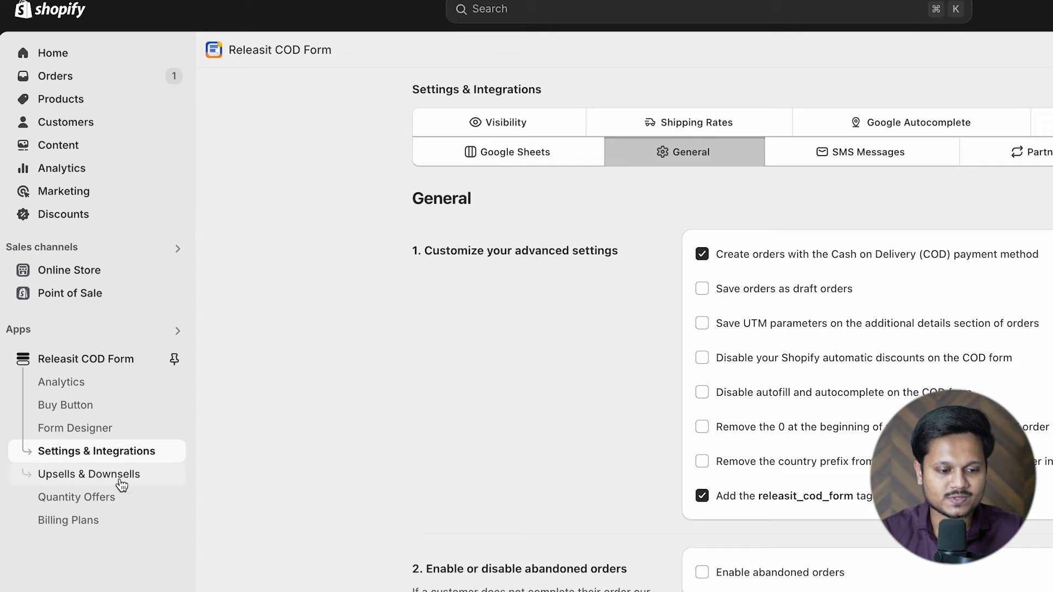
click(119, 474)
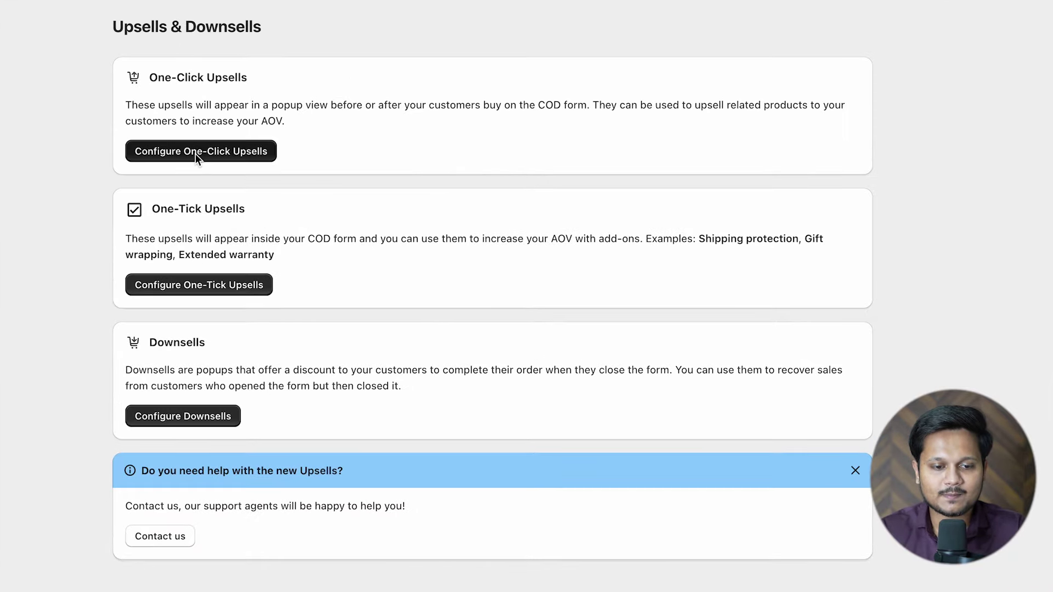
click(196, 154)
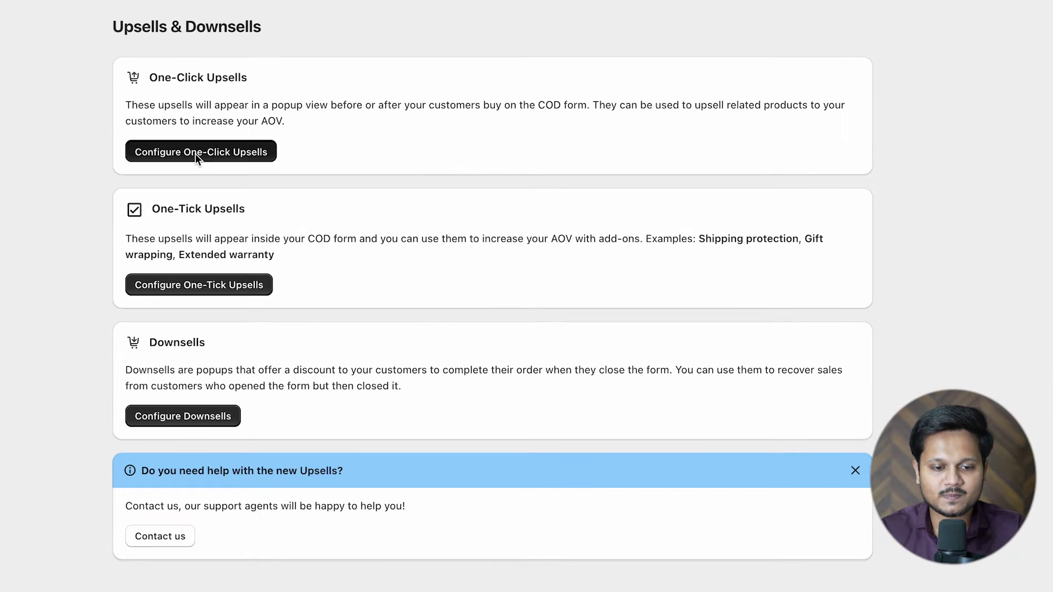
click(133, 328)
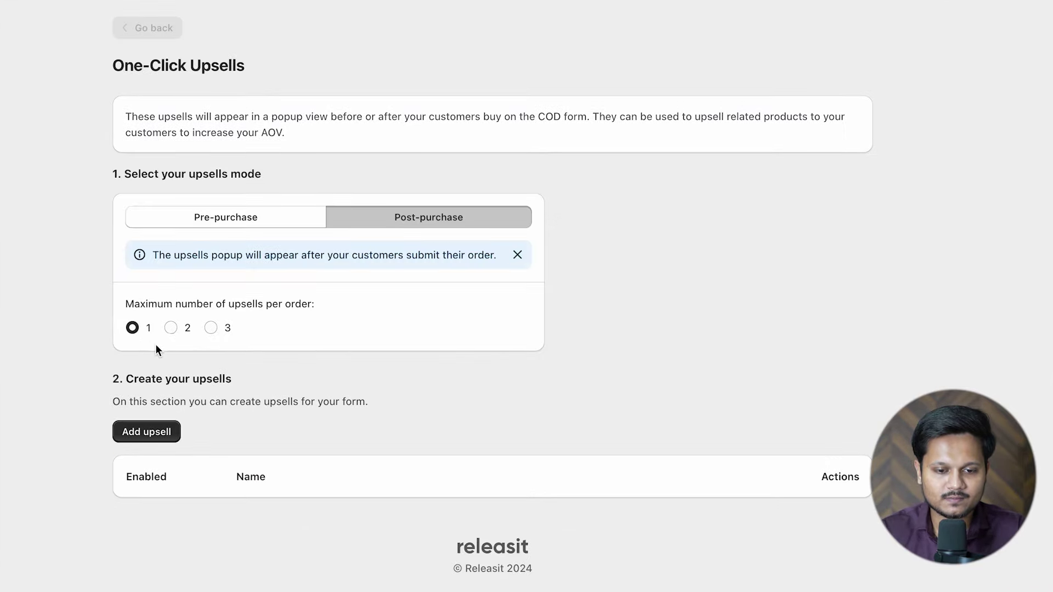
click(162, 435)
text(Upsell 1)
Set Tshirt For Dog Lovers as the trigger product and Shoes For Men as the upsell.
click(218, 322)
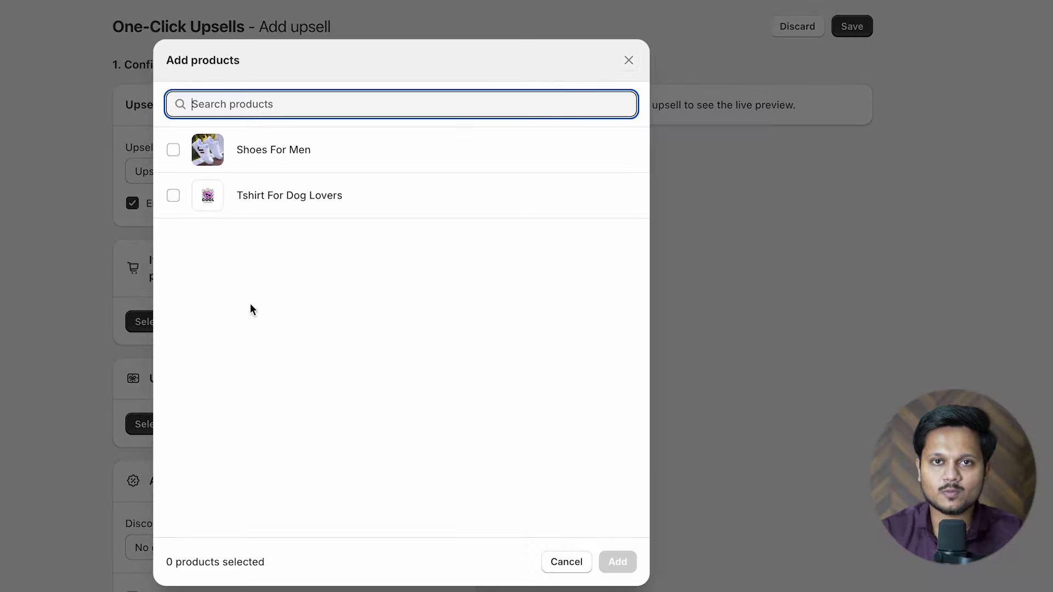
click(264, 198)
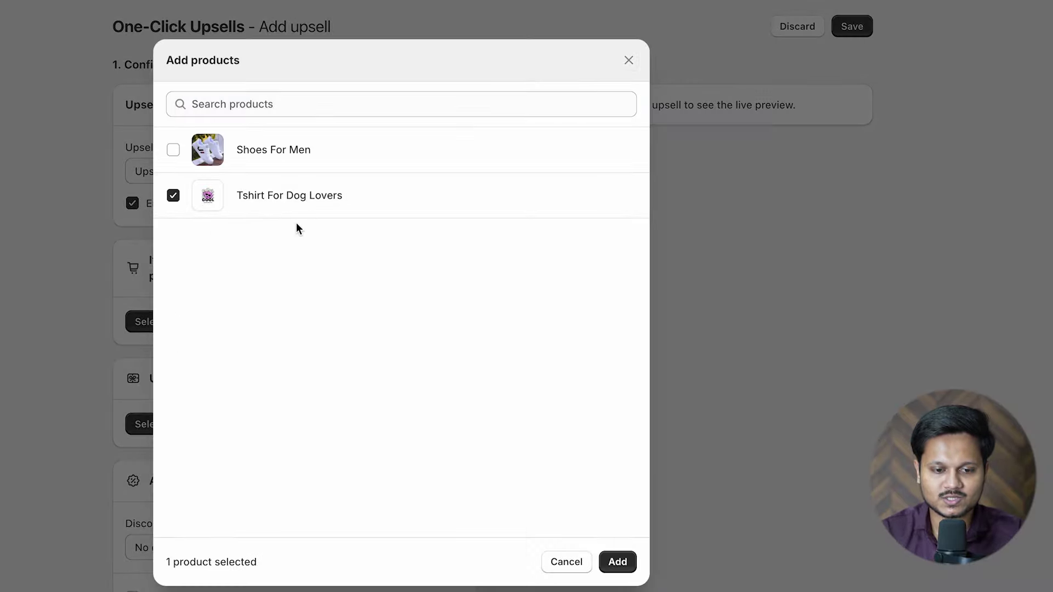
click(616, 563)
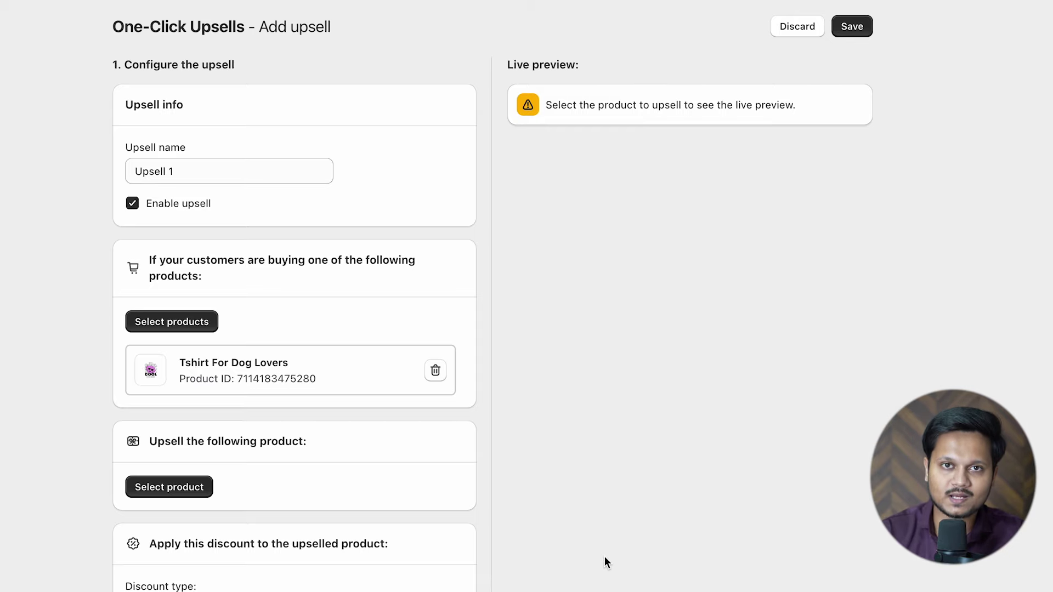
click(170, 489)
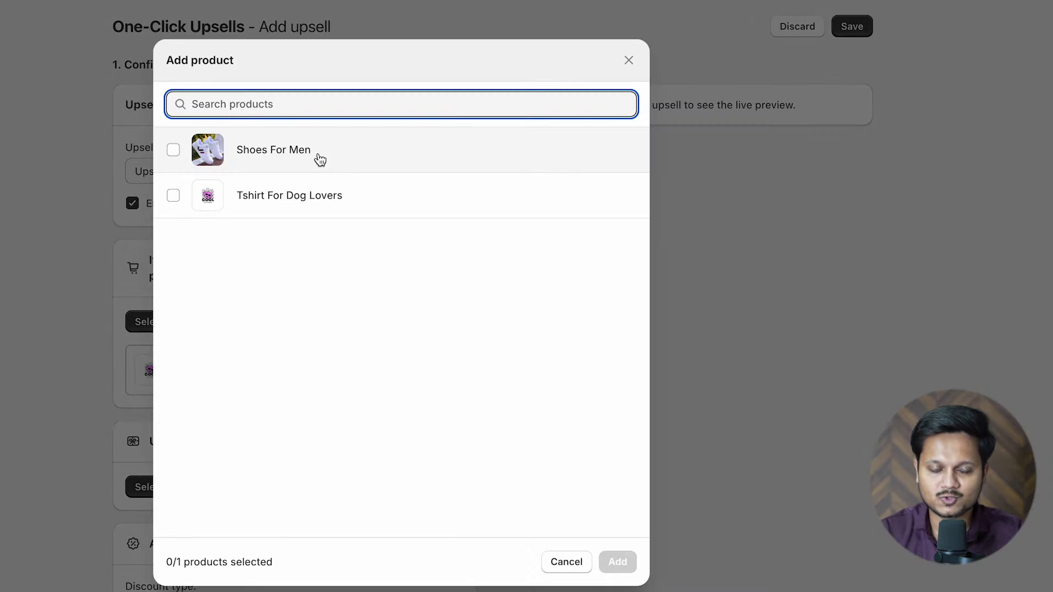
click(319, 157)
click(613, 568)
Give the upsell a Percentage discount of 50.
scroll(151, 459, down, 4)
click(170, 437)
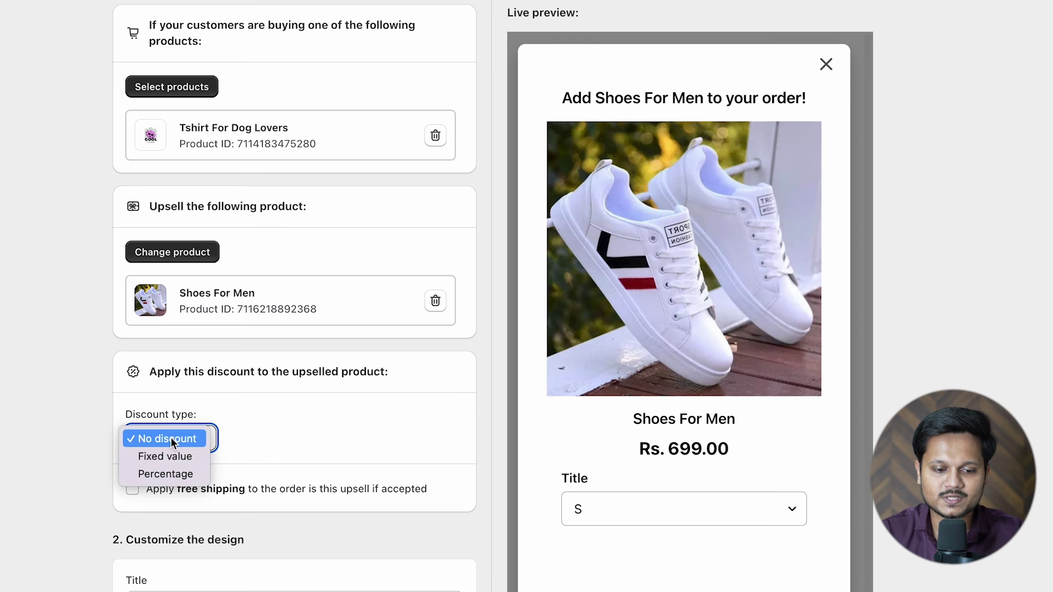
click(173, 472)
scroll(218, 493, down, 3)
click(264, 299)
drag(263, 299, 215, 304)
text(50)
click(116, 350)
Keep the add-to-order button animation as None and save the upsell.
scroll(308, 389, down, 10)
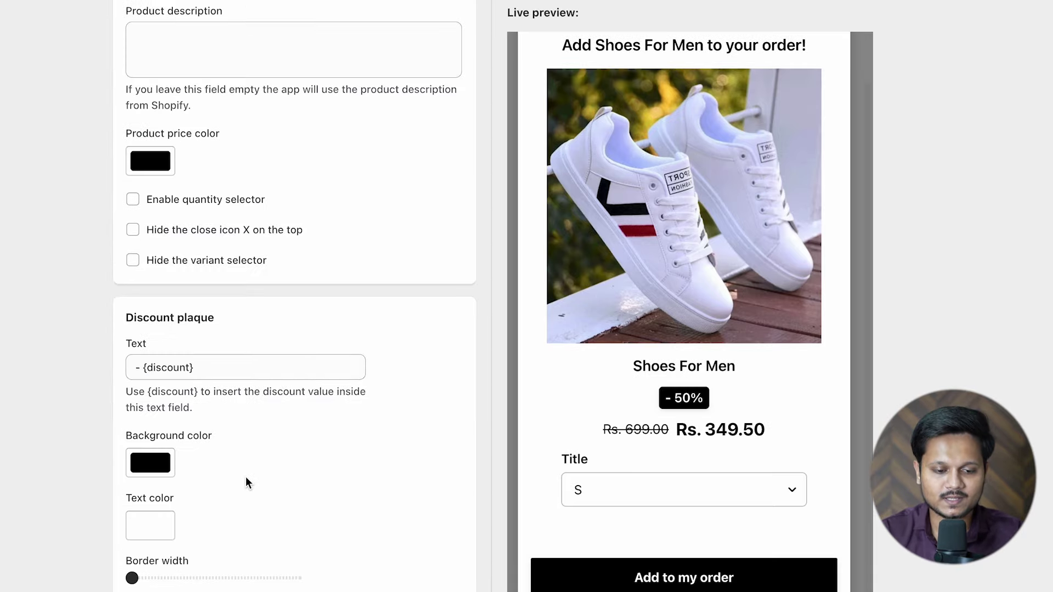
scroll(246, 482, down, 10)
click(178, 235)
click(86, 301)
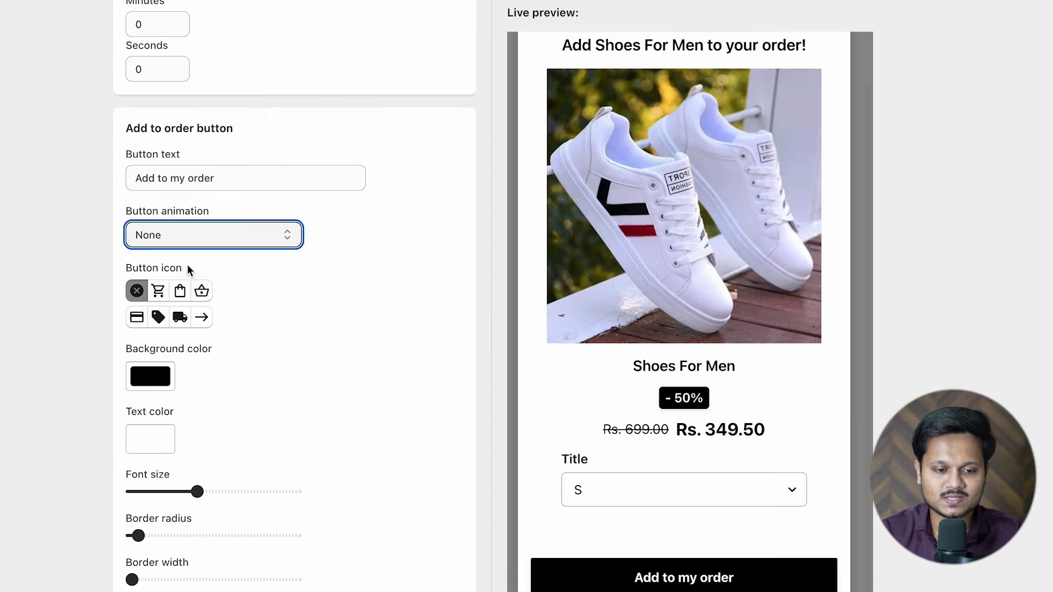
scroll(230, 471, down, 10)
click(647, 17)
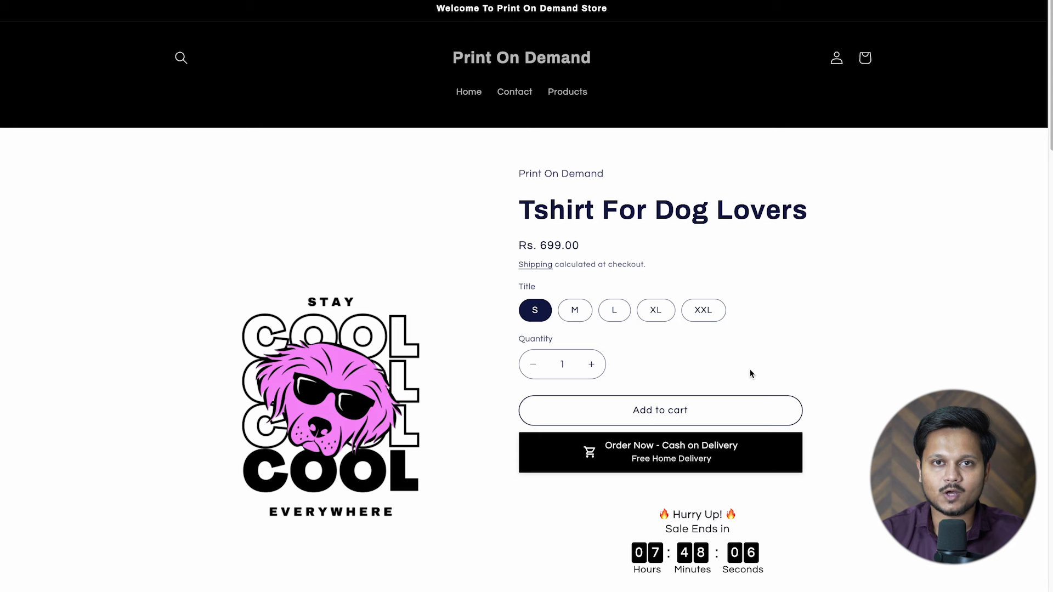
Submit a COD order for Tshirt For Dog Lovers and add the discounted Shoes For Men upsell.
click(654, 463)
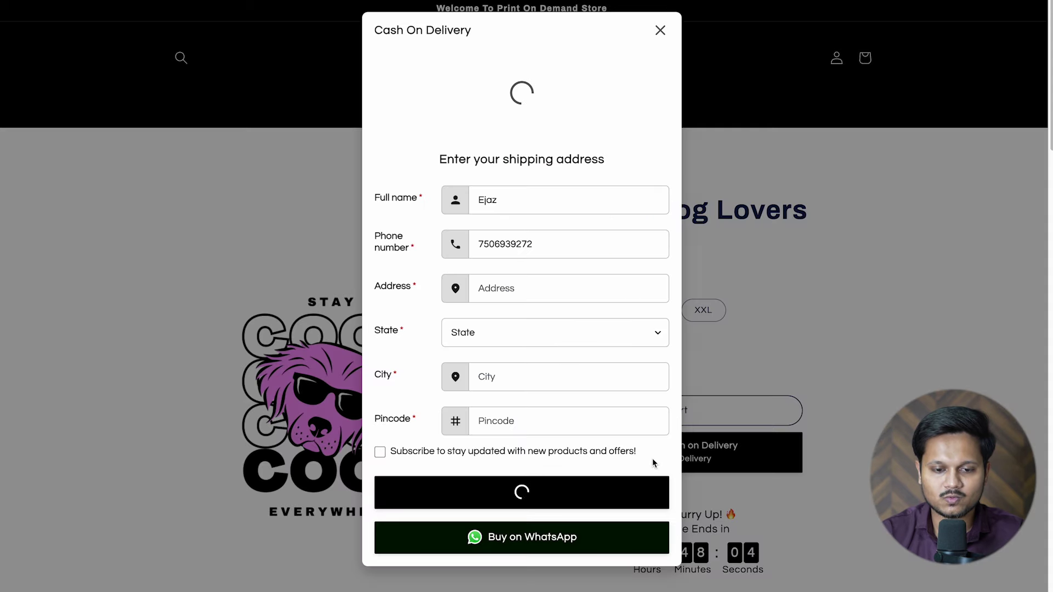
click(477, 535)
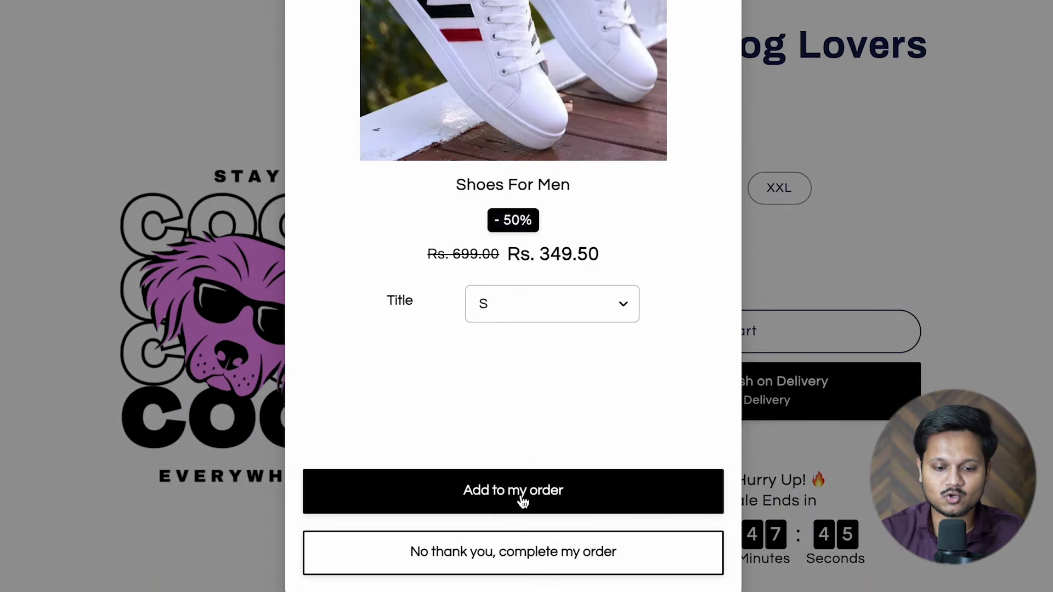
click(522, 495)
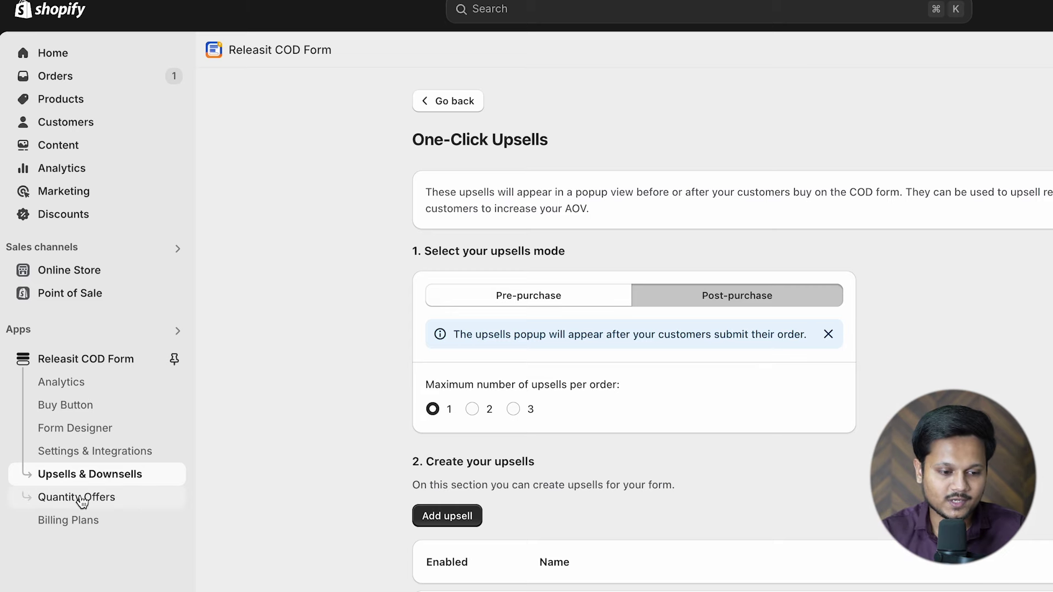
Create a quantity offer covering both Tshirt For Dog Lovers and Shoes For Men, noting the Rs. 1,048.50 Buy 2 price.
click(81, 496)
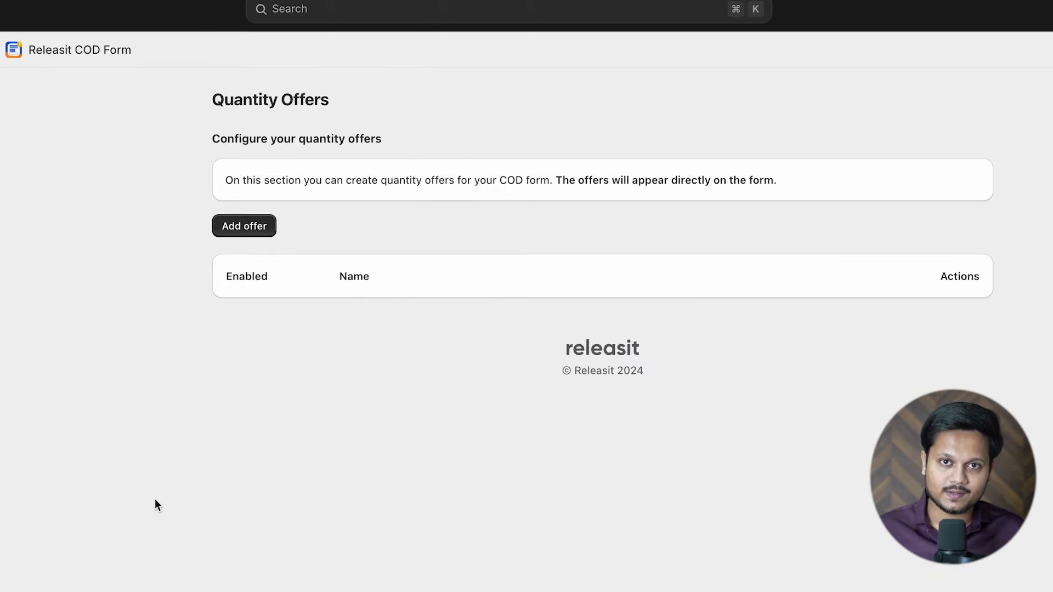
click(249, 225)
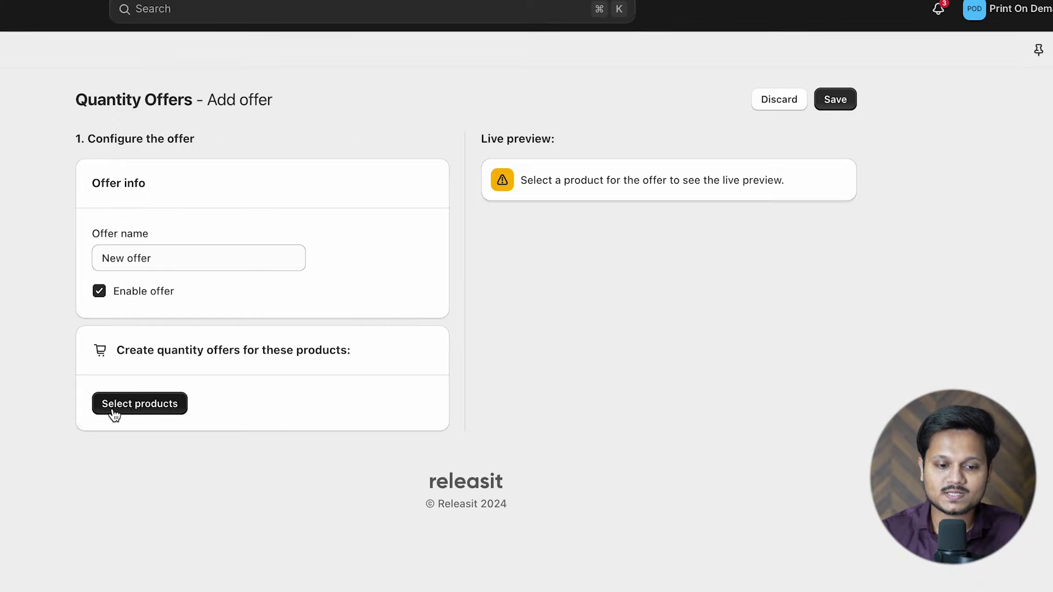
click(114, 415)
click(138, 226)
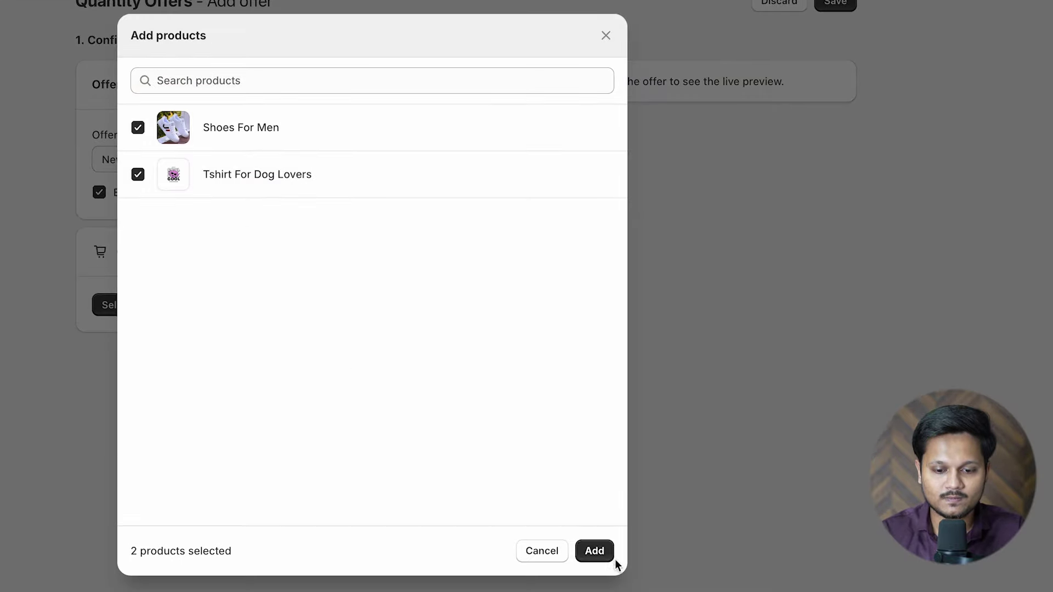
click(610, 556)
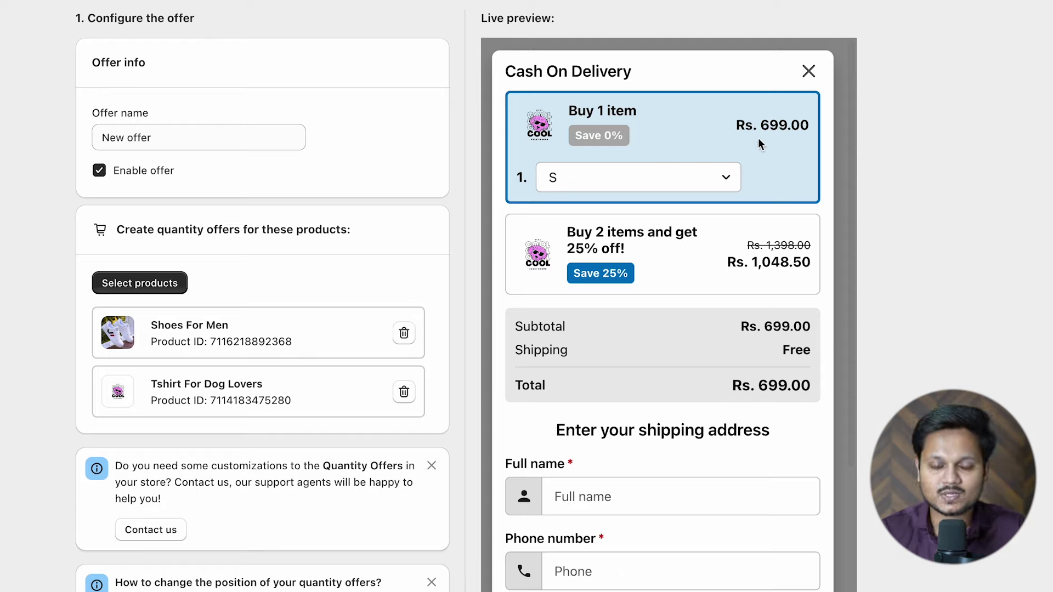
drag(564, 229, 709, 227)
drag(723, 266, 810, 278)
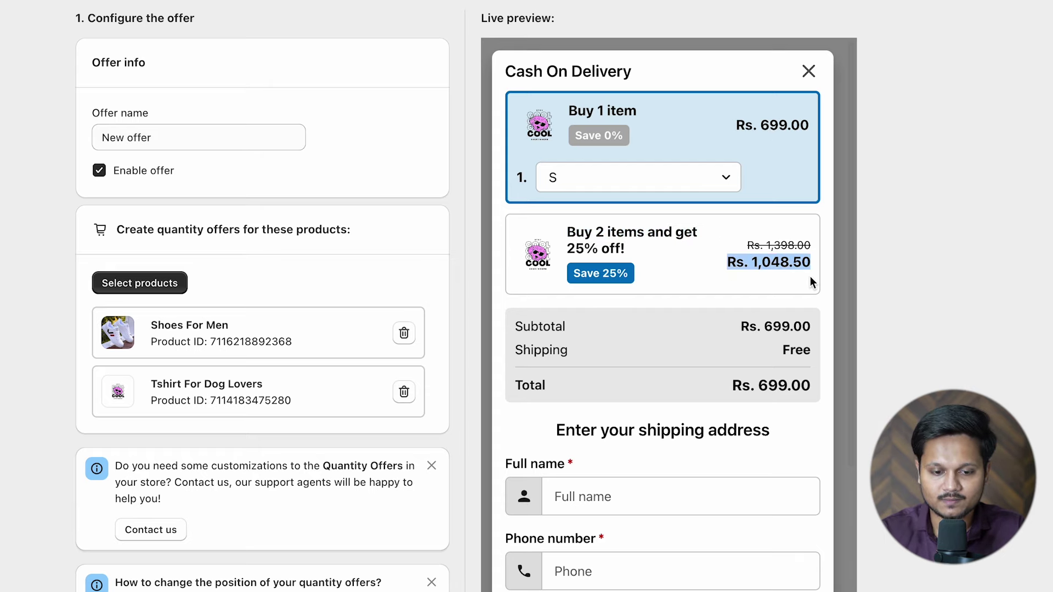
scroll(285, 378, down, 10)
Add a tier titled 'Buy 5 items and get 50% off!' with quantity 5.
click(269, 365)
click(284, 372)
double_click(124, 442)
text(5 items and get 25% off!)
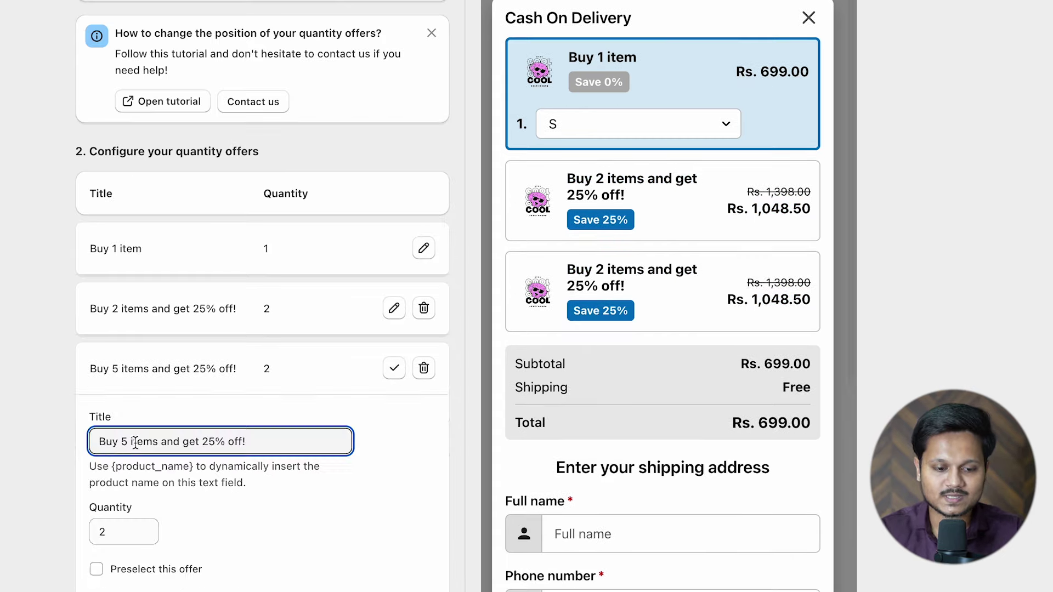
double_click(211, 442)
text(50)
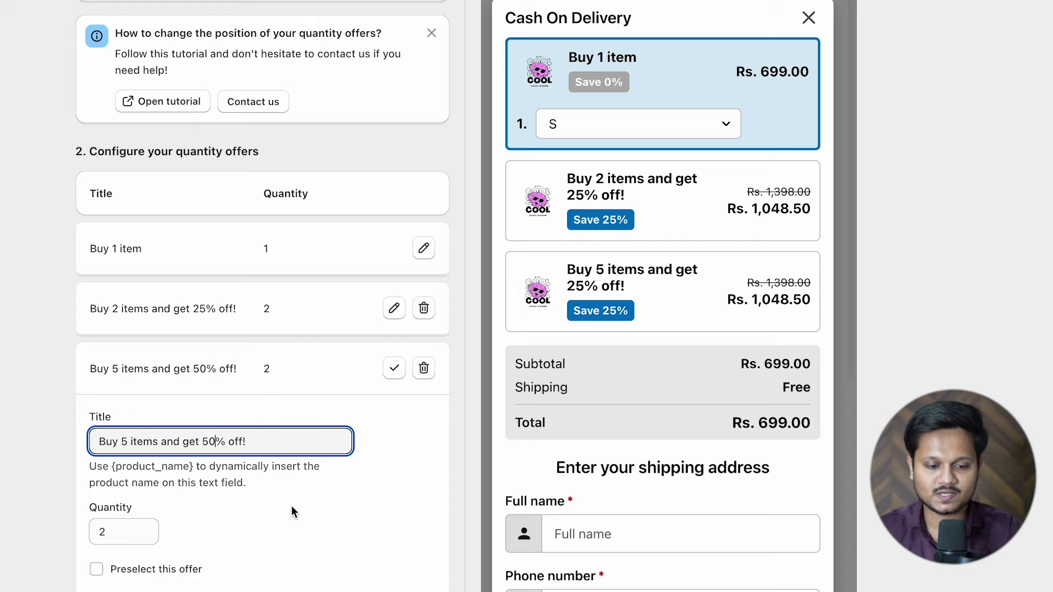
key(Tab)
scroll(294, 574, down, 5)
key(Down)
text(5)
scroll(226, 340, down, 6)
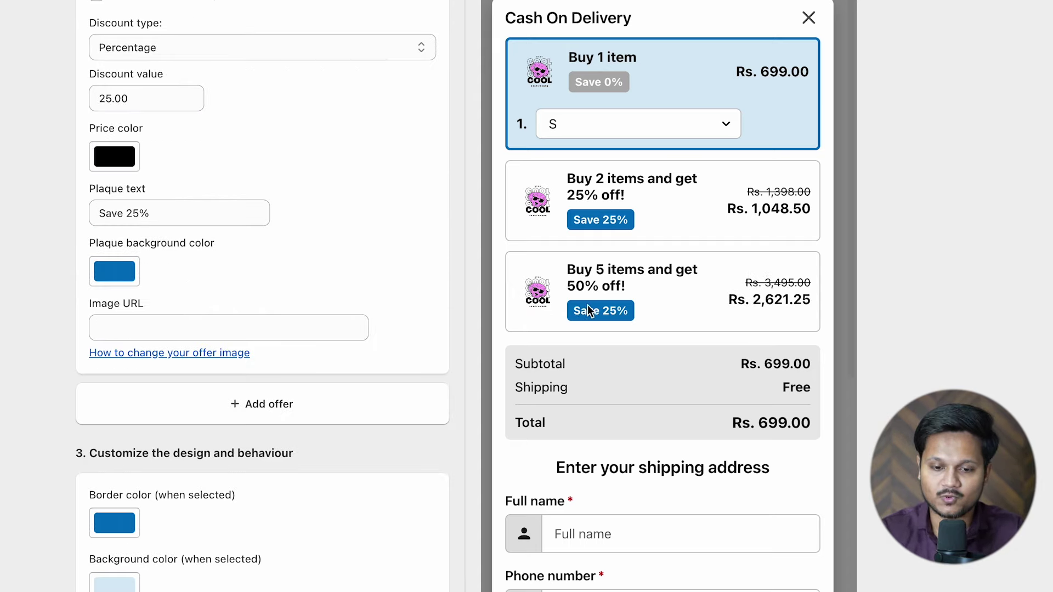
scroll(258, 387, down, 3)
scroll(79, 448, down, 3)
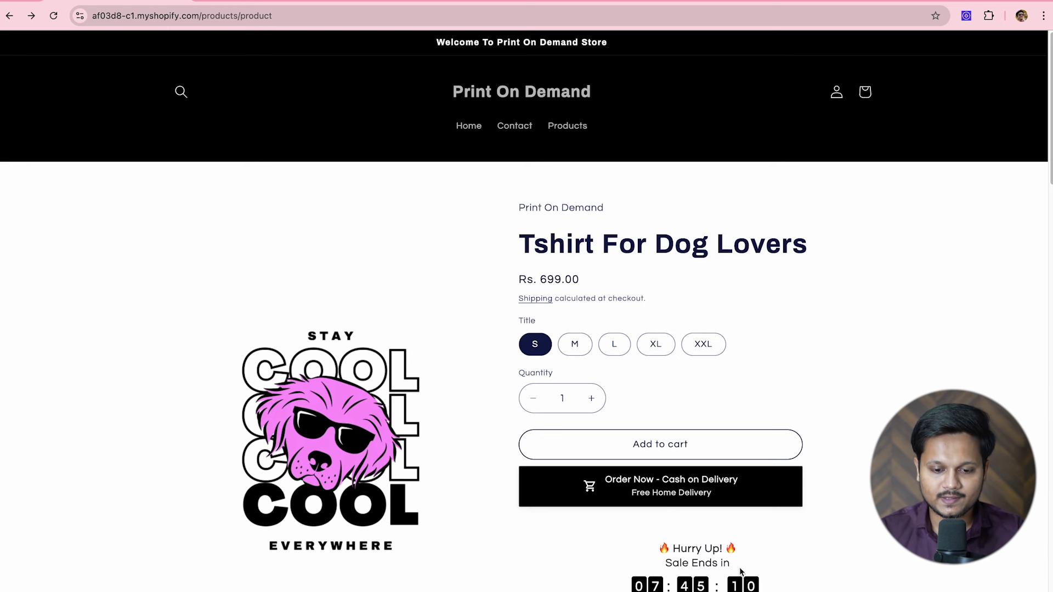
Choose the Buy 5 items offer in the COD form, then review the free plan's 100-orders-per-month limit.
click(694, 488)
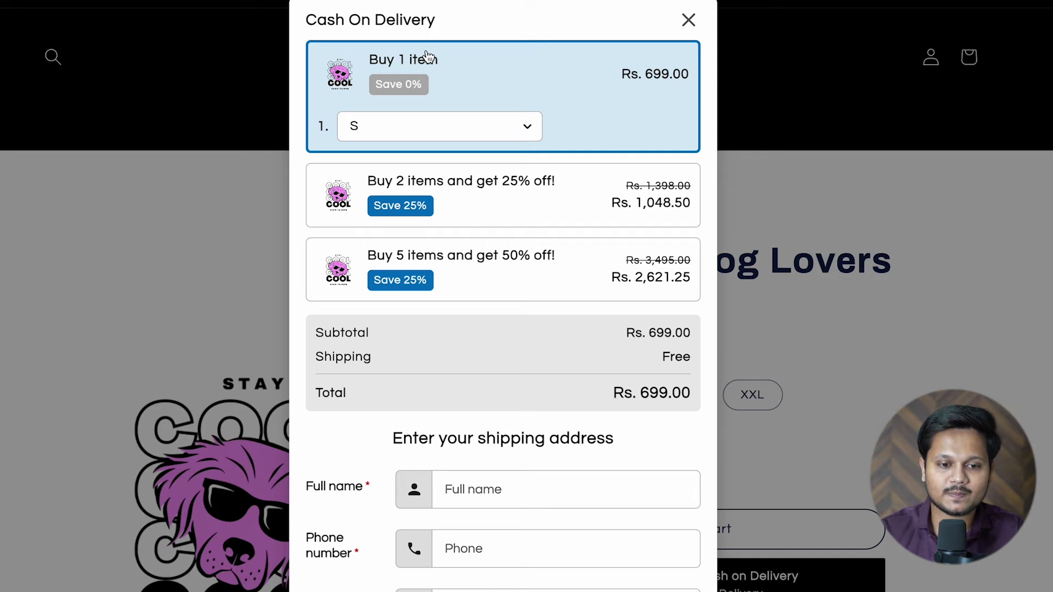
click(359, 271)
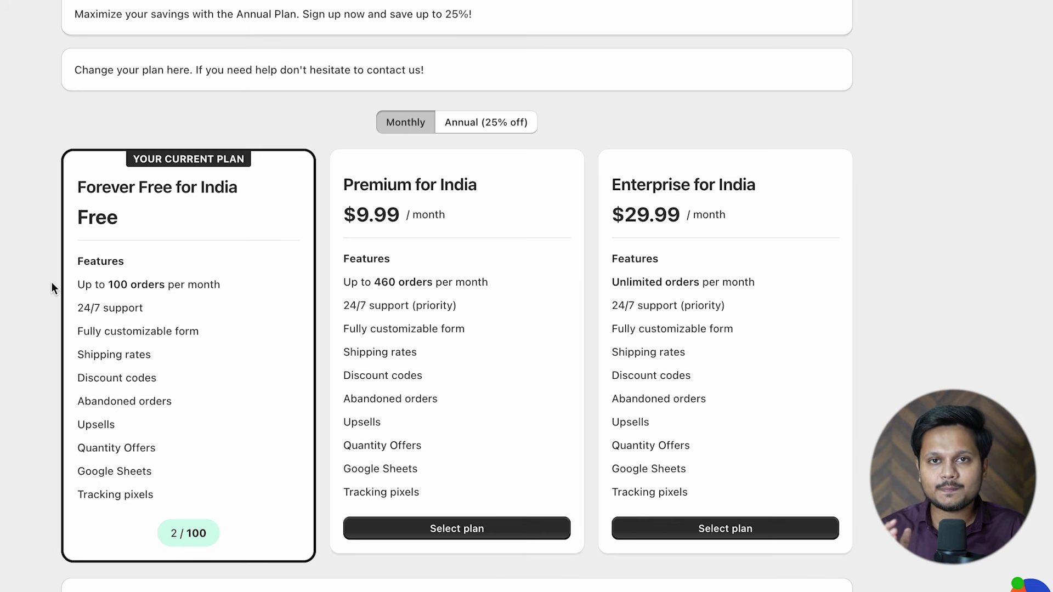
drag(78, 186, 107, 219)
click(63, 313)
drag(76, 286, 222, 285)
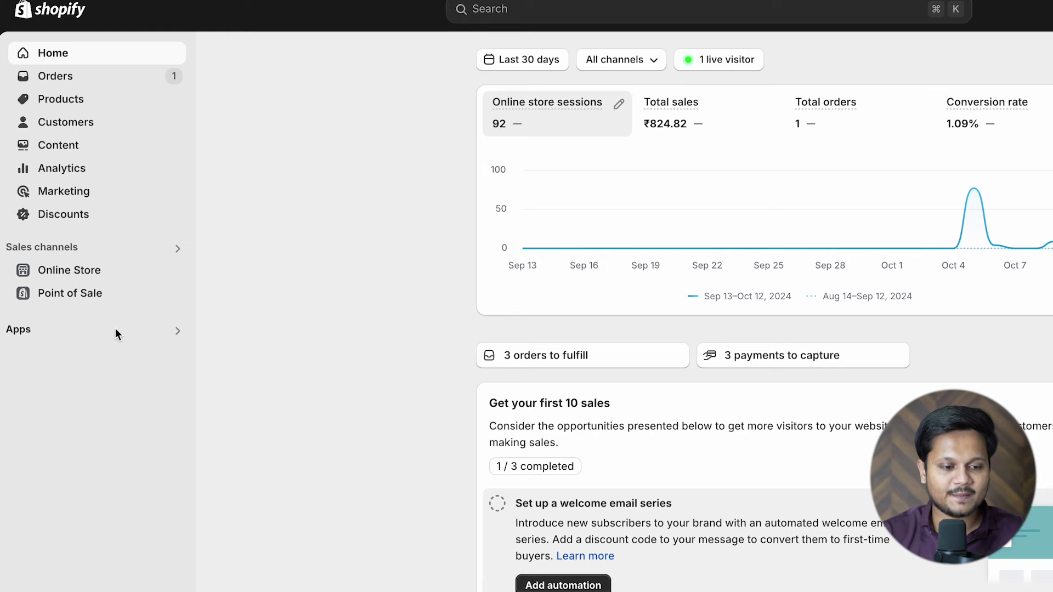
Find and install the Accentuate Custom Fields app.
click(116, 333)
text(a)
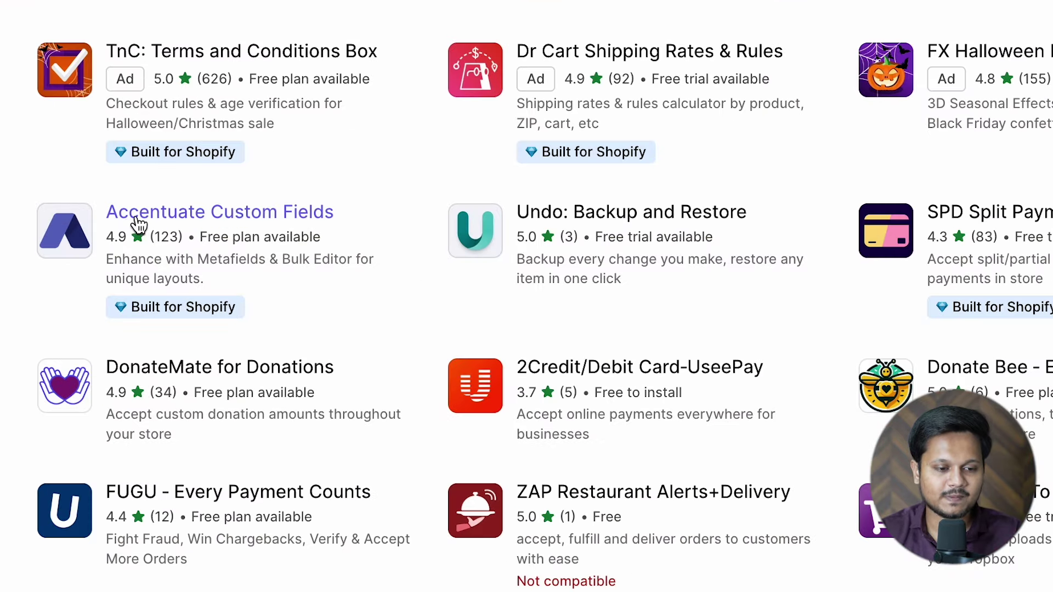
click(136, 225)
click(217, 463)
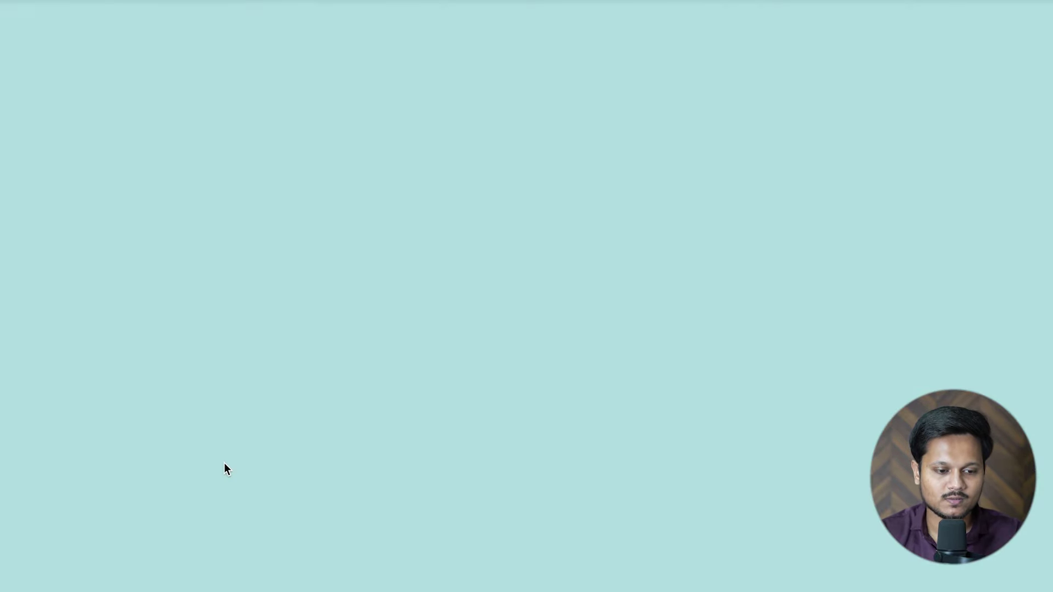
click(732, 390)
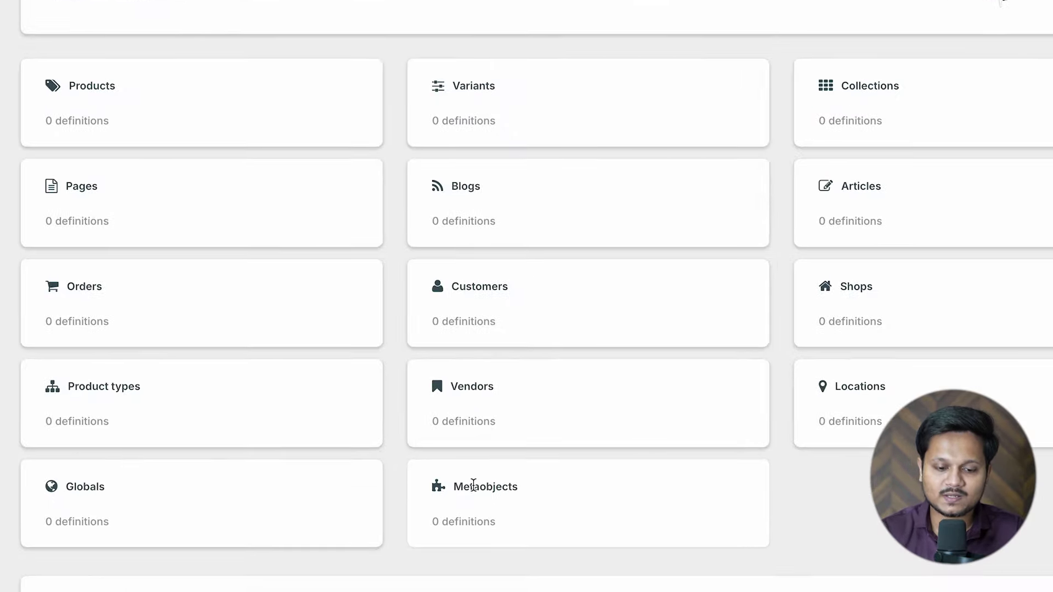
Look at the metaobject definitions and start a new one, then go to Online Store.
click(458, 488)
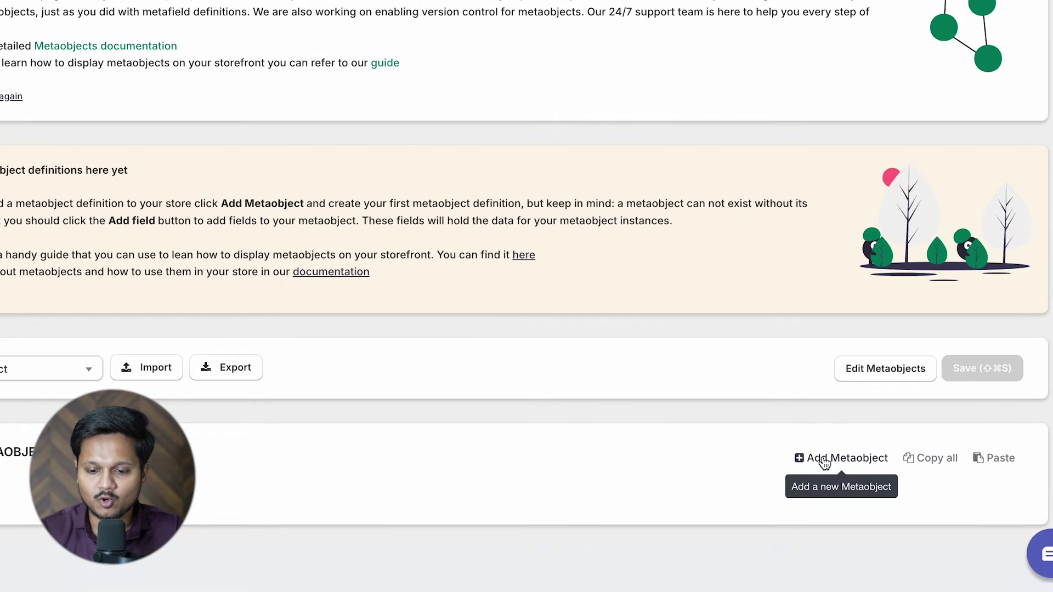
click(822, 458)
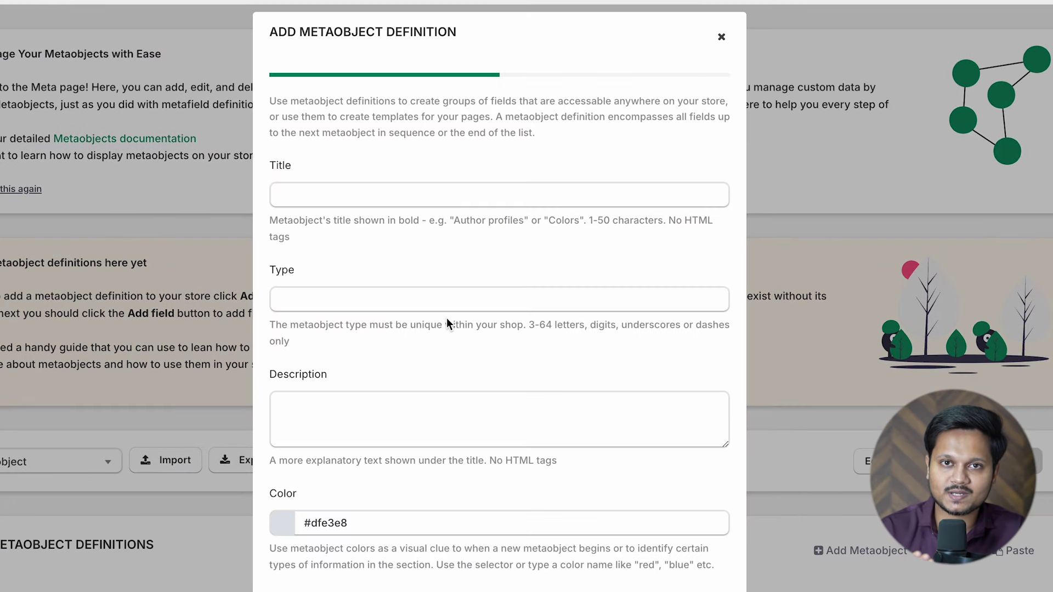
scroll(323, 432, down, 1)
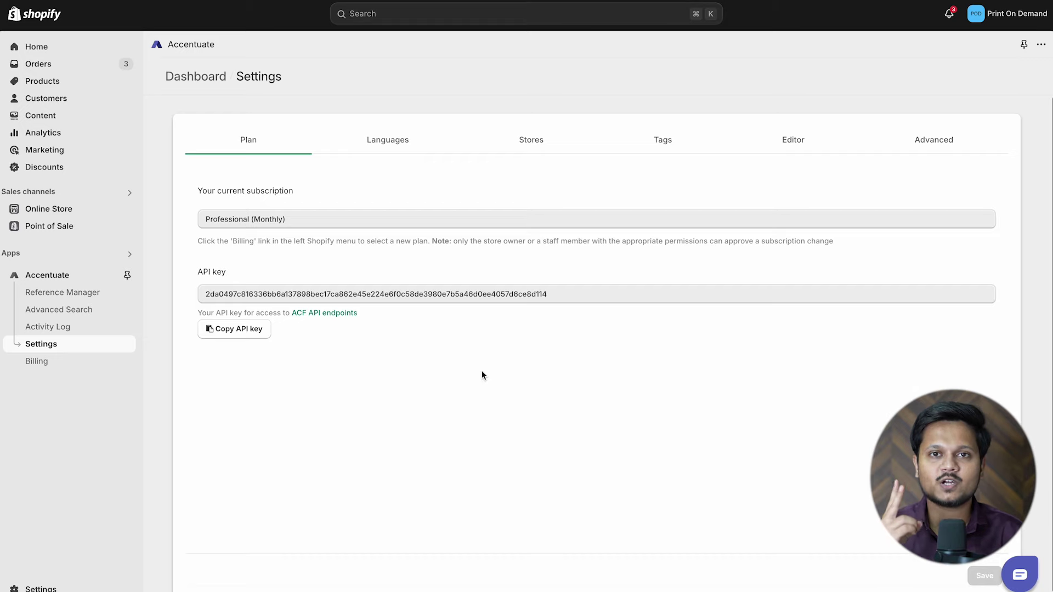
click(68, 210)
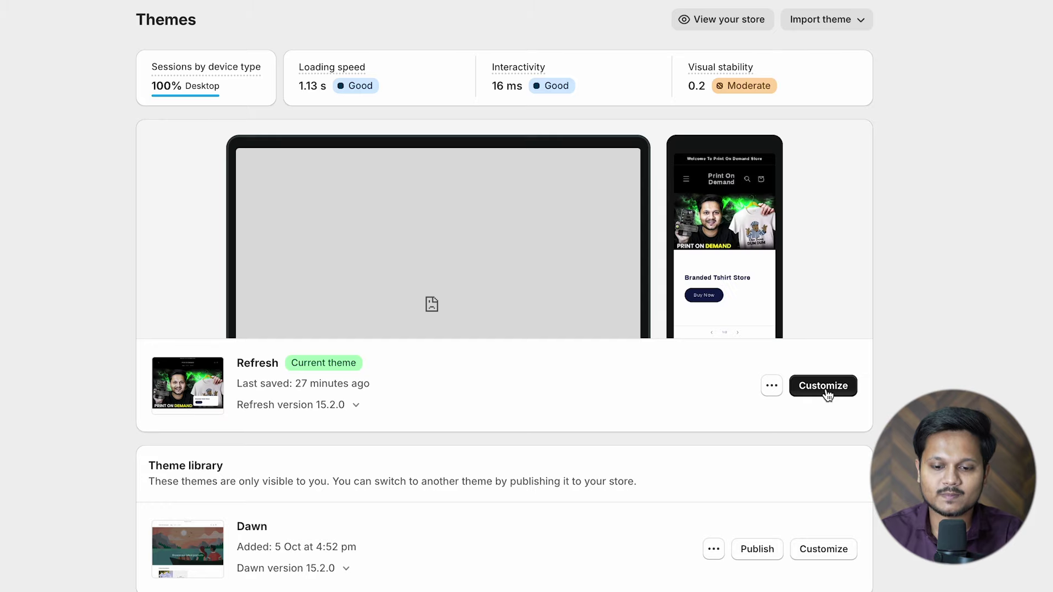
Add the Sticky promo bar app section to the default product template.
click(823, 386)
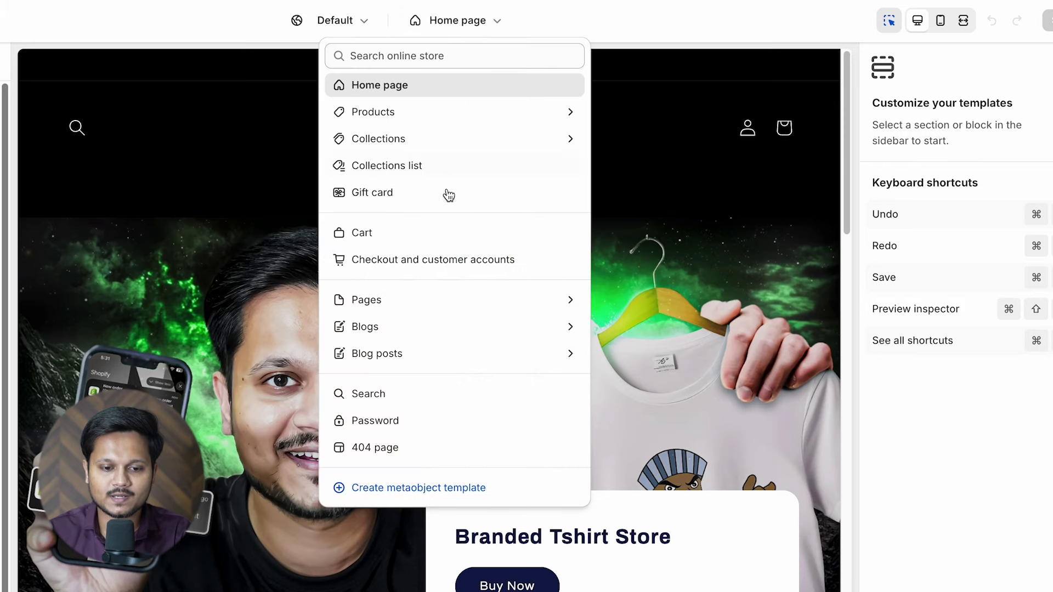
click(400, 110)
click(397, 145)
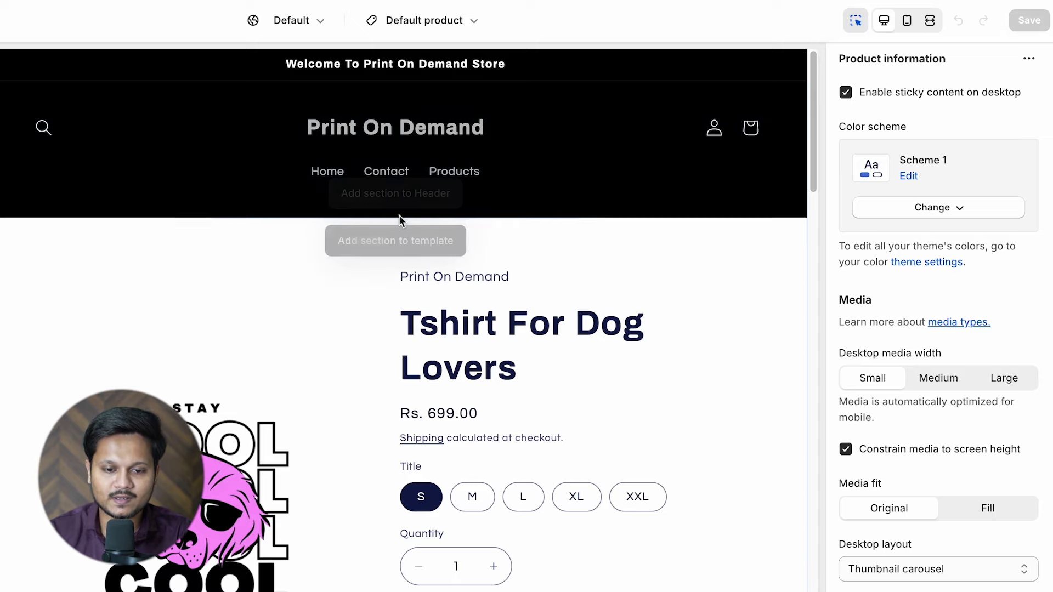
click(400, 200)
click(628, 232)
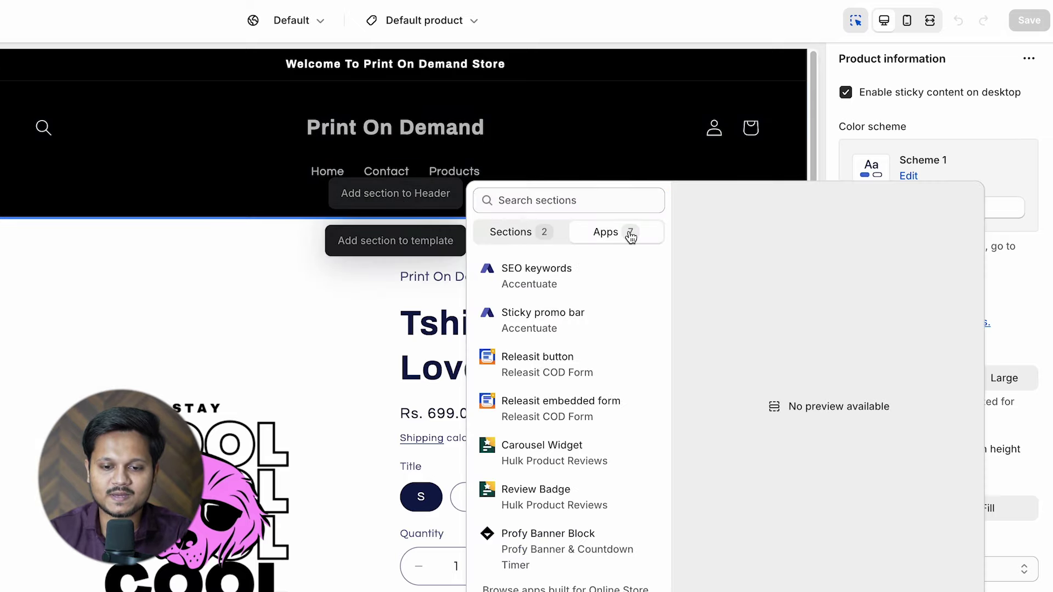
click(574, 315)
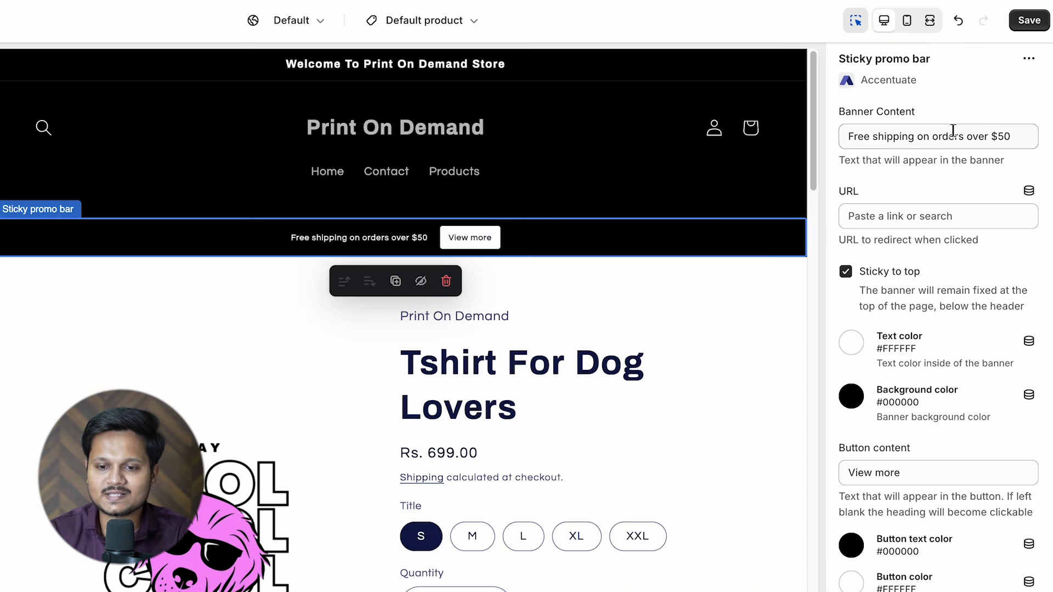
Set the banner text to 'Here is the discounted products' and the button label to 'Click Here'.
click(970, 136)
key(ctrl+a)
key(BackSpace)
text(Here is t)
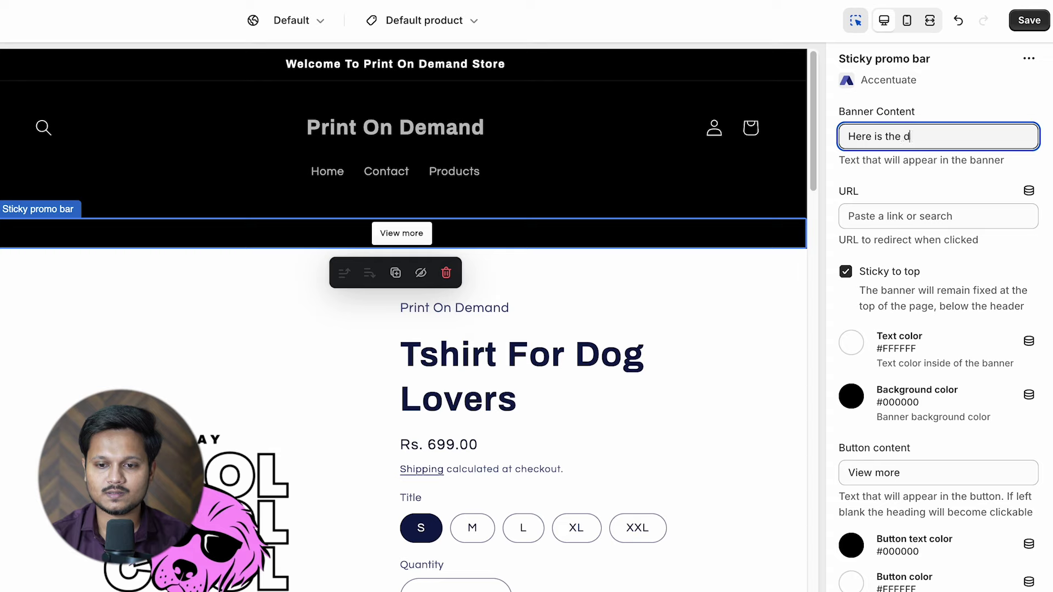
text(he discounted products)
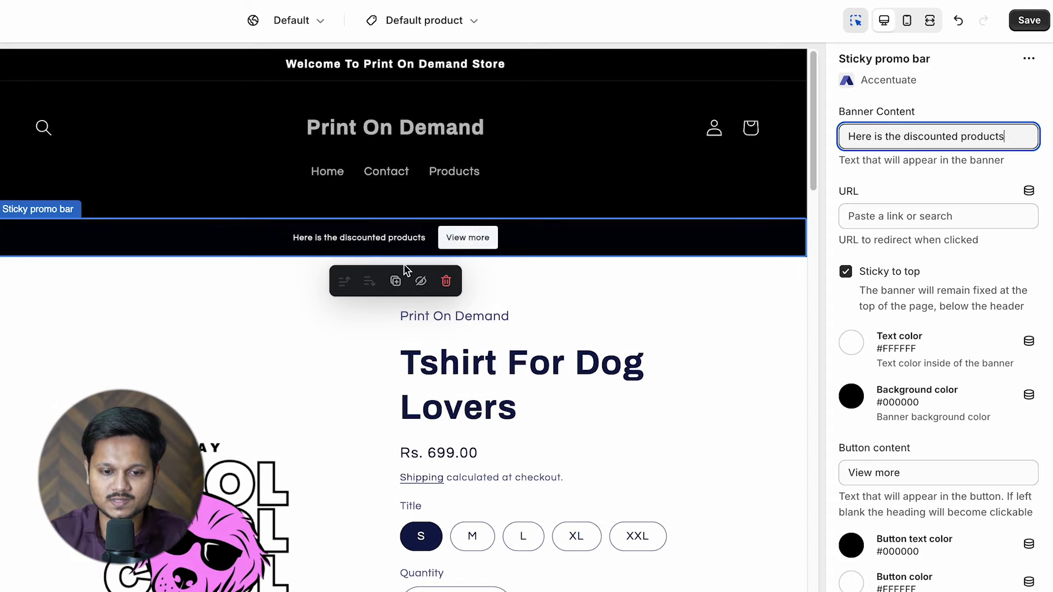
click(922, 467)
key(ctrl+a)
text(Click Here)
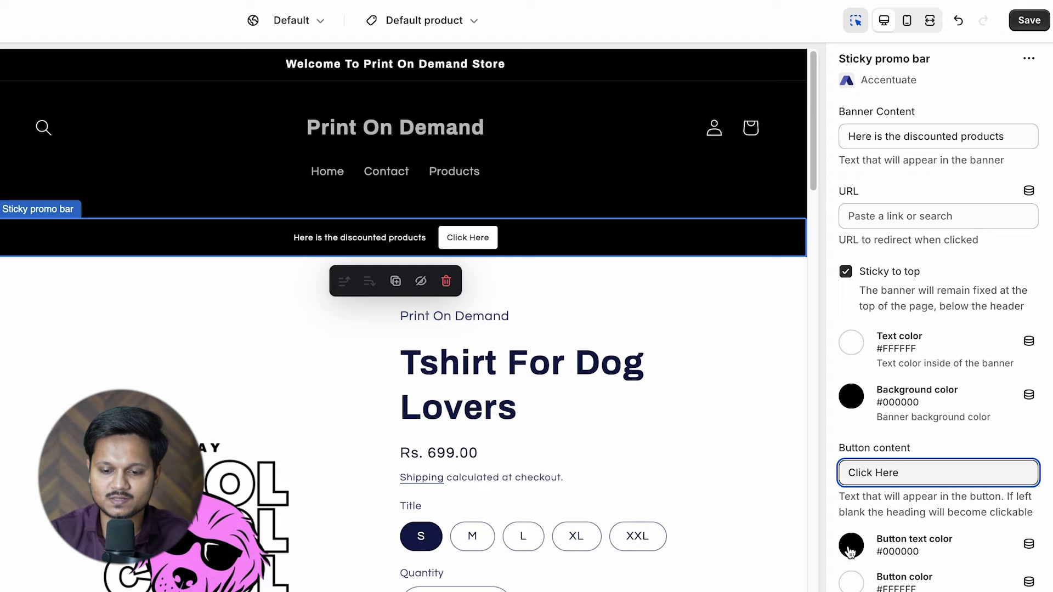
Link the banner button to all products, save, and test the link.
click(927, 222)
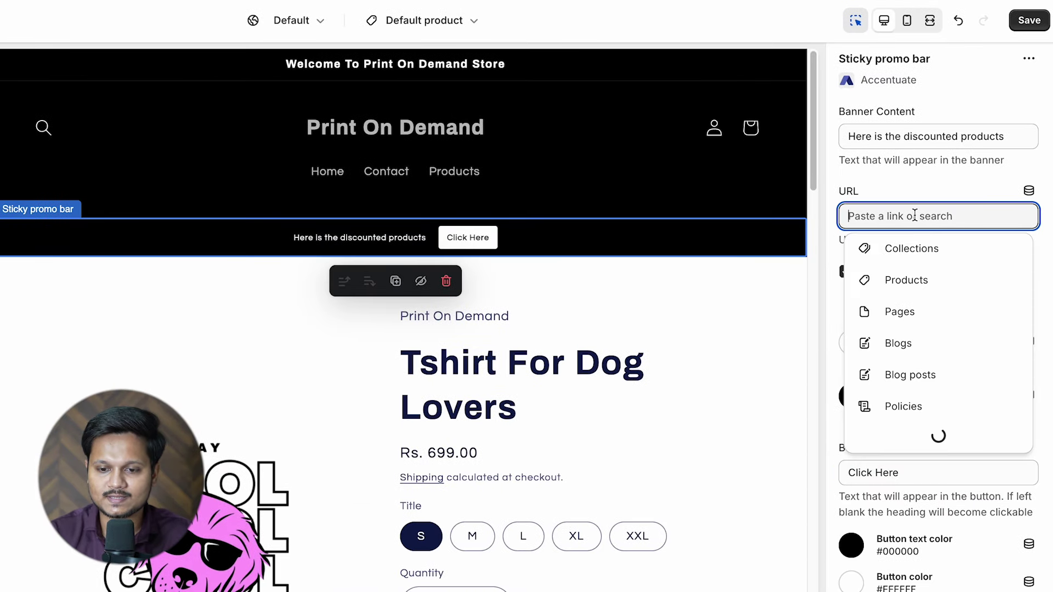
click(921, 281)
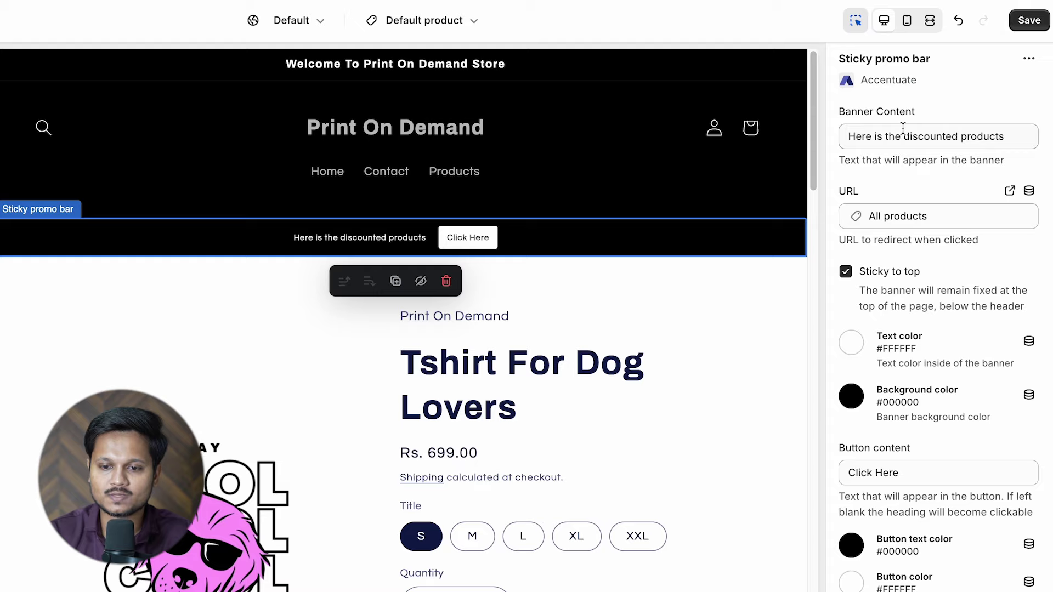
click(1027, 23)
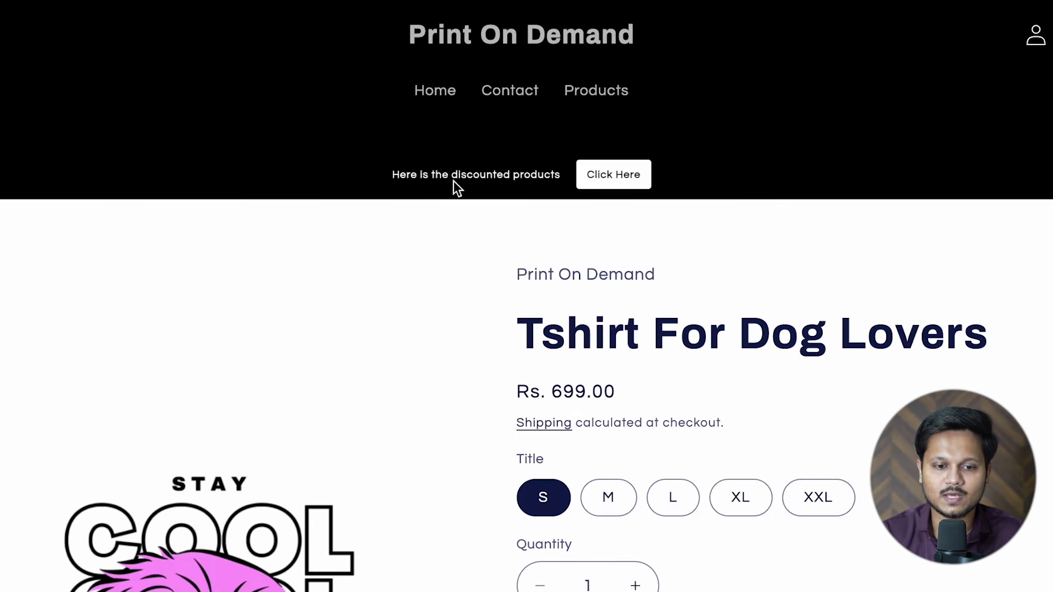
click(623, 176)
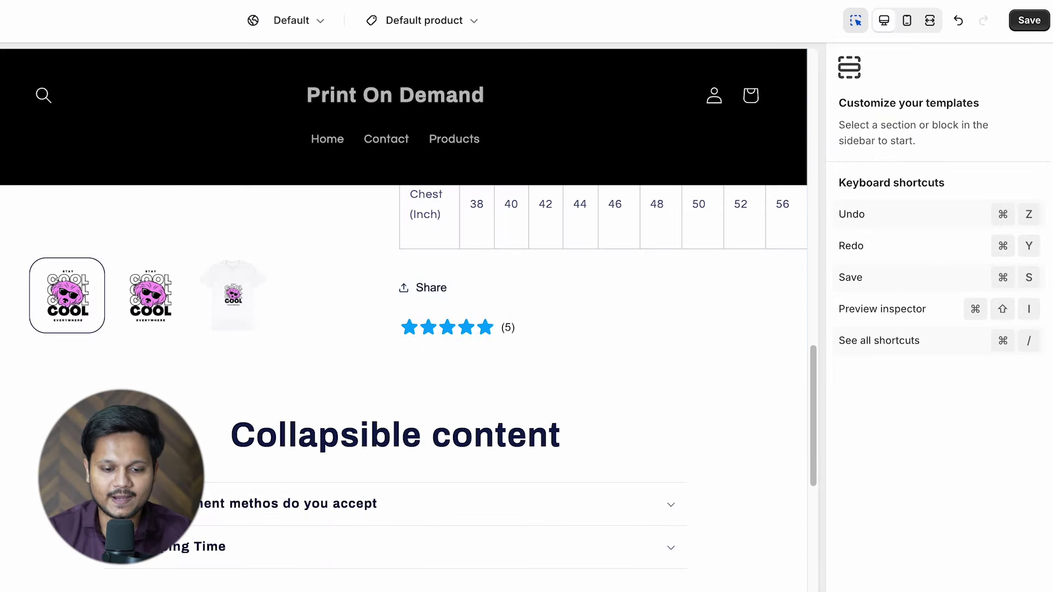
Add the SEO keywords tags app block below the product details.
click(395, 386)
click(576, 378)
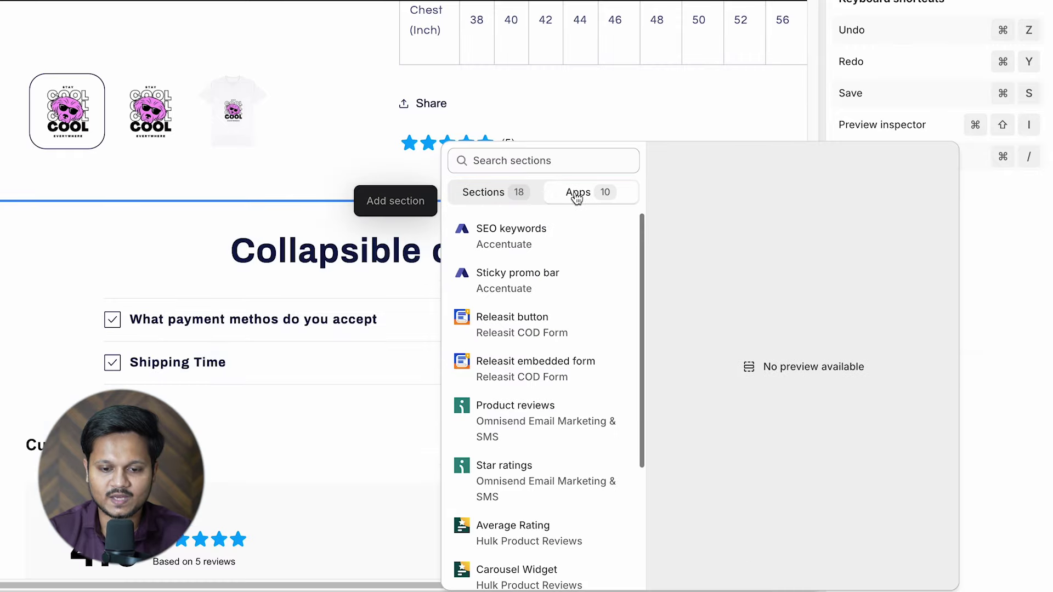
click(505, 243)
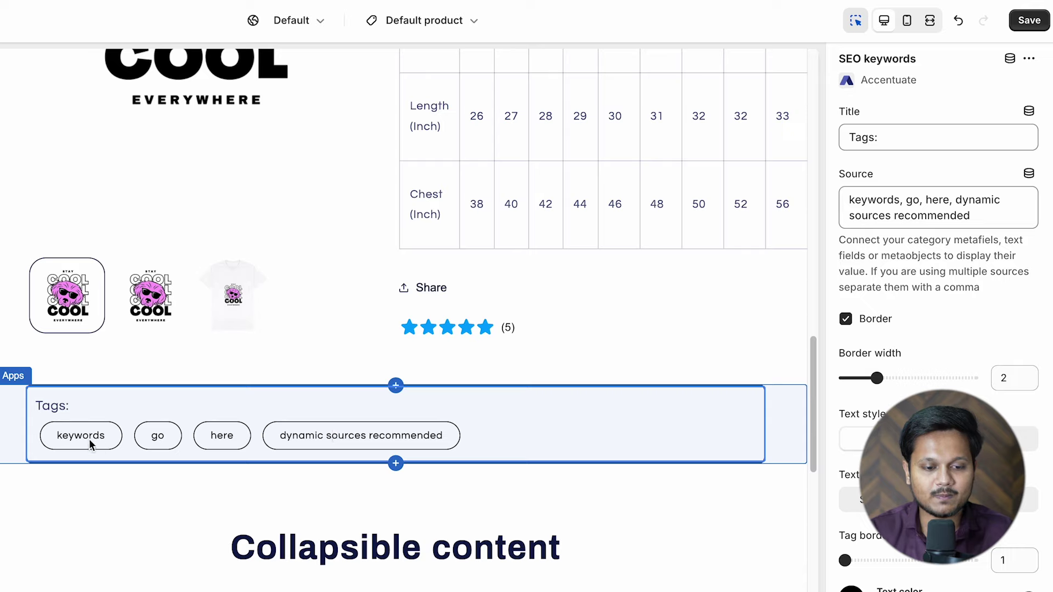
Set the keyword source to 'Tshirt, Shoes, Print on demand' and save.
click(869, 136)
key(Tab)
drag(834, 176, 881, 212)
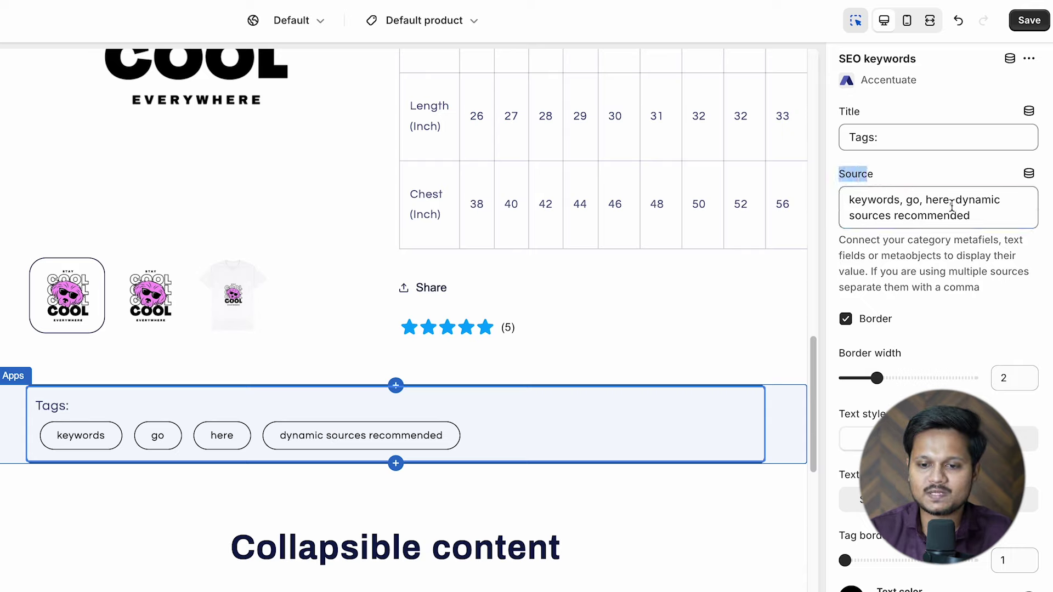
click(963, 218)
drag(963, 218, 851, 202)
text(Tshirt)
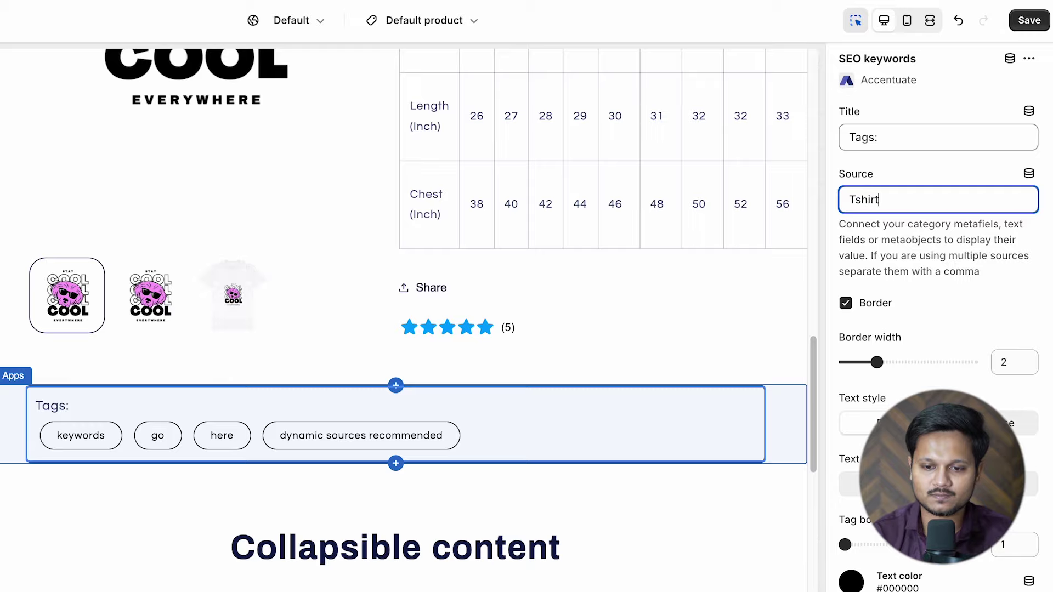
text(, Shoes, Print on demand)
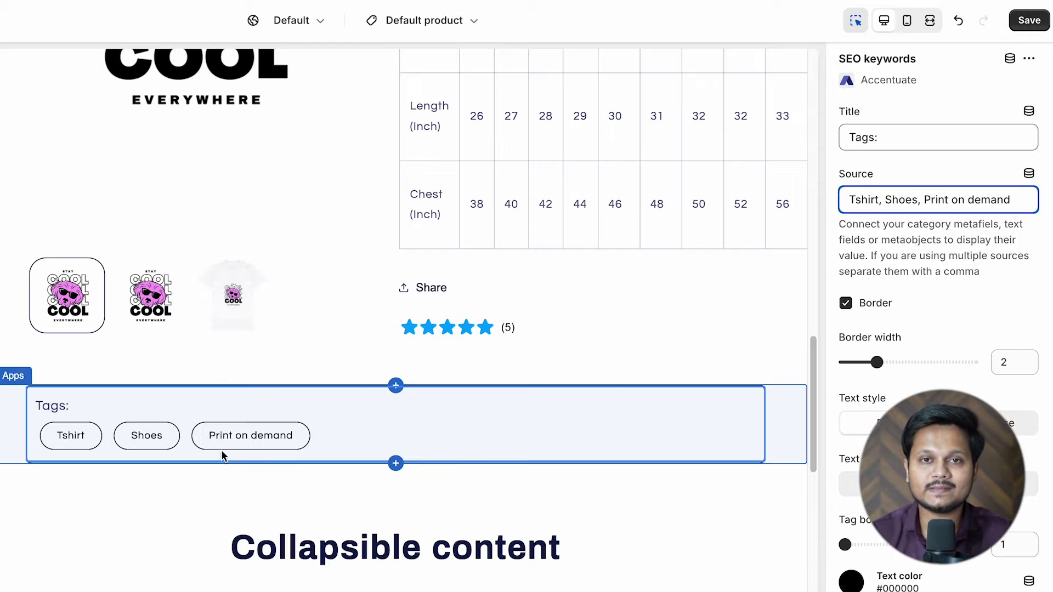
click(1023, 28)
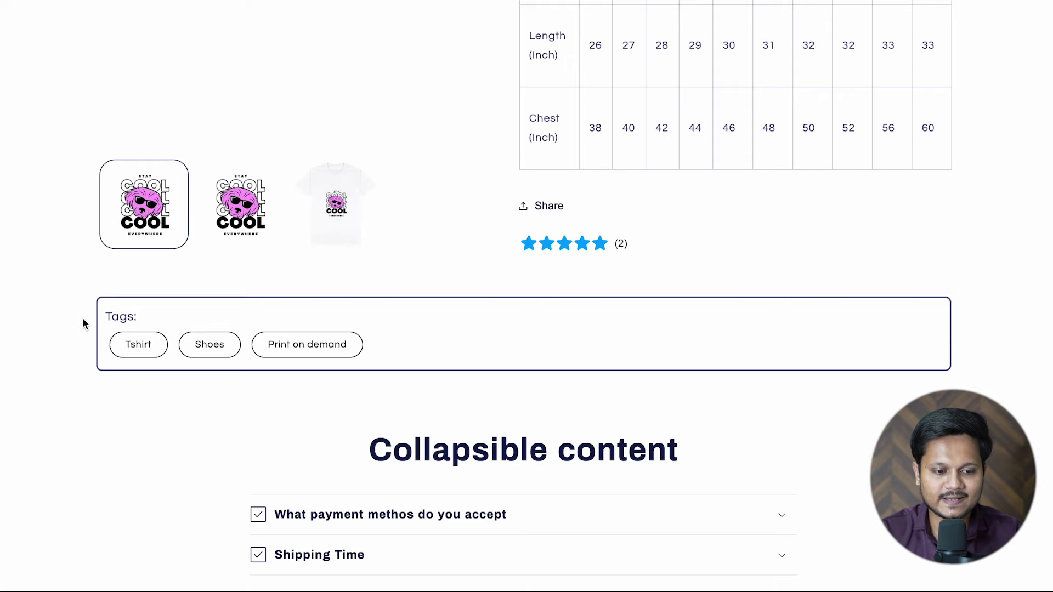
drag(84, 323, 452, 351)
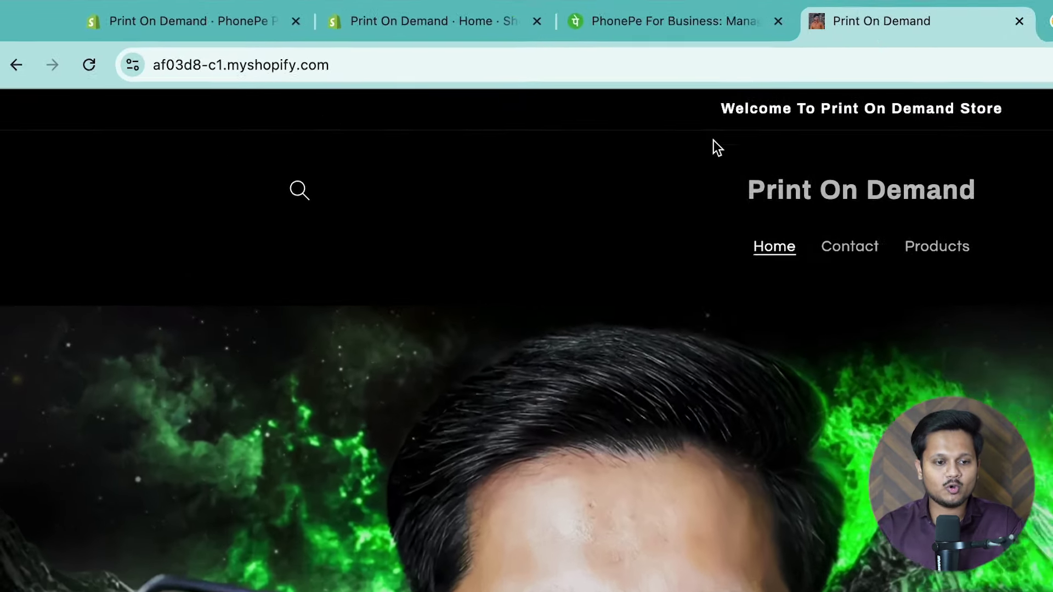
Leave the storefront and go to namecheap.com in the browser.
click(238, 37)
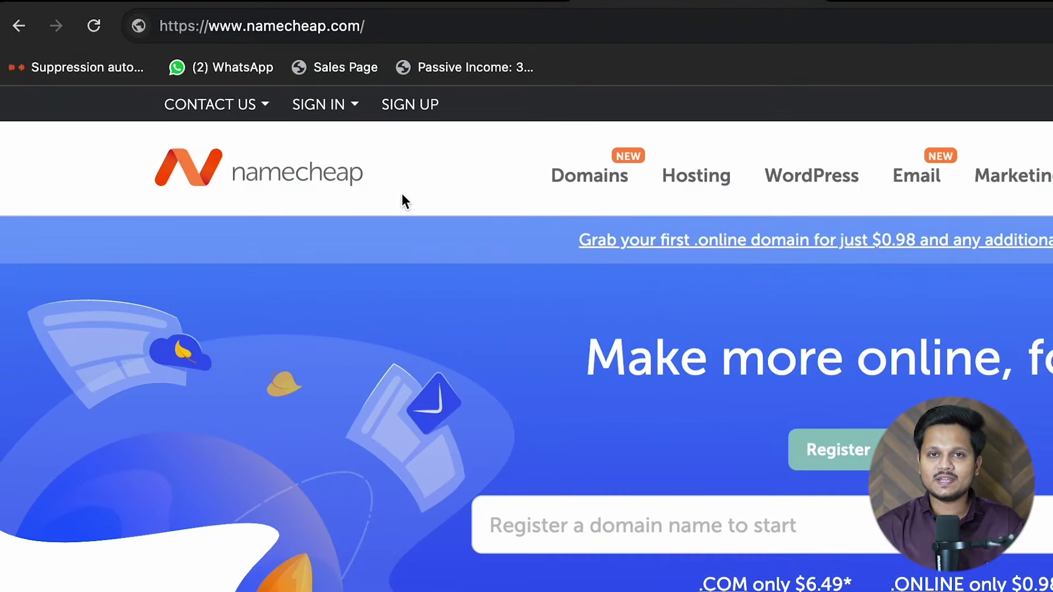
Sign in to Namecheap and search for a domain on the owner's name.
click(329, 106)
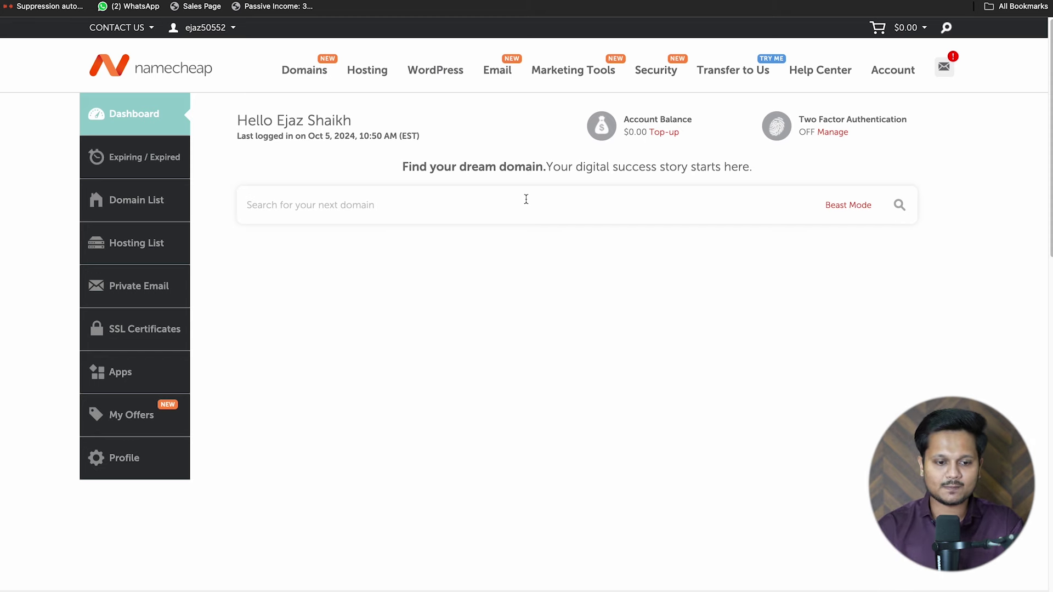
click(362, 216)
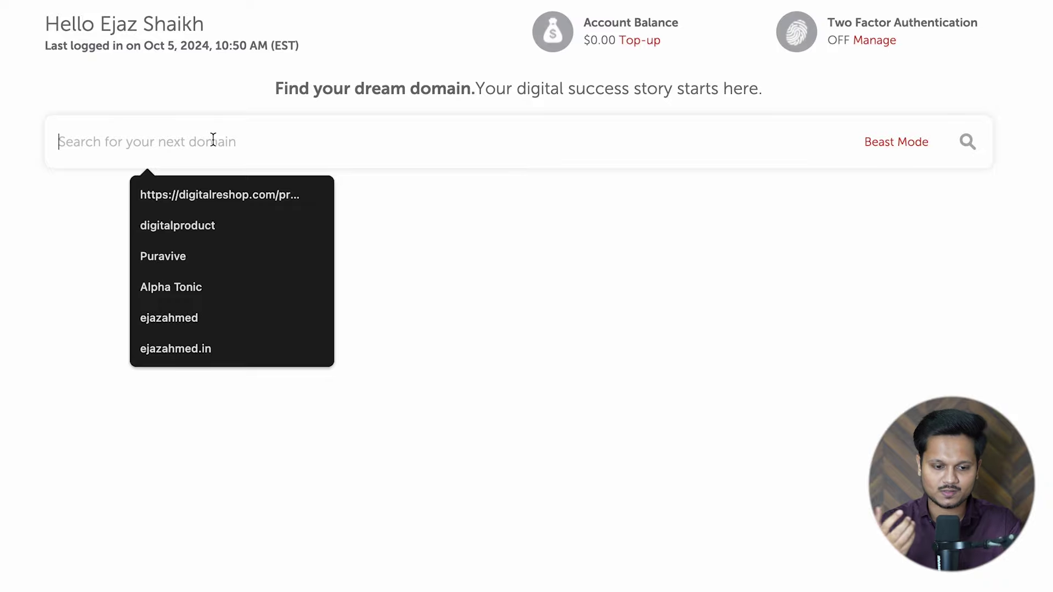
text(ejazahmed)
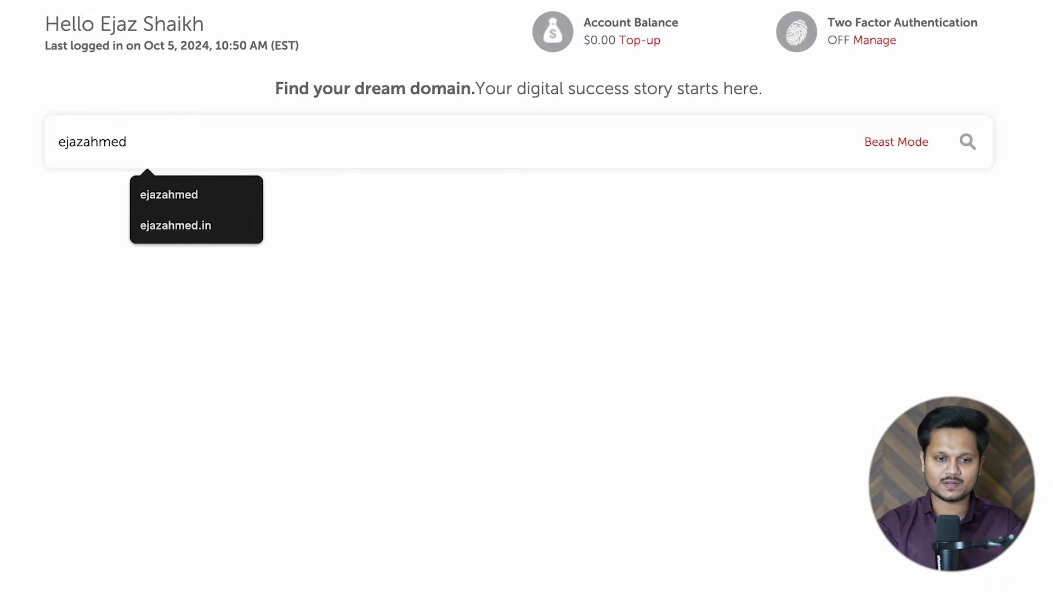
key(Return)
Add the $1.80/yr .lol domain to the cart and proceed to checkout.
scroll(985, 173, down, 3)
scroll(985, 169, down, 10)
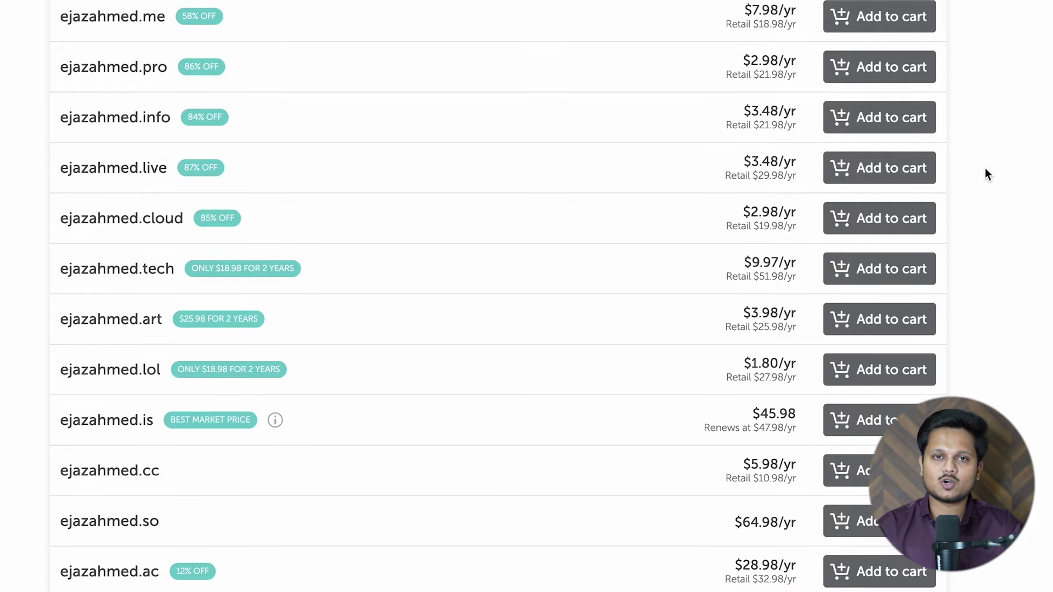
scroll(985, 168, down, 4)
scroll(985, 168, up, 3)
scroll(986, 171, up, 2)
scroll(985, 171, down, 2)
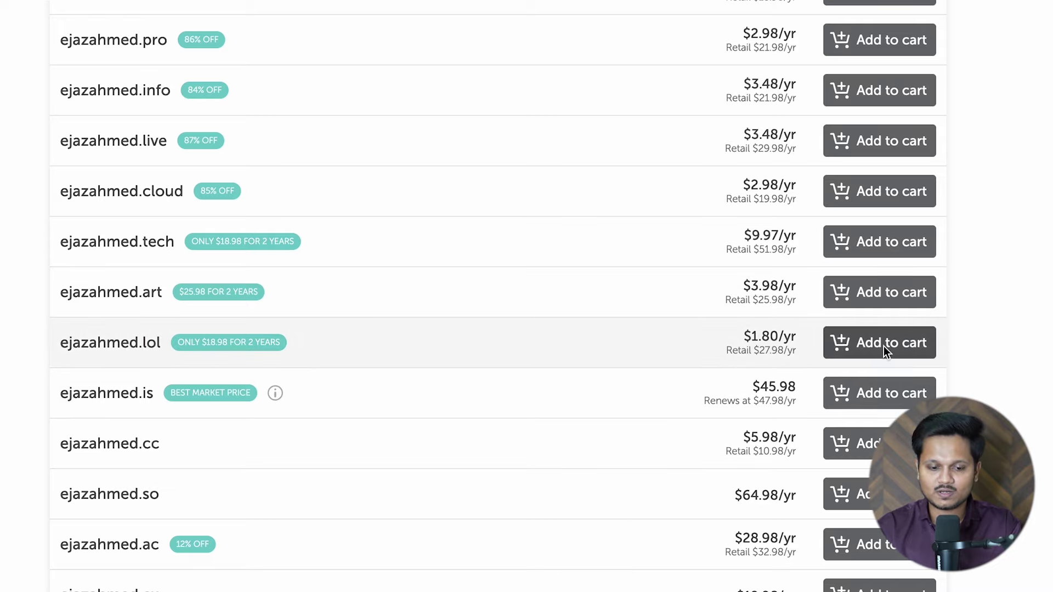
click(883, 347)
click(844, 571)
Turn off auto-renew and complete the $1.98 .lol order with the saved card.
click(547, 145)
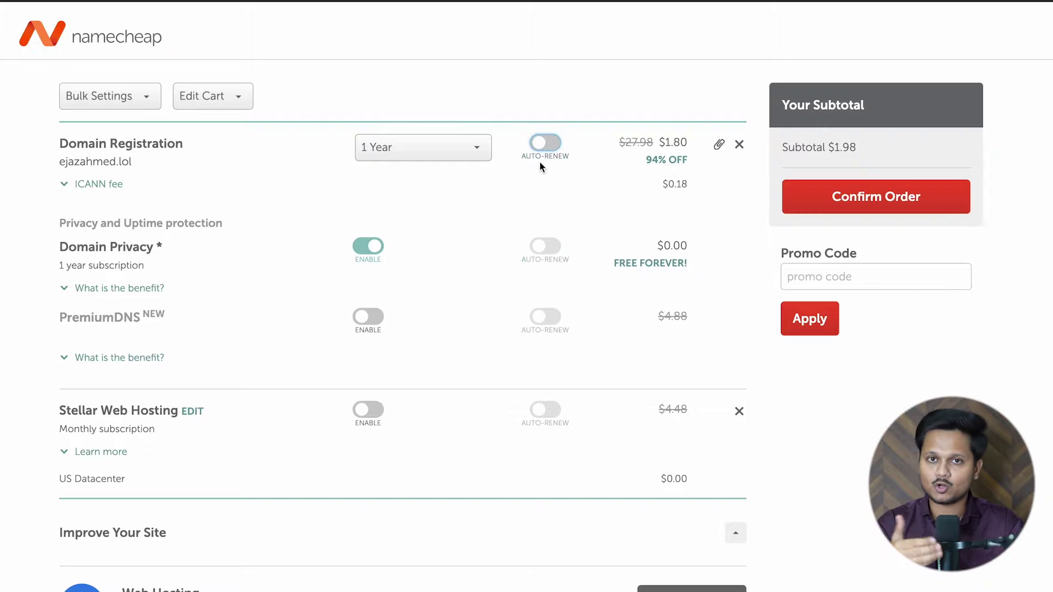
click(845, 204)
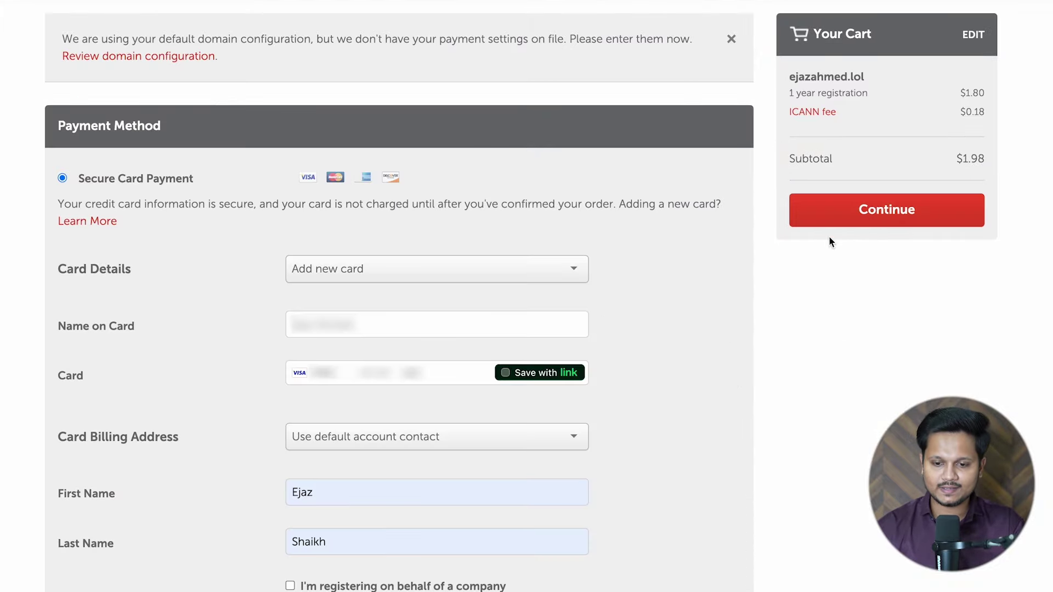
click(854, 223)
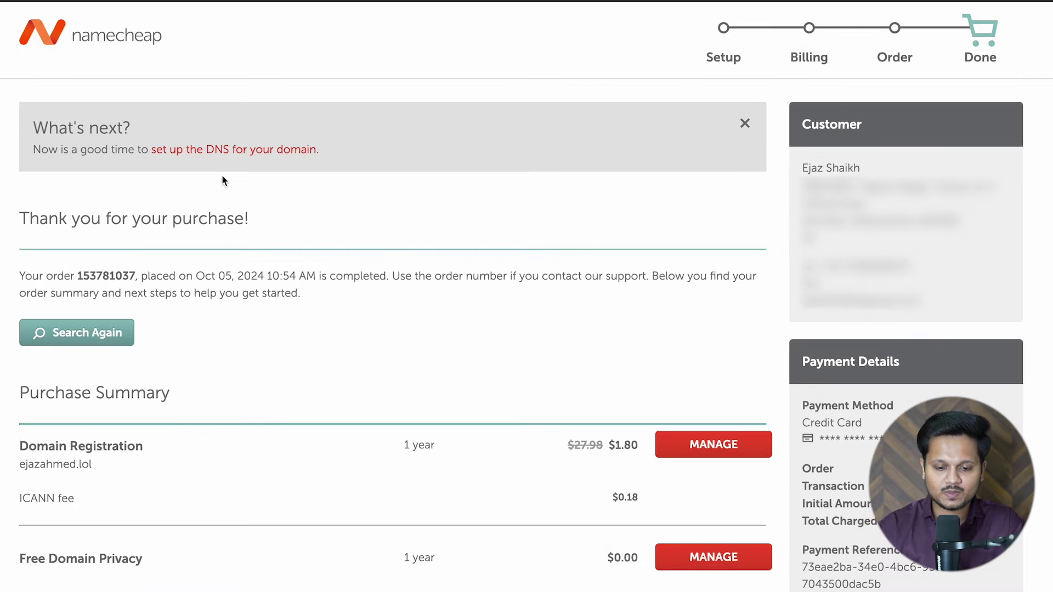
scroll(329, 244, down, 2)
drag(16, 347, 117, 349)
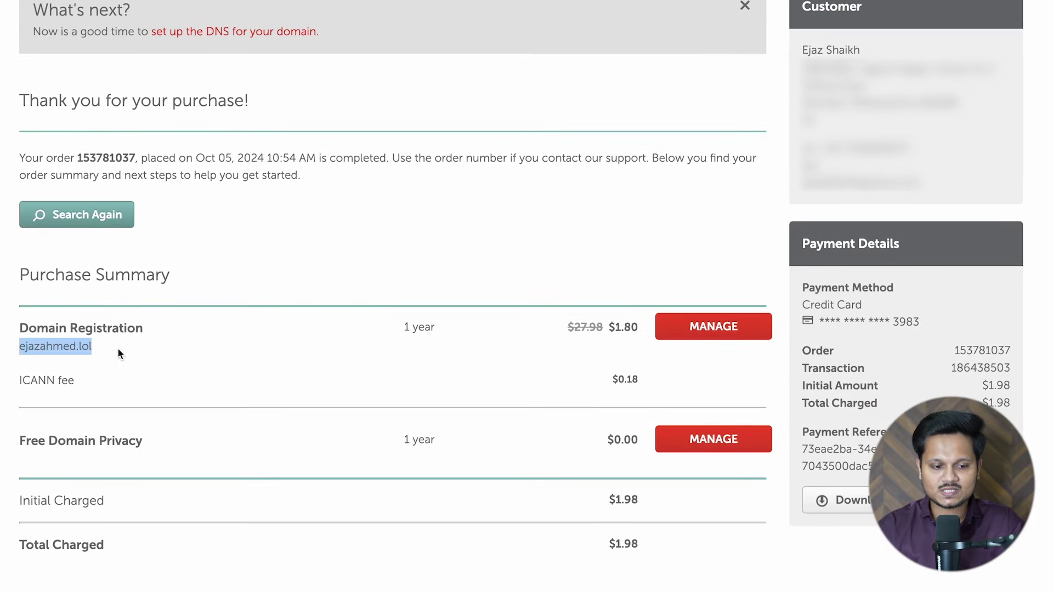
click(229, 352)
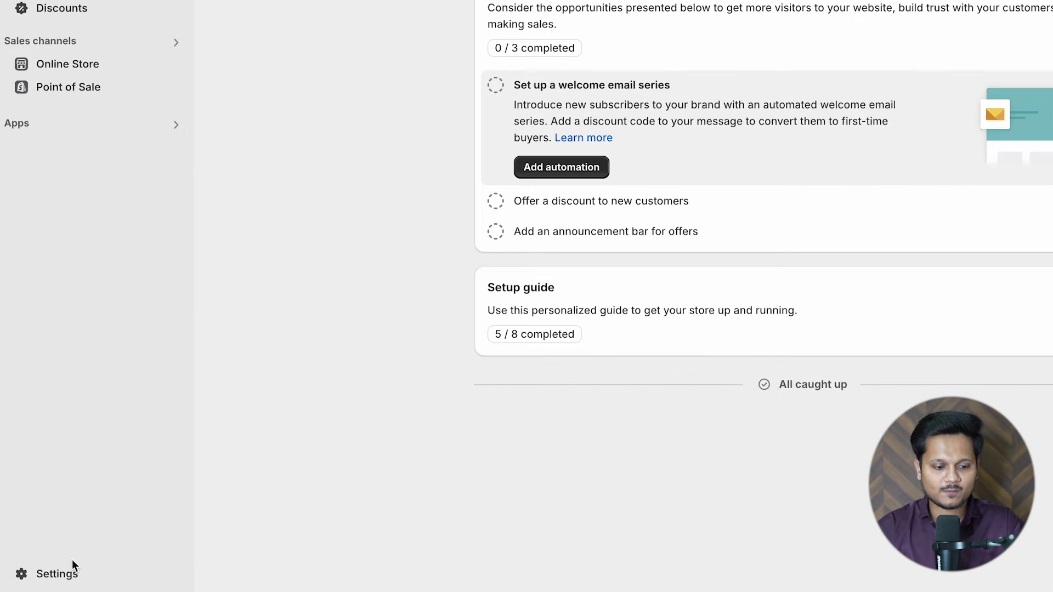
Paste the purchased .lol domain into Shopify's Connect existing domain form and continue.
click(48, 588)
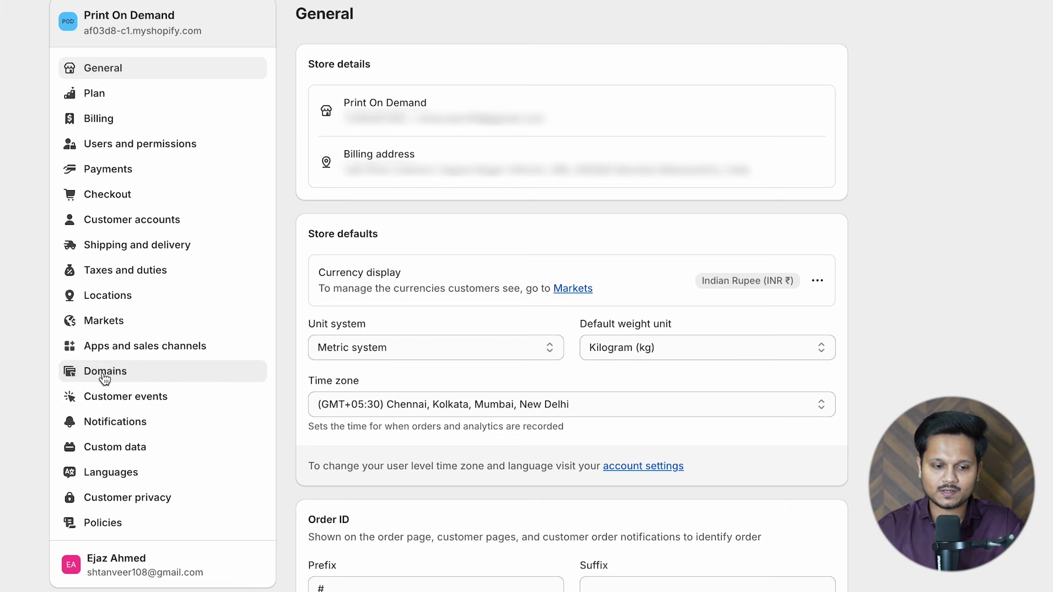
click(104, 375)
click(591, 144)
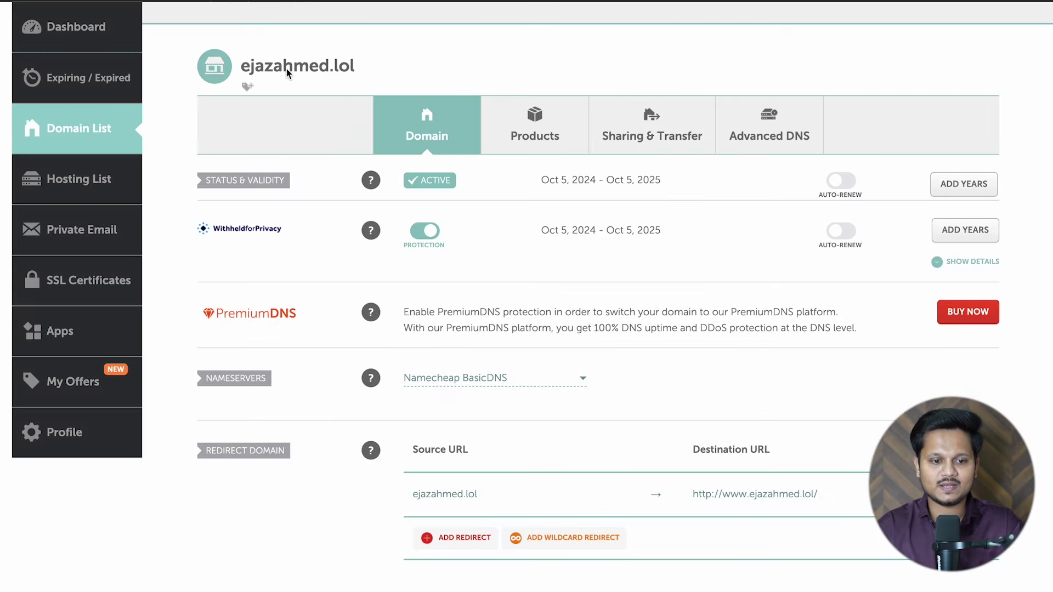
drag(241, 68, 356, 65)
key(ctrl+c)
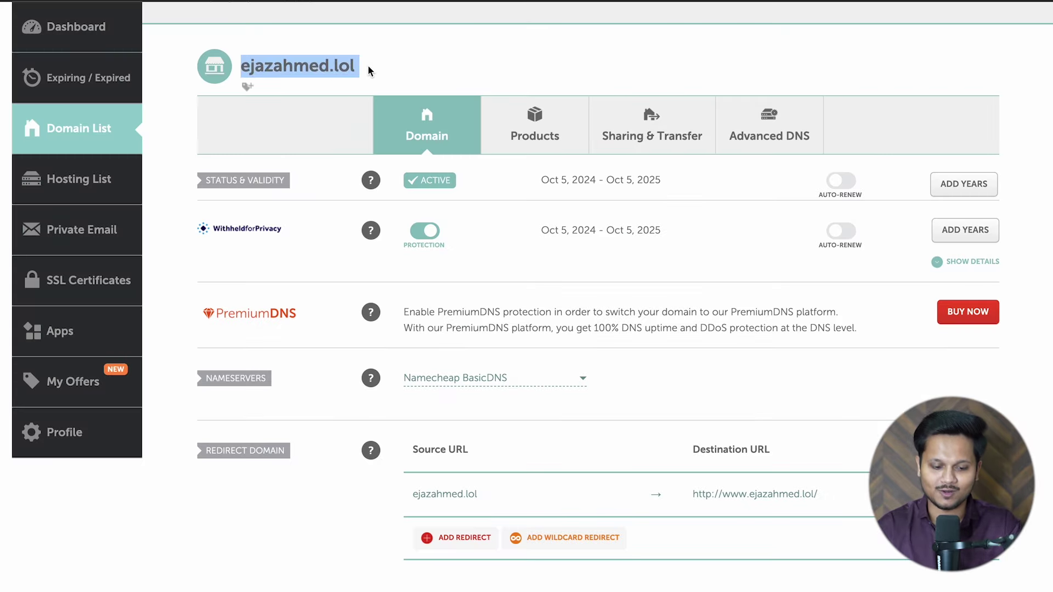
right_click(321, 77)
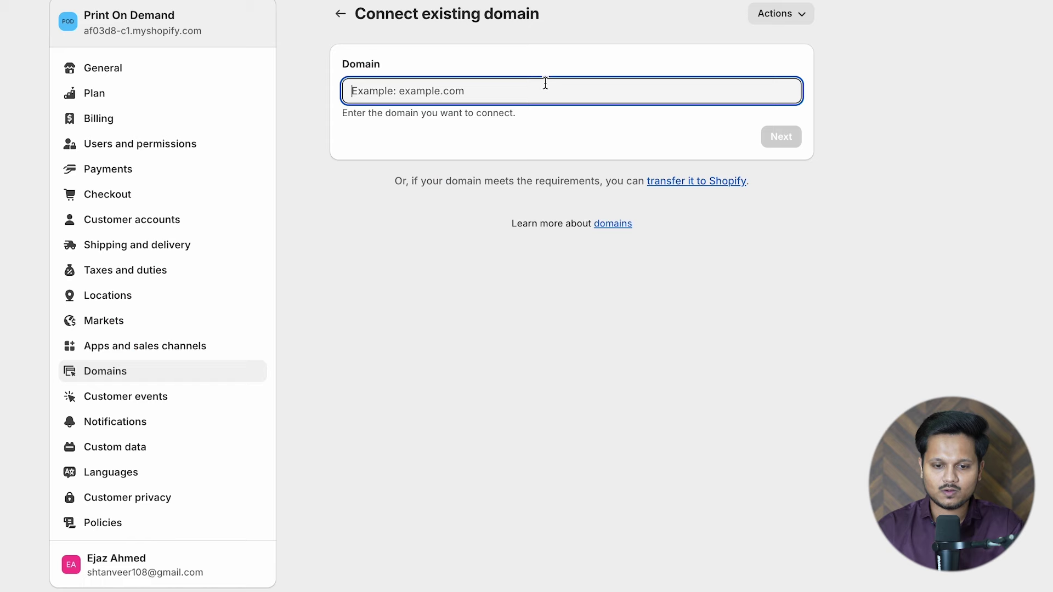
right_click(544, 88)
click(586, 195)
click(781, 136)
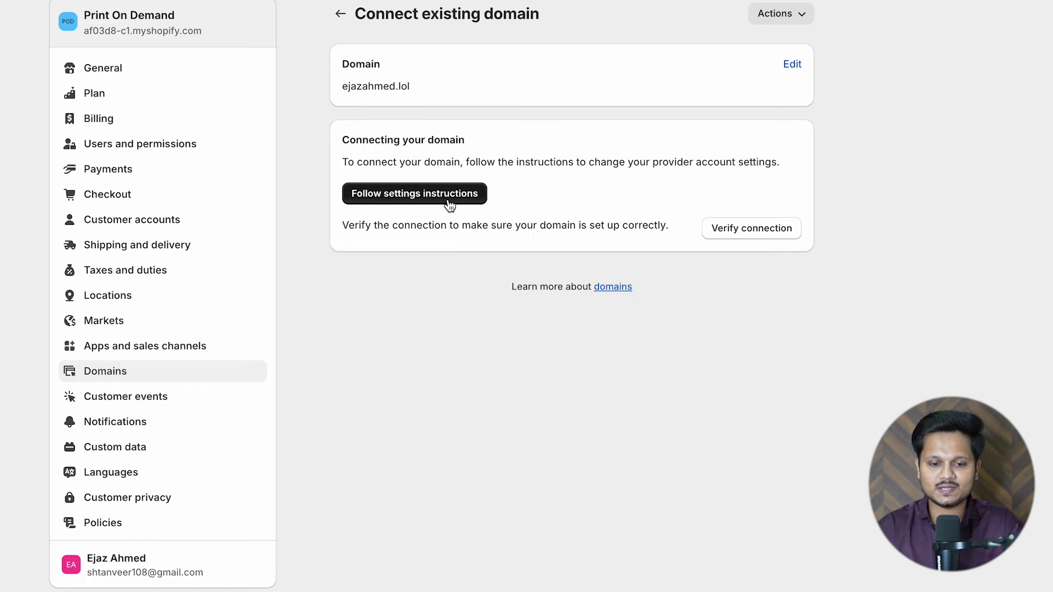
Apply Namecheap's Shopify DNS template: A record 23.227.38.65 and www CNAME shops.myshopify.com.
click(449, 202)
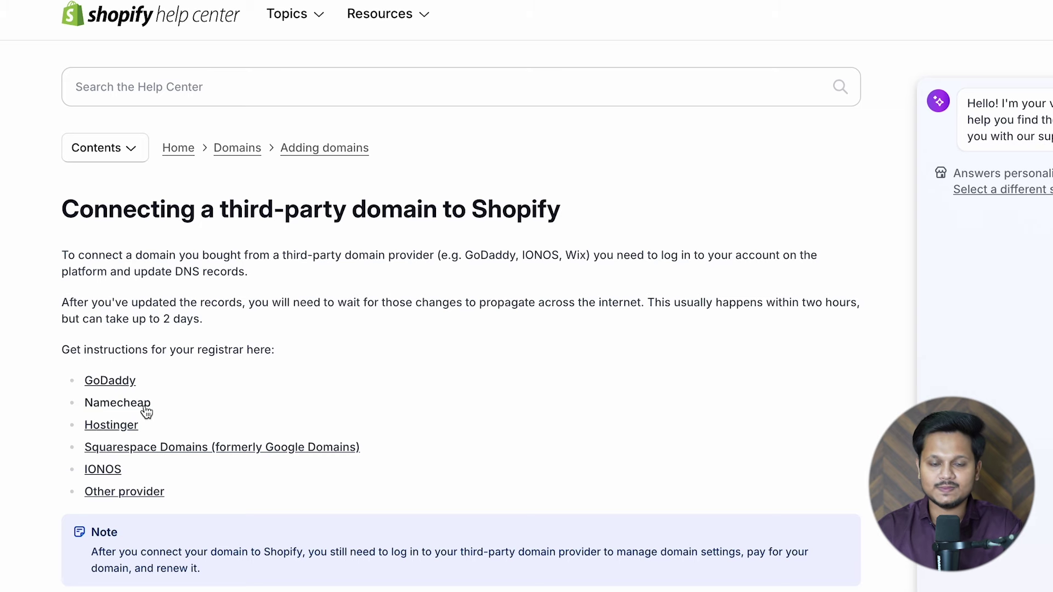
click(118, 403)
scroll(466, 314, down, 5)
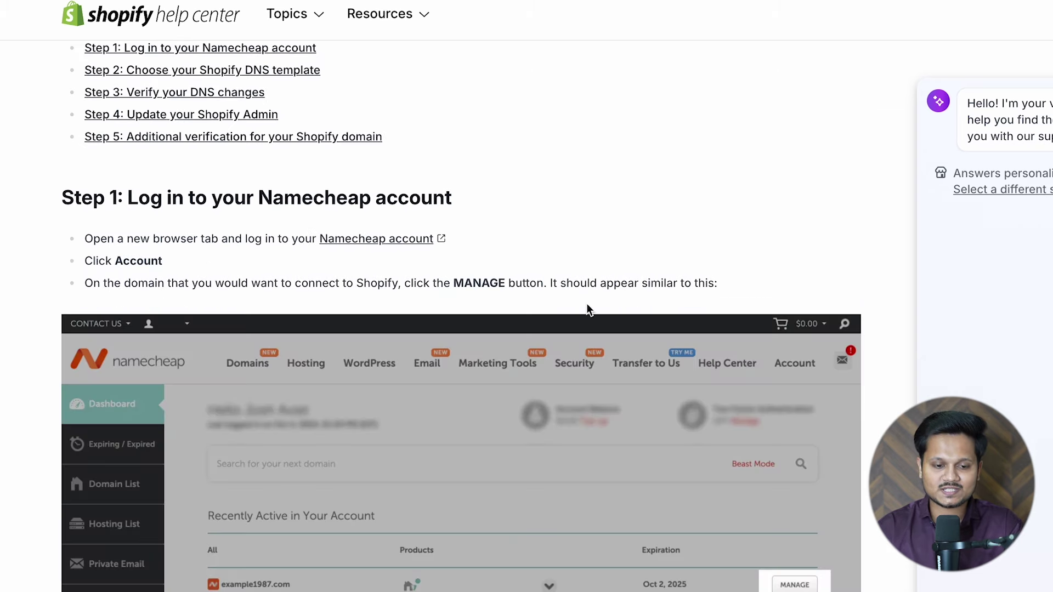
scroll(347, 363, down, 5)
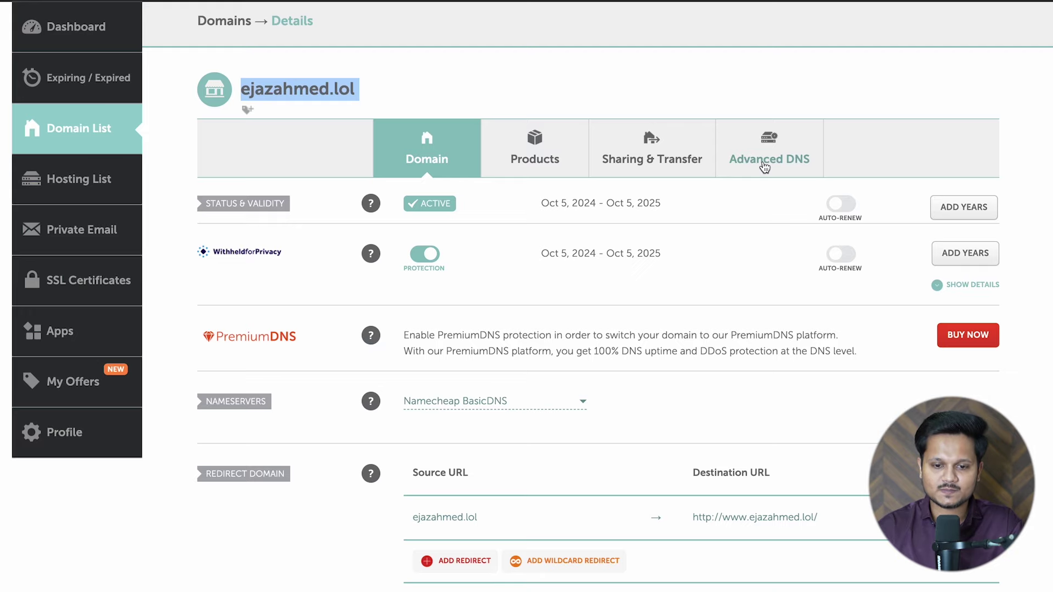
click(765, 165)
click(466, 268)
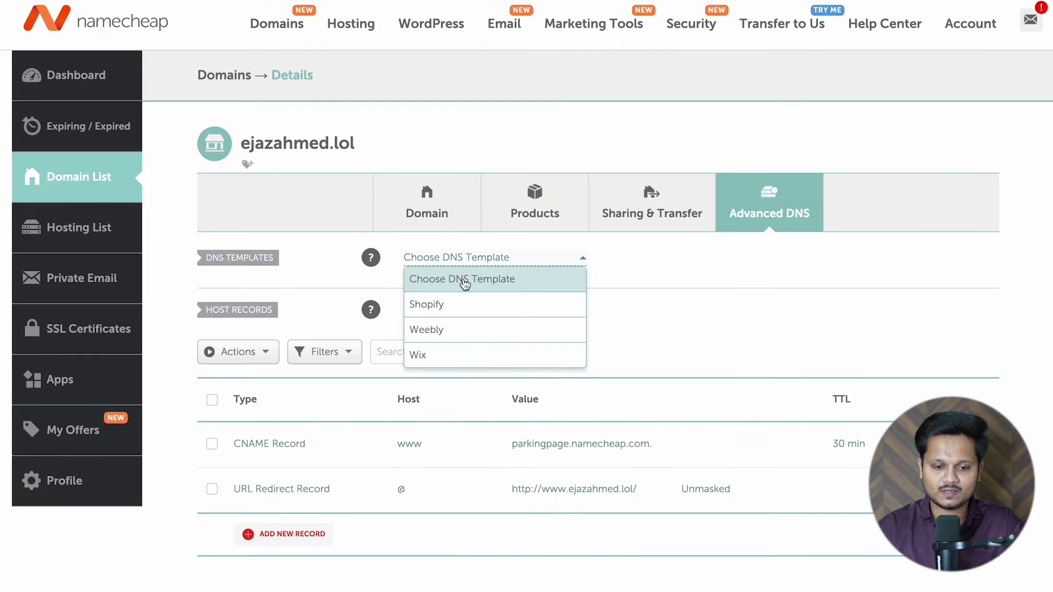
click(458, 306)
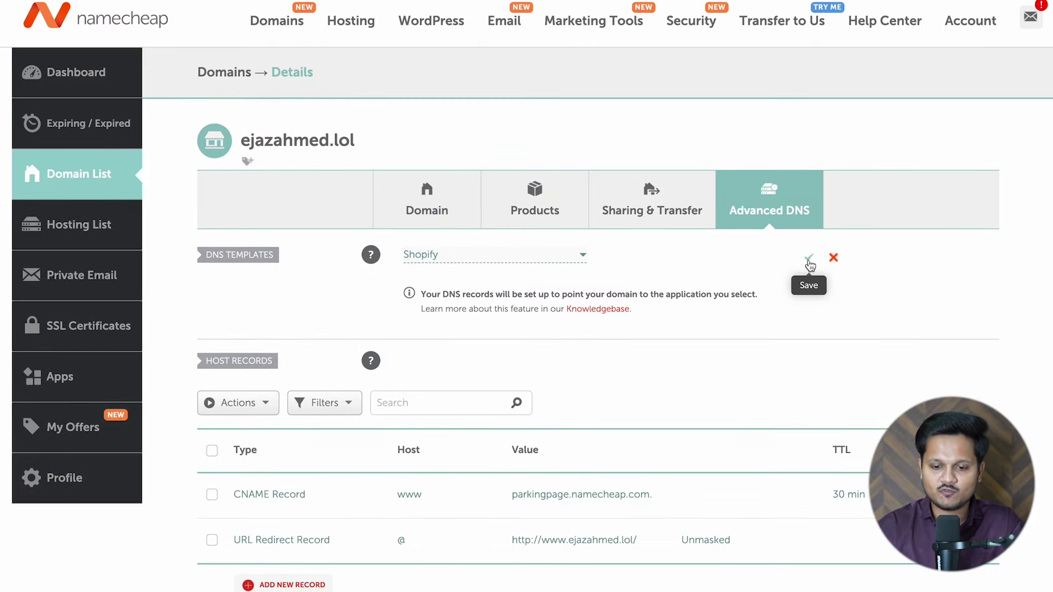
click(808, 257)
click(510, 163)
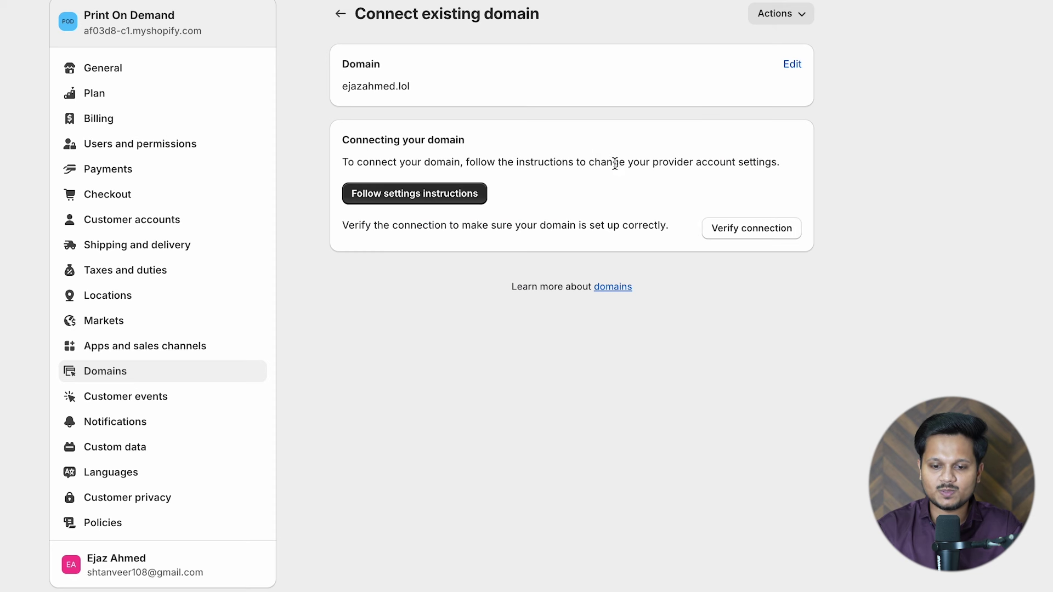
Verify the connection and note the required shopify_verification TXT record.
click(727, 239)
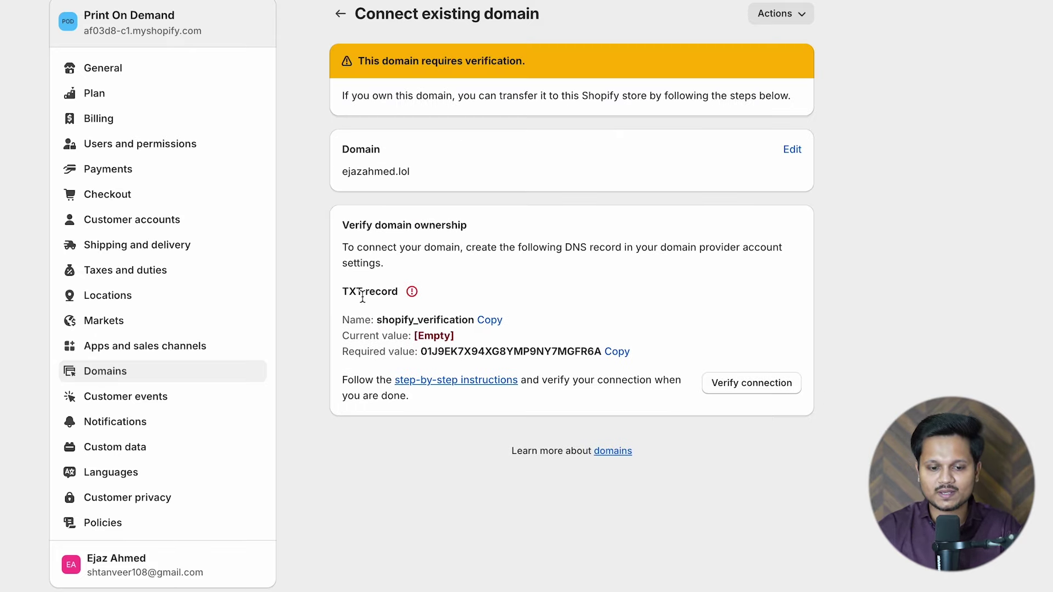
drag(340, 294, 399, 291)
click(517, 289)
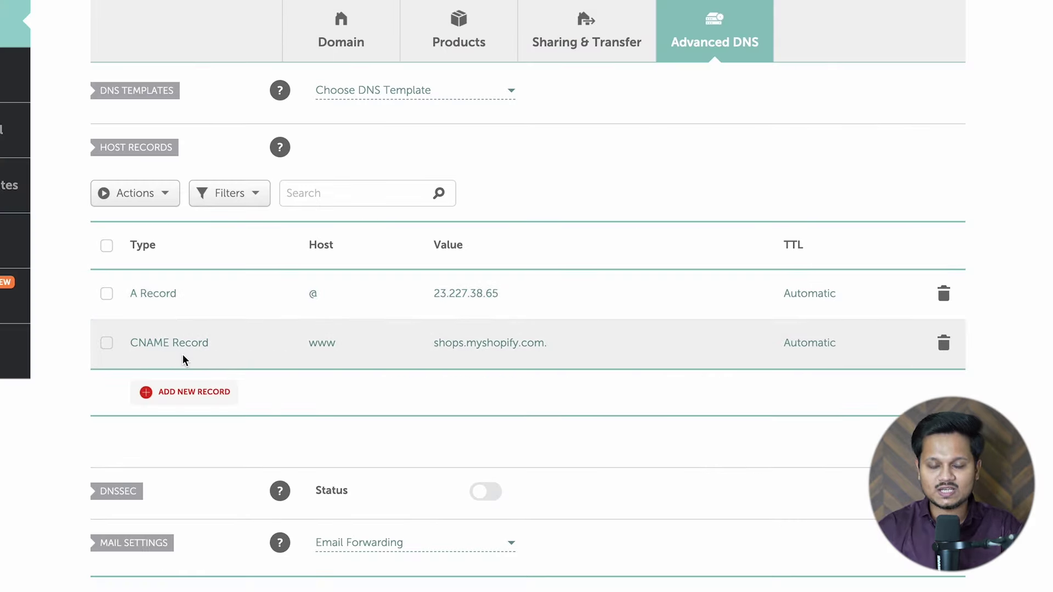
Remove the A record from Namecheap's host records.
click(944, 300)
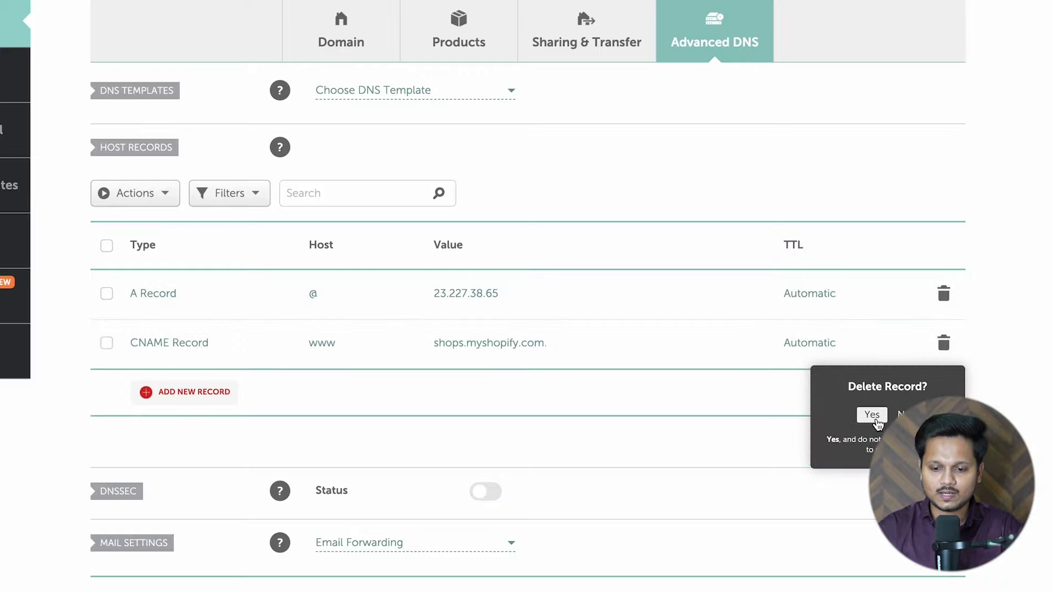
click(873, 417)
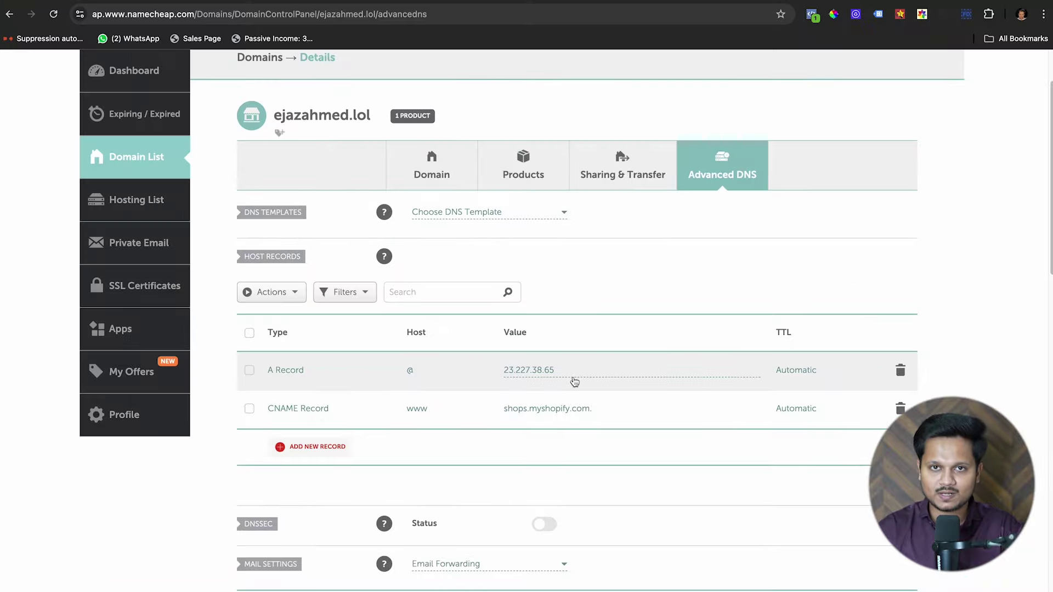
key(ctrl+Right)
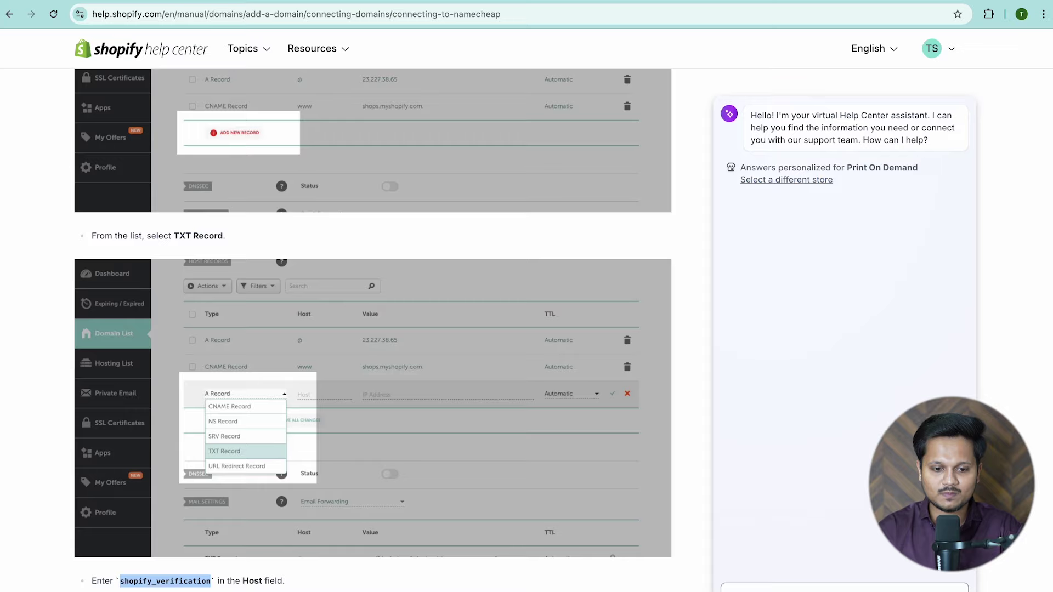
scroll(400, 453, up, 10)
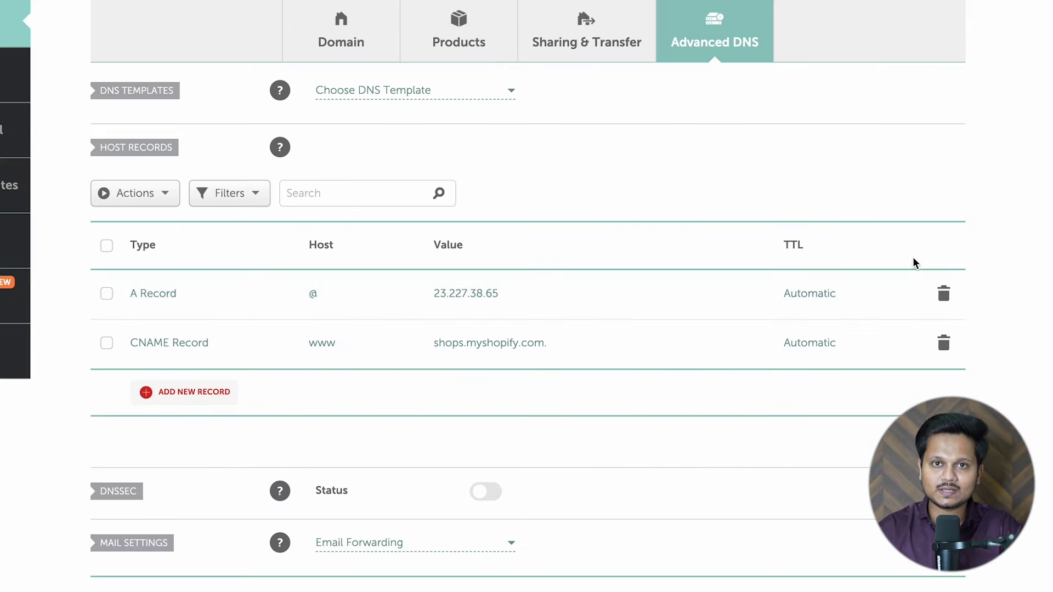
Add a host record row, look through its type options, and recheck Shopify's TXT requirement.
click(209, 394)
scroll(209, 398, down, 5)
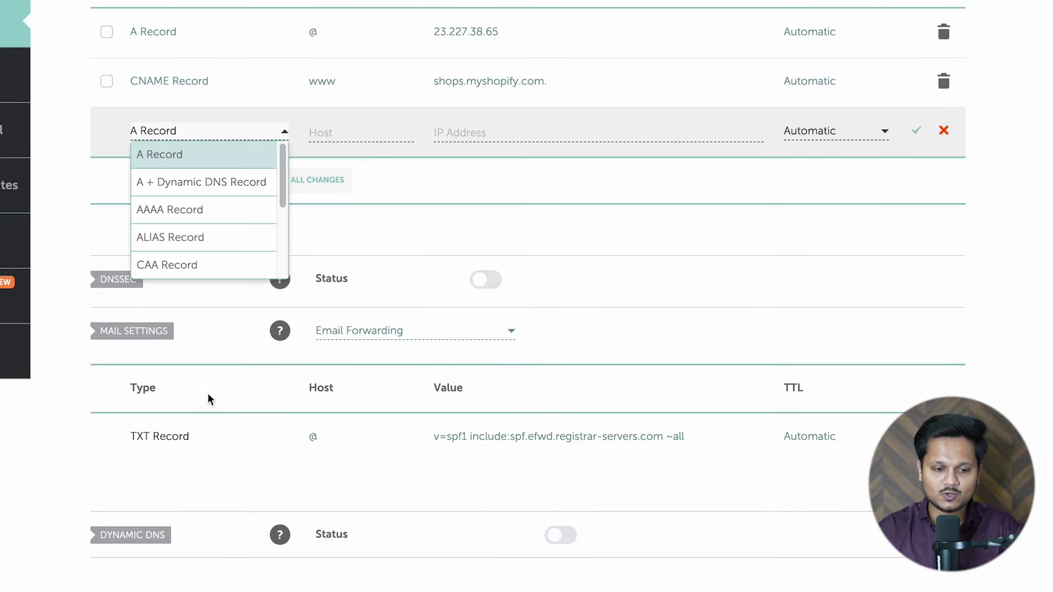
click(55, 391)
scroll(54, 392, up, 3)
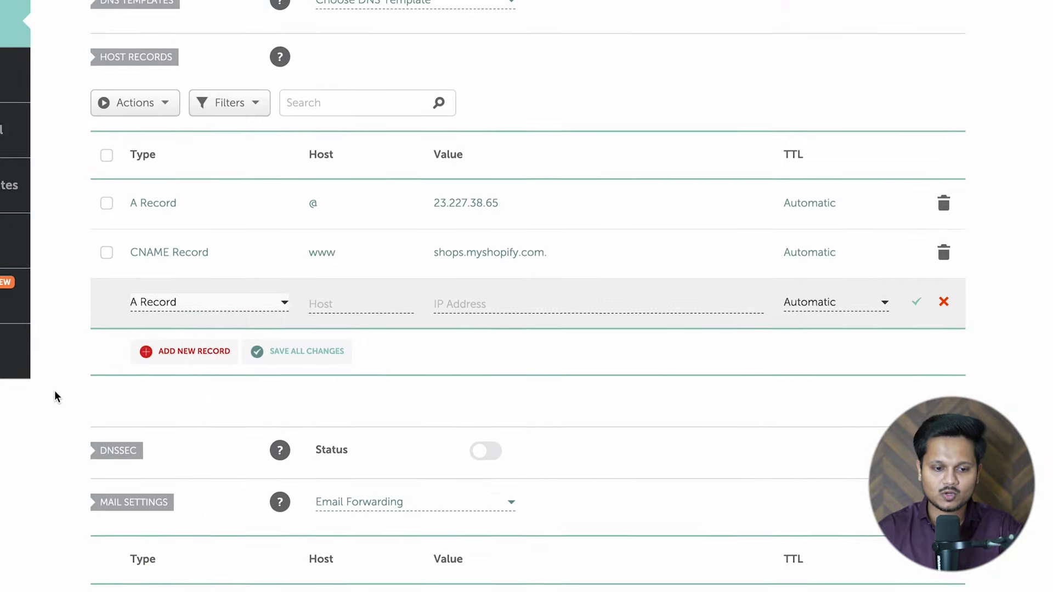
click(172, 308)
scroll(188, 381, down, 2)
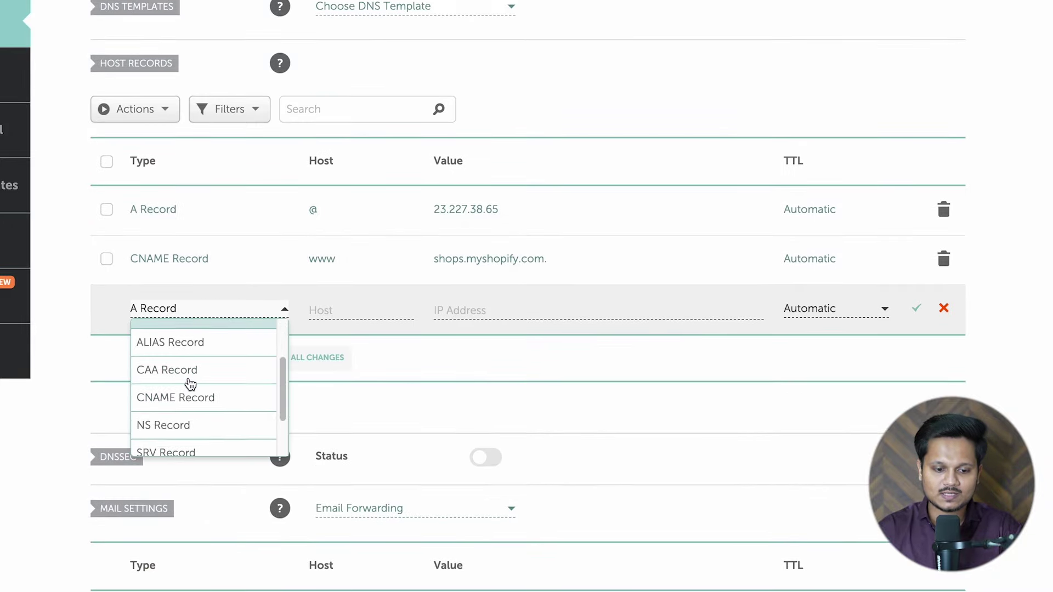
click(99, 445)
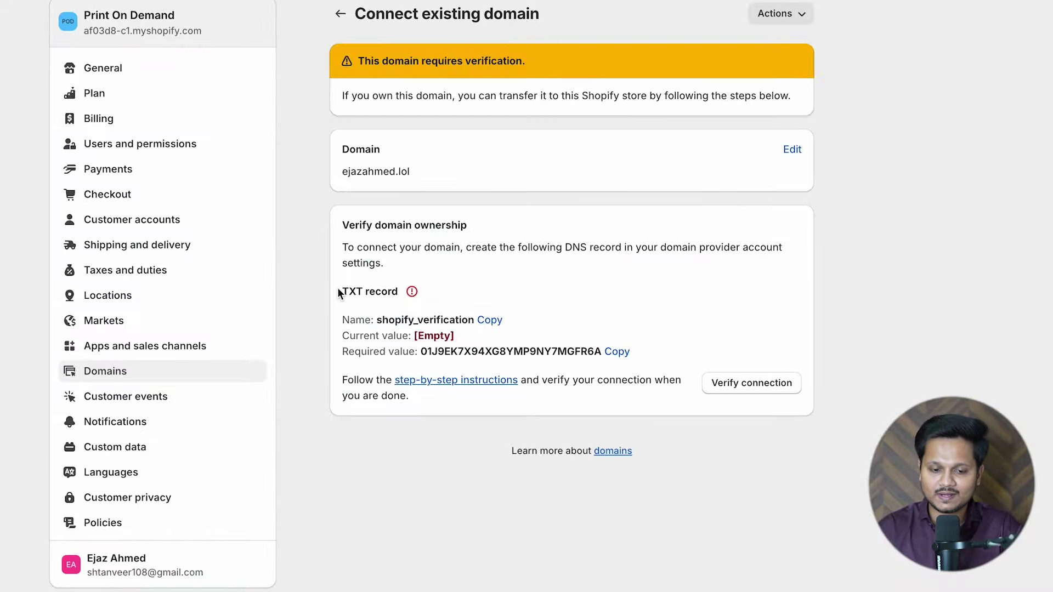
drag(340, 293, 444, 295)
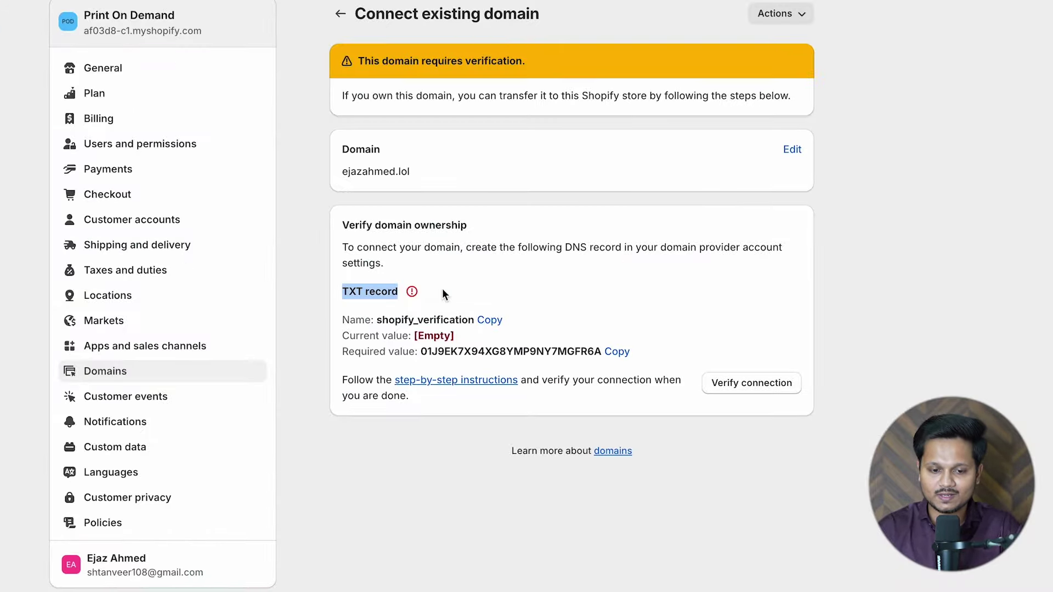
click(343, 303)
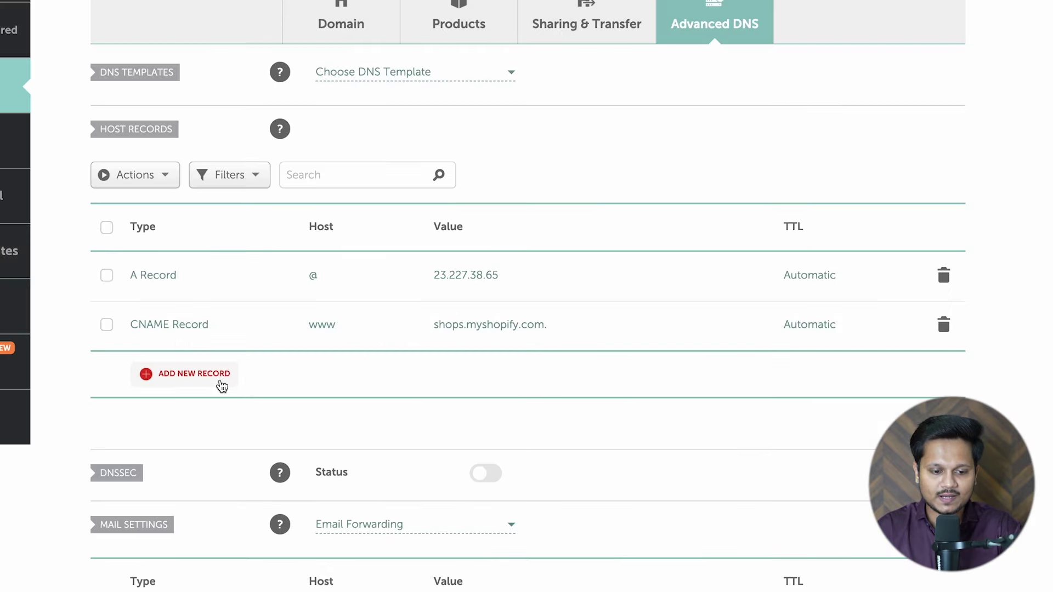
Create a new TXT Record with host shopify_verification.
click(222, 386)
scroll(220, 379, down, 3)
scroll(216, 272, down, 3)
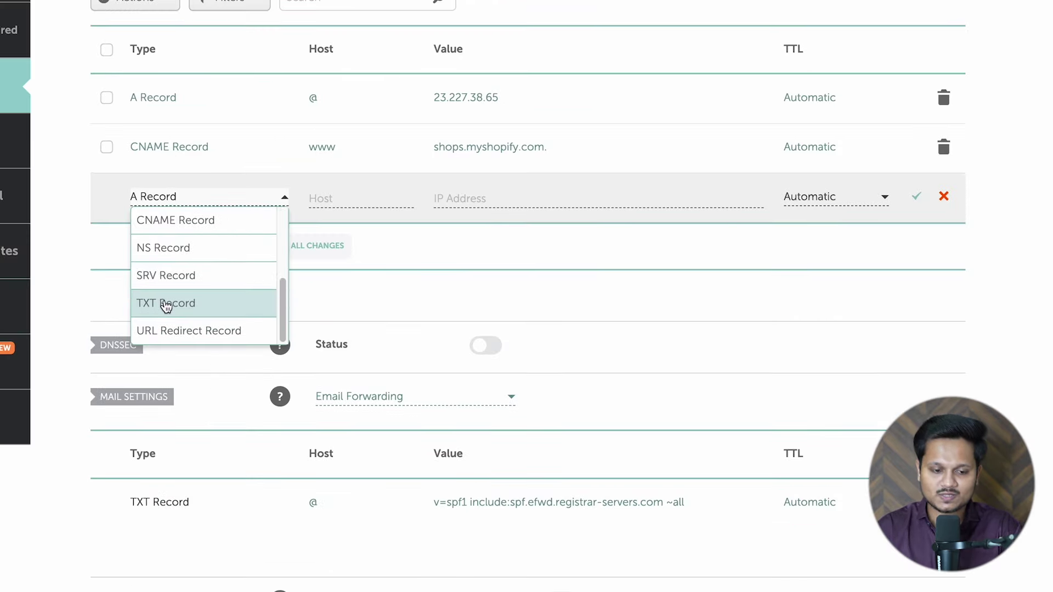
click(166, 305)
click(331, 197)
right_click(316, 199)
click(341, 313)
Paste Shopify's verification value into the TXT record, save it, and verify again.
click(442, 198)
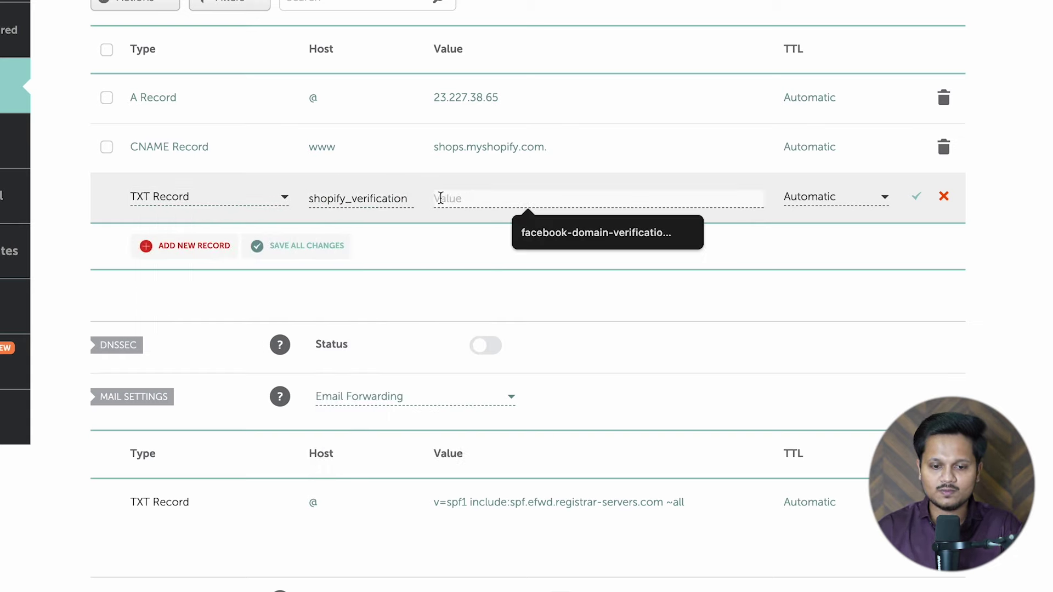
key(ctrl+Tab)
drag(343, 351, 415, 352)
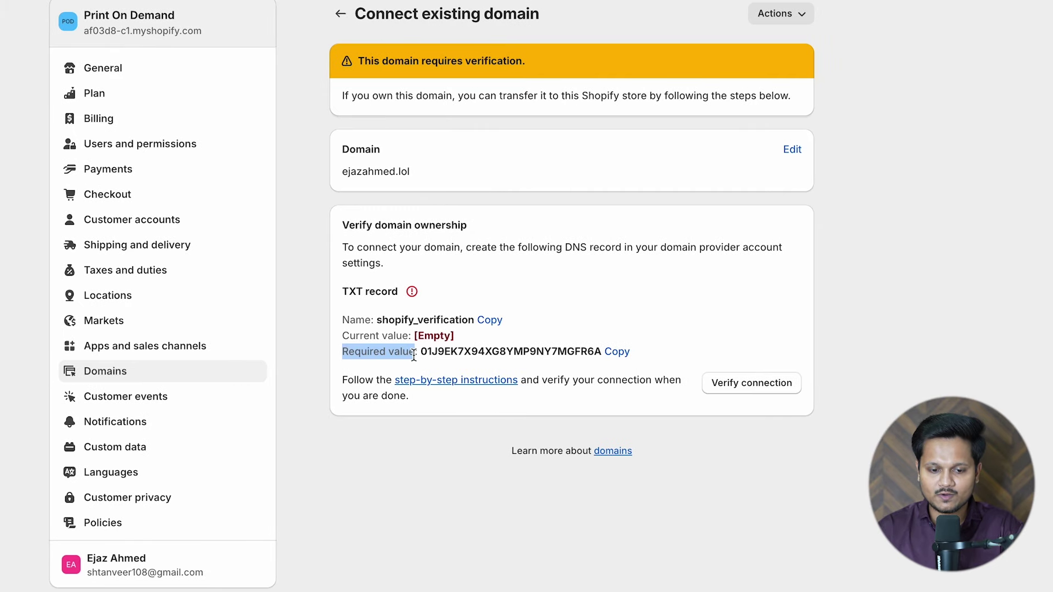
click(617, 351)
key(ctrl+Tab)
right_click(471, 198)
click(557, 306)
click(919, 198)
key(ctrl+Tab)
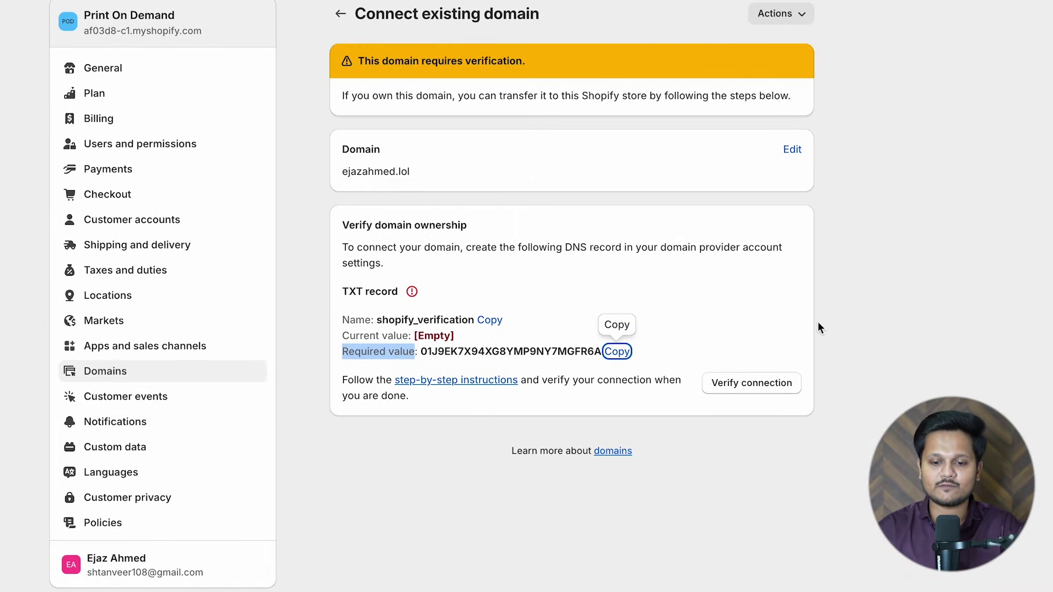
click(741, 383)
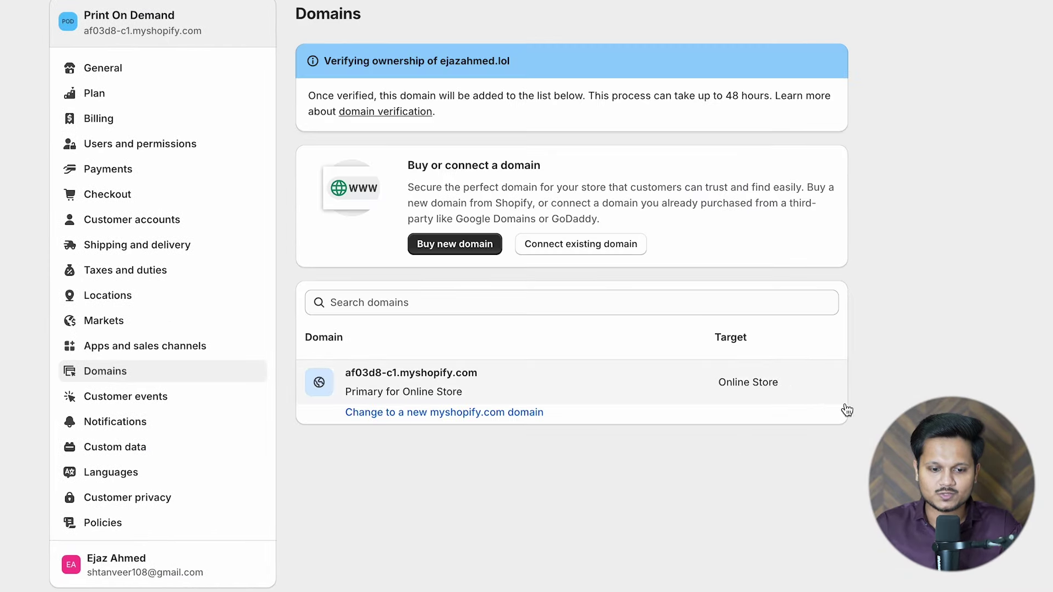
Check the Verifying ownership notice and its 48-hour wait on the Domains page.
drag(318, 61, 515, 65)
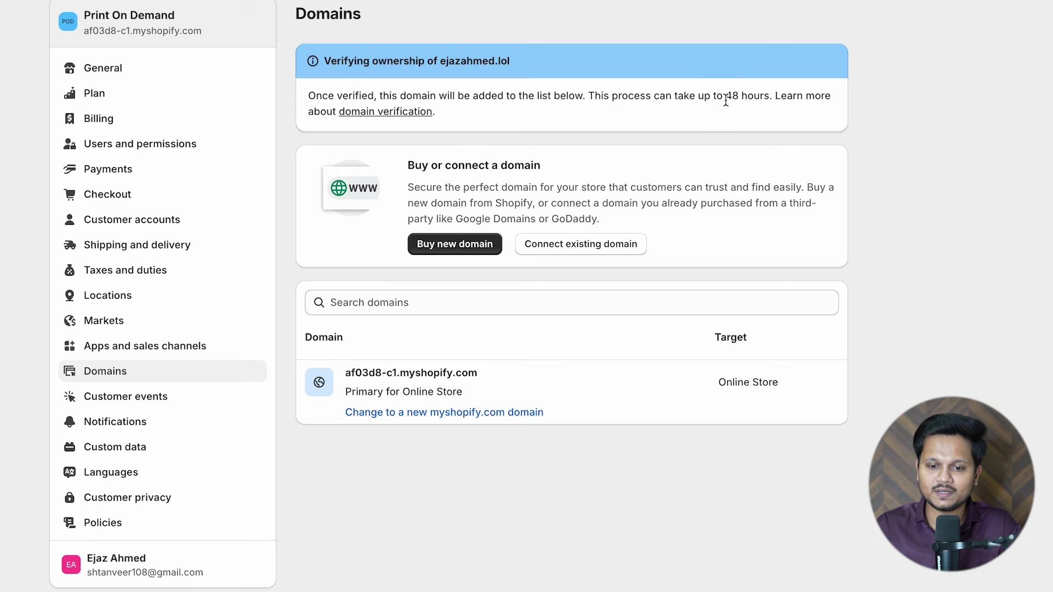
drag(732, 164, 767, 169)
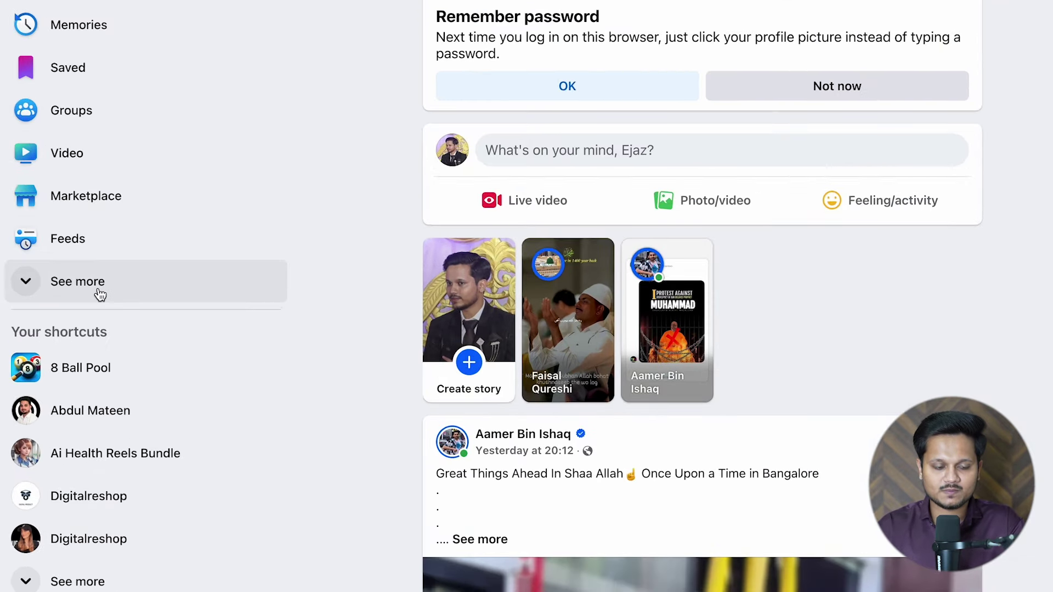
Go from Facebook through Ads Manager to Events Manager.
click(100, 295)
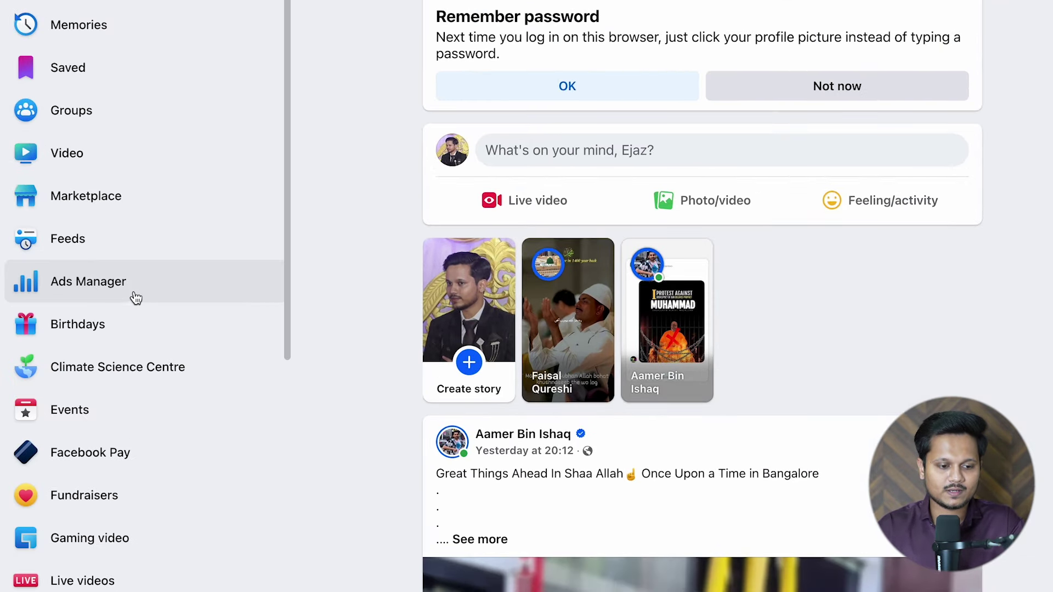
click(105, 289)
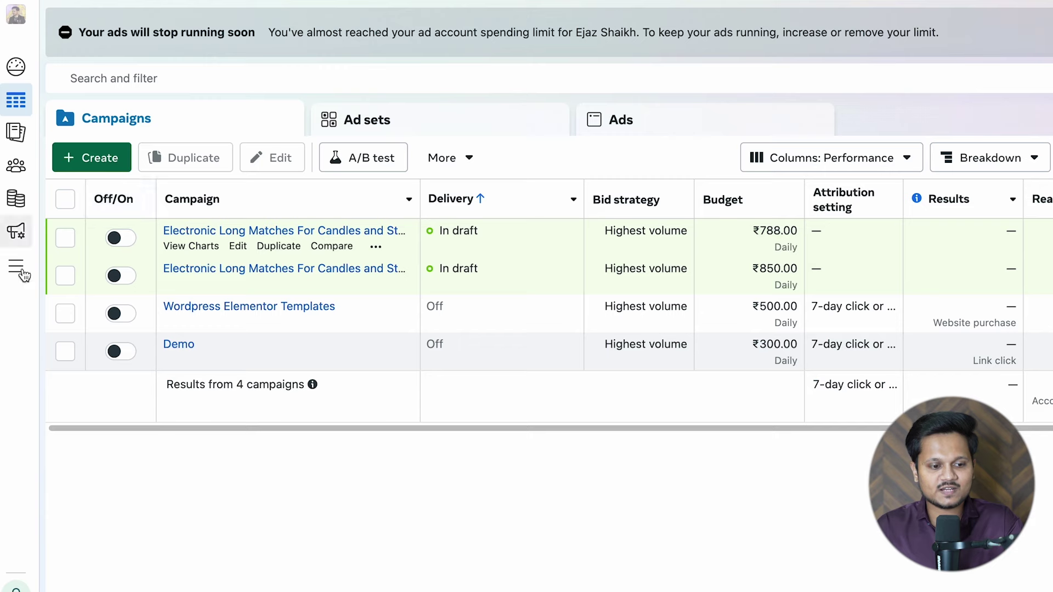
mouse_move(16, 240)
click(16, 281)
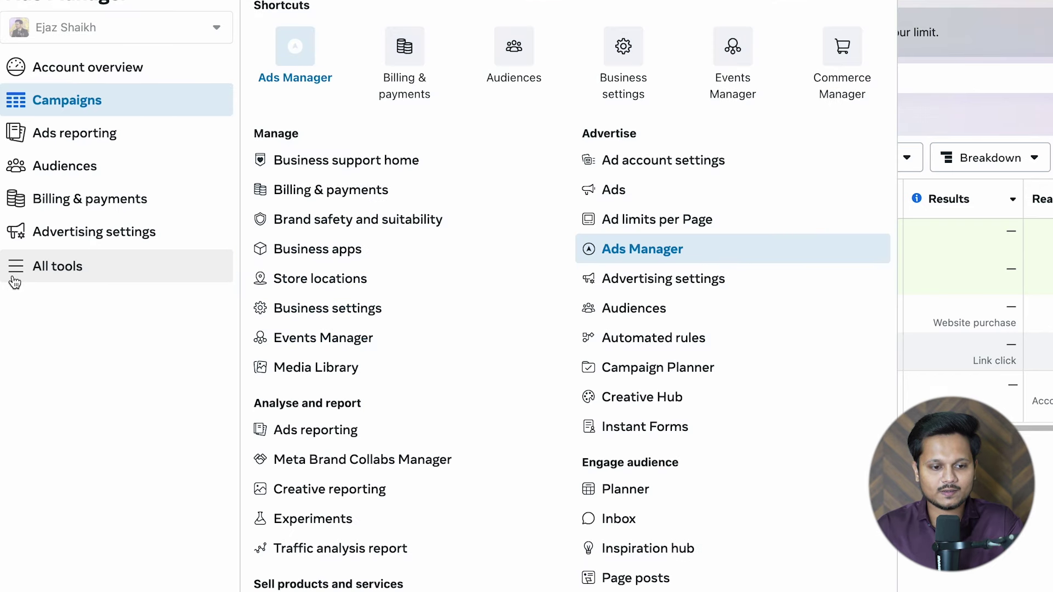
click(745, 76)
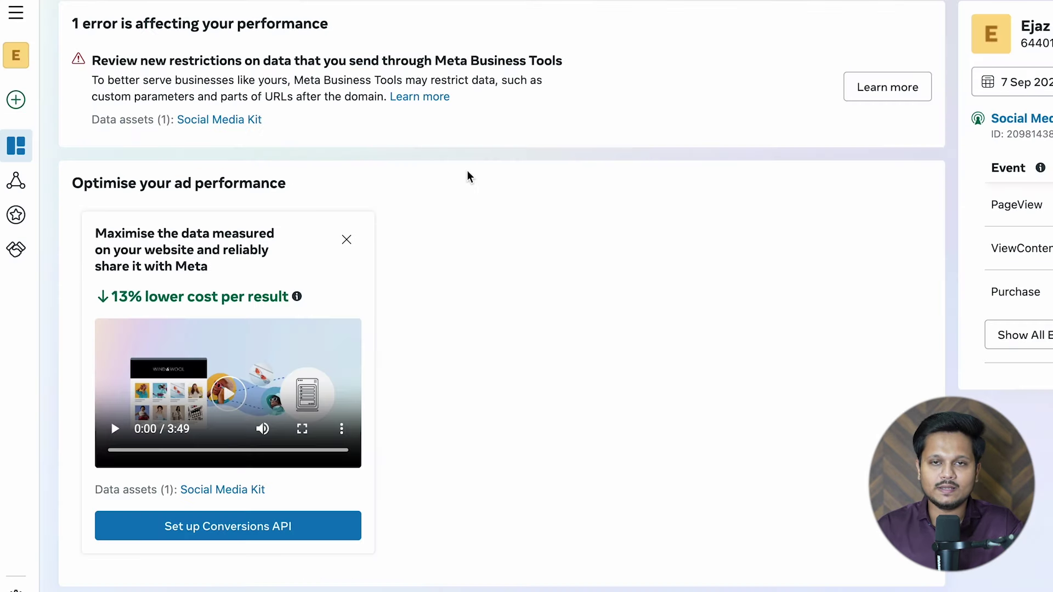
Create a Web dataset named 'Shopify' with Shopify (online) as partner and go to Shopify.
click(16, 102)
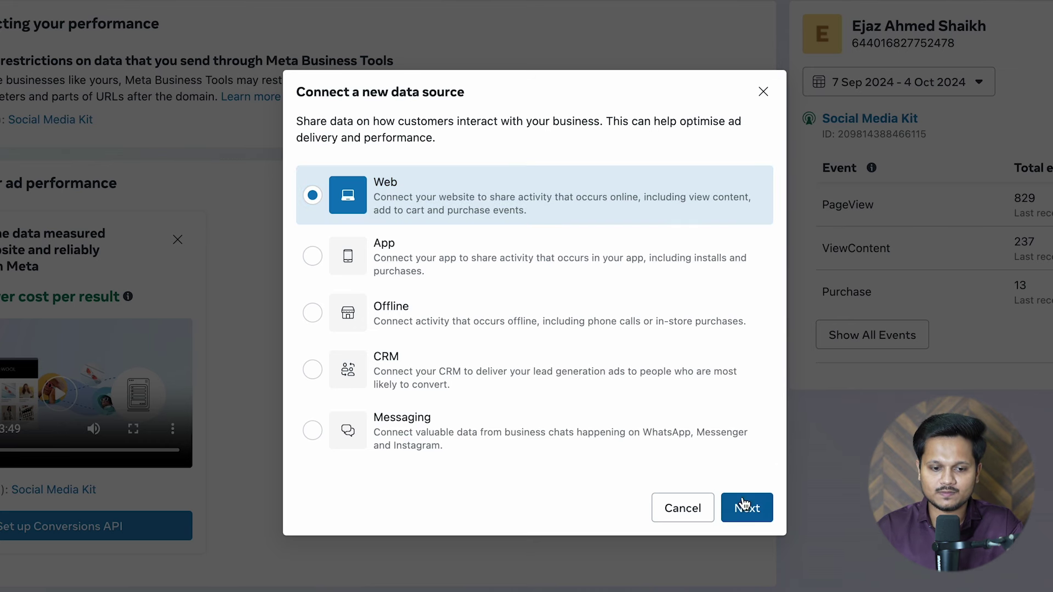
click(745, 505)
click(376, 306)
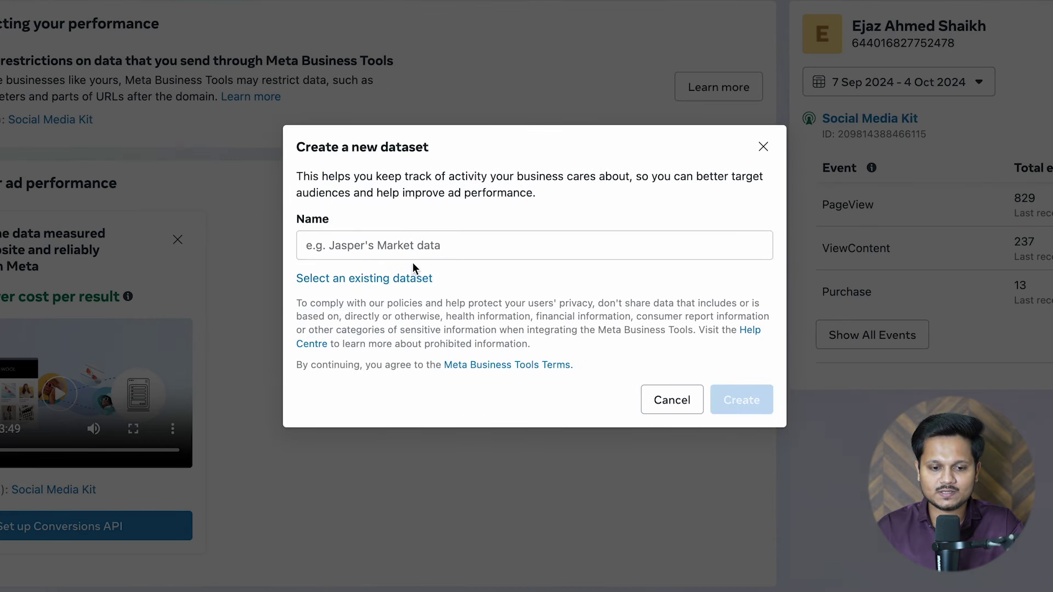
click(405, 247)
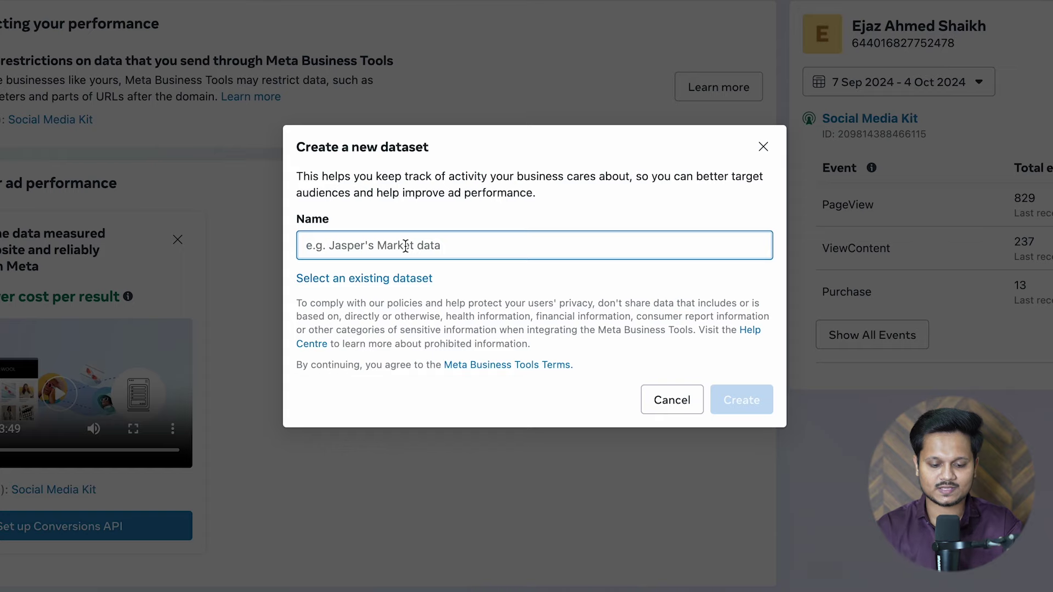
text(Shopify)
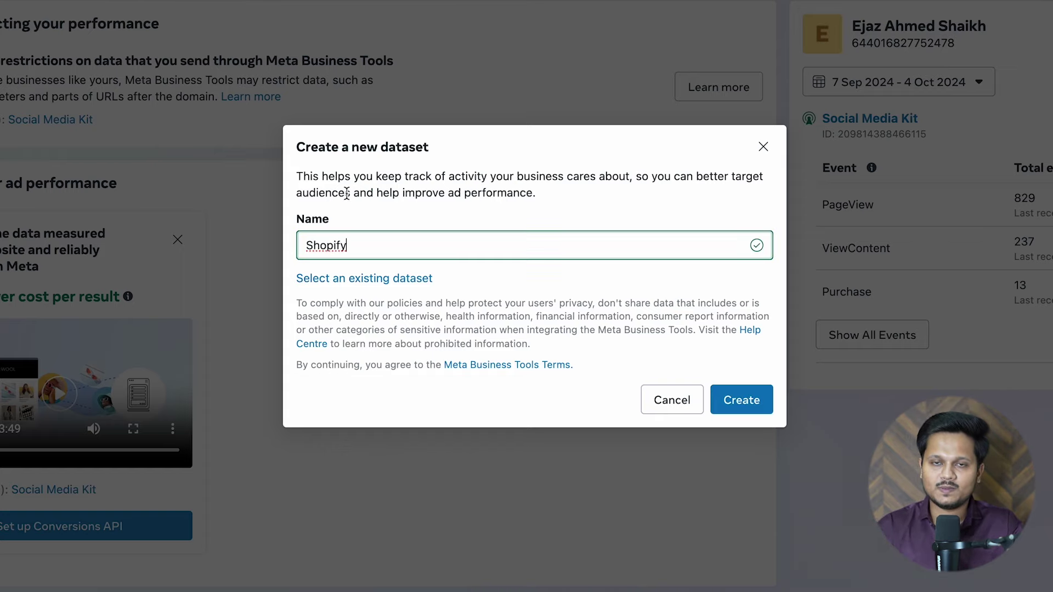
click(742, 400)
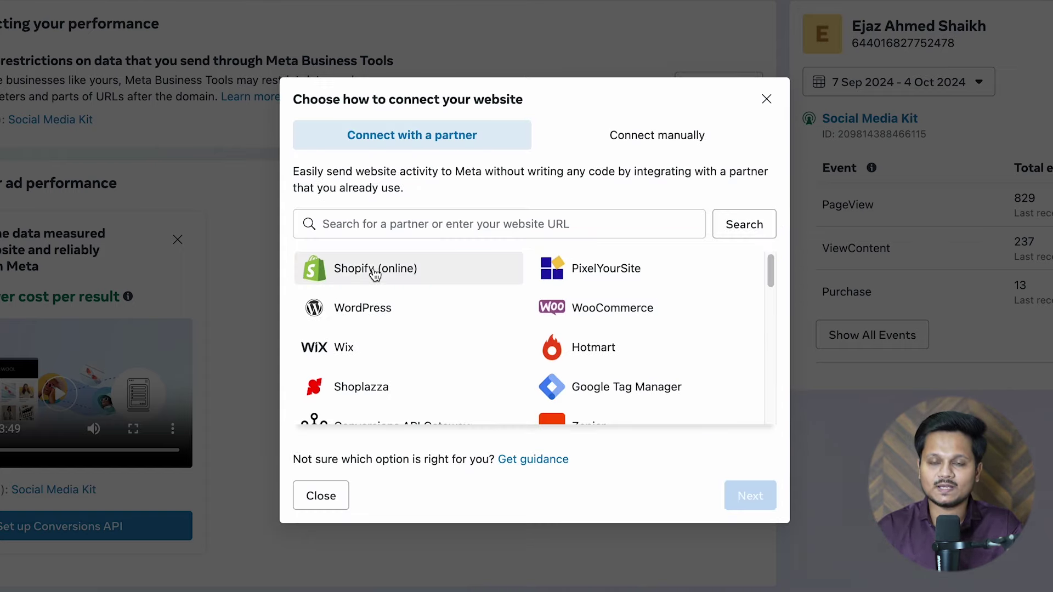
click(425, 273)
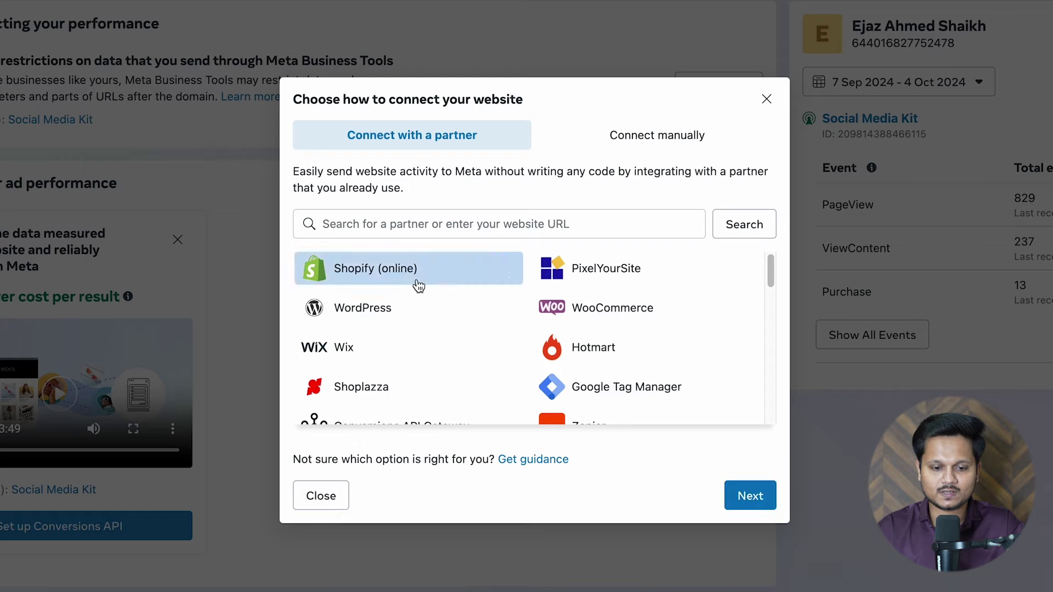
click(739, 496)
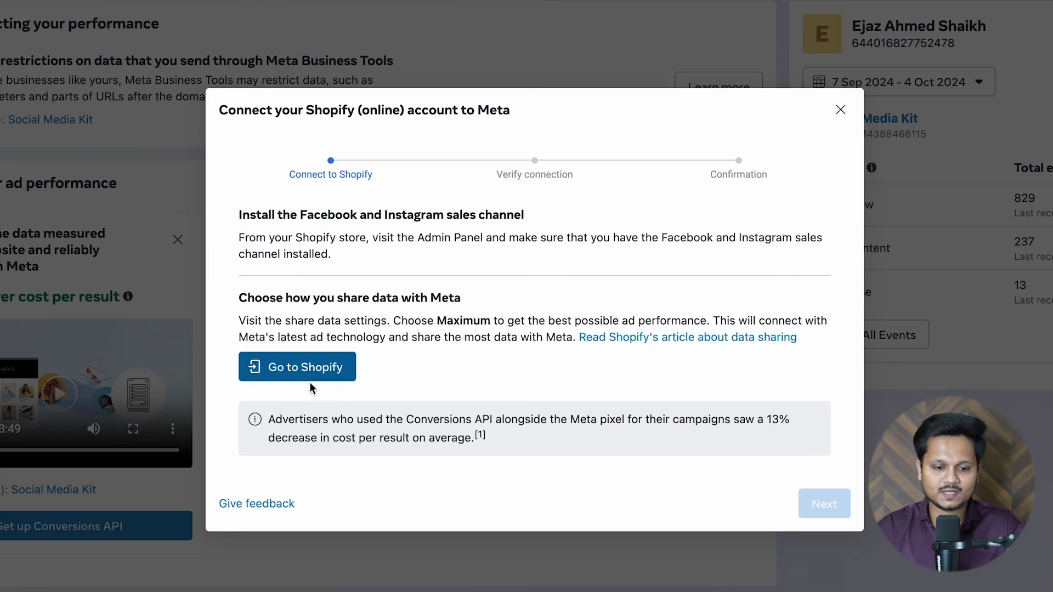
click(322, 376)
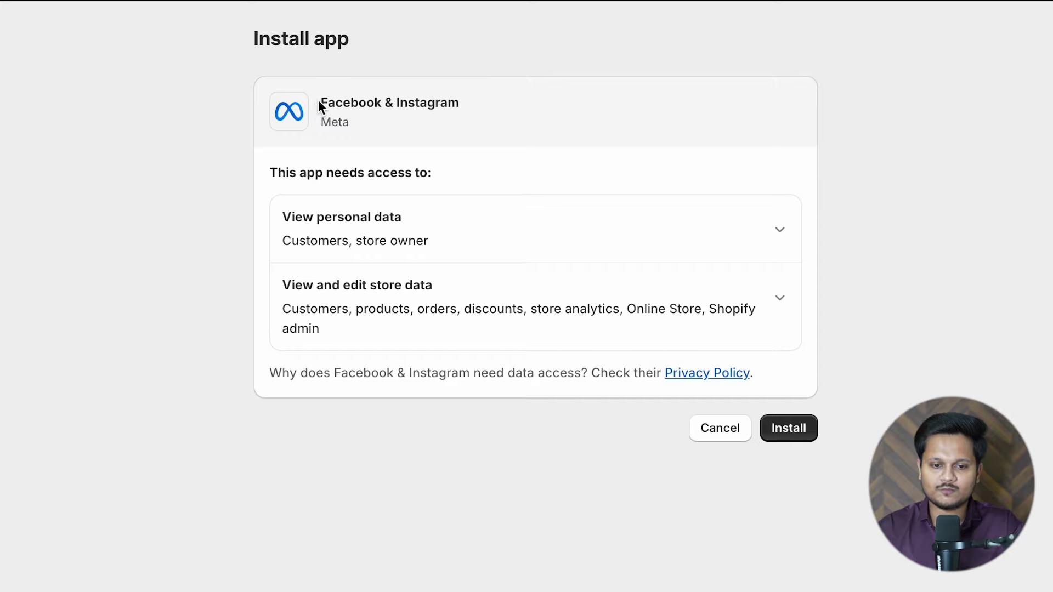
Install Facebook & Instagram, connect the Facebook account and portfolio, and save Maximum data sharing.
drag(319, 102, 492, 99)
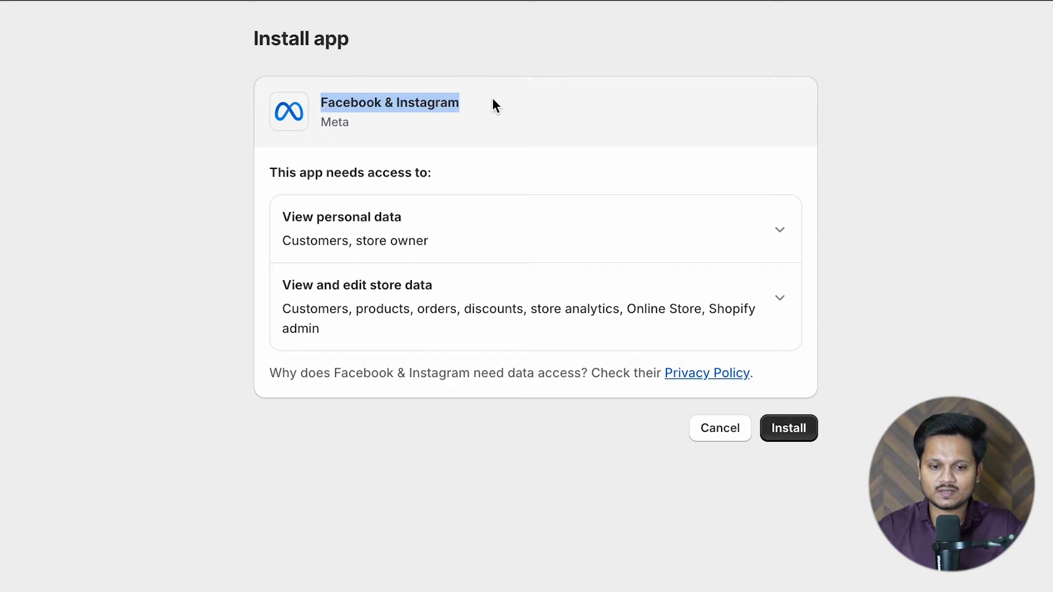
click(805, 430)
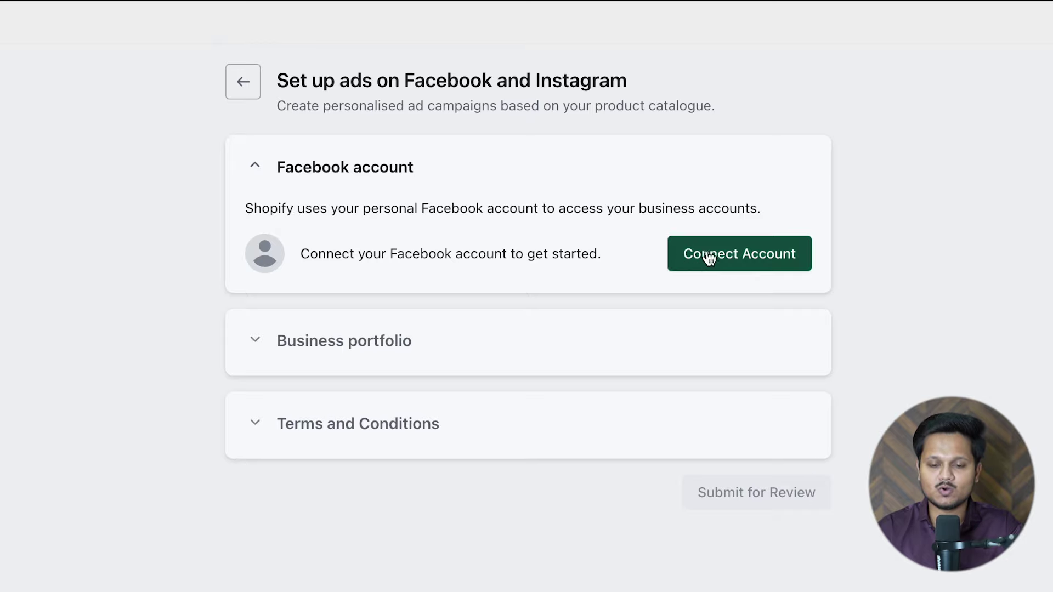
click(756, 258)
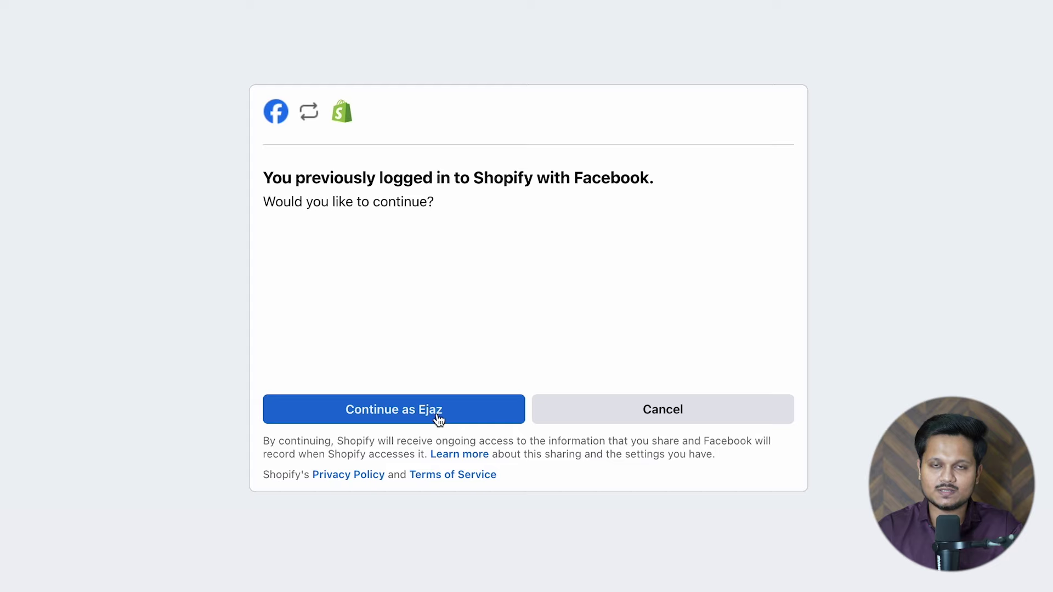
click(438, 420)
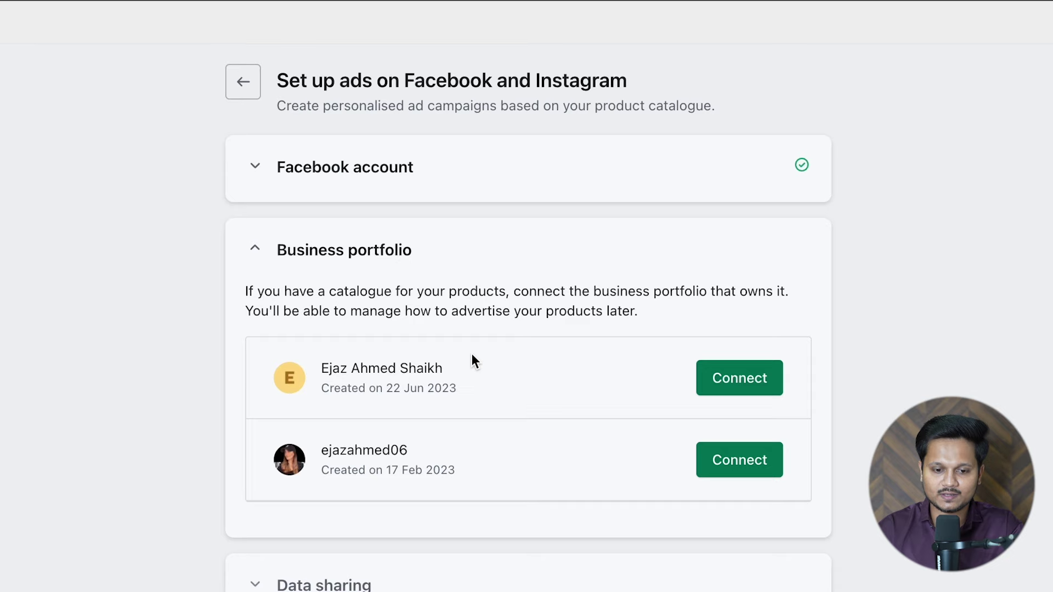
click(738, 378)
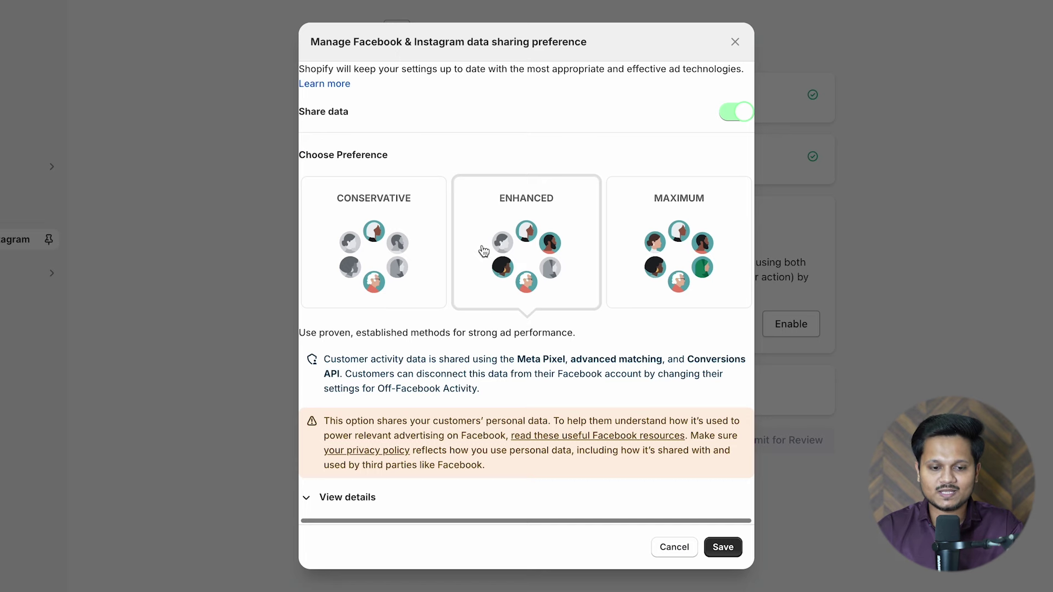
click(682, 218)
click(722, 547)
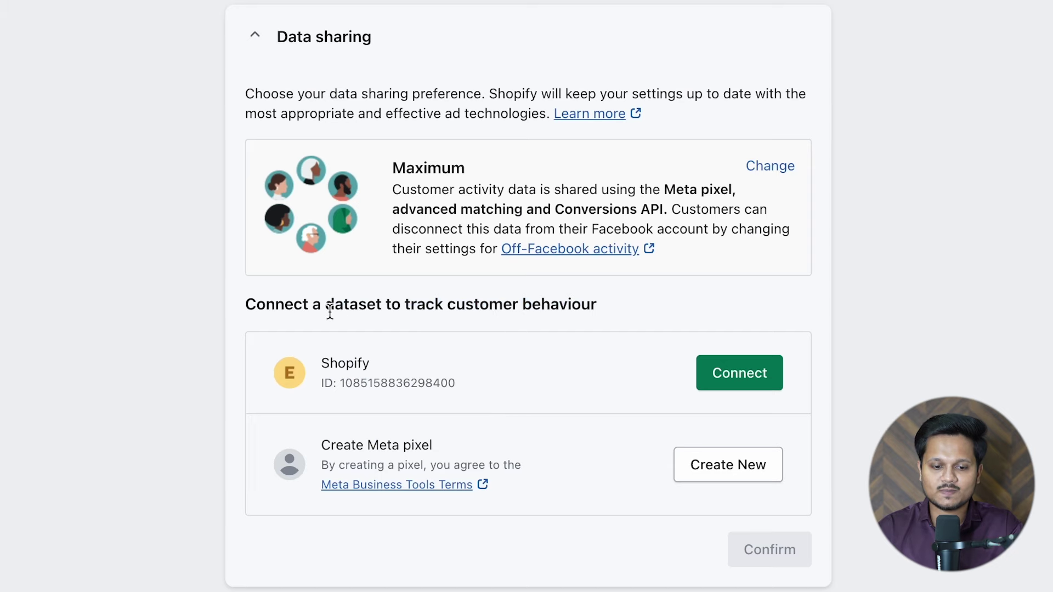
Connect the Shopify dataset, accept the Product Catalogue Terms, and submit for review.
drag(250, 305, 597, 304)
click(935, 326)
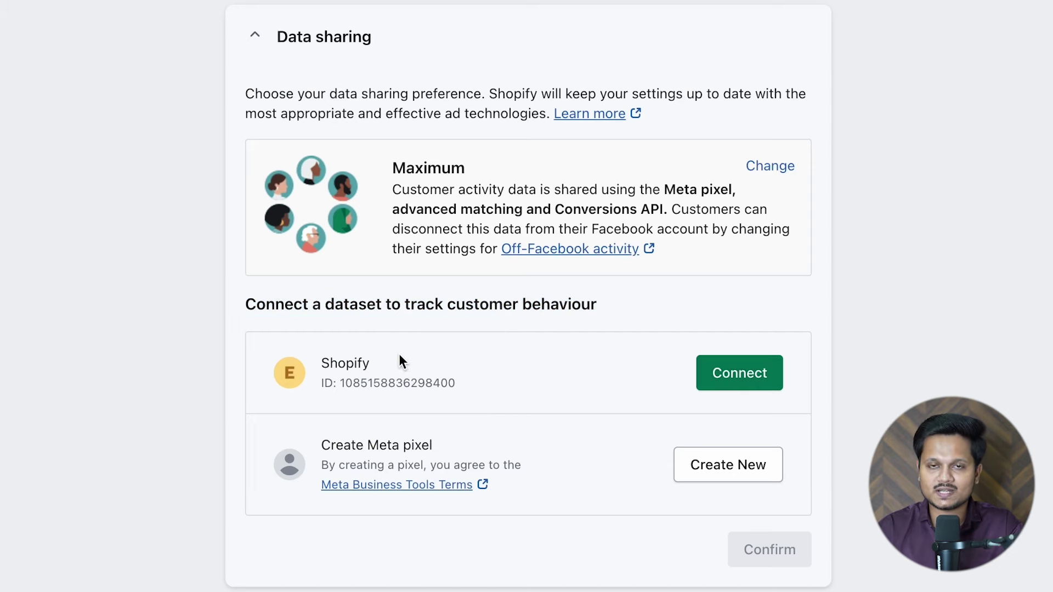
click(755, 382)
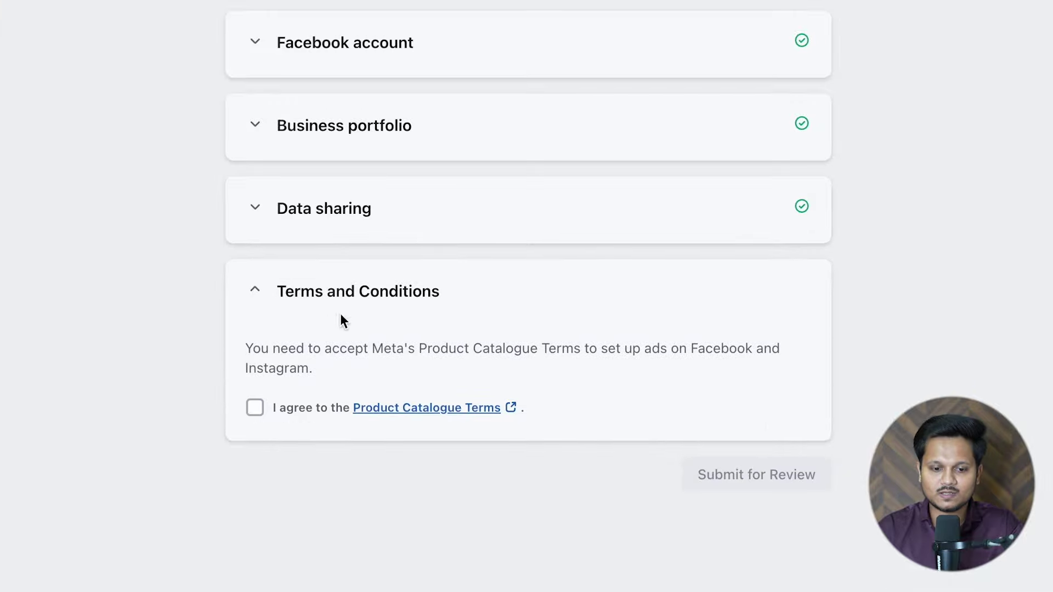
click(257, 409)
click(757, 361)
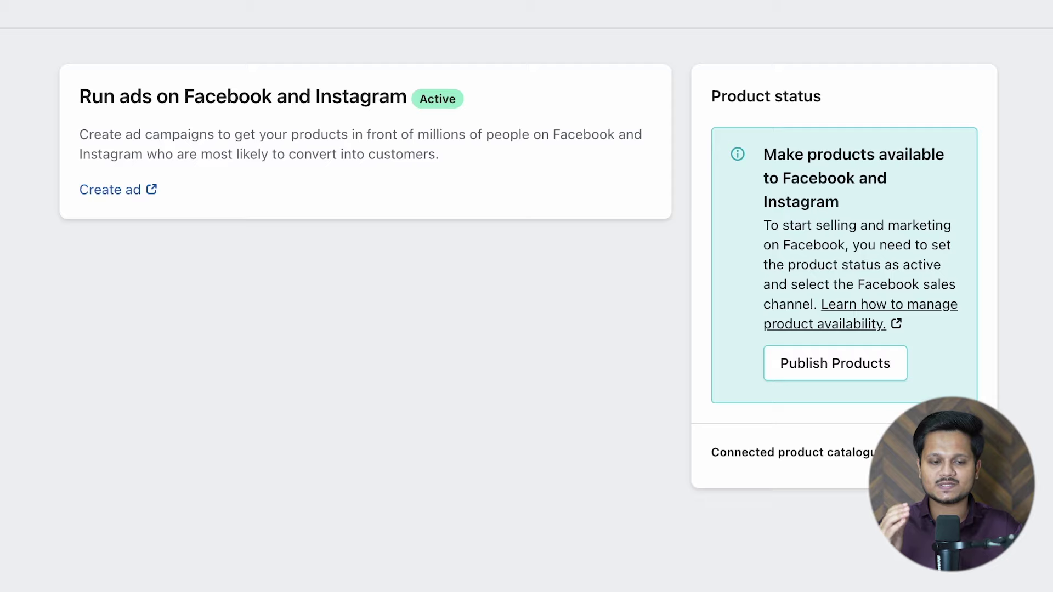
click(129, 61)
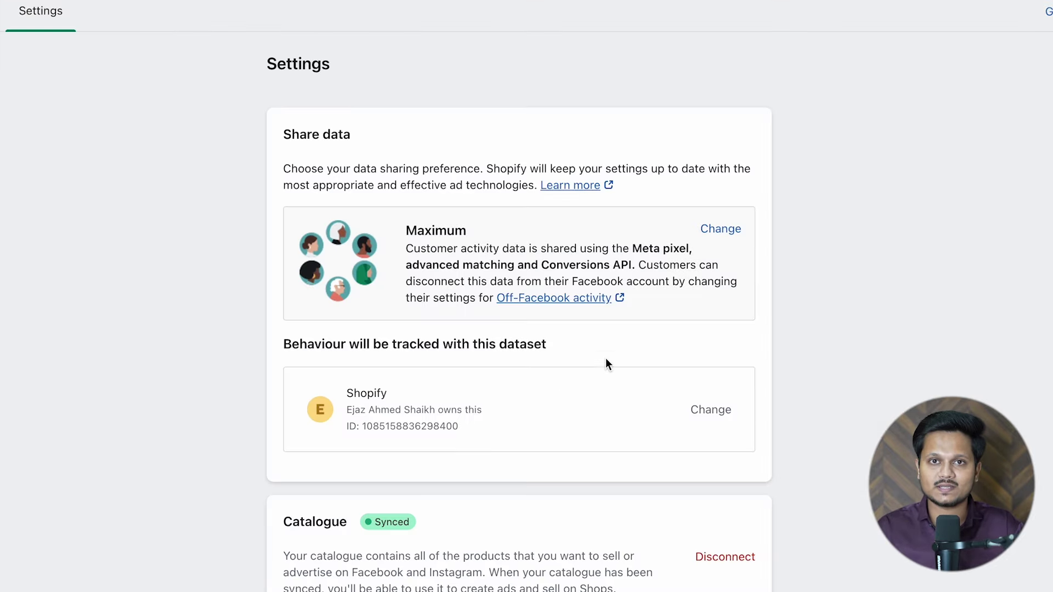
scroll(598, 416, down, 1)
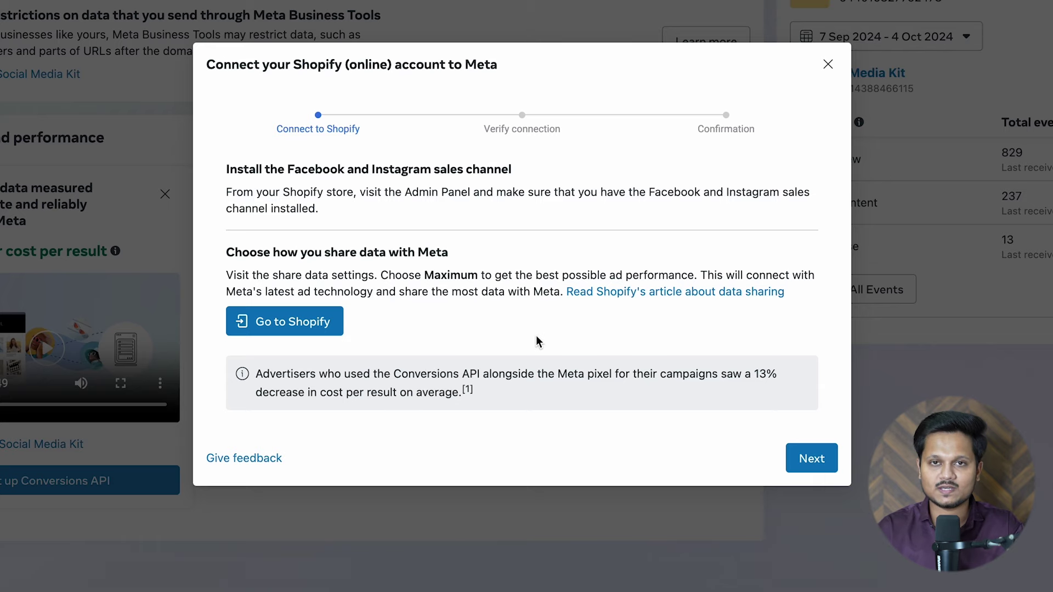
Load the store's .lol homepage in a new tab and copy its web address.
click(812, 458)
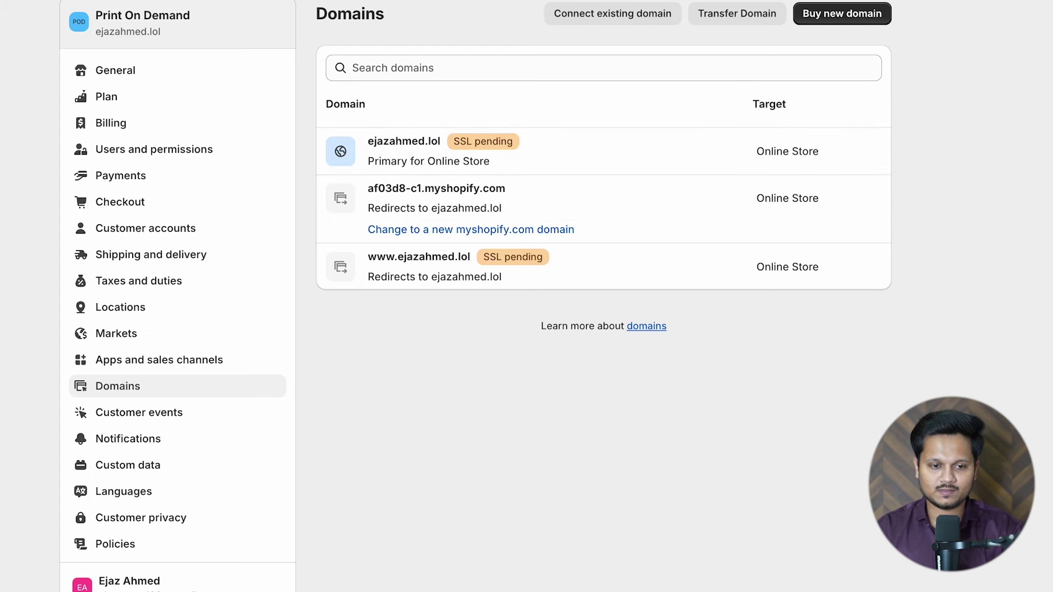
key(ctrl+t)
text(ejaz)
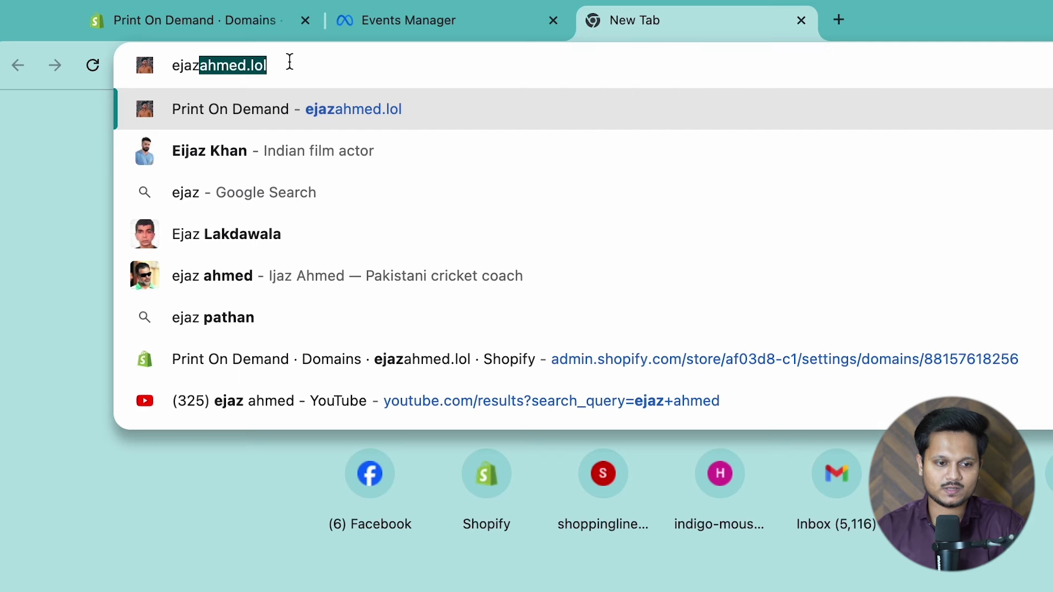
key(Right)
key(Return)
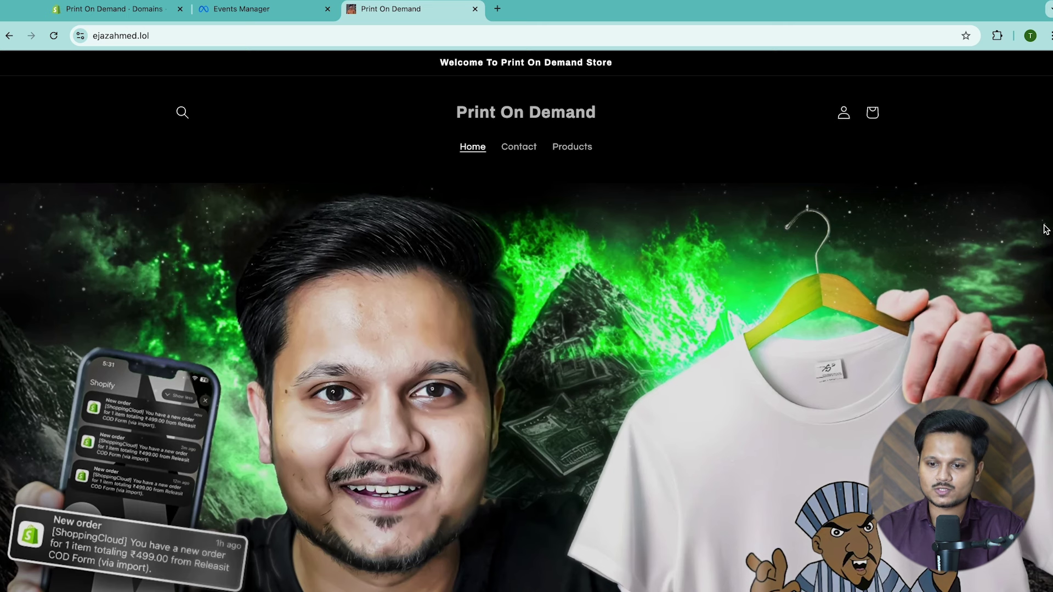
scroll(293, 108, down, 10)
scroll(293, 108, up, 10)
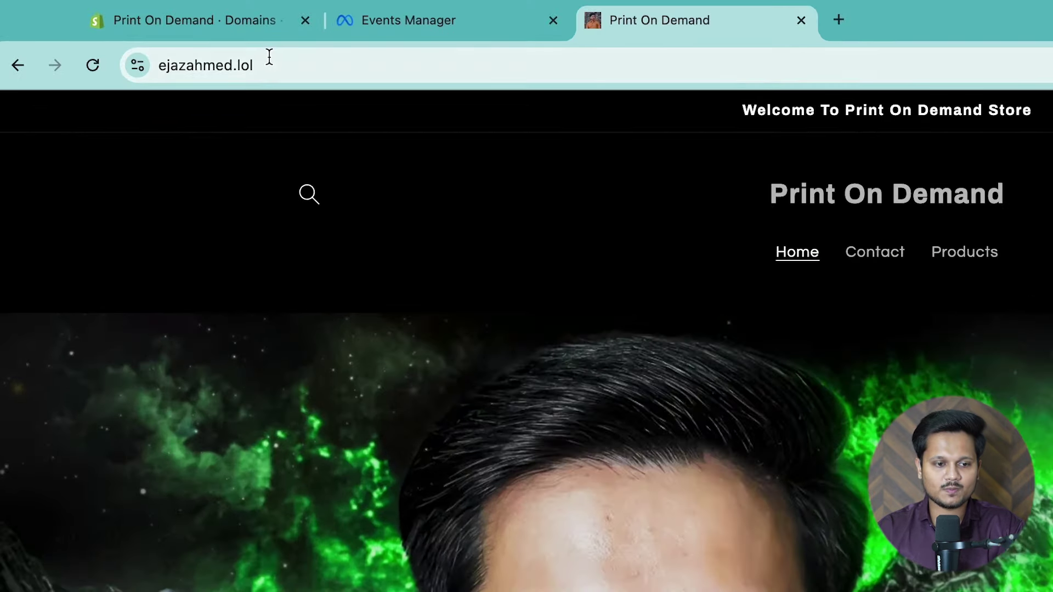
right_click(162, 38)
key(ctrl+c)
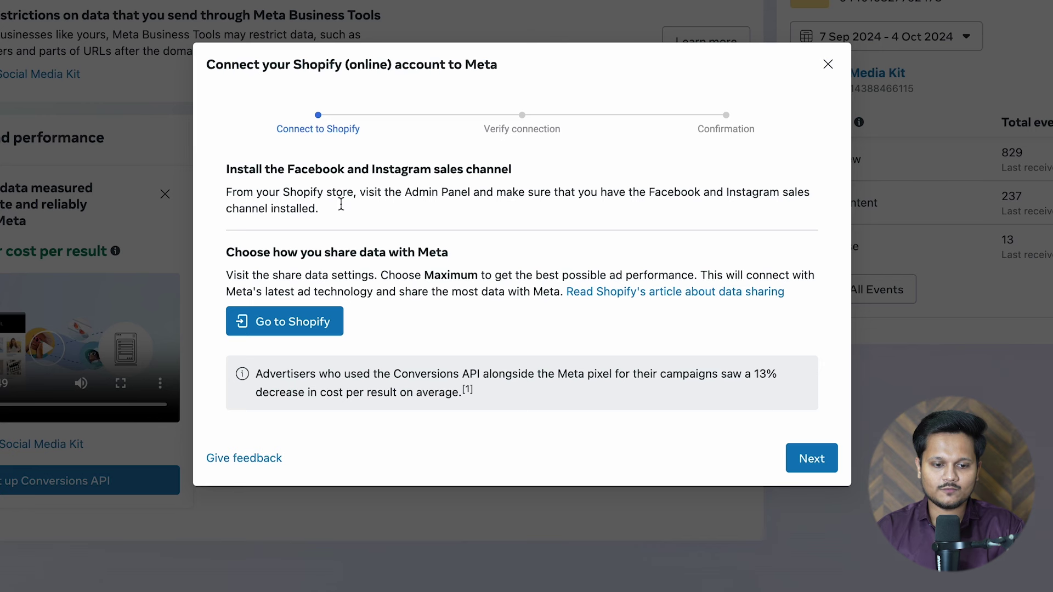
Paste the store address into the website URL field and send test traffic until the pixel shows Active.
click(794, 461)
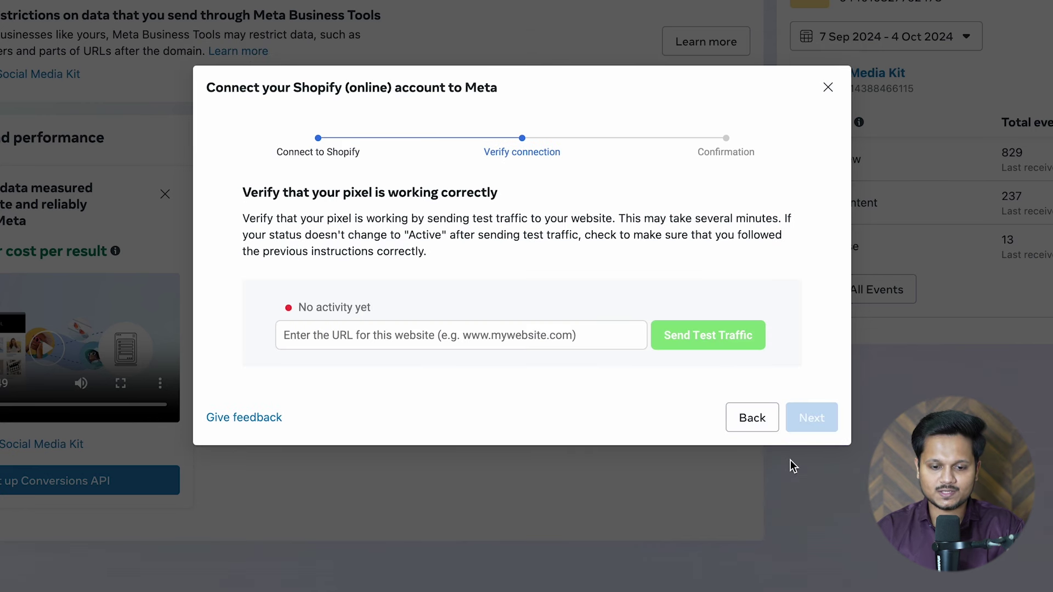
click(368, 348)
right_click(363, 335)
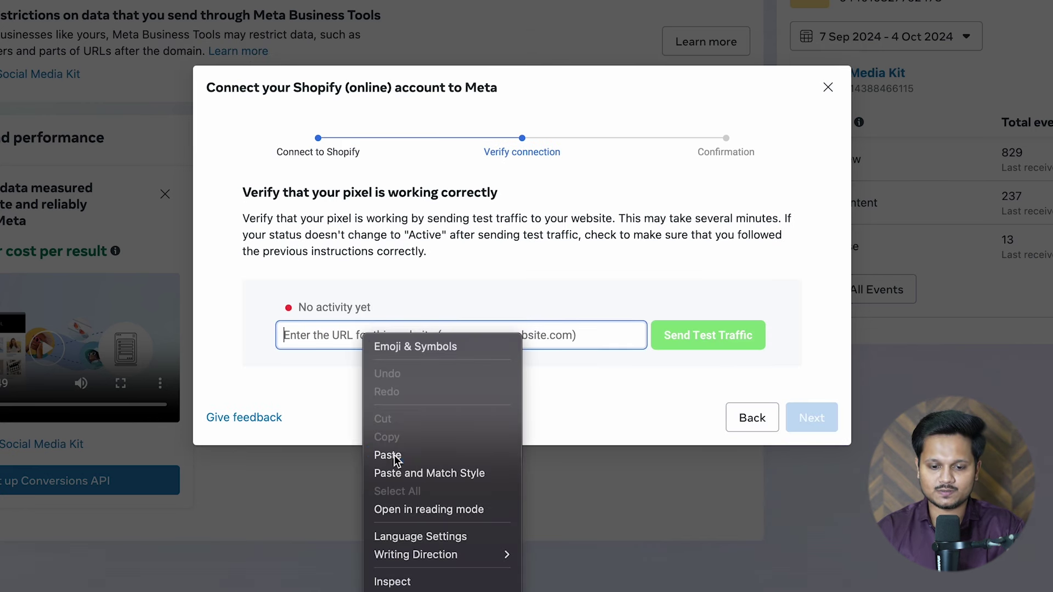
click(385, 454)
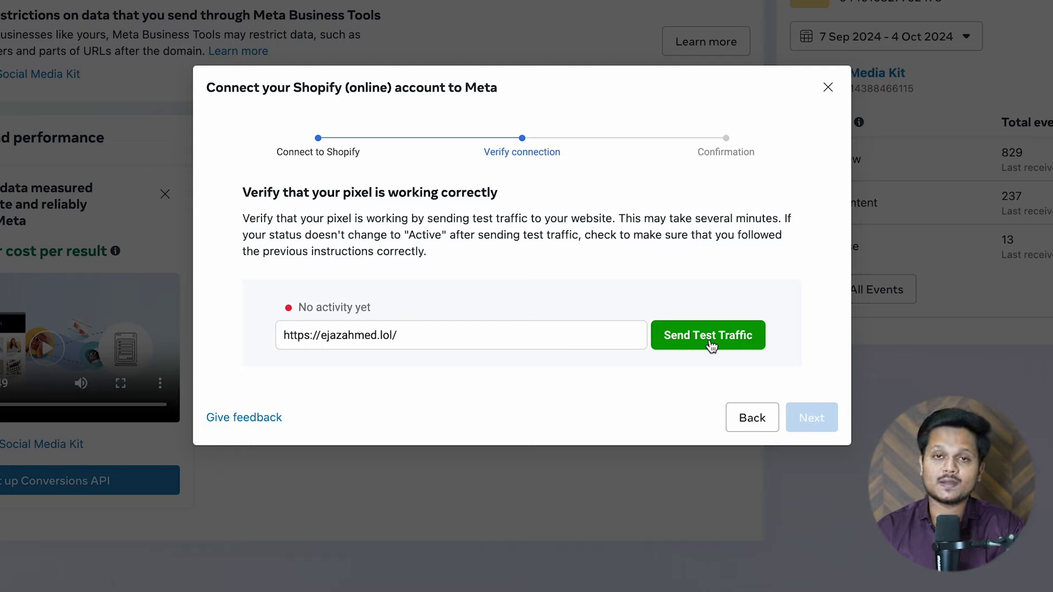
click(708, 342)
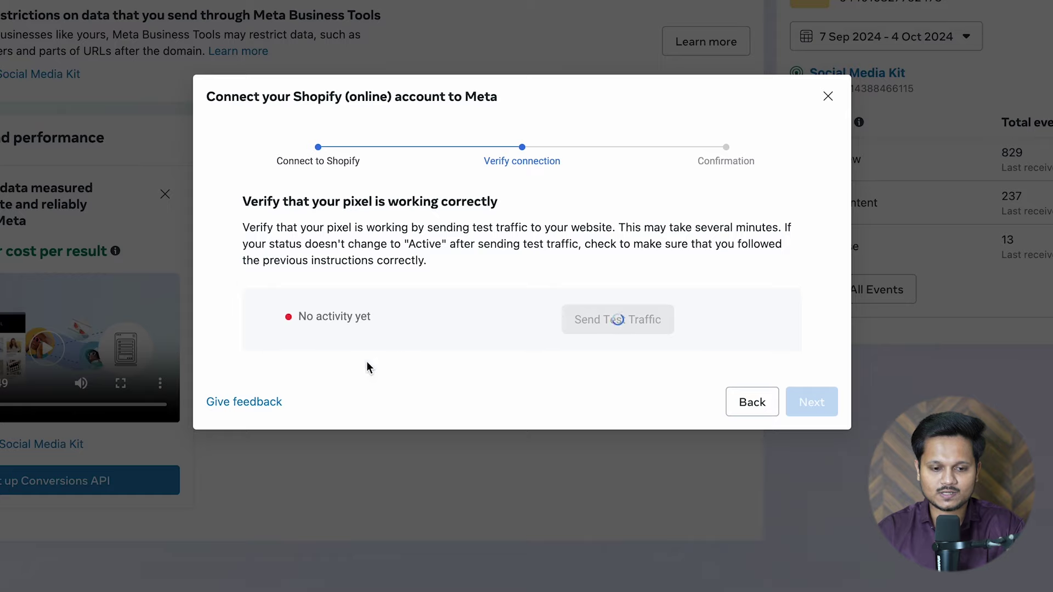
drag(285, 325, 336, 327)
click(400, 343)
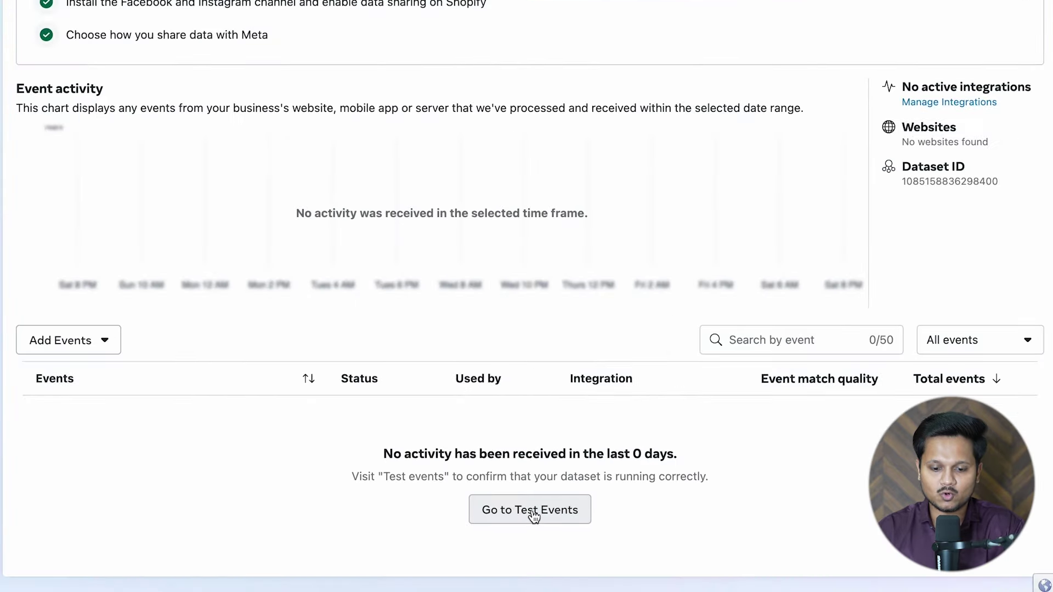
On the Test events page, expand website event testing and start entering the store URL.
click(531, 510)
click(270, 454)
scroll(329, 472, down, 2)
click(200, 514)
text(ejazahmed.lol)
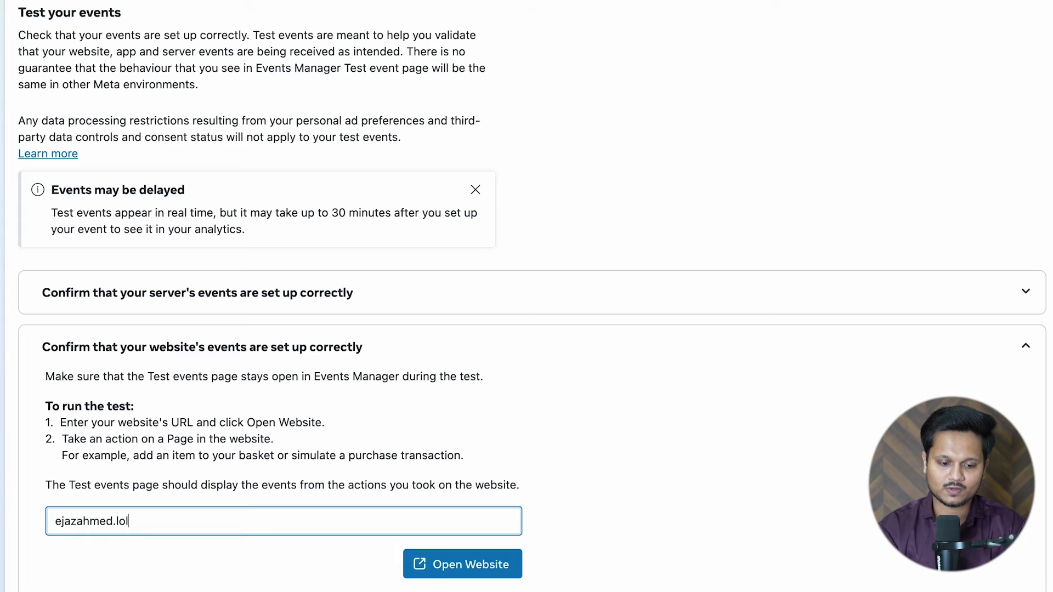
On the storefront, add the Tshirt For Dog Lovers product to the cart to trigger test events.
click(442, 566)
scroll(470, 426, down, 5)
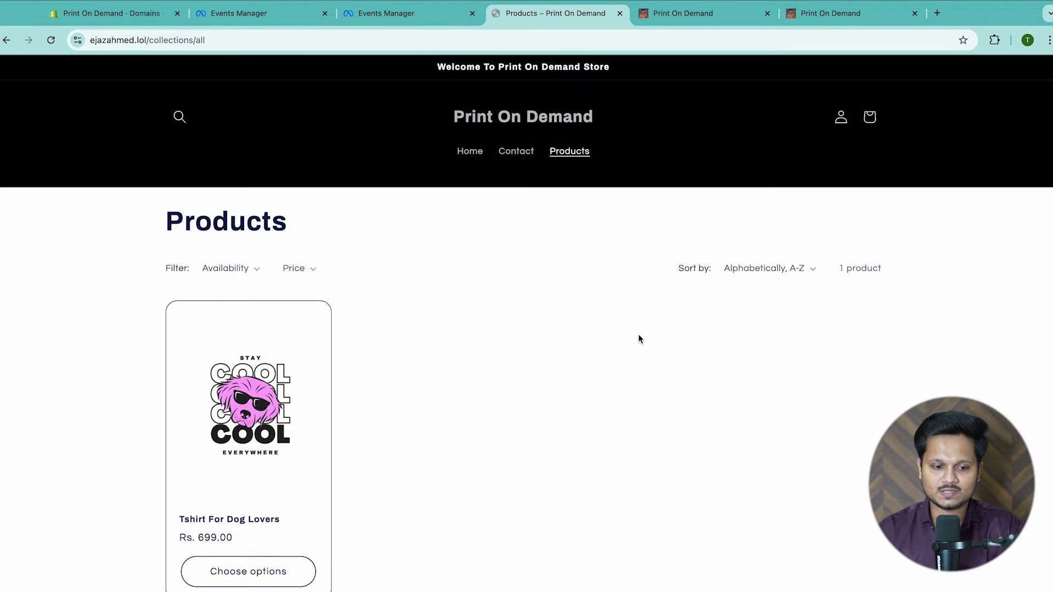
click(246, 400)
click(658, 417)
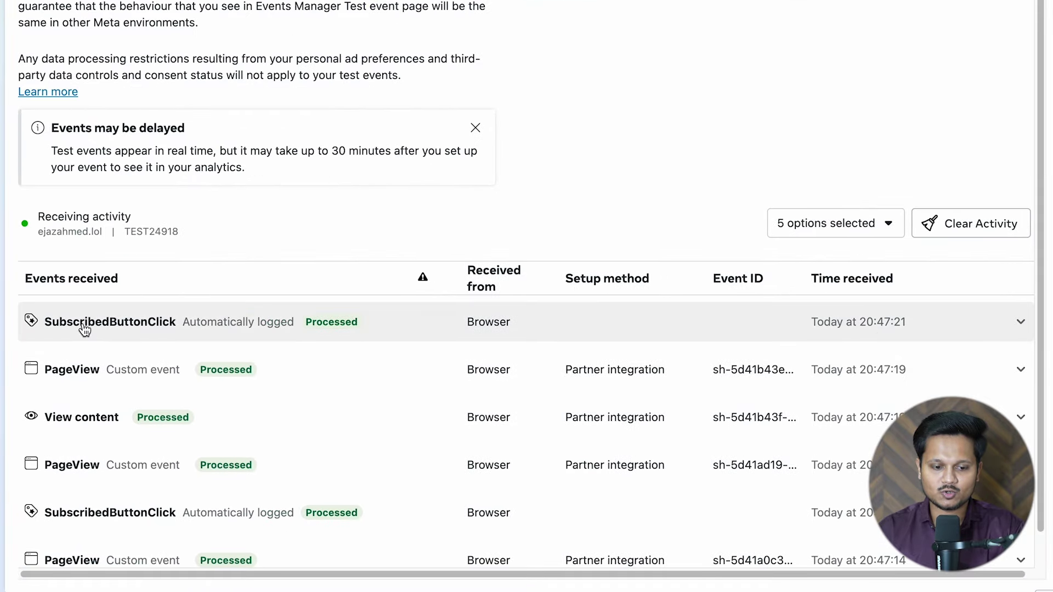
scroll(102, 342, down, 2)
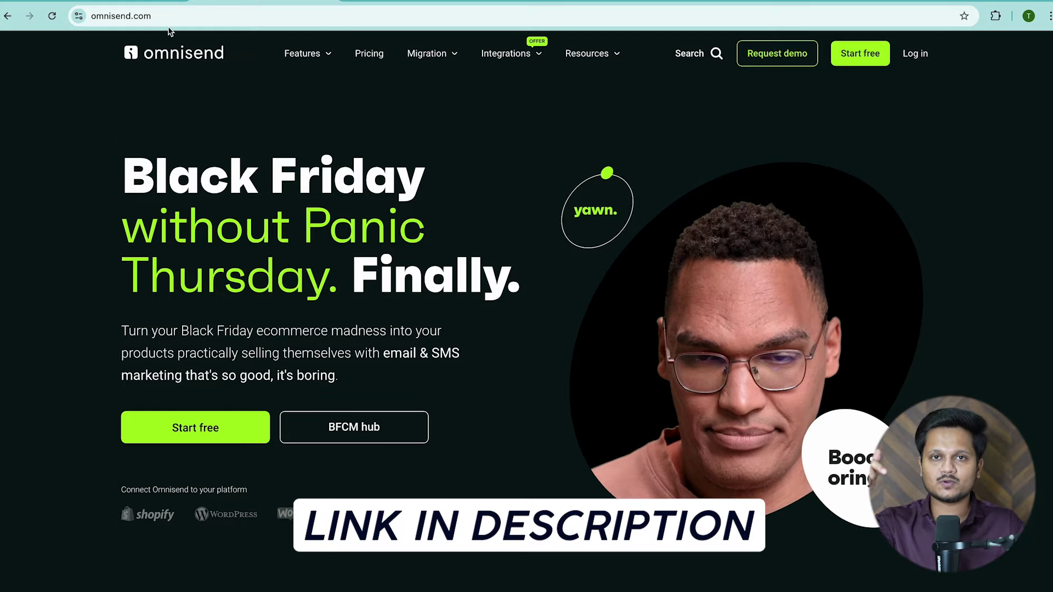
Start a free Omnisend signup with Shopify and approve installing the app in the store.
click(159, 17)
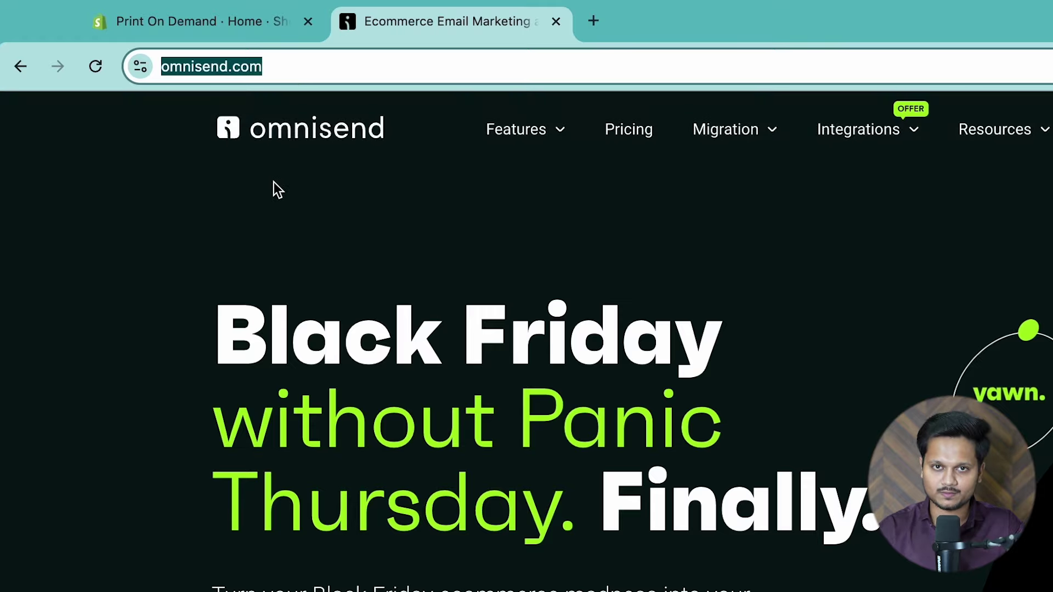
click(828, 143)
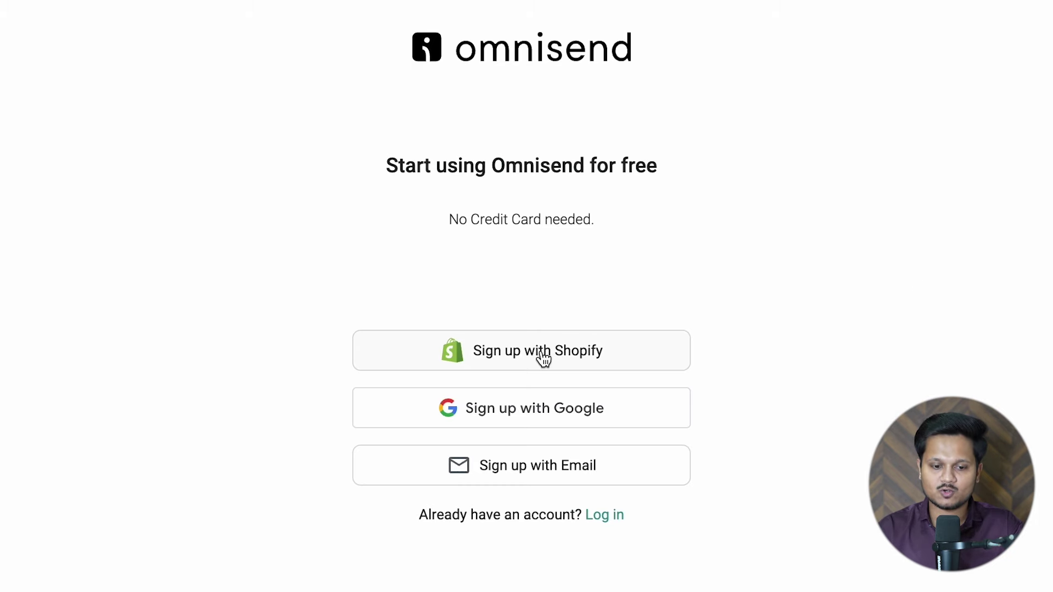
click(543, 360)
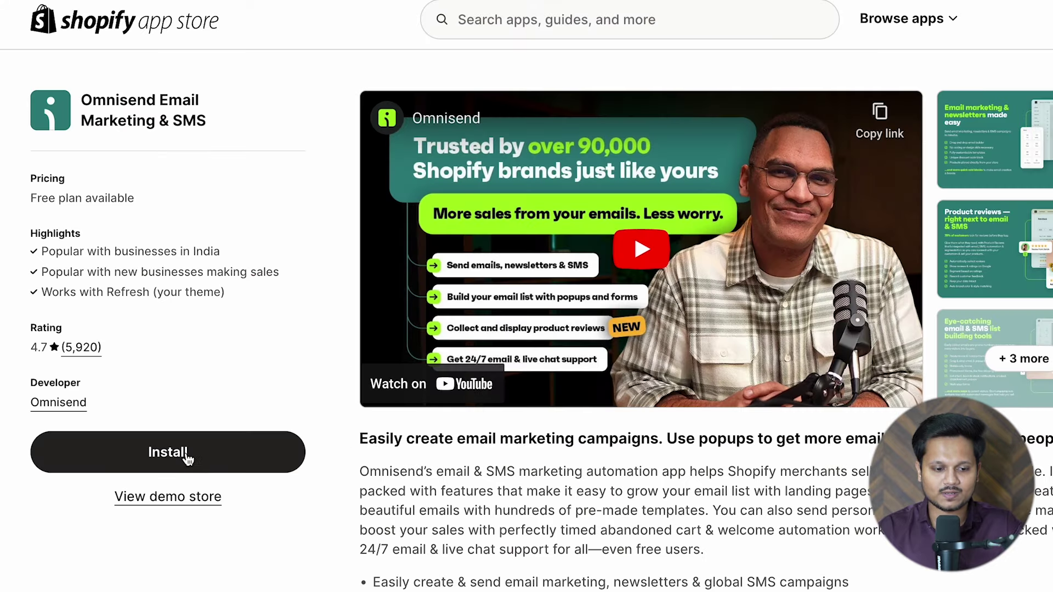
click(187, 458)
click(775, 450)
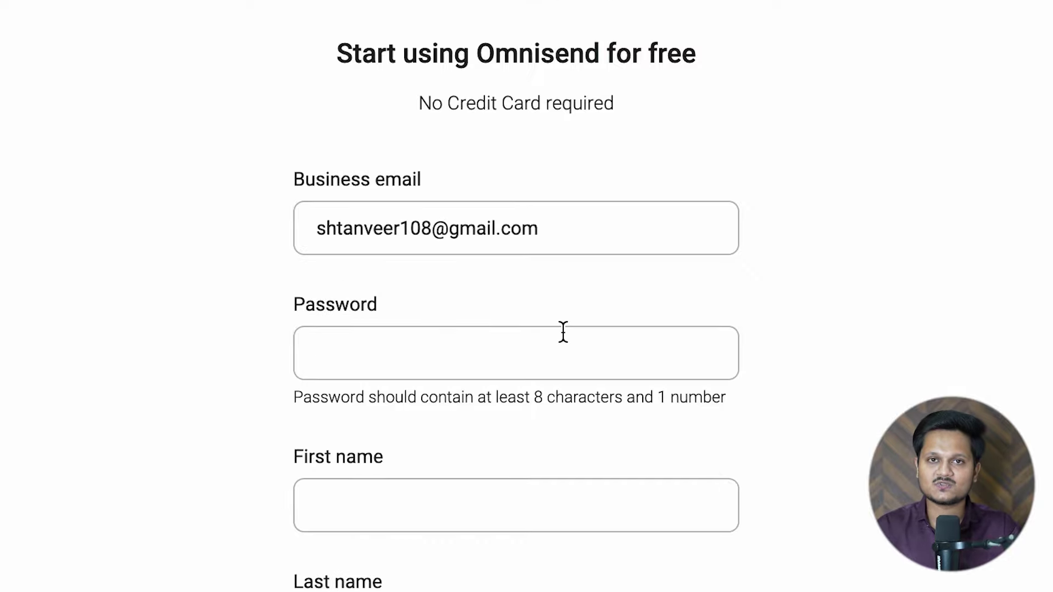
Fill in the account password and current email software, then submit the signup form.
click(563, 332)
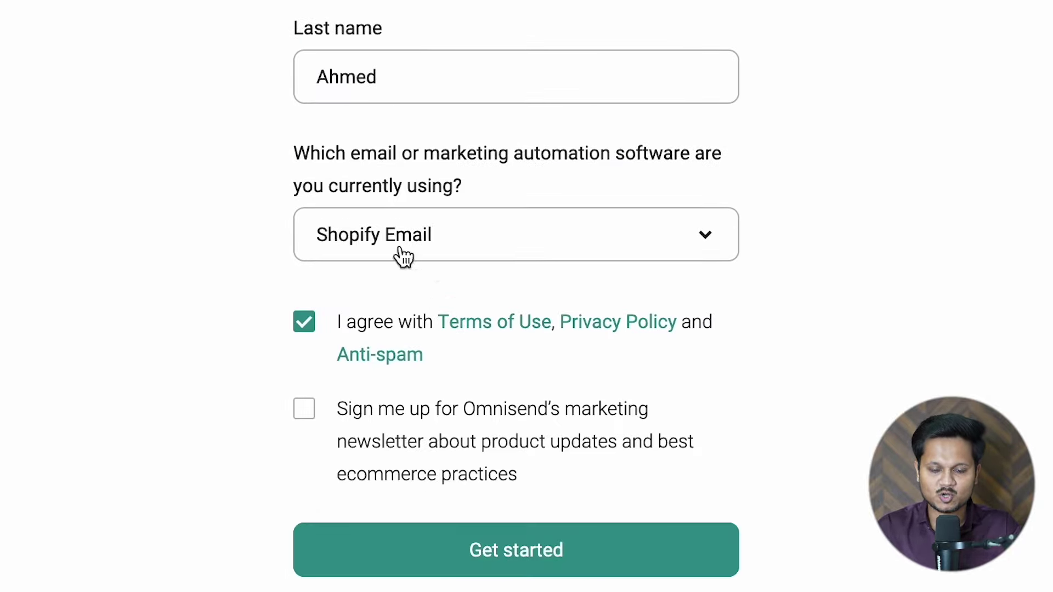
click(390, 248)
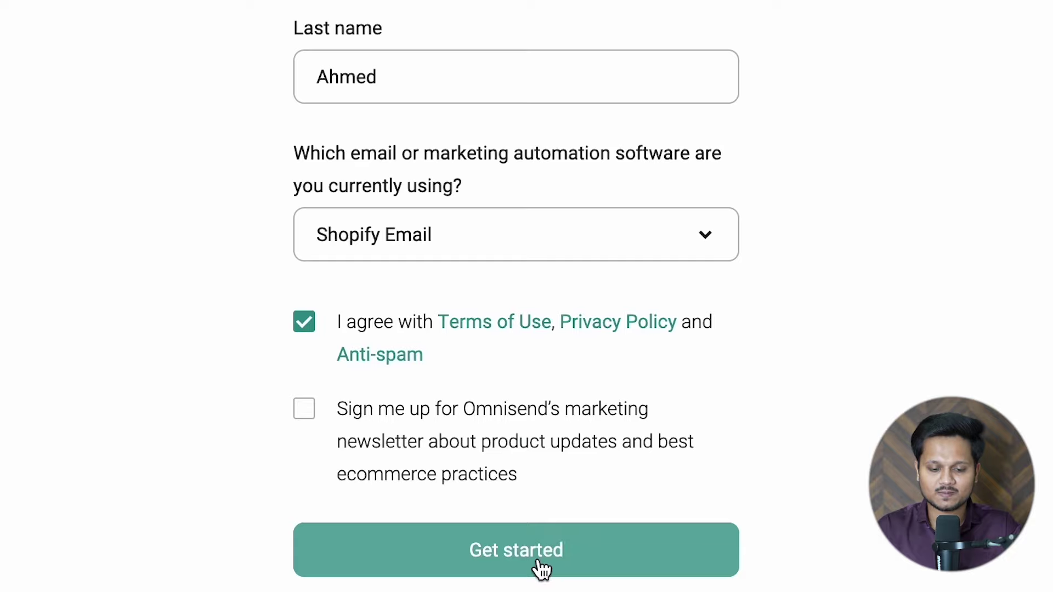
click(540, 565)
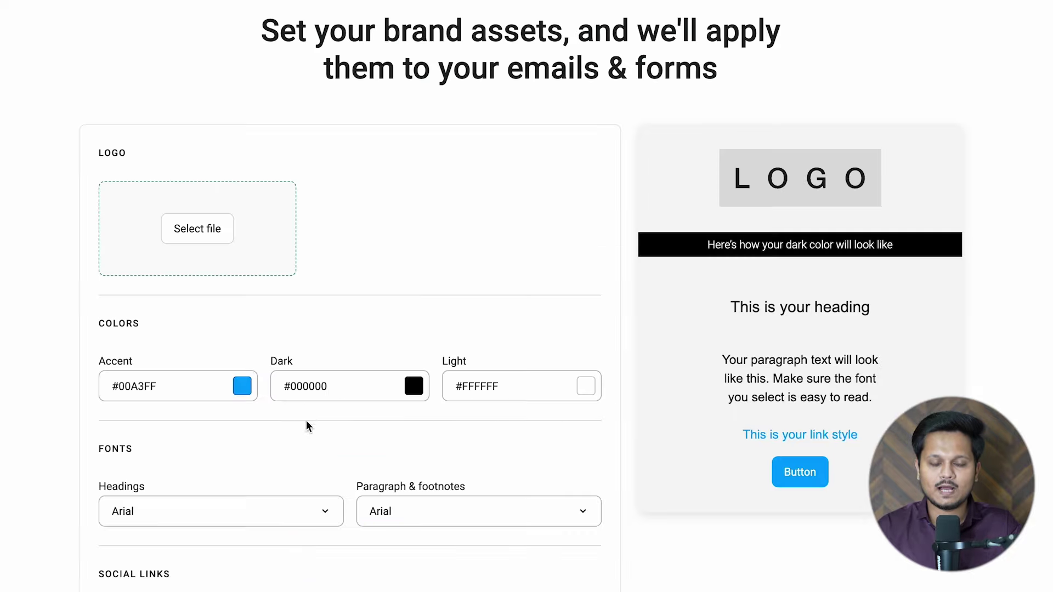
Upload the SHOPPING LINE image as the Omnisend brand logo and save the brand assets.
click(206, 238)
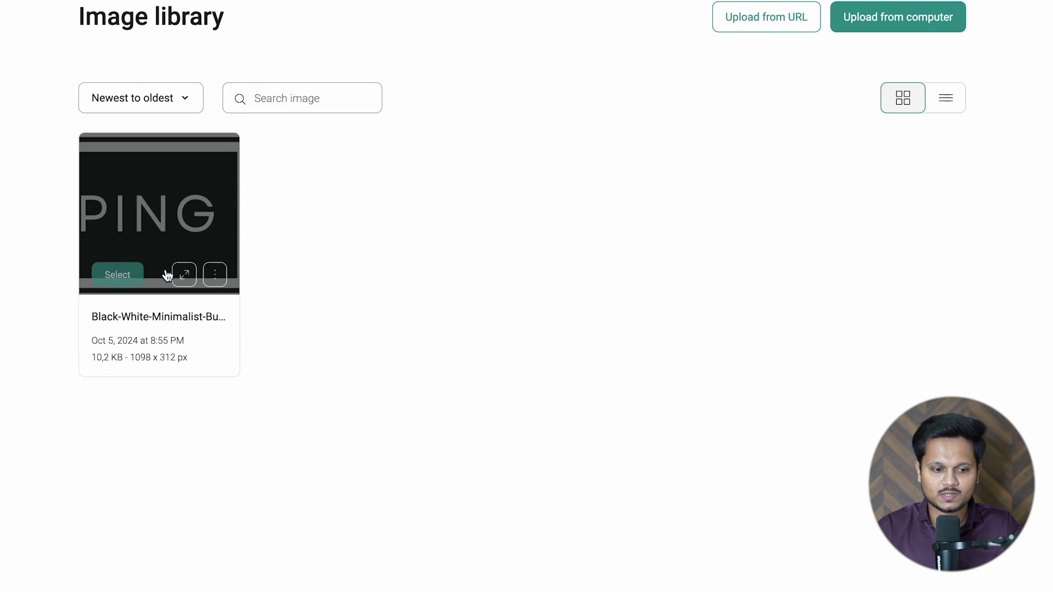
click(119, 271)
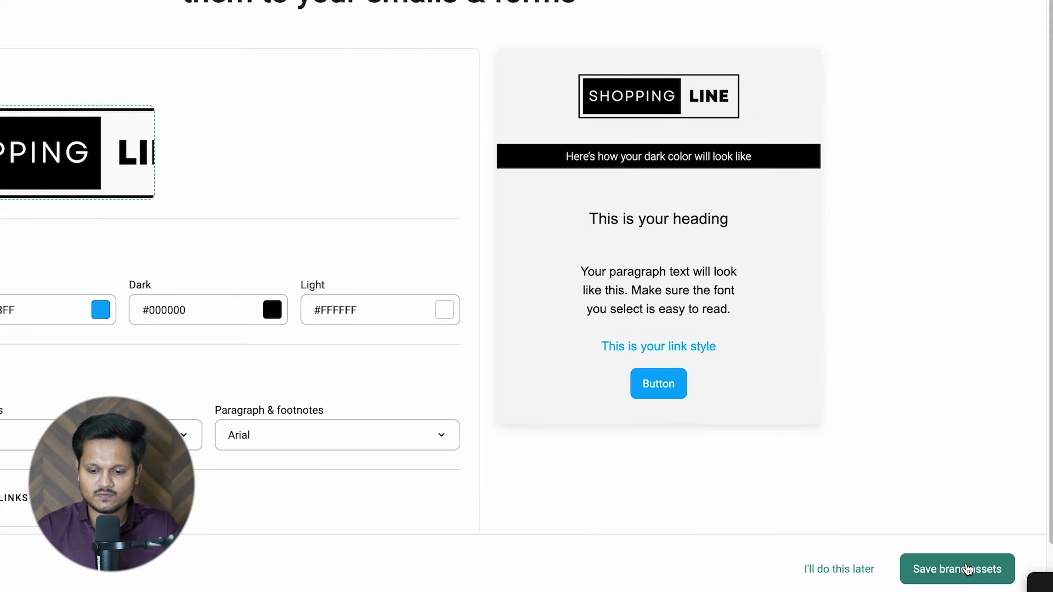
click(967, 569)
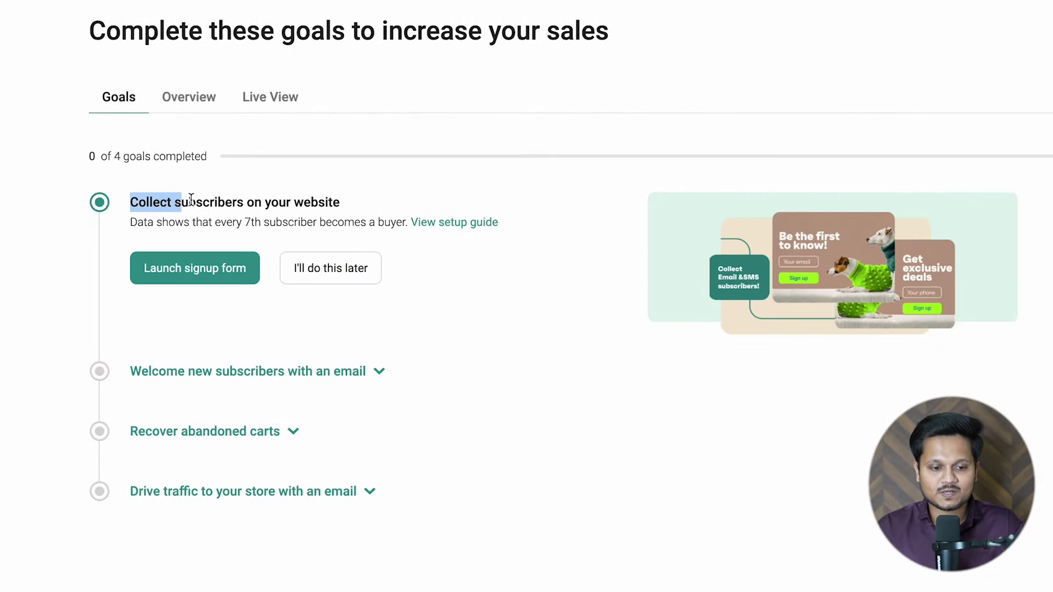
Open the welcome-discount signup form editor and retype ORDER in the GET 10% OFF heading.
drag(190, 199, 336, 199)
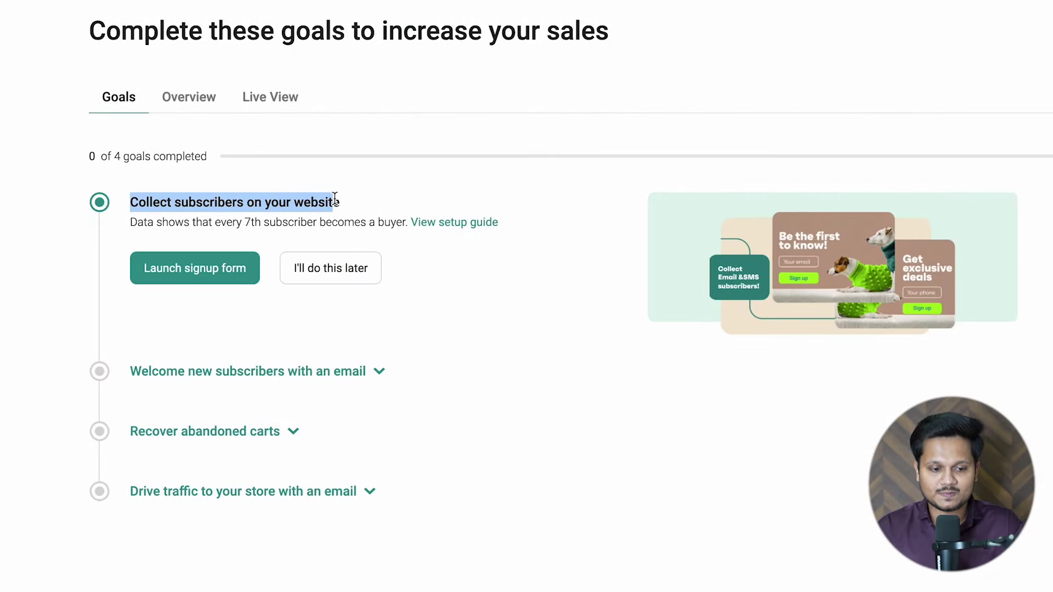
click(305, 218)
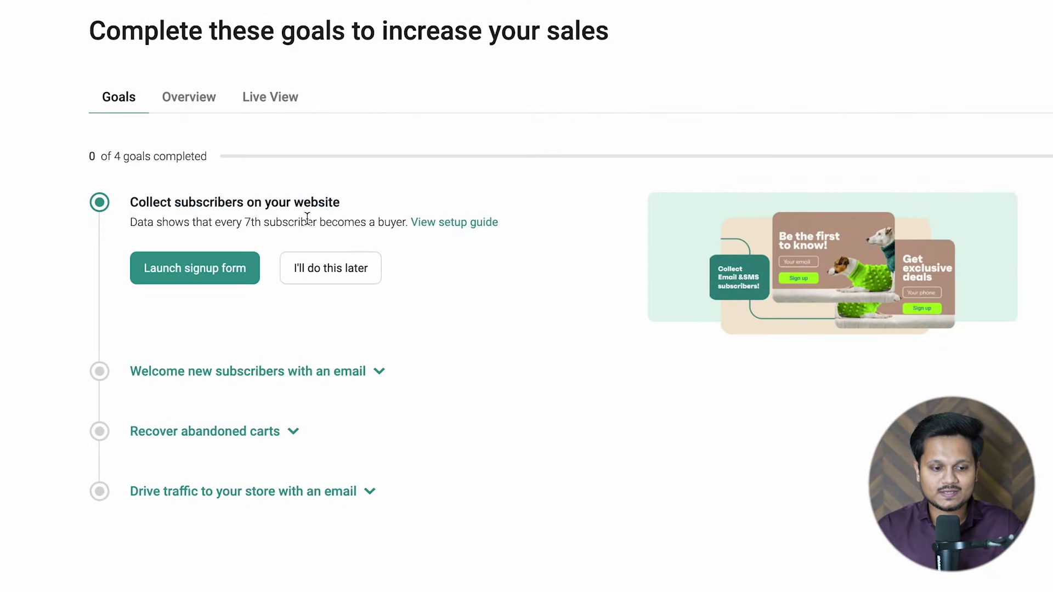
click(204, 274)
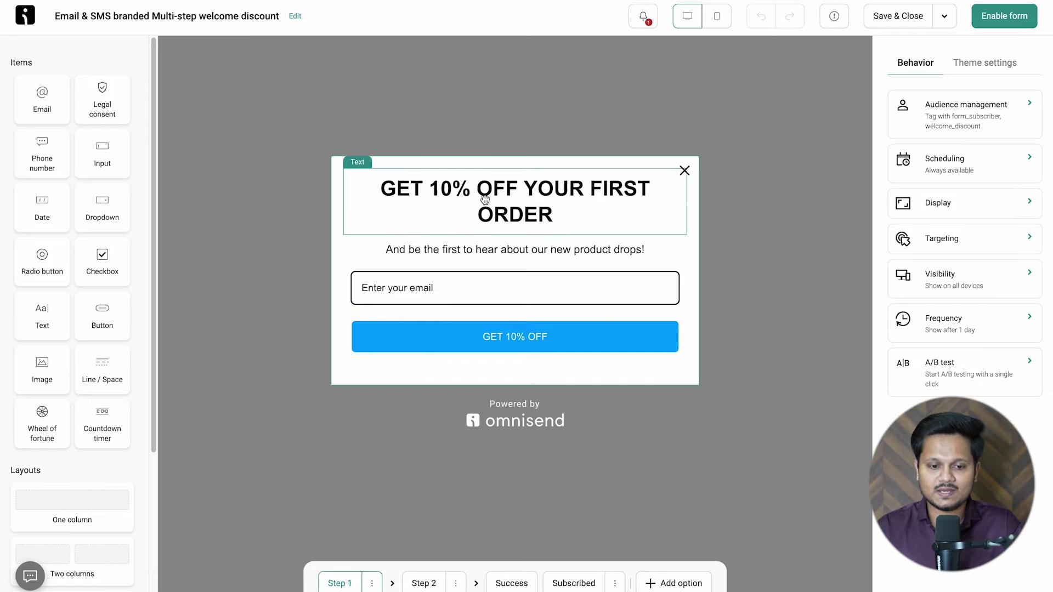
click(515, 202)
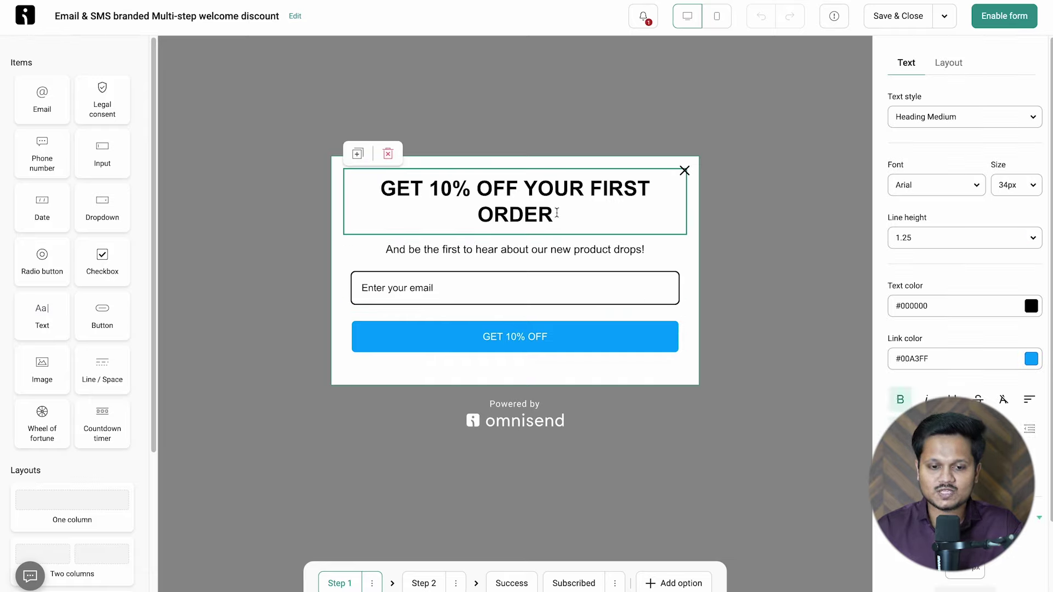
drag(504, 210, 479, 213)
text(Purch)
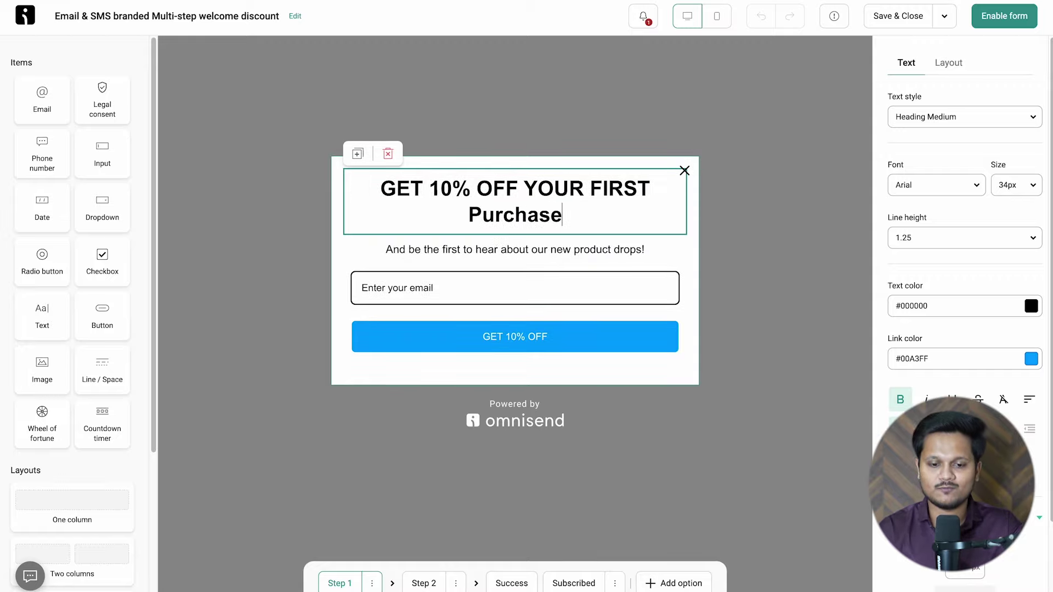
text(as)
key(BackSpace)
key(BackSpace)
key(BackSpace)
key(BackSpace)
key(BackSpace)
key(BackSpace)
key(BackSpace)
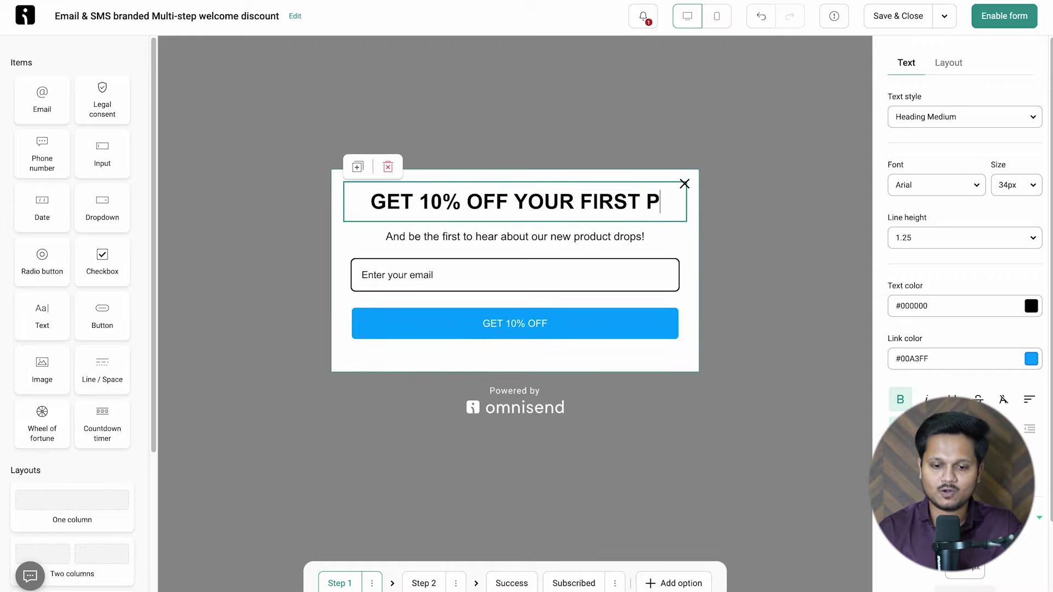
text(ORDER)
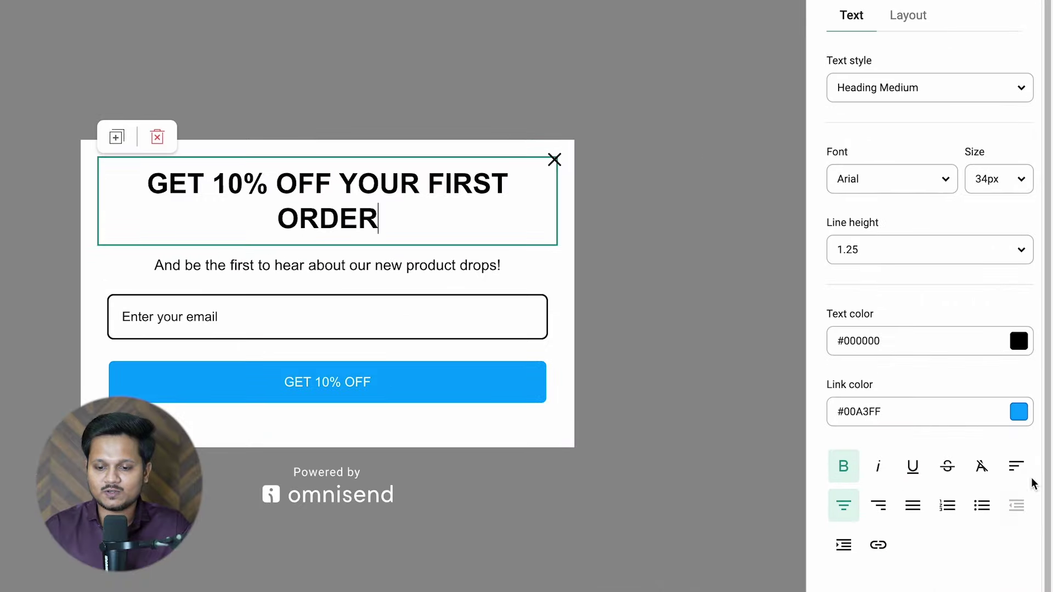
Keep the heading in medium style at 30px with dark grey #383838 text.
click(902, 89)
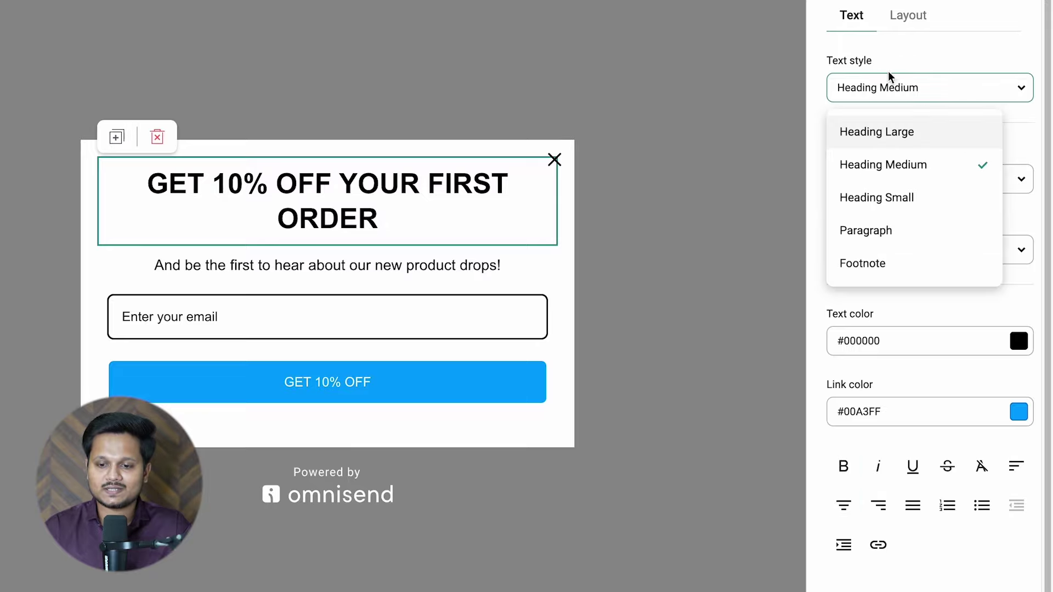
click(900, 196)
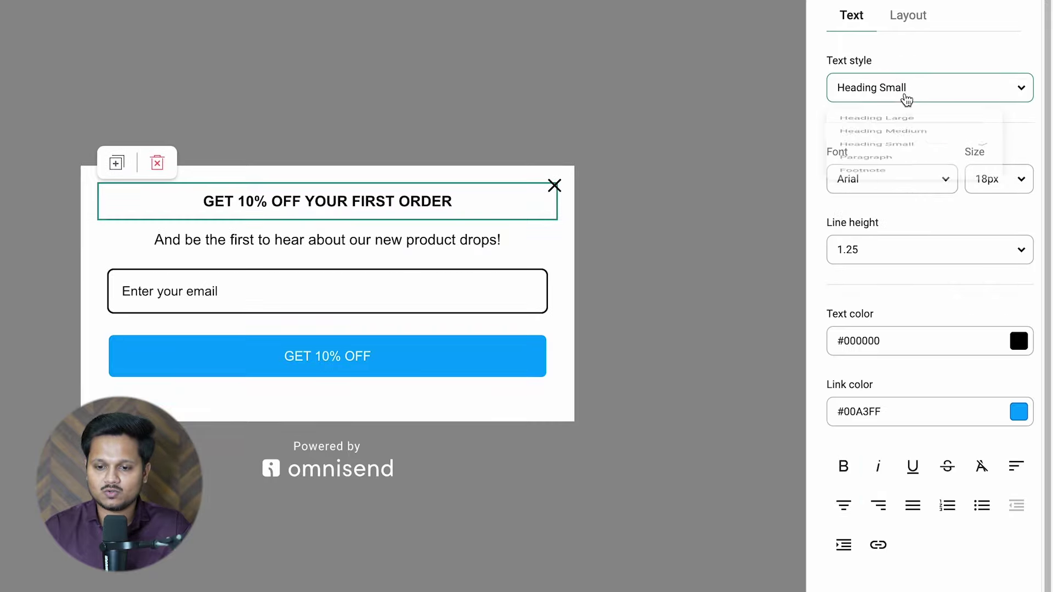
click(883, 165)
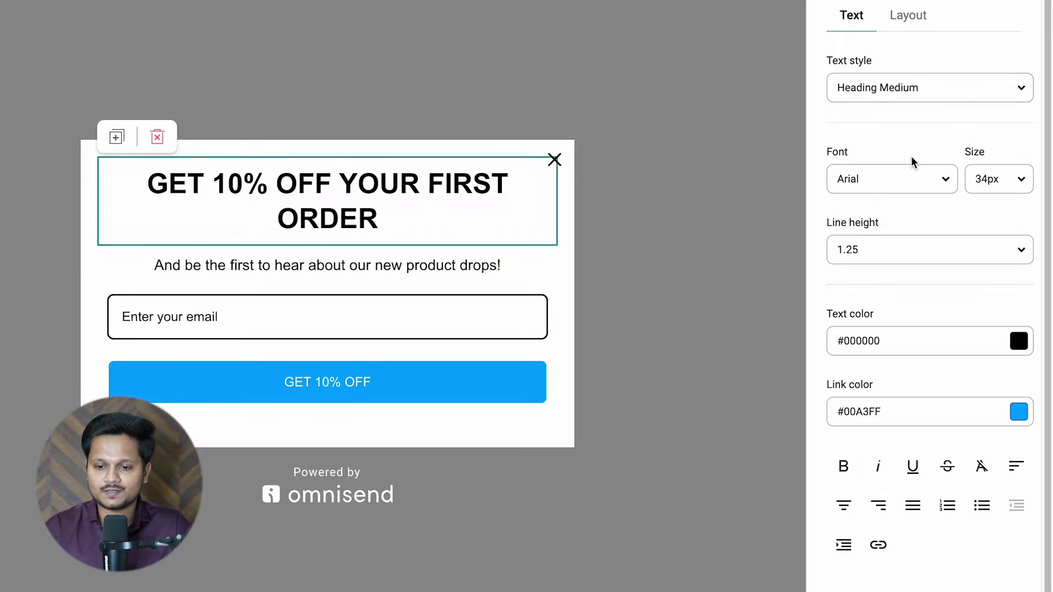
click(1006, 188)
scroll(955, 299, down, 7)
scroll(953, 299, down, 8)
scroll(950, 304, up, 5)
click(912, 331)
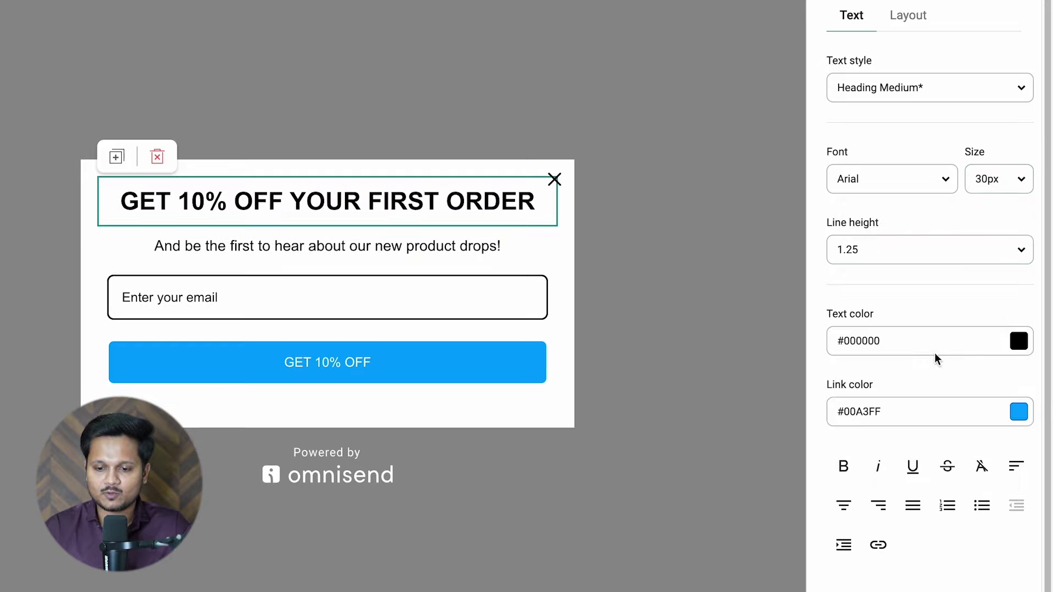
click(1033, 341)
click(844, 219)
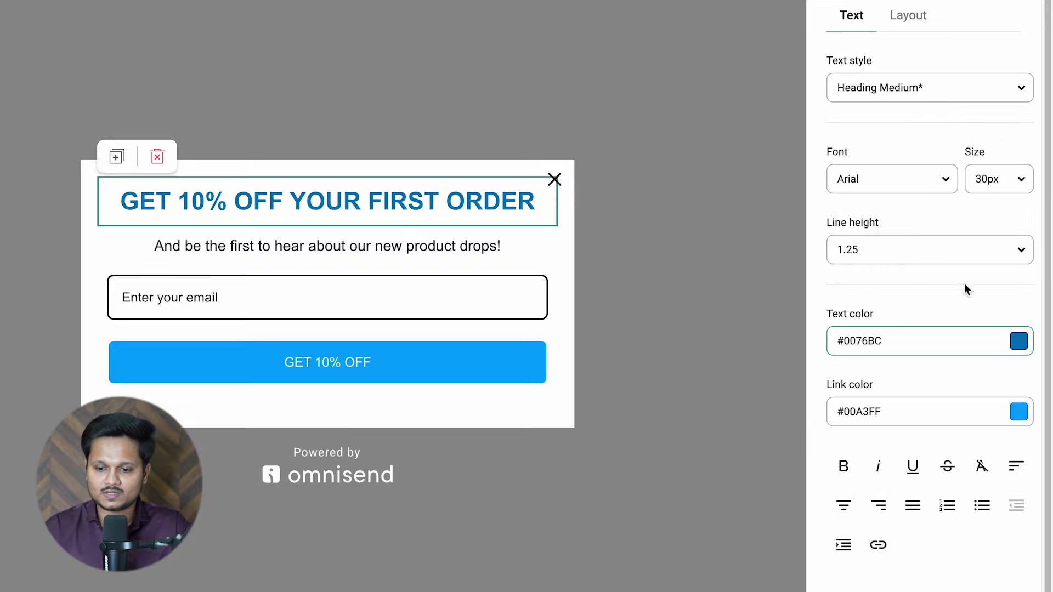
triple_click(998, 345)
text(#383838)
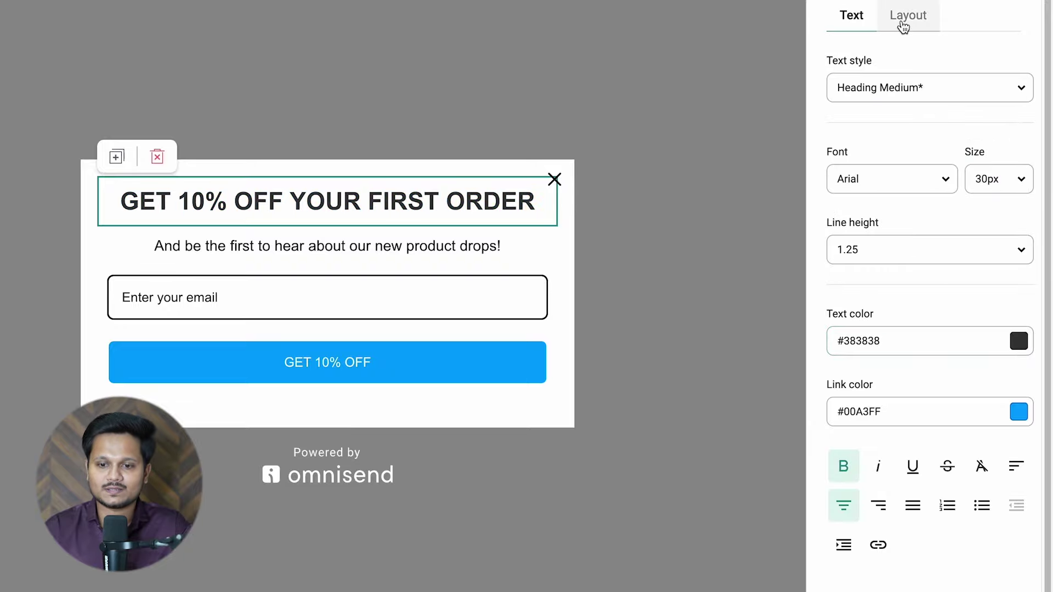
Keep the popup background white and add a Phone number field below the email field.
click(903, 26)
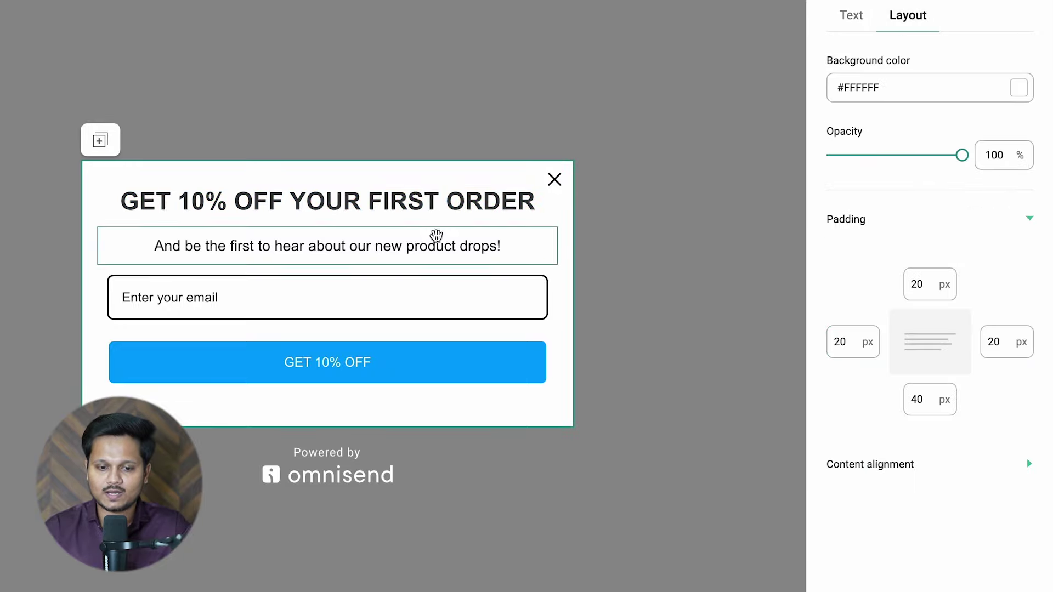
click(1012, 100)
click(899, 211)
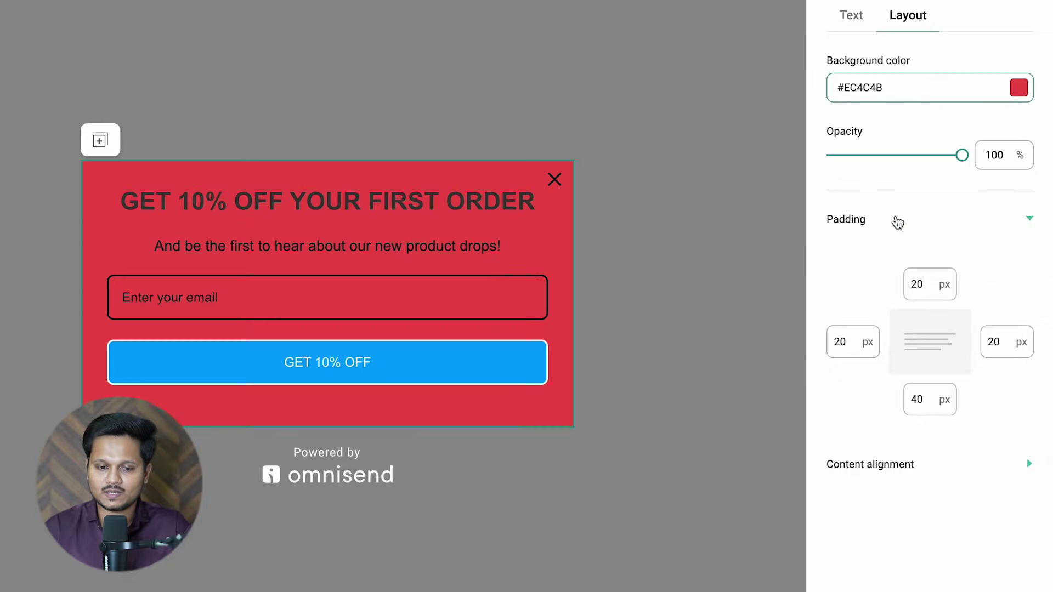
click(1019, 90)
click(1007, 137)
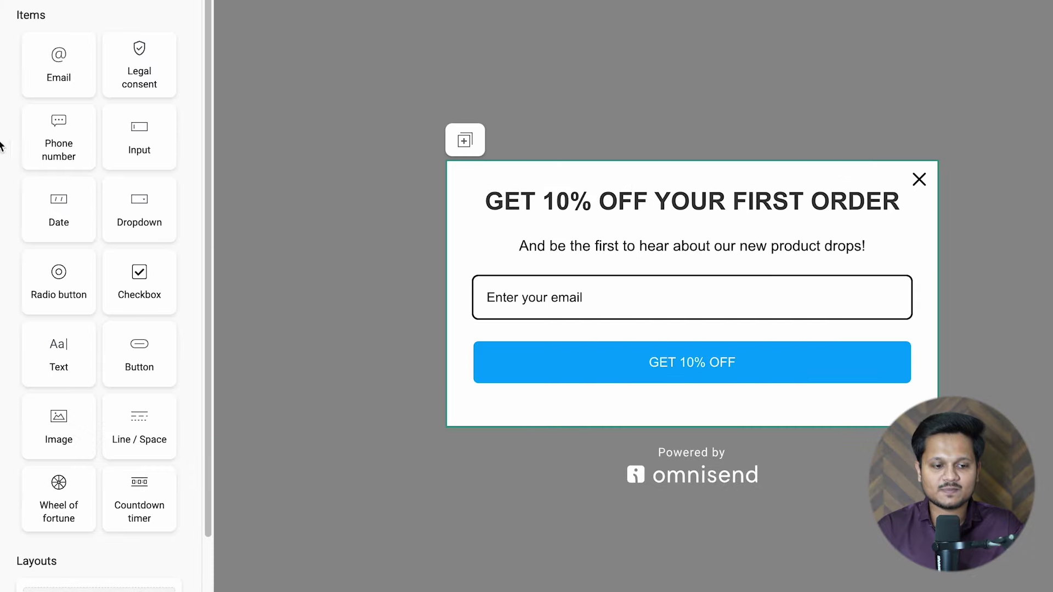
drag(70, 136, 683, 327)
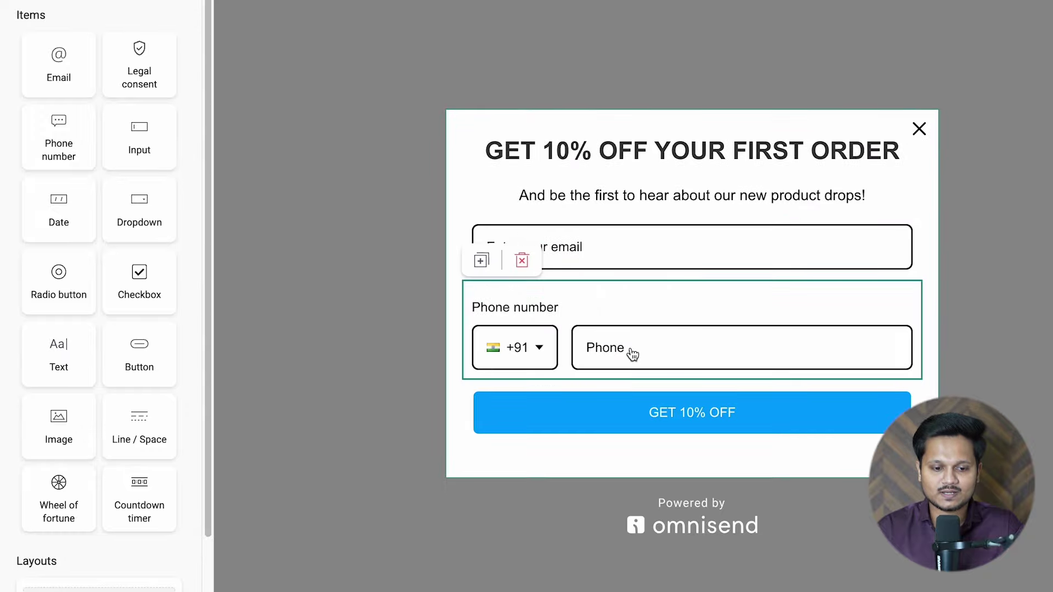
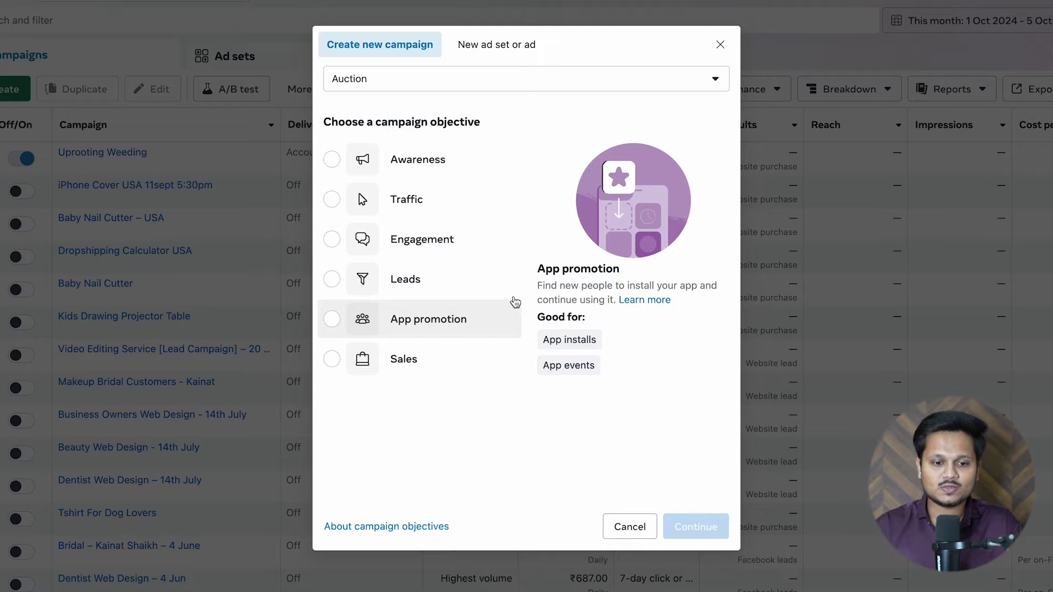
Choose Sales as the campaign objective and proceed with the Advantage+ shopping campaign setup.
drag(376, 121, 484, 134)
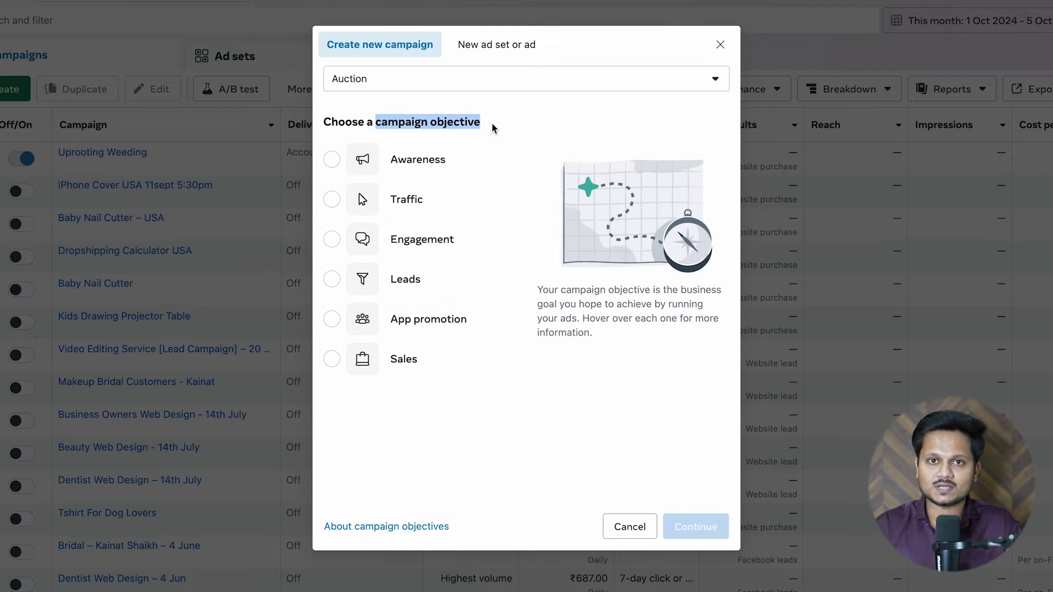
click(492, 130)
click(404, 364)
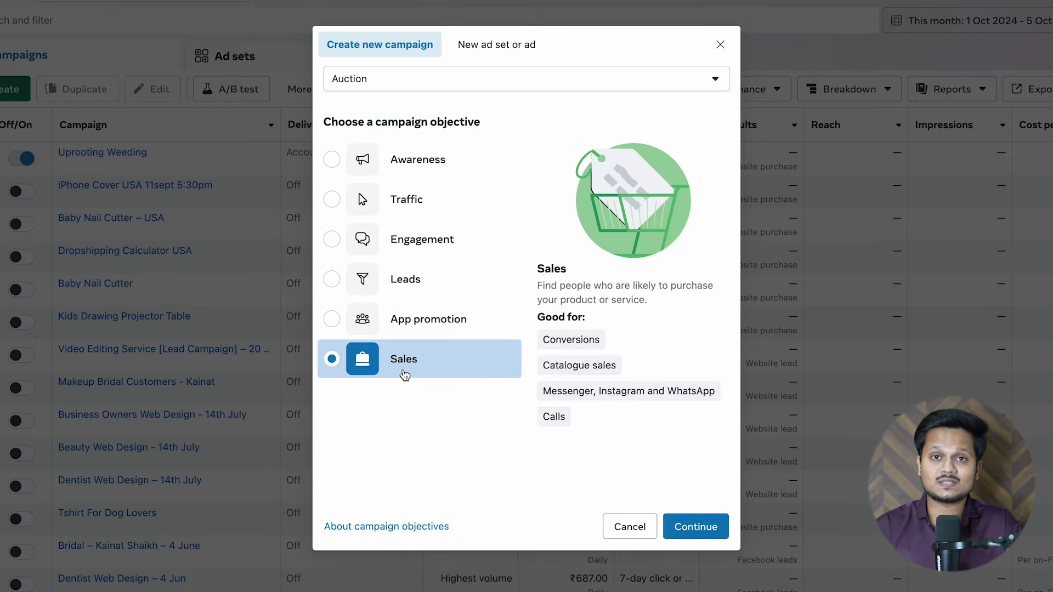
click(695, 526)
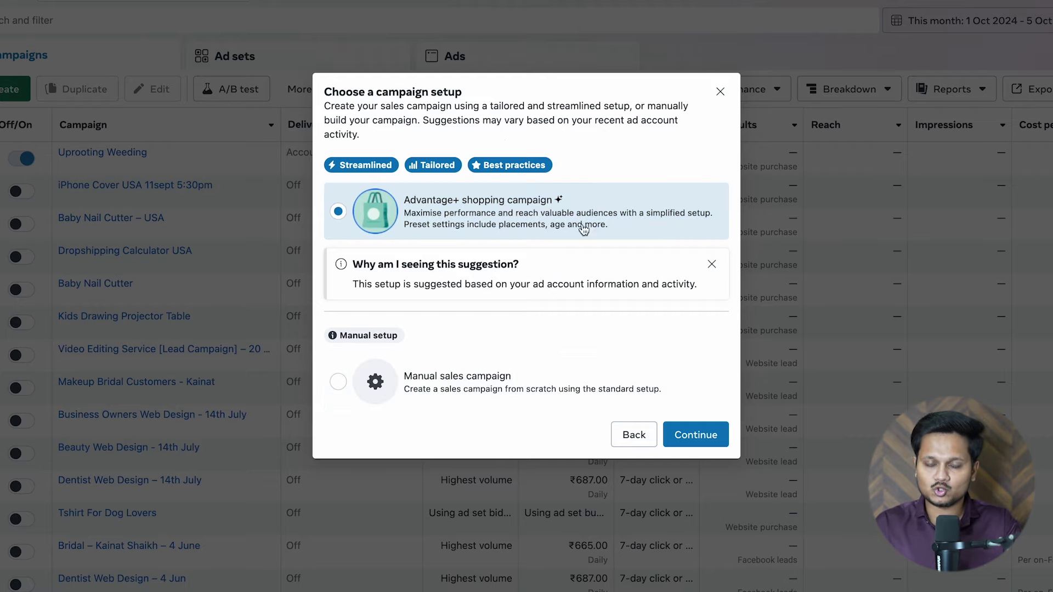
mouse_move(552, 210)
click(695, 439)
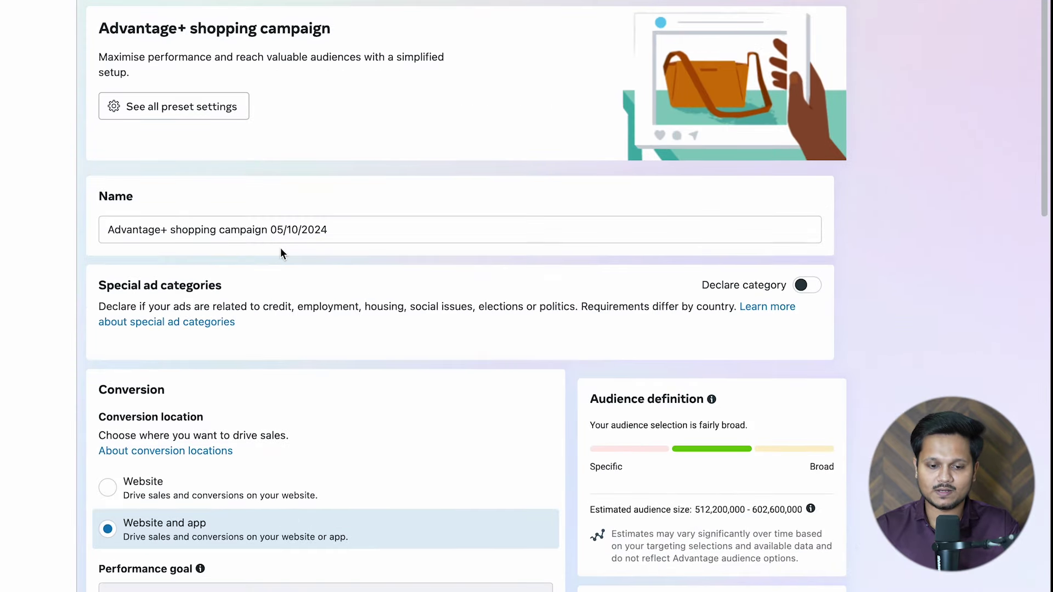
Rename the campaign to 'Print On Demand'.
triple_click(489, 248)
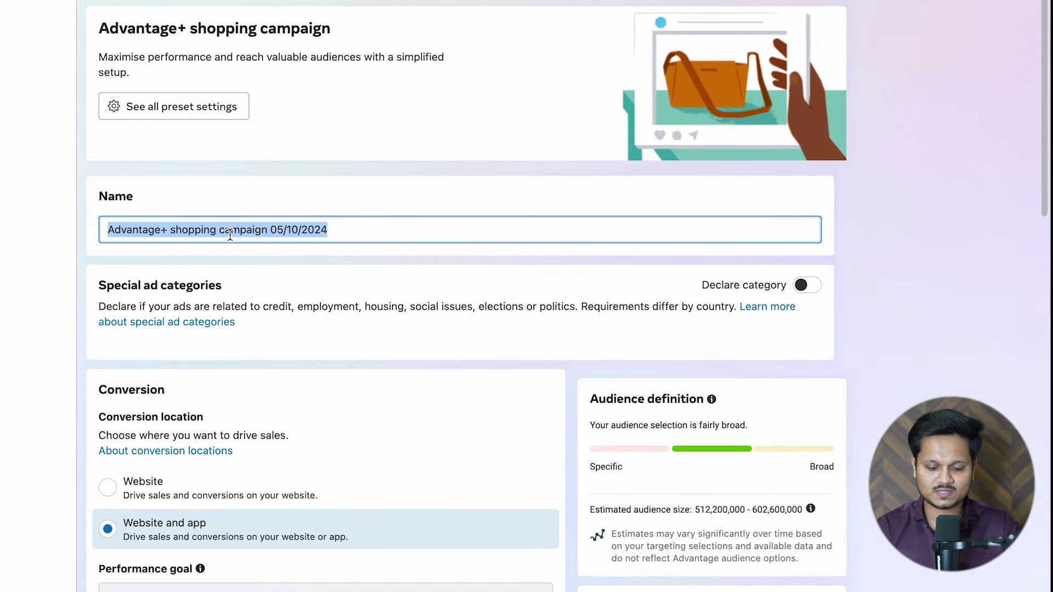
text(Pringt)
key(BackSpace)
key(BackSpace)
text(t On Demand)
Set the conversion location to Website and select the store's website pixel.
scroll(144, 192, down, 5)
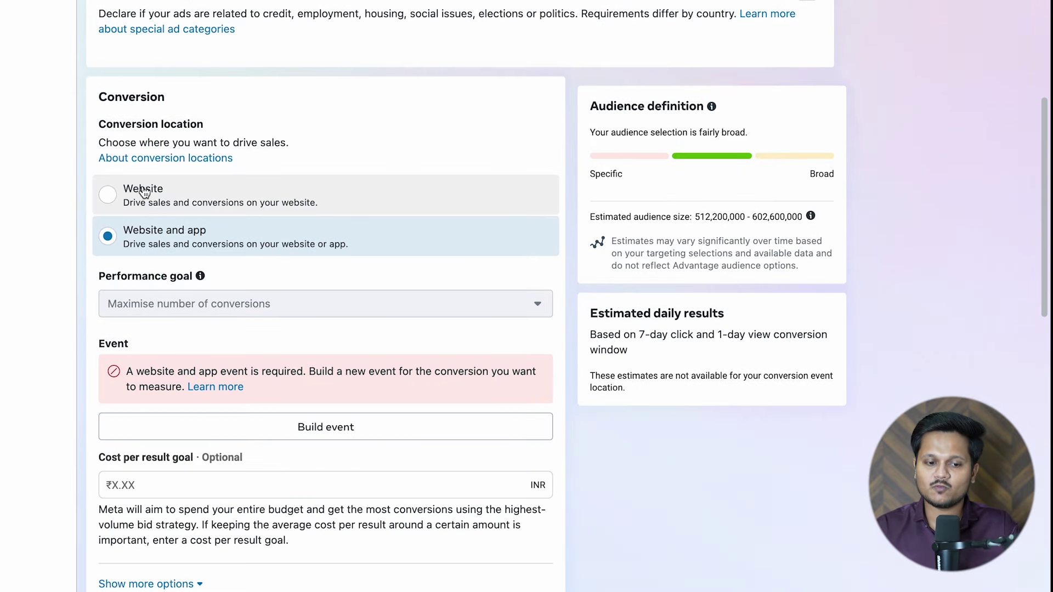
click(143, 192)
scroll(299, 364, down, 1)
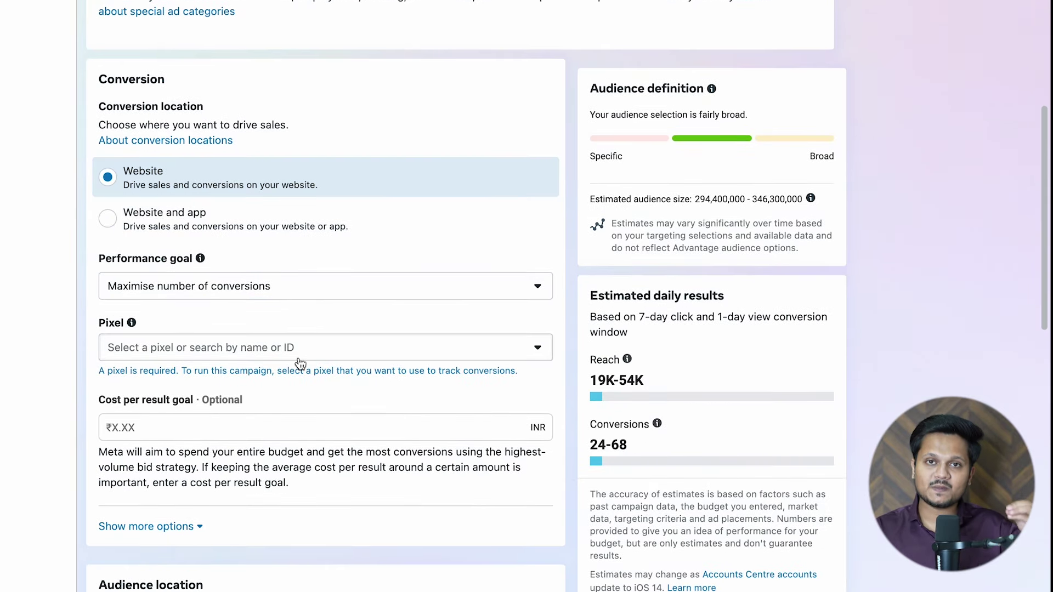
click(200, 348)
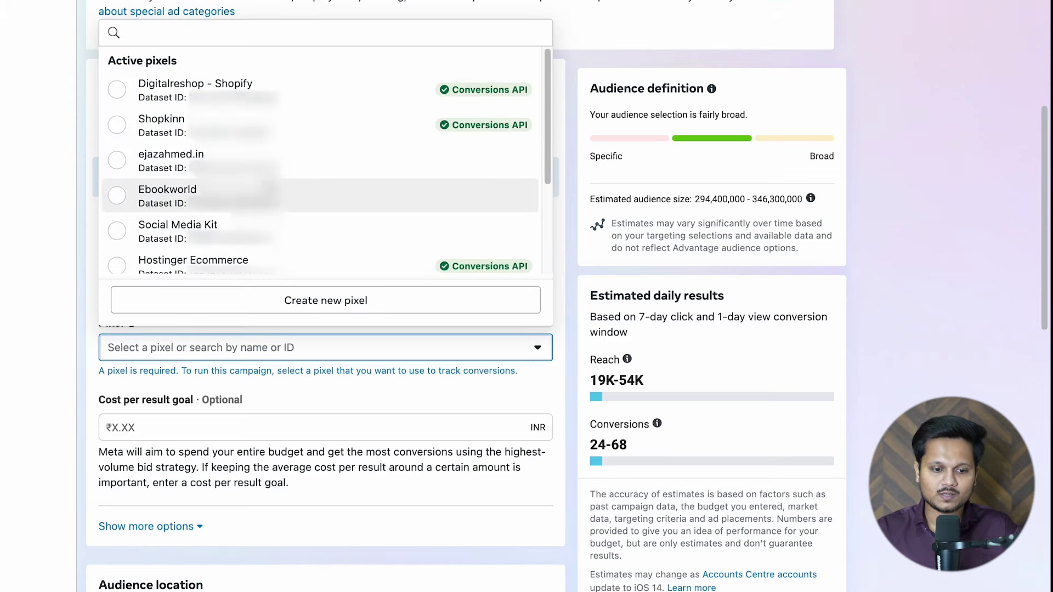
click(203, 159)
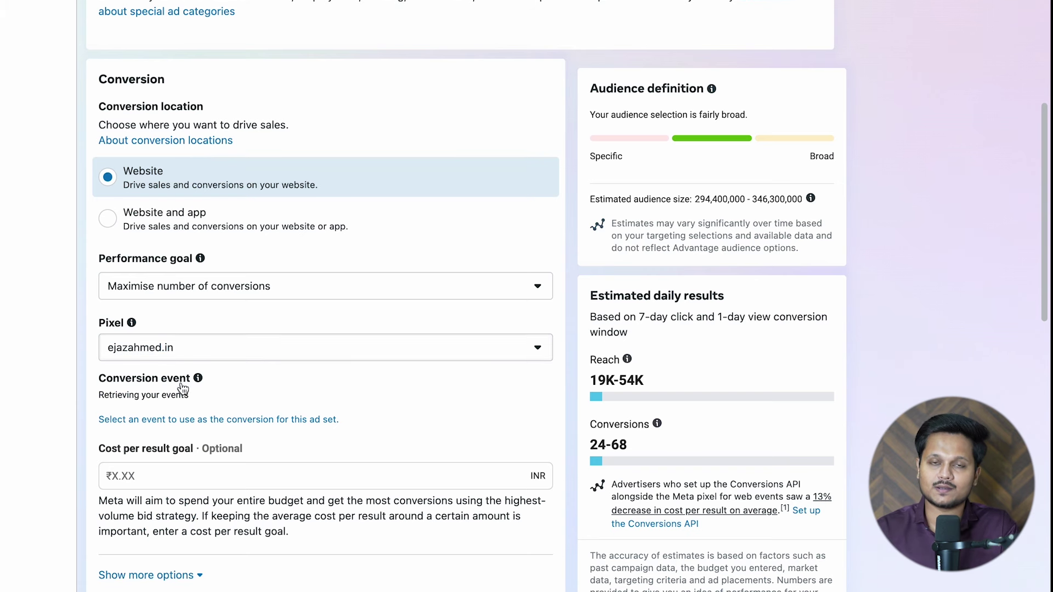
scroll(183, 389, down, 3)
drag(99, 249, 191, 247)
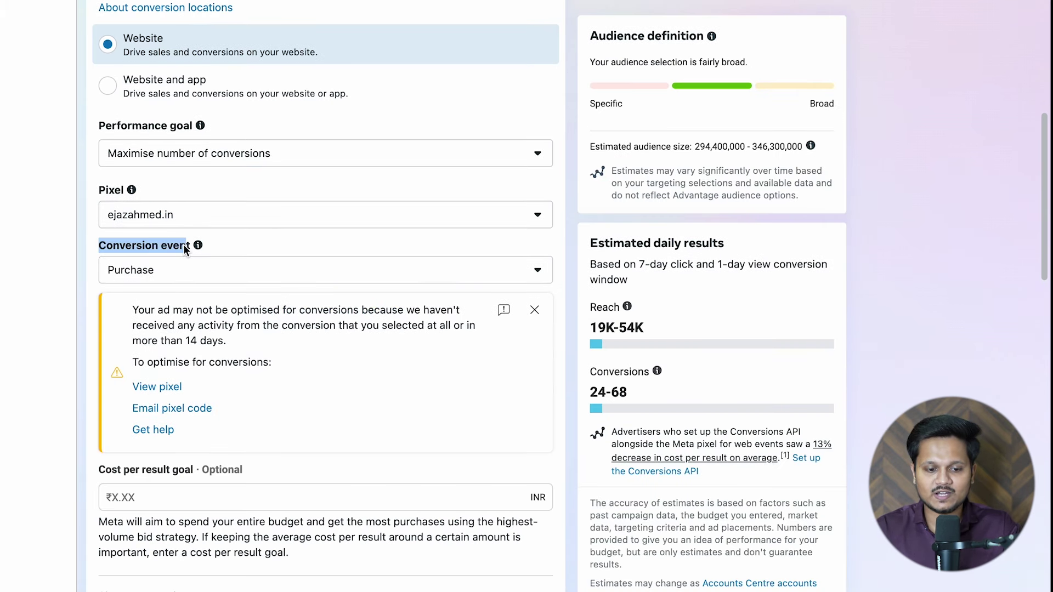
Keep Purchase as the conversion event.
click(157, 271)
scroll(165, 427, down, 2)
click(57, 408)
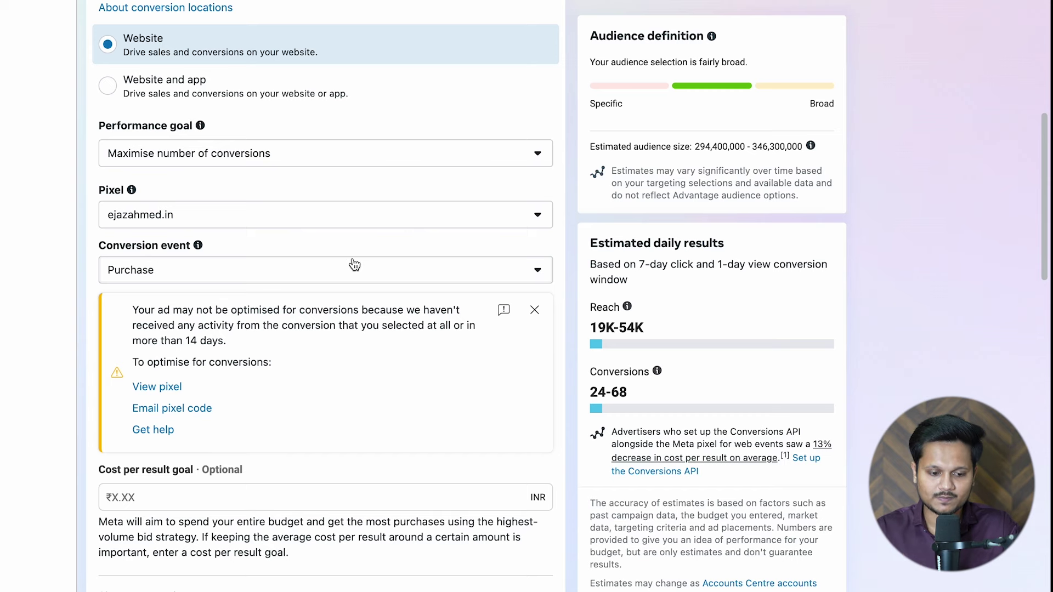
scroll(353, 263, down, 10)
drag(99, 129, 208, 129)
click(208, 126)
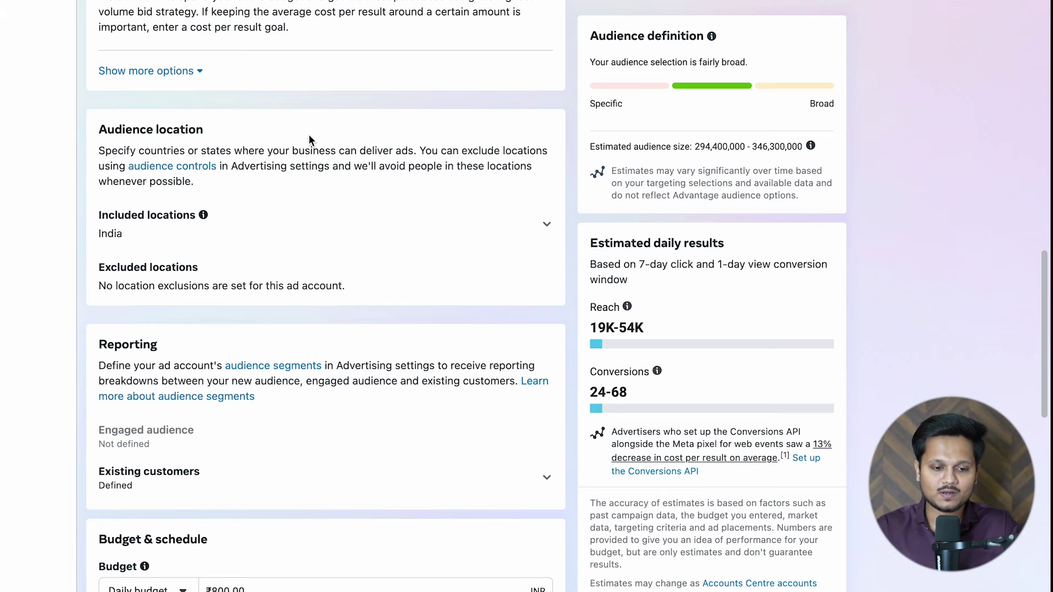
Search for United States in the included locations editor.
click(156, 233)
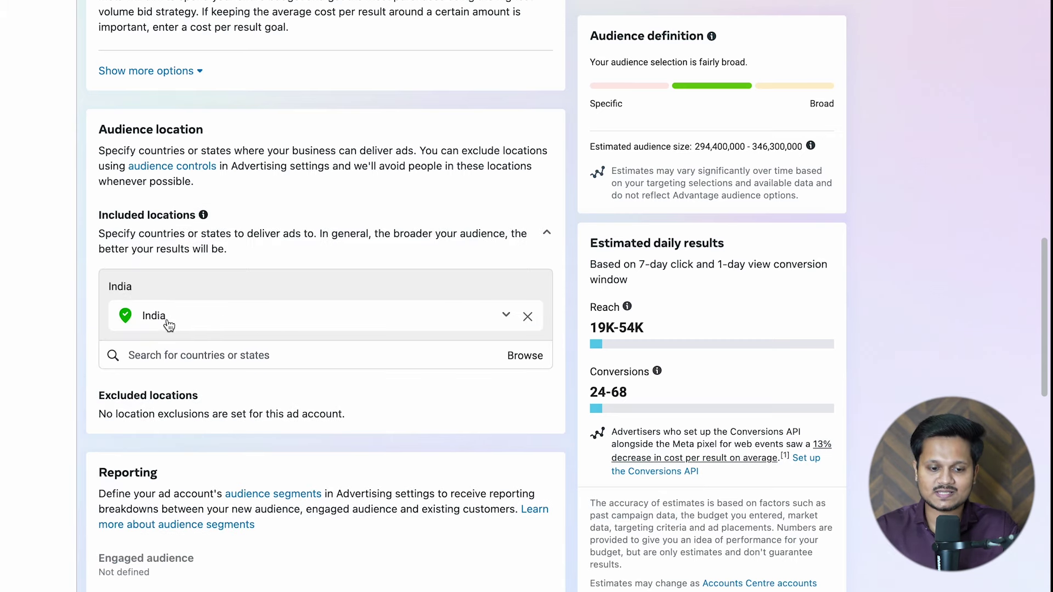
click(178, 353)
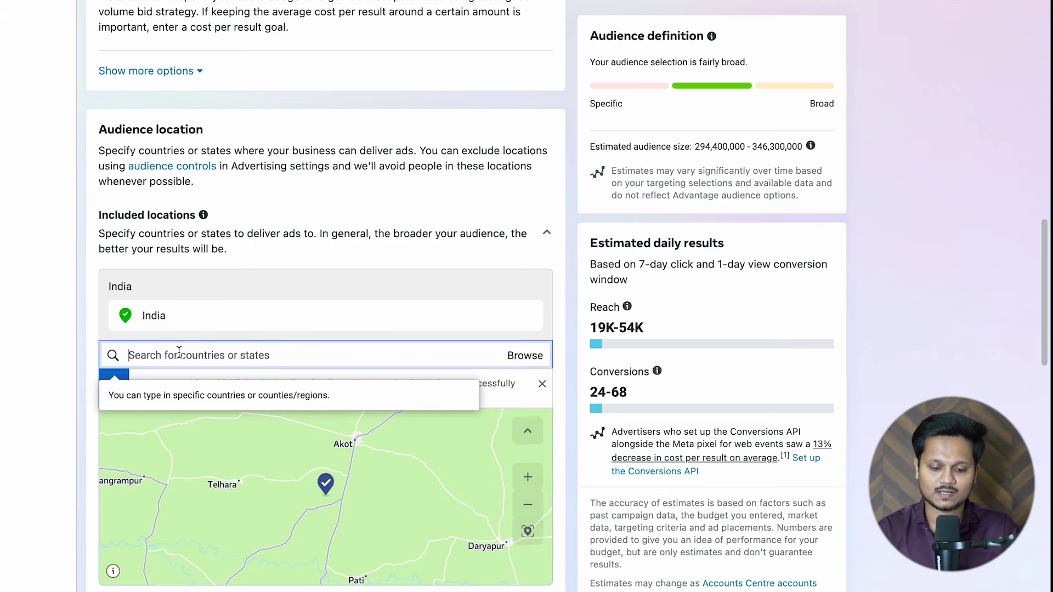
text(uni)
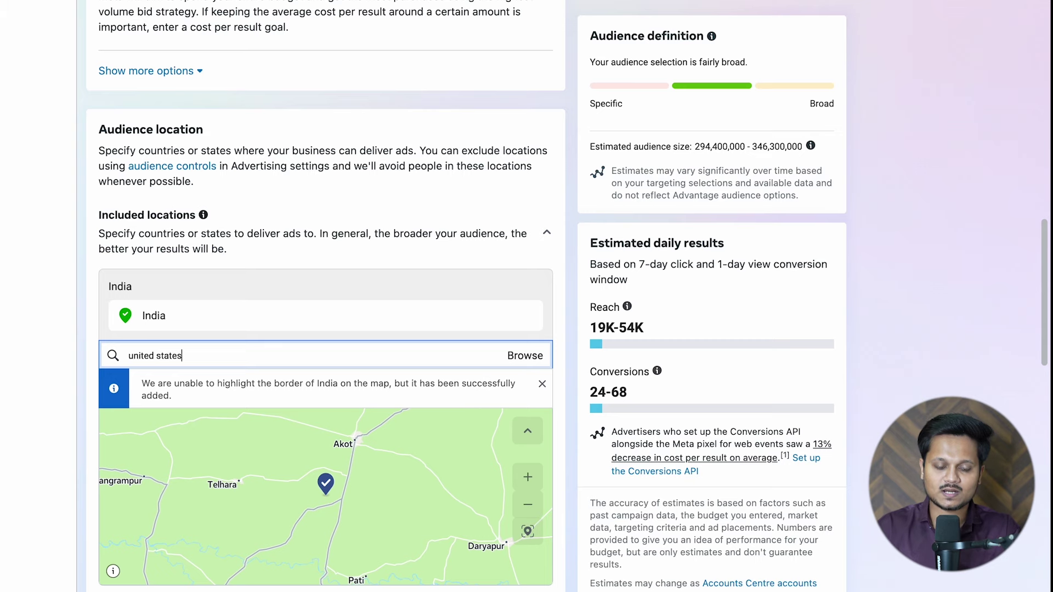
text(ted states)
click(29, 353)
scroll(603, 343, down, 5)
scroll(603, 343, down, 6)
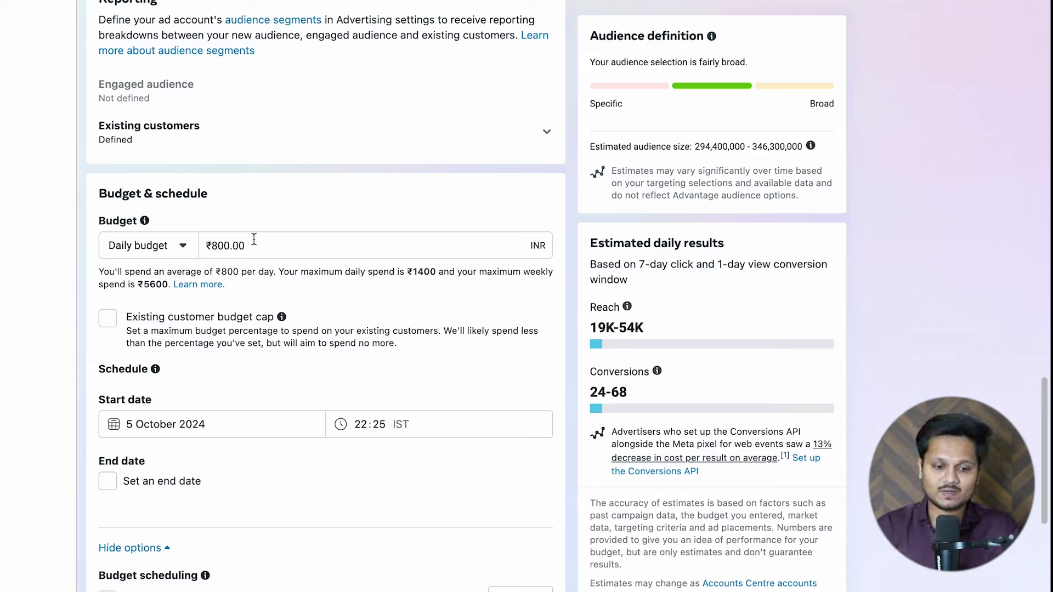
Change the daily budget from ₹800.00 to ₹300.00 and continue to the ad settings.
drag(294, 237, 211, 245)
text(300)
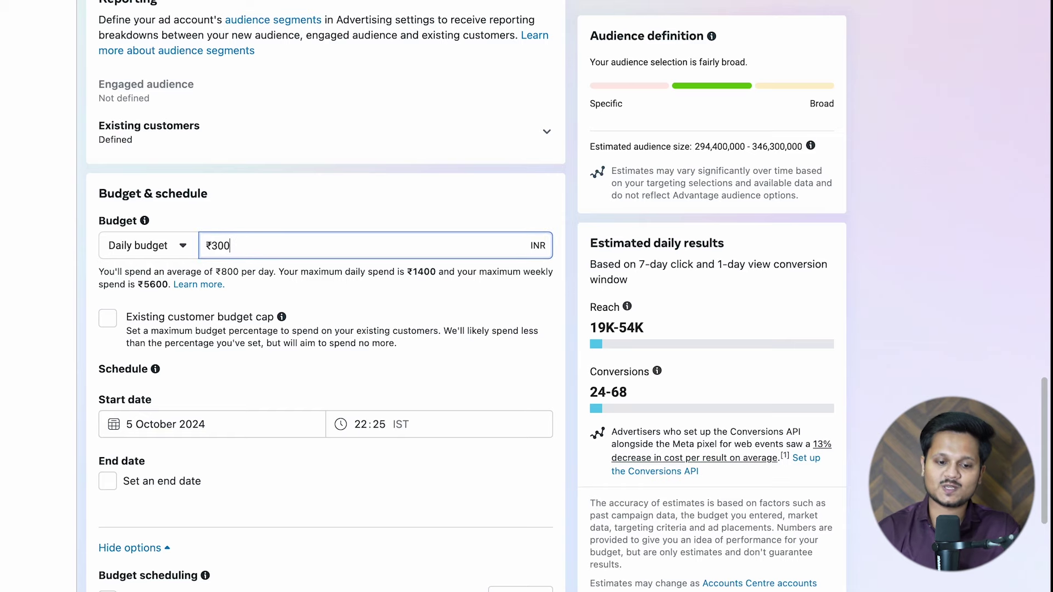
click(307, 190)
scroll(369, 270, down, 10)
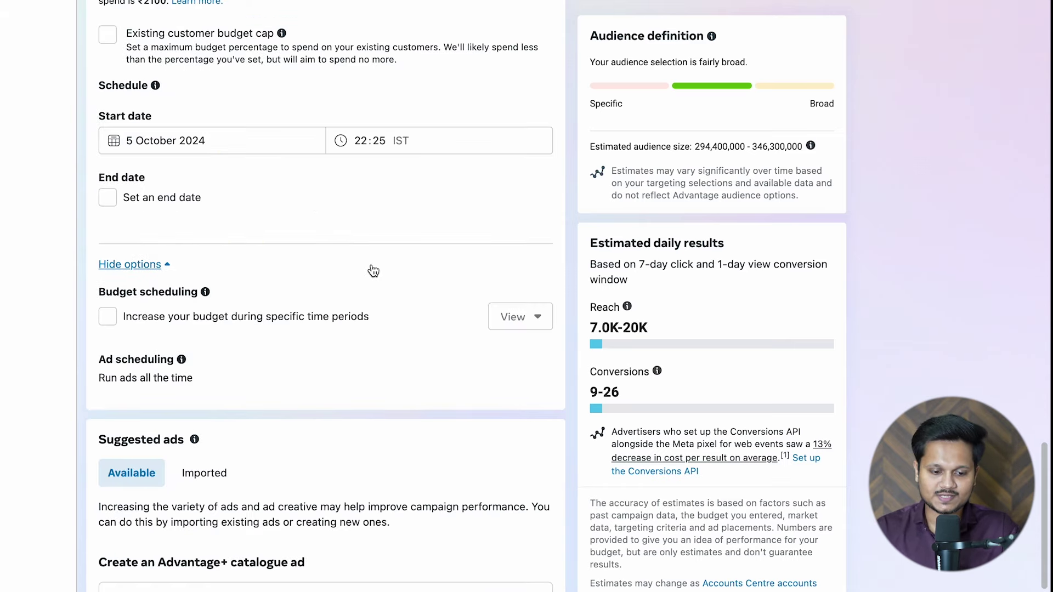
click(920, 571)
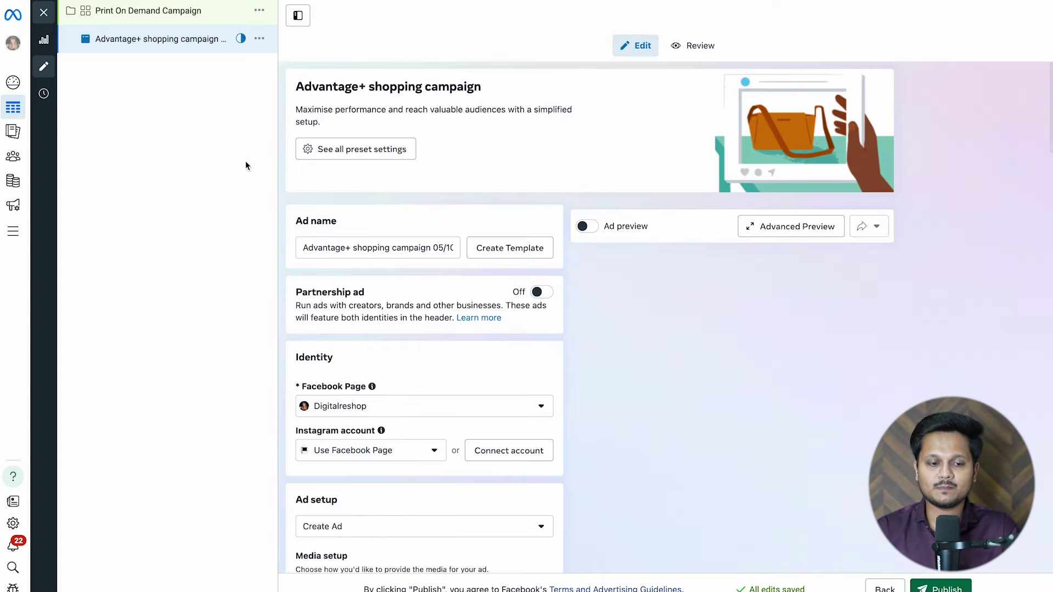
Name the ad 'A' and use the Shopping Cloud Facebook Page as its identity.
triple_click(377, 248)
text(A)
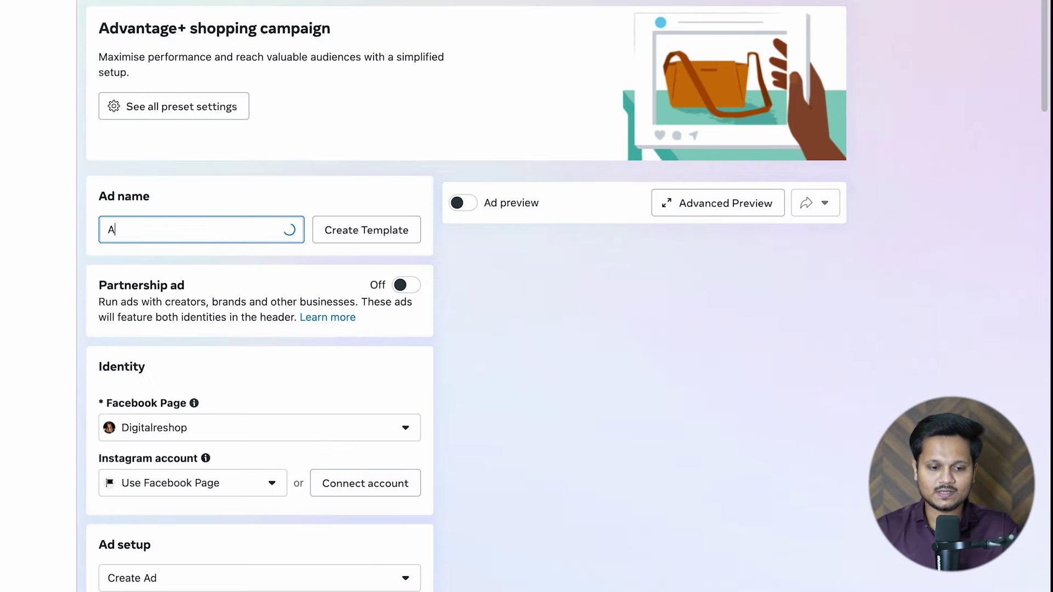
scroll(160, 235, down, 5)
scroll(181, 181, up, 1)
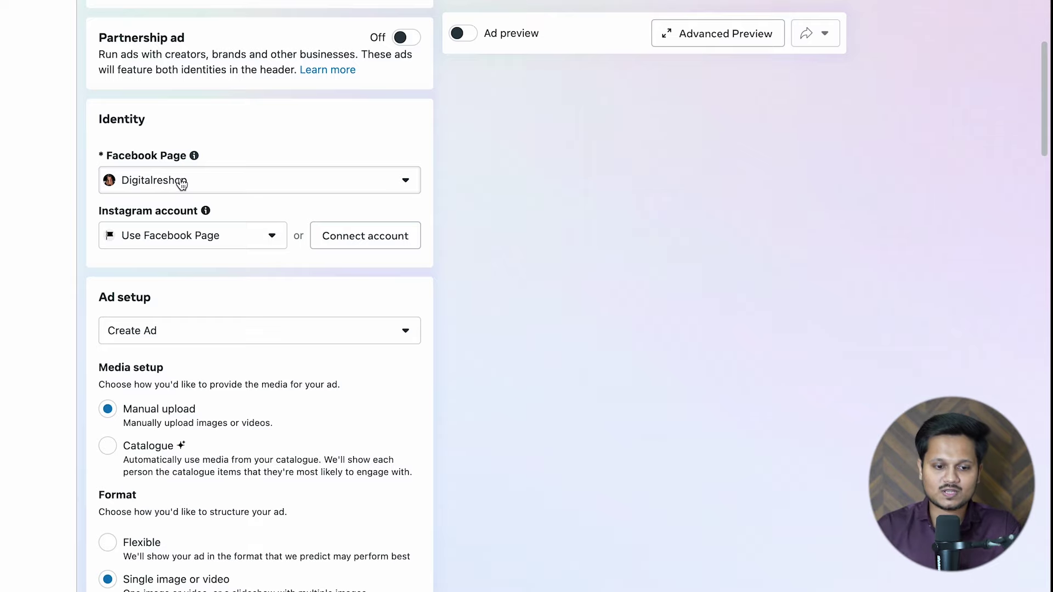
click(181, 184)
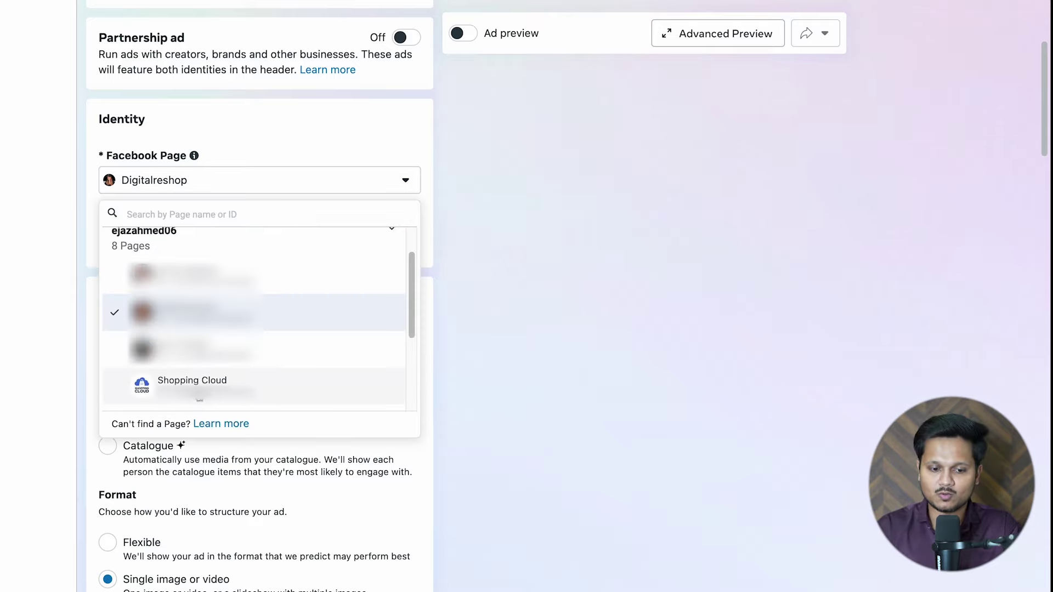
click(199, 398)
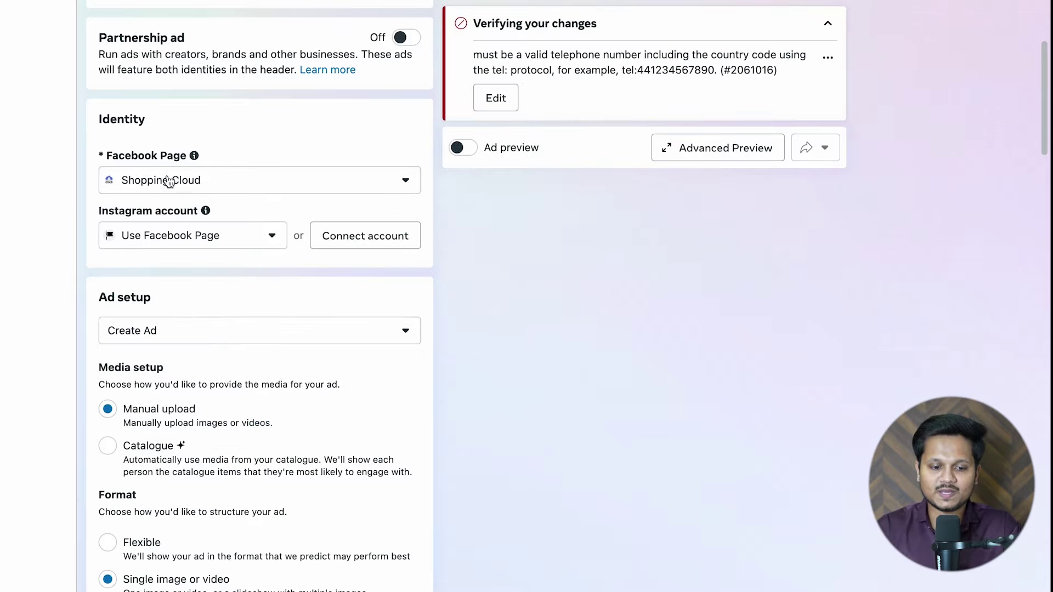
Keep the Flexible ad format, opt out of multi-advertiser ads, and bring up the media choices.
scroll(188, 236, down, 3)
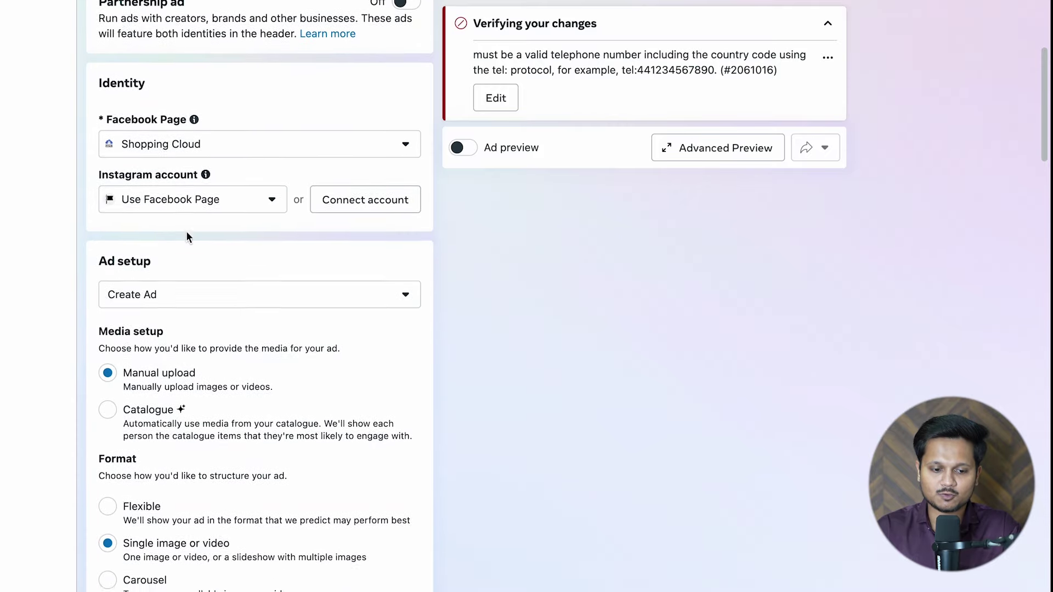
scroll(159, 279, down, 3)
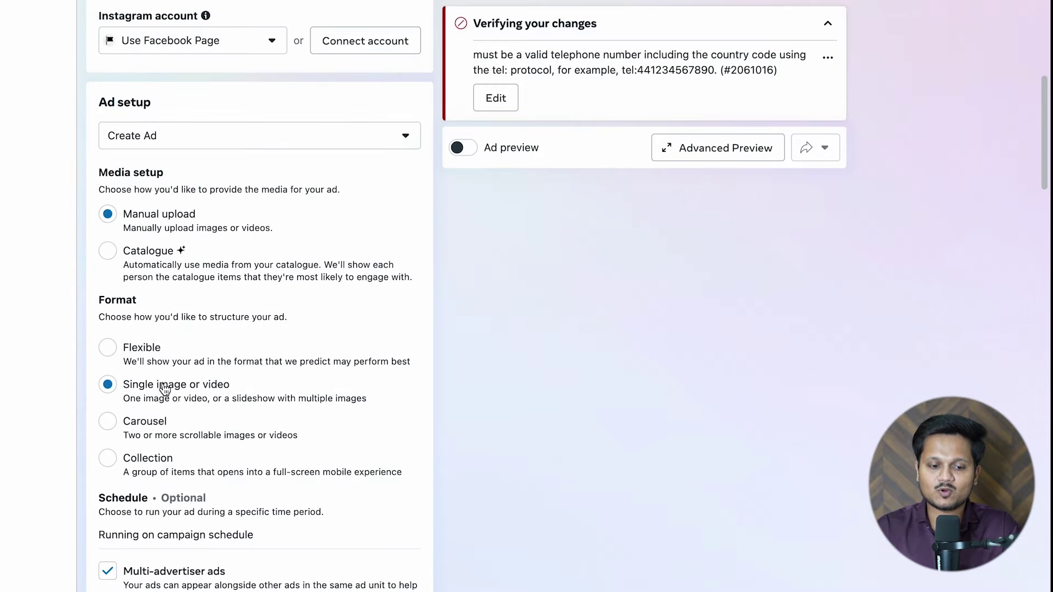
scroll(147, 362, down, 1)
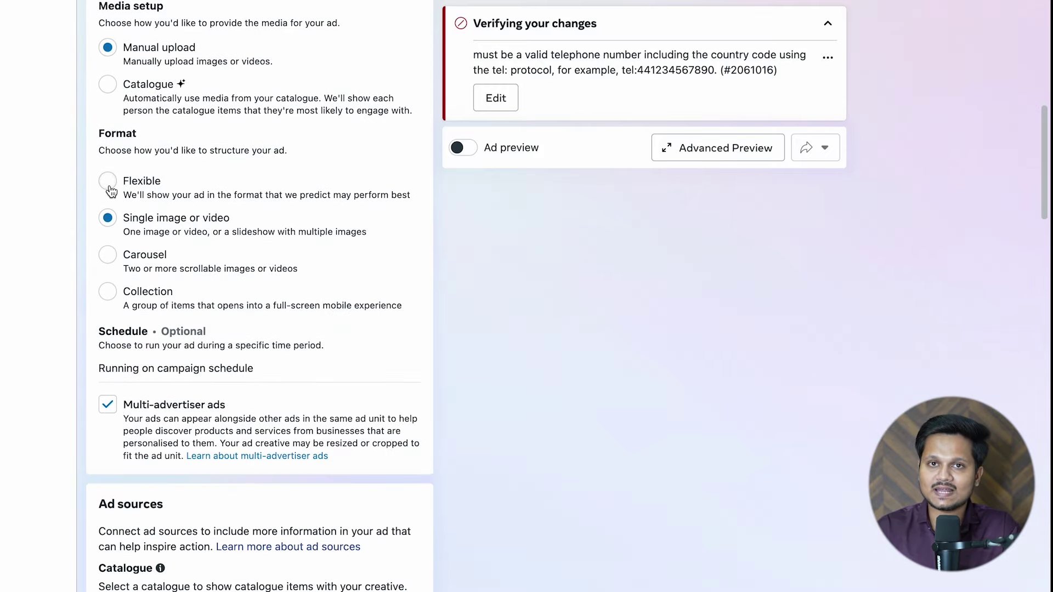
click(108, 181)
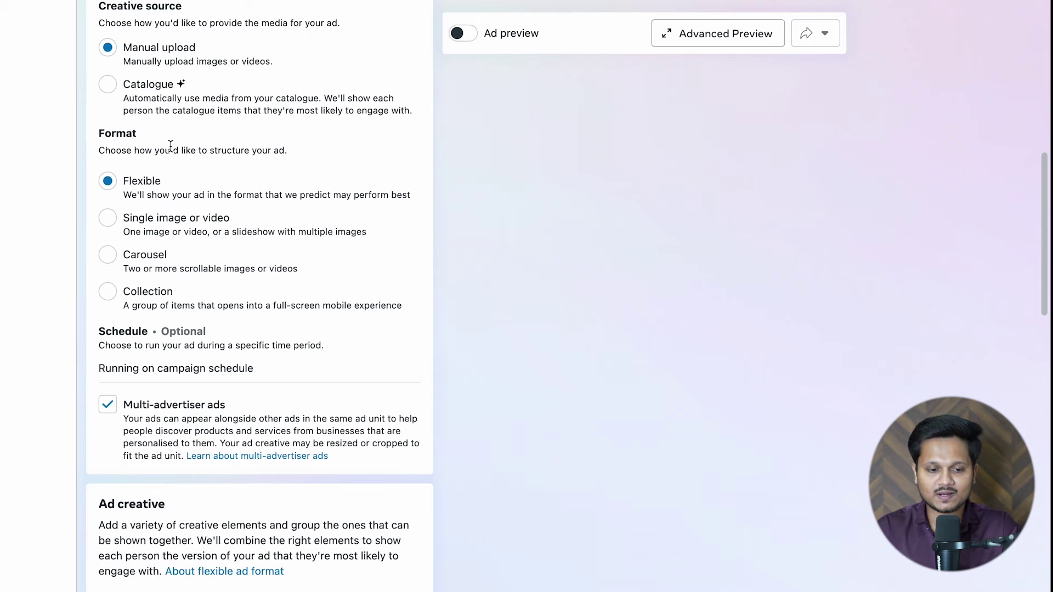
click(145, 225)
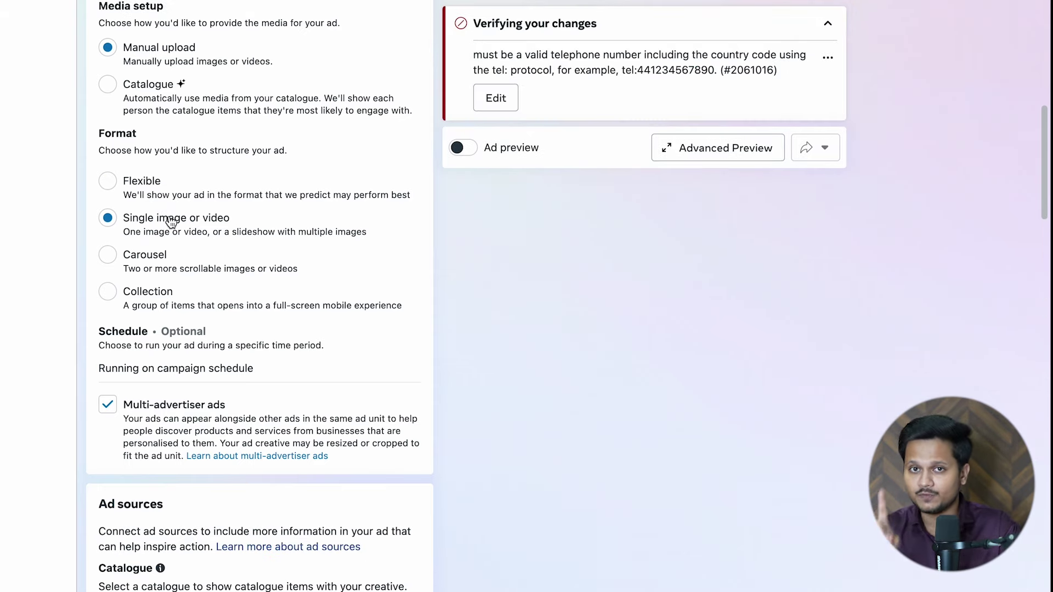
click(109, 181)
click(108, 405)
scroll(294, 324, down, 3)
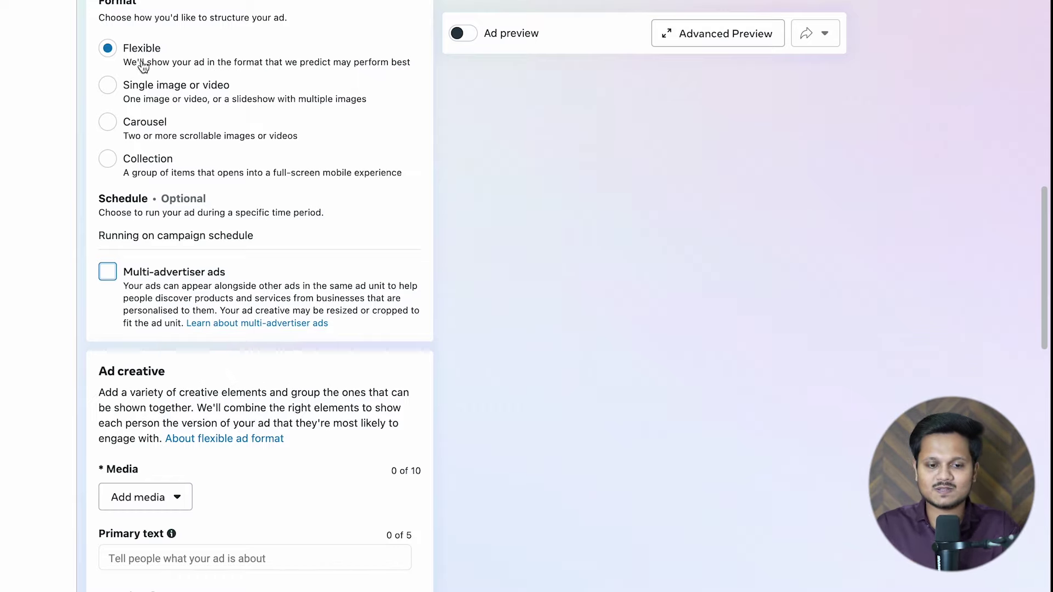
scroll(249, 294, down, 5)
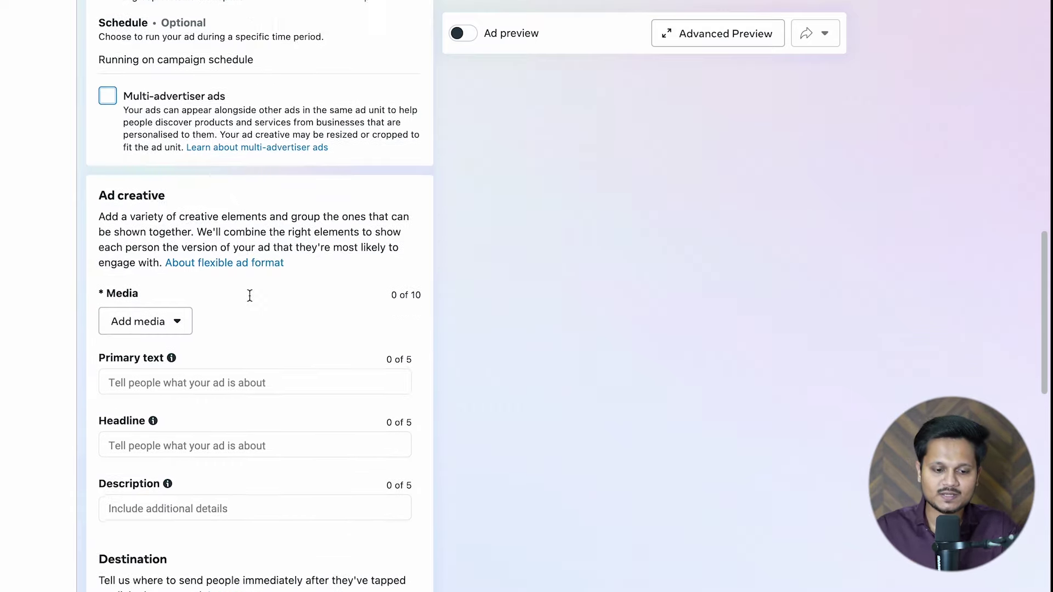
click(170, 270)
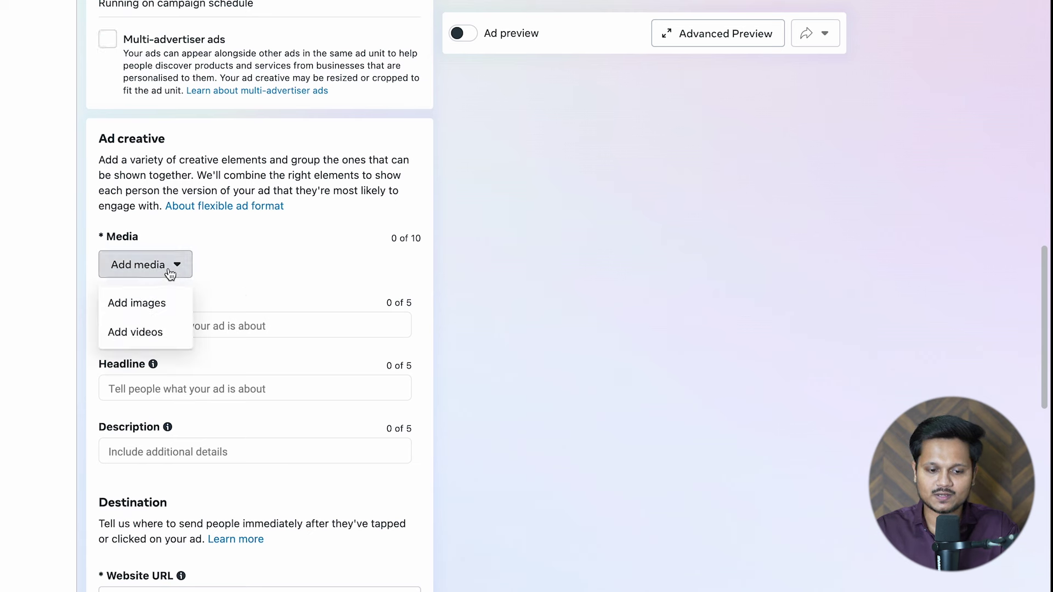
Upload the four T-shirt mockup images from the computer as the ad's media.
click(144, 310)
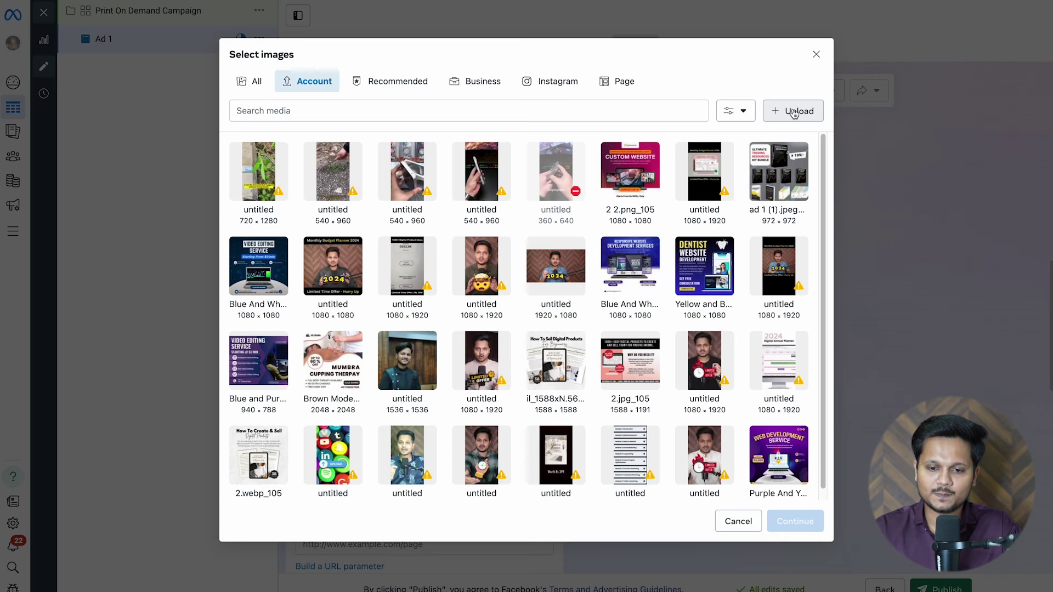
click(793, 110)
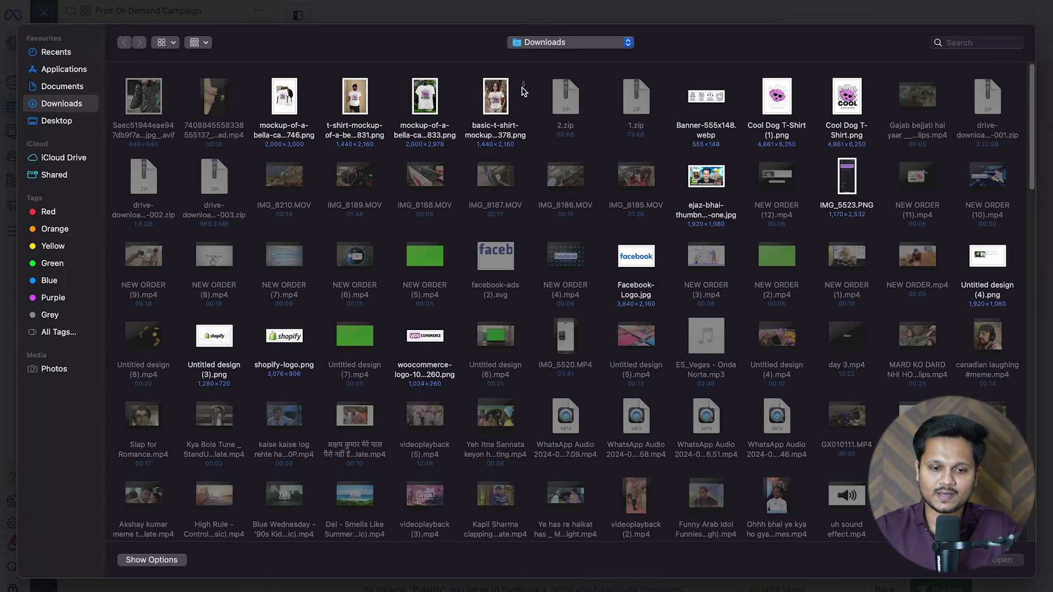
drag(521, 91, 254, 137)
key(Return)
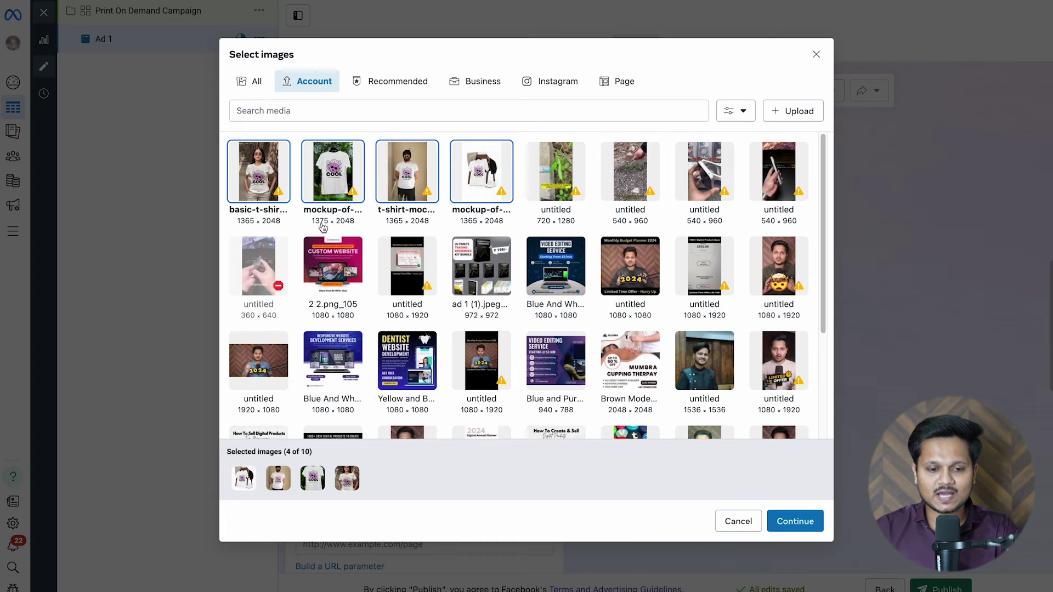
click(795, 521)
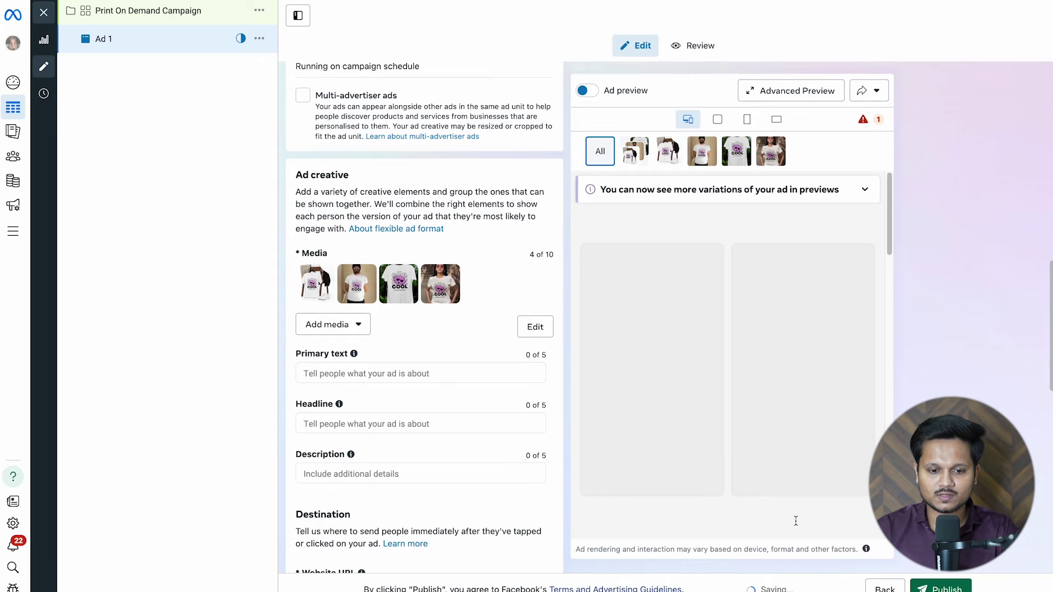
Review the four mockups in the Facebook and Instagram ad previews.
scroll(842, 159, down, 2)
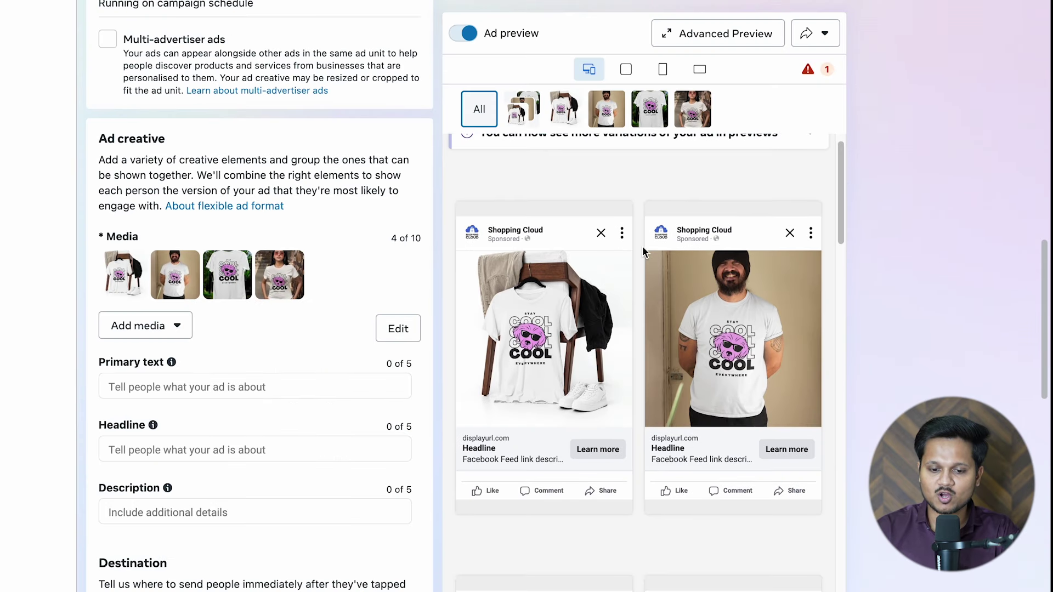
drag(844, 220, 838, 295)
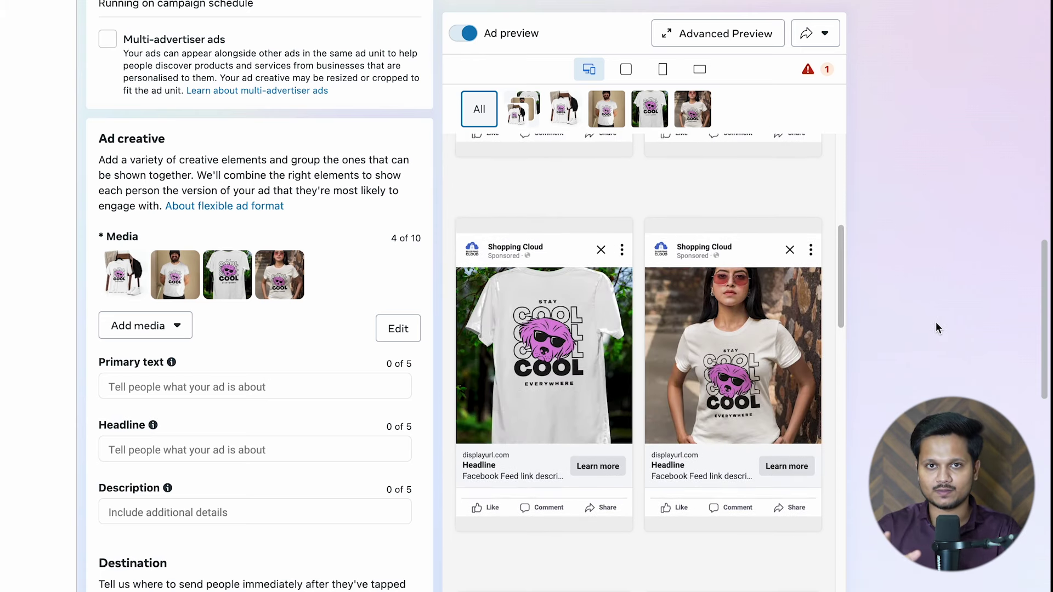
mouse_move(689, 311)
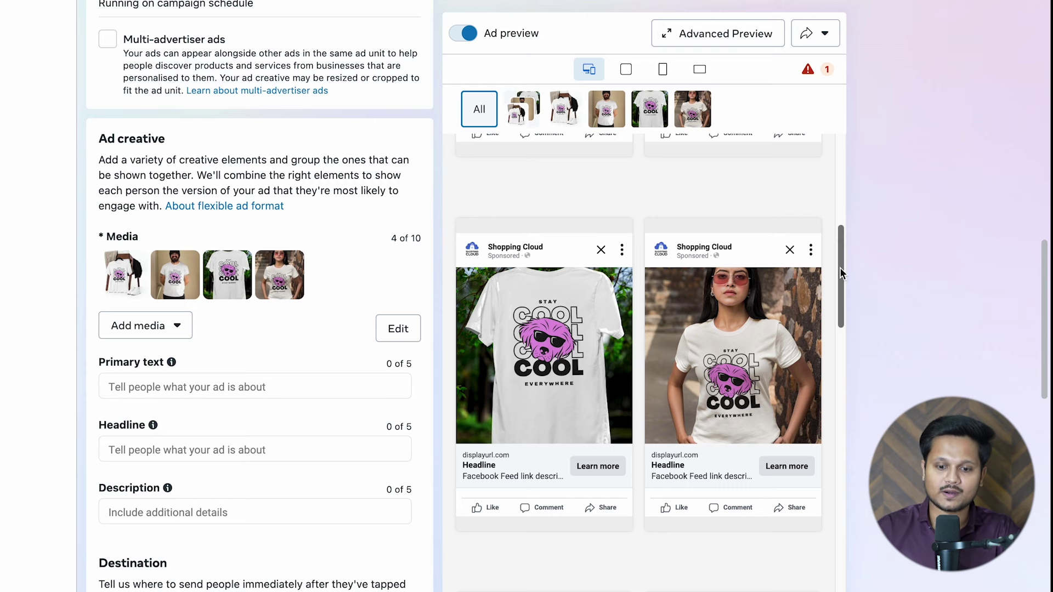
scroll(840, 267, down, 5)
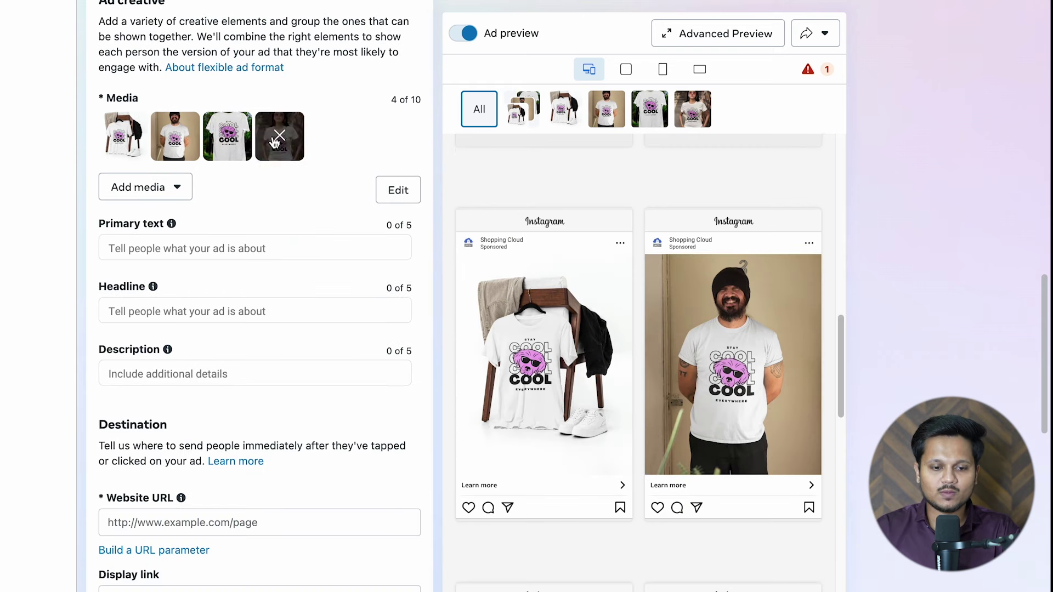
click(159, 251)
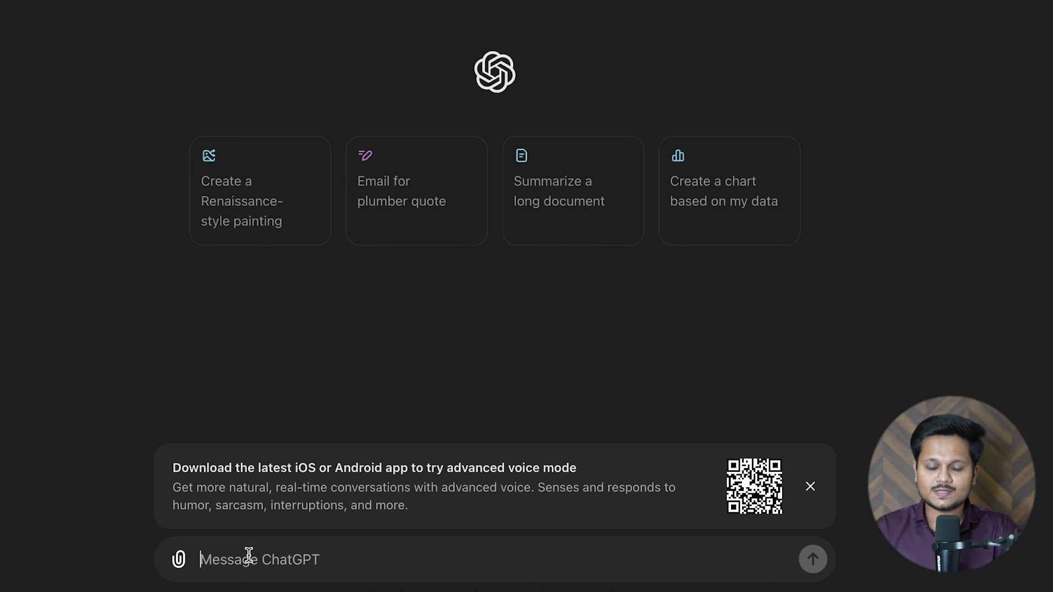
Attach the dog-lover T-shirt mockup in ChatGPT, send the ad-copy prompt, and copy the generated copy.
click(181, 551)
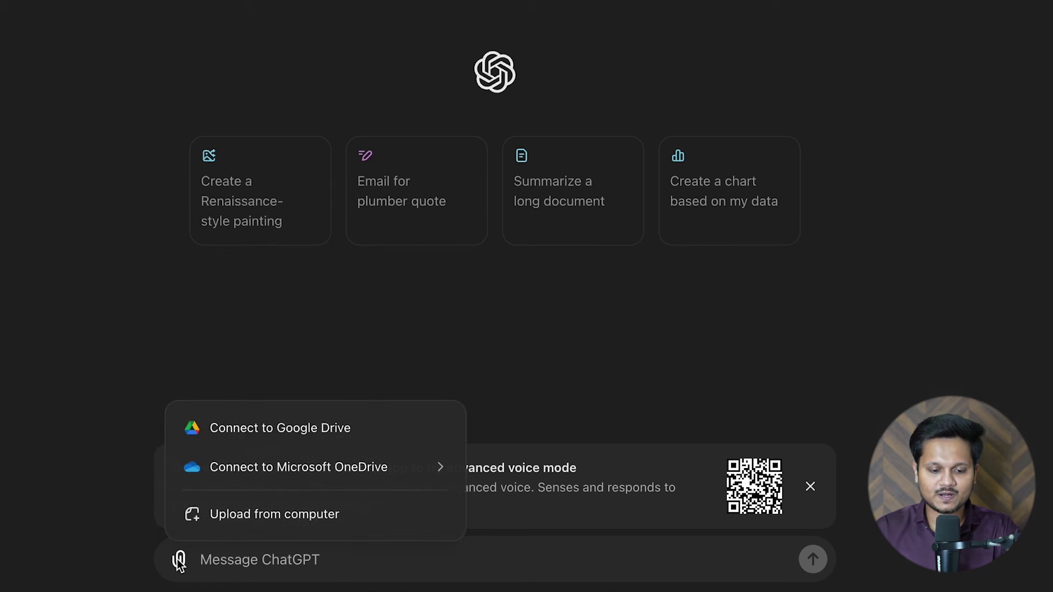
click(229, 508)
double_click(454, 78)
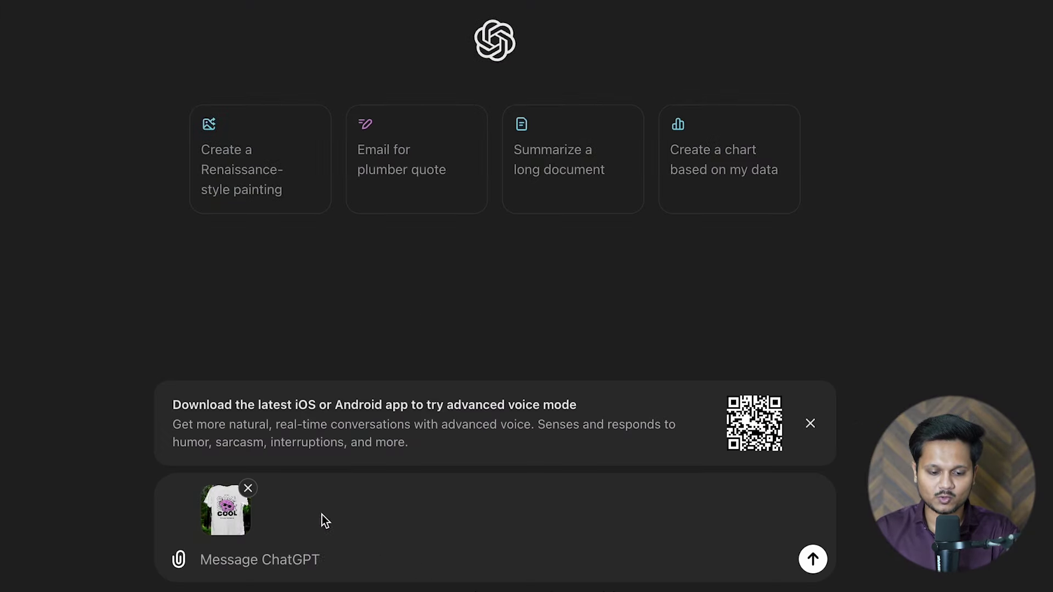
text(Write a facebook ad copy with emojis for this dog lover tshirt)
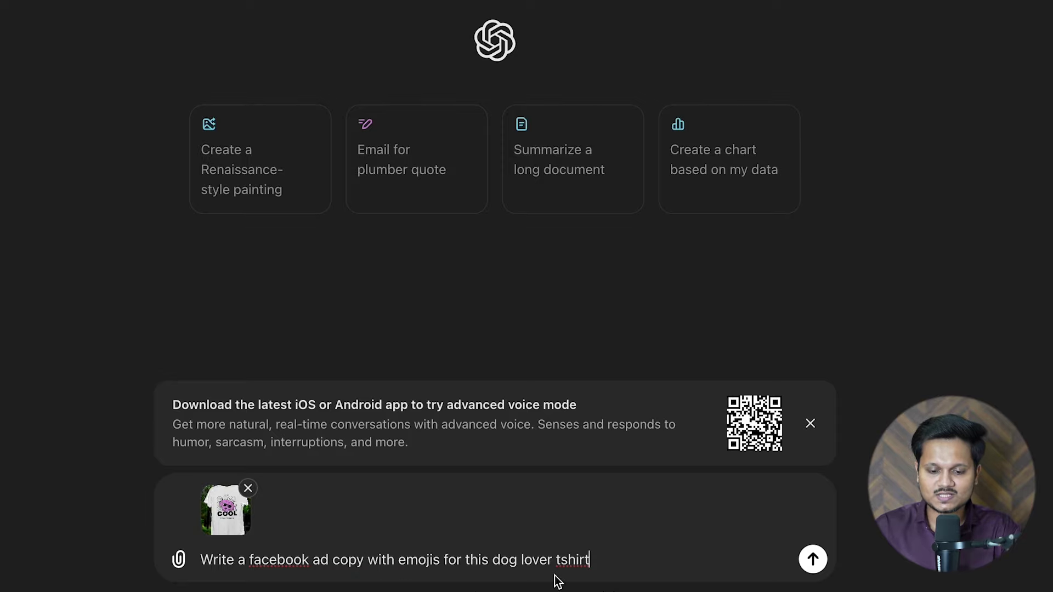
click(813, 559)
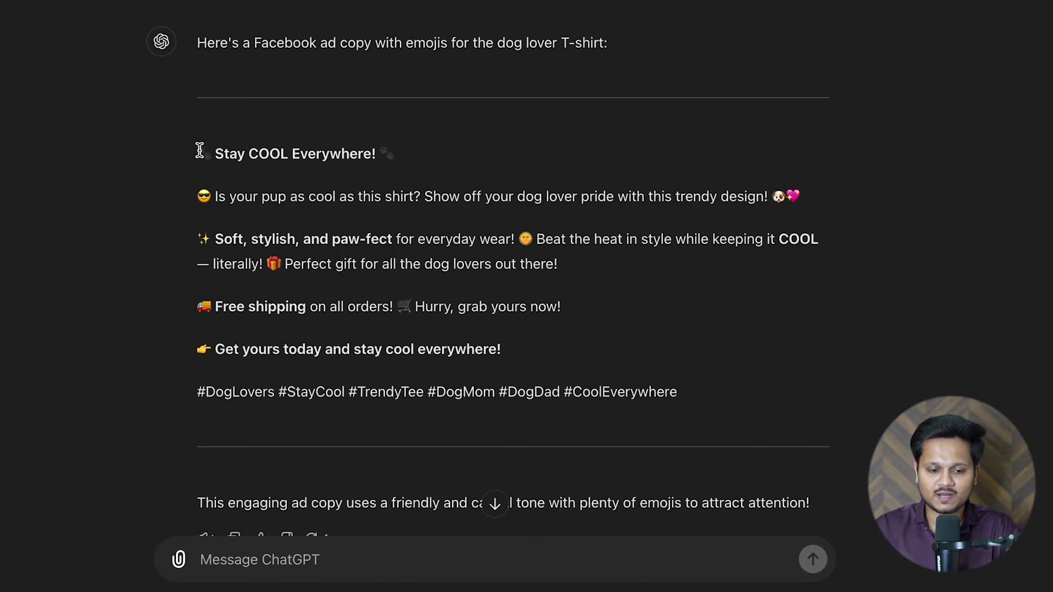
drag(200, 148, 497, 330)
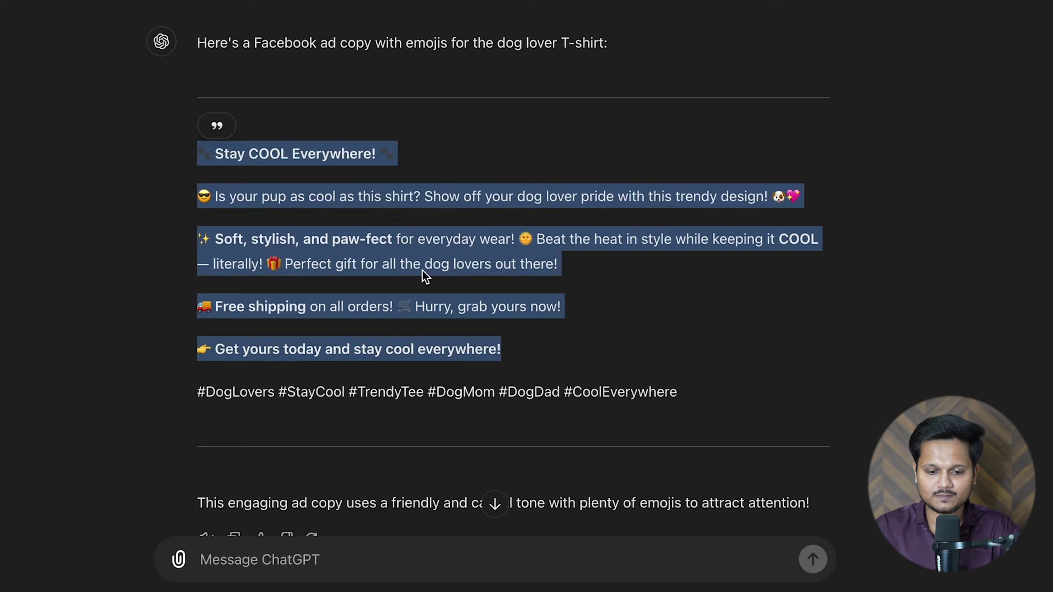
right_click(208, 113)
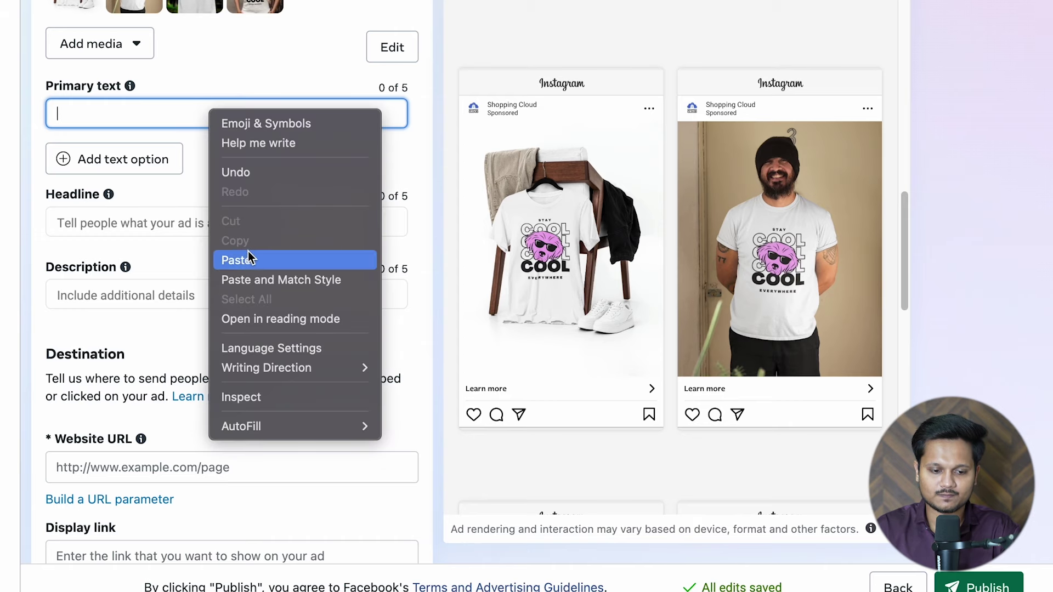
Paste the ChatGPT copy as primary text and set the description to 'Limited Time Offer'.
click(249, 252)
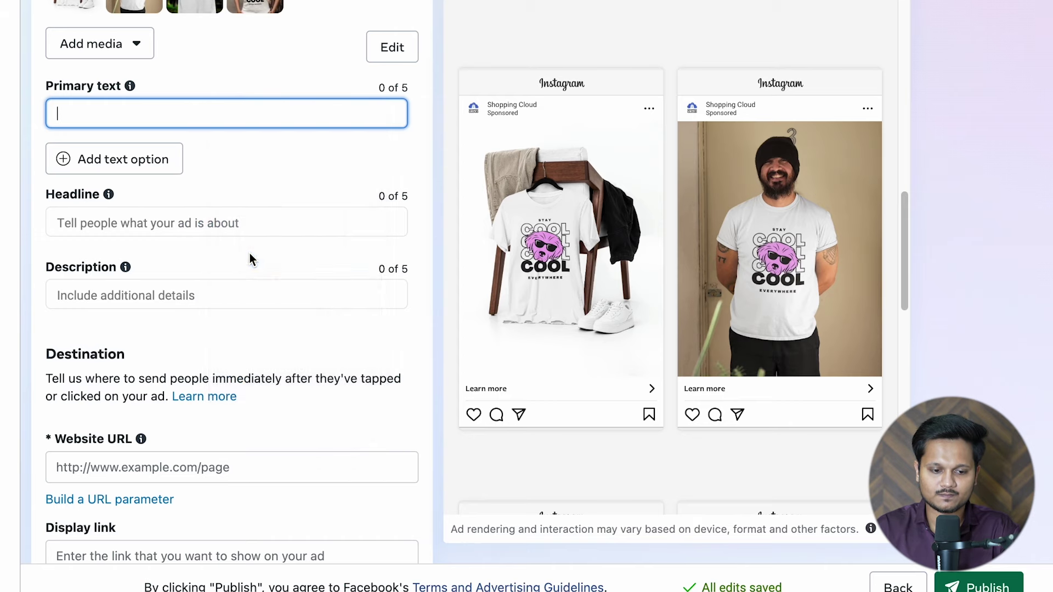
click(172, 218)
text(Limited Timer)
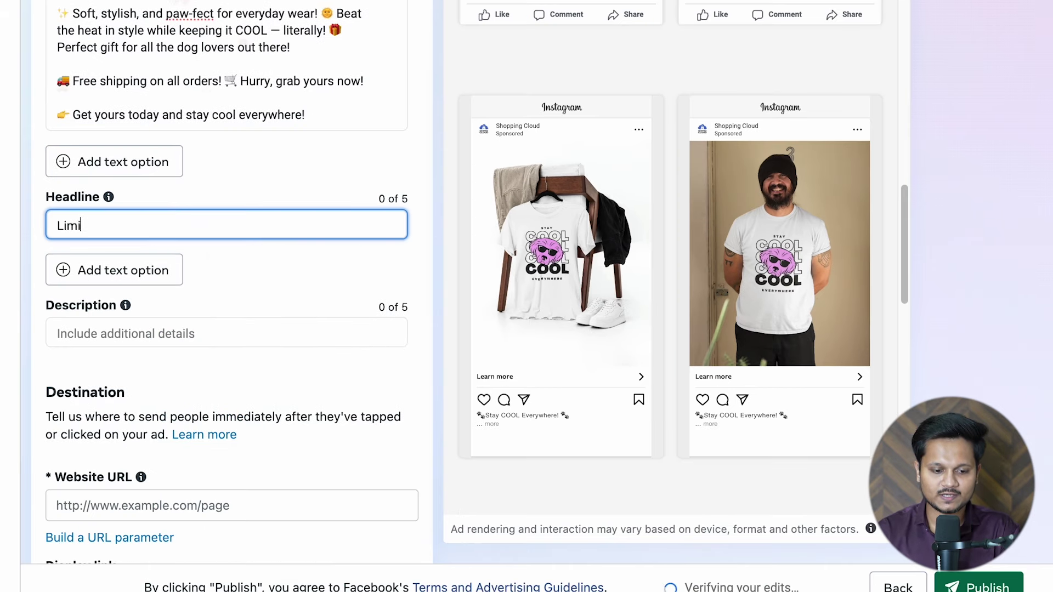
key(ctrl+a)
key(BackSpace)
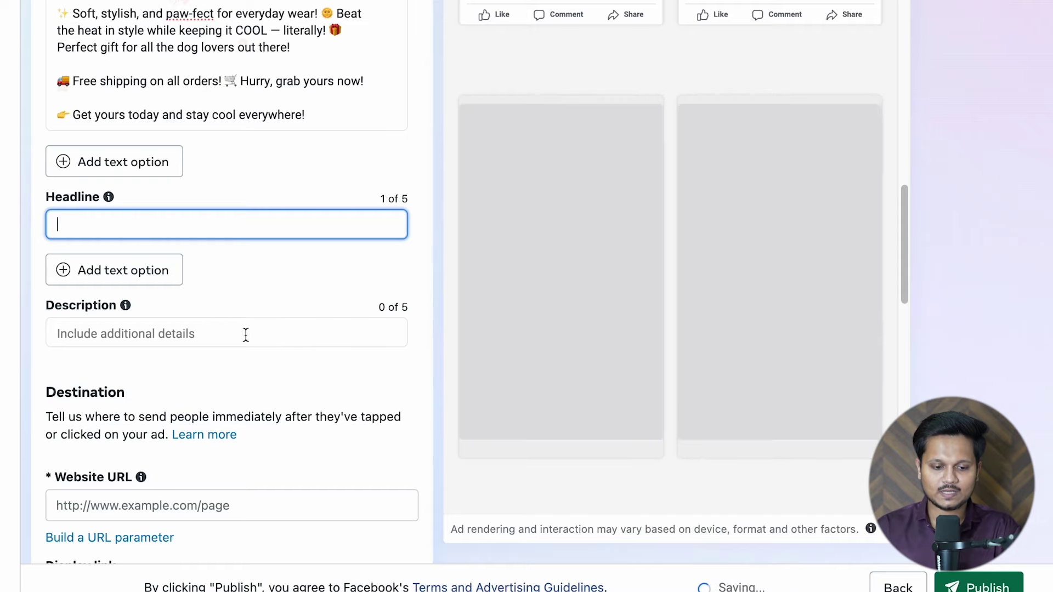
click(245, 333)
text(Limited Time Offer)
Set the headline to 'COD + Free Shipping'.
click(171, 222)
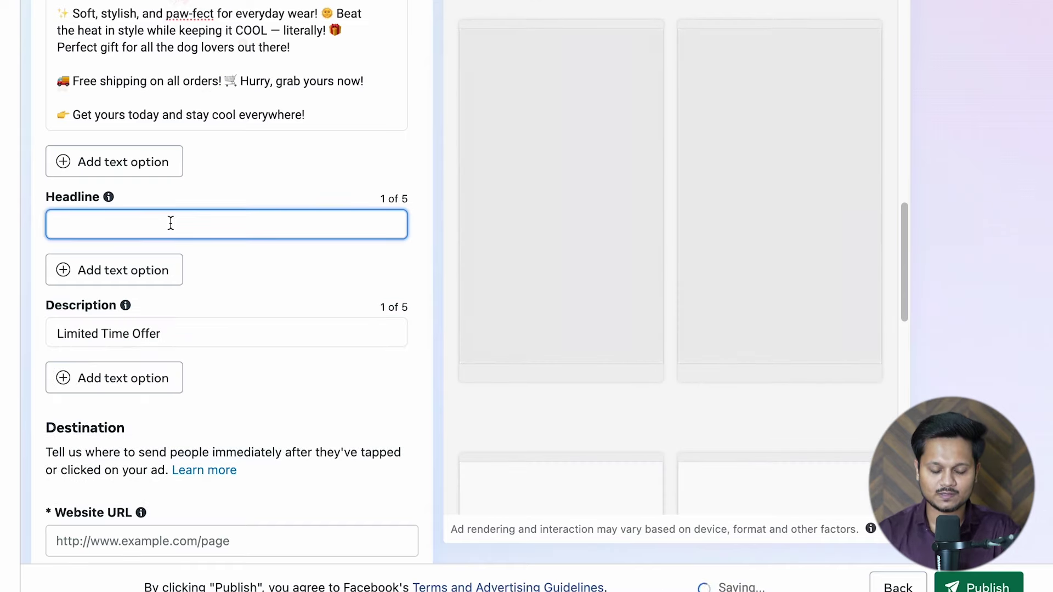
text(COD + Free Shipping)
scroll(239, 188, down, 4)
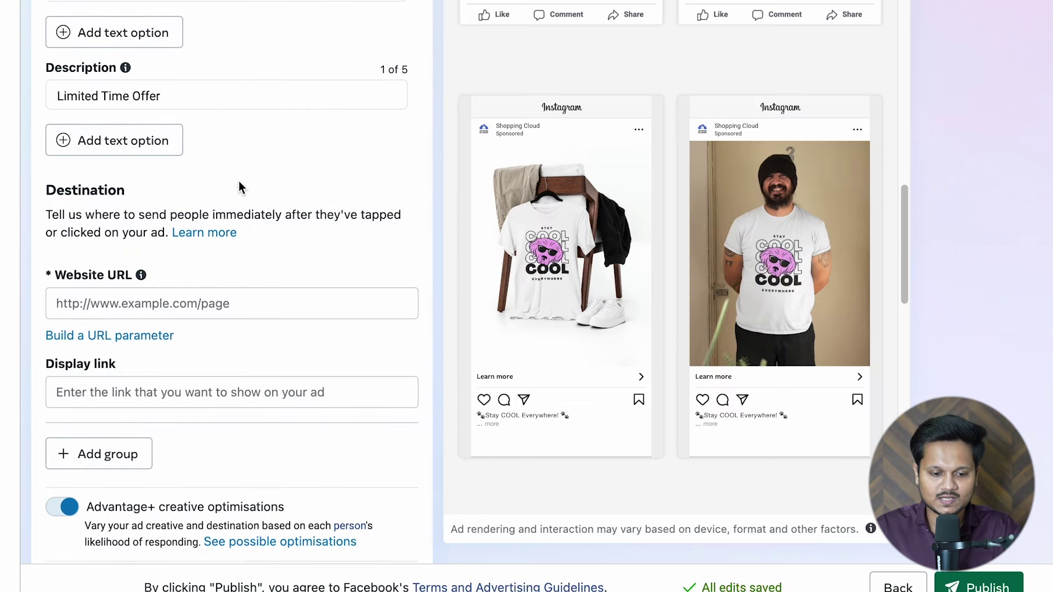
scroll(240, 188, down, 1)
click(200, 256)
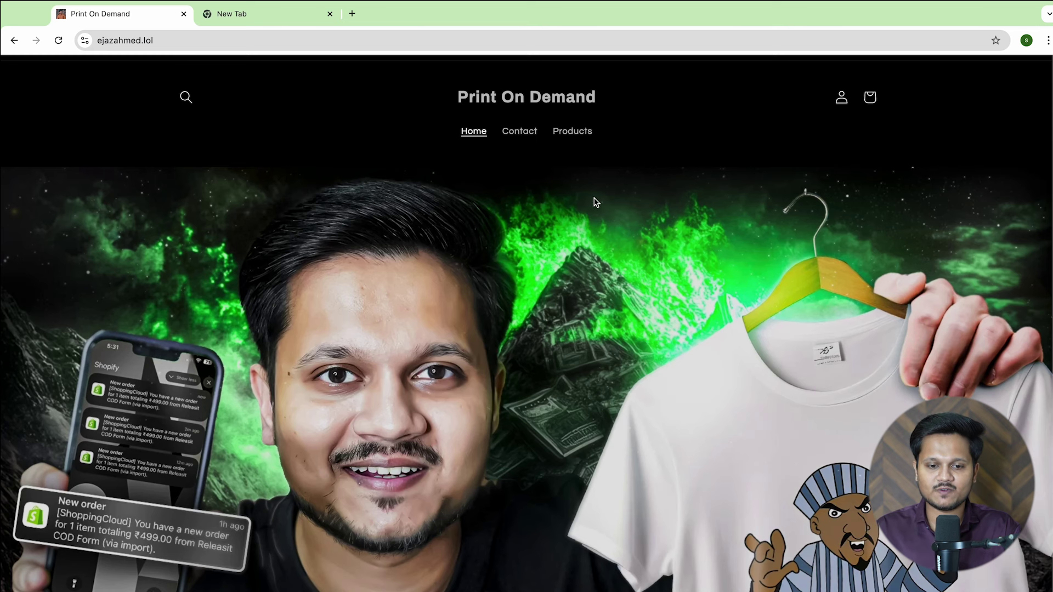
Copy the Tshirt For Dog Lovers product page address into the ad's website URL and preview it.
click(571, 131)
click(276, 421)
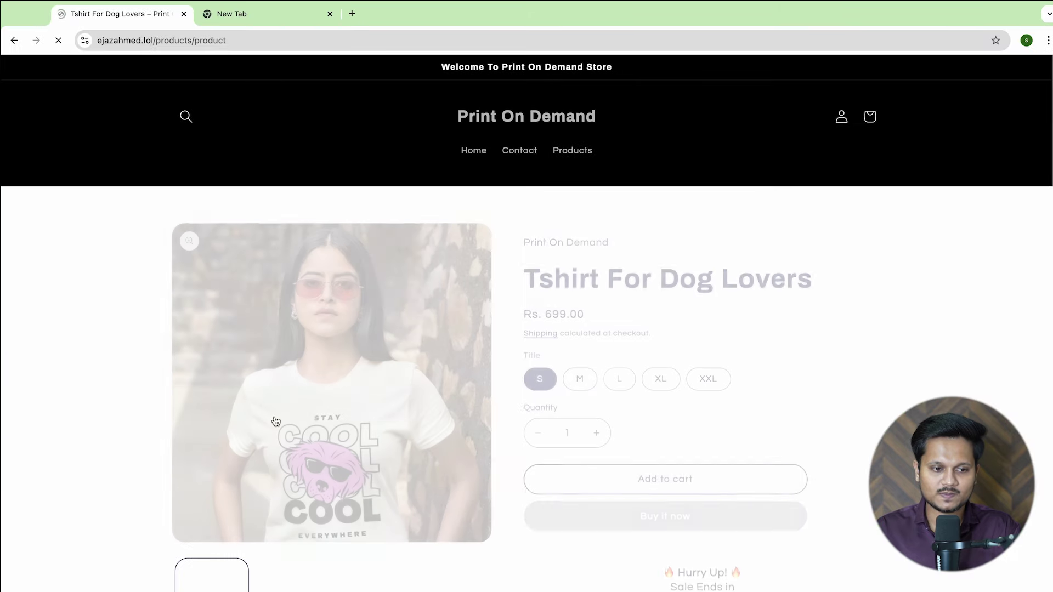
click(250, 70)
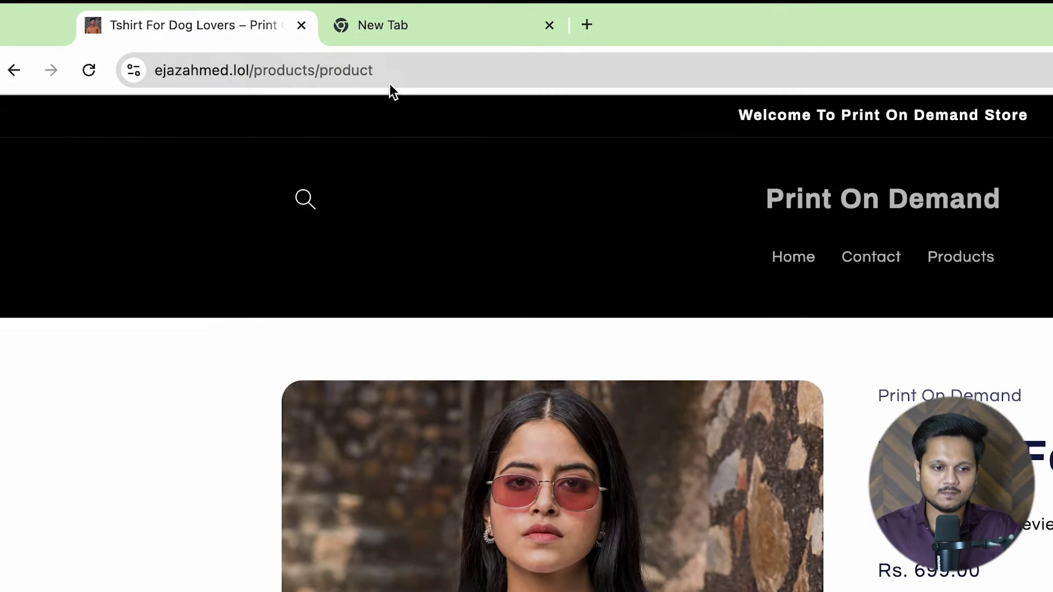
right_click(338, 71)
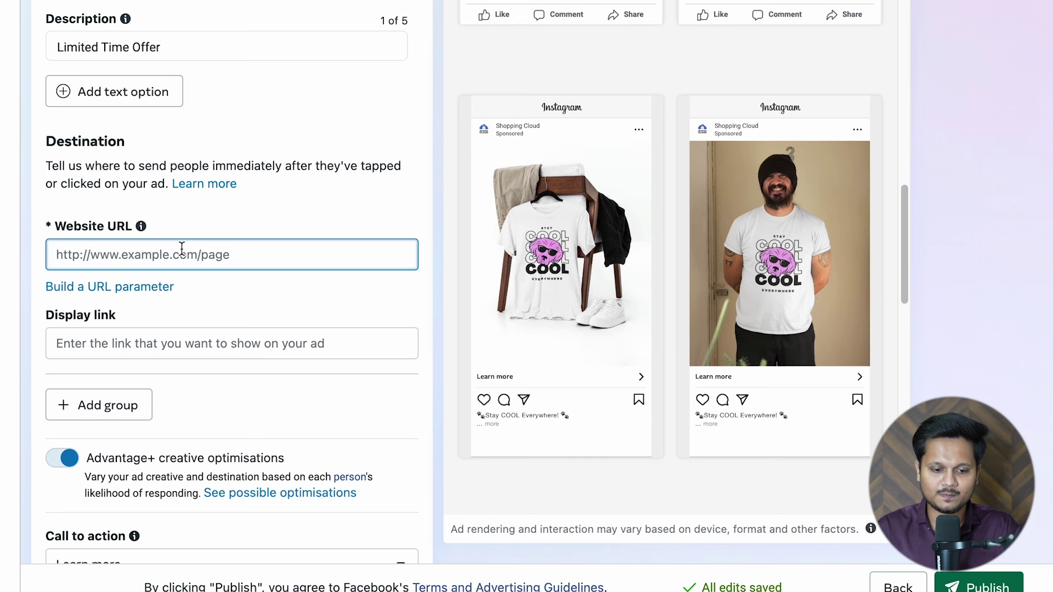
right_click(182, 247)
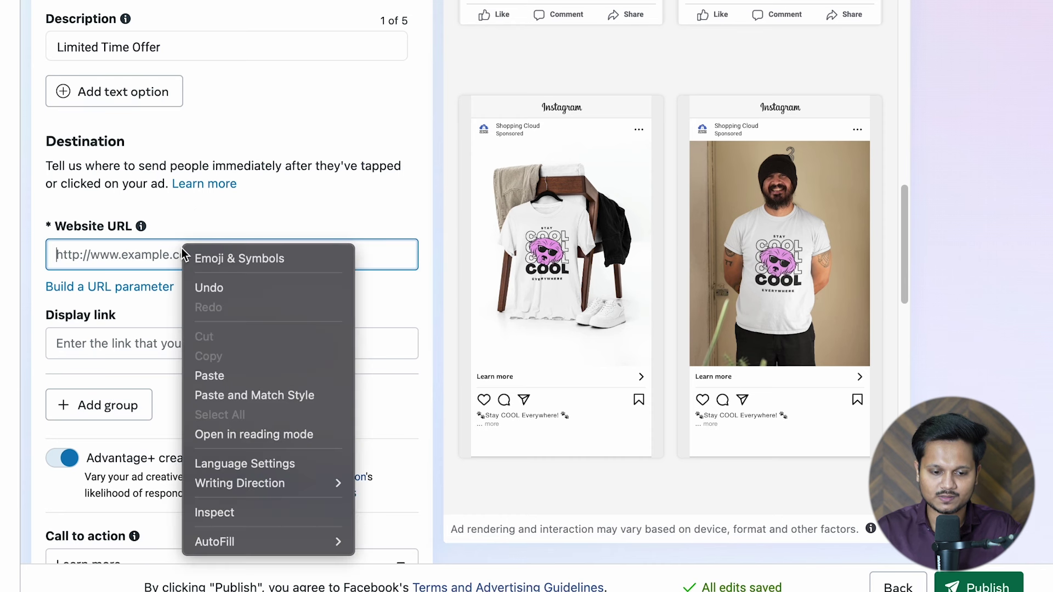
click(207, 374)
click(348, 259)
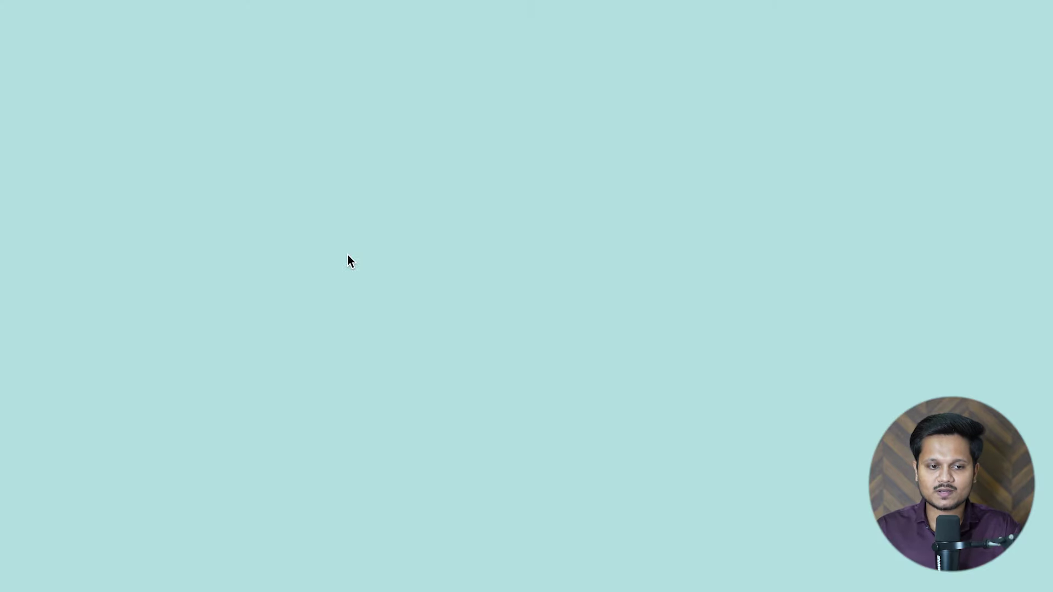
Enter the store domain as the display link.
scroll(786, 339, down, 5)
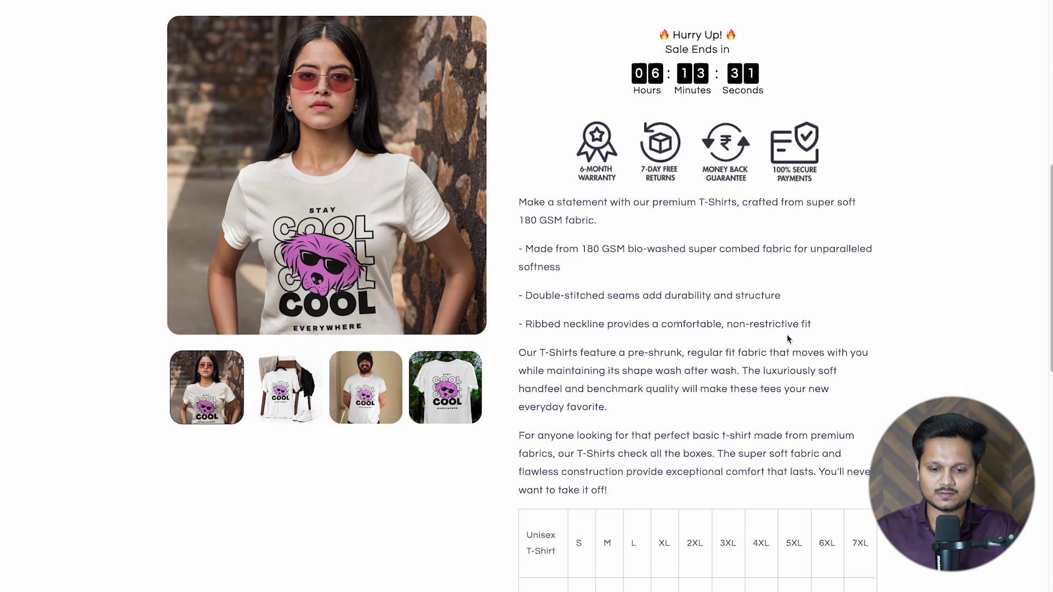
click(241, 314)
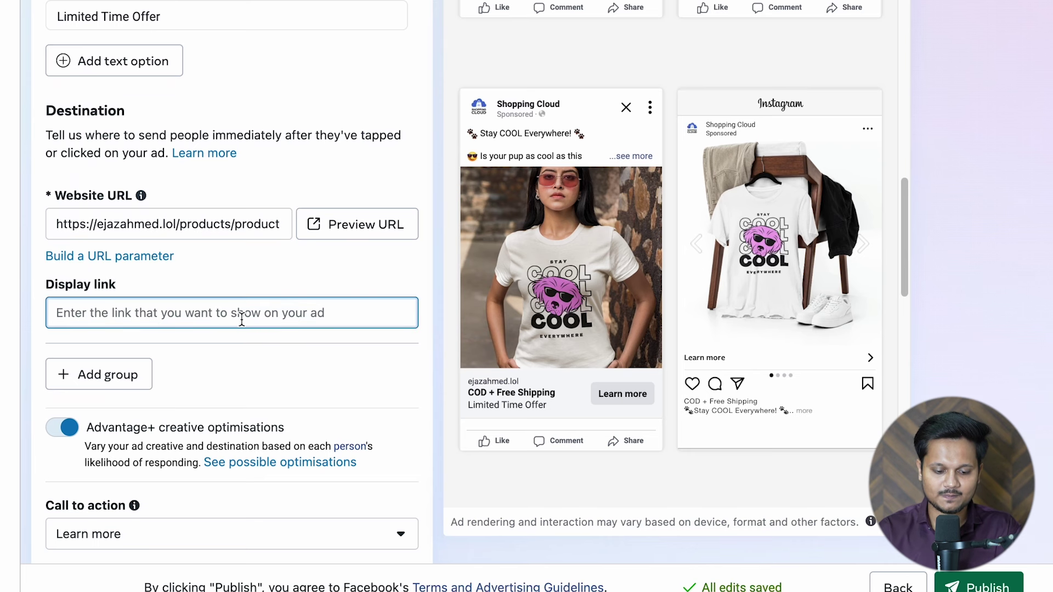
text(ejazahmed.lol)
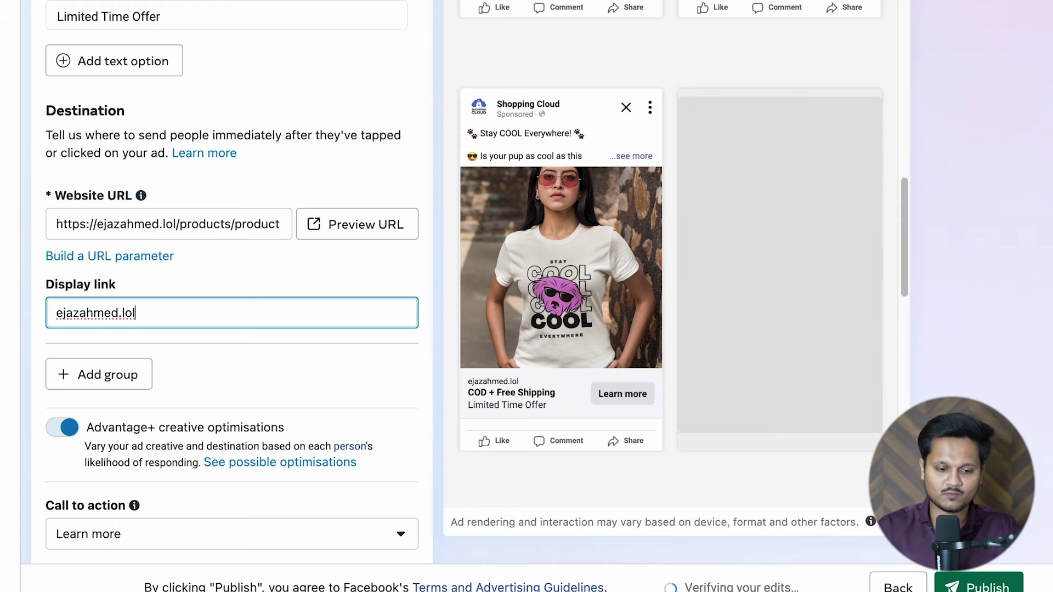
Set the ad's call to action to Shop now.
scroll(137, 241, down, 5)
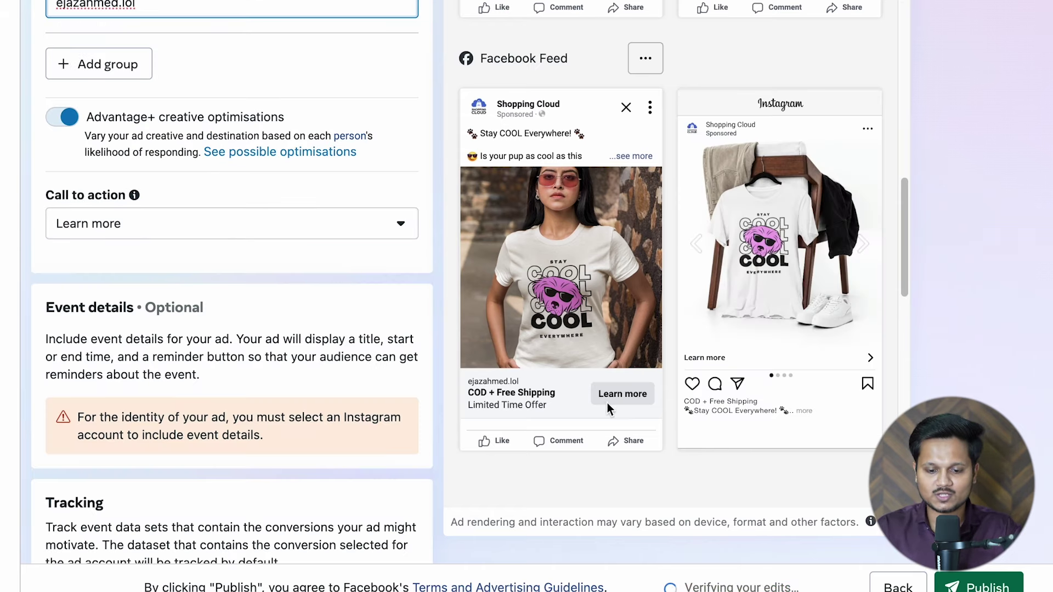
click(123, 224)
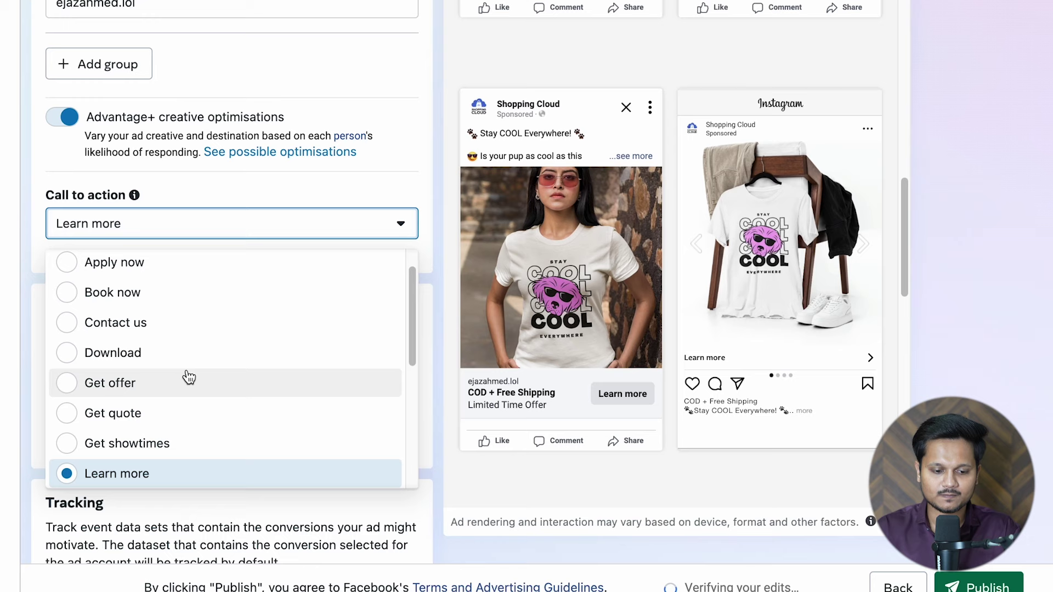
scroll(134, 436, down, 4)
click(124, 423)
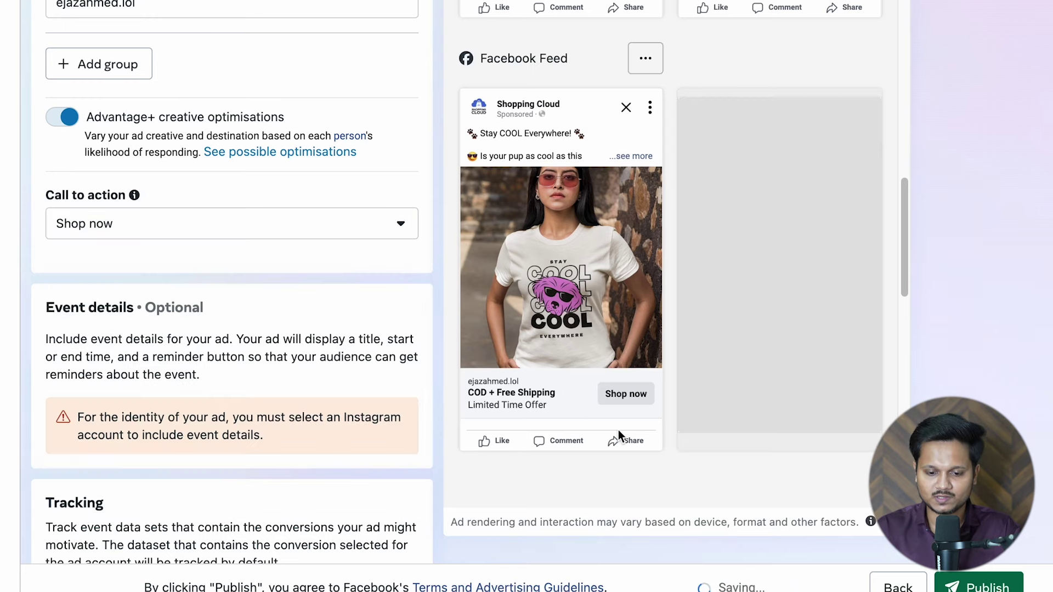
scroll(179, 306, down, 5)
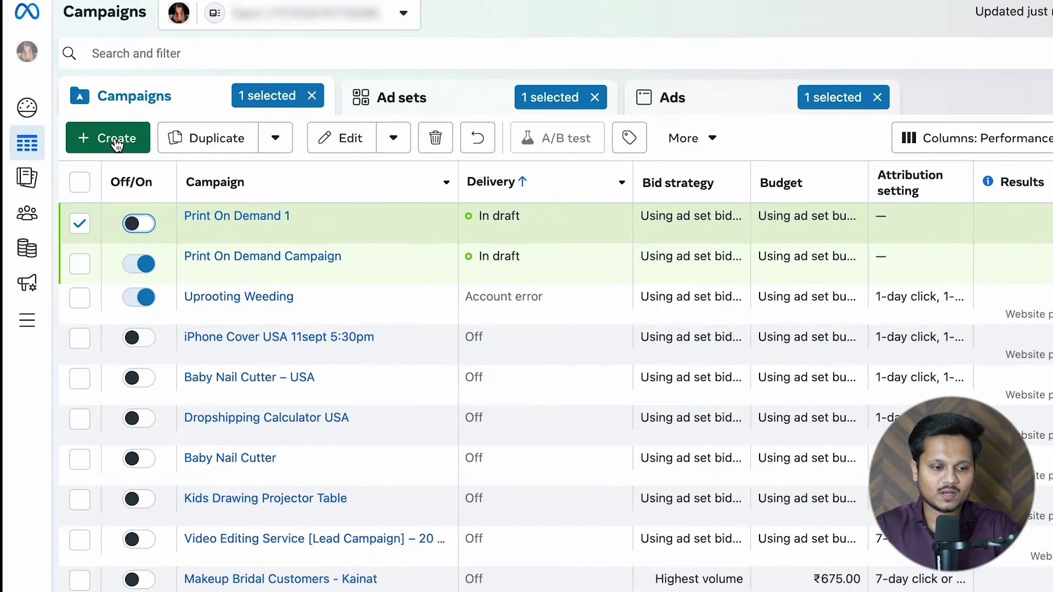
Create another campaign with the Sales objective using the manual sales campaign setup.
click(117, 144)
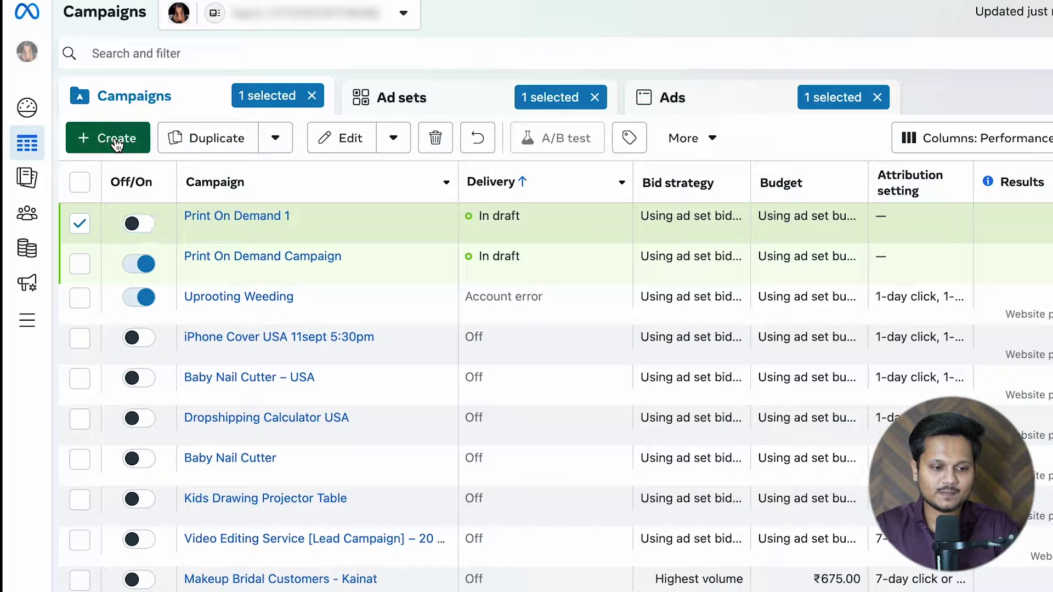
click(633, 482)
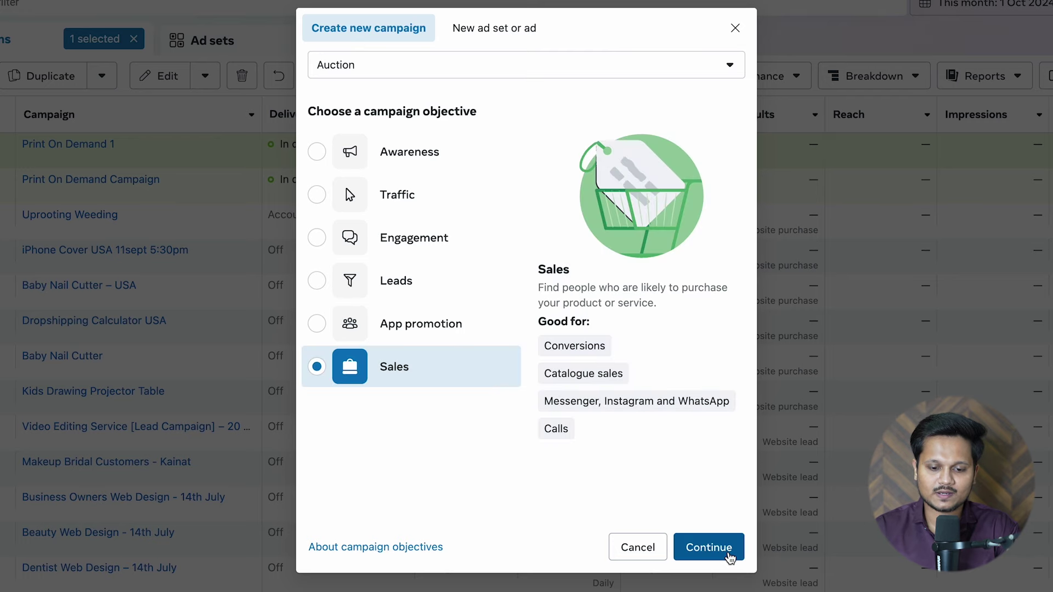
click(730, 557)
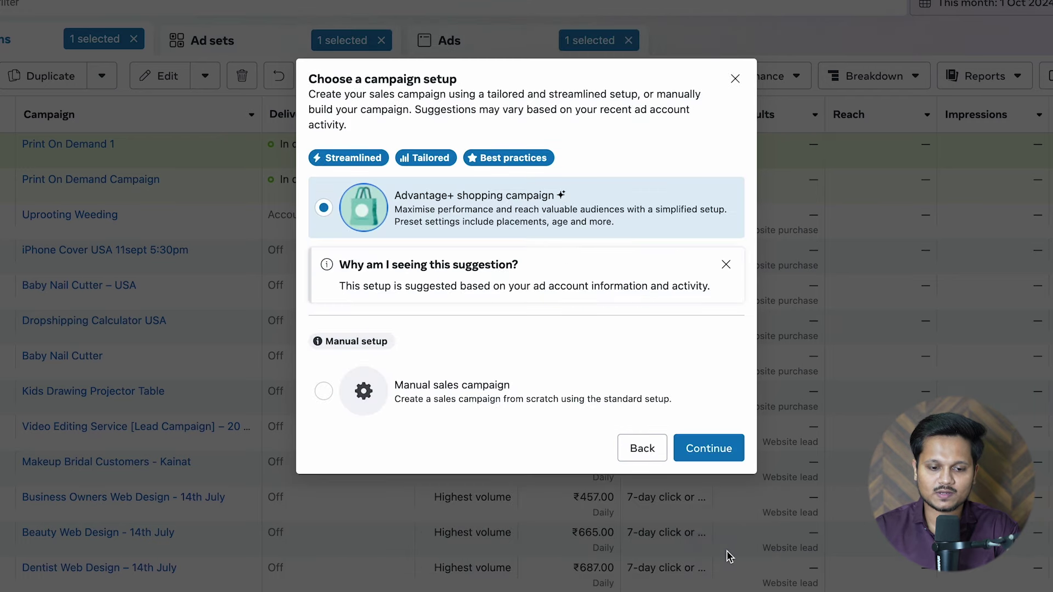
click(437, 400)
click(689, 459)
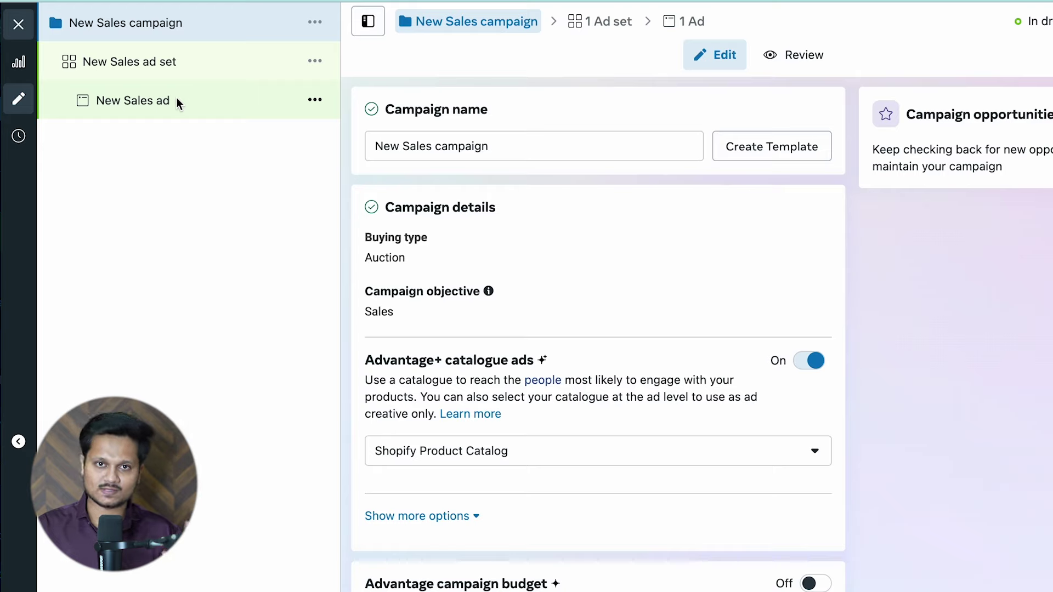
Rename the campaign to 'Print On Demand 100'.
triple_click(503, 147)
text(Print On )
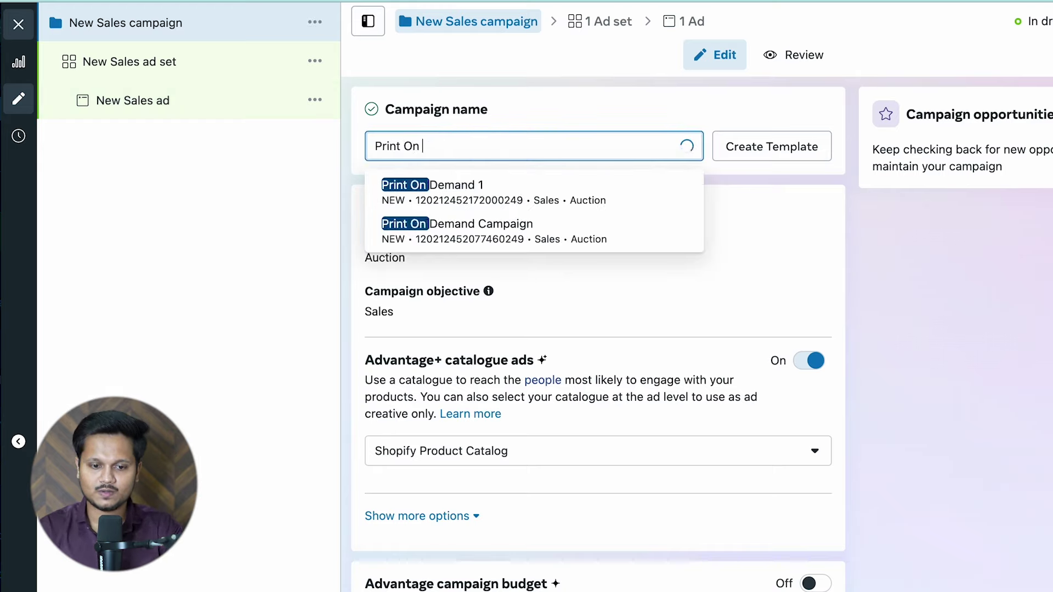
text(Demand 100)
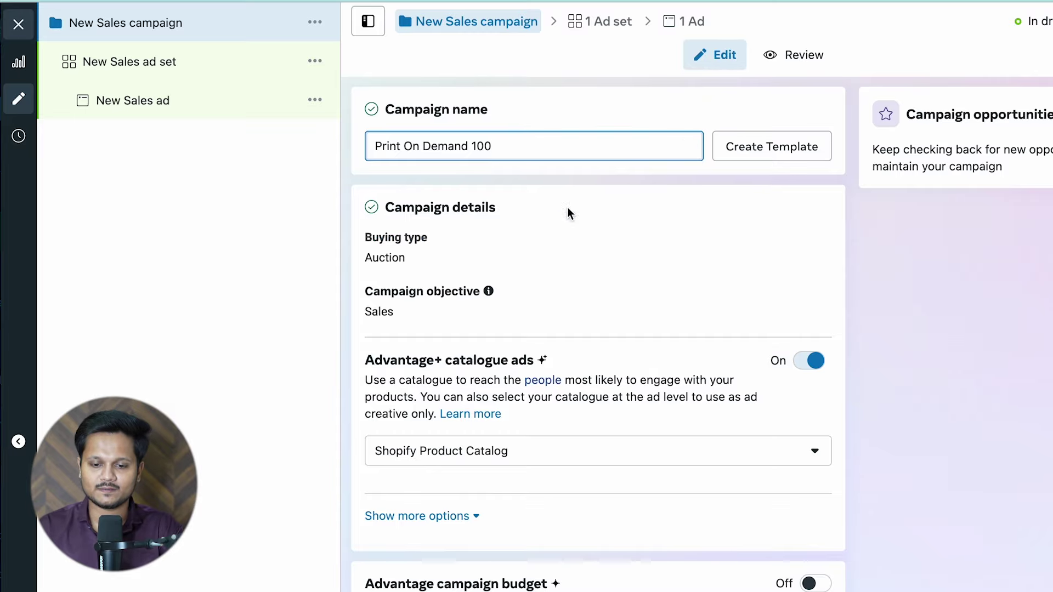
click(537, 185)
scroll(494, 219, down, 7)
drag(364, 199, 596, 210)
click(510, 213)
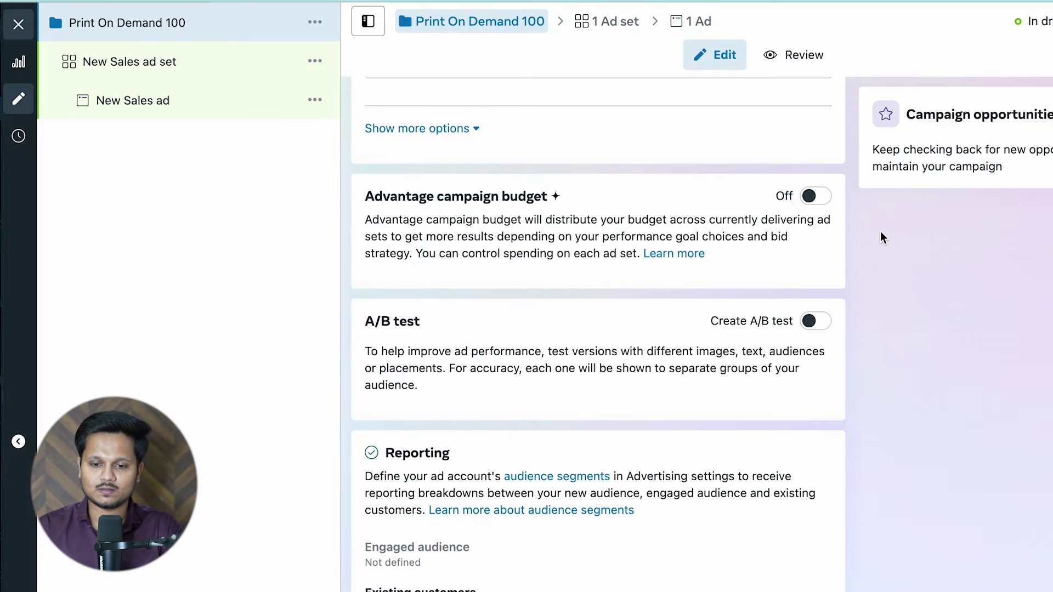
Turn on Advantage campaign budget at ₹1000 daily and continue to the ad set.
click(815, 196)
scroll(768, 438, up, 3)
drag(648, 356, 623, 356)
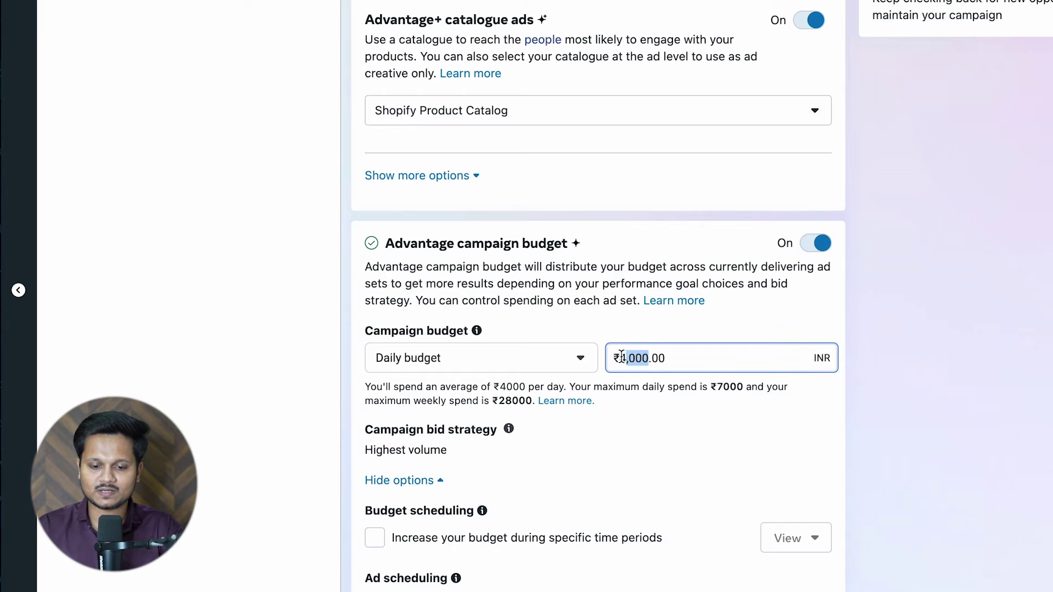
text(1000)
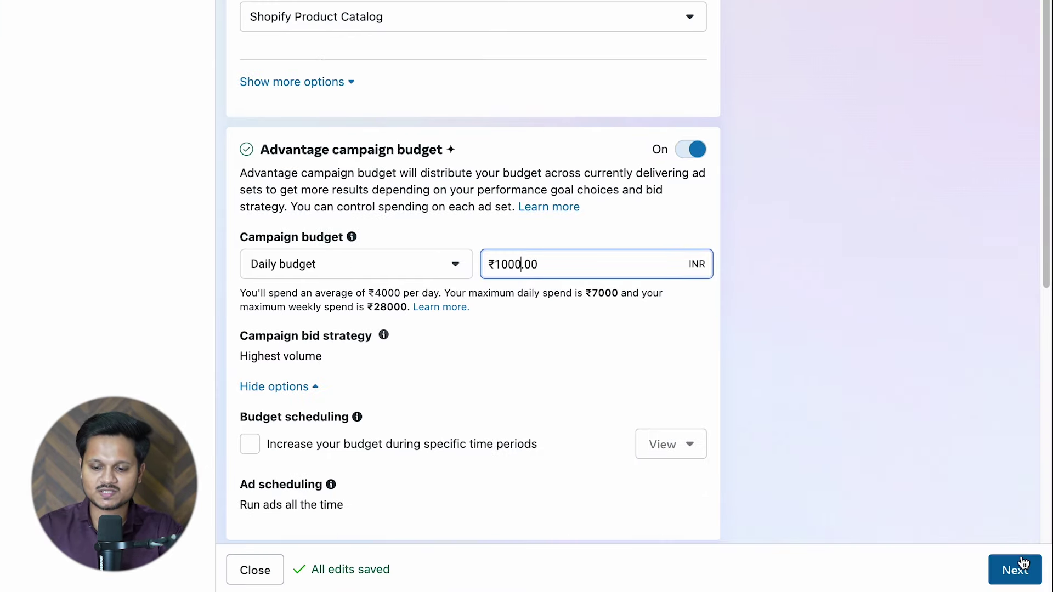
click(1015, 569)
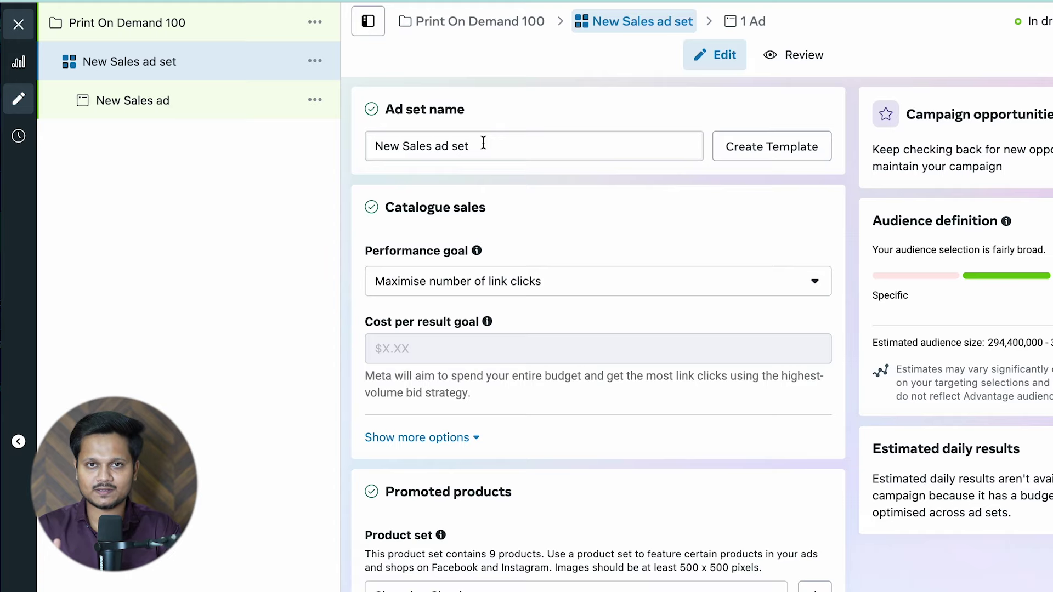
Rename the ad set to 'Adset 1'.
double_click(483, 142)
key(ctrl+a)
text(Adset 1)
click(517, 118)
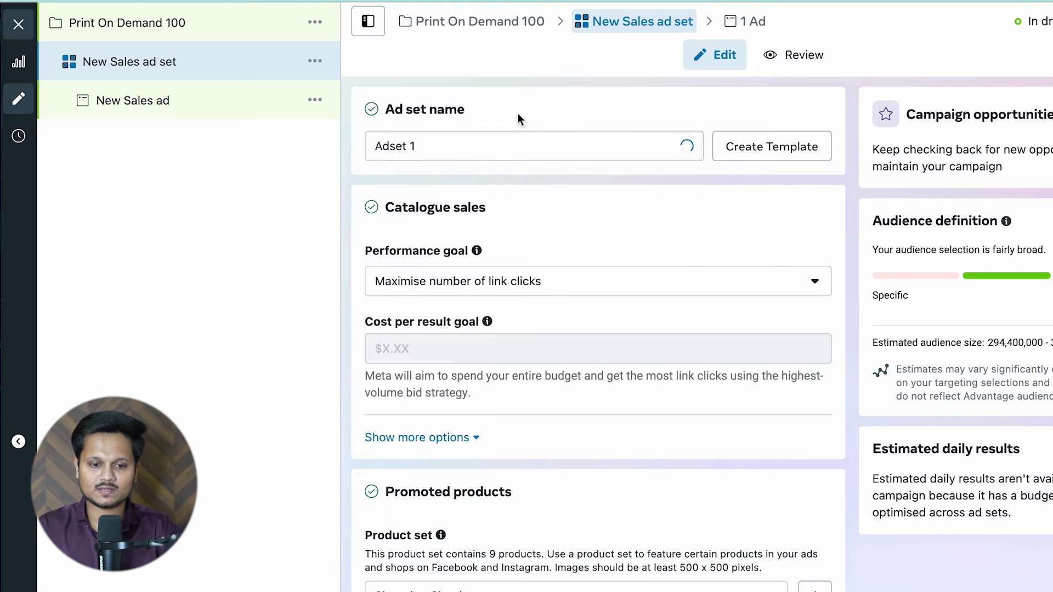
Switch to the original audience options instead of Advantage+ audience.
scroll(761, 258, down, 15)
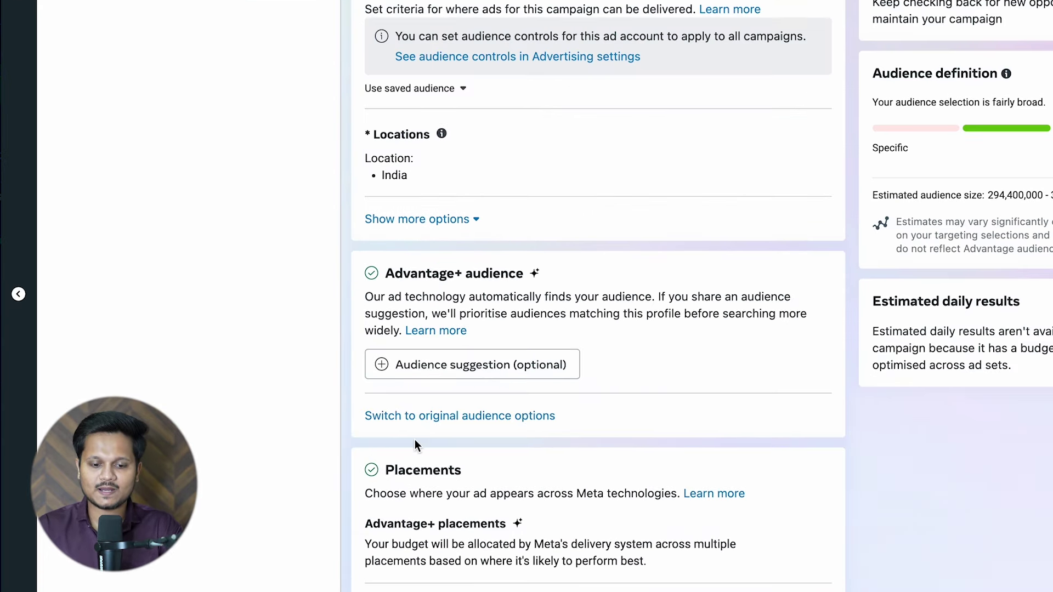
click(440, 419)
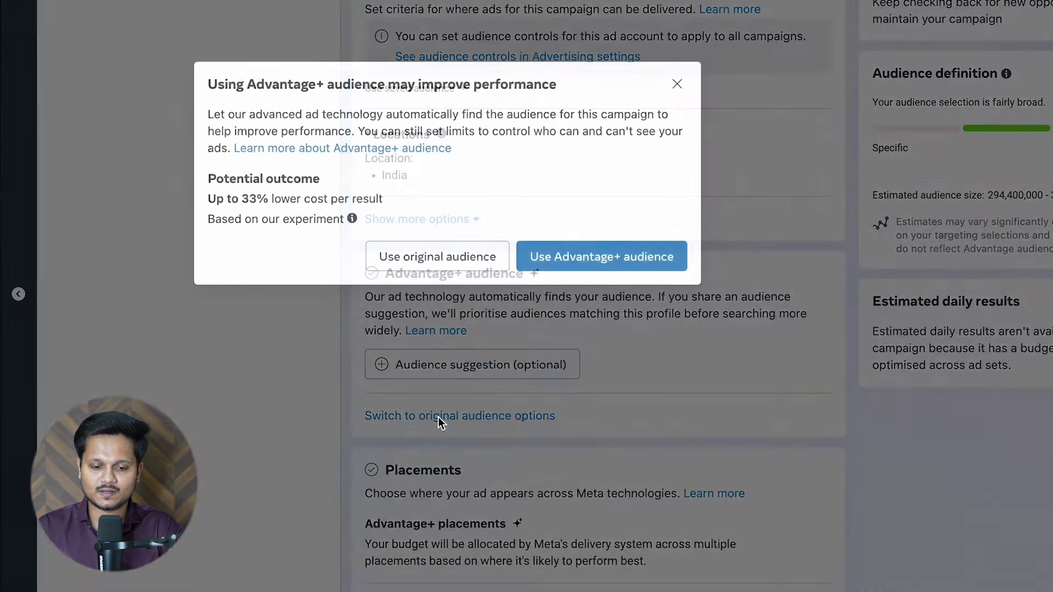
click(423, 258)
scroll(425, 257, down, 10)
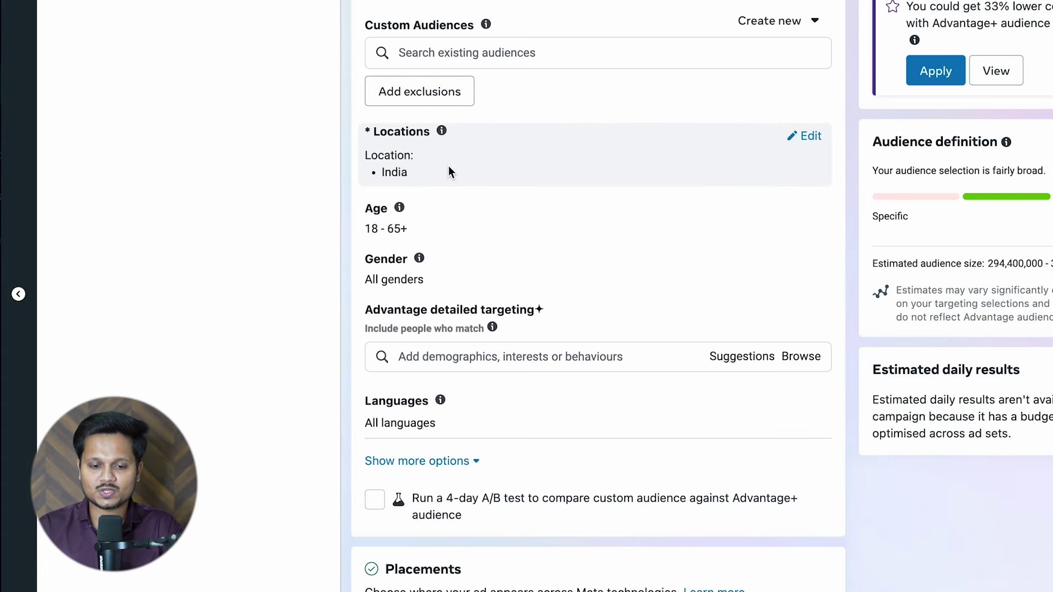
Open the India location for editing, leaving the location search empty.
click(806, 136)
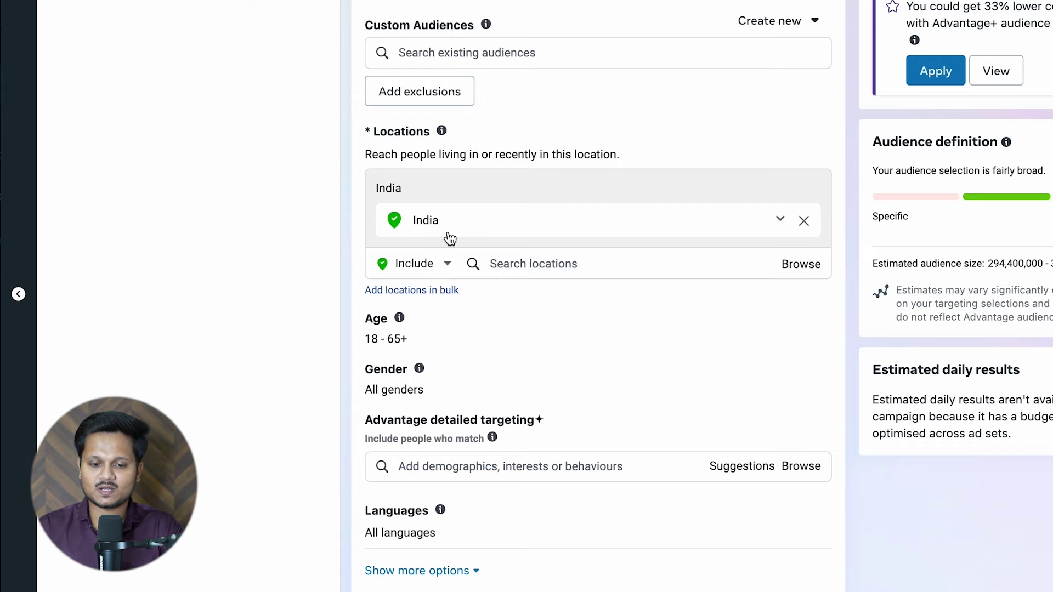
click(517, 266)
text(united)
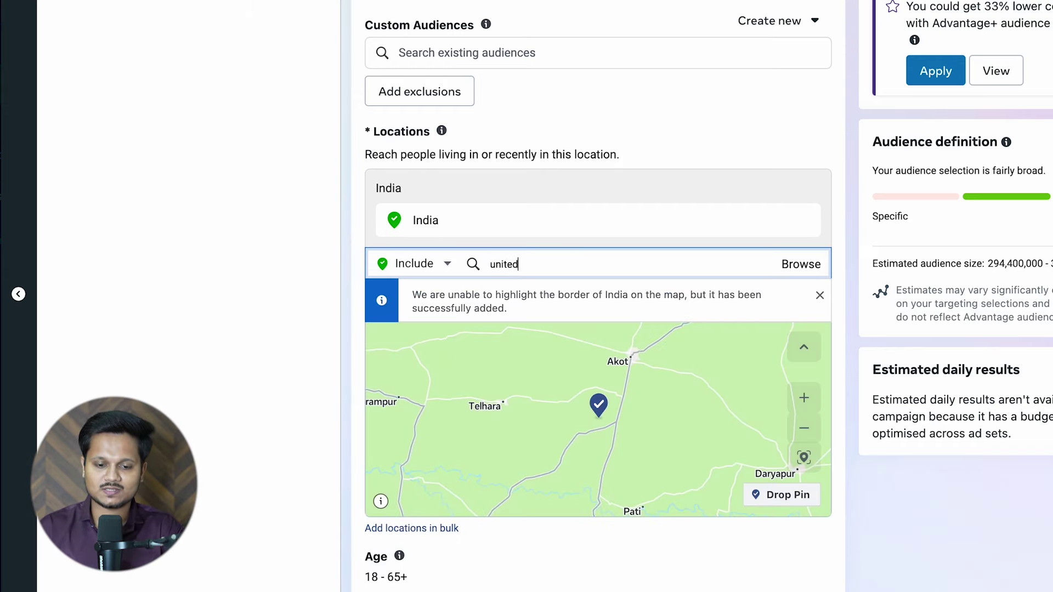
key(ctrl+a)
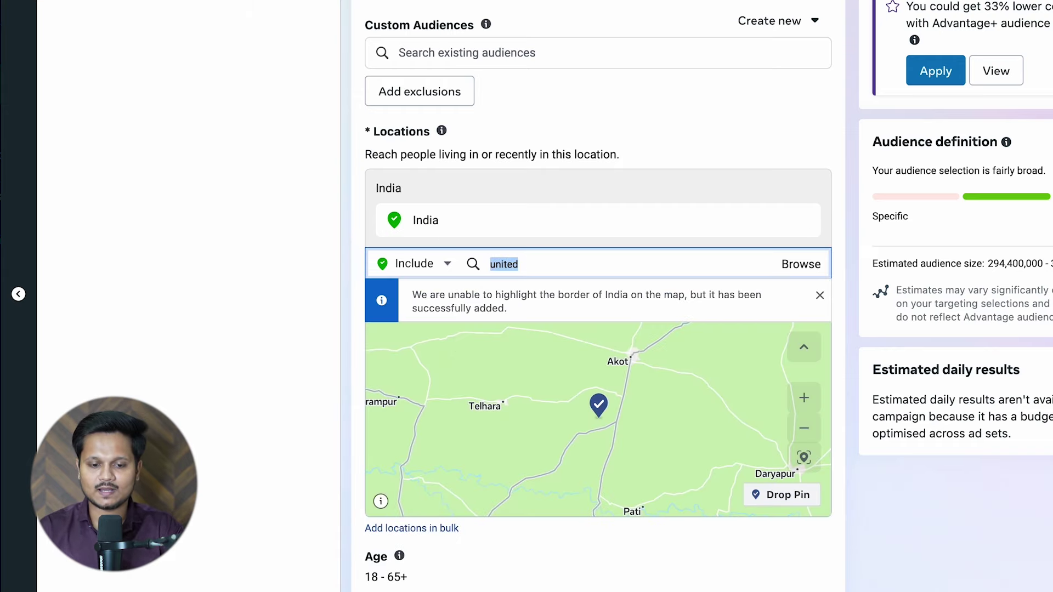
key(BackSpace)
click(874, 494)
scroll(874, 493, down, 4)
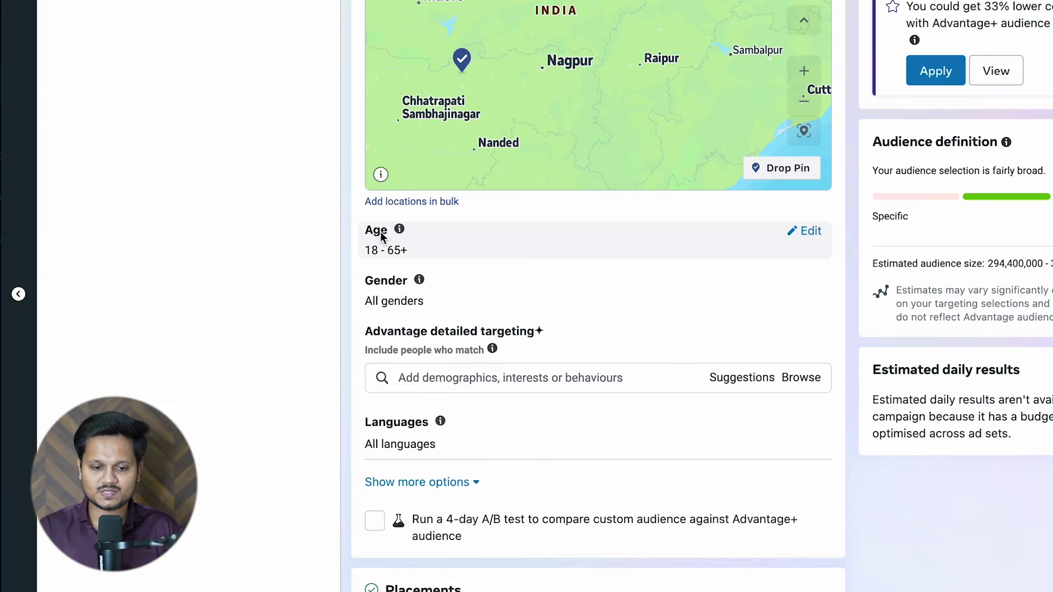
Set the audience age range to 18–45.
click(787, 271)
click(467, 269)
scroll(523, 383, up, 7)
click(508, 352)
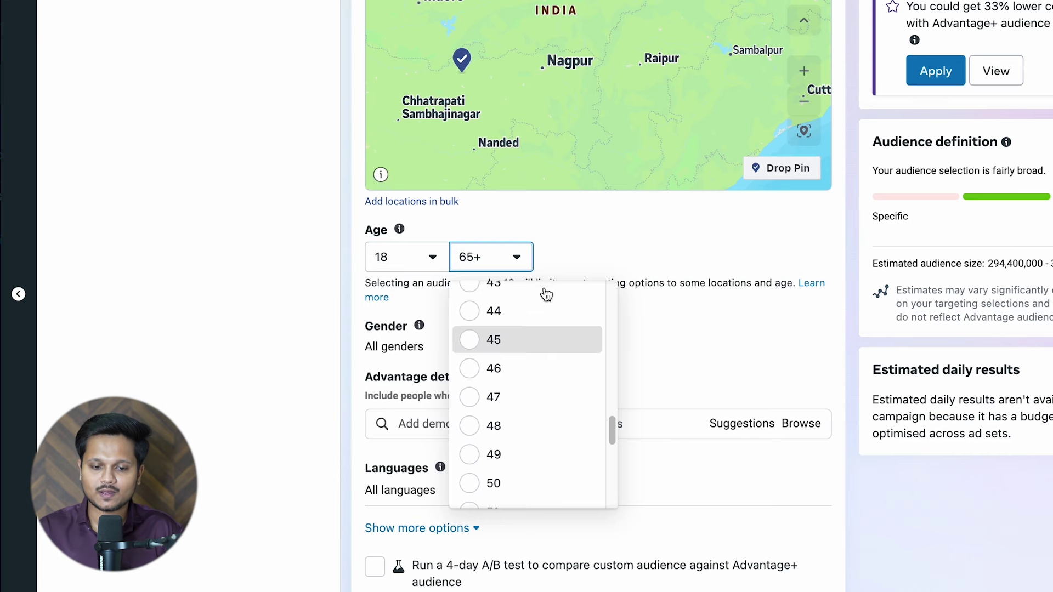
scroll(395, 304, down, 1)
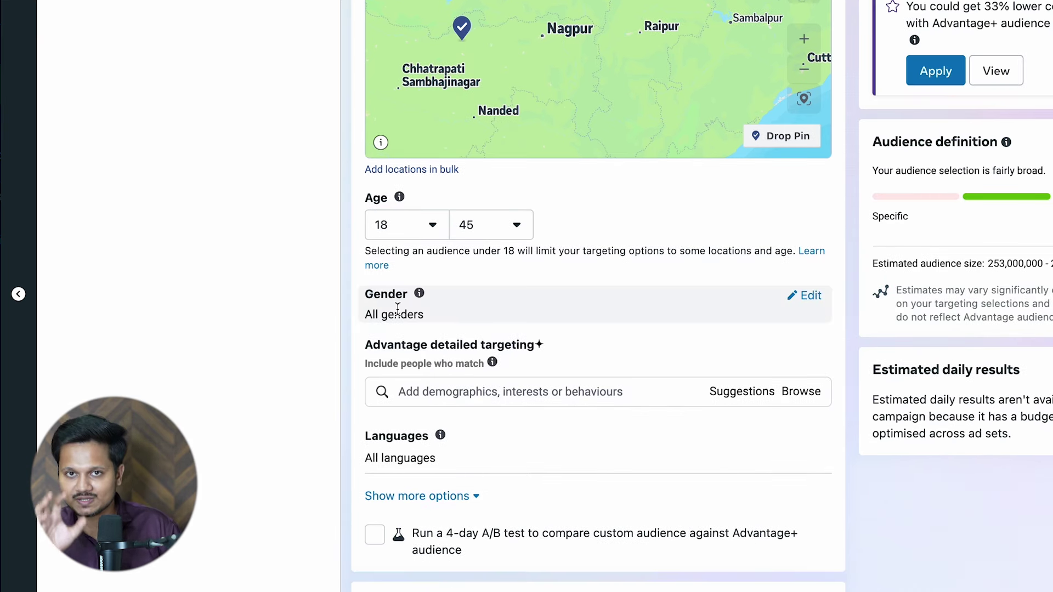
Restrict the audience gender to women only.
click(810, 300)
click(487, 323)
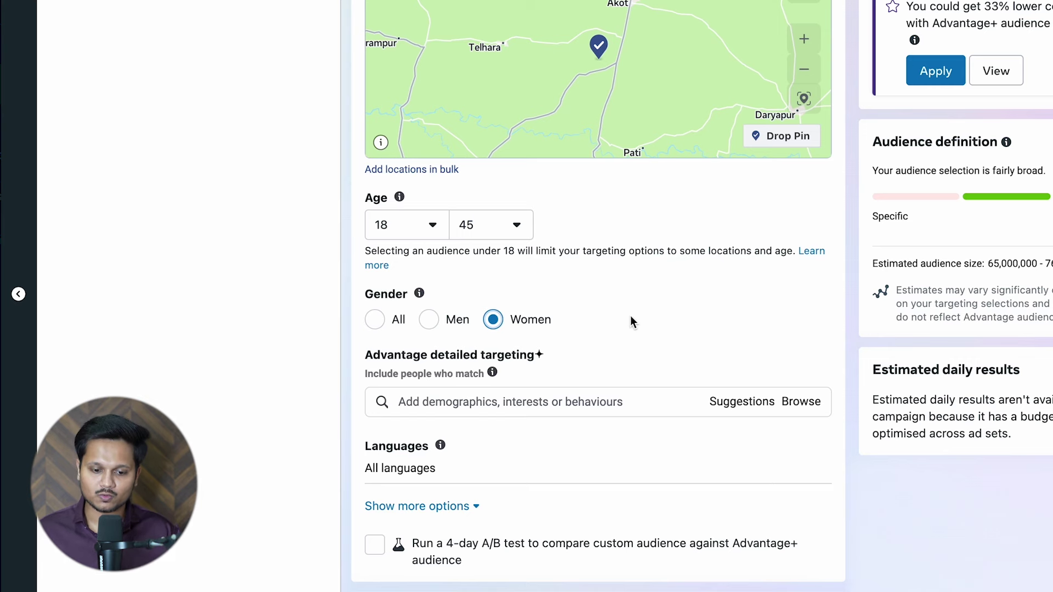
scroll(629, 316, down, 3)
click(523, 269)
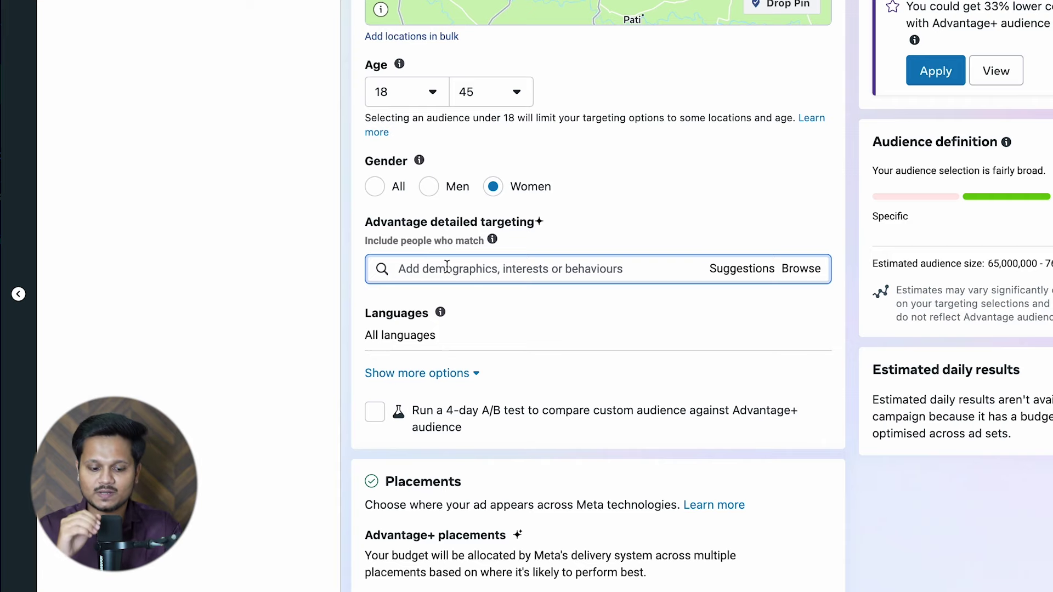
Add Dog Lovers as a detailed targeting interest.
text(dog lovers)
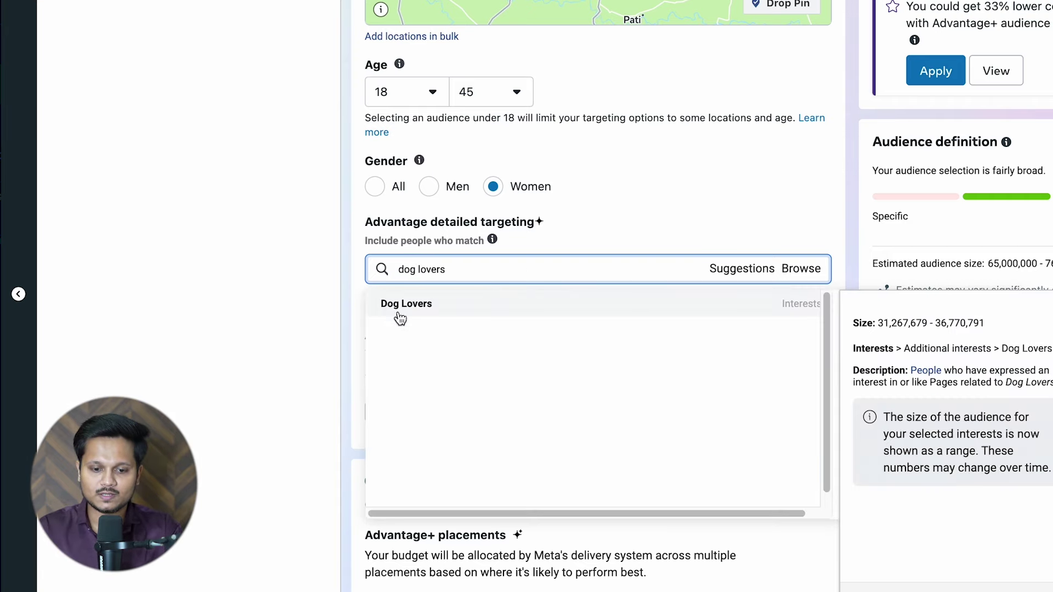
click(408, 315)
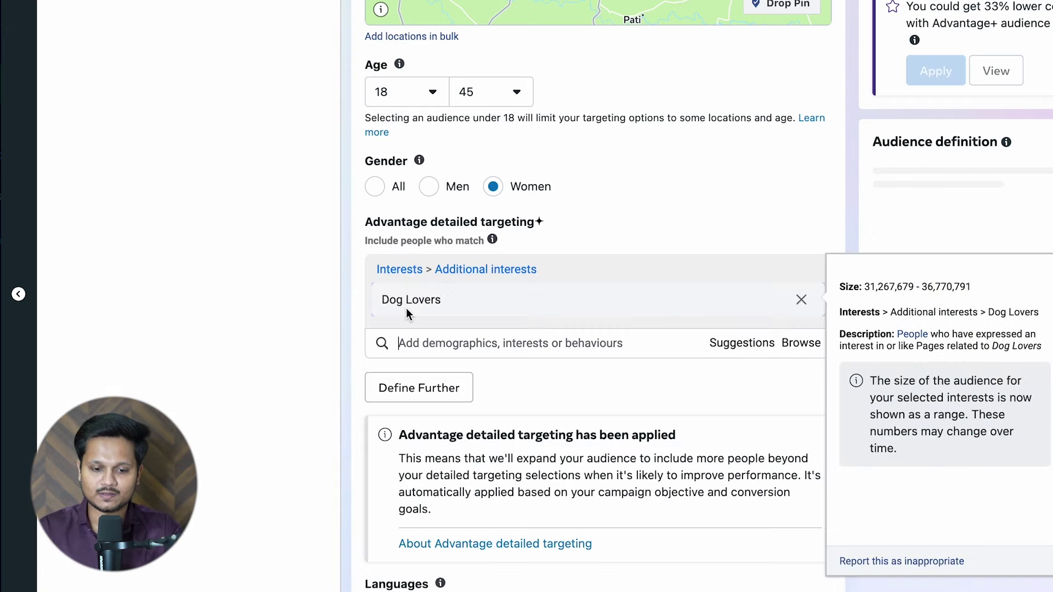
drag(876, 263, 978, 264)
click(703, 401)
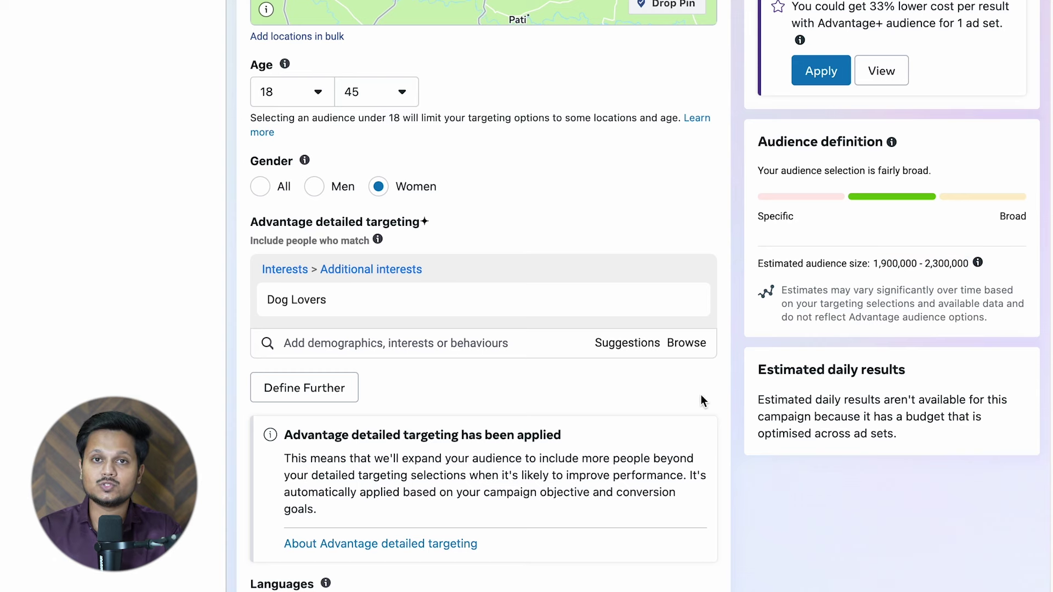
scroll(768, 394, down, 1)
Add suggested interests Dogs, Dog food, Dog training, Dog toy and Dog grooming.
click(625, 298)
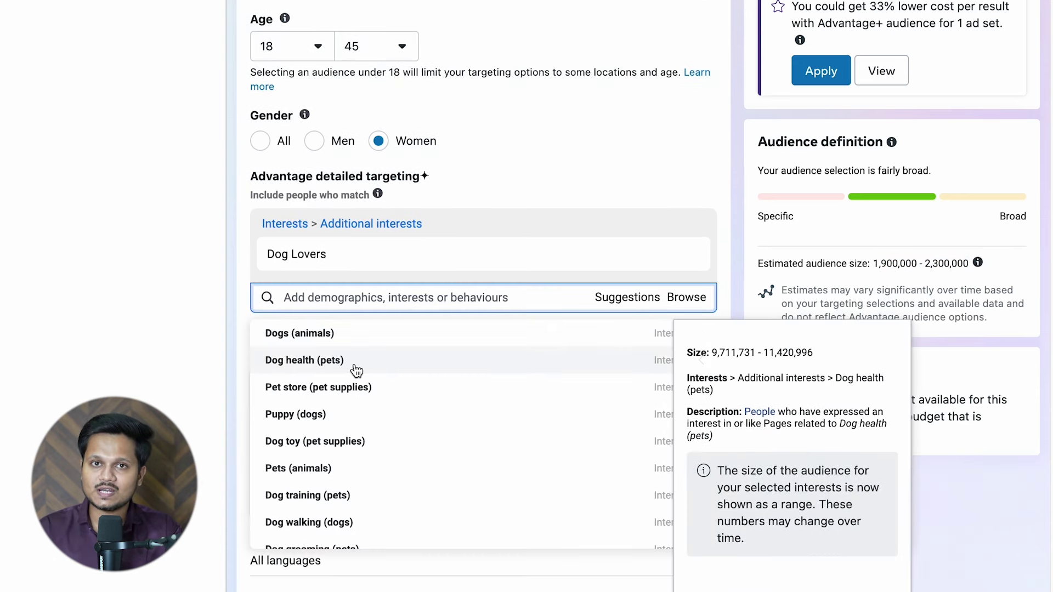
scroll(353, 472, down, 1)
scroll(354, 471, up, 1)
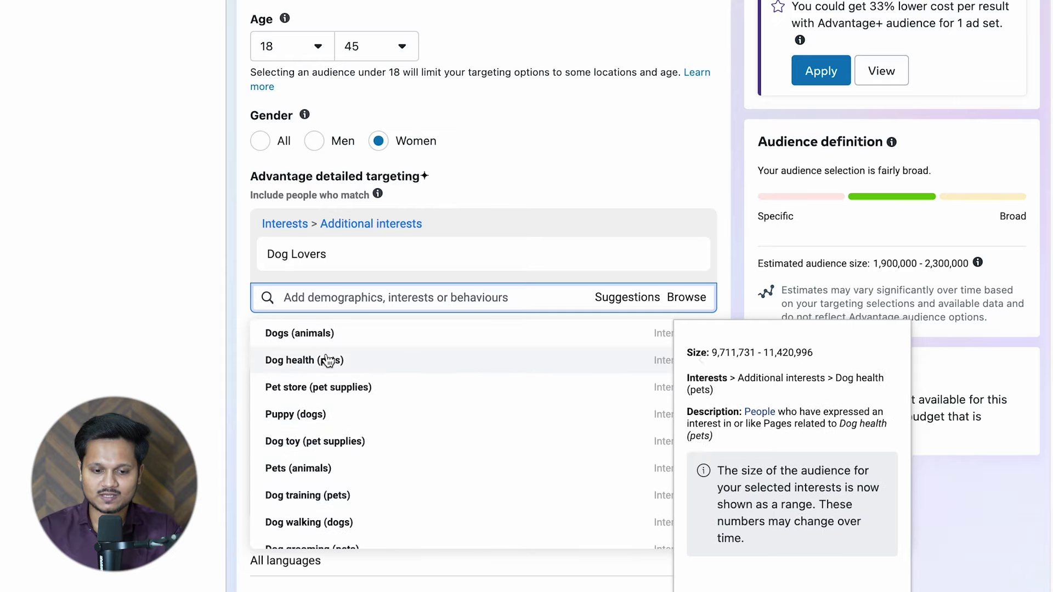
click(317, 339)
click(317, 451)
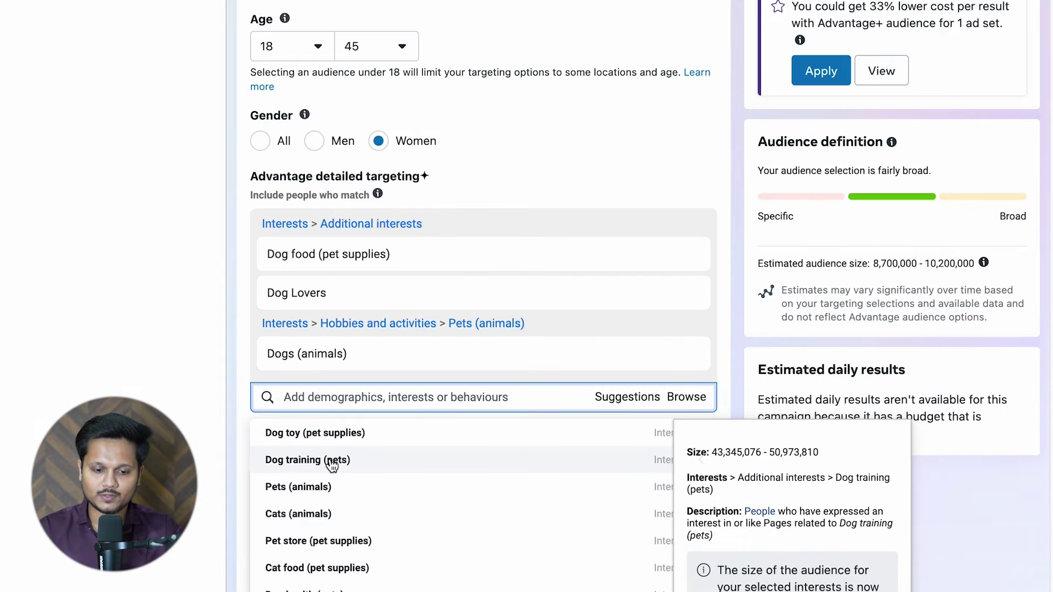
click(333, 461)
click(319, 476)
scroll(362, 521, down, 2)
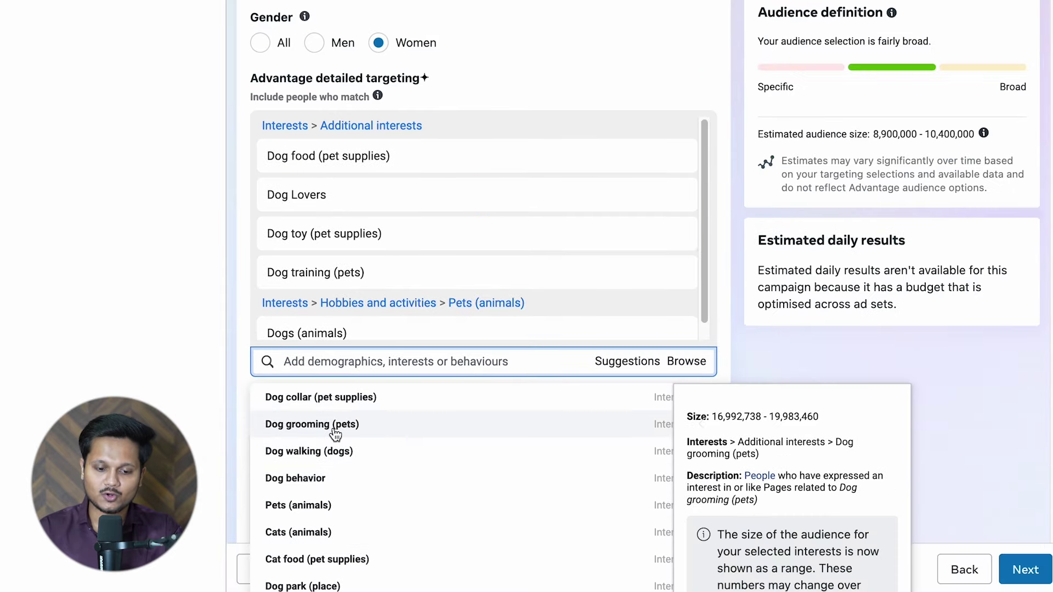
click(336, 434)
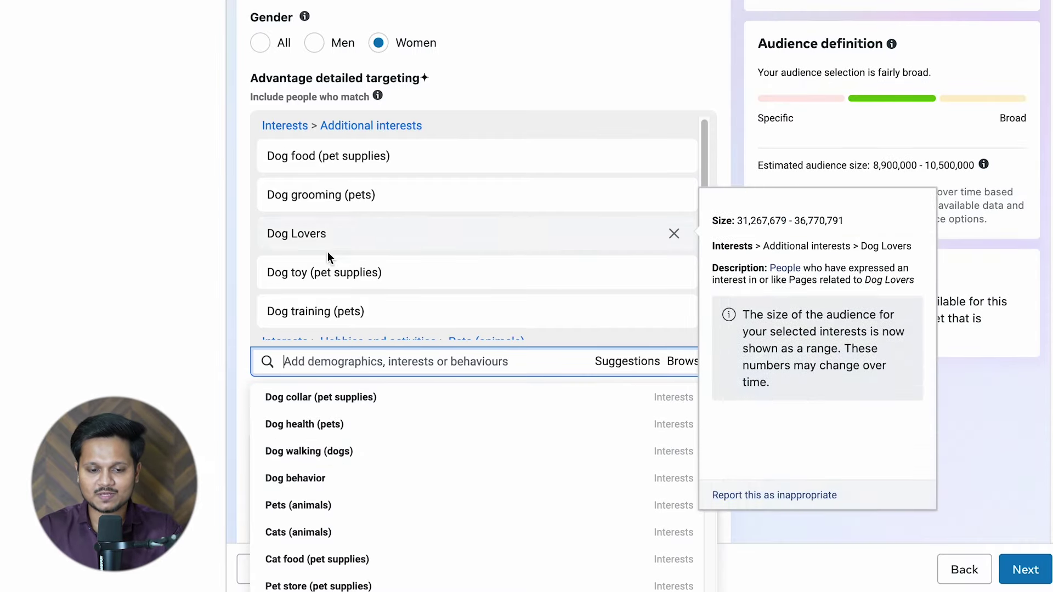
Add an empty 'and must also match' condition to the detailed targeting.
click(548, 187)
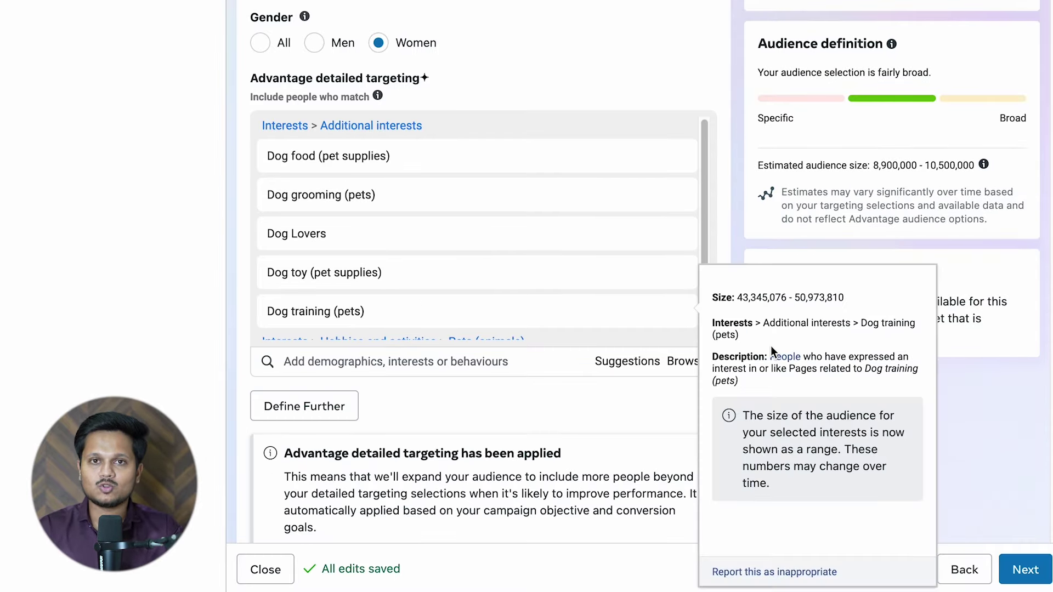
mouse_move(361, 288)
scroll(361, 288, down, 3)
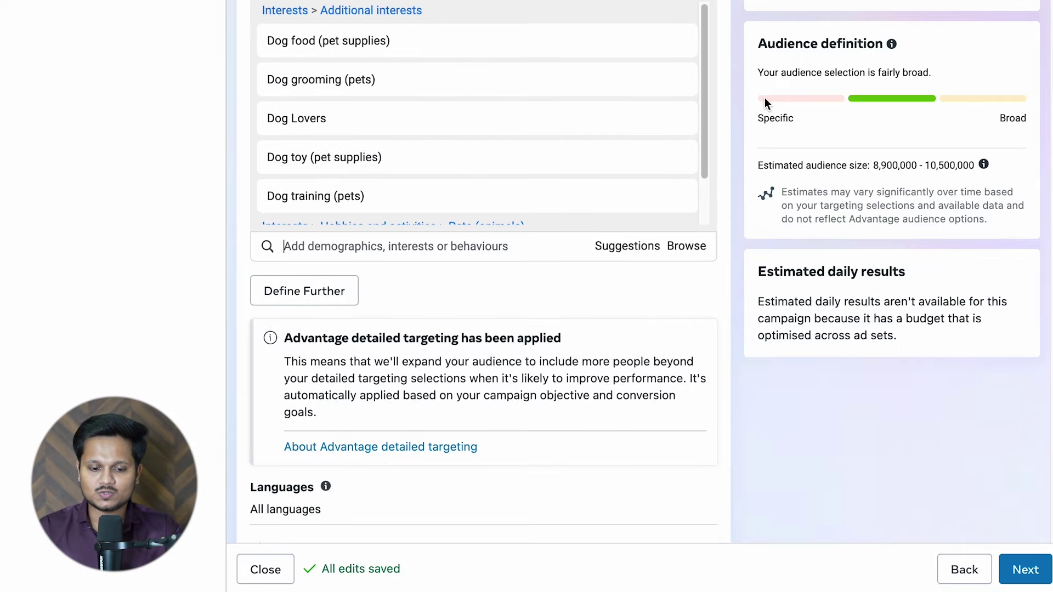
click(287, 264)
Require the Engaged shoppers behaviour, narrowing the estimate to 5,900,000–7,000,000.
click(329, 274)
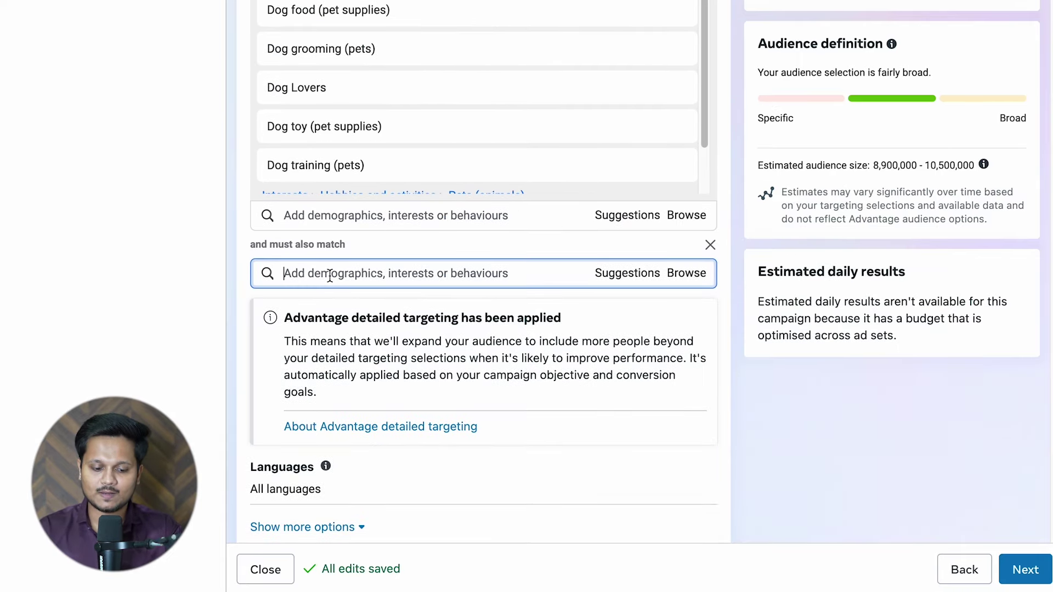
text(engage shopp)
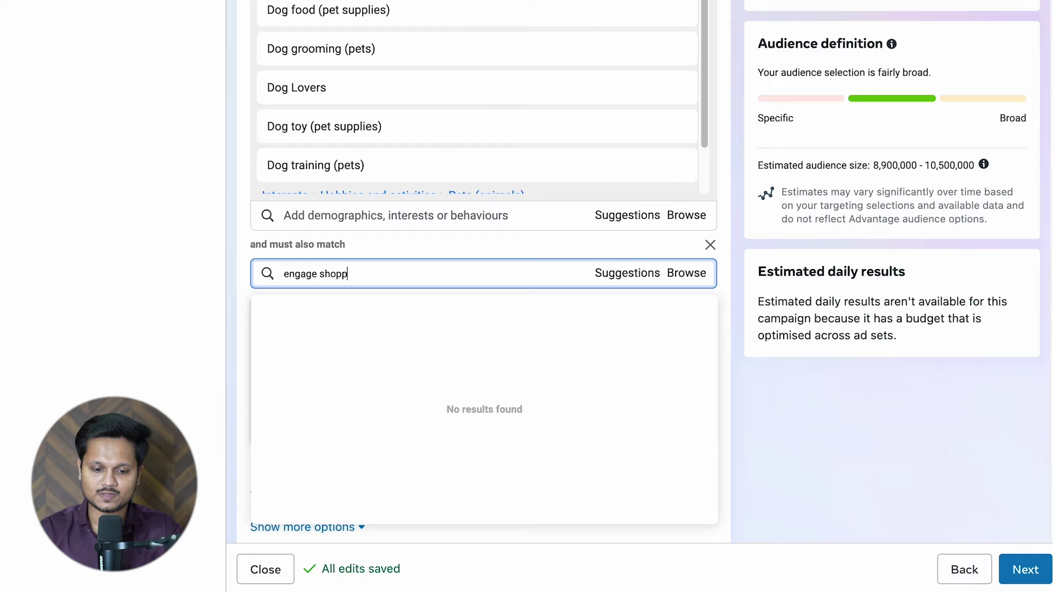
text(ers)
click(323, 313)
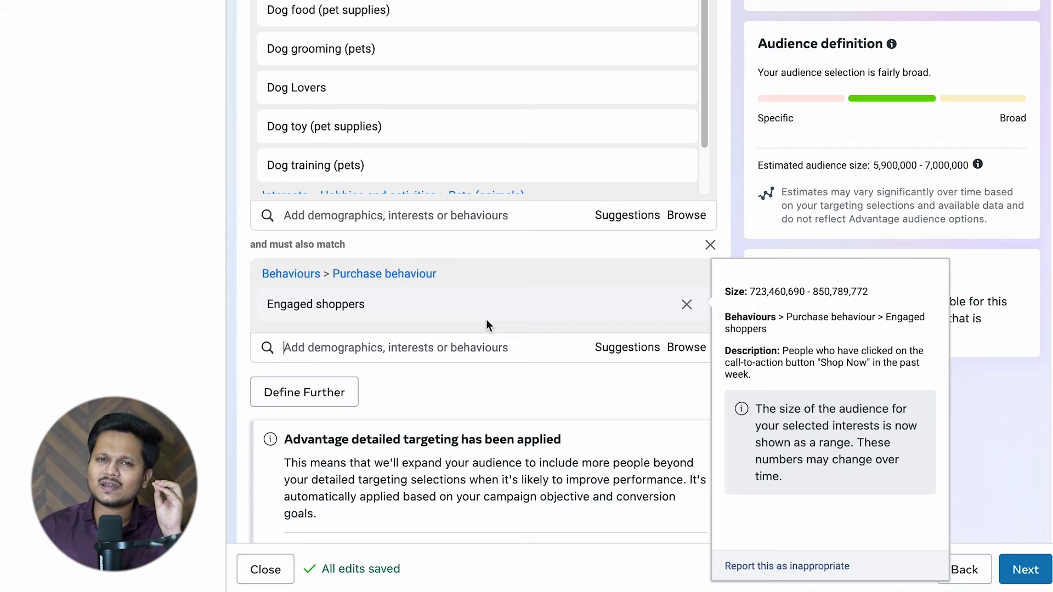
scroll(486, 319, down, 3)
drag(872, 169, 970, 169)
scroll(854, 370, down, 5)
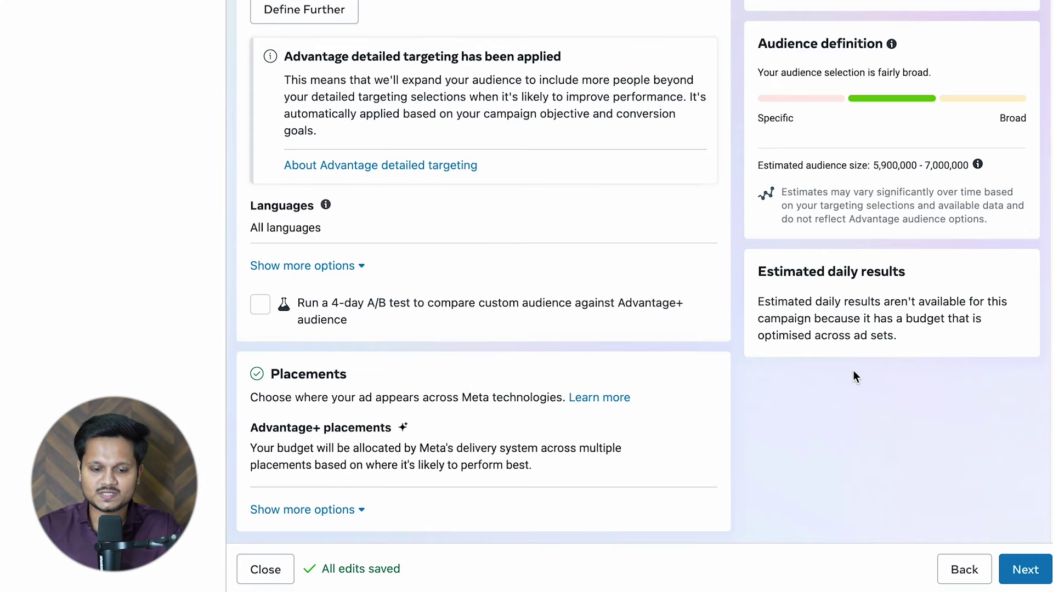
Add English (All) and Hindi as audience languages and expand the Placements options.
click(437, 224)
text(eng)
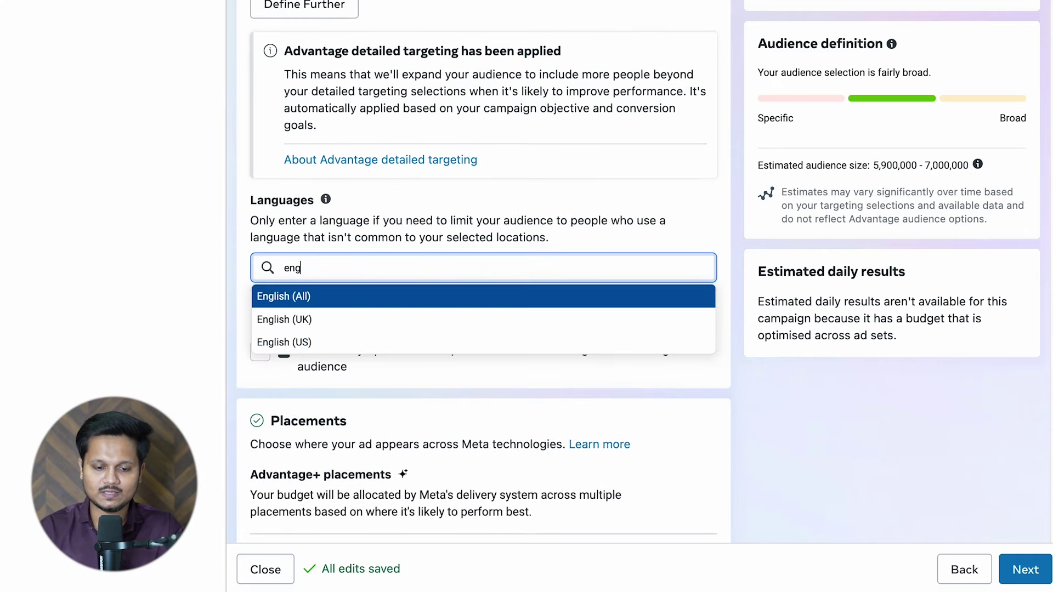
key(Return)
text(hin)
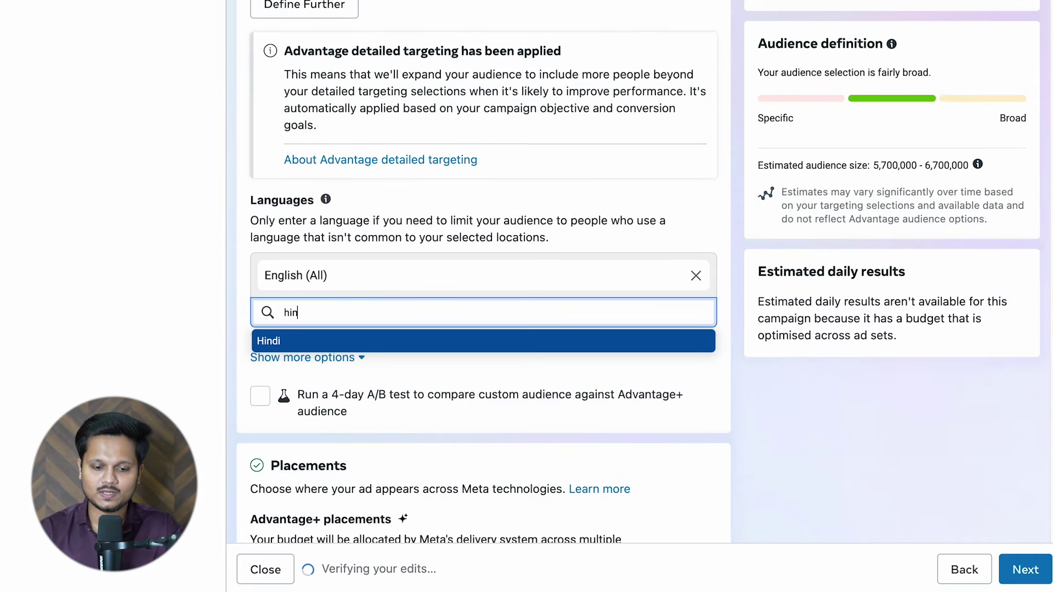
key(Return)
click(170, 295)
scroll(767, 350, down, 3)
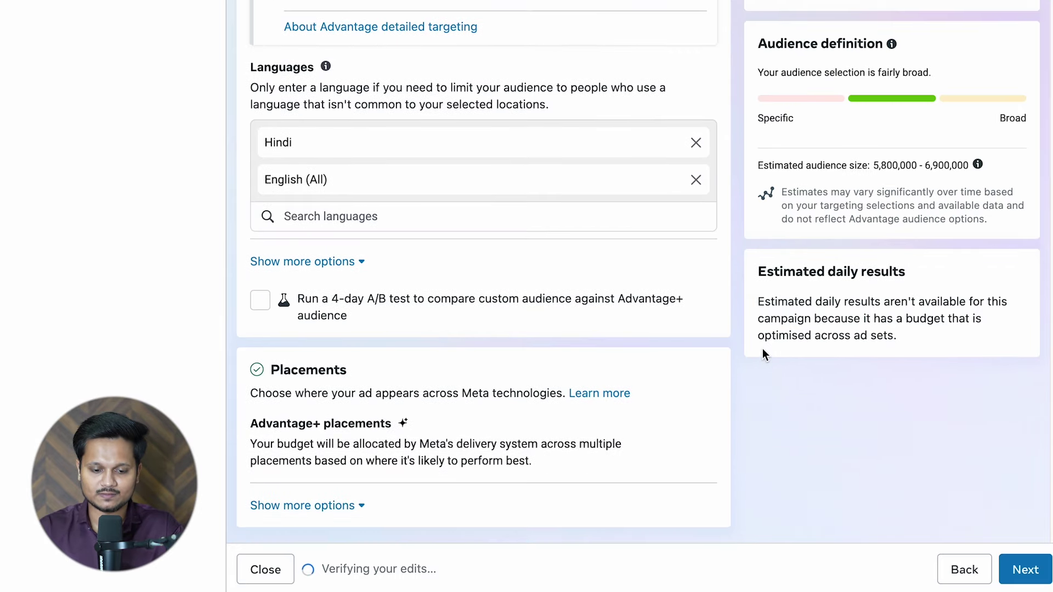
click(384, 381)
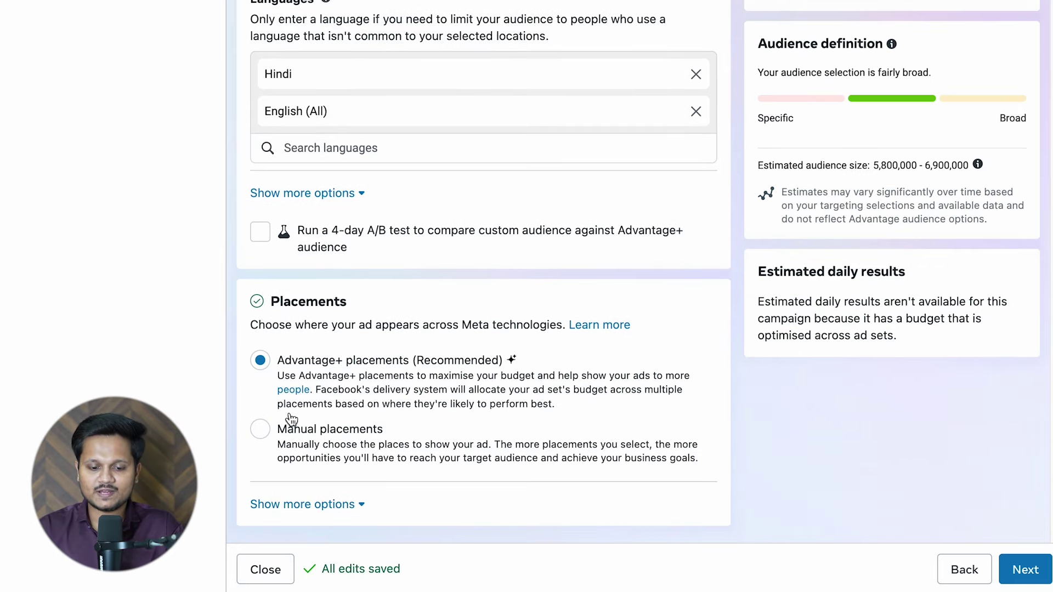
Choose manual placements, keeping both Mobile and Desktop devices.
click(260, 429)
scroll(298, 41, down, 8)
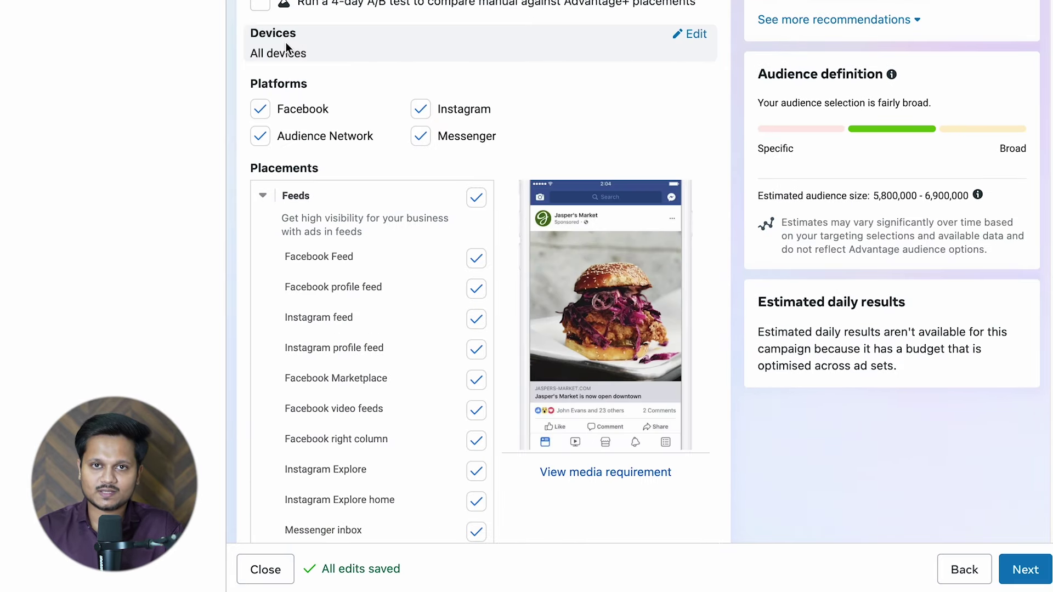
click(288, 46)
click(337, 66)
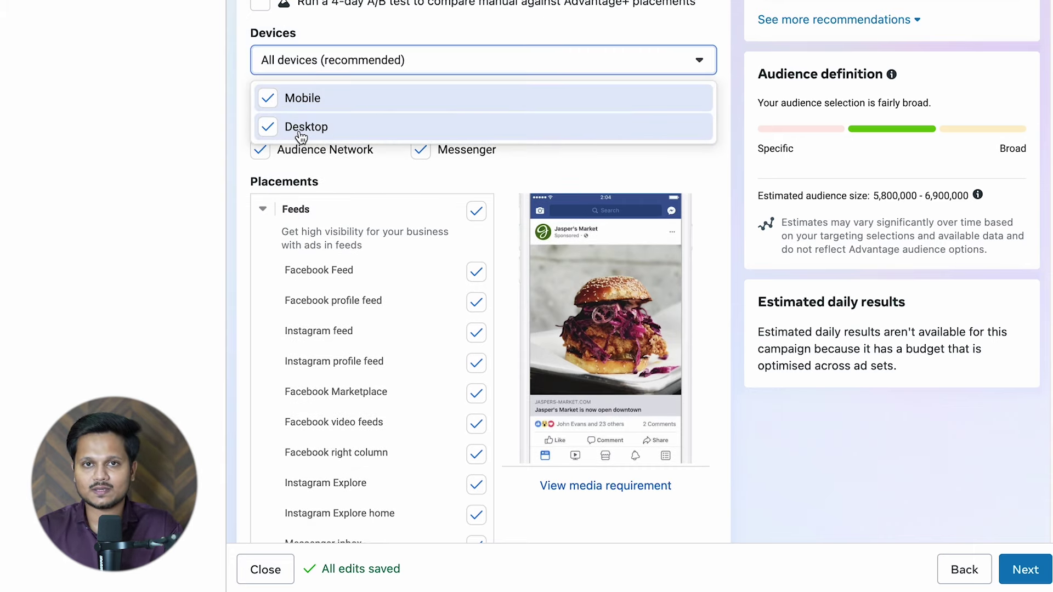
click(267, 129)
click(268, 128)
click(218, 121)
Remove Audience Network and Messenger, leaving only Facebook and Instagram platforms.
drag(252, 101, 315, 101)
click(189, 132)
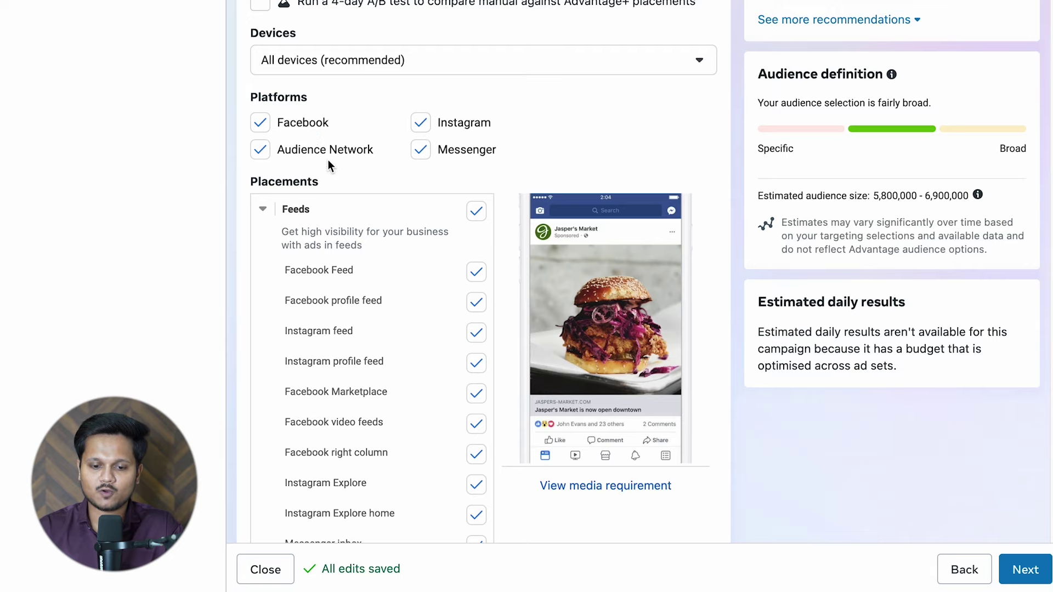
click(260, 151)
click(421, 150)
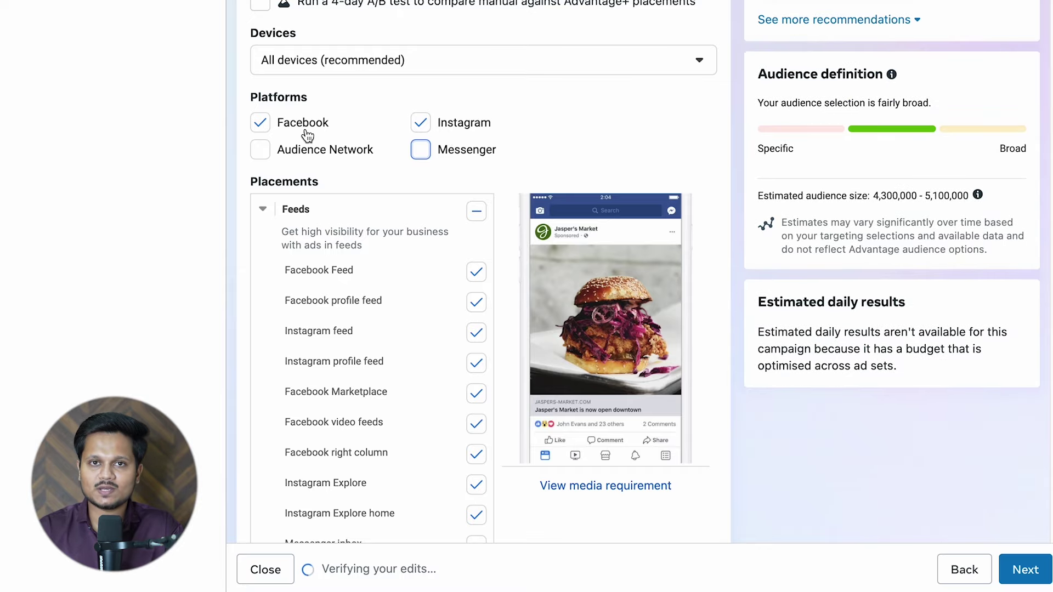
Limit feed placements to Facebook Feed and Instagram feed.
scroll(437, 357, down, 3)
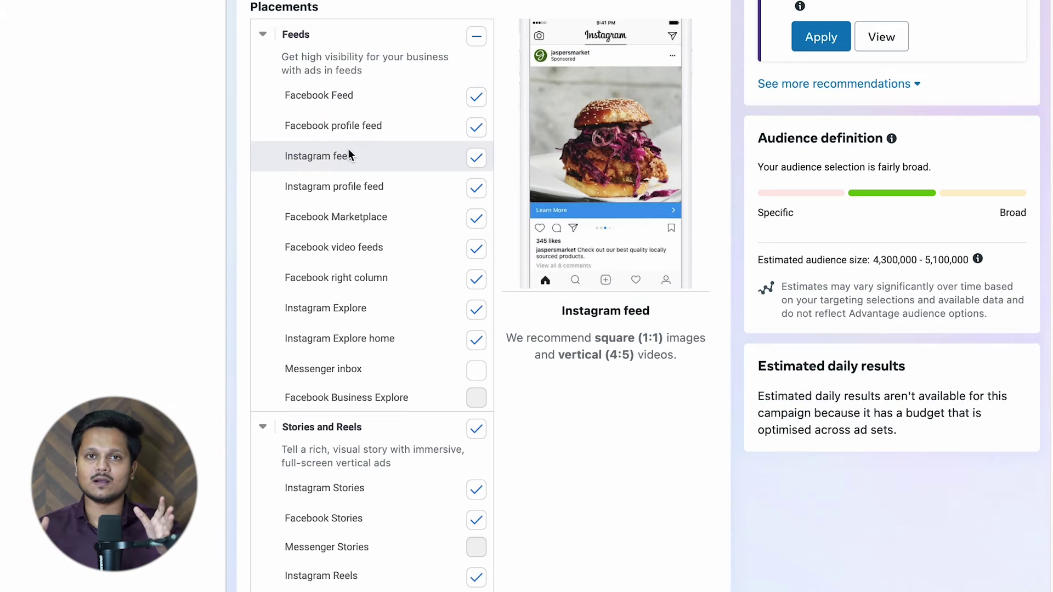
click(476, 37)
click(476, 101)
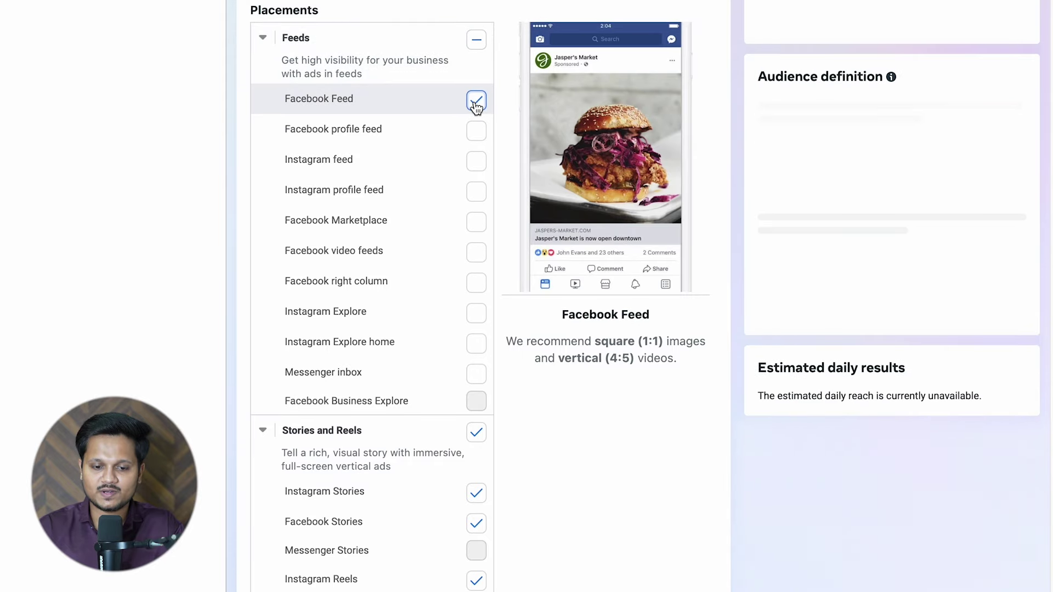
click(477, 161)
Keep only Instagram and Facebook Stories, Instagram Reels, Instagram profile reels and Facebook Reels.
scroll(477, 164, down, 5)
click(476, 126)
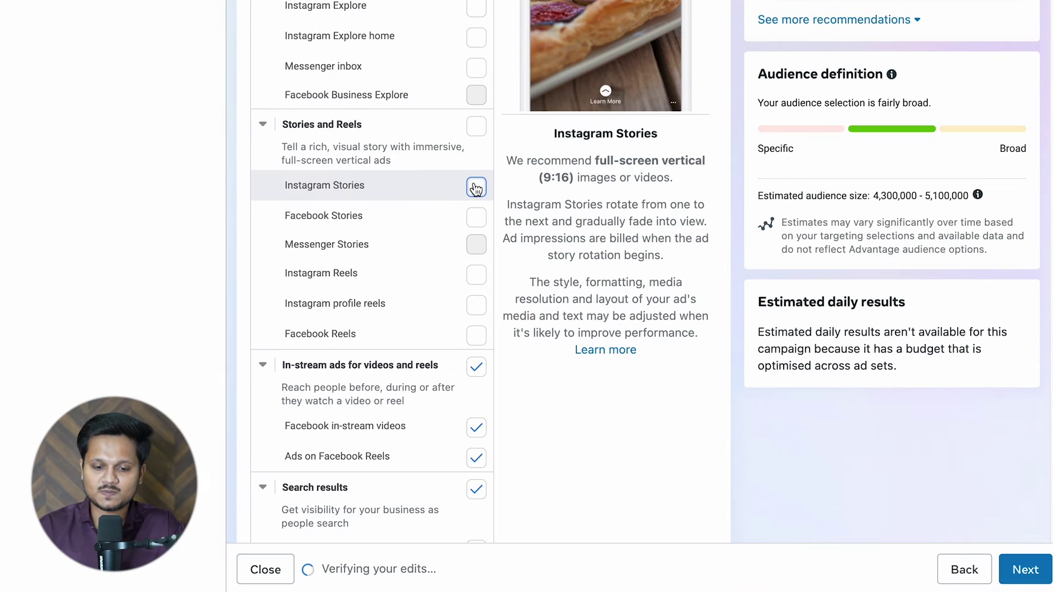
click(476, 187)
click(476, 217)
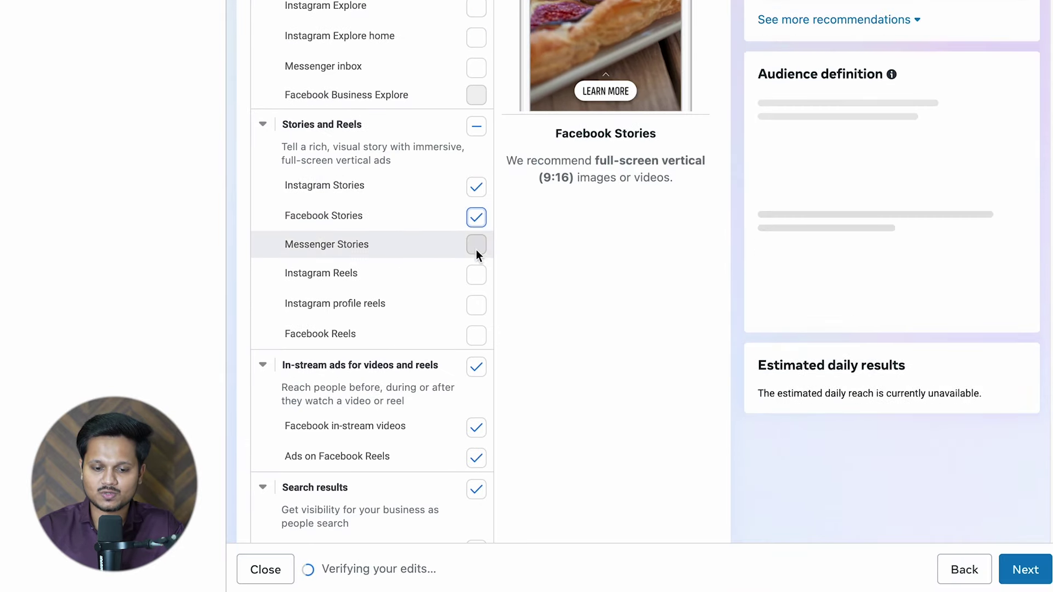
click(476, 276)
click(477, 305)
scroll(483, 325, down, 1)
click(476, 309)
Drop all in-stream video and search results placements.
scroll(476, 220, down, 4)
click(476, 110)
click(476, 235)
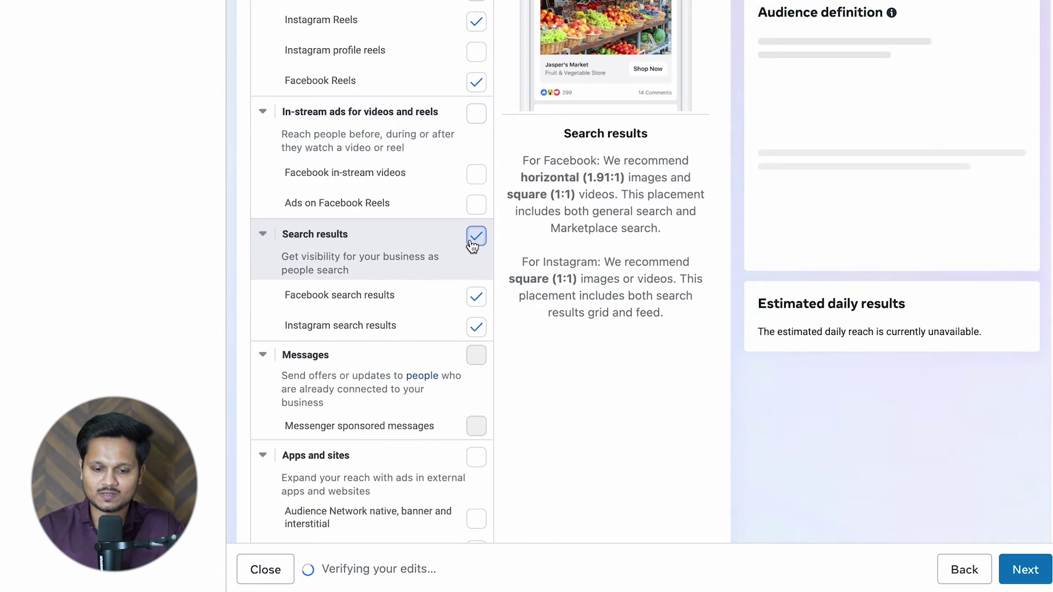
scroll(472, 241, down, 2)
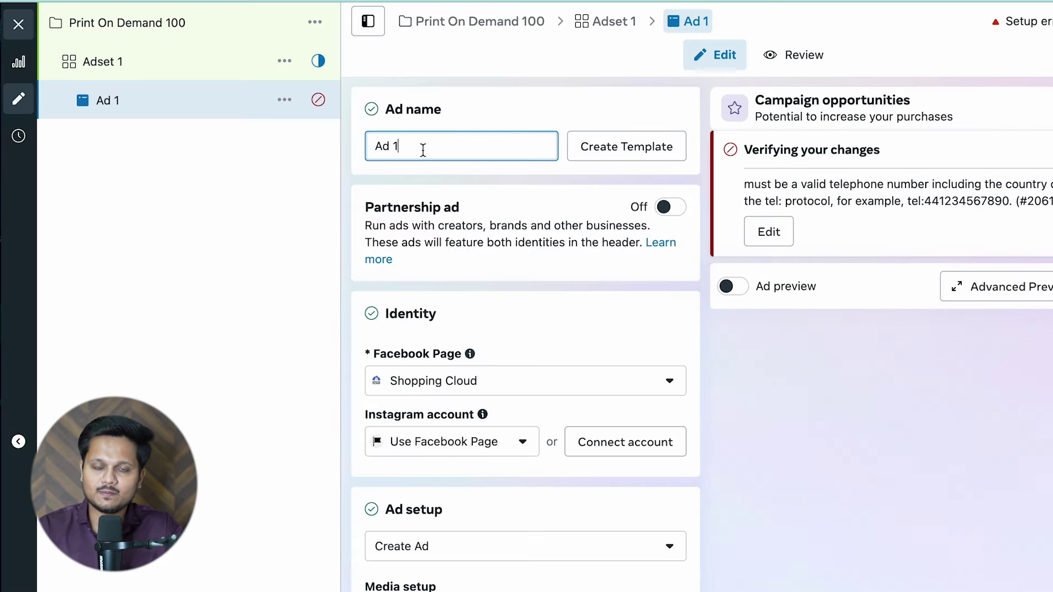
click(778, 444)
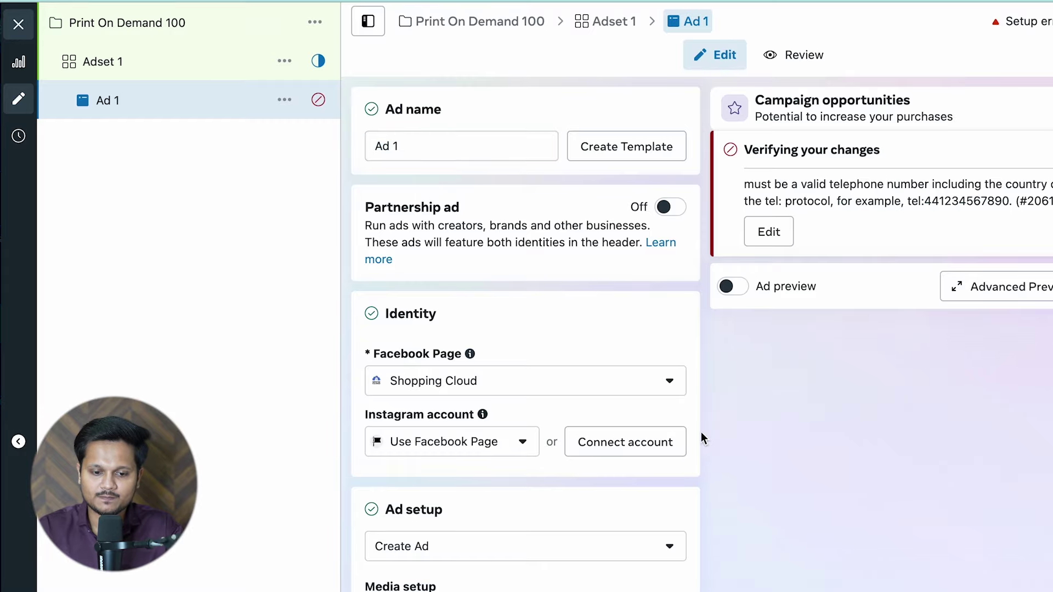
scroll(351, 188, down, 5)
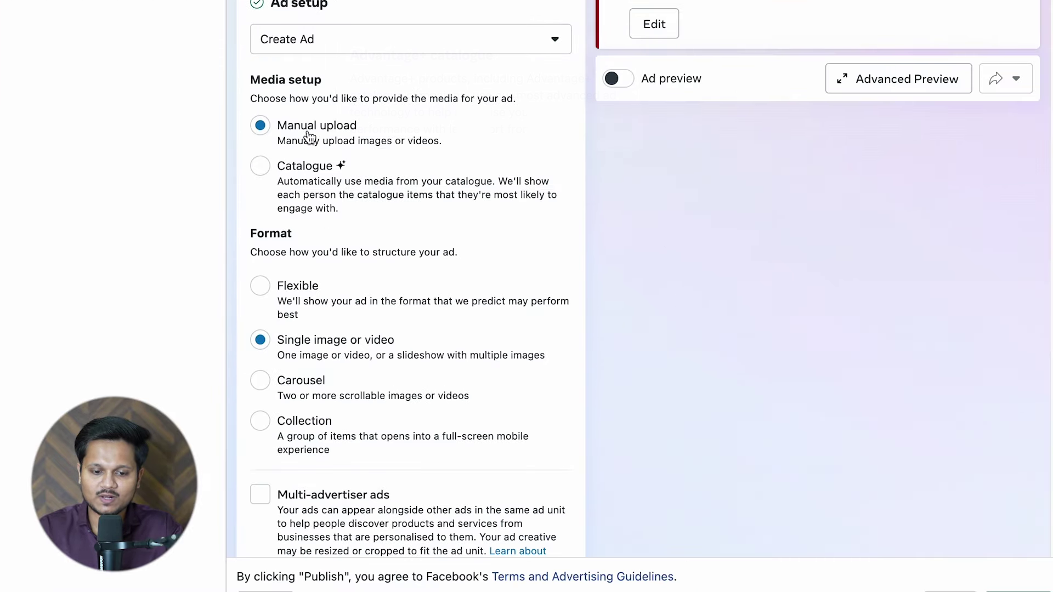
scroll(329, 235, down, 3)
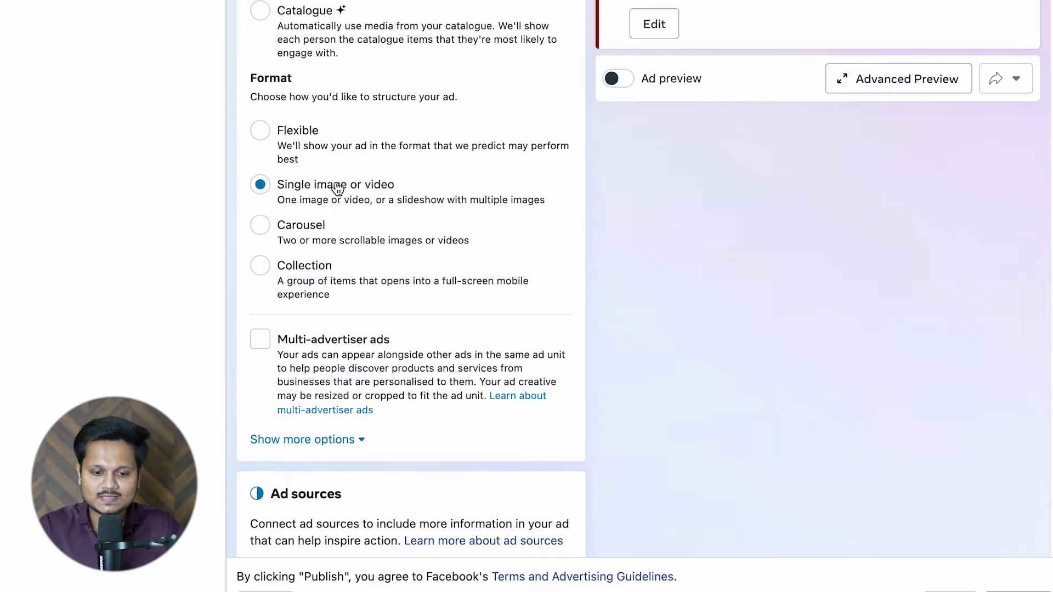
scroll(327, 192, down, 15)
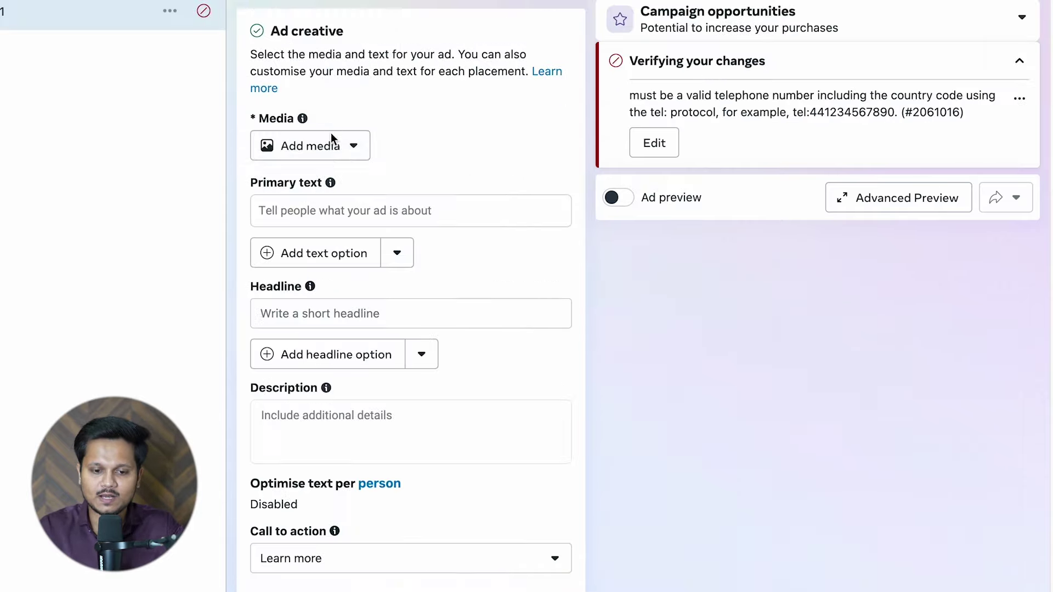
Add the T-shirt photo as the ad image with 9:16 and square crops.
click(344, 152)
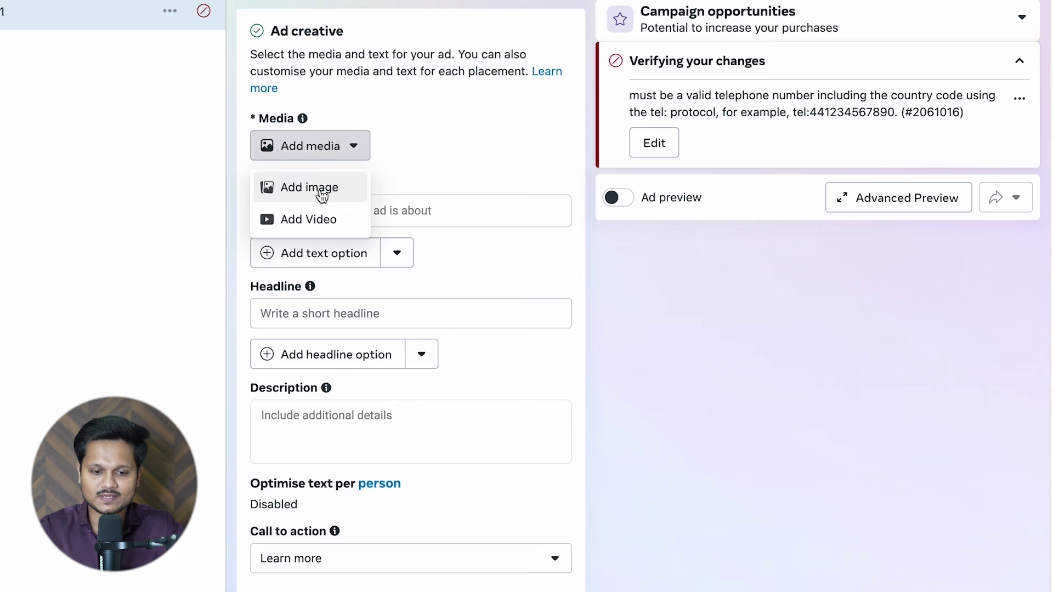
click(322, 193)
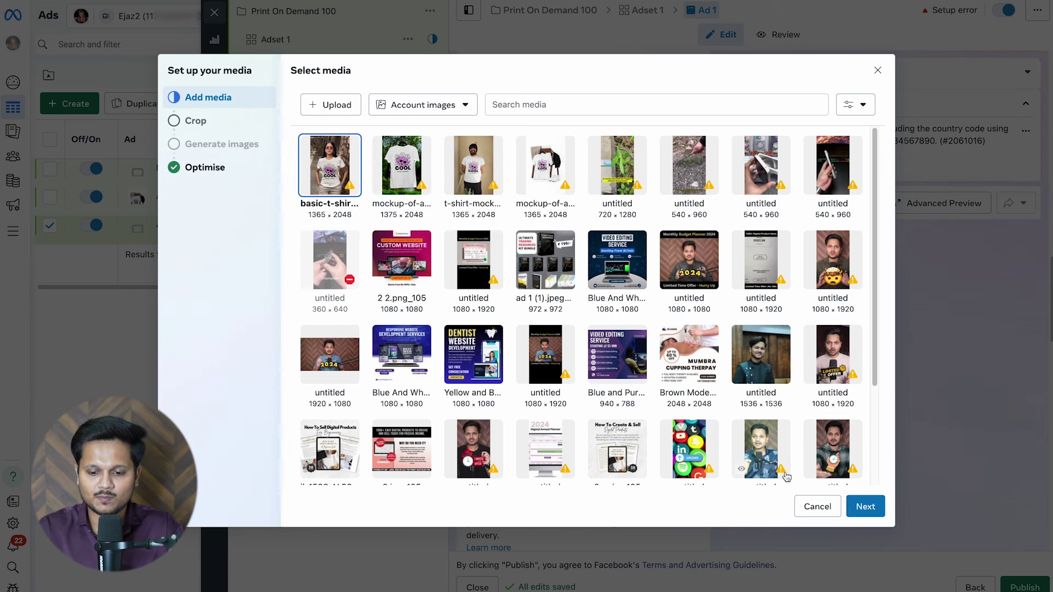
click(865, 506)
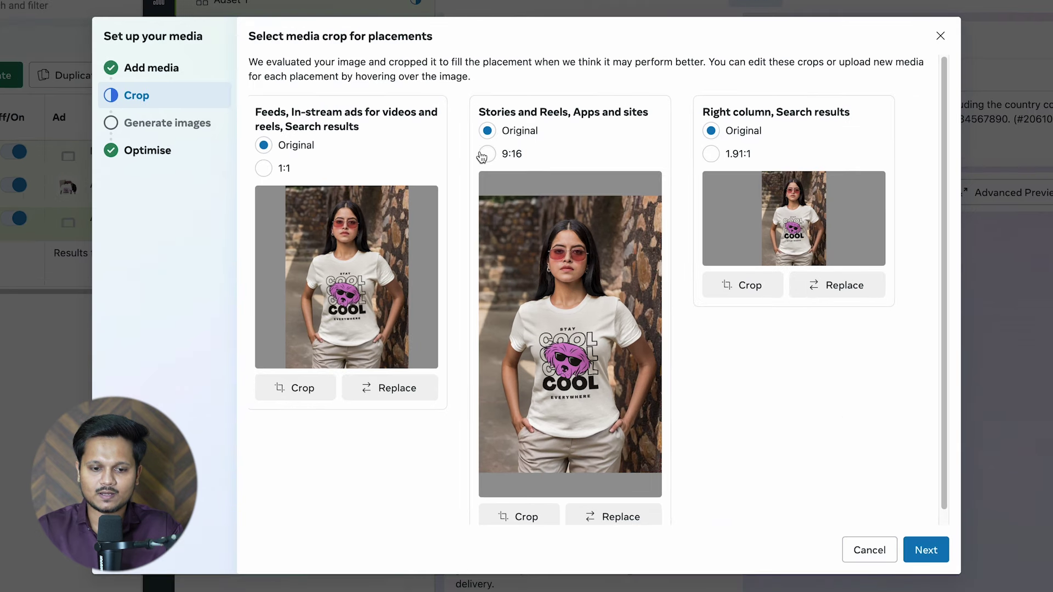
click(495, 172)
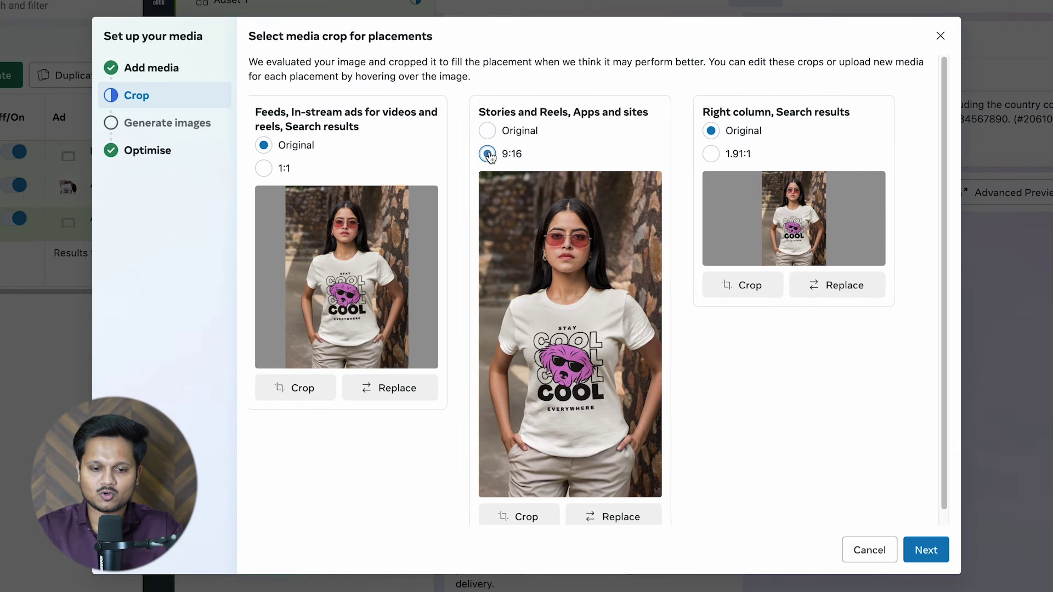
click(263, 169)
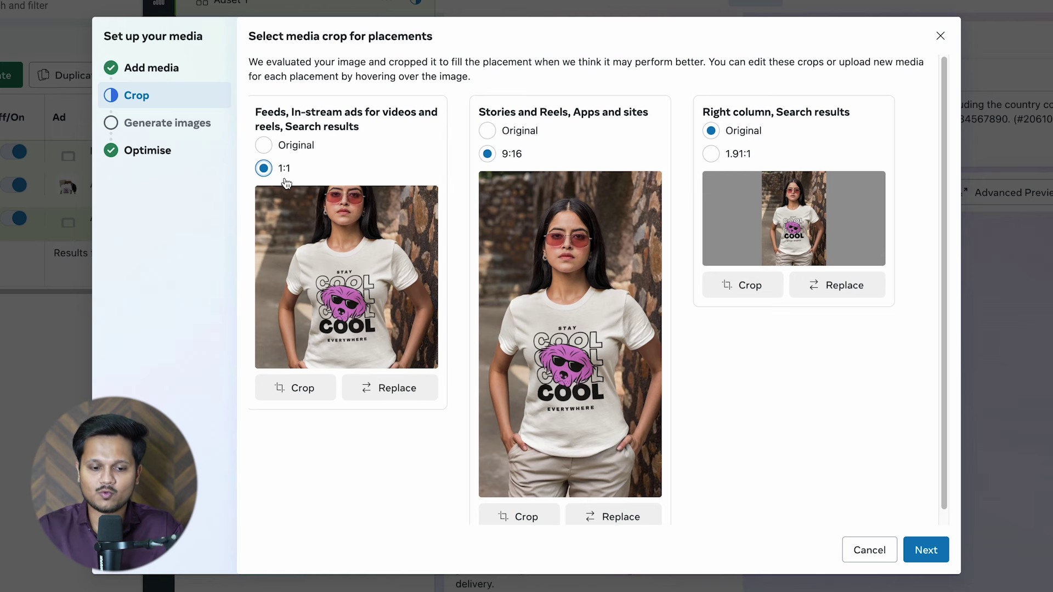
Accept the placement crops, skip AI image generation and finish the media setup.
click(384, 388)
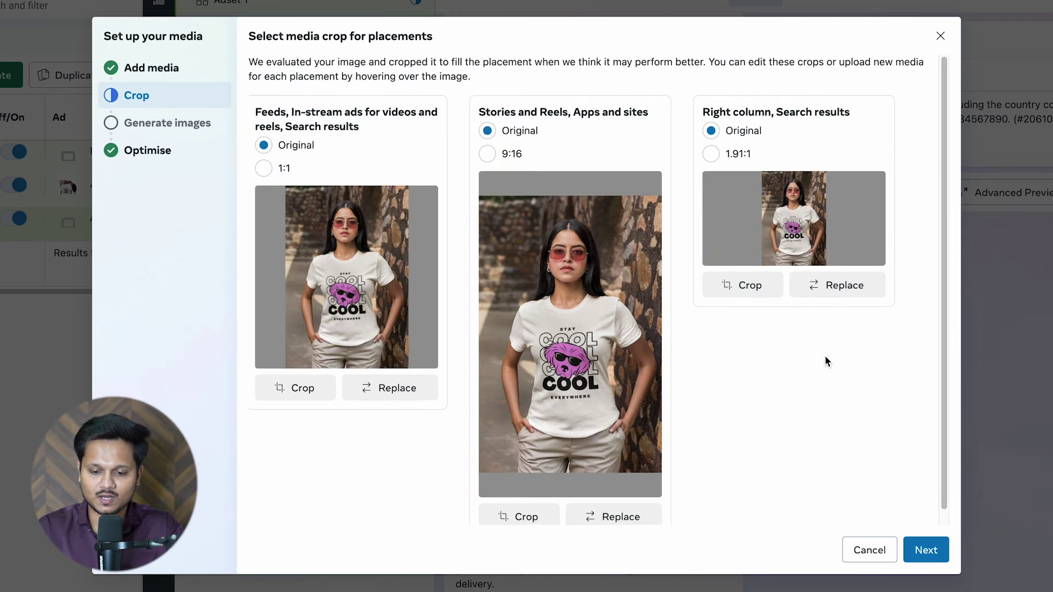
click(921, 553)
click(908, 568)
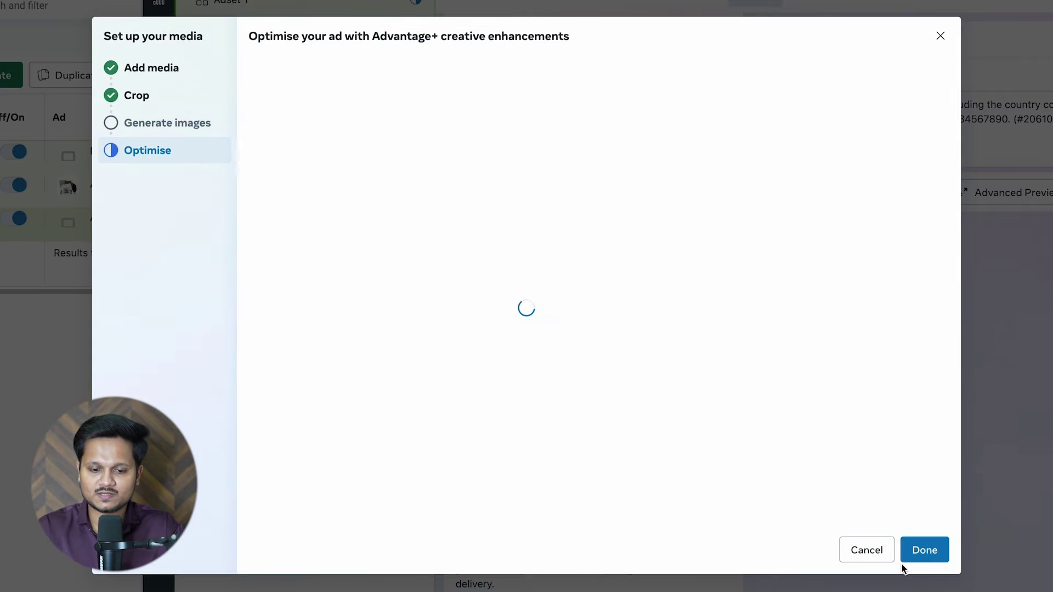
click(923, 550)
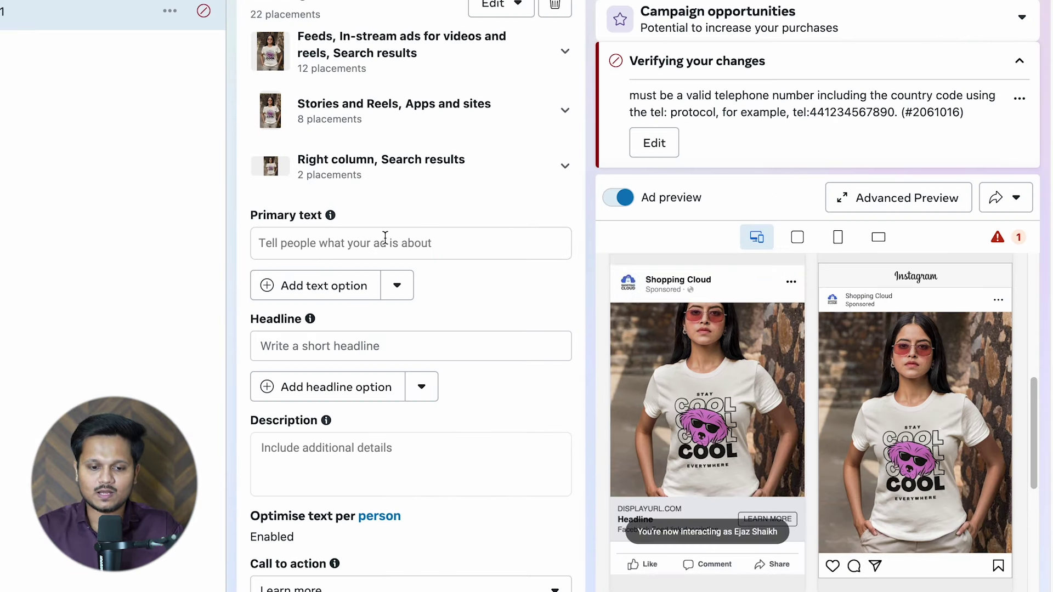
Review the primary text, headline and description fields of Ad 1.
click(338, 254)
click(357, 348)
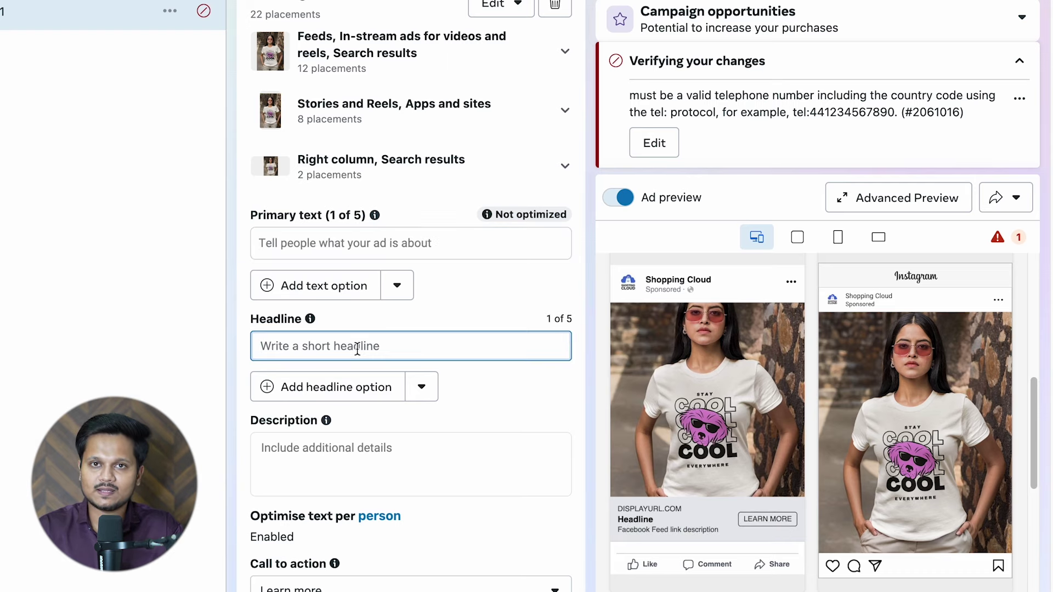
click(362, 453)
scroll(401, 450, down, 5)
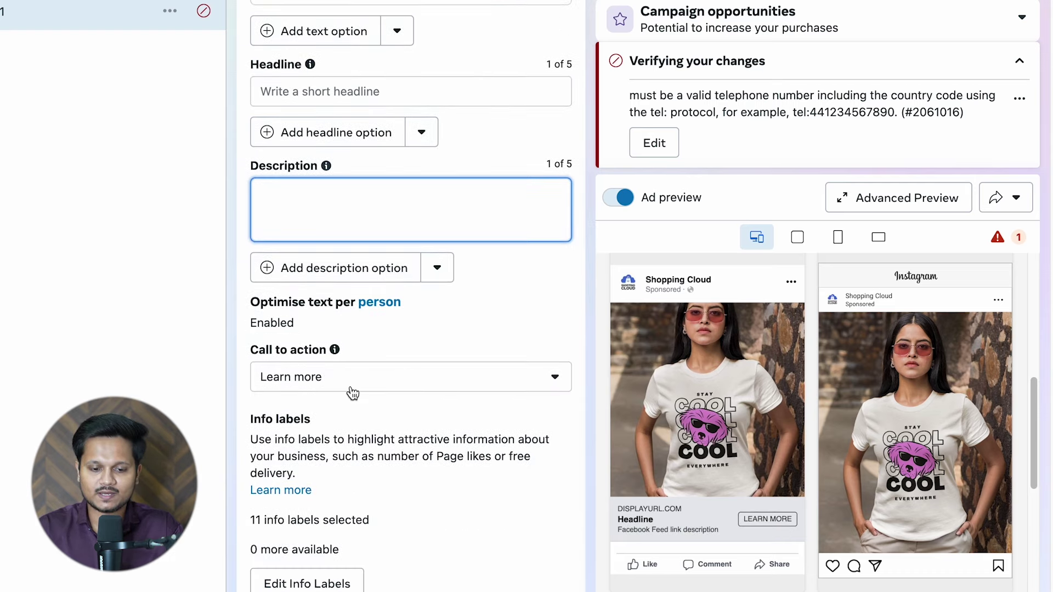
Set the call to action to Shop now.
click(350, 384)
scroll(349, 463, down, 3)
click(347, 509)
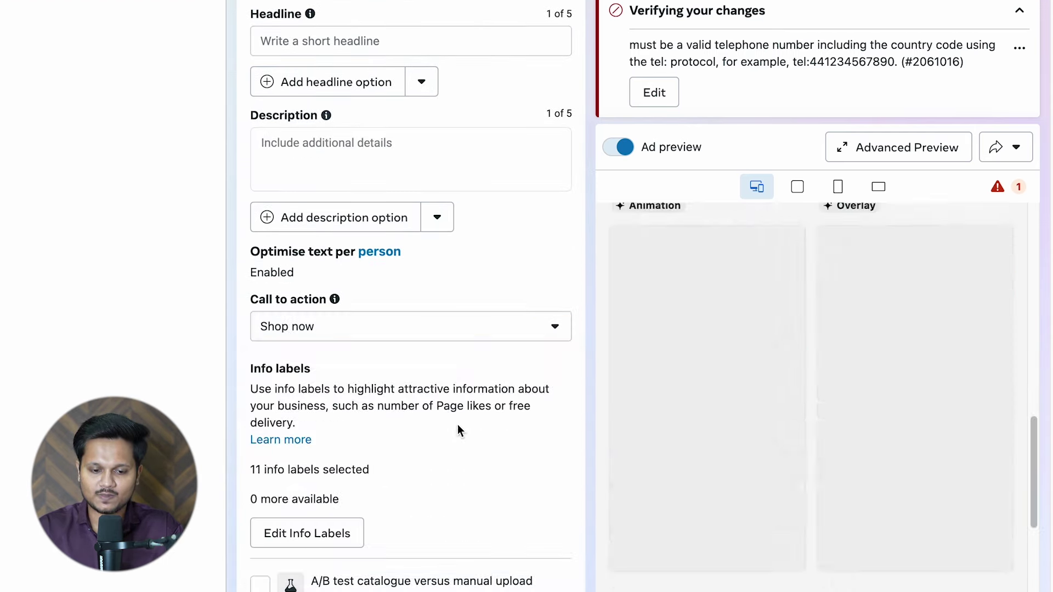
scroll(461, 430, down, 5)
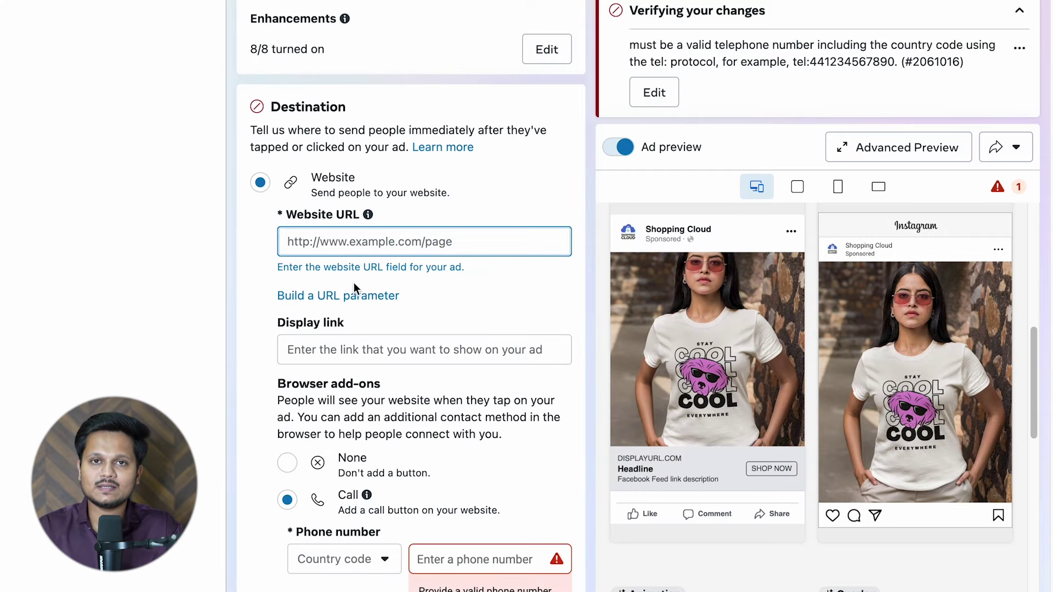
scroll(437, 339, down, 3)
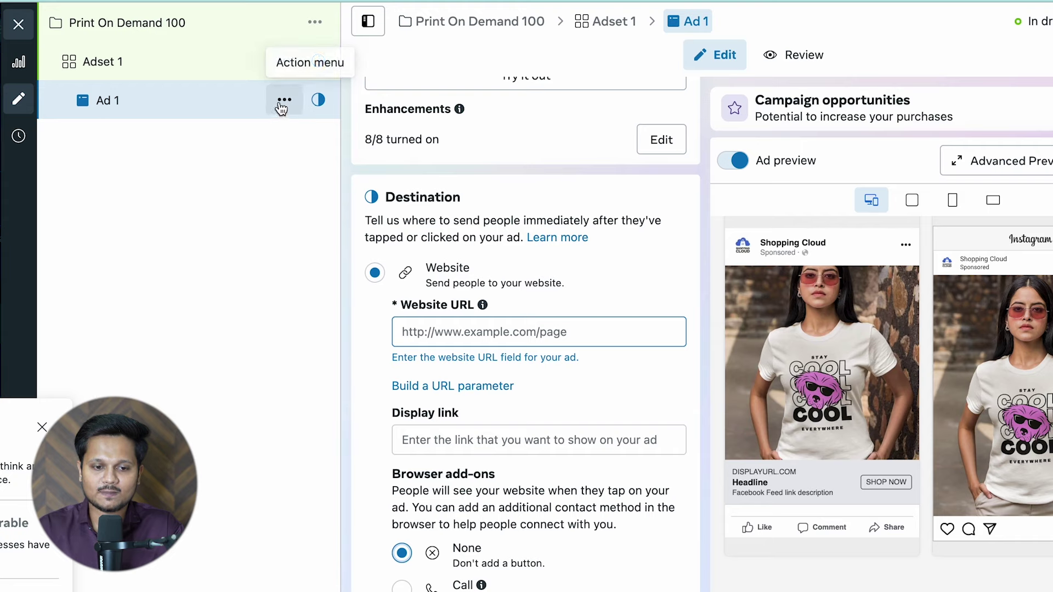
Duplicate Ad 1 and name the copy Ad 2.
click(284, 102)
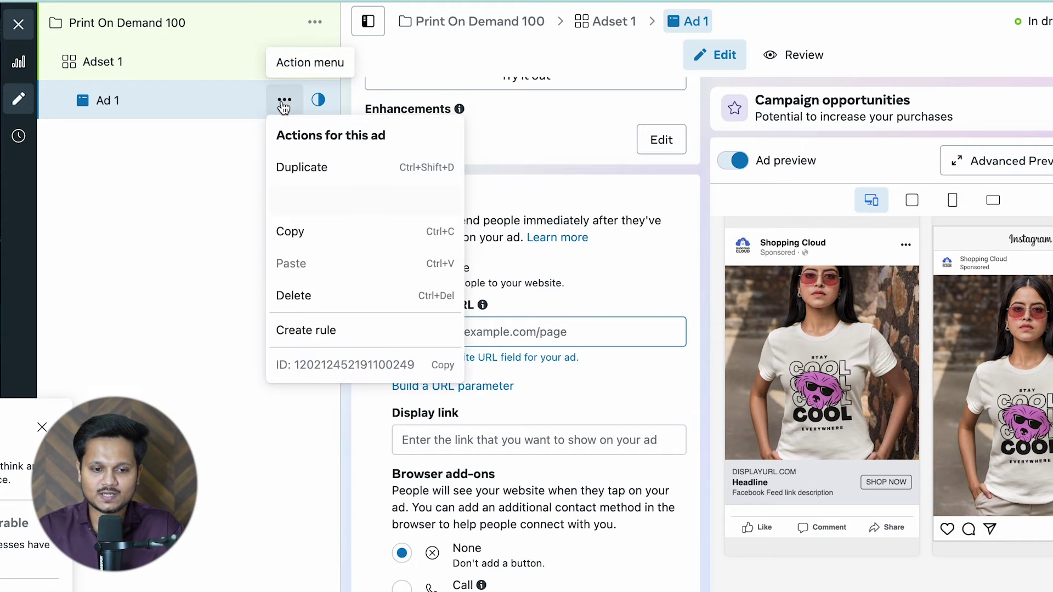
click(323, 201)
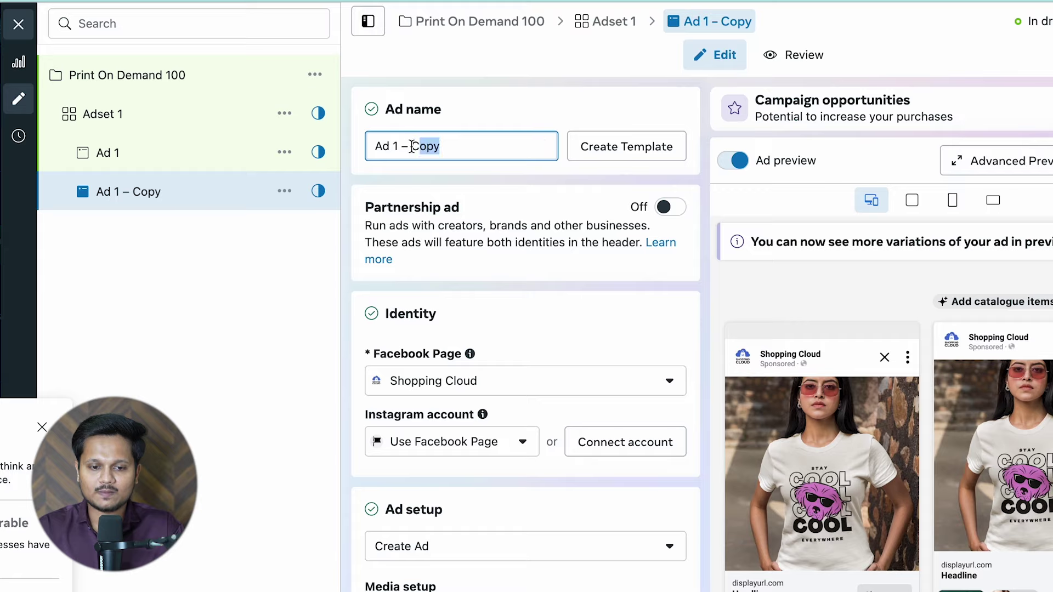
text(2)
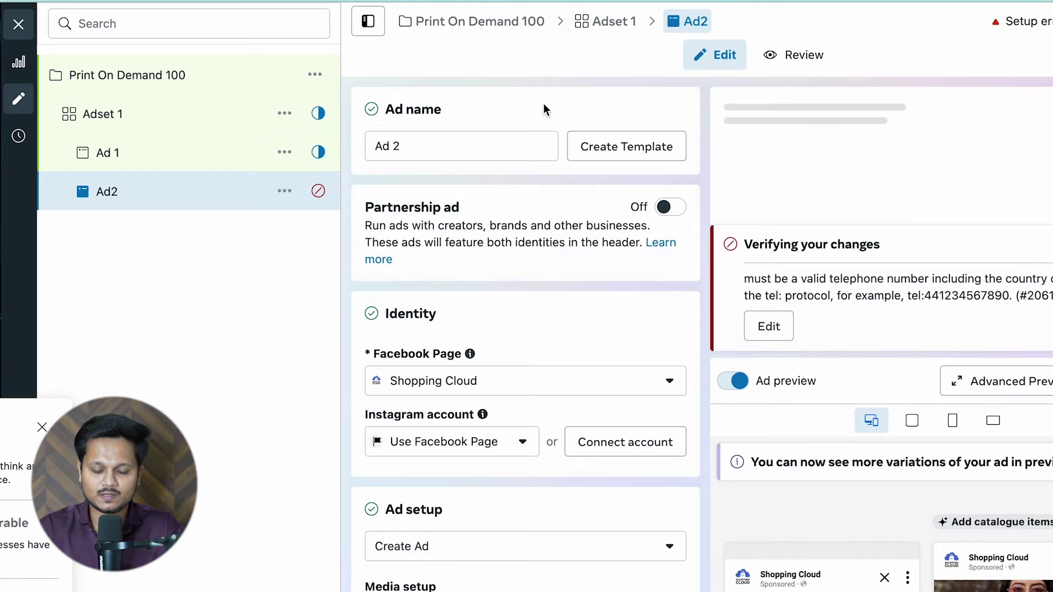
scroll(543, 219, down, 10)
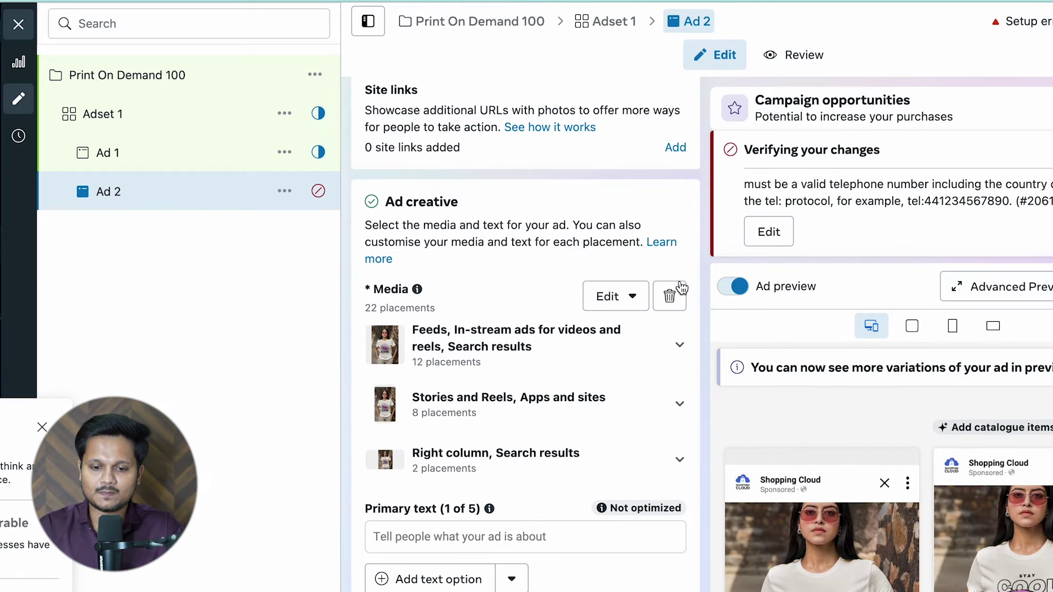
Replace Ad 2's copied images with the plain Stay COOL T-shirt mockup image.
click(674, 296)
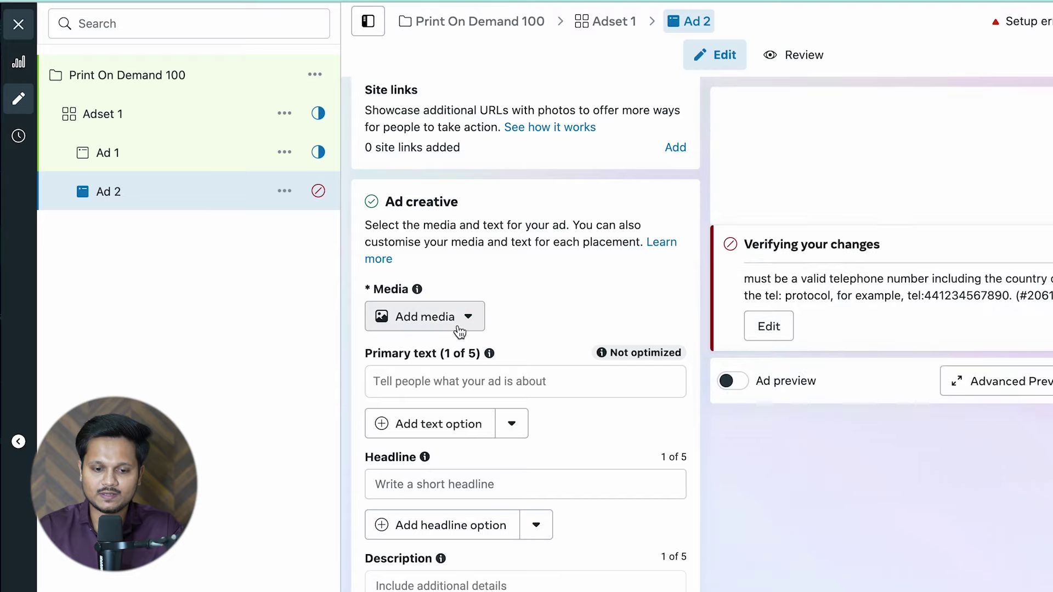
click(445, 324)
click(433, 359)
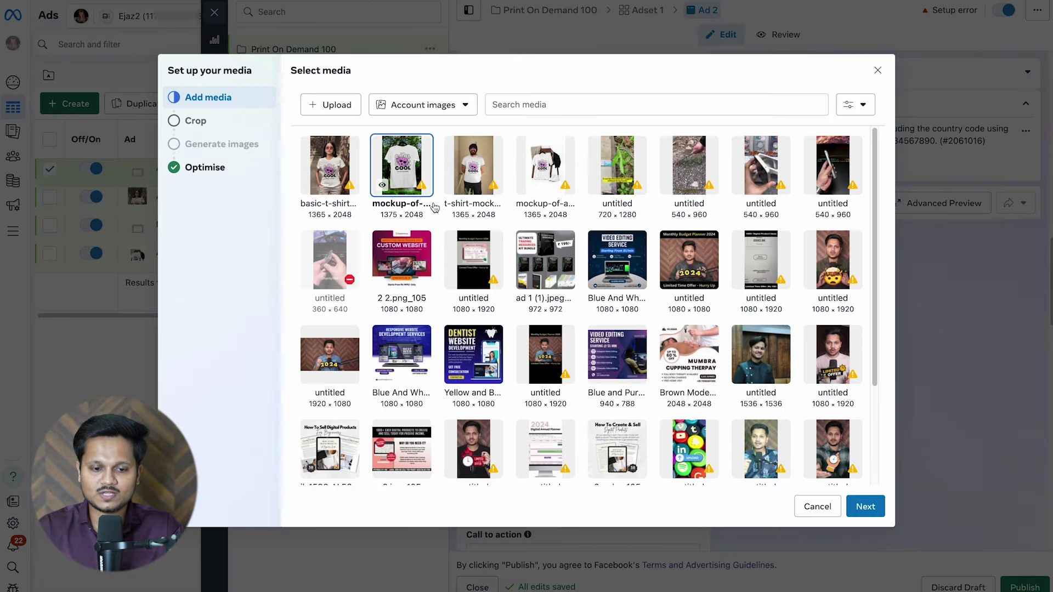
click(855, 506)
click(861, 506)
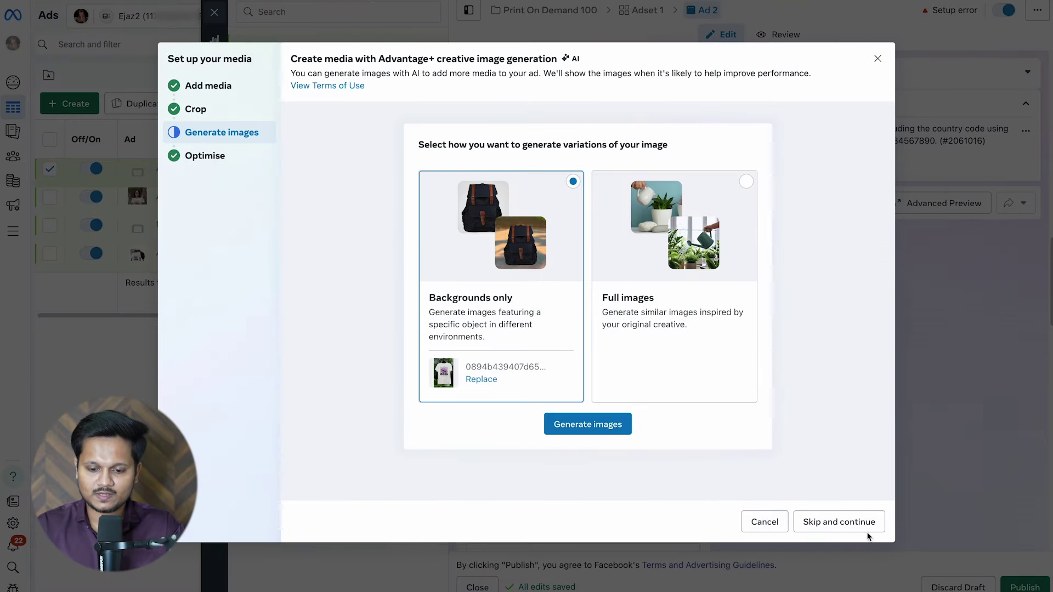
click(864, 524)
click(865, 506)
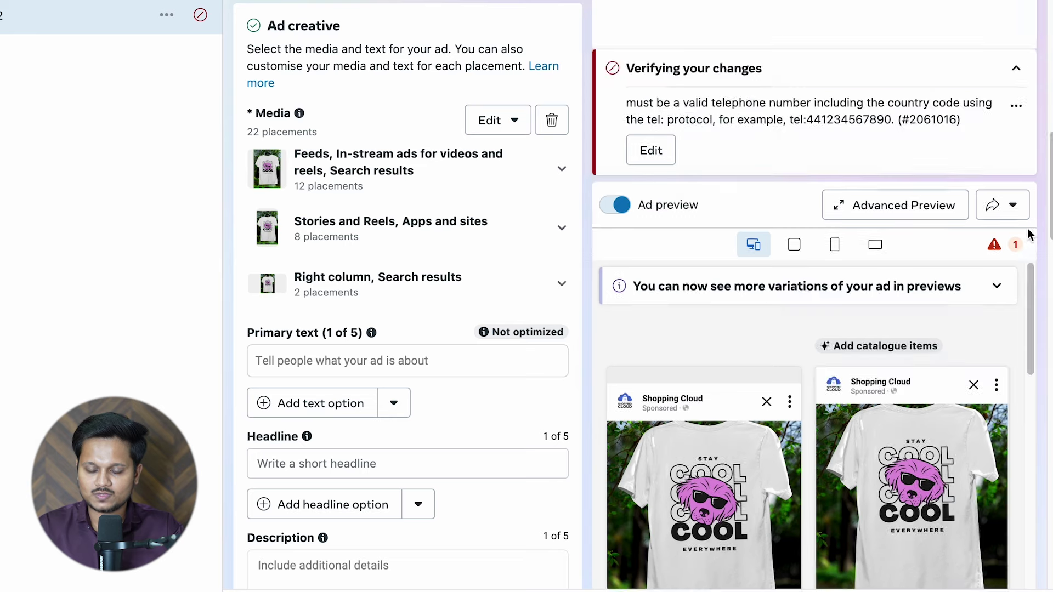
Go back to Ad 1 in the campaign tree.
scroll(1036, 230, down, 2)
drag(1031, 241, 1023, 340)
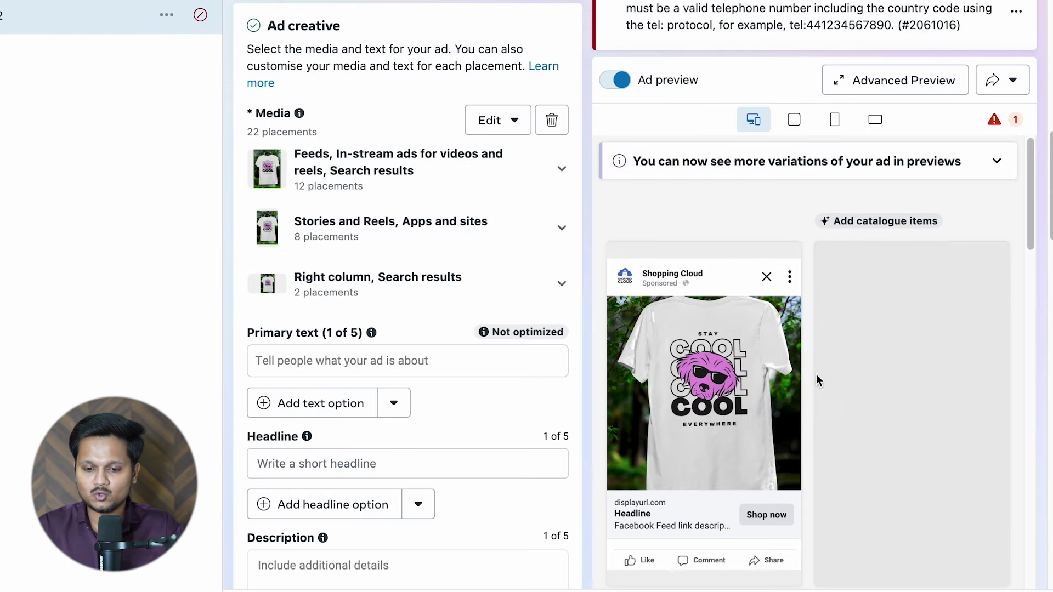
click(104, 154)
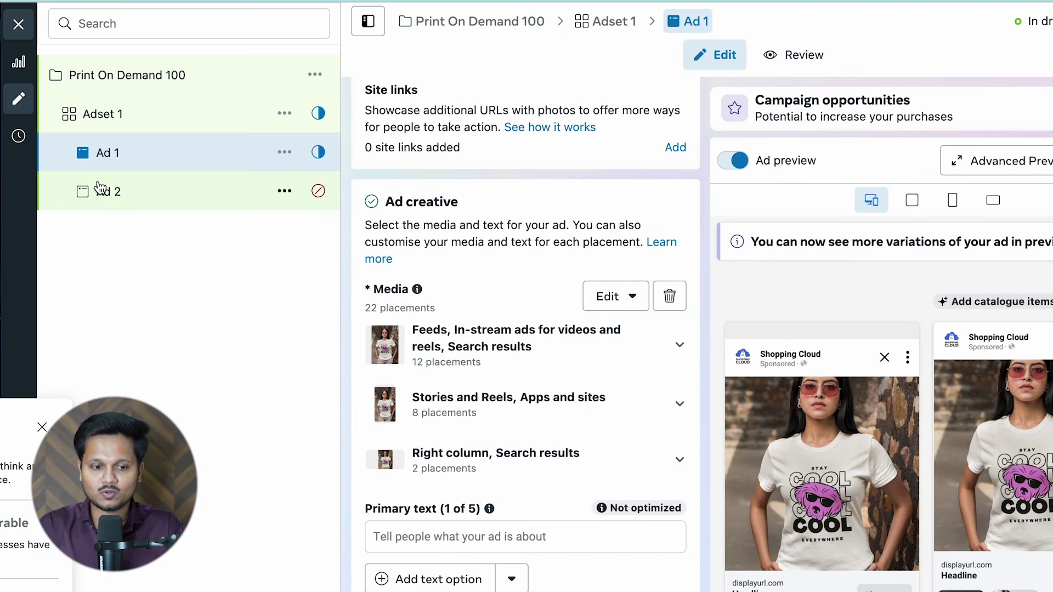
click(130, 204)
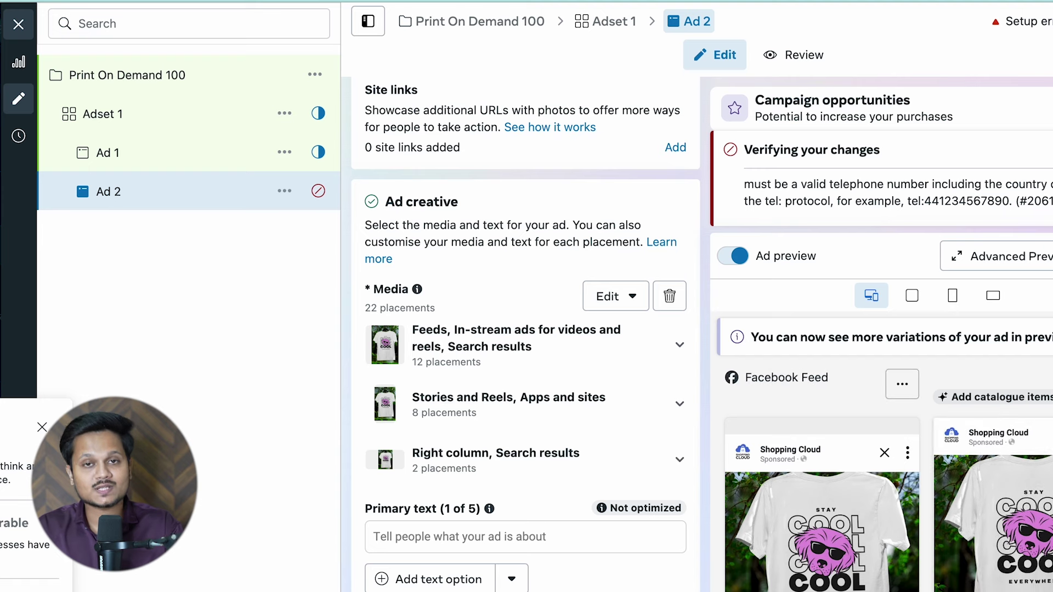
click(74, 168)
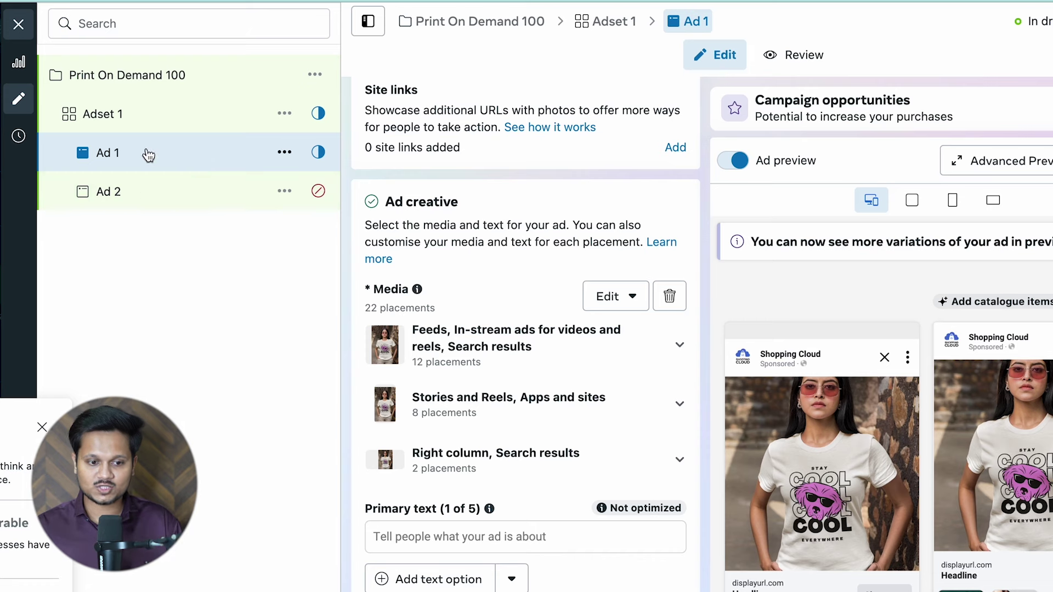
Duplicate Adset 1 with its ads and name the copy Adset 2.
click(94, 126)
click(284, 113)
click(310, 212)
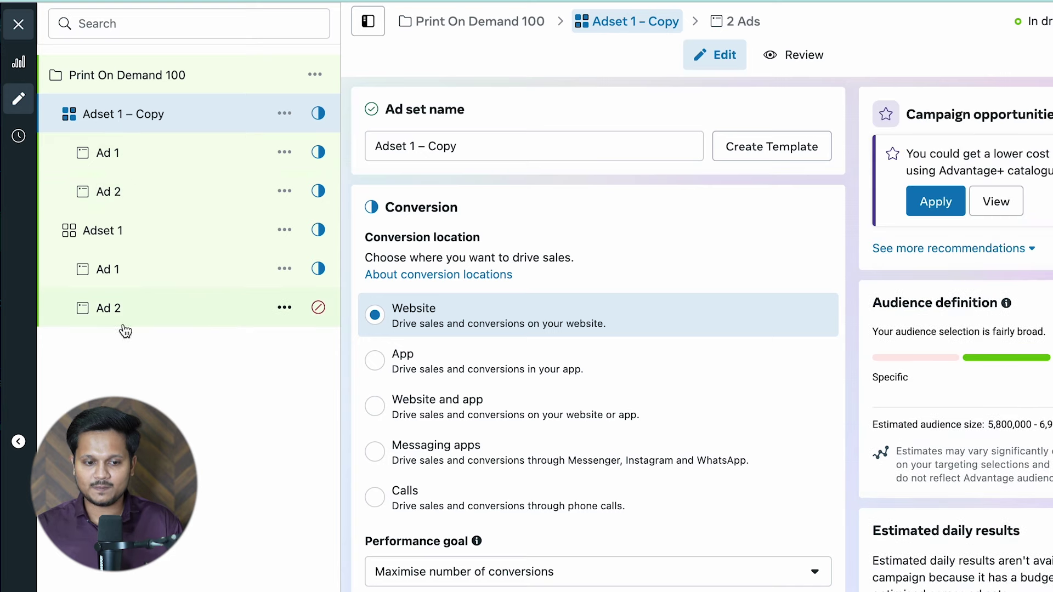
drag(477, 146, 410, 144)
text(2)
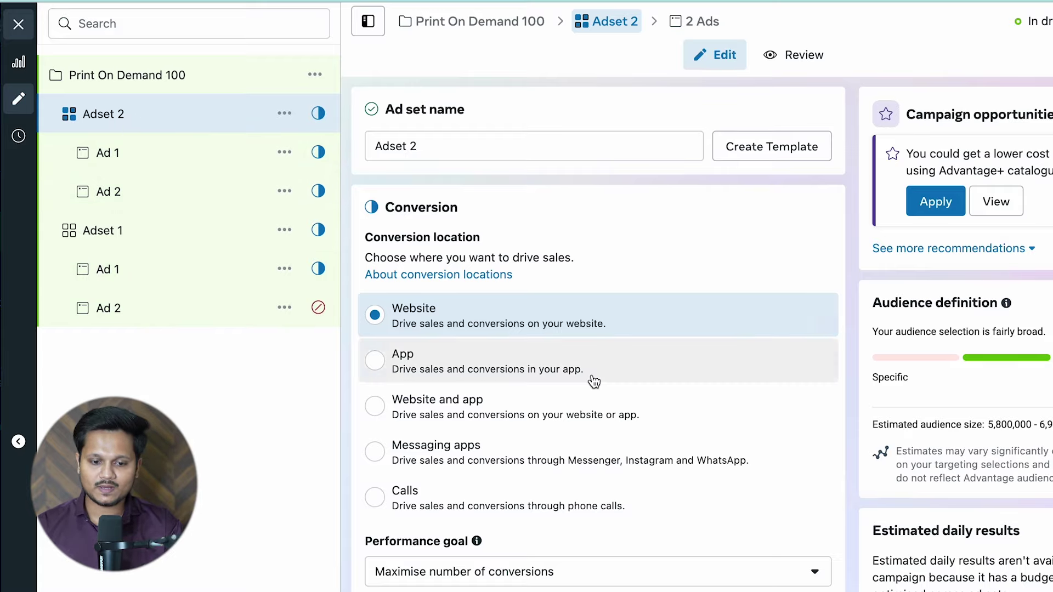
Swap Dogs (animals) for Cats (animals), and add Pets (animals) and Pet store (pet supplies) interests.
scroll(592, 381, down, 10)
scroll(469, 272, down, 6)
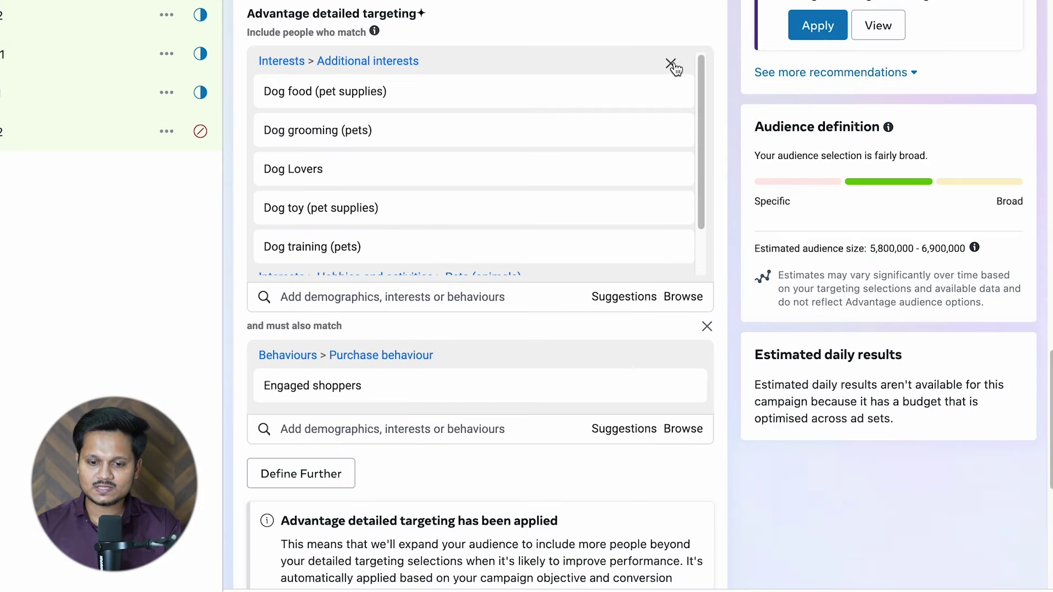
scroll(676, 67, down, 3)
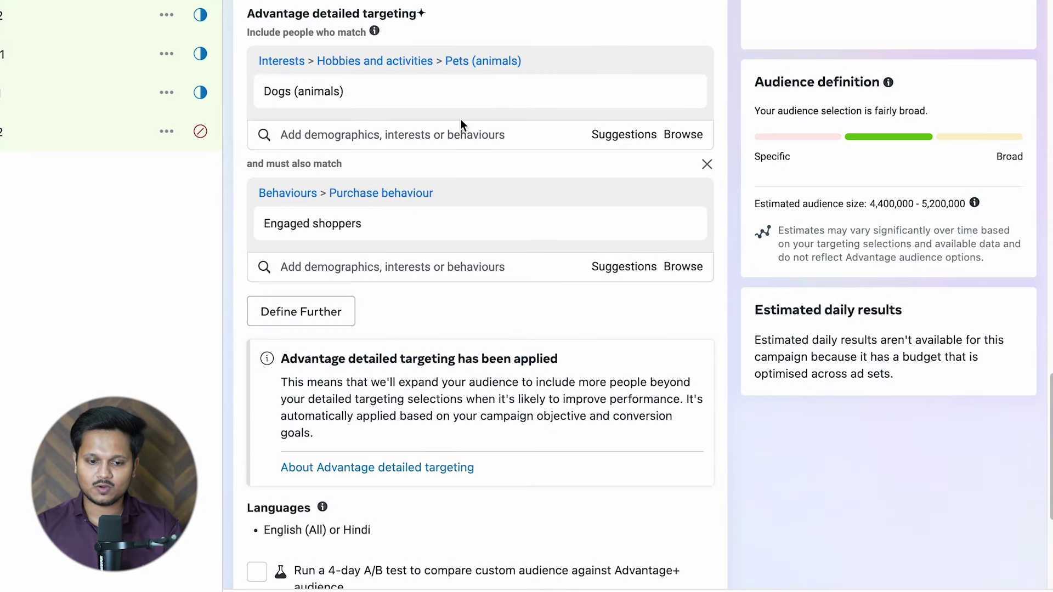
click(466, 138)
text(ca)
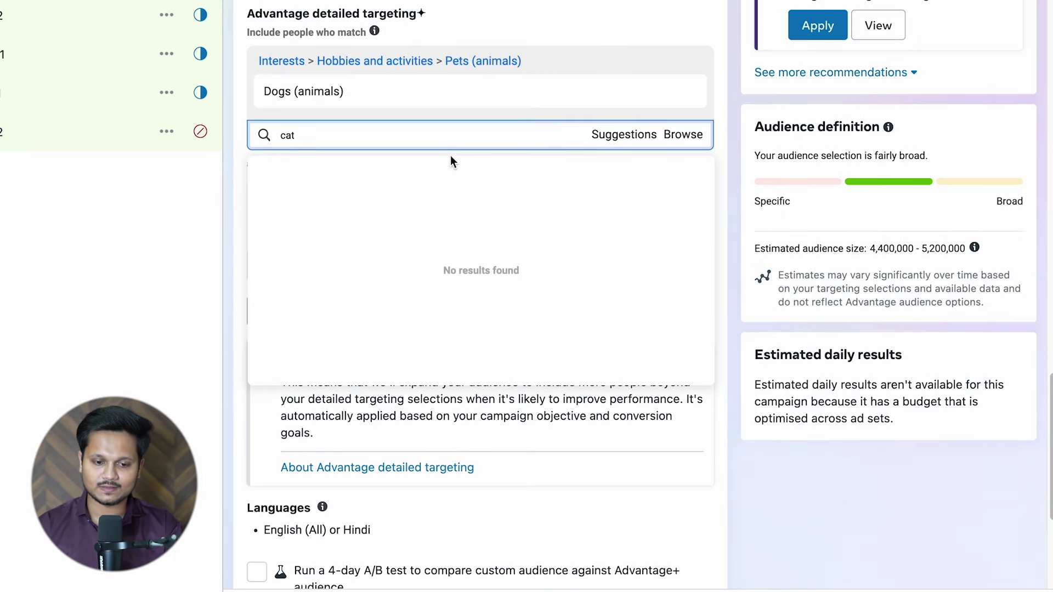
text(t)
click(450, 167)
click(684, 129)
click(639, 136)
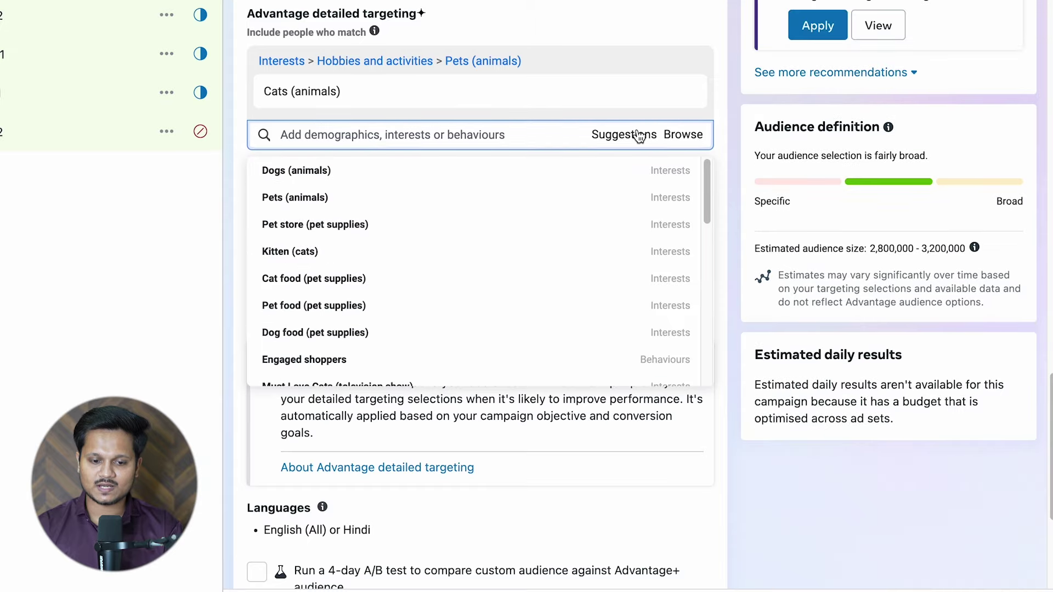
click(434, 197)
click(383, 254)
click(160, 281)
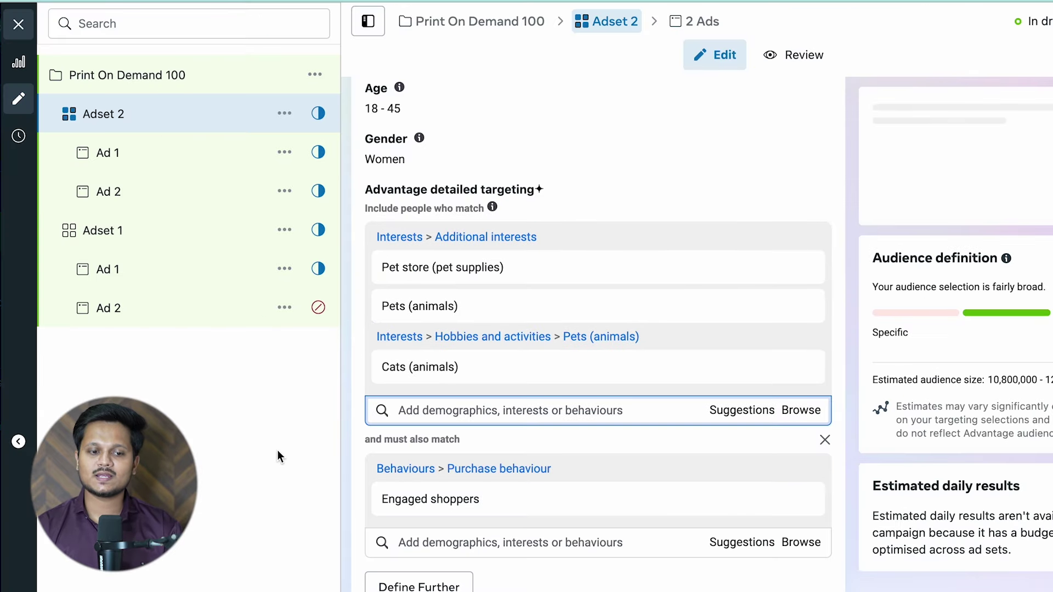
Rename Adset 1 to Dogs.
click(148, 246)
scroll(603, 276, up, 15)
double_click(459, 144)
key(ctrl+a)
text(Dog)
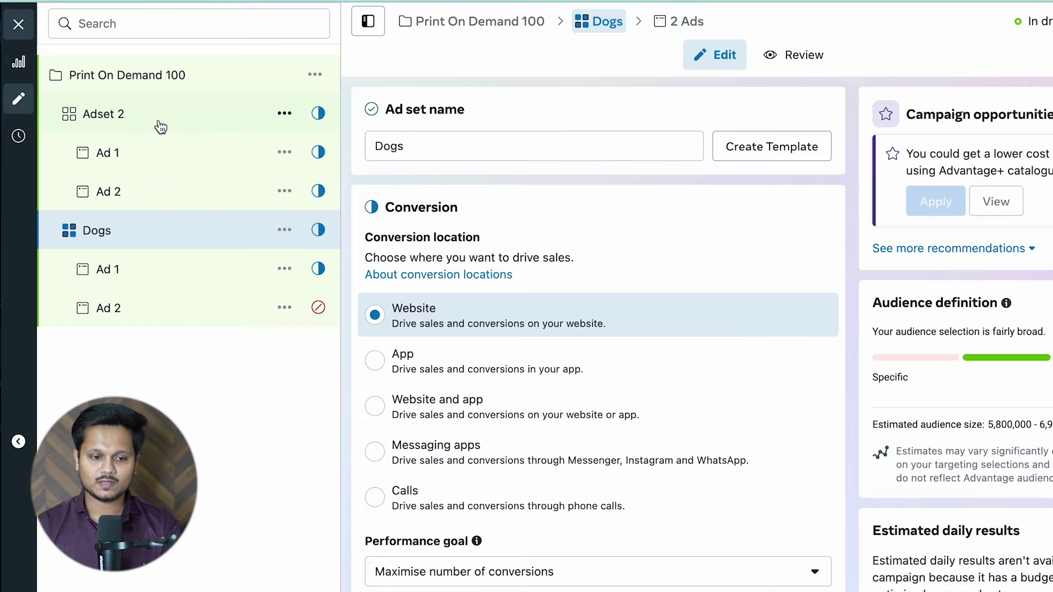
Rename Adset 2 to Cats, then bring up Ad 2 of the Dogs ad set.
click(157, 129)
scroll(507, 221, up, 5)
scroll(501, 208, up, 10)
double_click(470, 151)
key(ctrl+a)
text(Cats)
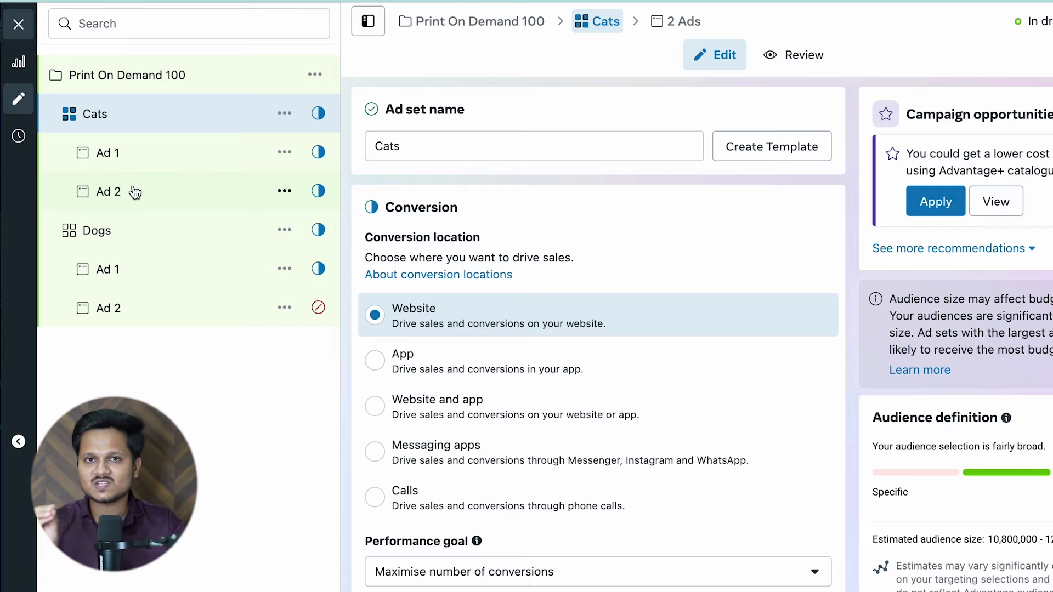
click(215, 313)
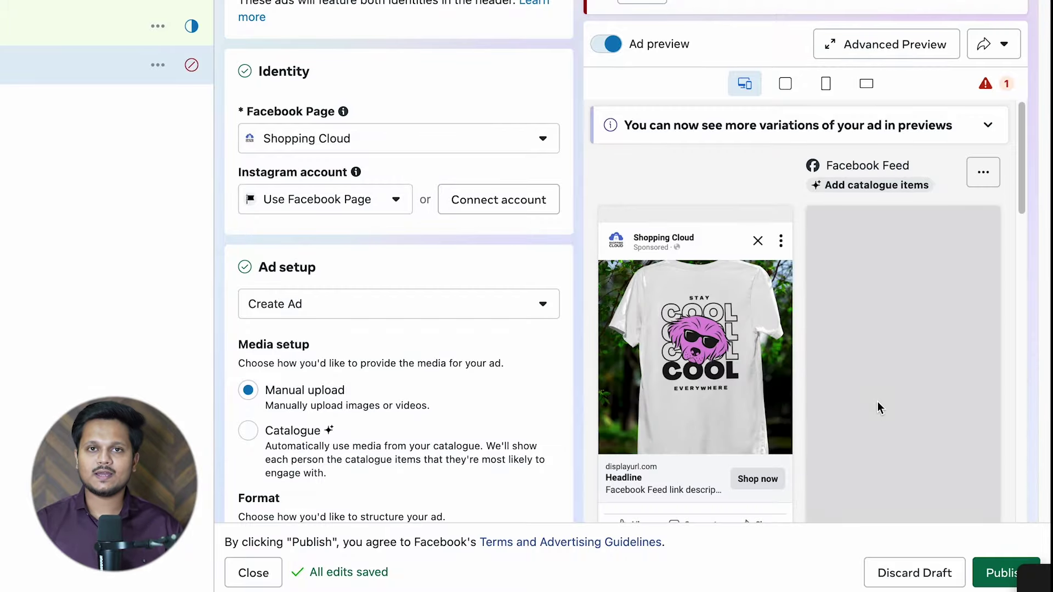